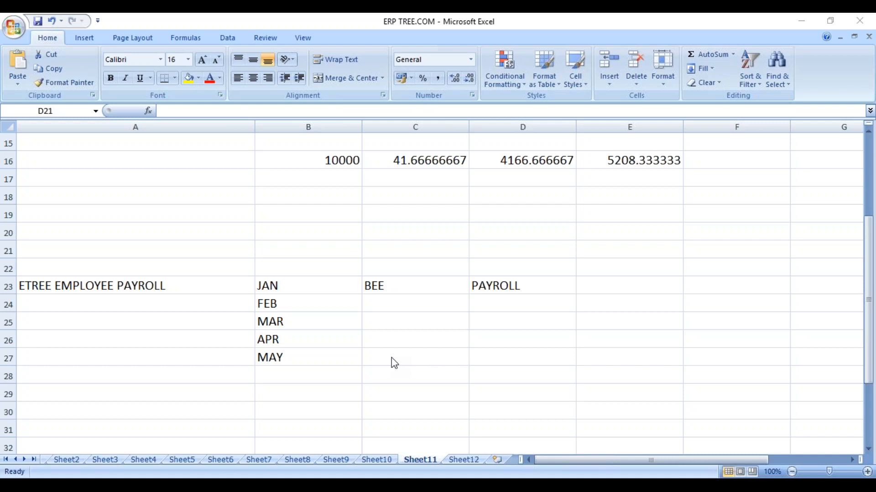
- Select the BEE and PAYROLL headings in spreadsheet cells C23 and D23, then E23
key(alt+Tab)
click(376, 286)
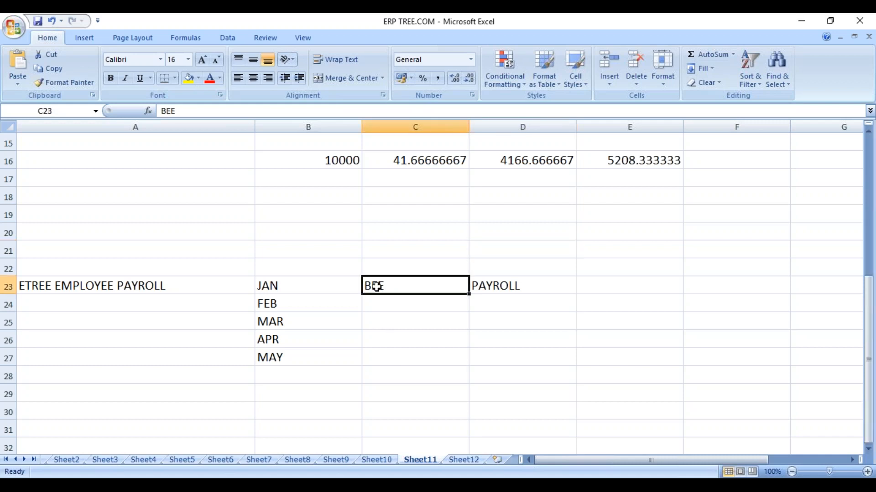
click(490, 274)
click(494, 287)
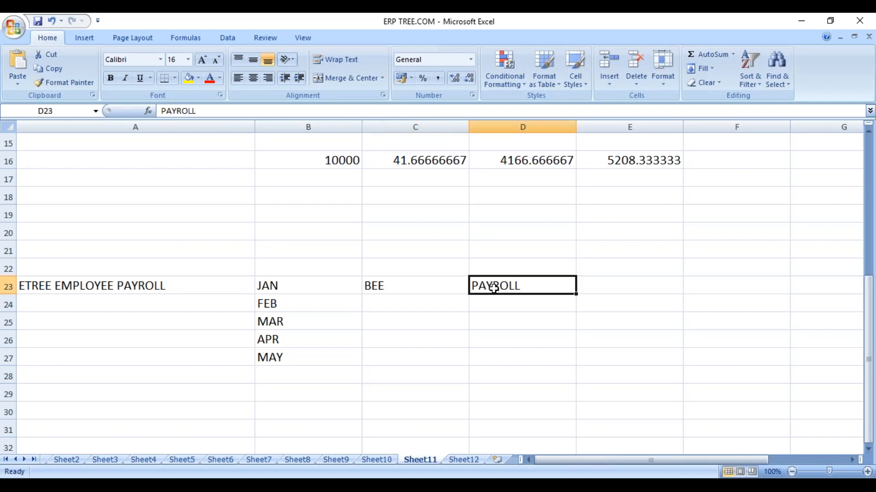
click(622, 290)
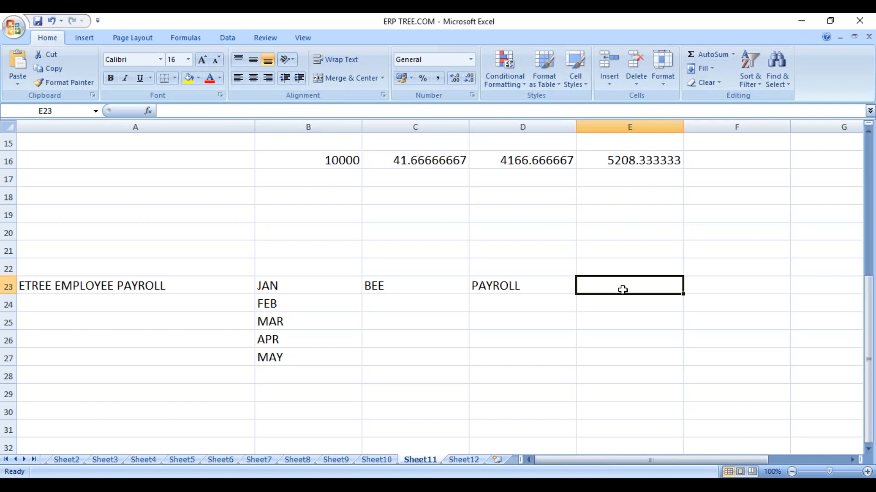
- Close the old remote session, reconnect through Remote Desktop Connection accepting the certificate, and close the stale login tab
click(788, 21)
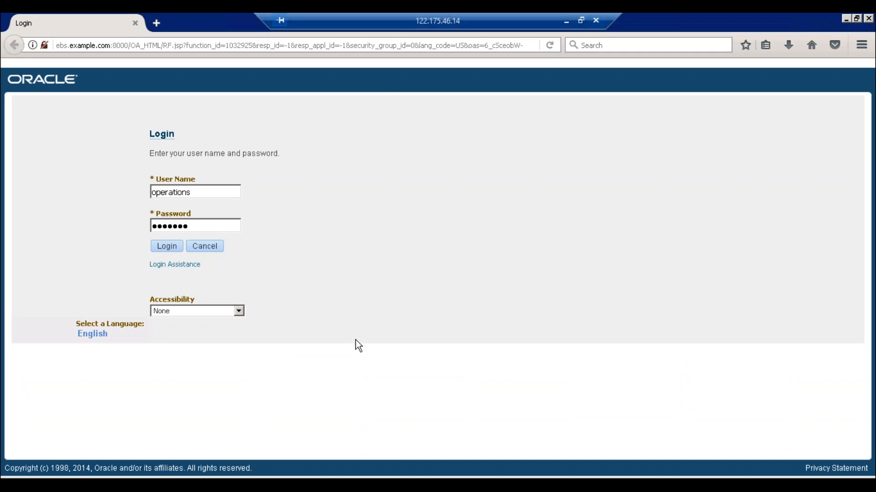
click(596, 21)
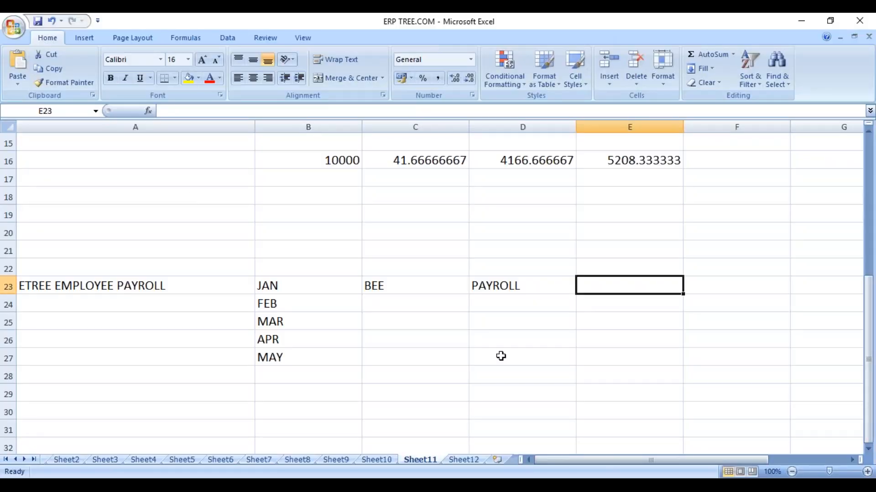
key(super+r)
click(255, 349)
click(488, 237)
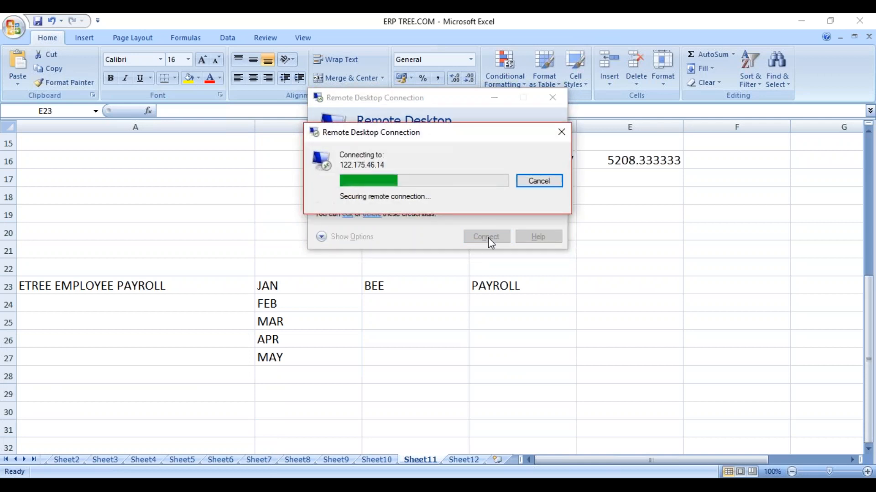
click(479, 280)
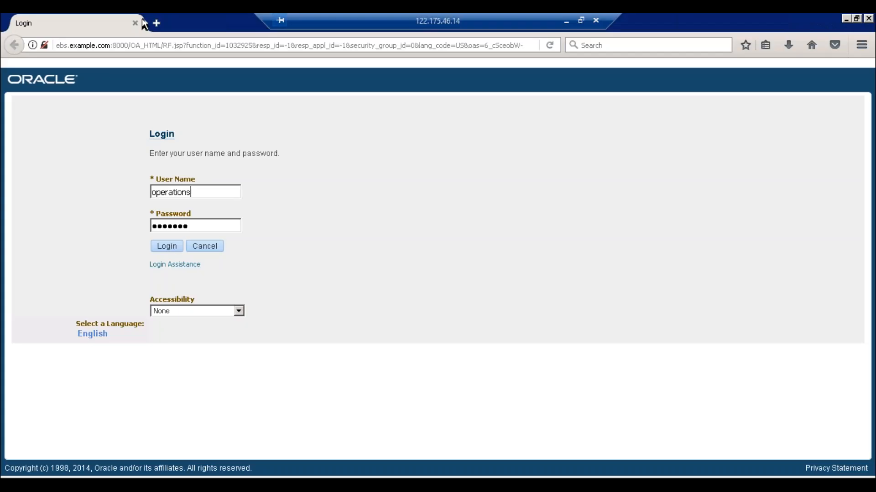
click(135, 23)
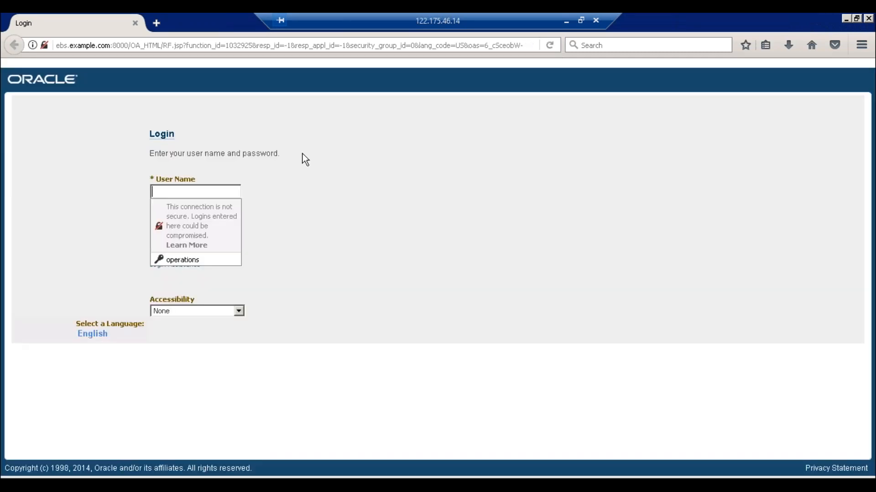
- Log in to E-Business Suite as the HRMS consultant user with its password
text(HRMS)
key(BackSpace)
key(BackSpace)
key(BackSpace)
key(BackSpace)
text(hr)
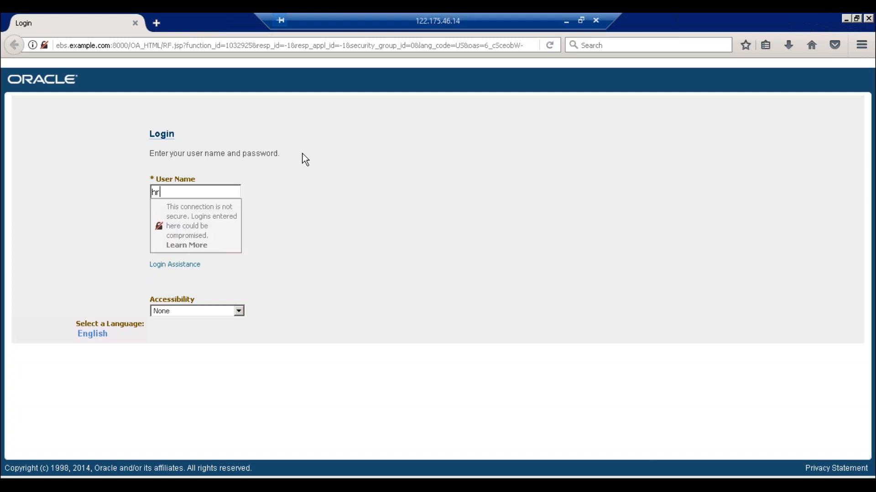
text(msconsultant)
key(Tab)
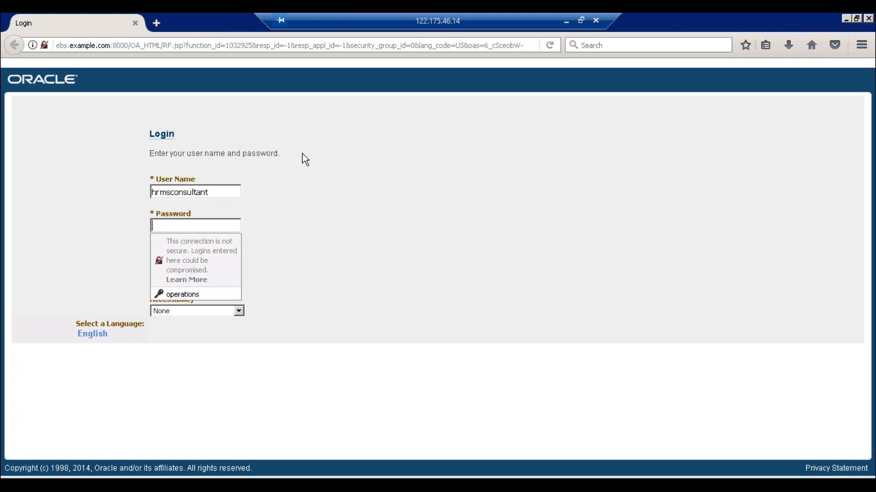
text(we)
text(******)
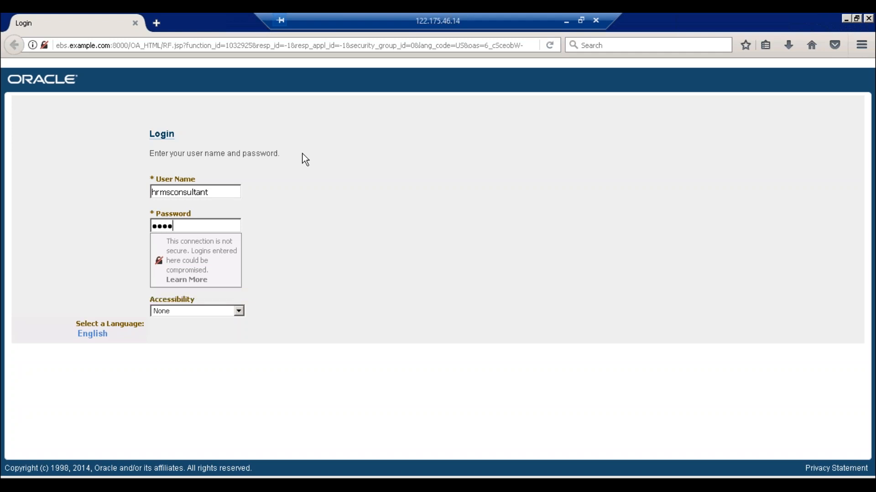
text(******)
key(Tab)
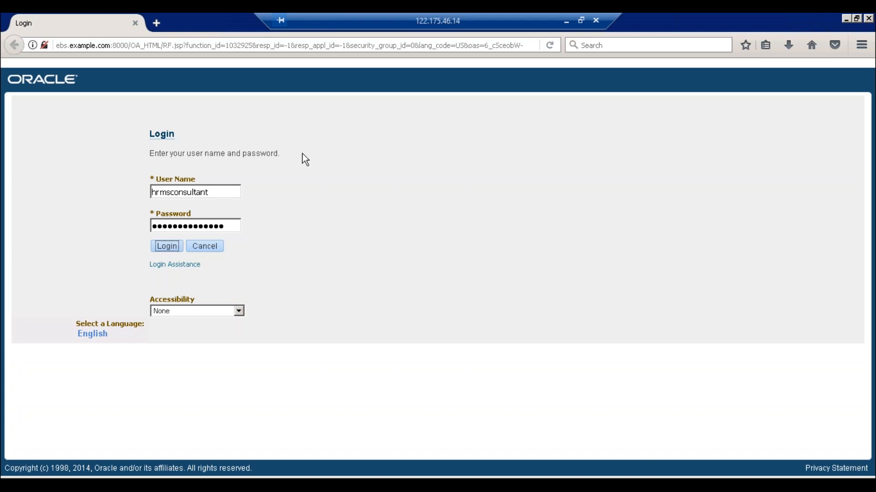
key(Return)
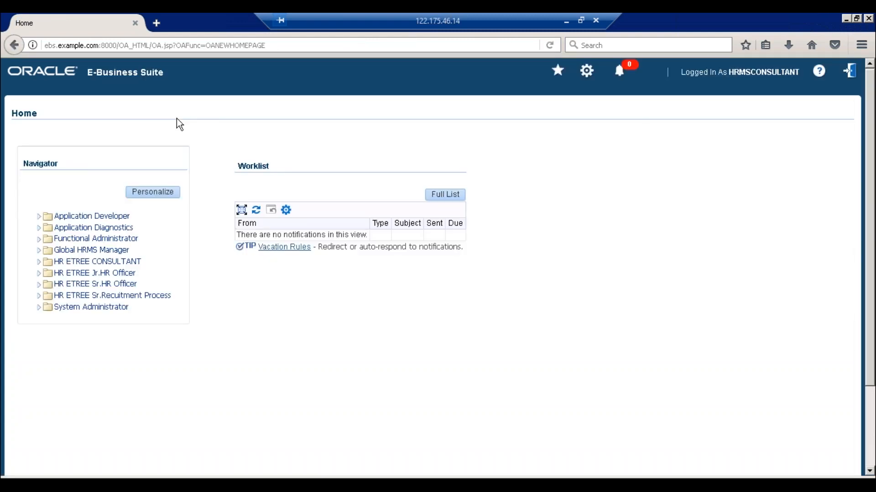
- Open Enter and Maintain (People) from Favorites, then close it to reach the HR ETREE CONSULTANT navigator
click(558, 69)
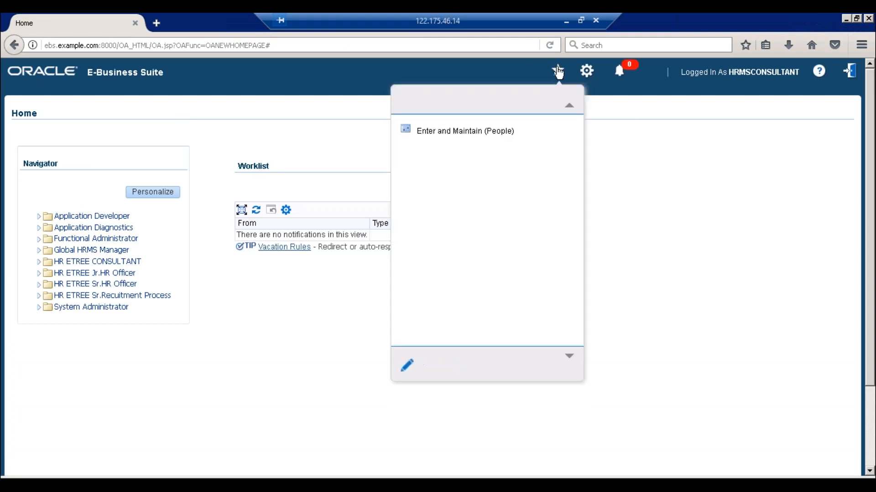
click(456, 132)
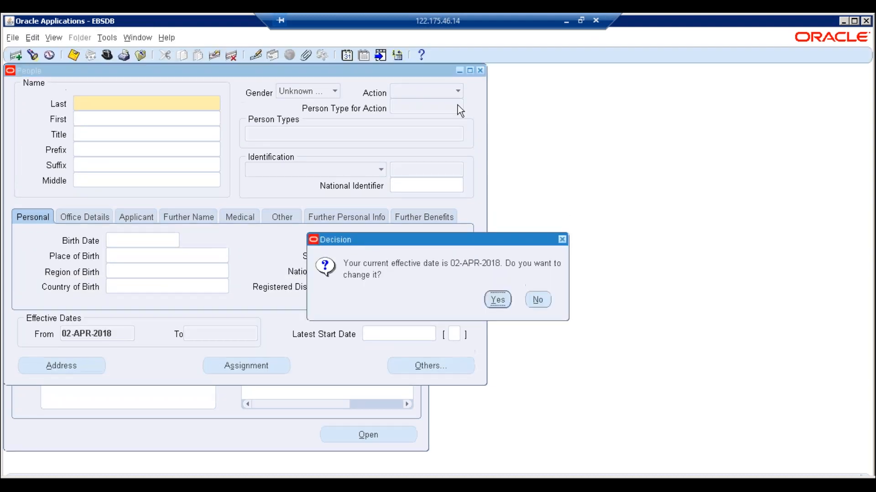
click(537, 300)
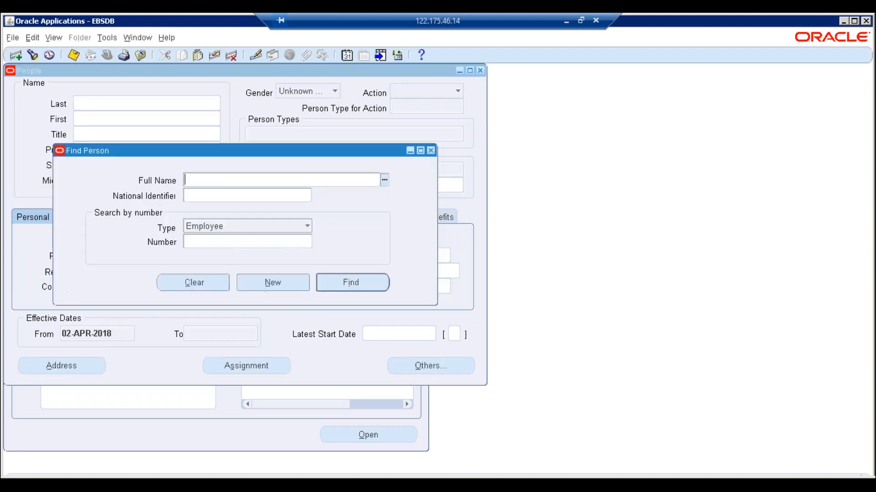
click(431, 150)
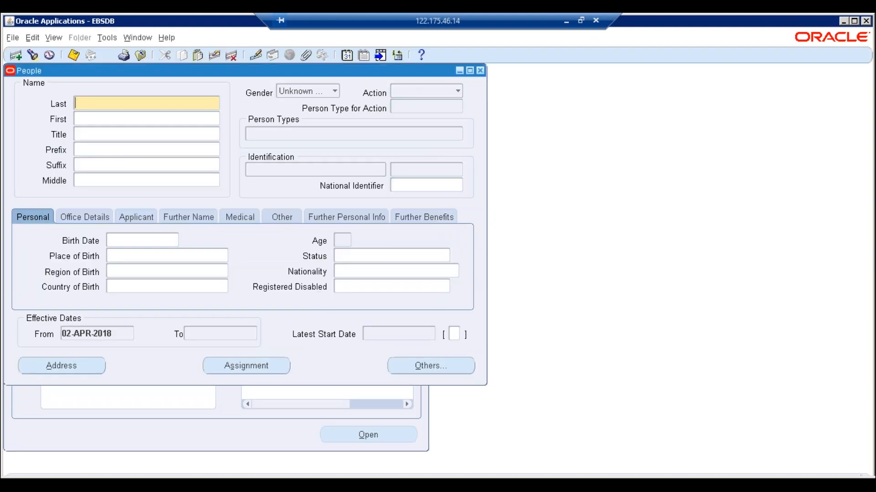
click(481, 71)
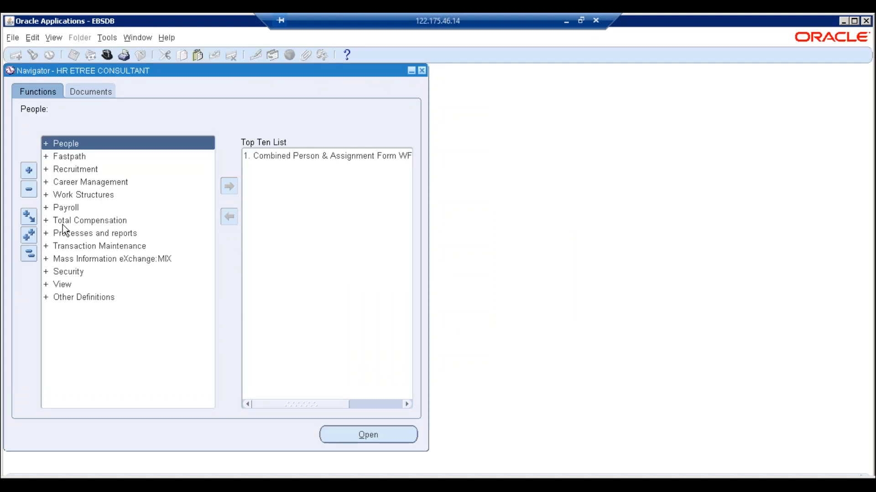
- Find the ETREE Employees payroll runs in View > Payroll Process Results
double_click(65, 283)
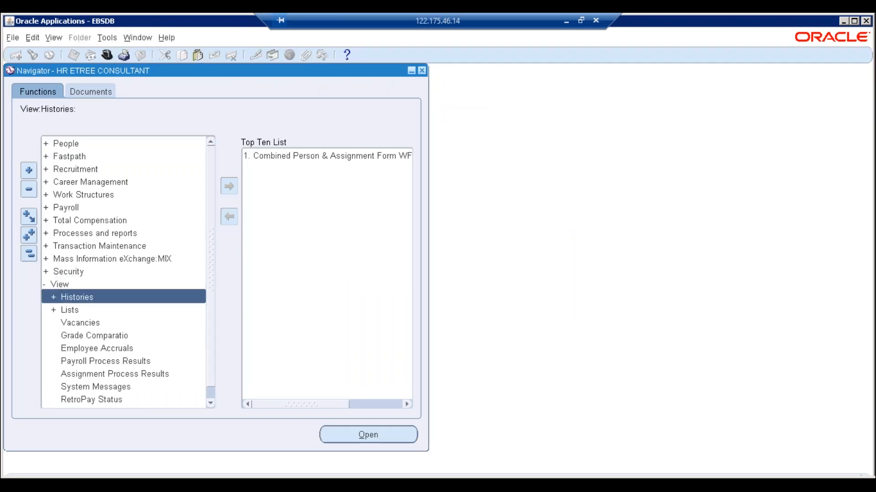
double_click(88, 365)
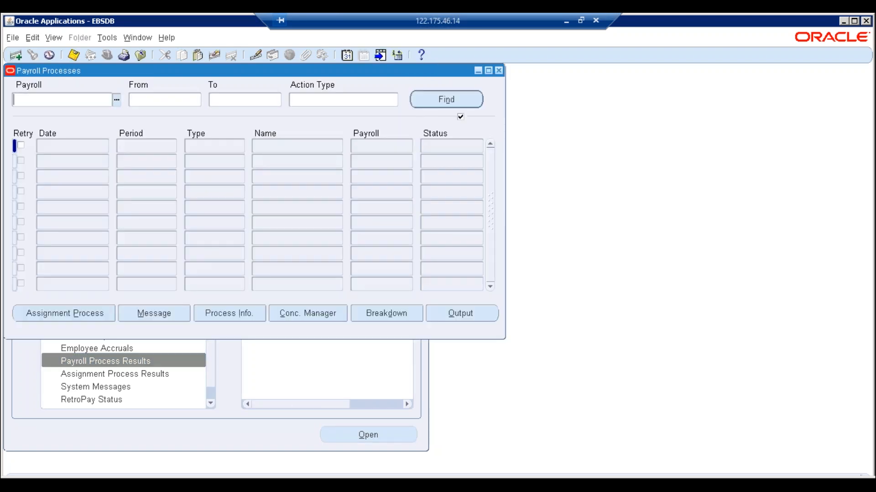
key(ctrl+l)
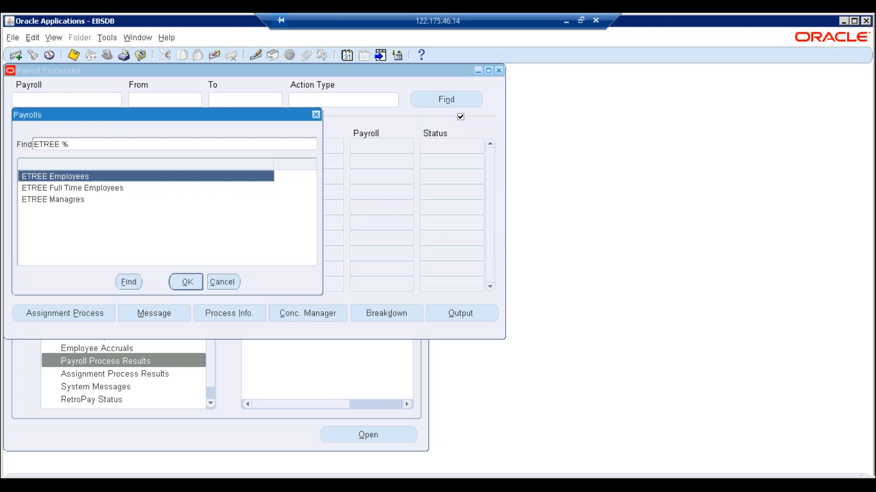
click(186, 283)
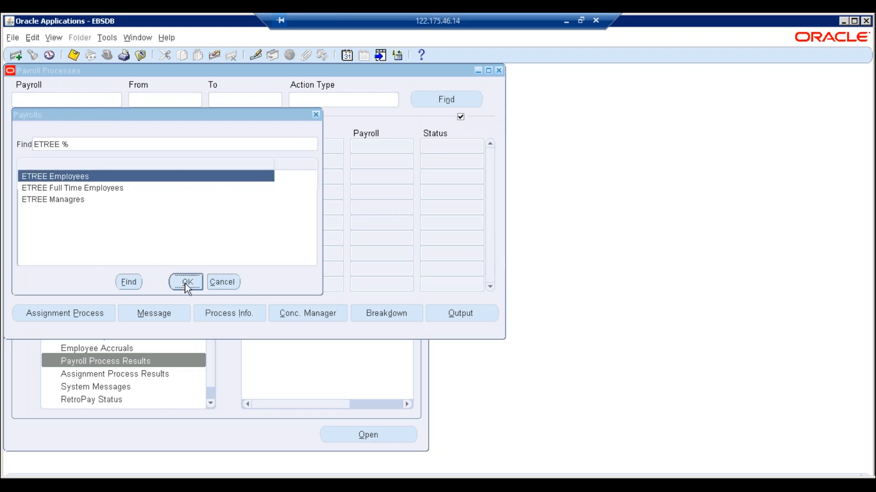
click(422, 98)
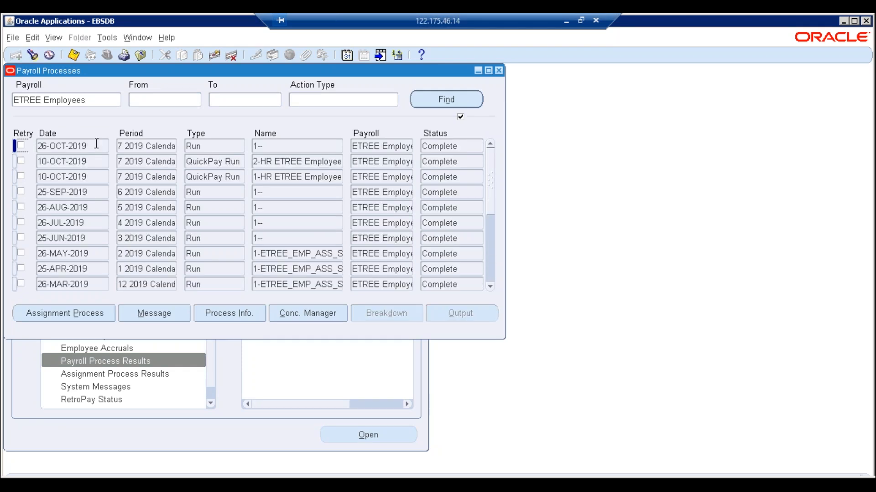
- Open the Assignment Processes for the 26-OCT-2019 ETREE Employees payroll run
click(97, 145)
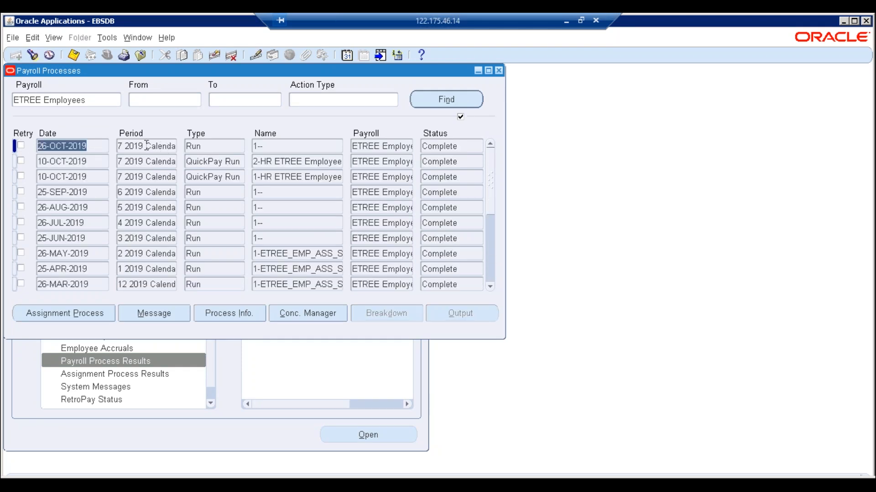
click(159, 146)
click(73, 146)
key(shift+Home)
key(super)
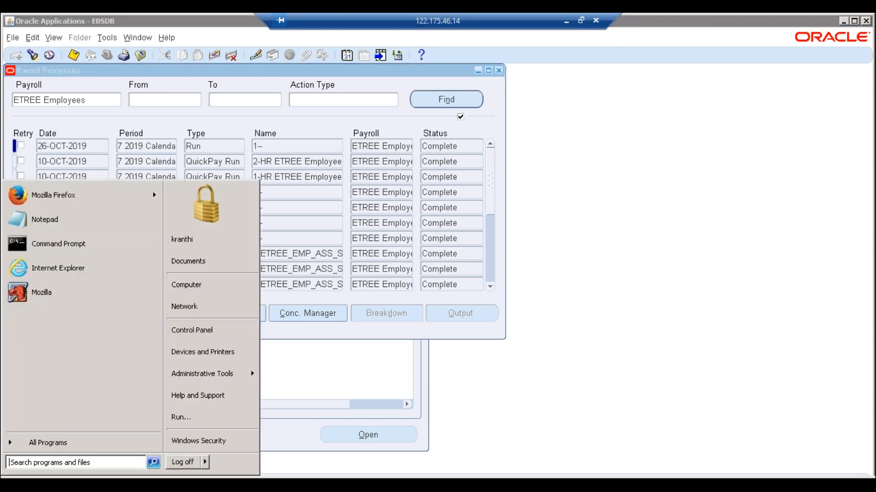
key(Escape)
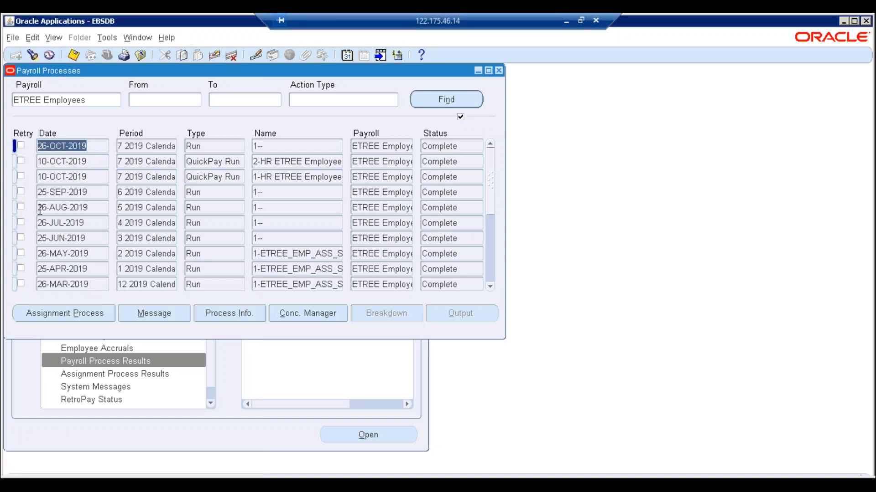
click(41, 314)
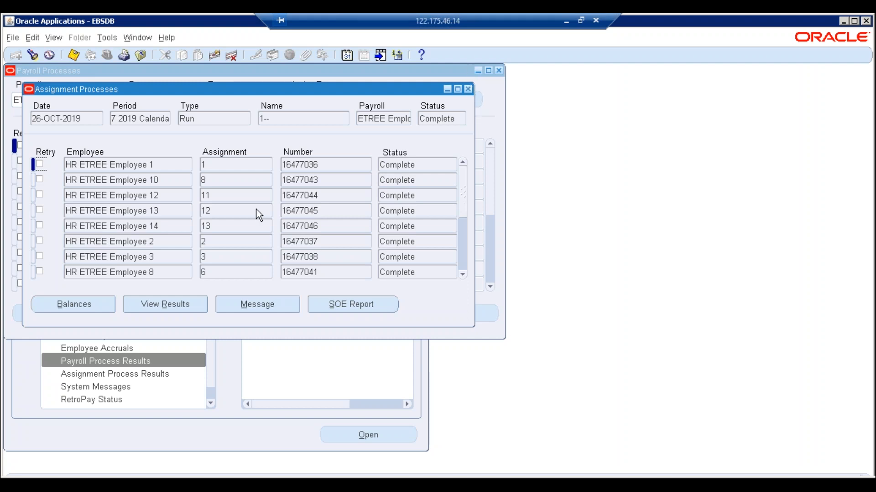
- Open a blank Notepad beside the Assignment Processes list
click(223, 168)
click(462, 274)
click(462, 274)
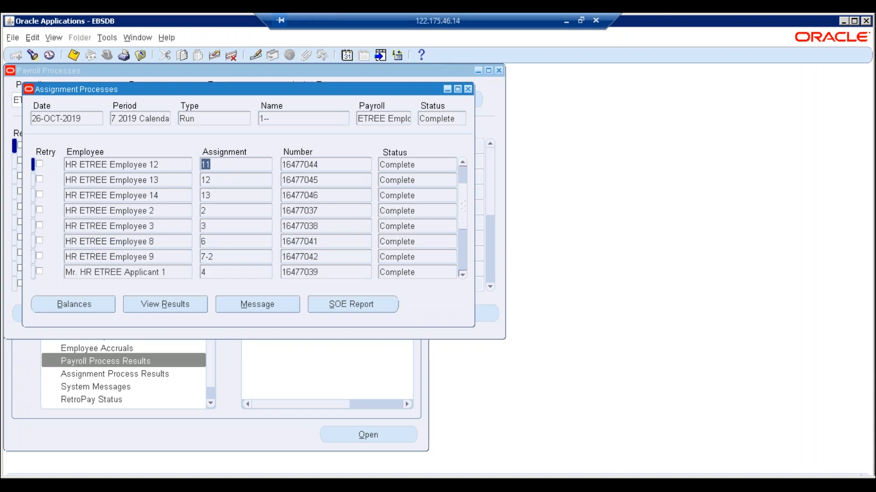
click(462, 274)
drag(463, 251, 463, 193)
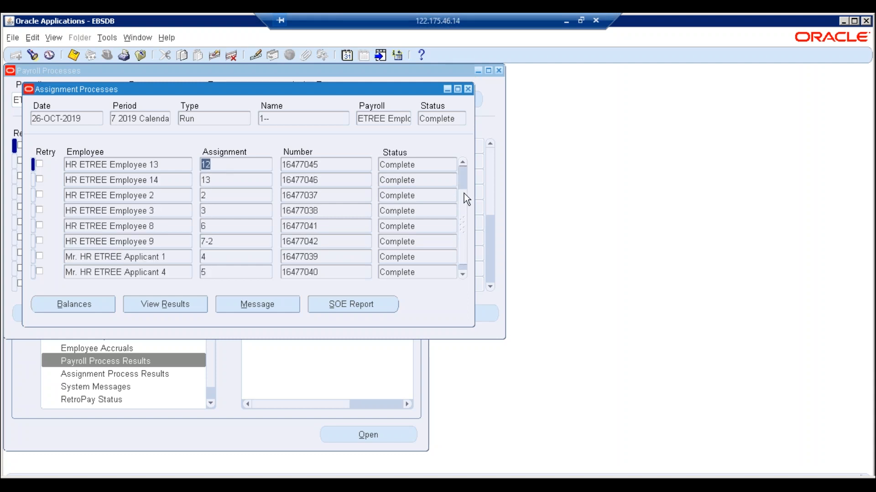
click(224, 164)
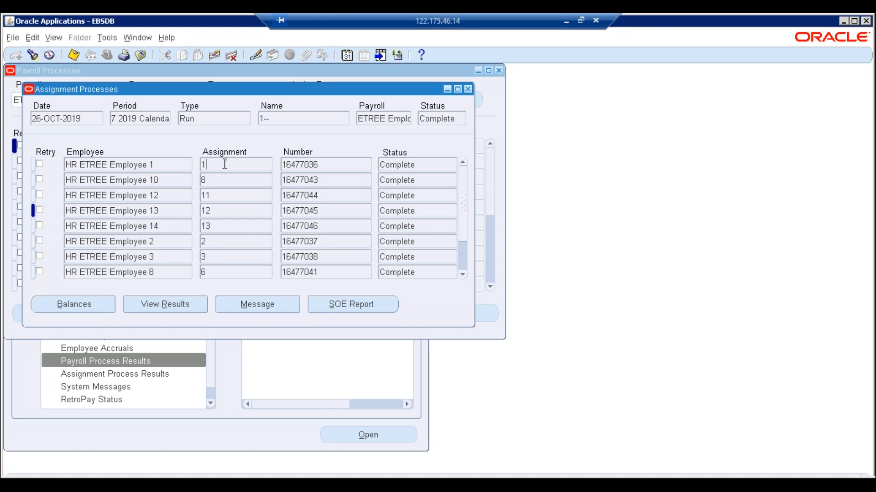
click(14, 484)
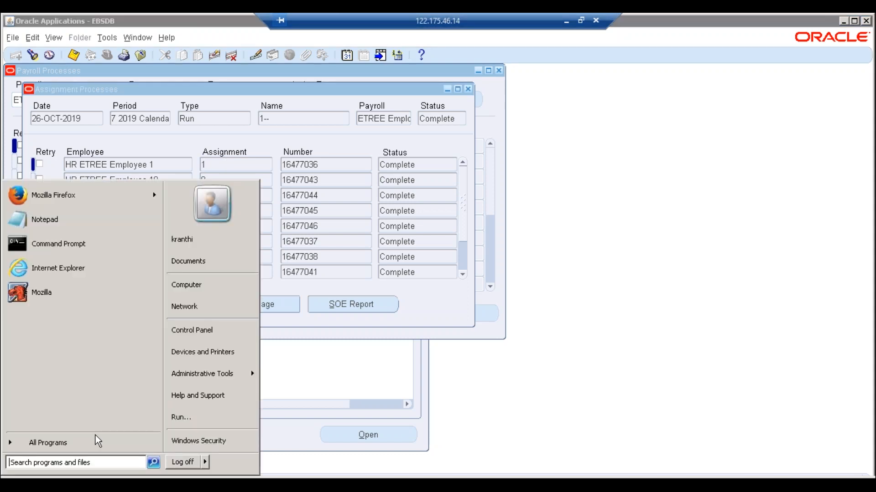
click(58, 220)
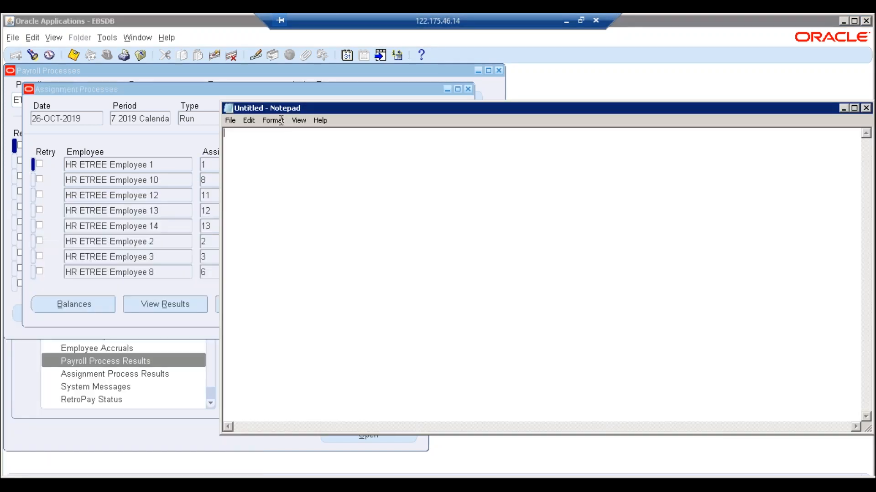
drag(294, 108, 445, 141)
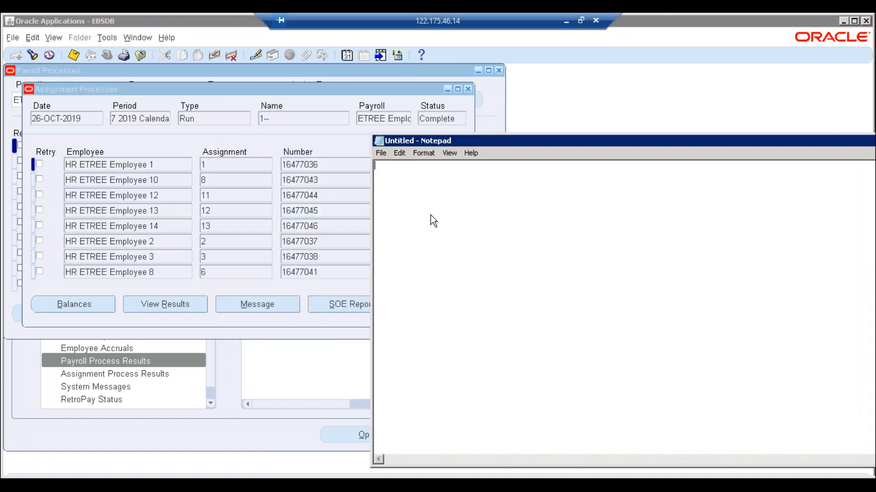
- Note assignment numbers 1, 8, 11, 12, 13, 2, 3 and 6 on separate lines
text(1)
key(Return)
text(8)
key(Return)
text(11)
key(Return)
text(12)
key(Return)
text(13)
key(Return)
text(2)
key(Return)
text(3)
key(Return)
text(6)
key(Return)
- Add the remaining assignments 7-2, 4 and 5, then close Assignment Processes
double_click(204, 272)
key(Down)
key(Down)
key(Down)
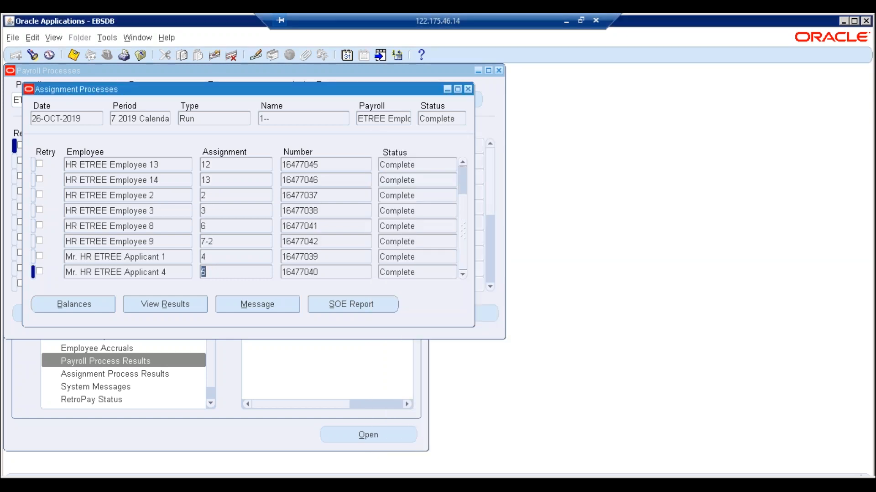
key(alt+Tab)
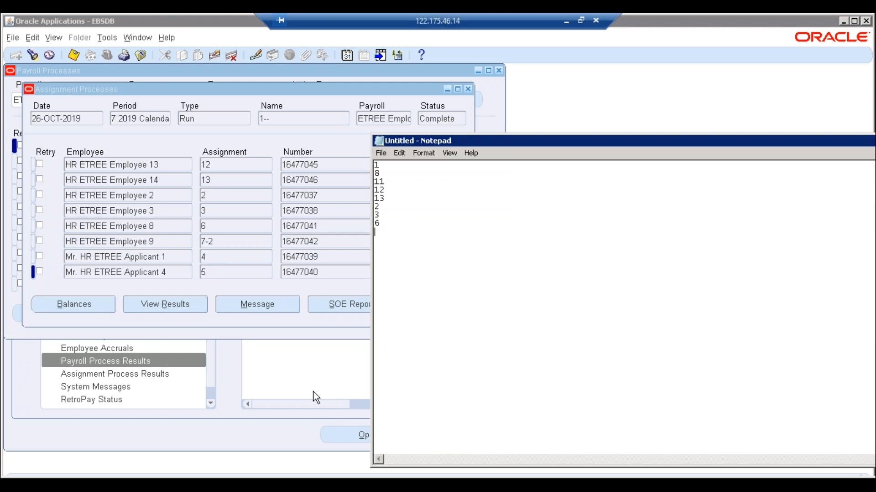
text(7-2)
key(Return)
text(4)
key(Return)
text(5)
key(Return)
click(223, 273)
drag(462, 225, 465, 131)
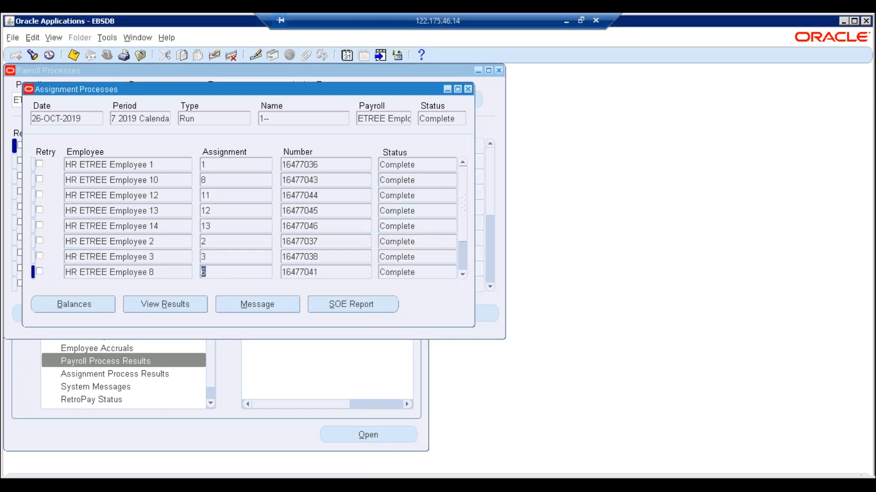
click(467, 89)
- Close Payroll Processes and open Batch Element Entry under Mass Information eXchange: MIX
click(93, 147)
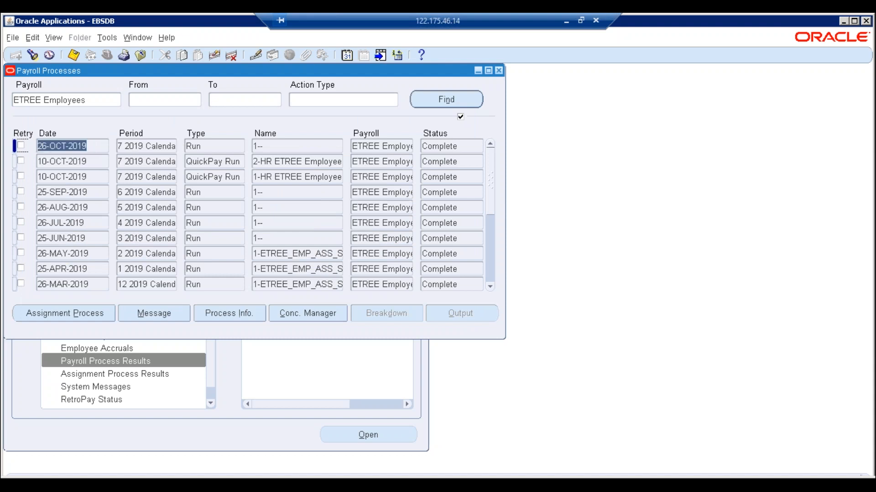
click(499, 70)
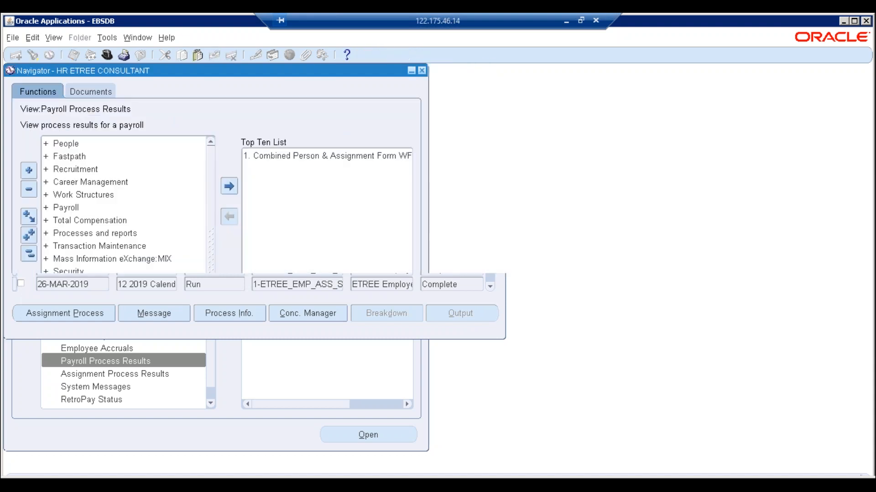
click(25, 257)
double_click(103, 259)
double_click(104, 272)
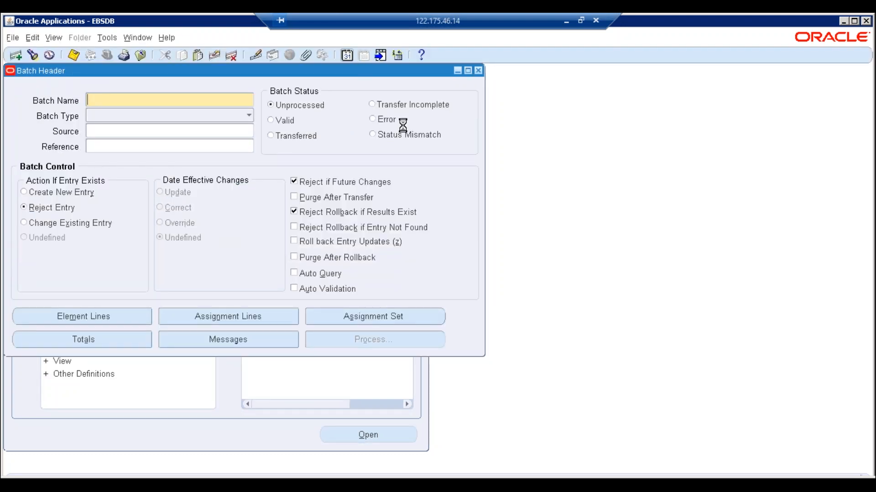
- Set effective date 25-NOV-2019, name the batch ETREE_NOV_19_EMP_BEE, and open its element lines
key(Delete)
text(25-NOV-2019)
key(Tab)
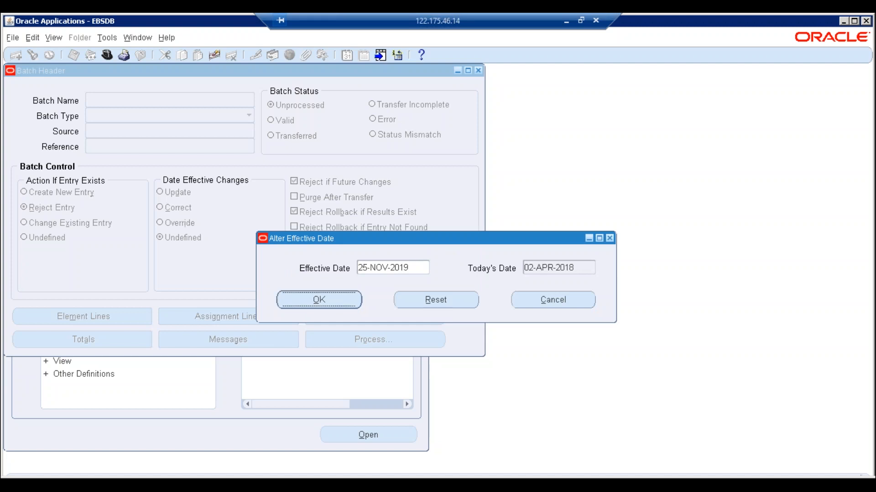
key(Return)
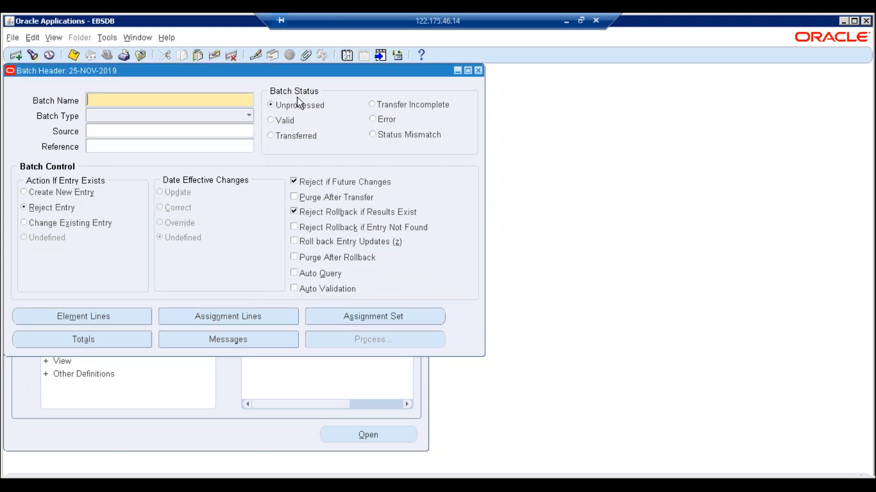
text(ETREE_NOV_19_EMP_BEE)
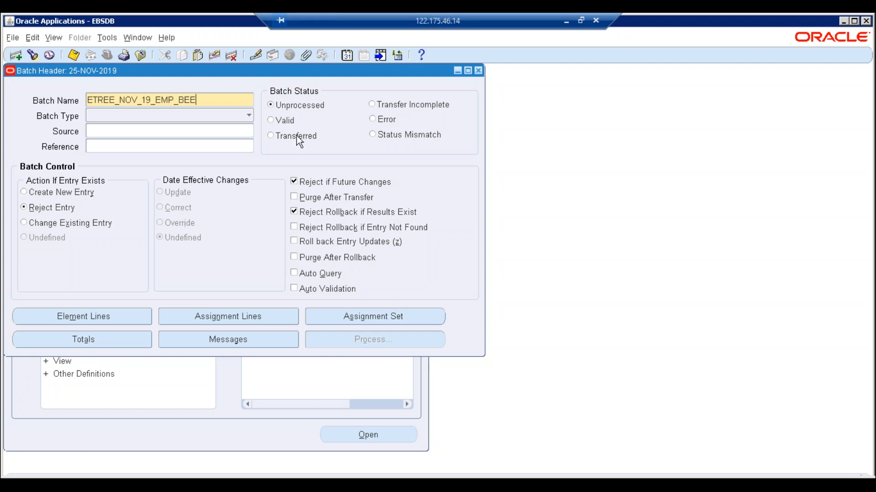
click(154, 132)
click(83, 321)
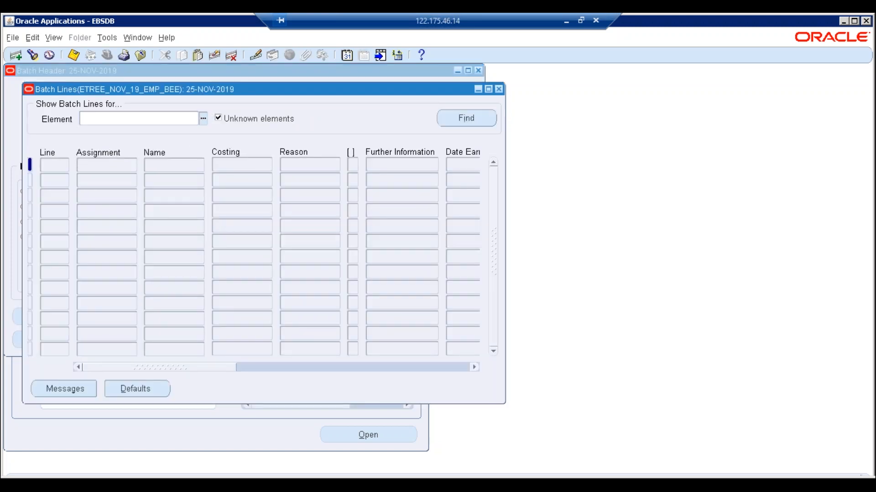
- Choose ETREE Overtime as the element for the batch lines
click(203, 119)
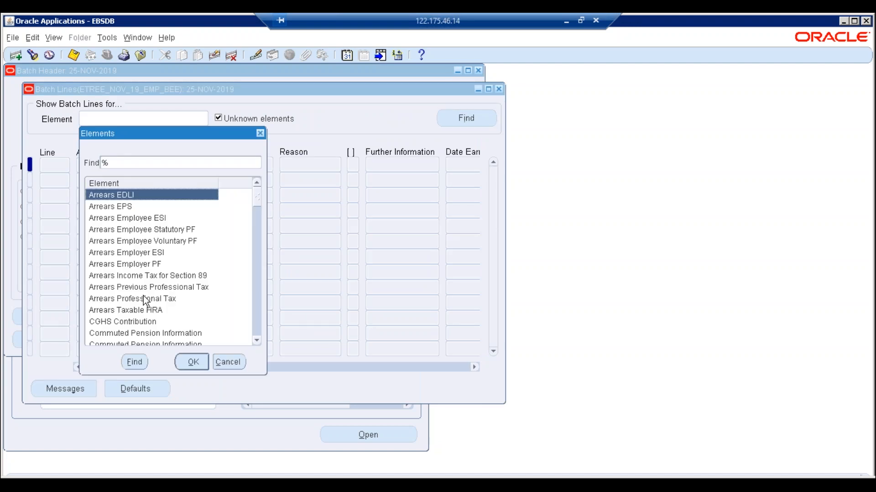
text(e)
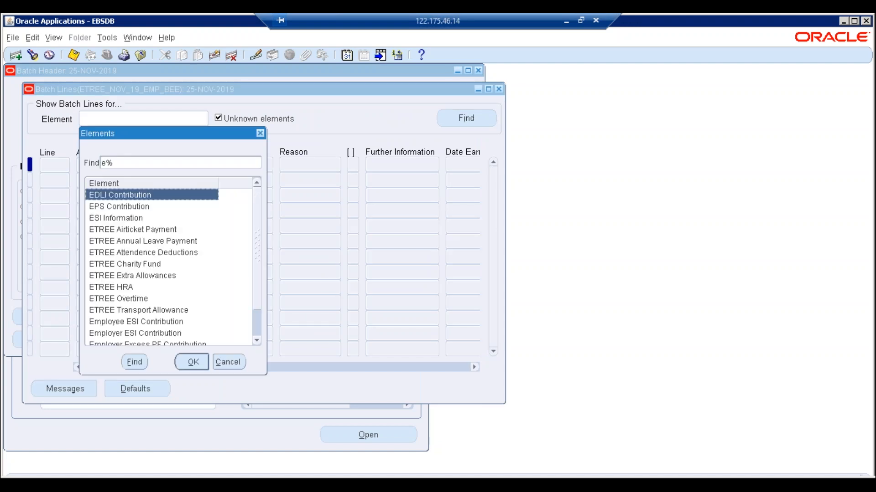
text(tREE)
double_click(131, 264)
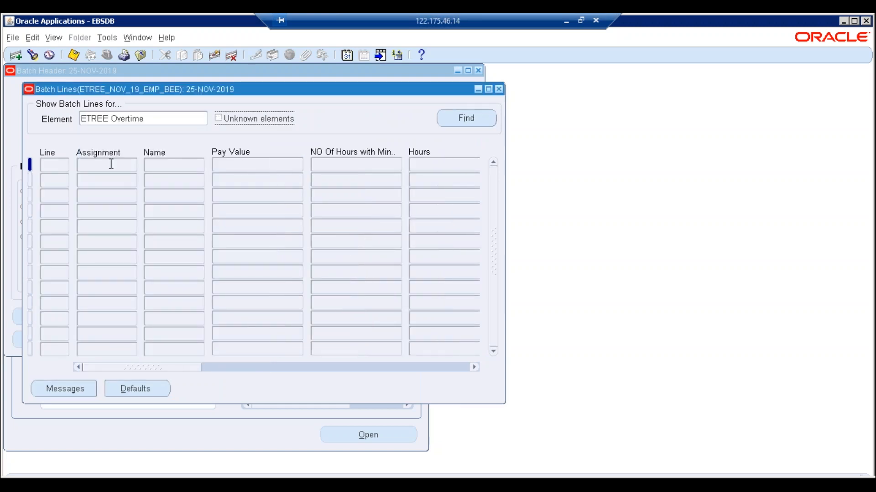
click(111, 165)
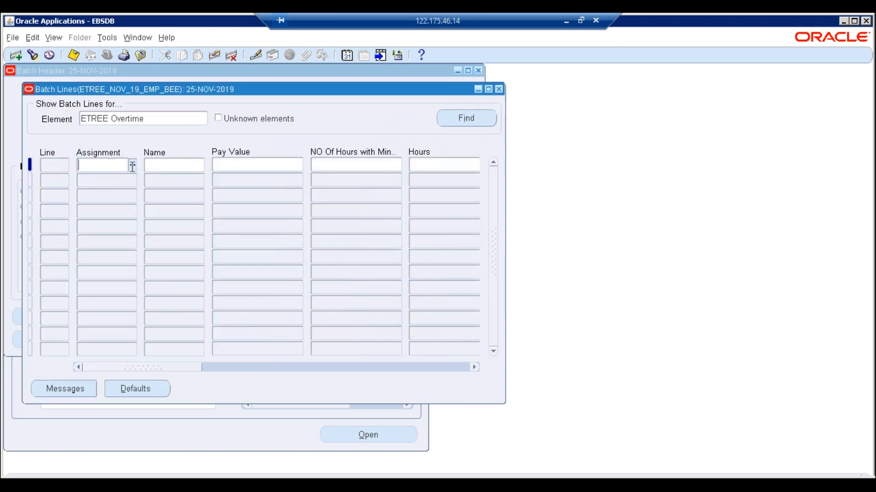
click(214, 476)
click(140, 191)
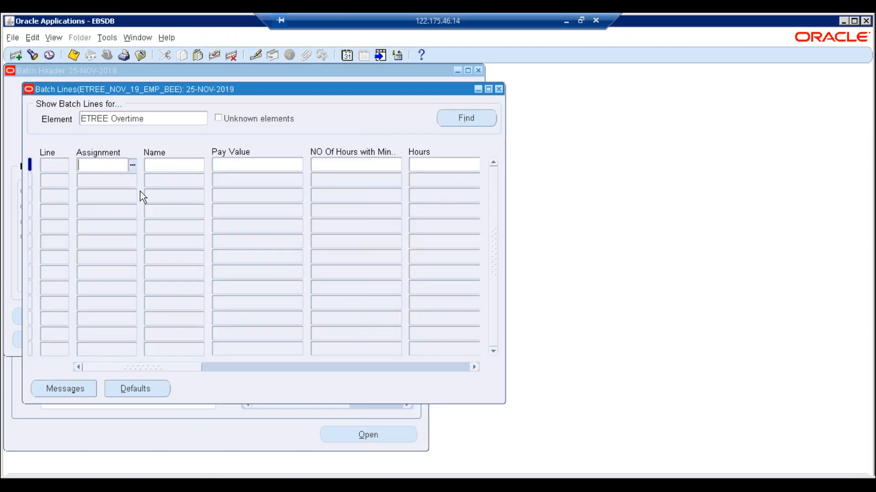
- Enter line 1 for assignment 1 with pay value 1500 and 50:12 hours
click(133, 161)
text(%)
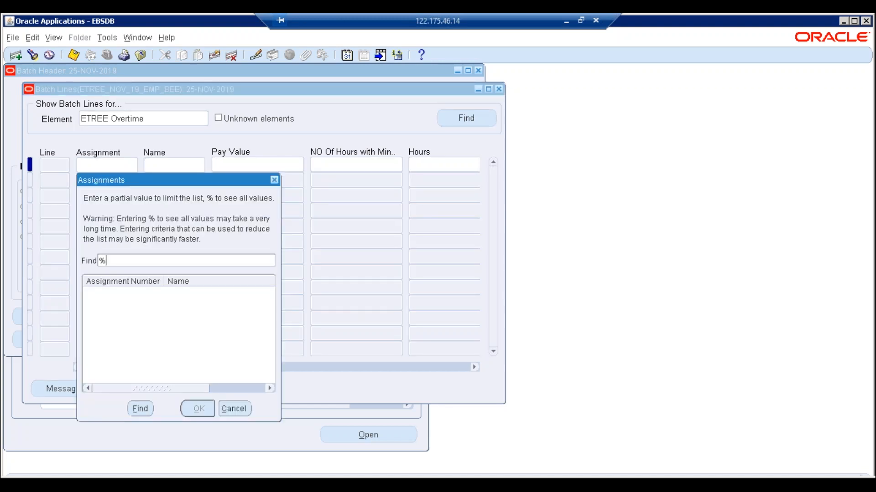
key(Return)
key(Return)
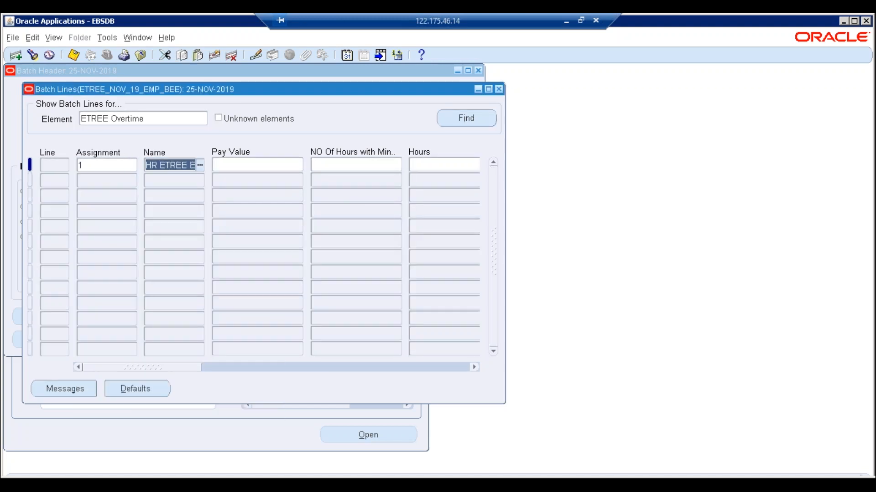
click(294, 166)
click(350, 165)
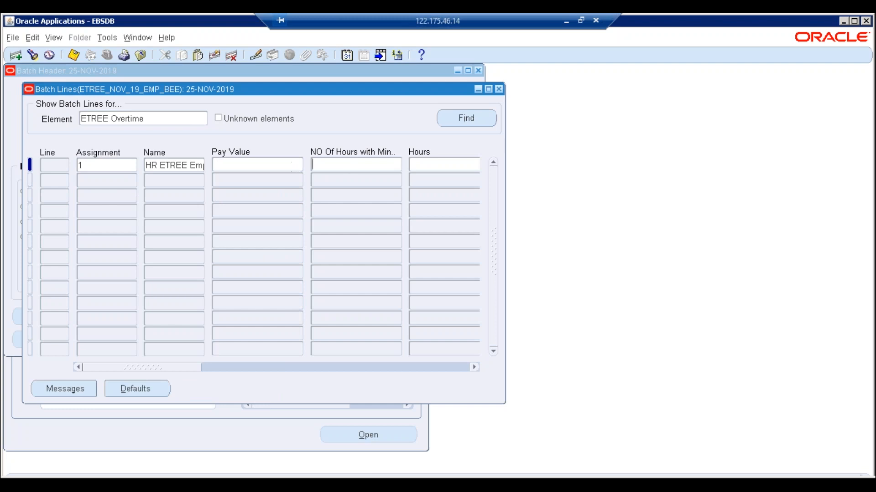
click(278, 165)
text(1500)
key(Tab)
text(50)
click(546, 291)
click(334, 165)
text(:12)
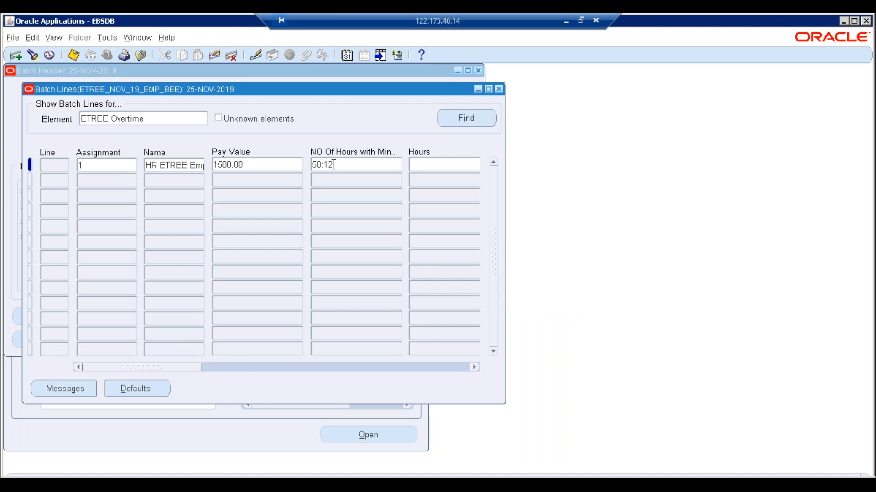
key(Down)
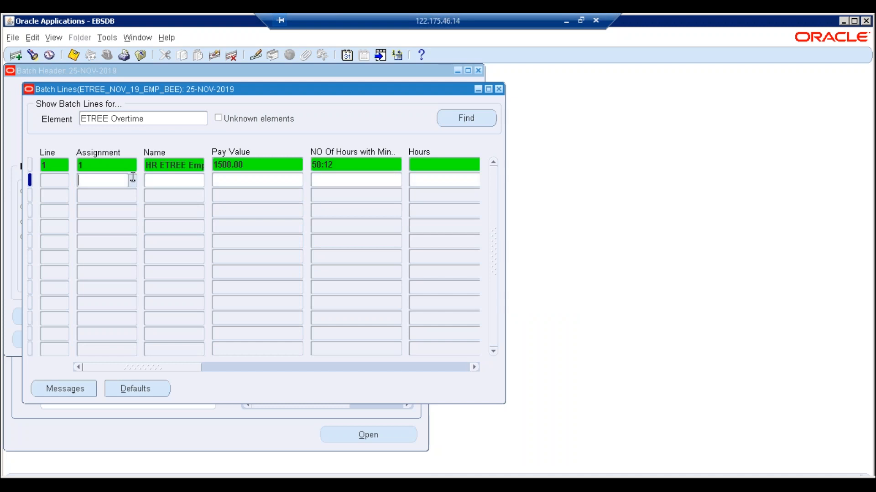
click(132, 182)
- Add line 2 for assignment 8 with pay value 1450 and 00:45 hours
text(%)
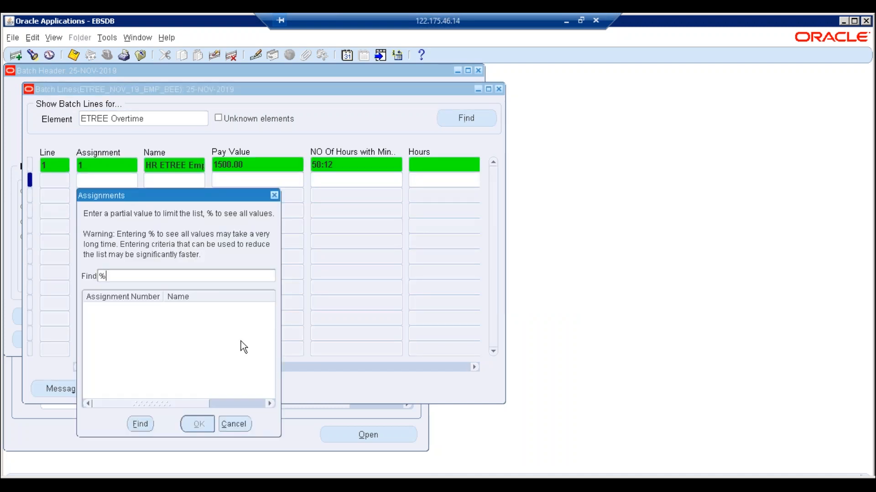
key(Return)
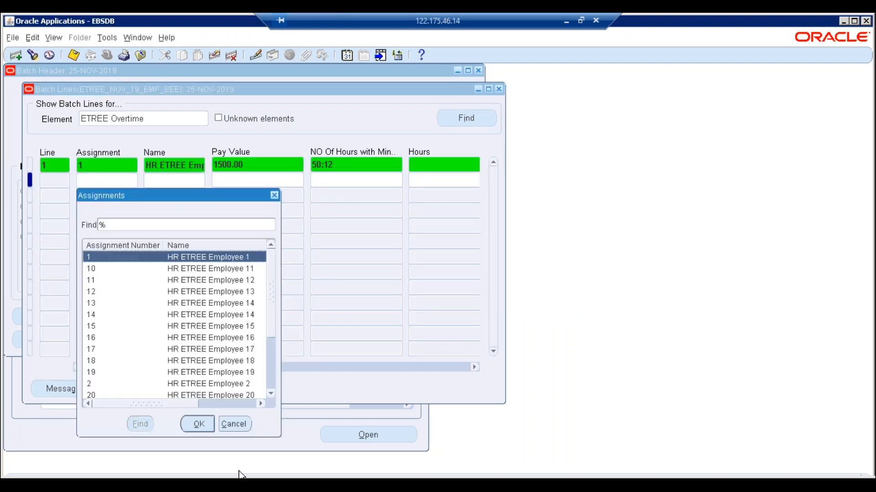
click(241, 484)
click(242, 485)
click(106, 362)
drag(270, 316, 270, 368)
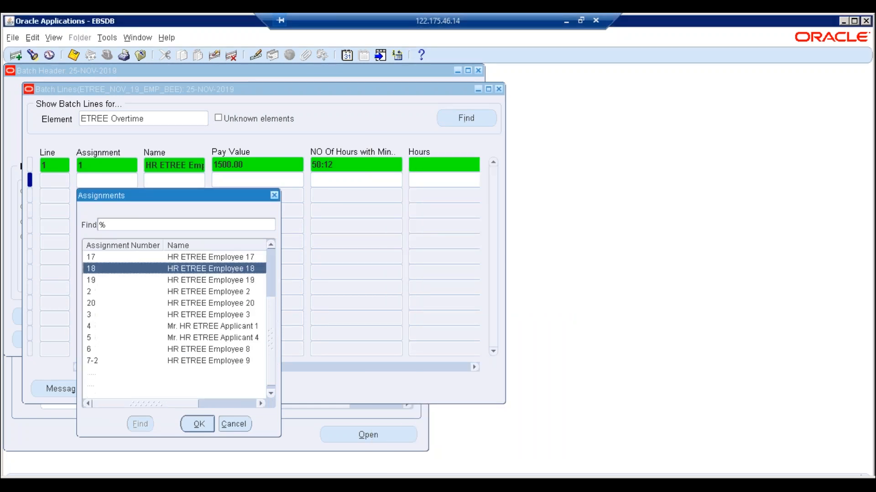
click(108, 374)
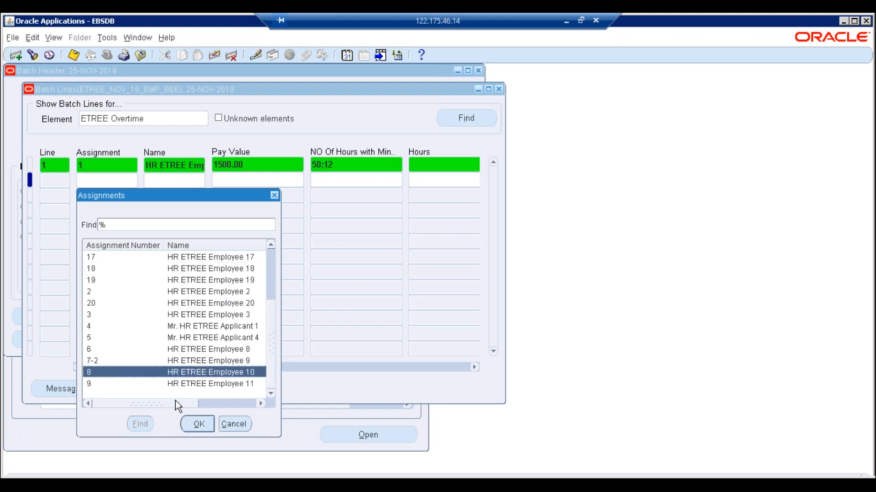
click(196, 425)
click(249, 179)
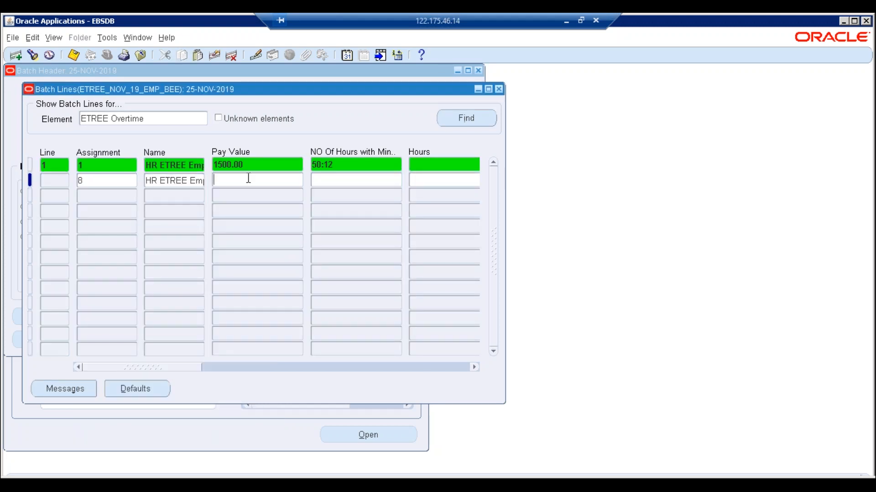
text(1450)
key(Tab)
text(00:45)
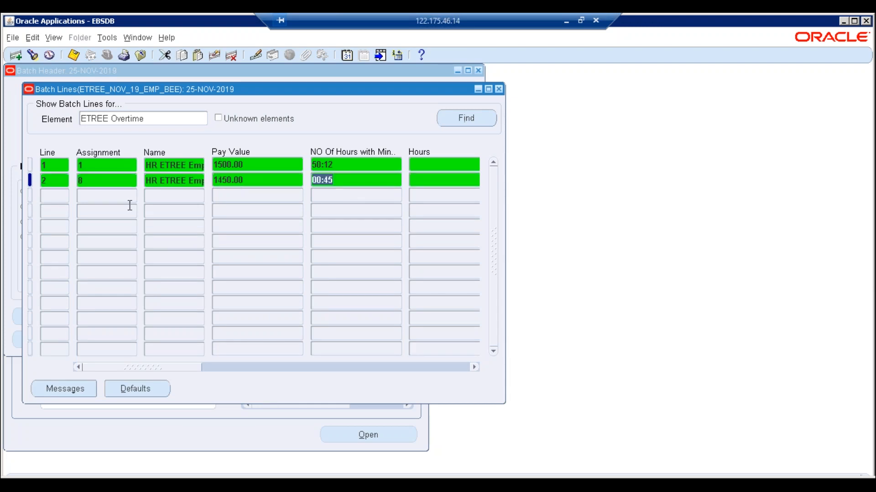
click(116, 196)
- Add line 3 for assignment 11 with pay value 780 and 12:45 hours
click(132, 195)
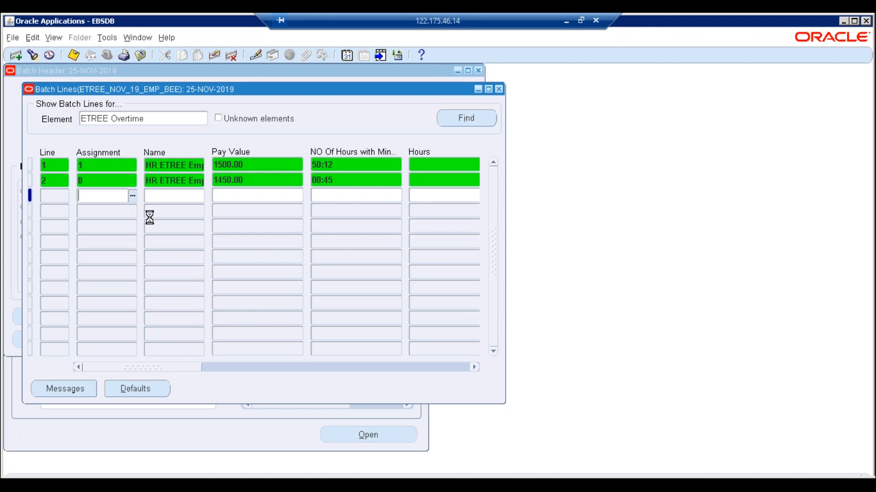
key(alt+Tab)
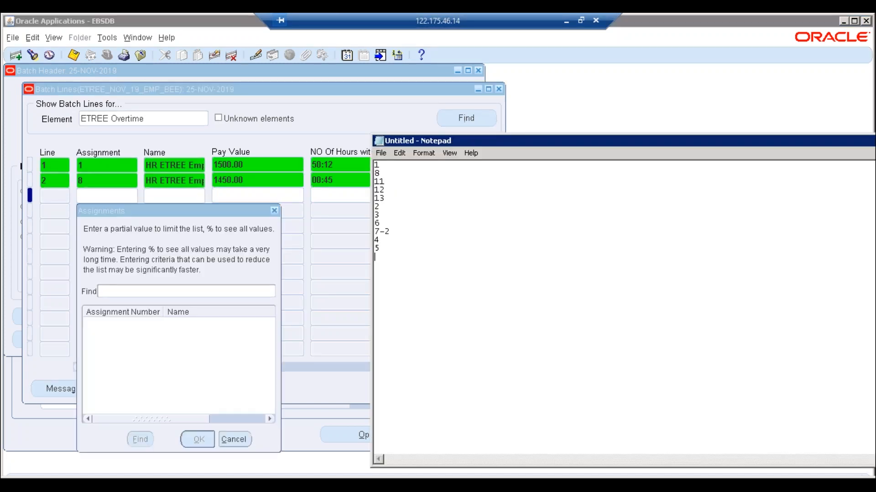
key(alt+Tab)
text(%)
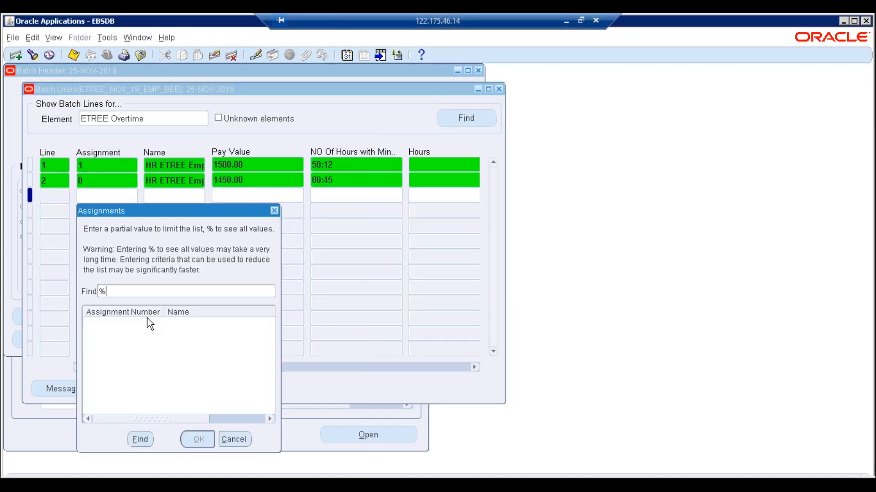
key(Return)
key(Down)
key(Down)
key(Down)
key(Up)
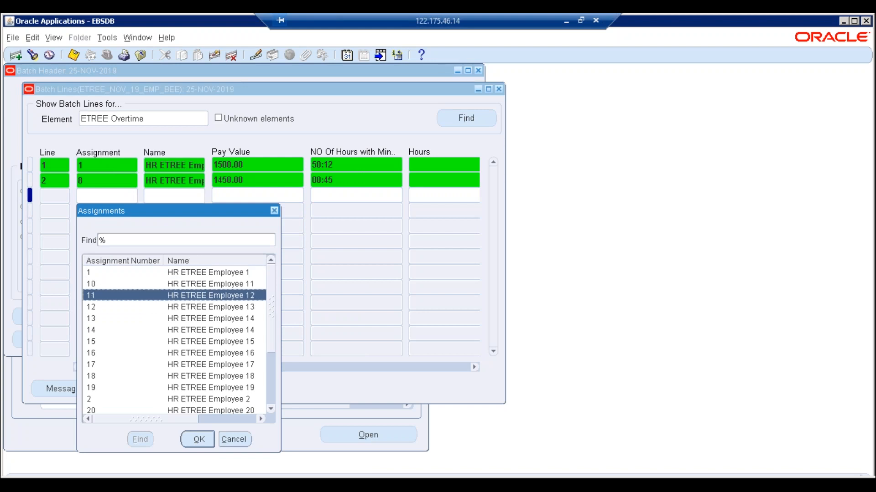
key(Return)
key(Tab)
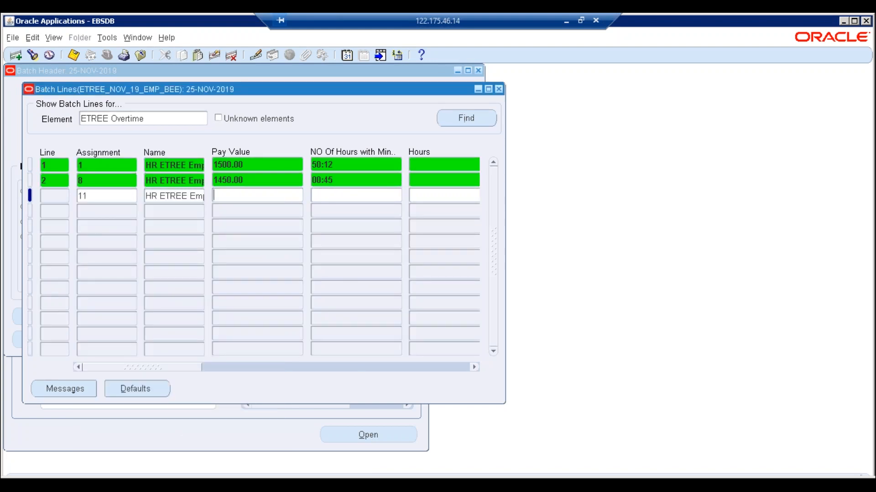
text(780)
key(Tab)
text(12:45)
- Add line 4 for assignment 12 with Pay Value 450 and 1:00 hours
click(122, 211)
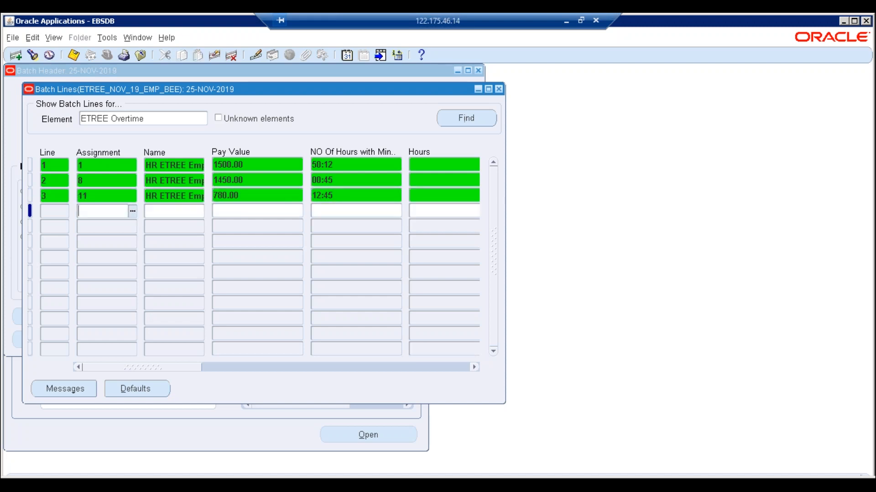
key(ctrl+l)
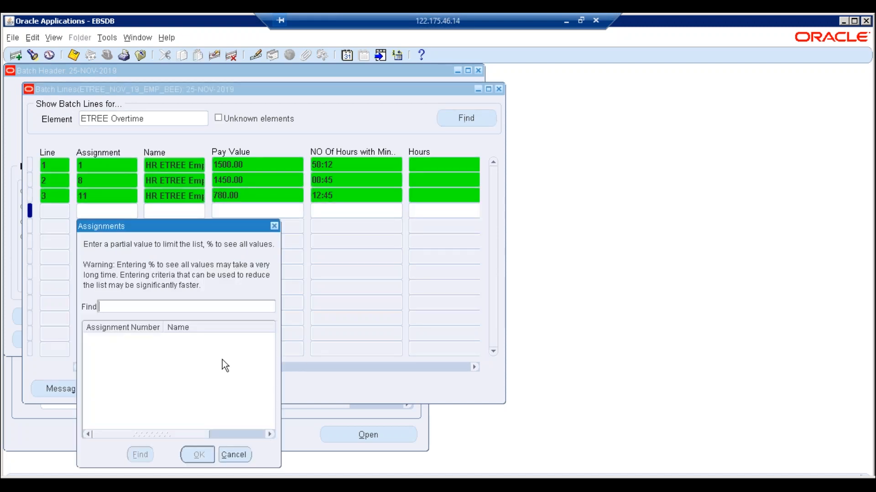
key(Return)
key(alt+Tab)
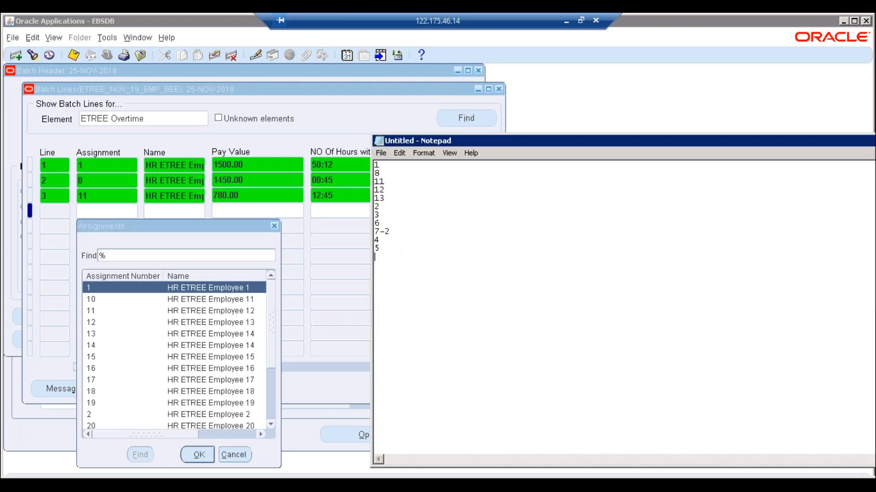
key(alt+Tab)
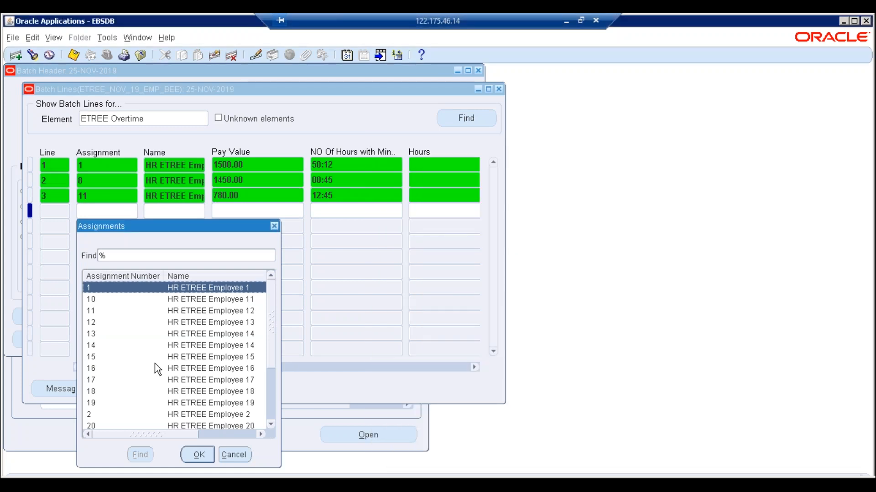
click(95, 324)
double_click(94, 324)
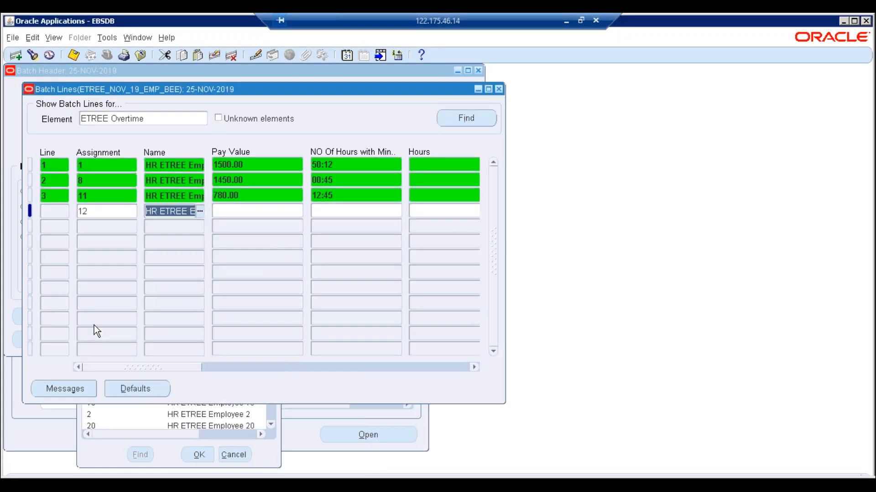
text(450)
key(Tab)
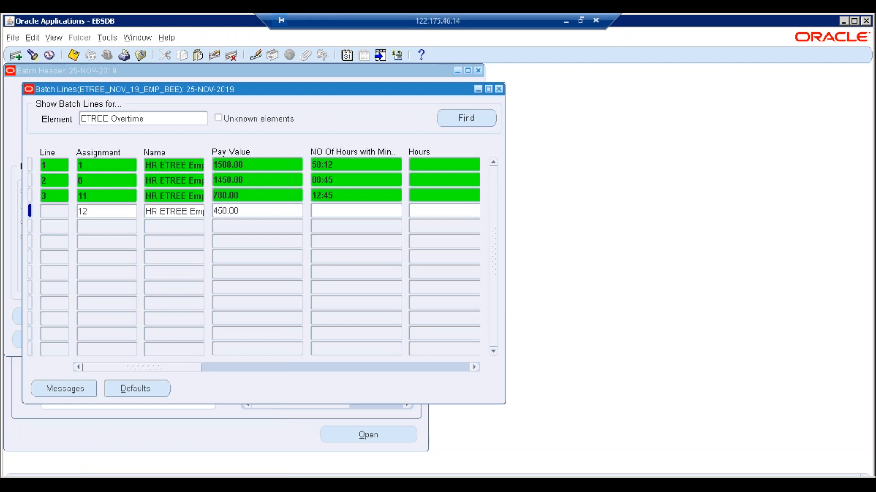
text(1:00)
key(Tab)
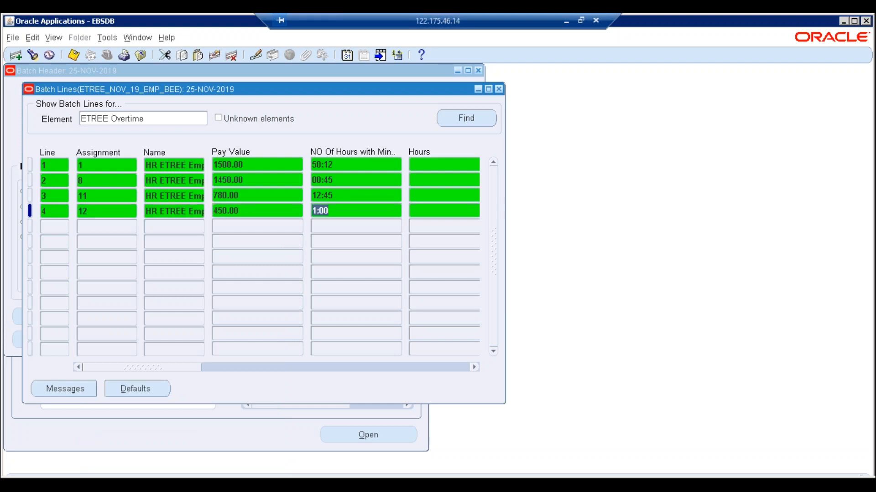
- Add line 5 for assignment 13 with Pay Value 480 and 1:12 hours, and save
key(ctrl+l)
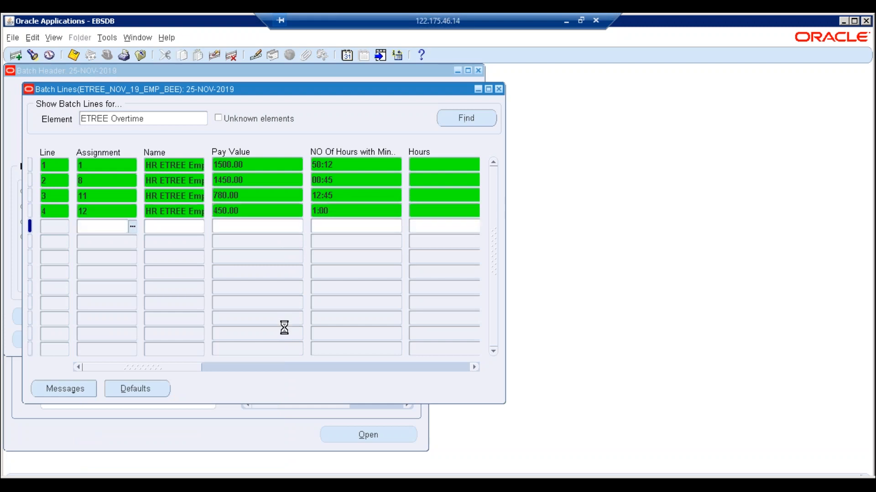
text(%)
key(Return)
key(Down)
key(Down)
key(Down)
key(Down)
key(Return)
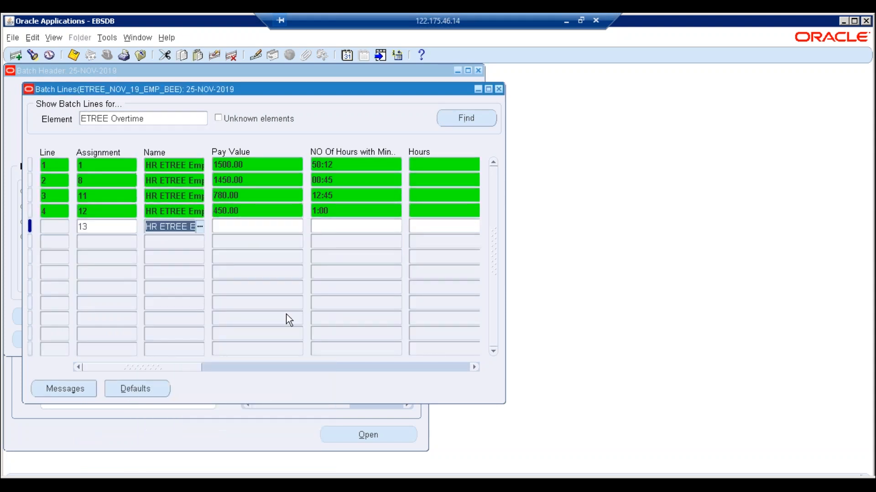
click(251, 223)
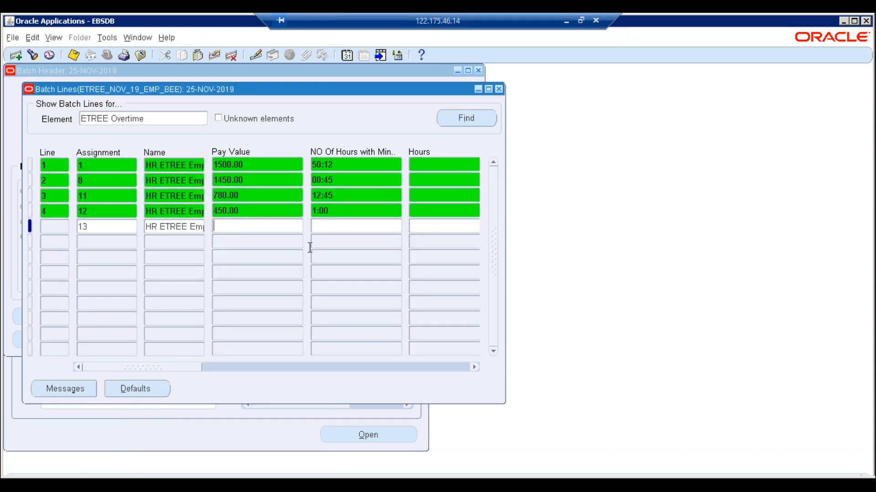
text(480)
key(Tab)
text(1:12)
key(ctrl+s)
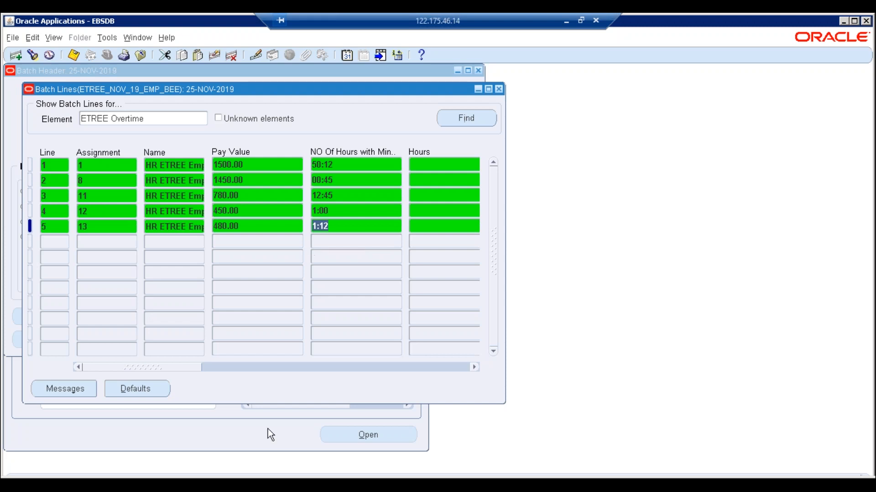
- Add line 6 for assignment 2 with Pay Value 850 and 1:15 hours, and save
key(alt+Tab)
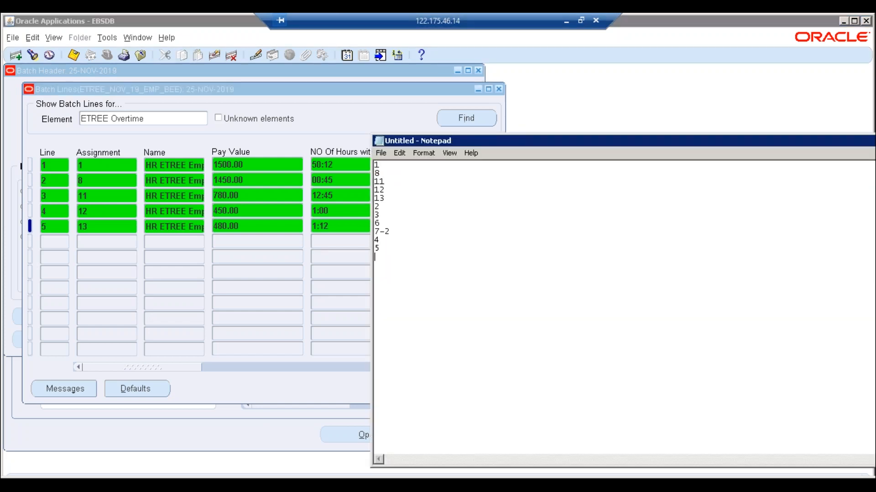
click(111, 242)
click(132, 243)
text(%)
key(Return)
key(Down)
key(Down)
key(Down)
key(Down)
key(Down)
key(Down)
key(Down)
key(Down)
key(Down)
key(Down)
key(Down)
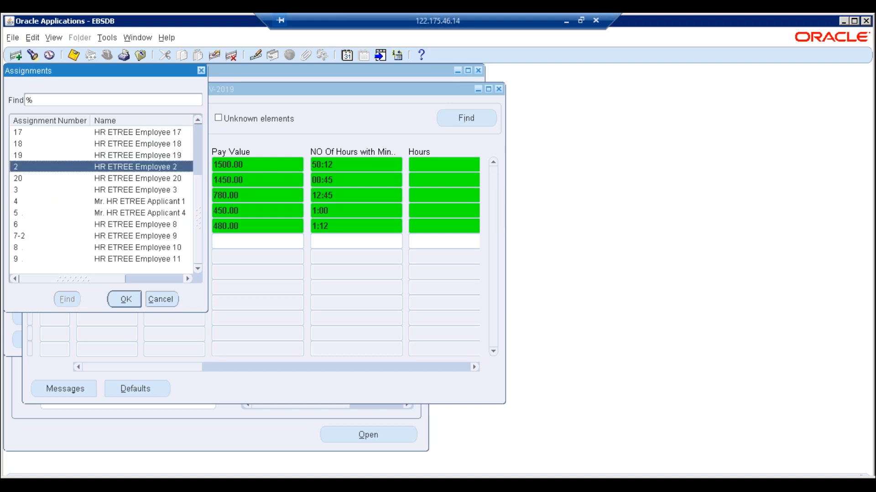
key(Return)
key(Tab)
key(Tab)
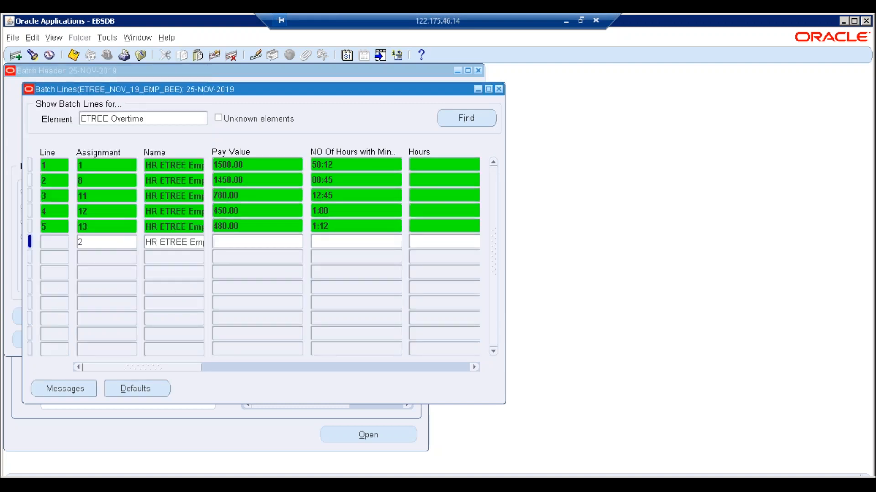
text(850)
key(Tab)
text(1:15)
key(ctrl+s)
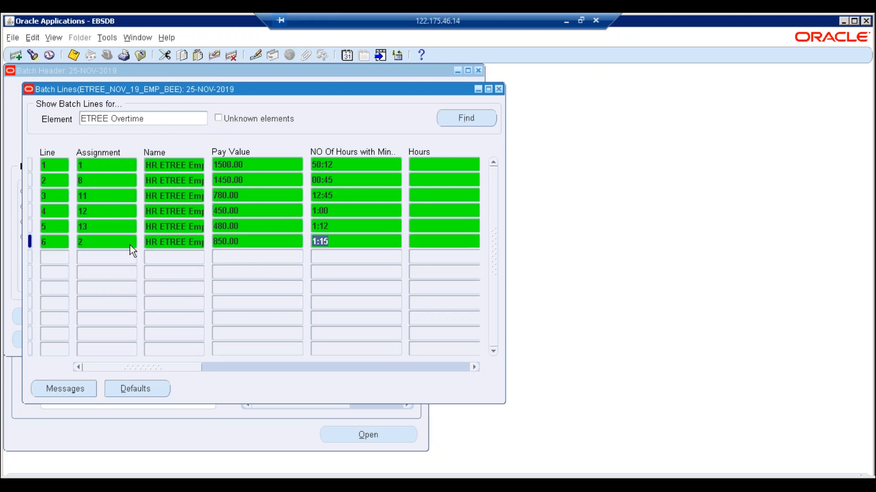
click(150, 118)
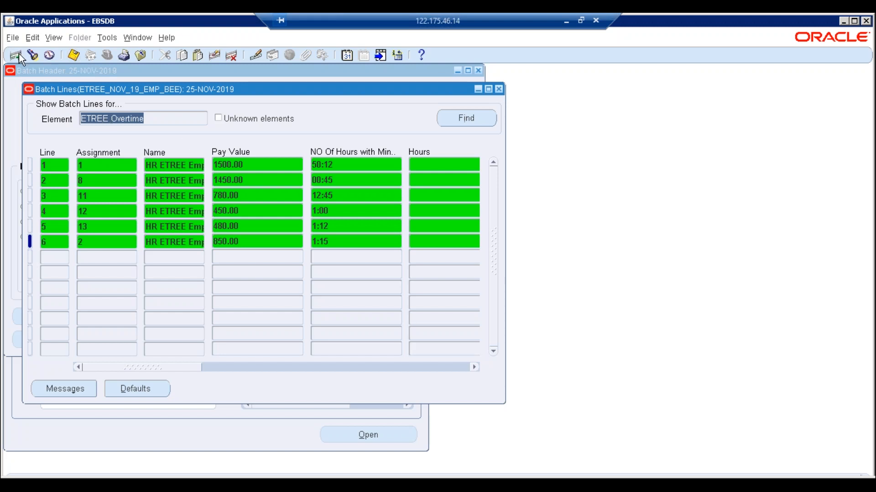
- Tick Unknown elements and pick ETREE Extra Allowances from the e-filtered element list
click(218, 118)
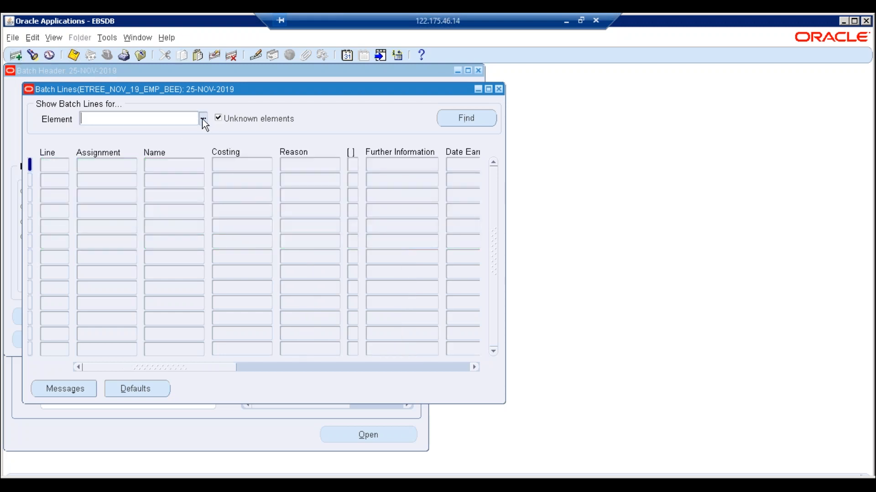
click(203, 120)
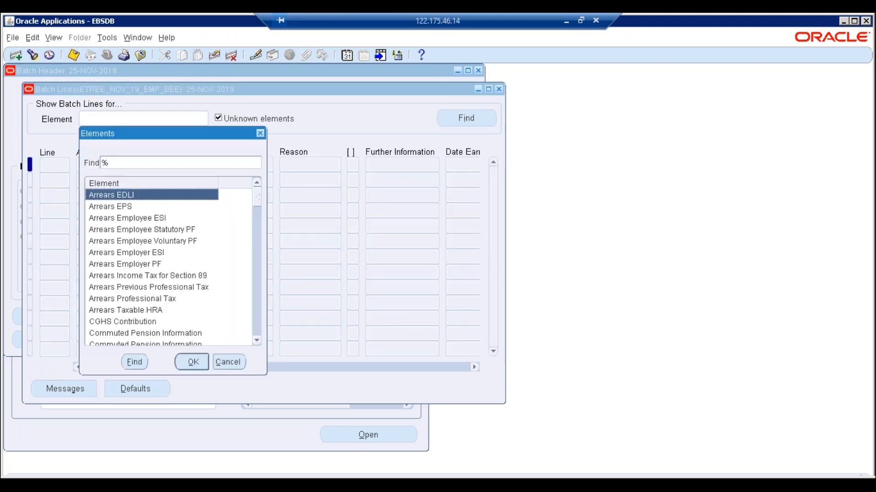
text(h)
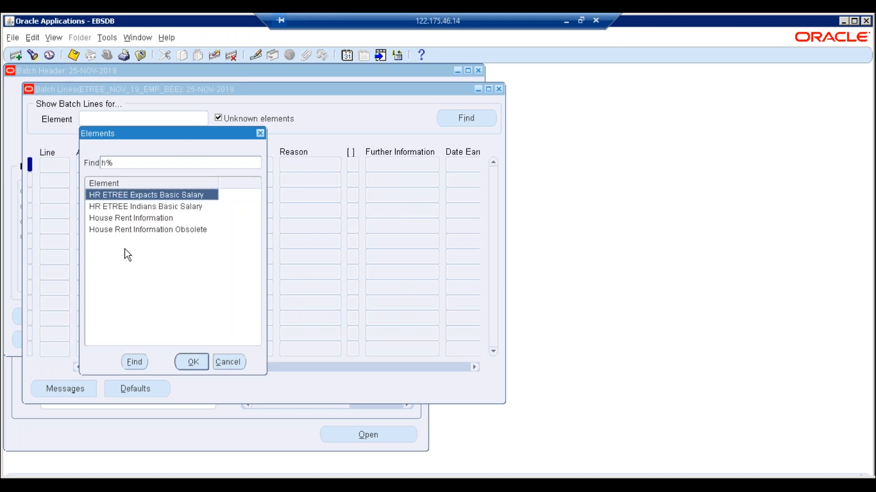
key(BackSpace)
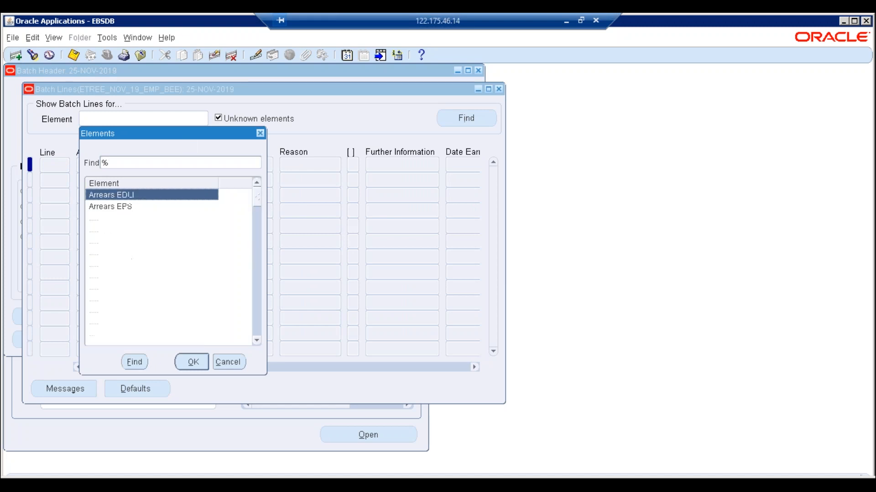
text(e)
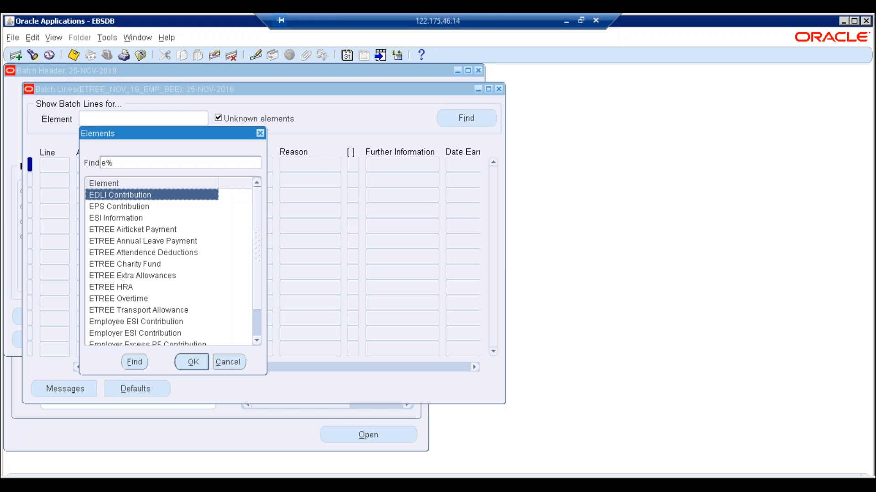
click(129, 277)
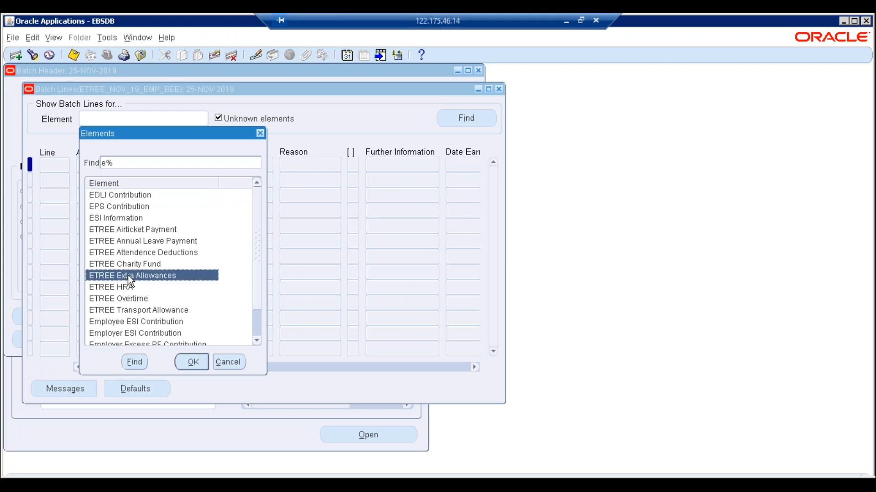
click(193, 362)
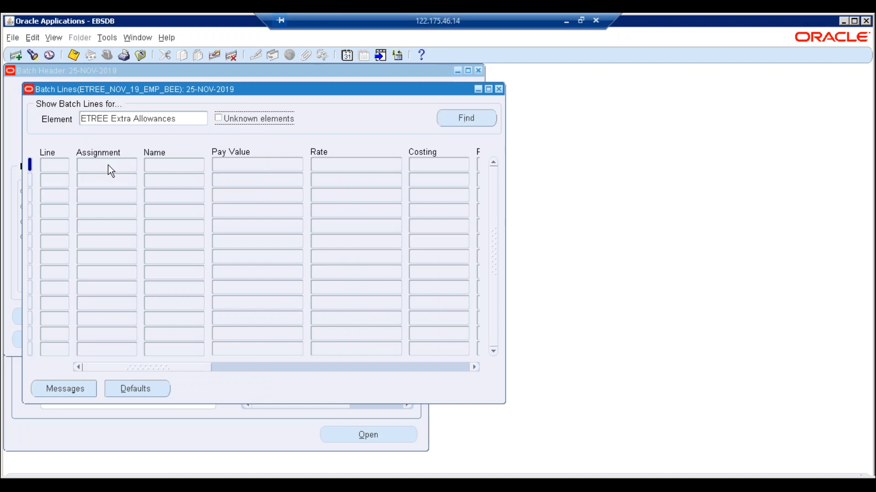
- Add an Extra Allowances line for assignment 4 with Pay Value 1500
click(108, 165)
click(132, 165)
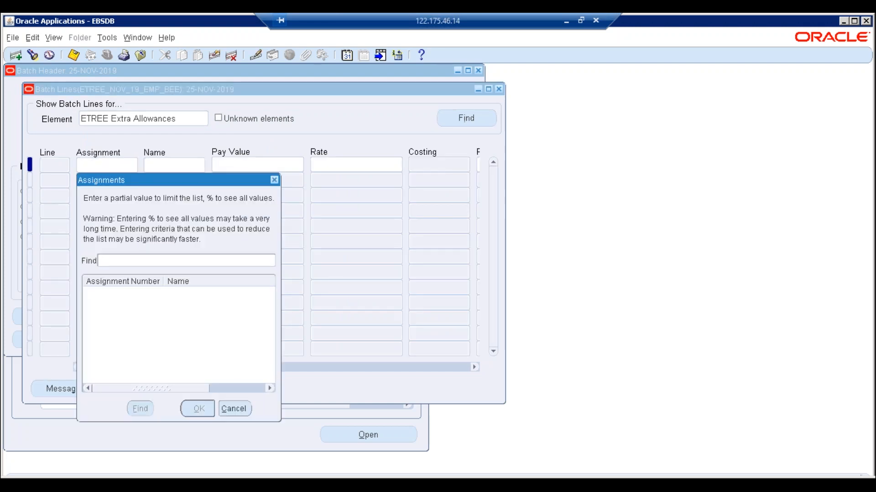
text(%)
key(Return)
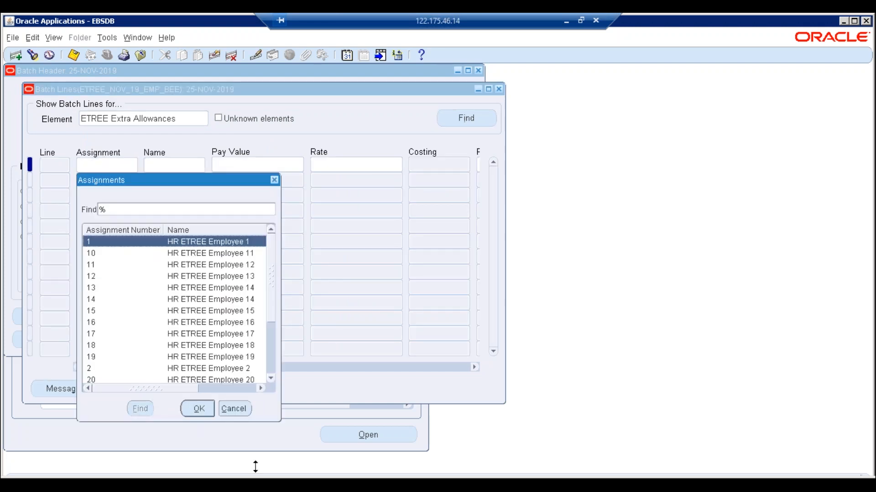
key(alt+Tab)
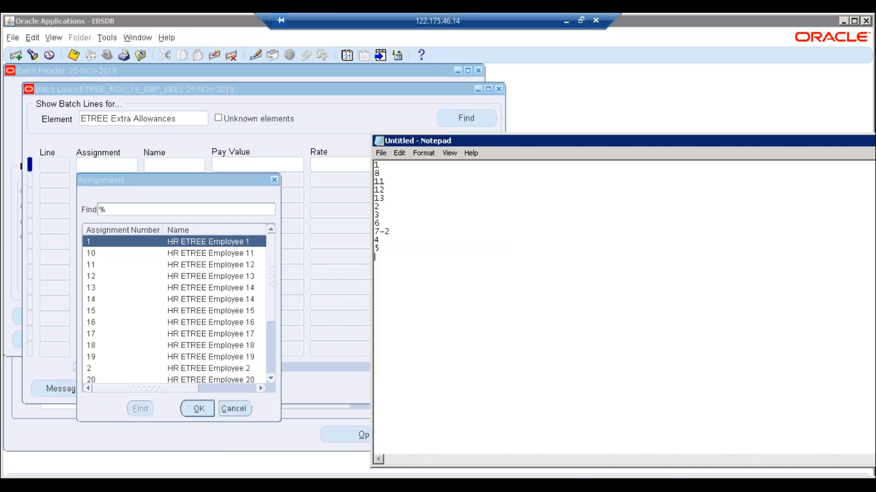
key(alt+Tab)
scroll(273, 288, down, 3)
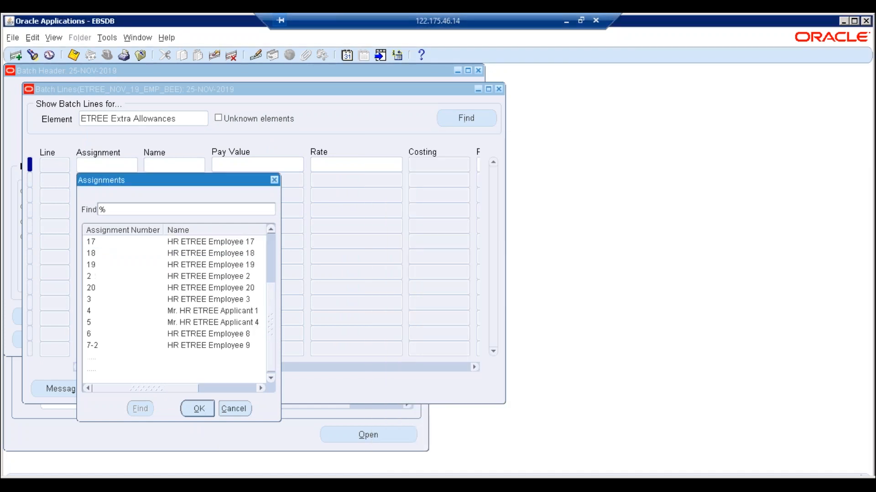
click(102, 314)
double_click(102, 315)
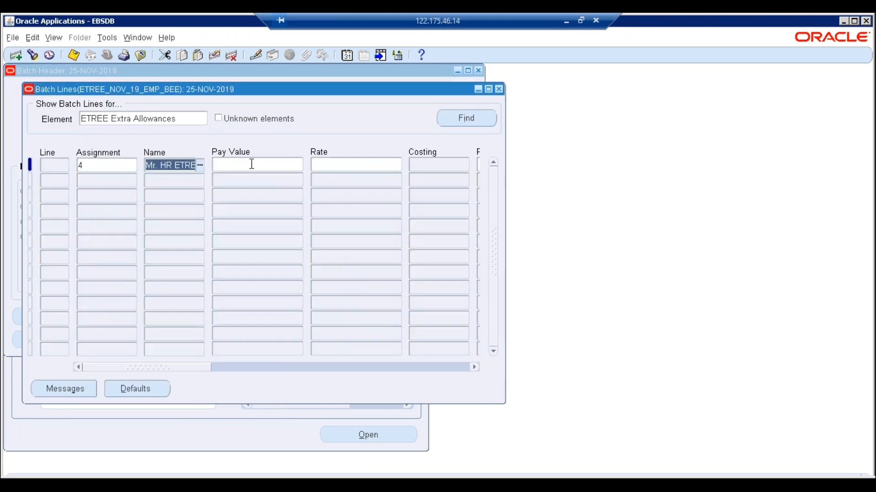
click(251, 164)
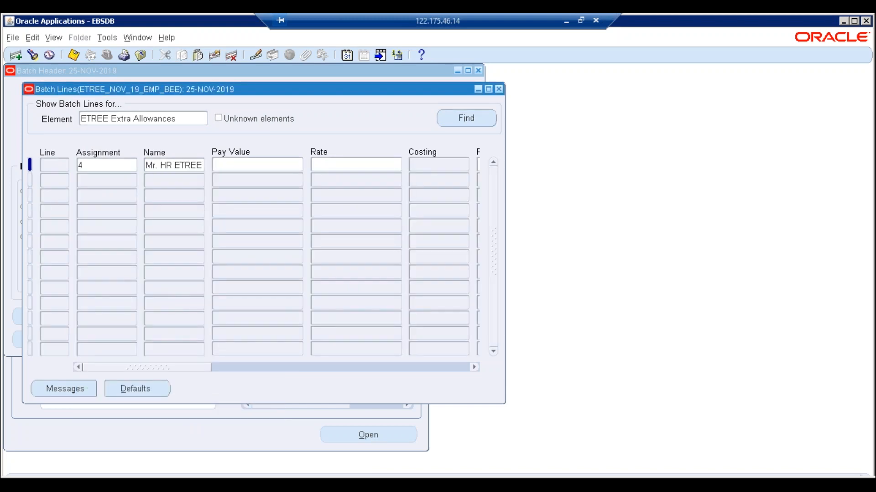
text(1500)
key(Down)
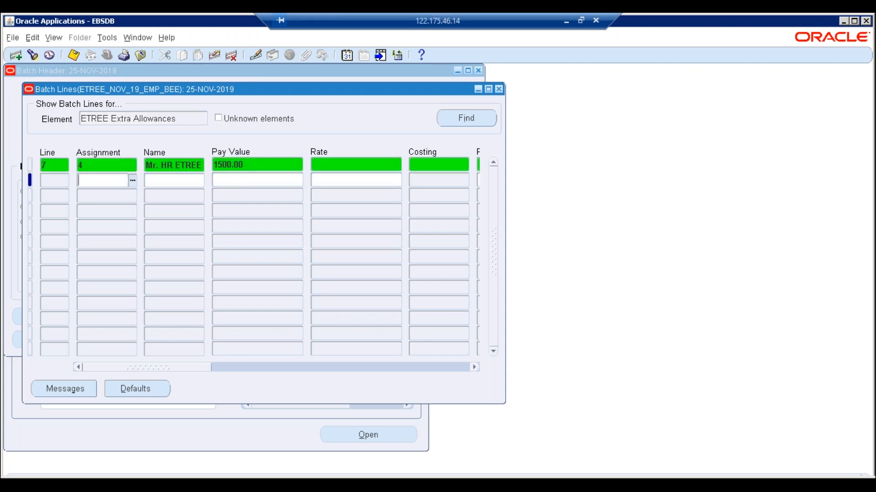
- Add and commit a line for assignment 5 with Pay Value 650
key(ctrl+l)
text(%)
key(Return)
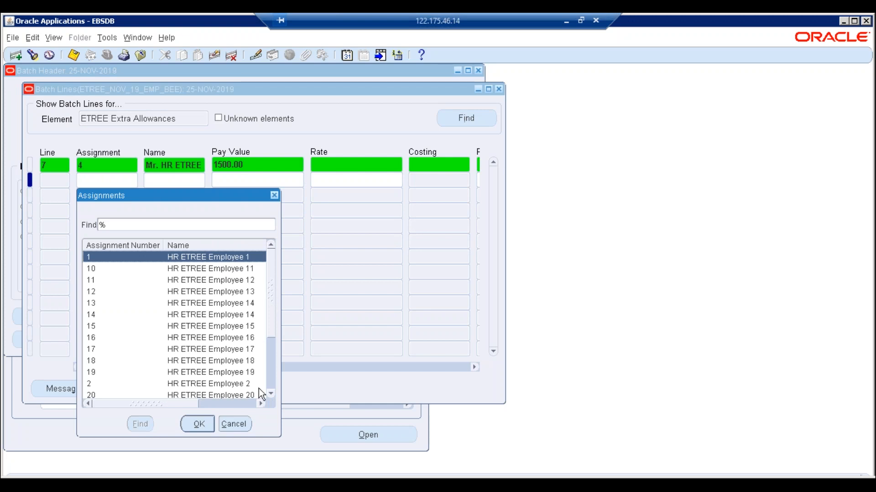
scroll(258, 388, down, 3)
click(115, 340)
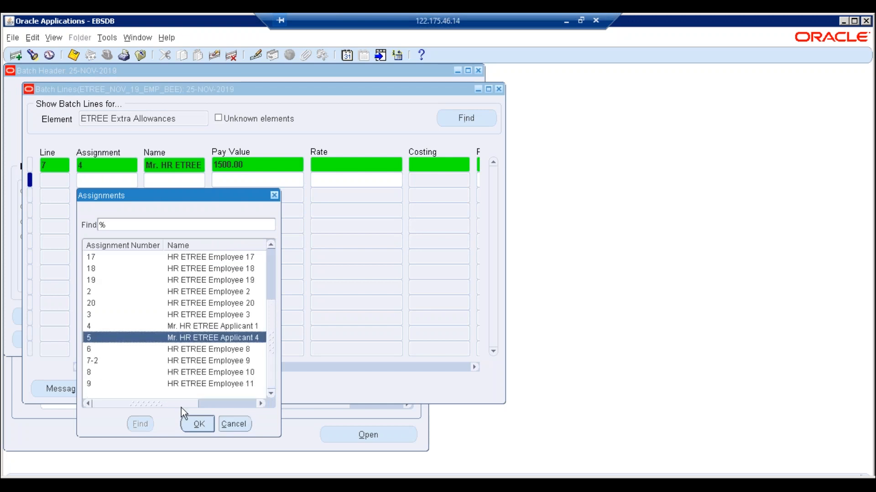
click(199, 424)
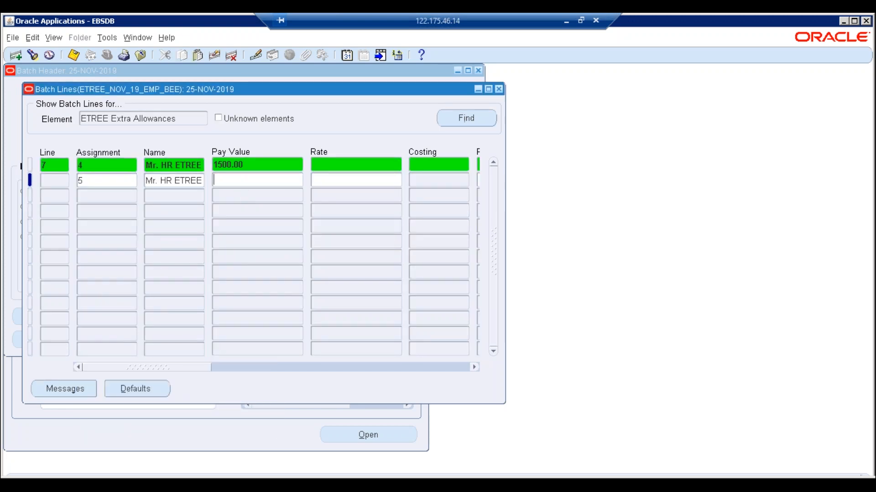
text(650)
key(ctrl+s)
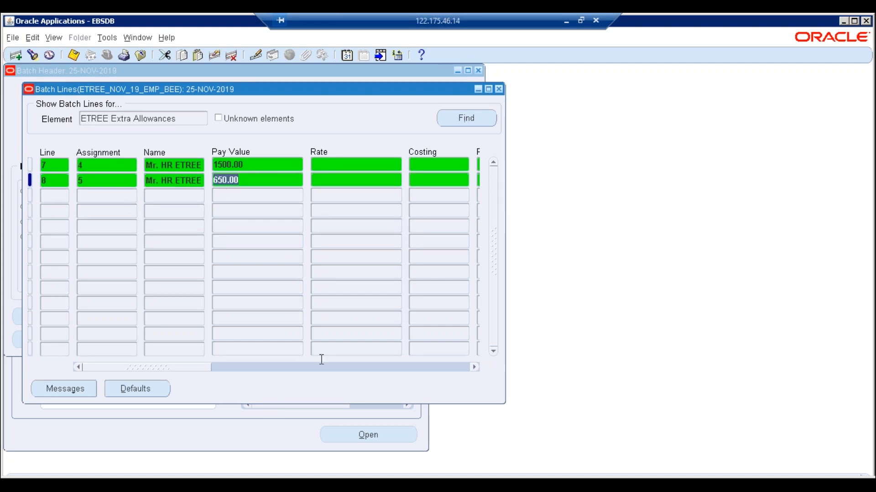
key(alt+Tab)
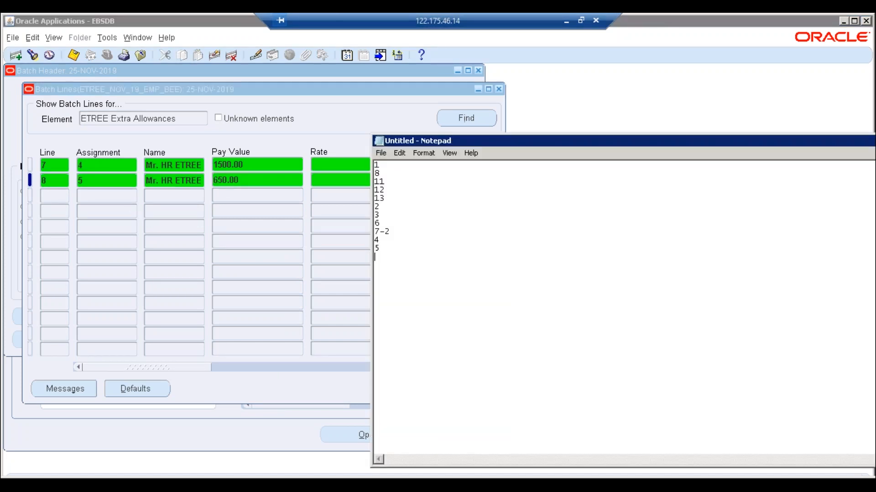
key(alt+Tab)
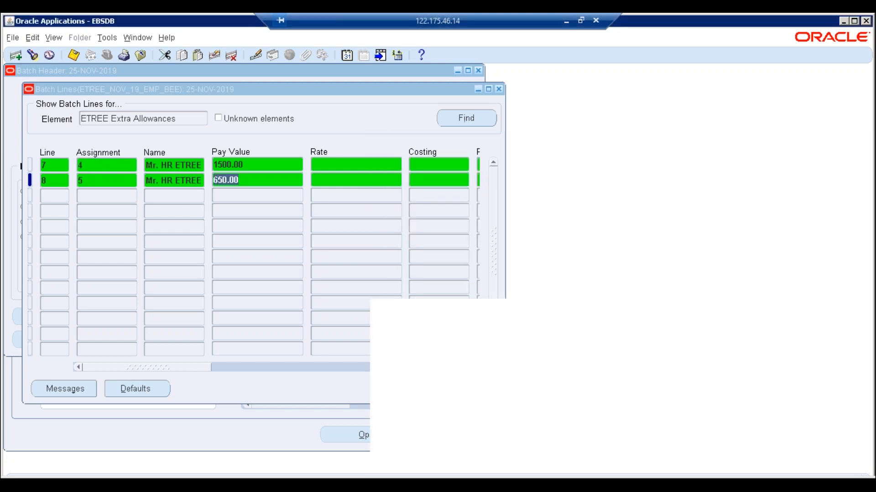
- Add line 9 for assignment 2 with Pay Value 1850.00
click(125, 196)
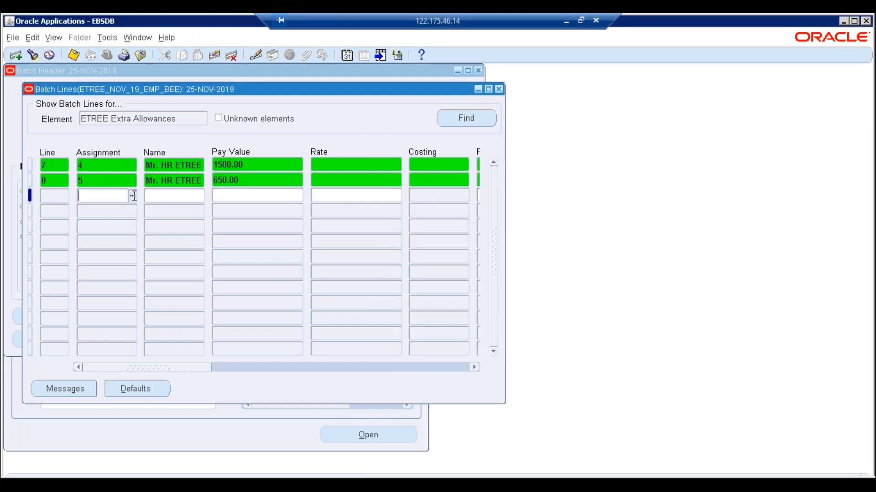
click(134, 195)
text(%)
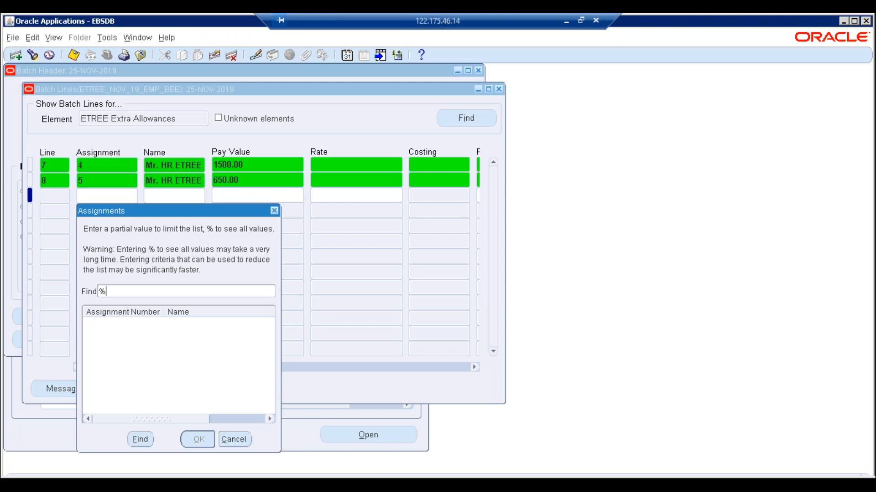
key(Return)
key(Down)
key(Down)
key(Down)
key(Down)
key(Down)
key(Down)
key(Down)
key(Down)
key(Down)
key(Down)
key(Down)
key(Down)
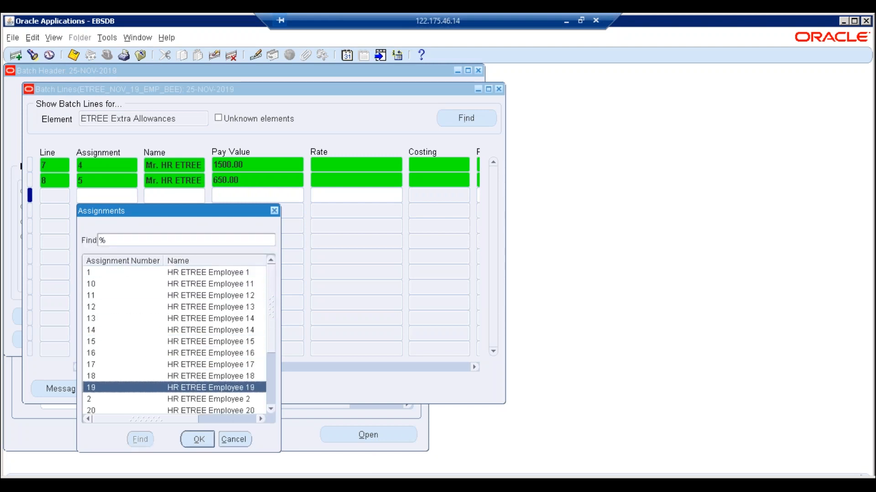
key(Up)
key(Tab)
key(Return)
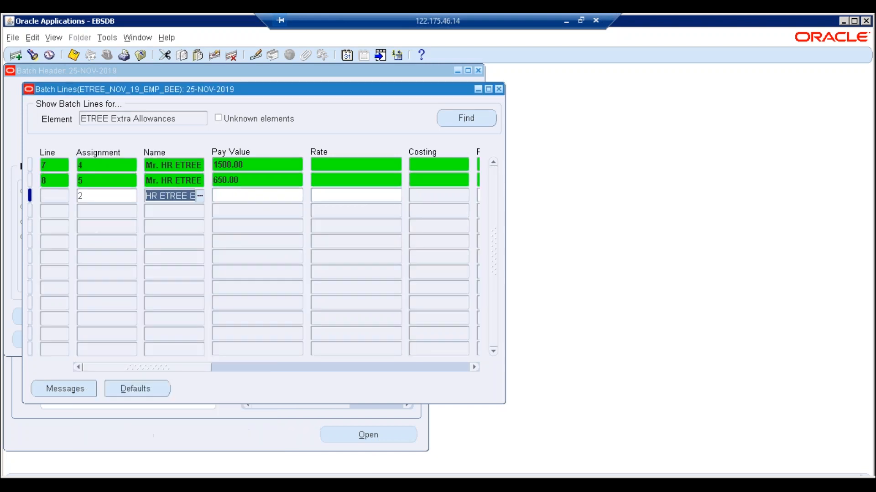
key(Tab)
text(1850)
click(218, 207)
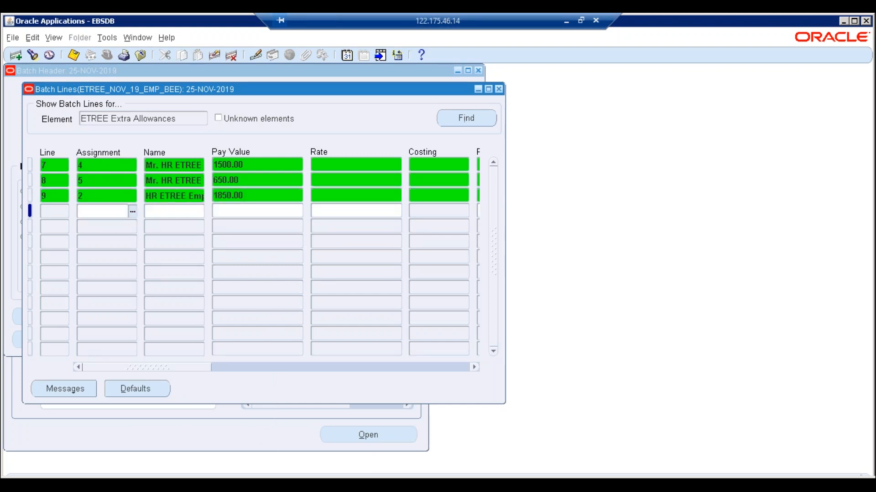
- Add line 10 for assignment 3 with Pay Value 740.00
click(132, 211)
text(%)
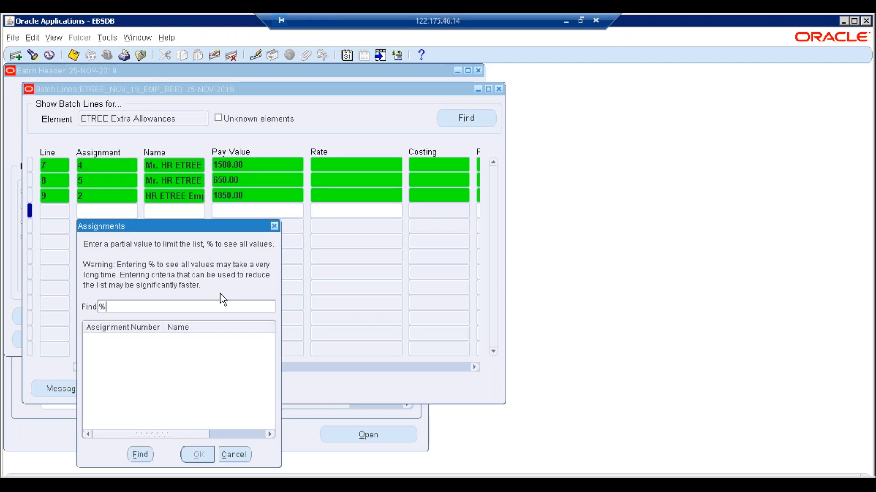
key(Return)
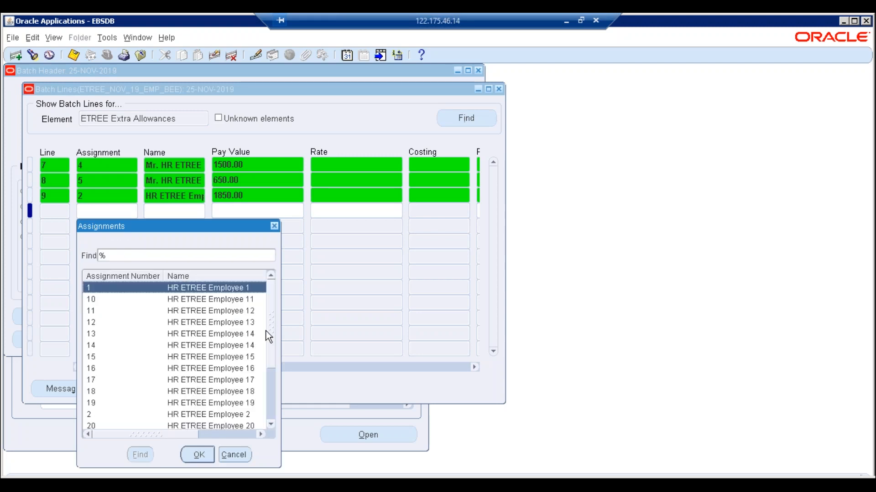
drag(273, 341, 272, 411)
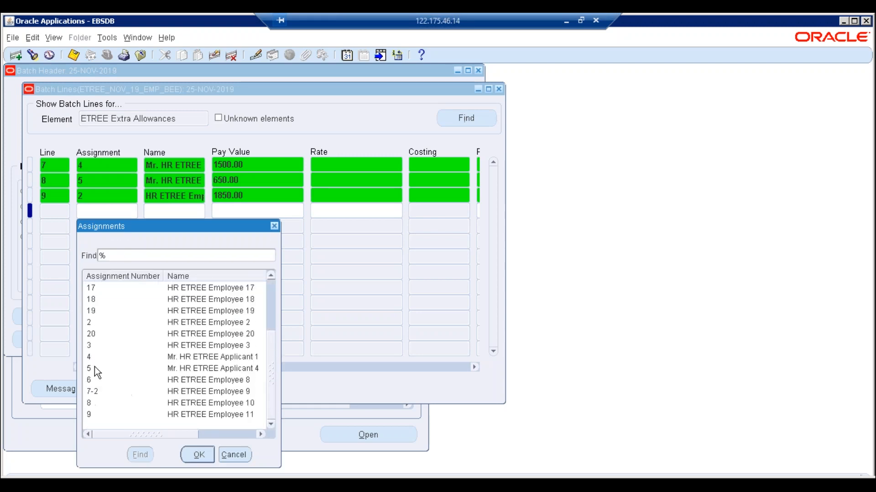
double_click(89, 345)
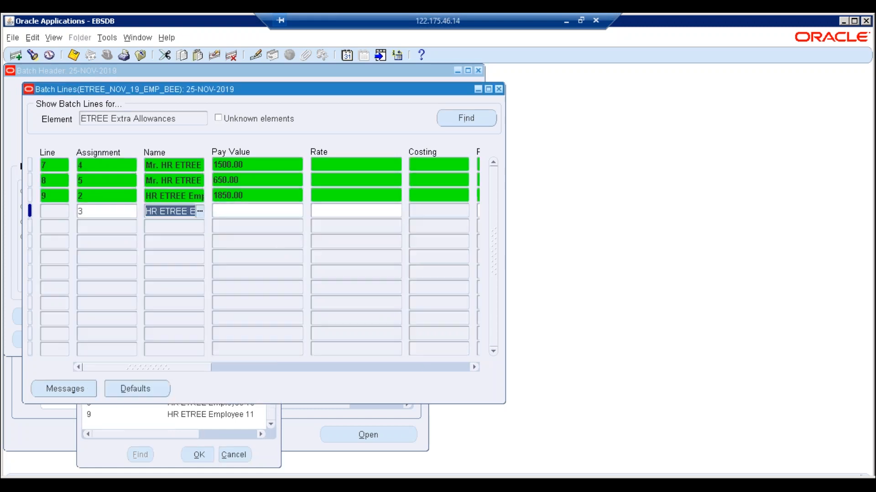
click(237, 212)
text(740)
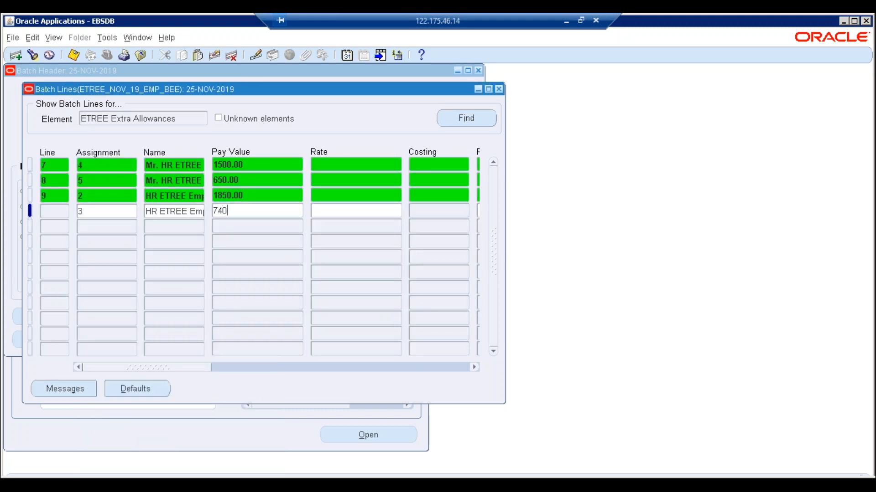
click(128, 226)
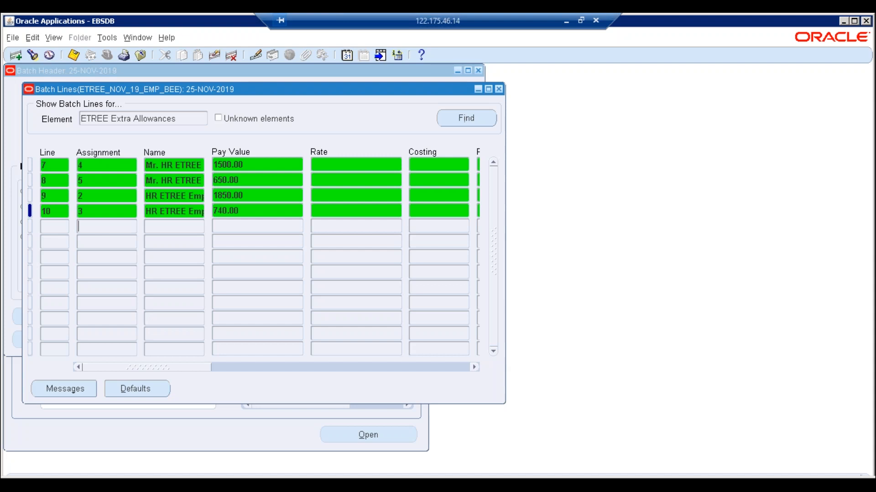
- Add line 11 for assignment 6 with Pay Value 1550.00, save, and close Batch Lines
click(132, 226)
text(%)
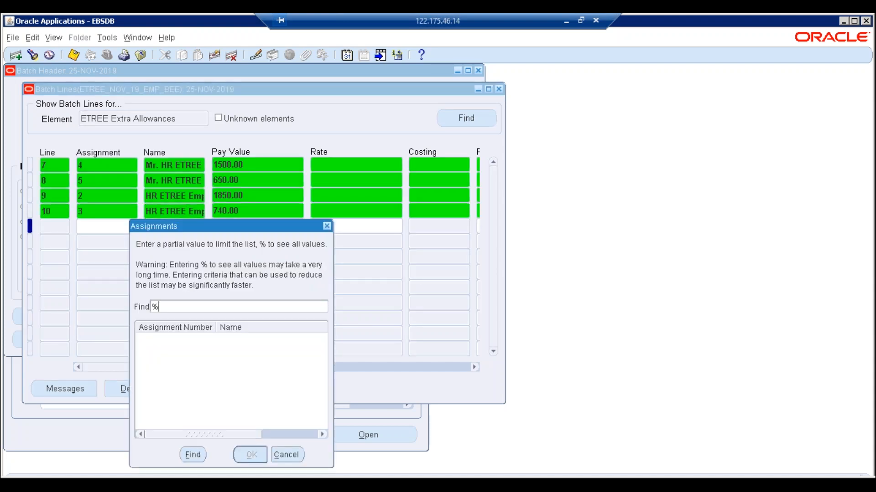
key(Return)
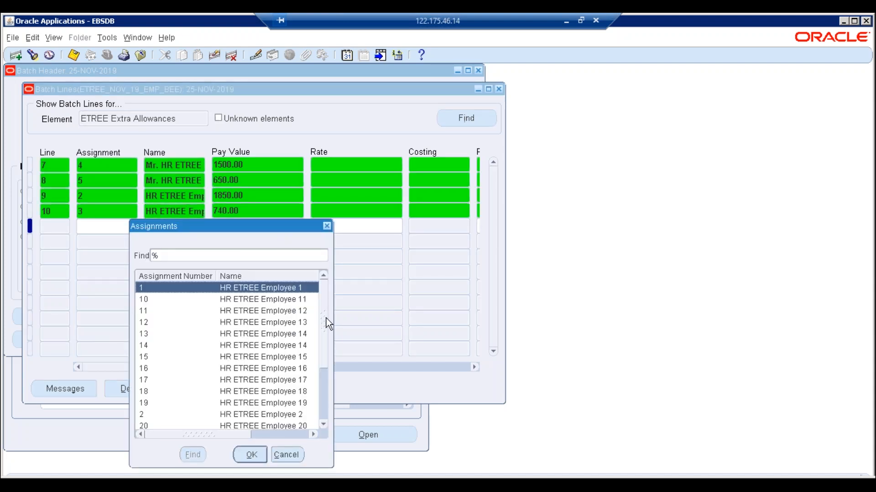
drag(326, 318, 327, 370)
click(167, 380)
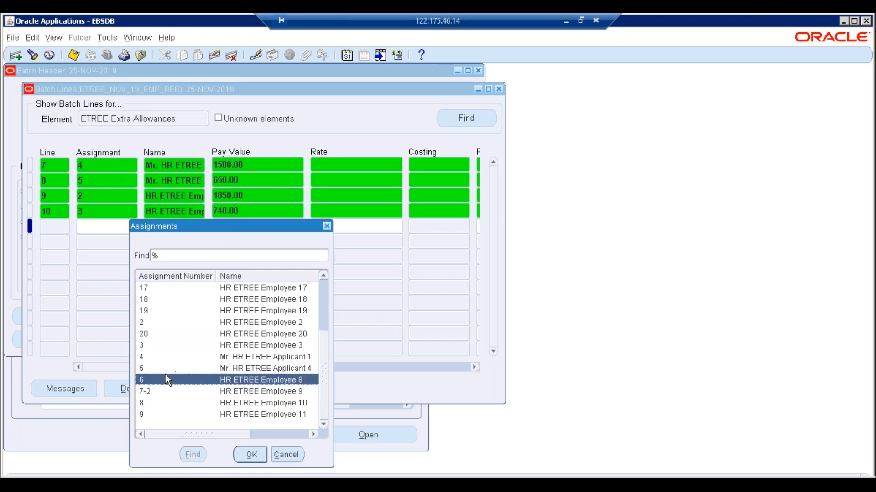
key(alt+Tab)
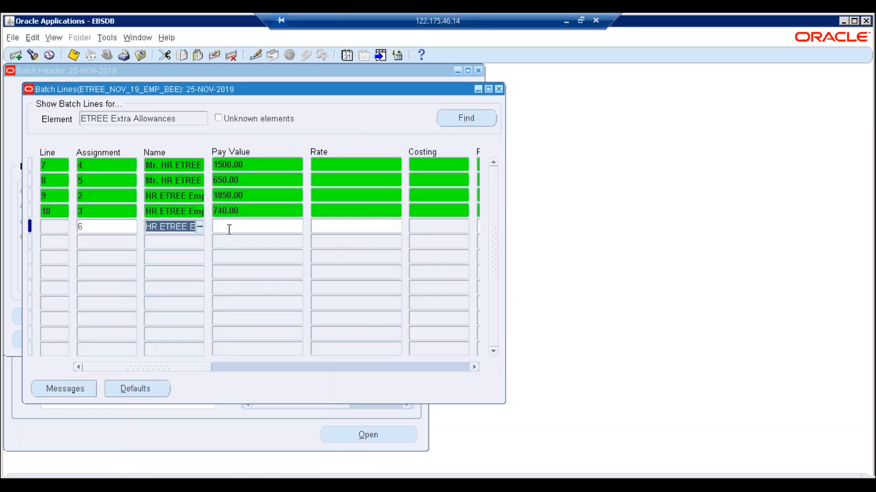
click(229, 228)
text(1550)
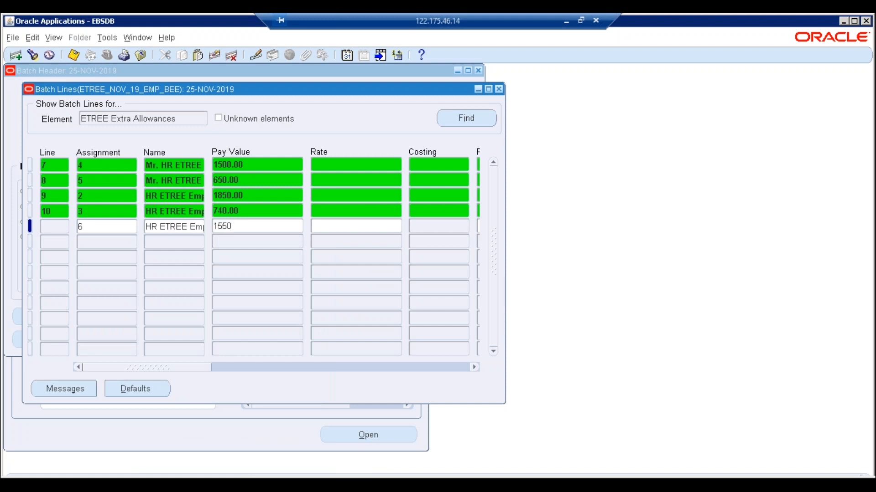
key(ctrl+s)
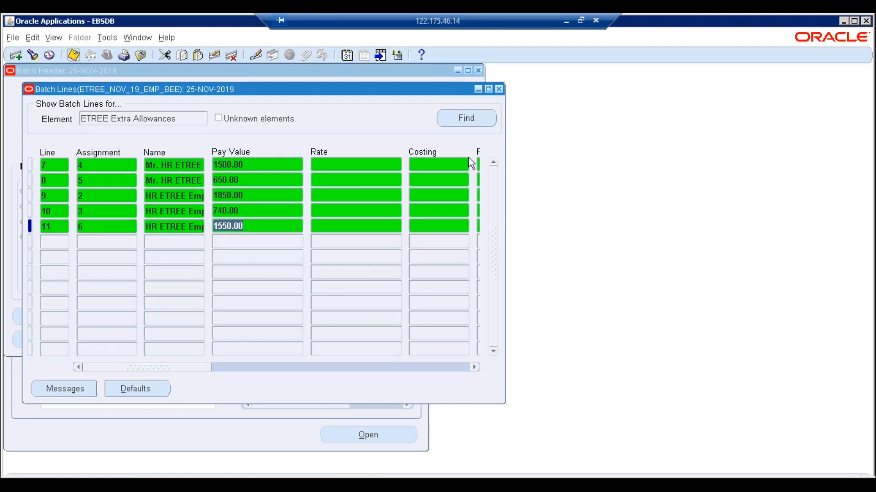
click(499, 89)
key(ctrl+c)
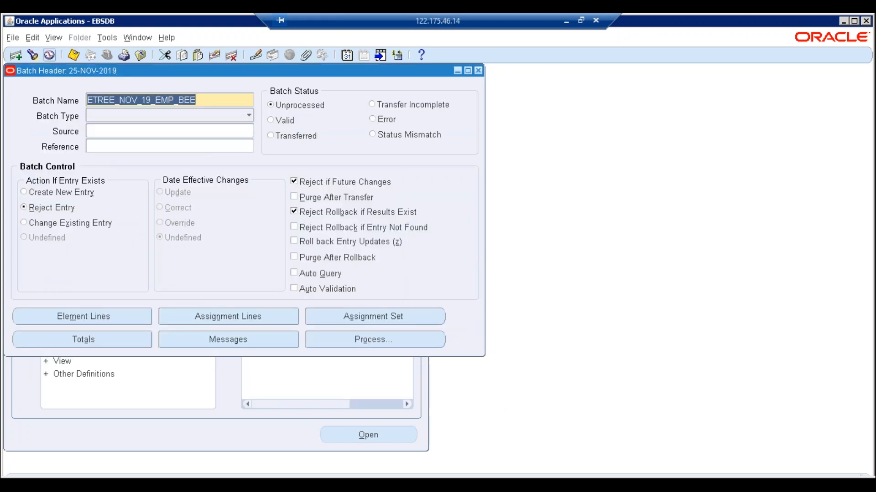
- Save the ETREE_NOV_19_EMP_BEE batch, submit it in Validate mode, and open the Requests list
click(74, 55)
click(354, 338)
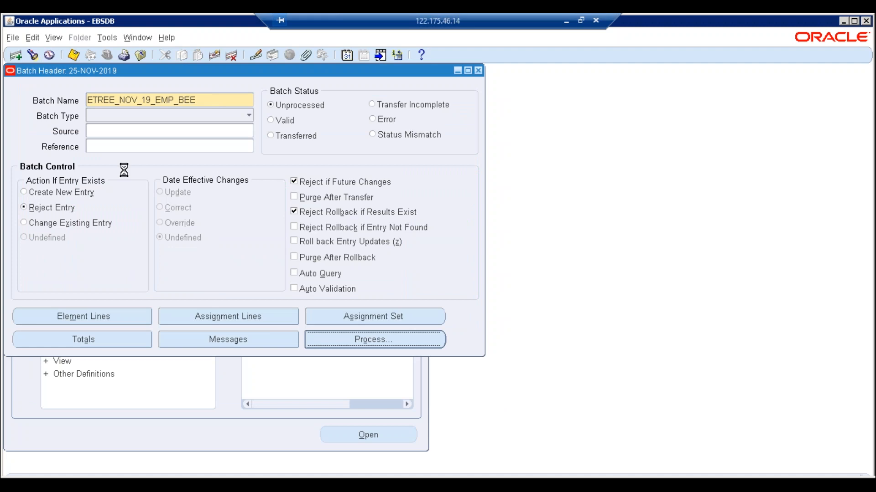
click(44, 191)
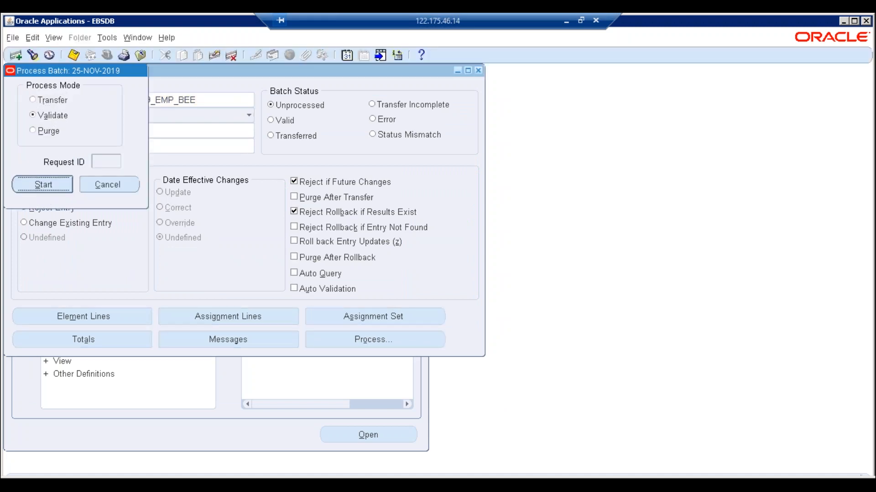
click(523, 302)
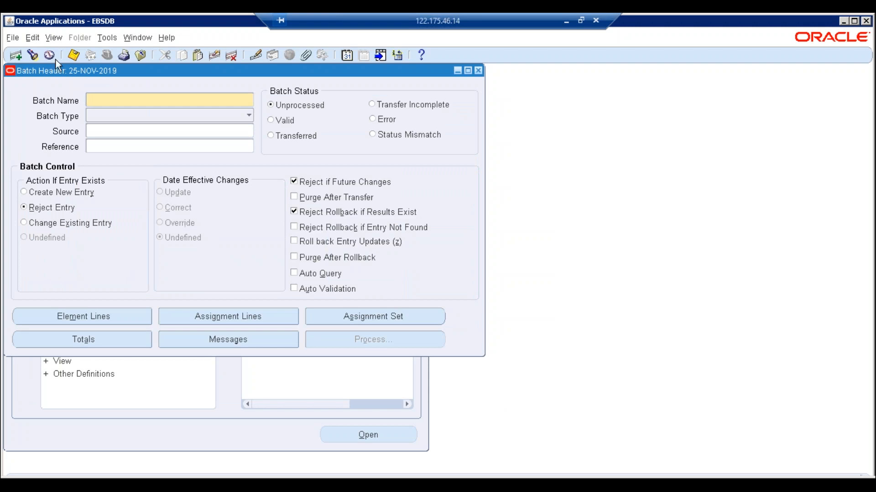
click(50, 37)
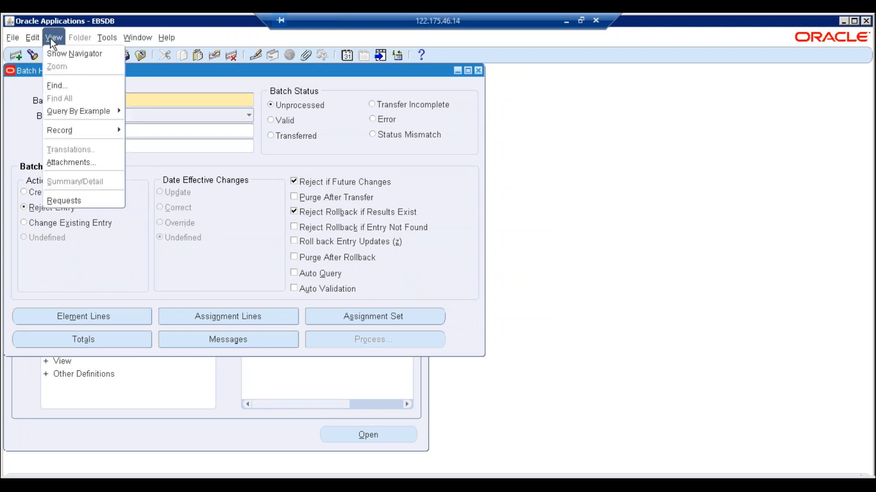
click(81, 198)
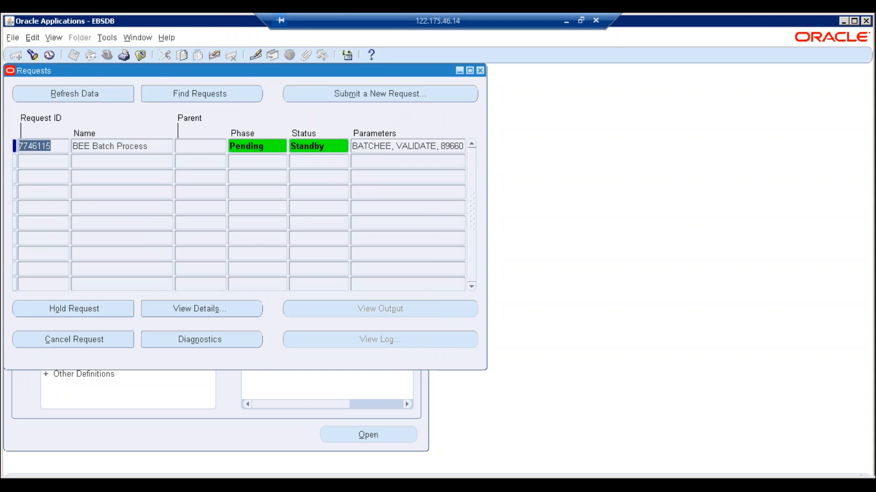
- Refresh until the BEE Batch Process and its four workers show Completed Normal, then close Requests
key(alt+r)
key(alt+r)
key(alt+r)
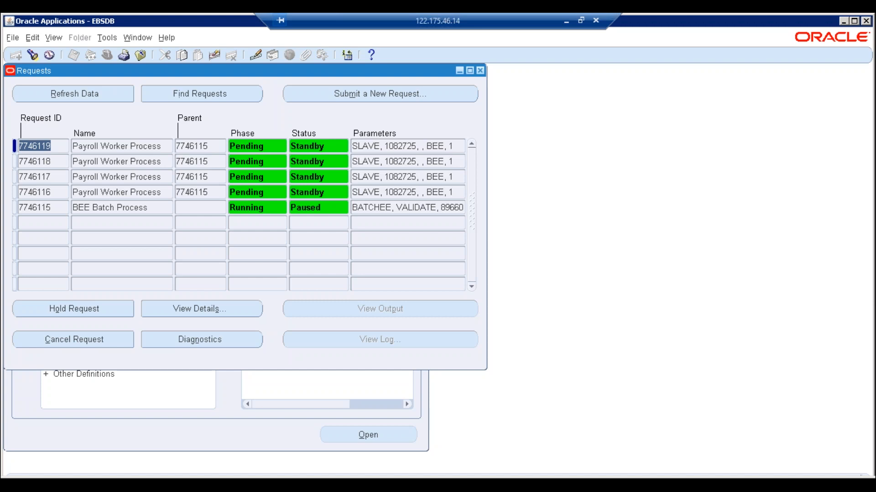
key(alt+r)
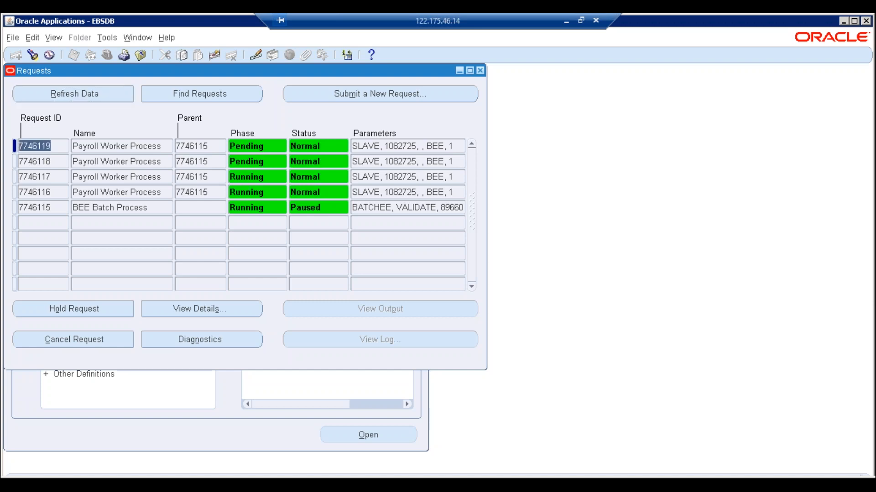
key(alt+r)
key(alt+r)
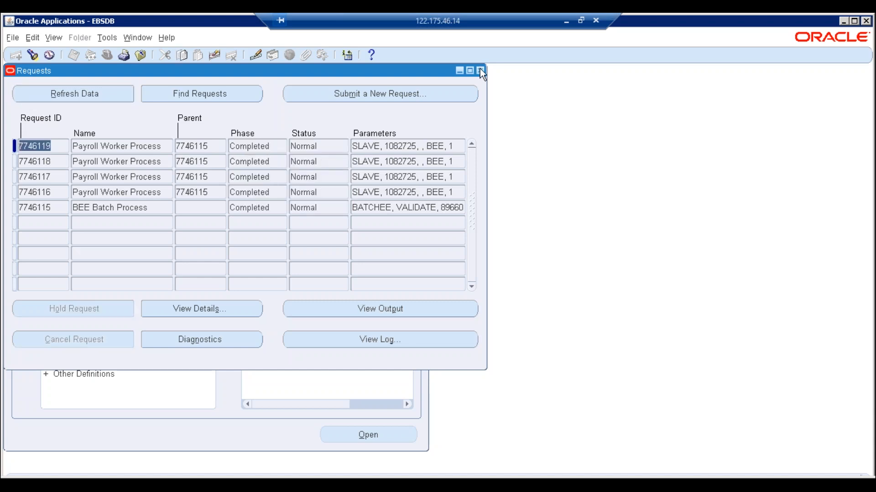
click(480, 70)
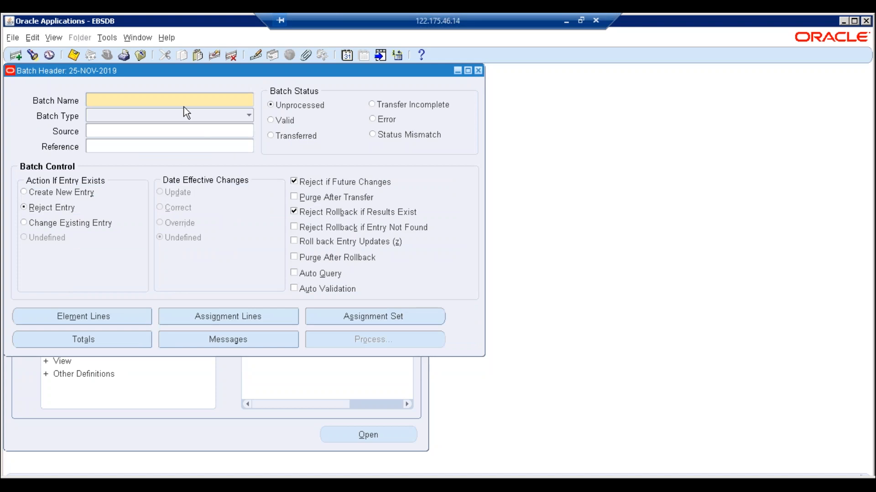
- Query batch ETREE_NOV_19_EMP_BEE and submit it for processing in Transfer mode
key(F11)
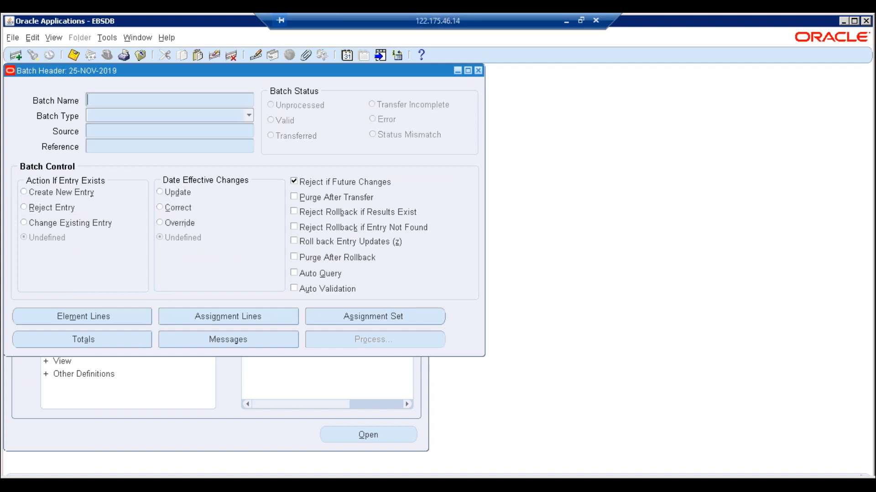
key(ctrl+v)
key(ctrl+F11)
key(ctrl+c)
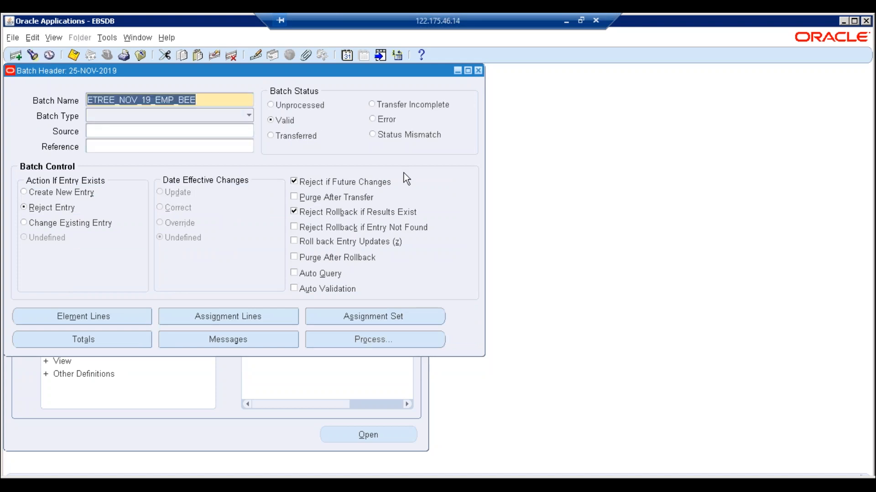
click(376, 339)
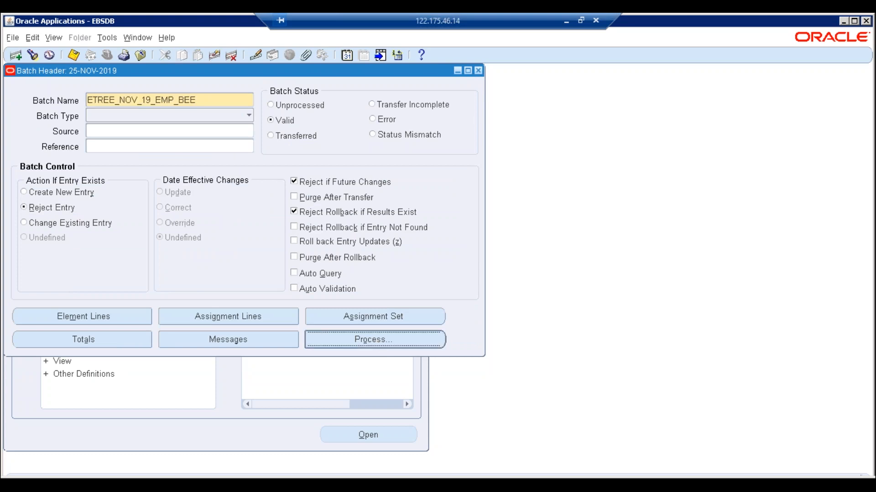
click(33, 100)
click(51, 187)
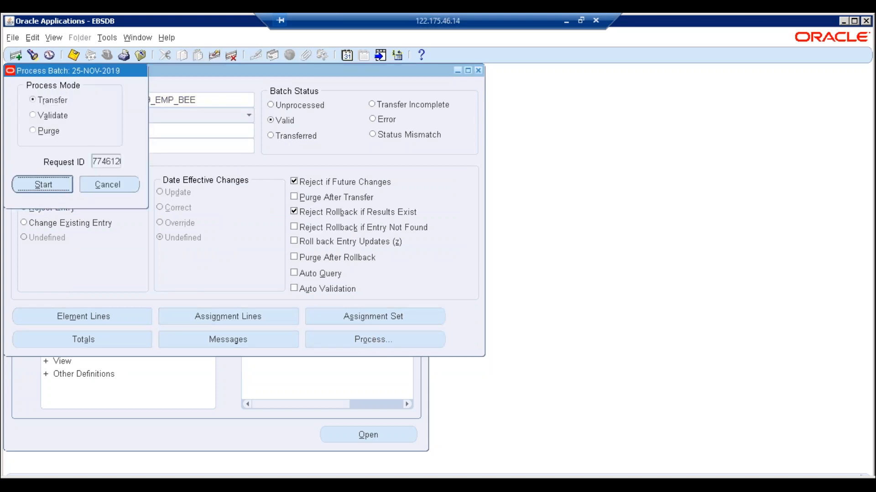
click(523, 302)
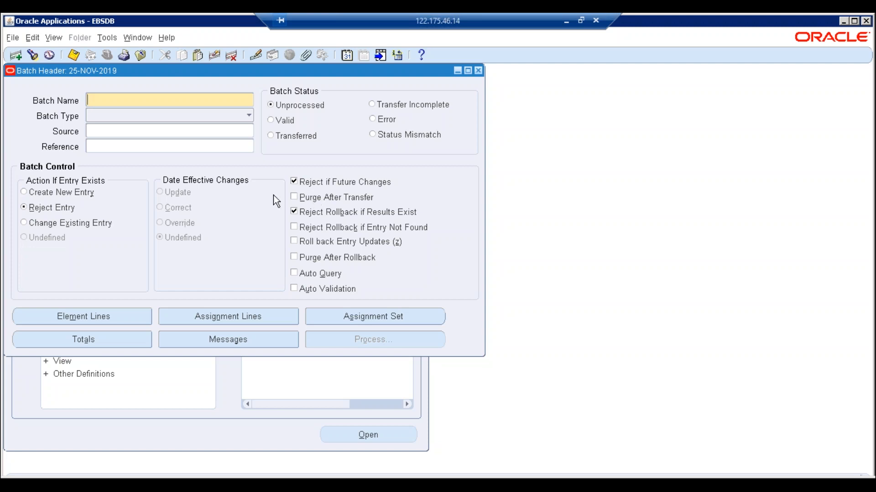
- Check the submitted requests list for the transfer, then close it
click(60, 41)
click(80, 201)
click(382, 347)
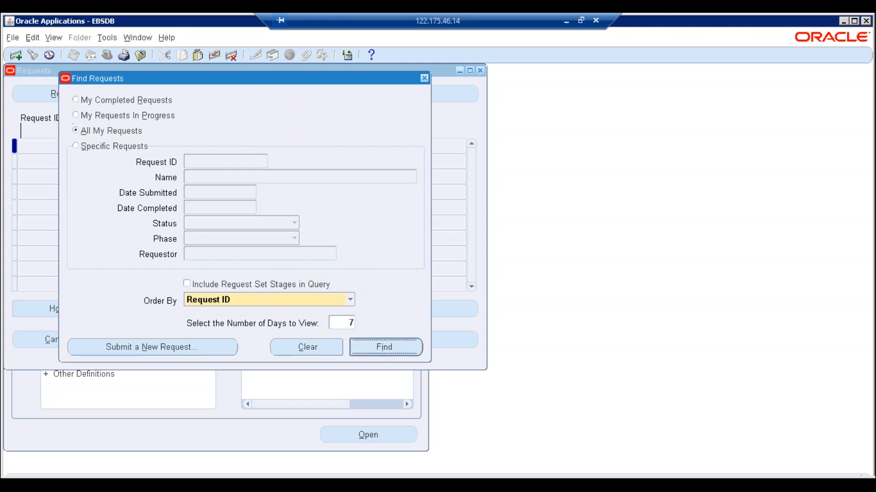
click(481, 70)
- Re-query ETREE_NOV_19_EMP_BEE to confirm Transferred, close its forms, and collapse the Navigator tree
key(F11)
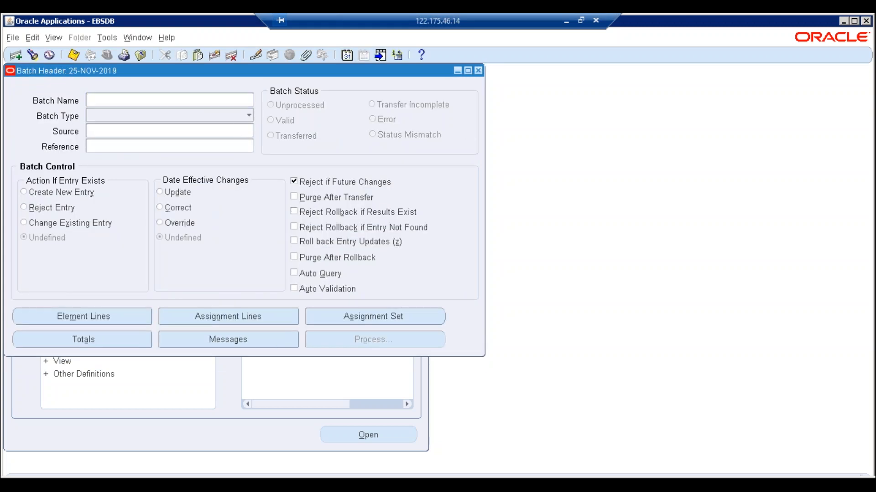
key(ctrl+v)
key(ctrl+F11)
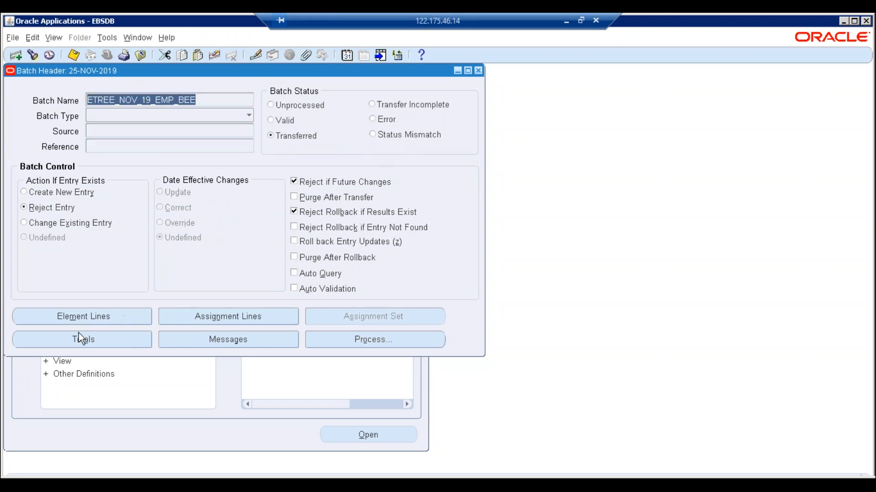
click(80, 317)
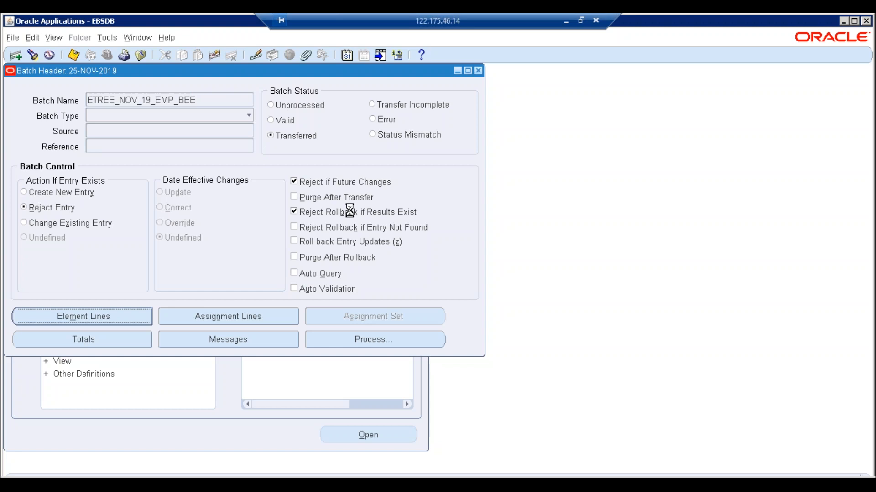
click(499, 89)
click(478, 71)
click(30, 253)
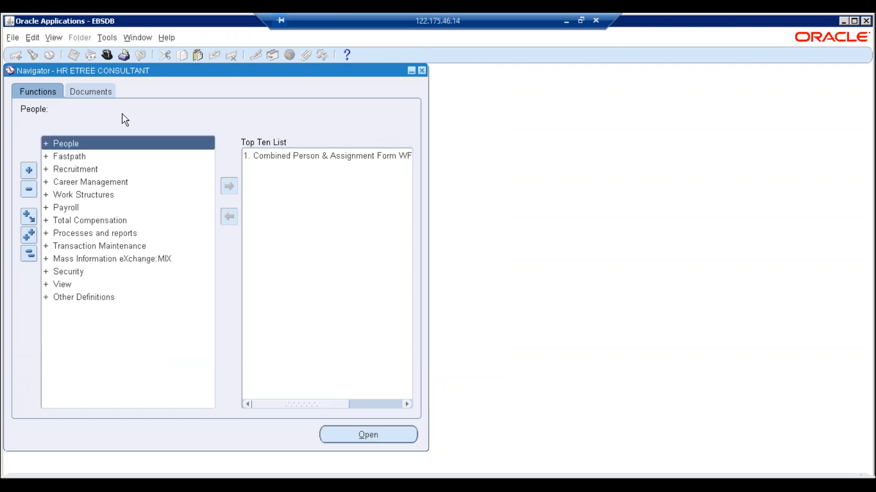
- Open Payroll Process Results and choose the ETREE Employees payroll
double_click(63, 285)
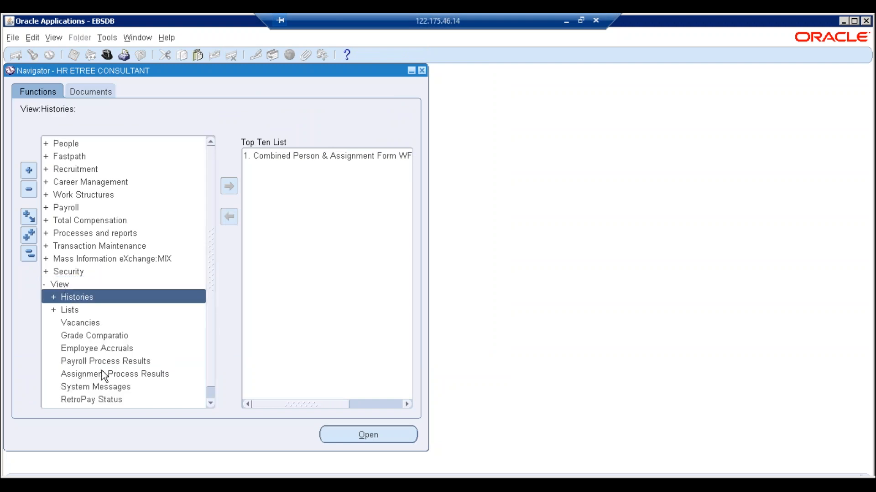
click(102, 362)
click(230, 187)
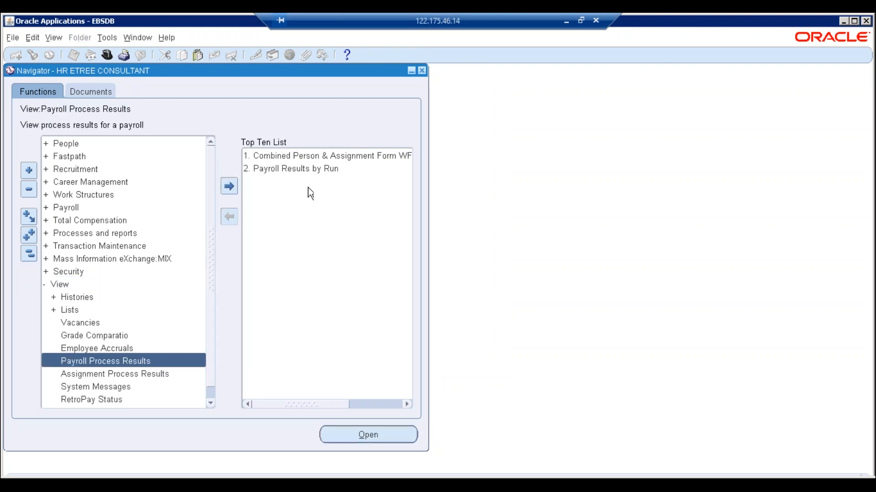
click(301, 169)
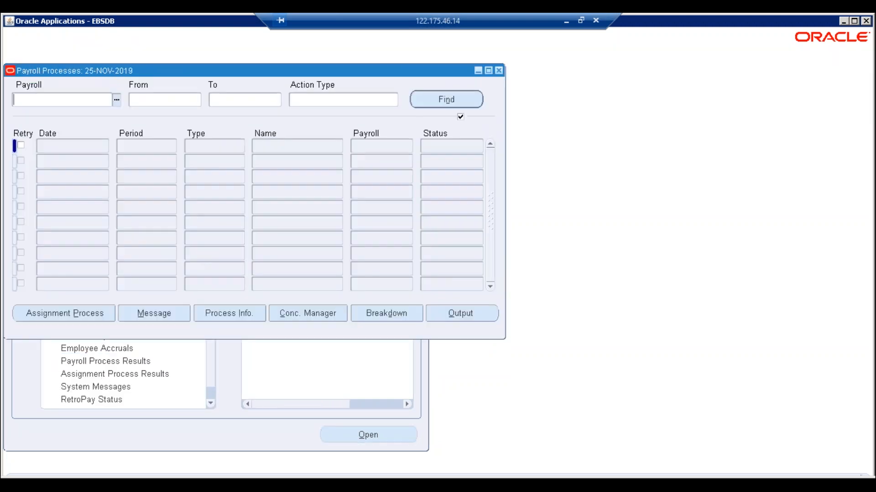
text(ETREE)
key(Tab)
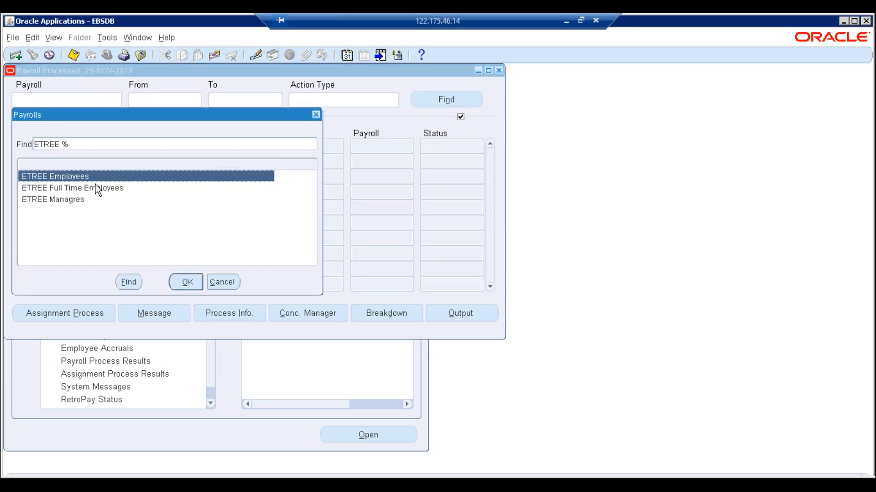
double_click(94, 183)
- Find Batch Element Entry processes and inspect the first process's period, date and batch name
click(322, 99)
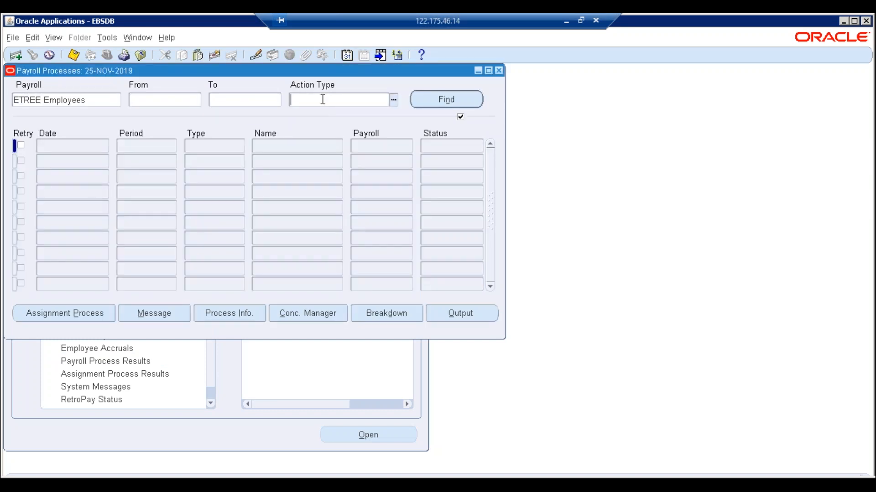
key(ctrl+l)
text(ba%)
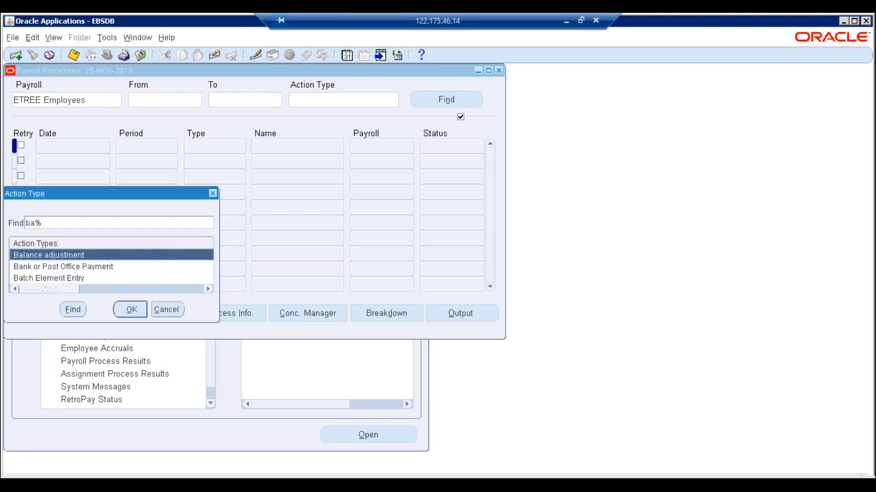
key(Down)
key(Down)
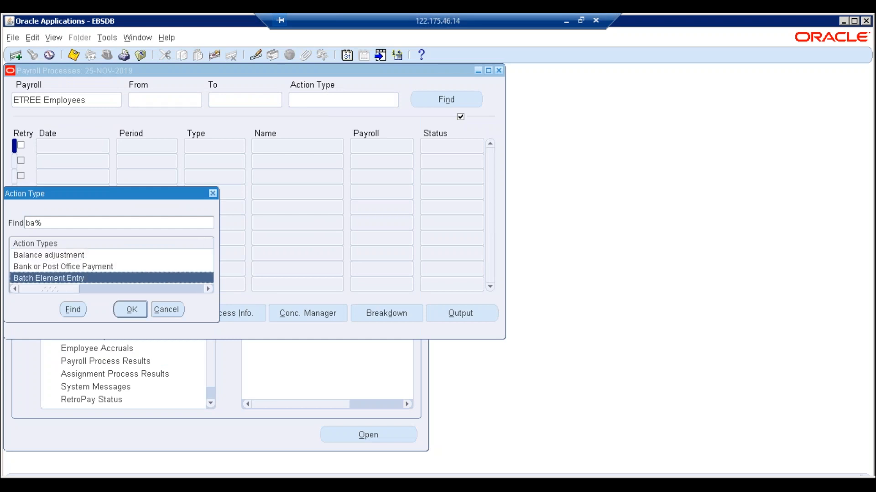
key(Return)
key(Return)
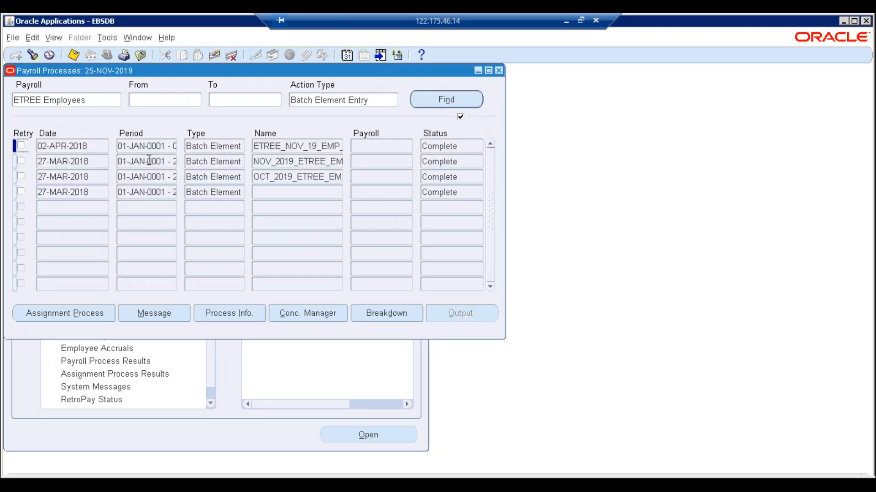
click(167, 146)
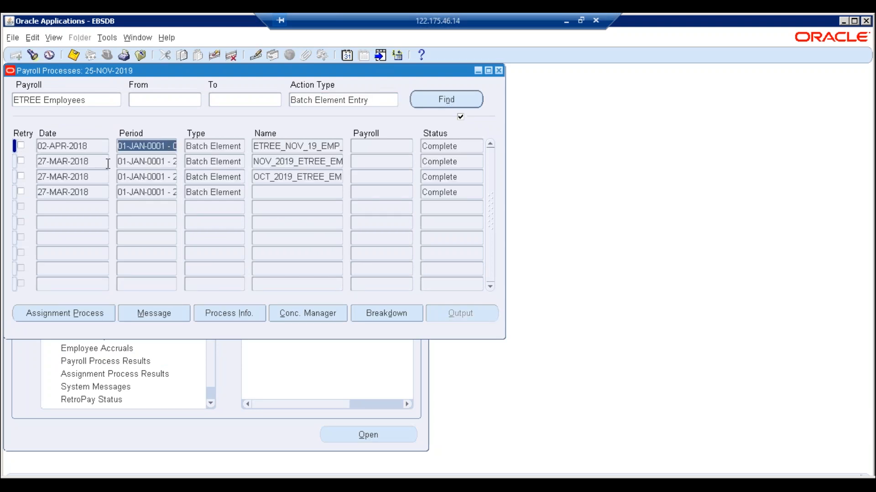
key(shift+Tab)
click(309, 146)
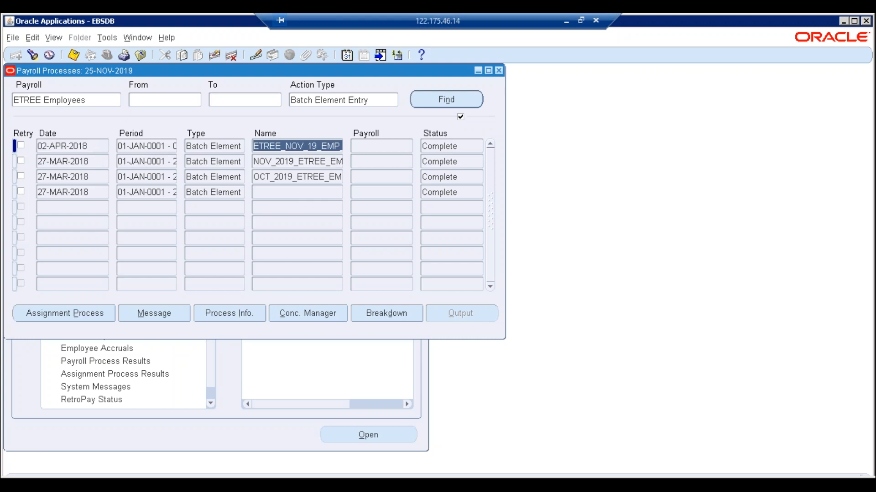
- Bring up Submit a New Request from the Requests window
key(alt+v)
key(Escape)
key(alt+n)
- Set up a Payroll Run request for payroll ETREE Employees, period 8 2019 Calendar Month
key(alt+o)
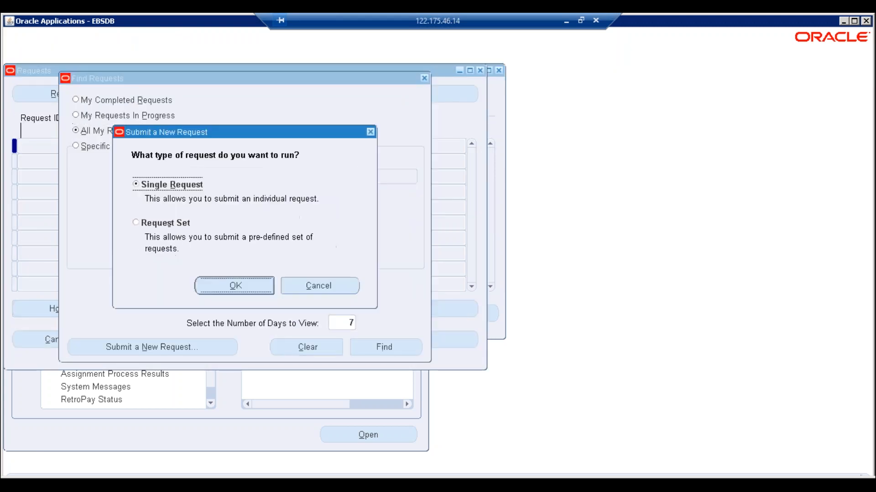
text(payr)
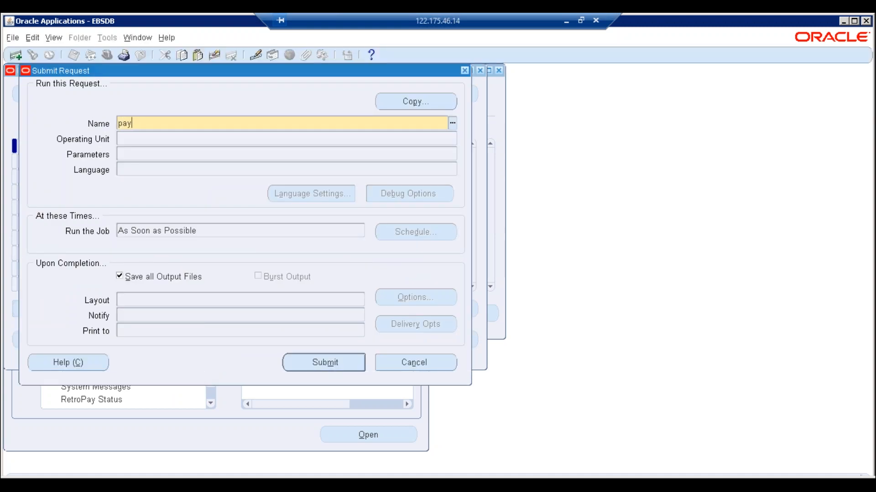
key(Tab)
key(Down)
key(Down)
key(Down)
key(Down)
key(Up)
key(Return)
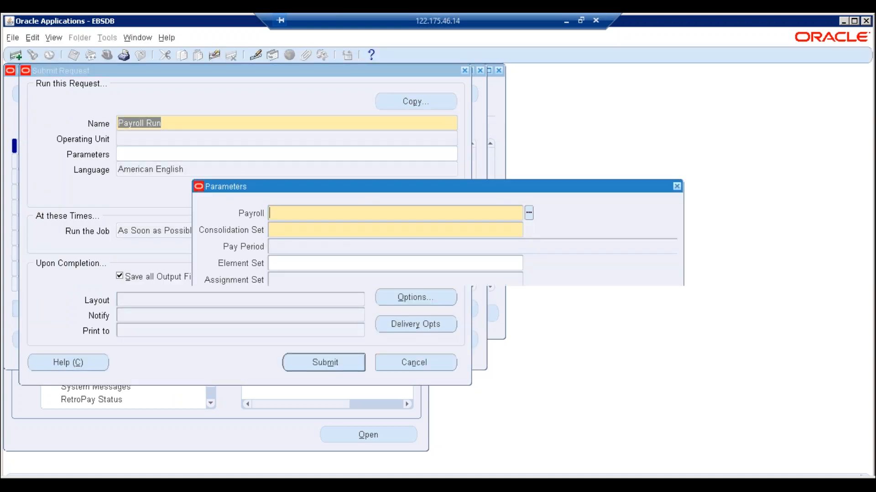
key(ctrl+l)
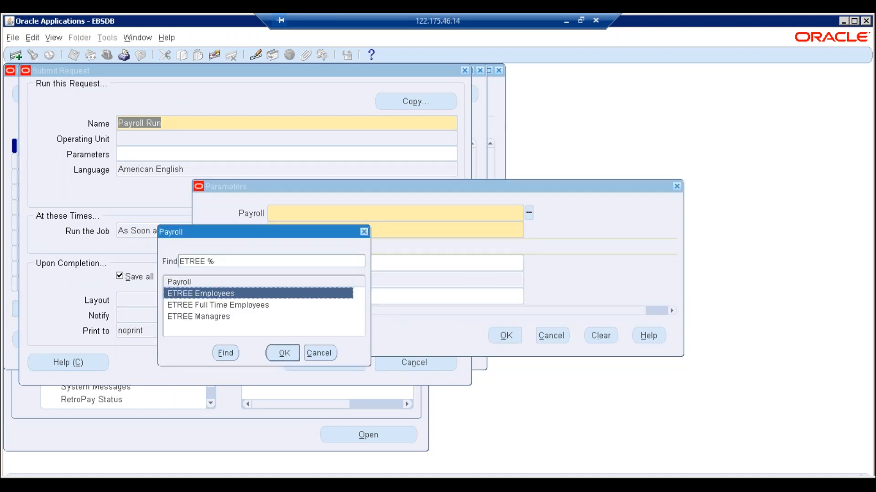
key(Return)
key(Tab)
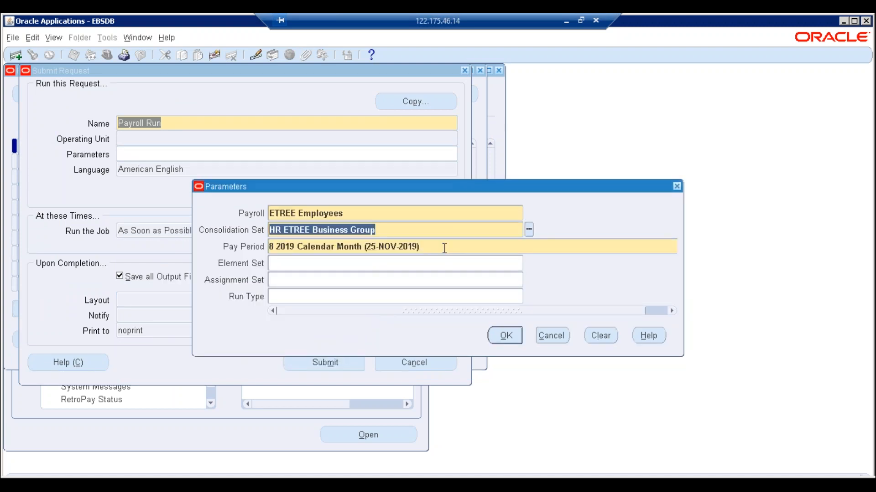
key(Tab)
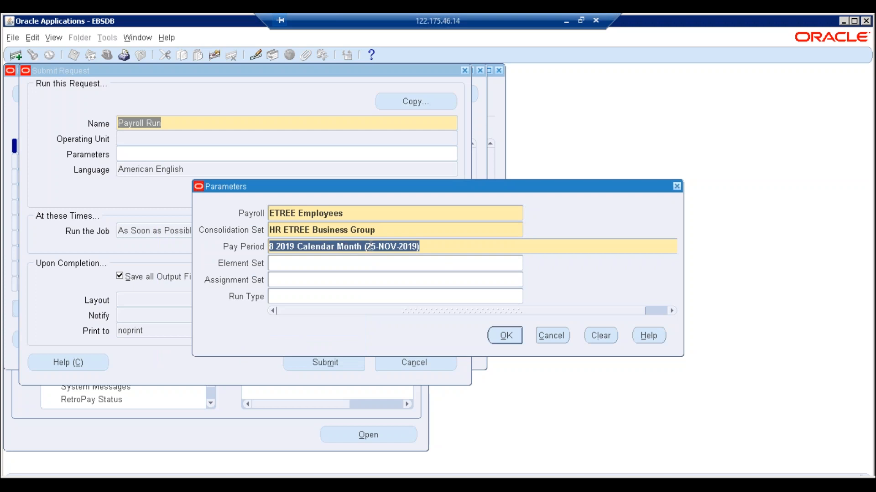
click(507, 338)
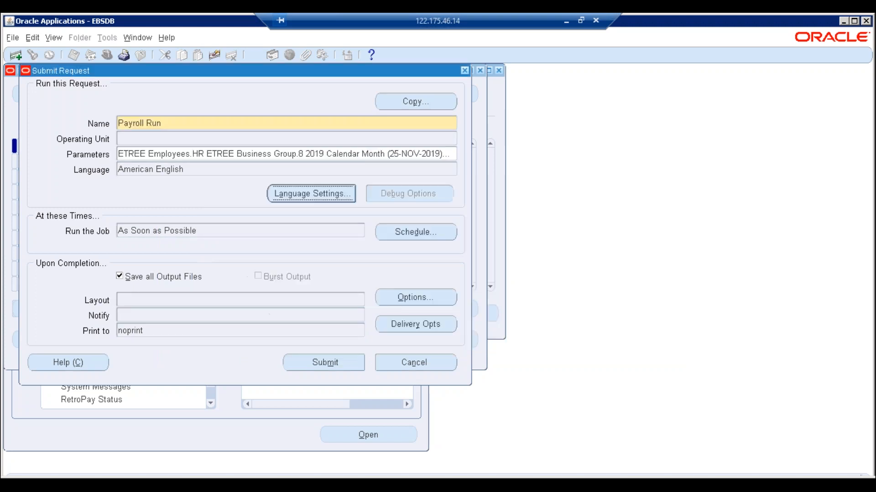
- Submit the payroll run, decline another request, and list your requests to see it Pending
click(332, 365)
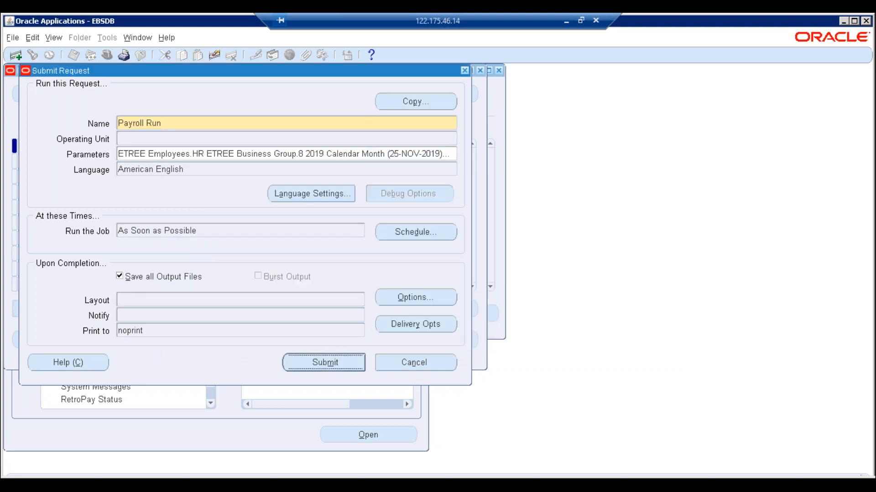
click(471, 301)
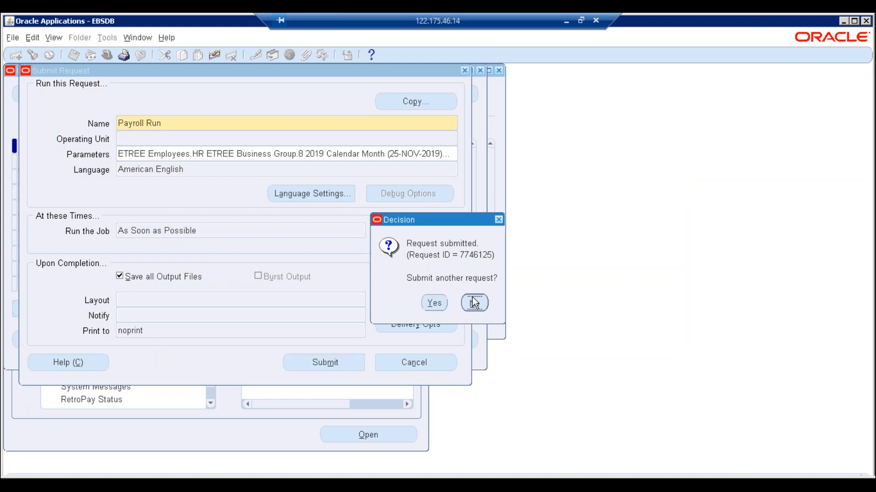
click(407, 345)
click(92, 90)
- Refresh the request list until every payroll request shows Completed
click(91, 88)
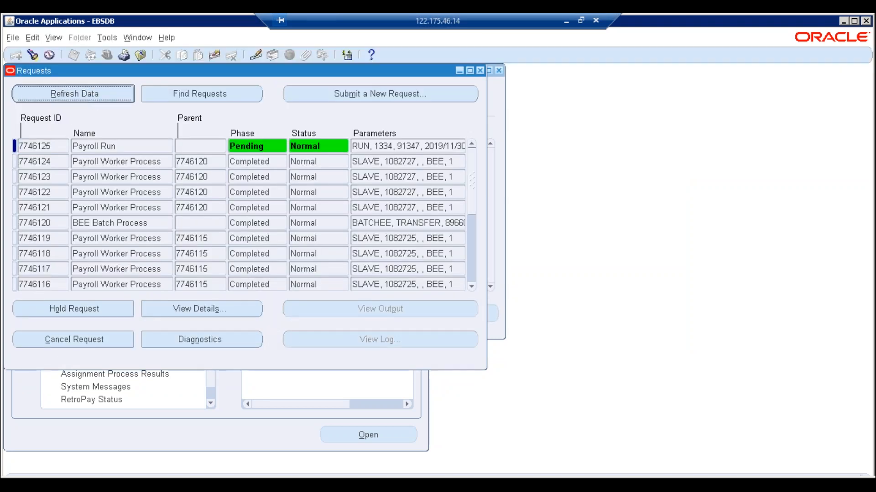
click(89, 96)
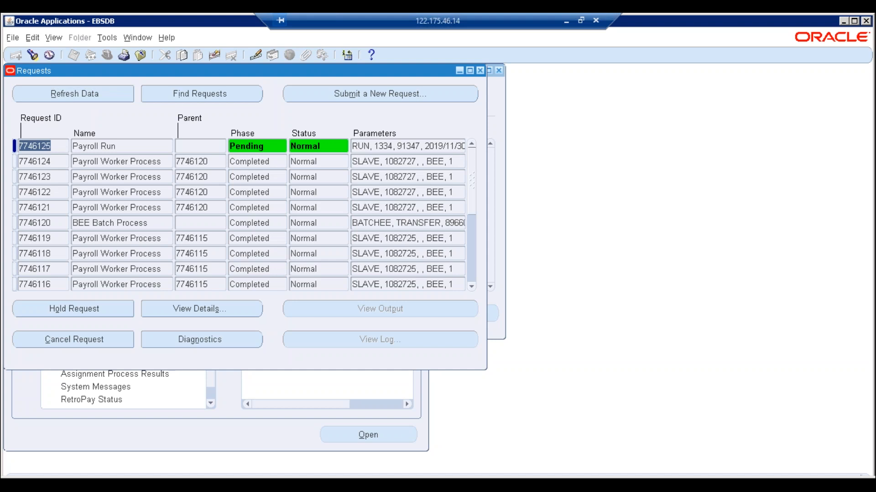
key(alt+r)
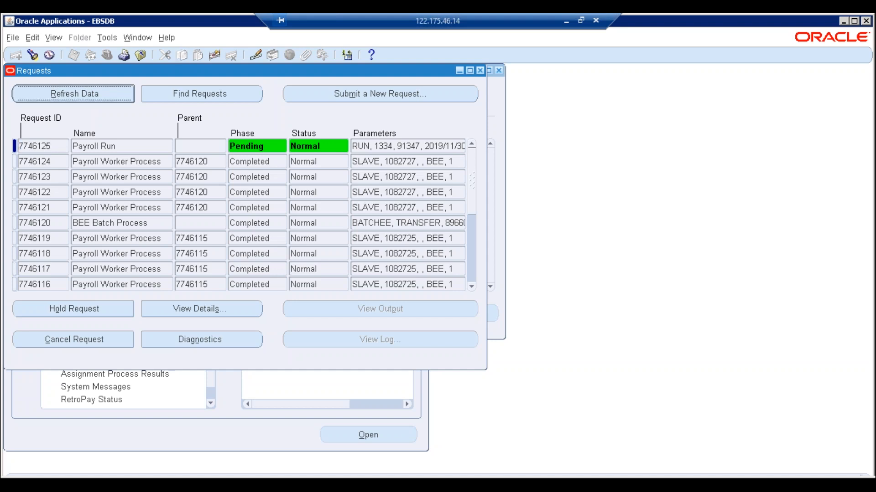
key(alt+r)
key(alt+r)
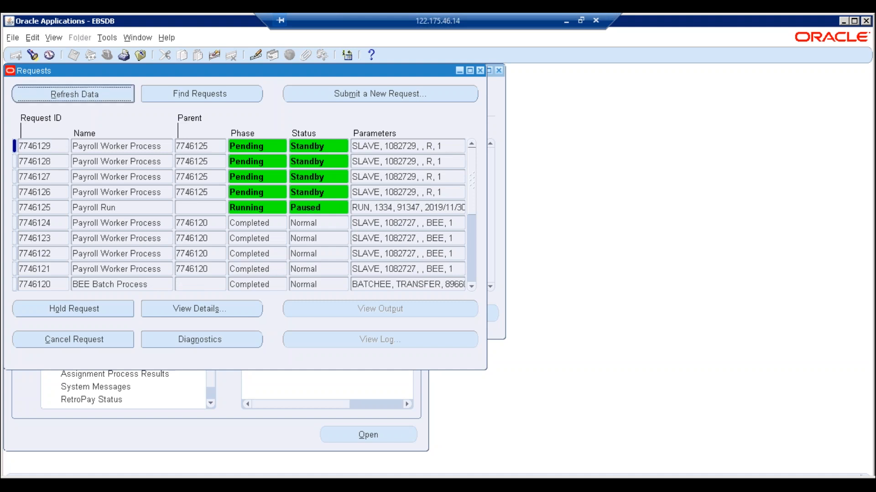
key(alt+r)
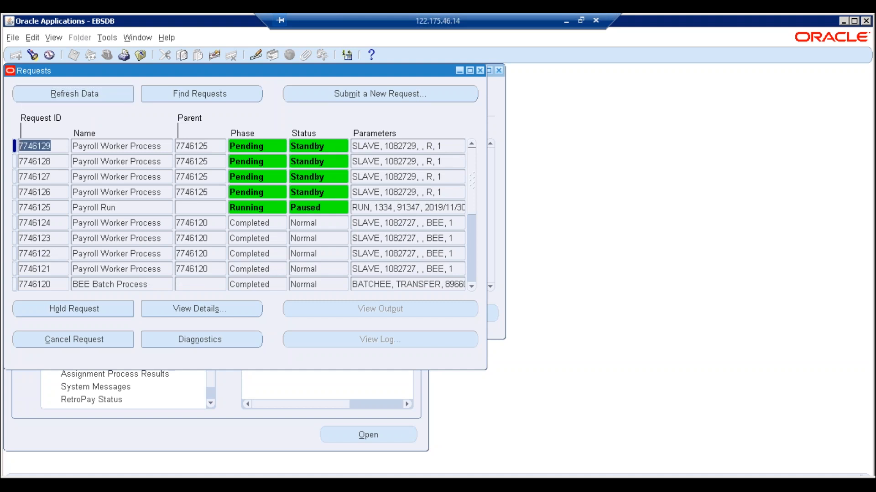
key(alt+r)
key(alt+r)
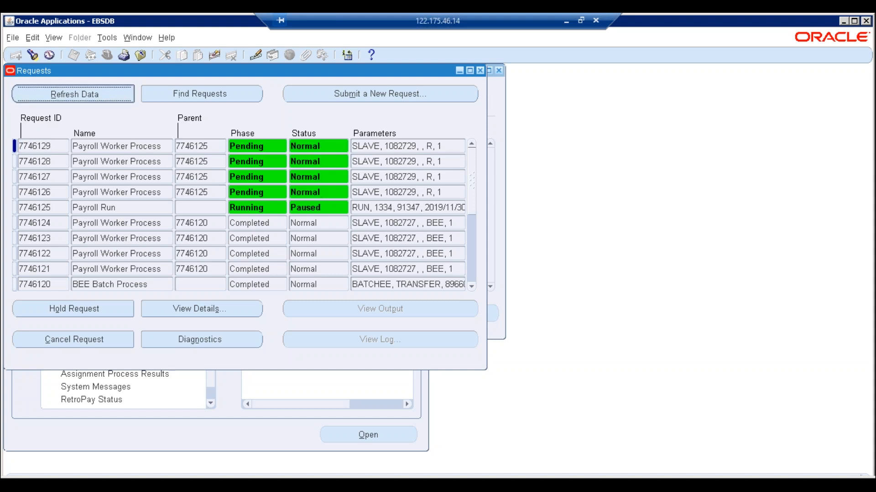
key(alt+r)
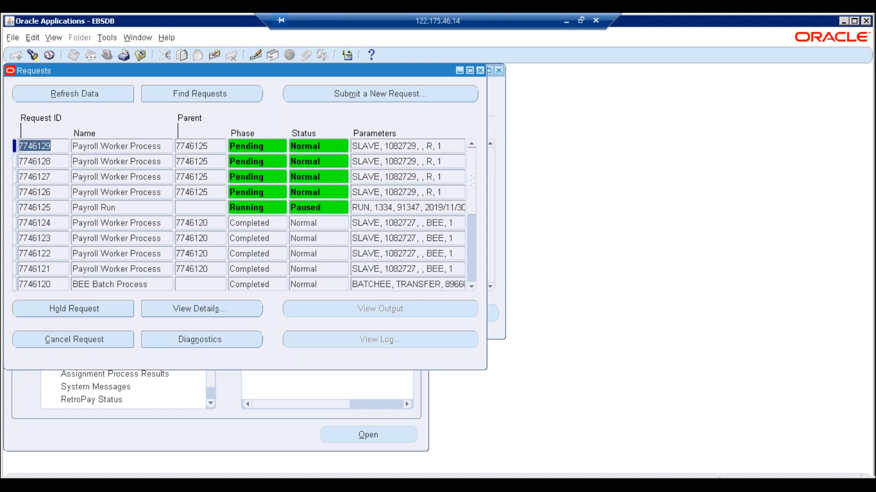
click(109, 92)
click(108, 92)
click(108, 92)
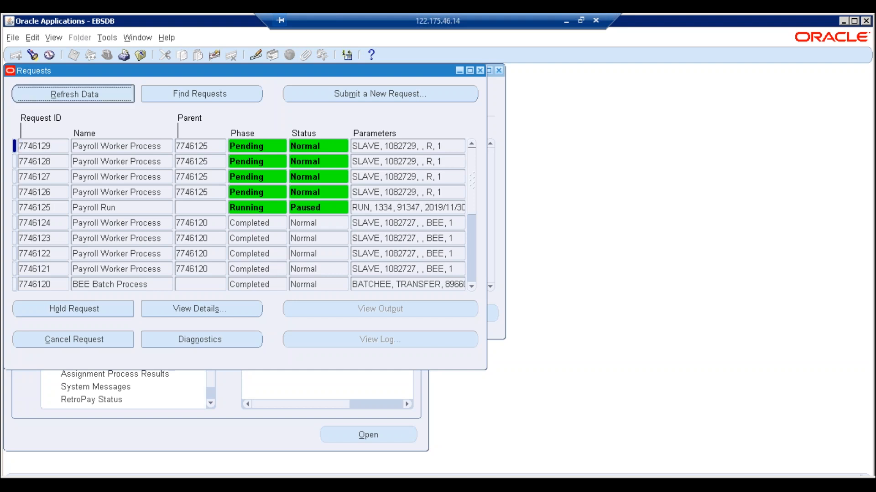
click(109, 92)
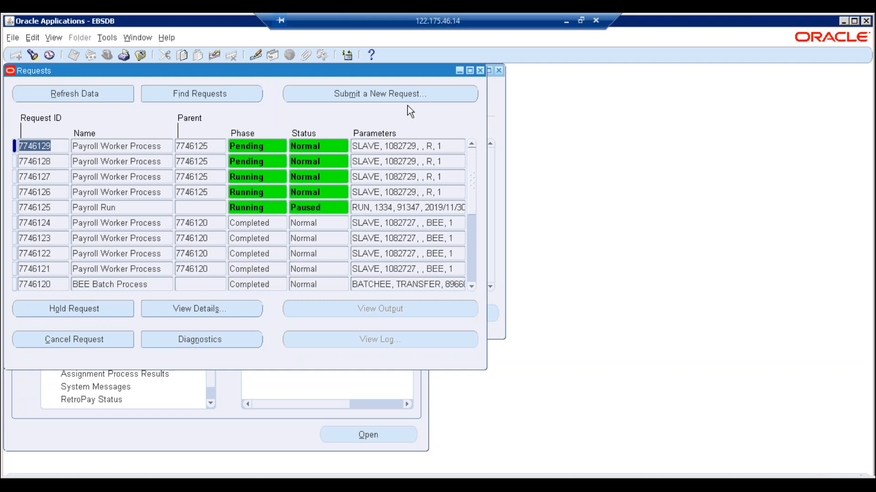
click(108, 97)
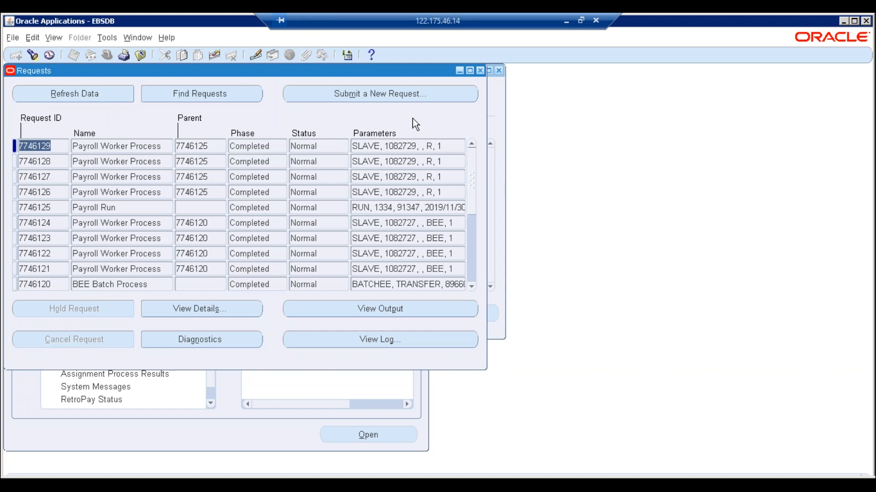
- Clear the Action Type filter, find ETREE Employees processes, and view the 25-NOV-2019 run's assignments
click(480, 70)
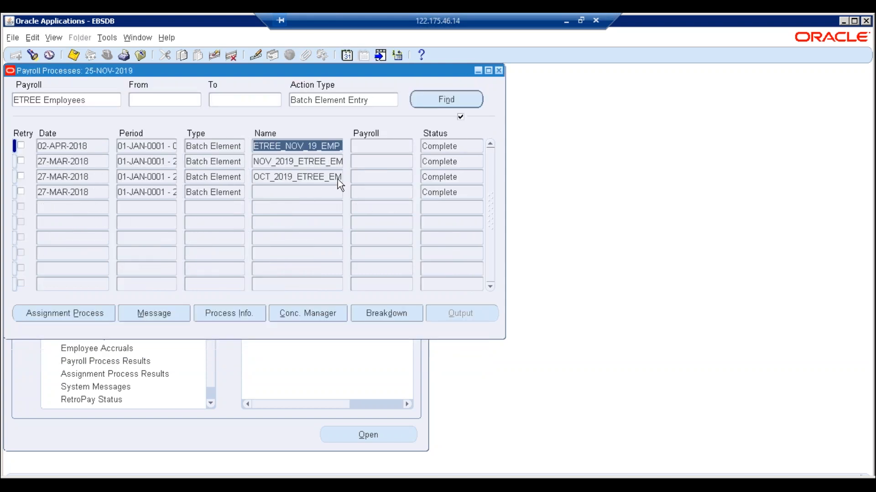
key(BackSpace)
key(BackSpace)
key(BackSpace)
key(BackSpace)
key(BackSpace)
key(BackSpace)
key(BackSpace)
key(BackSpace)
key(BackSpace)
key(BackSpace)
key(BackSpace)
key(BackSpace)
key(BackSpace)
key(BackSpace)
key(BackSpace)
key(BackSpace)
key(BackSpace)
key(BackSpace)
key(BackSpace)
key(Tab)
key(Return)
click(88, 144)
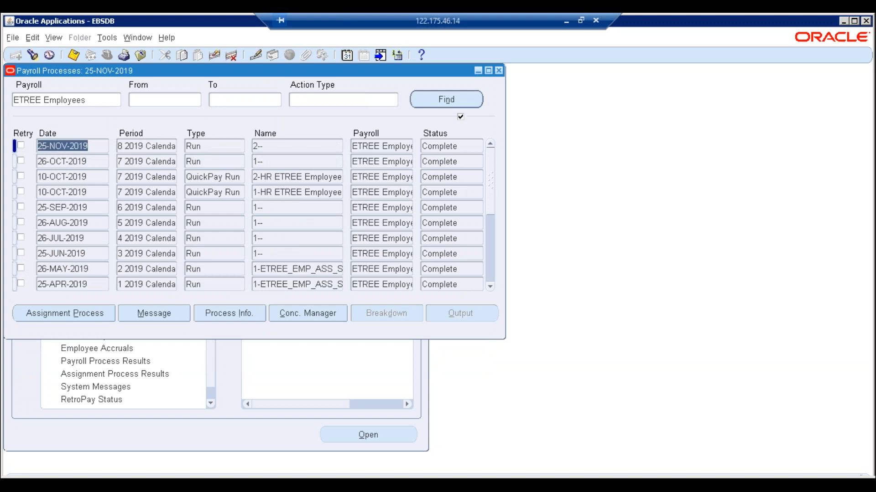
click(70, 314)
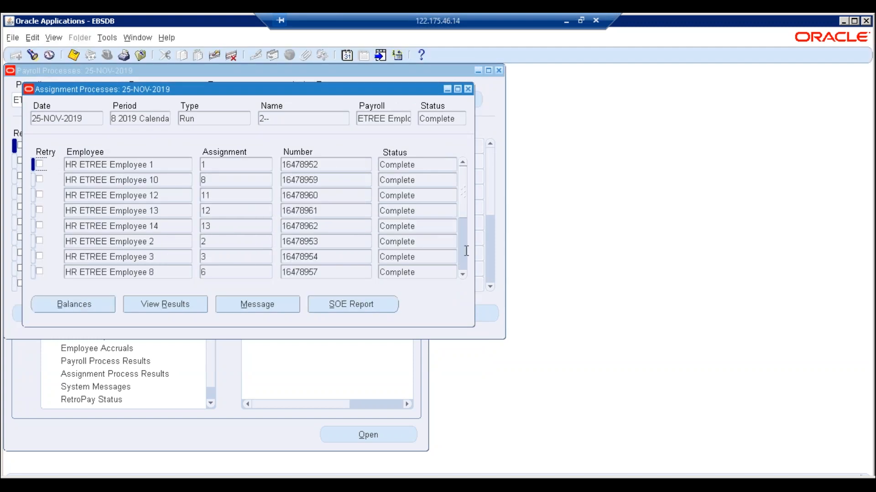
click(466, 250)
click(464, 269)
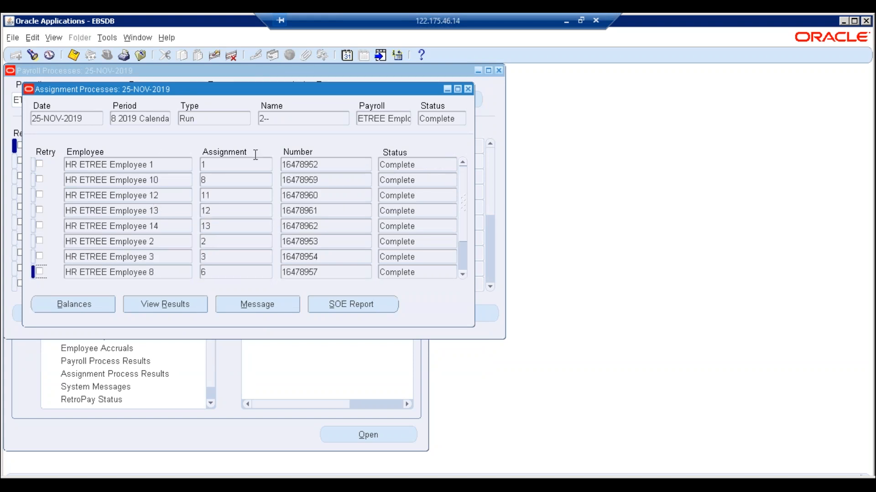
click(165, 168)
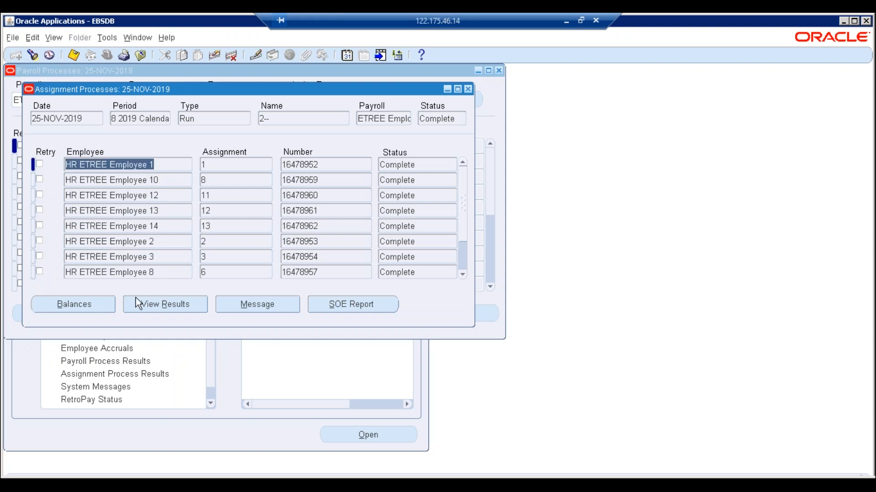
click(163, 304)
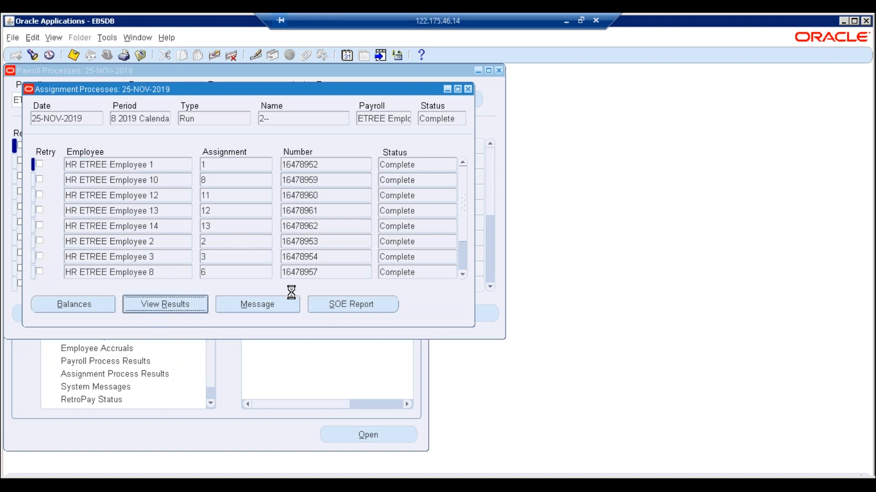
click(98, 259)
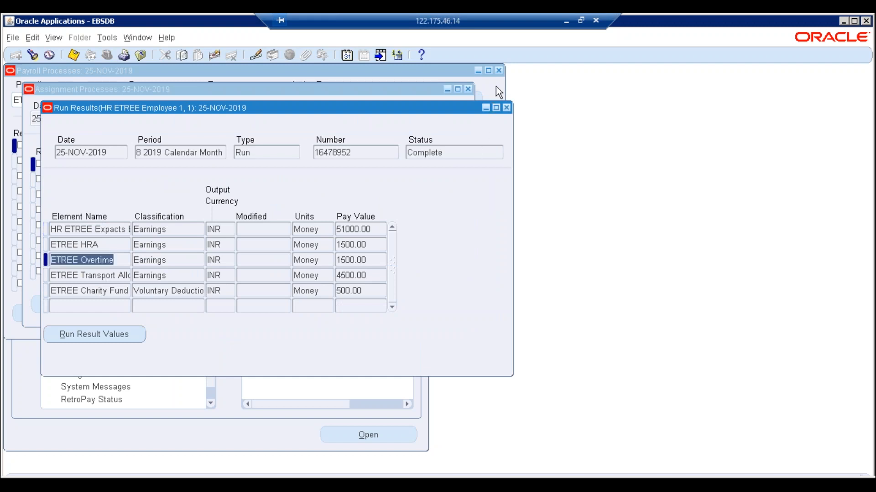
click(507, 108)
click(159, 195)
click(169, 306)
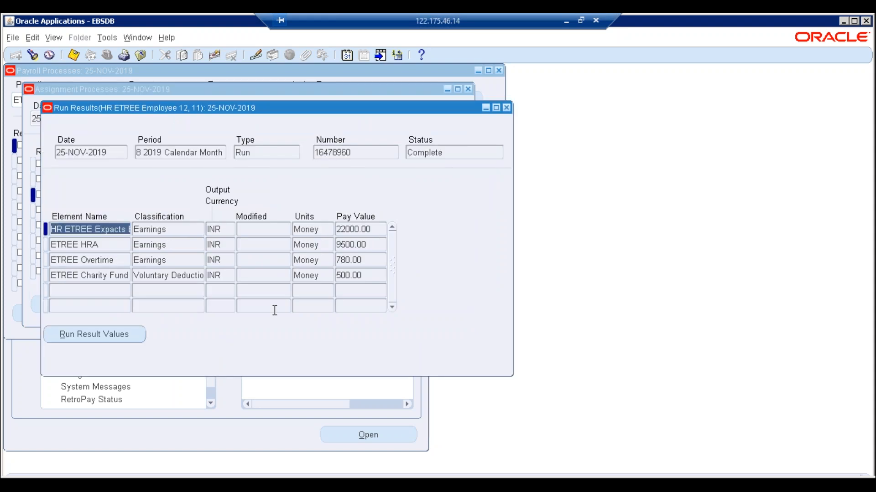
click(506, 109)
click(228, 261)
click(185, 303)
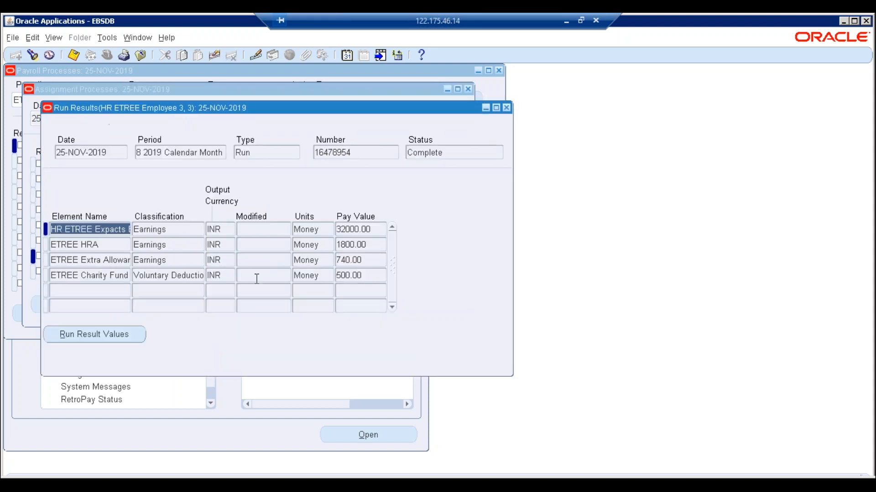
click(506, 107)
scroll(262, 219, down, 1)
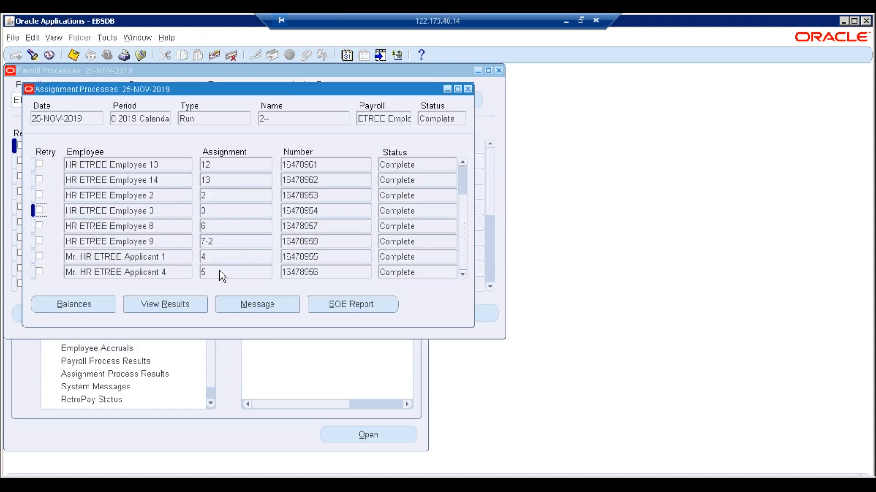
click(220, 256)
click(176, 304)
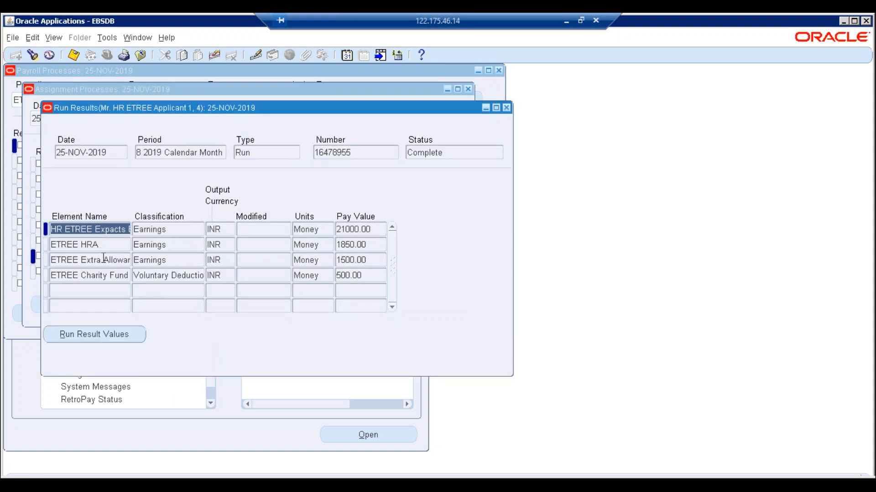
click(104, 260)
click(365, 260)
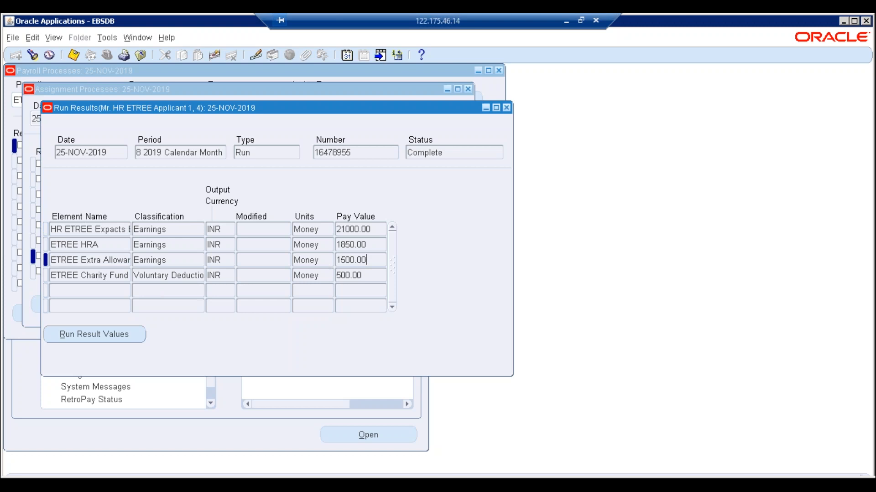
click(506, 108)
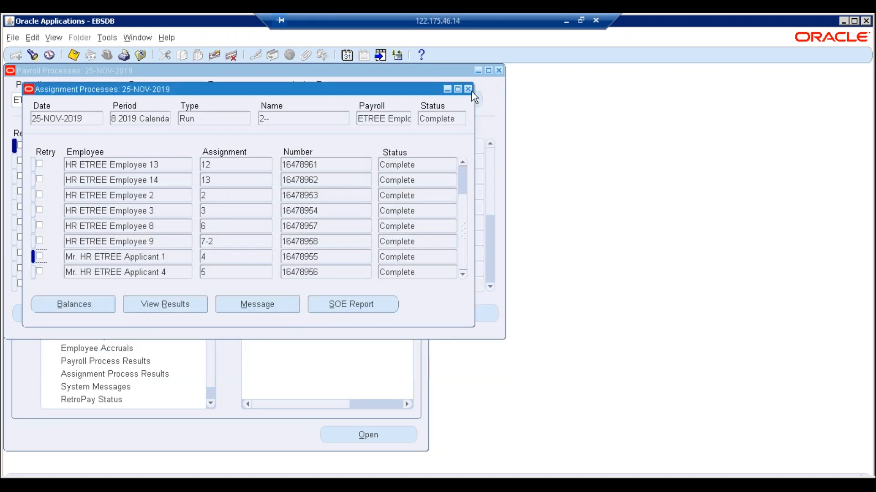
- Close the Assignment Processes list and bring up Submit a New Request from the Requests window
click(471, 91)
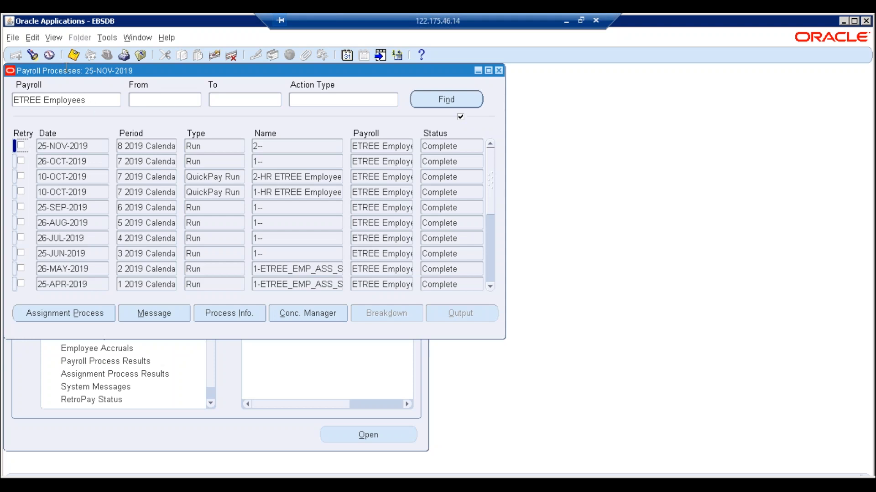
click(56, 42)
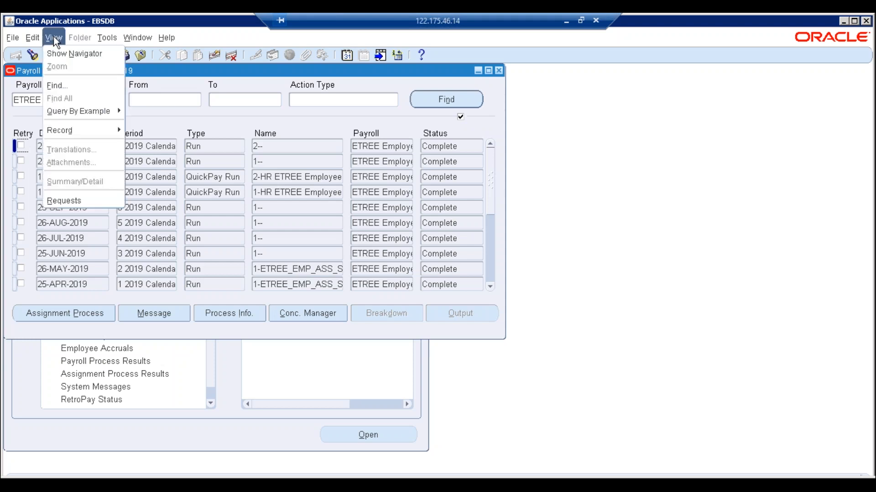
click(77, 200)
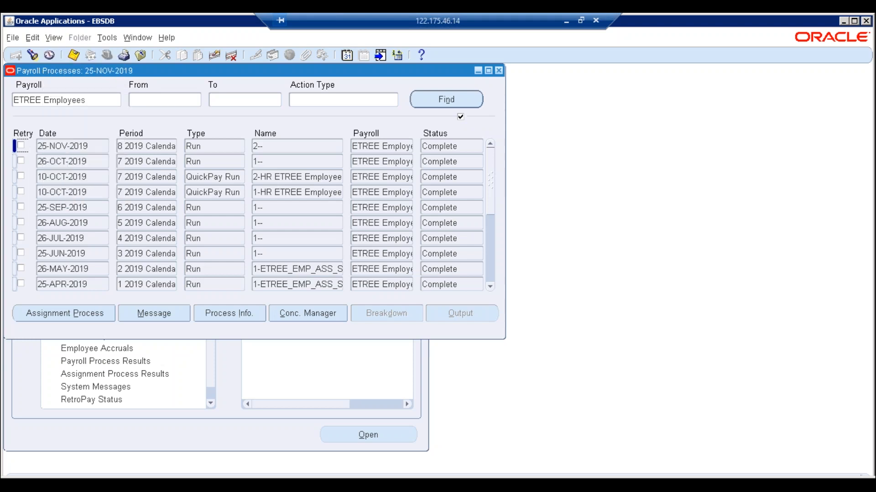
click(215, 354)
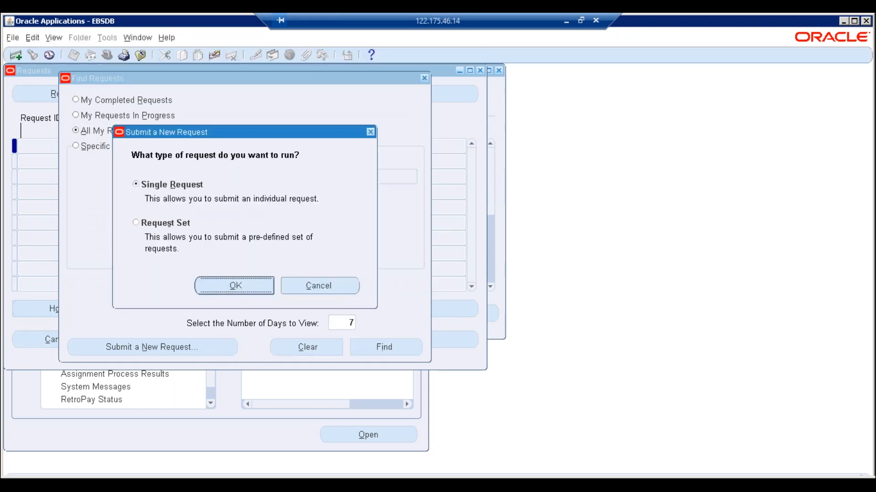
key(Return)
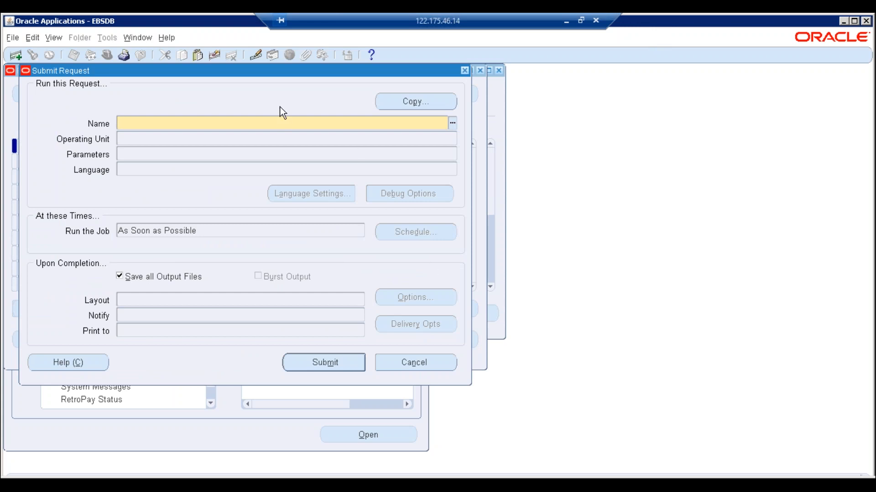
click(451, 124)
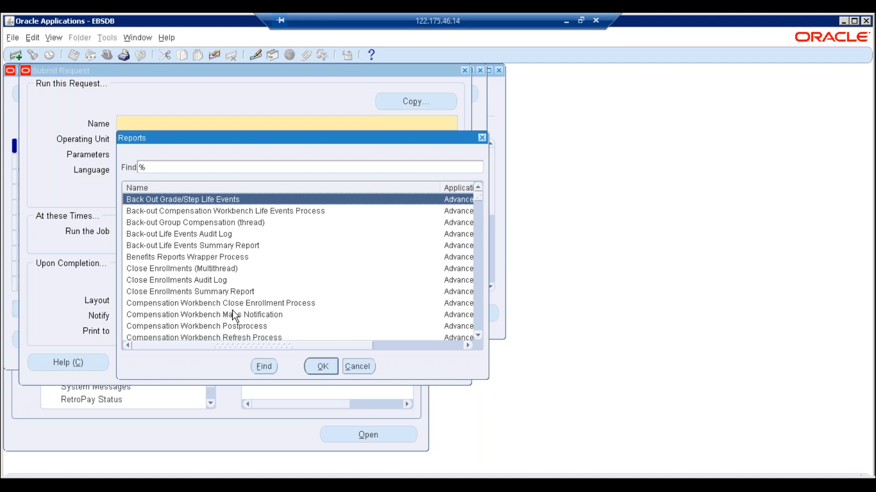
text(e)
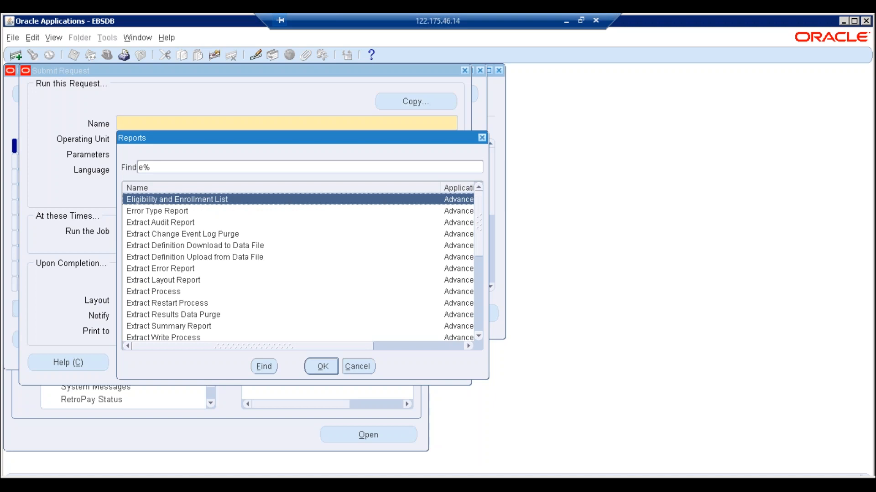
text(l)
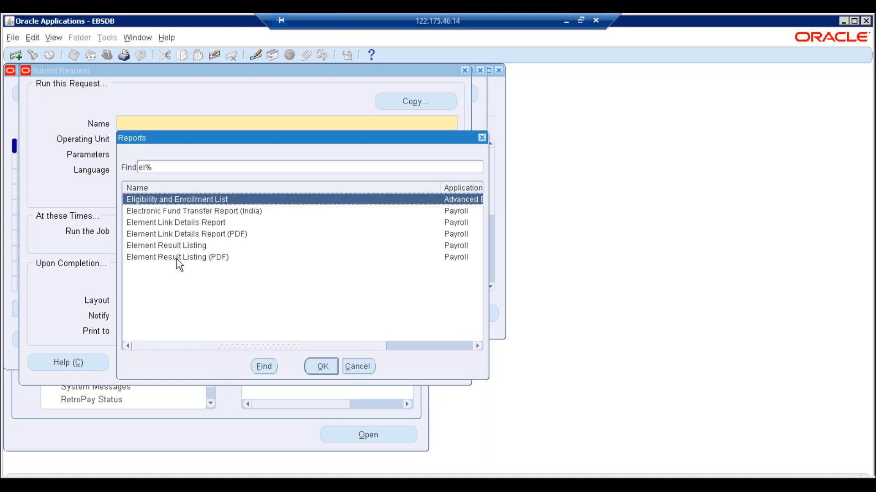
key(Down)
key(Down)
key(Down)
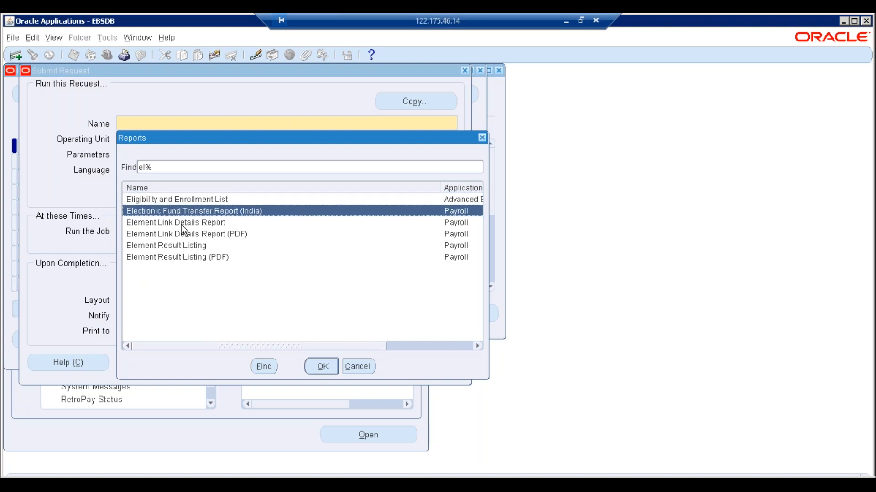
key(Down)
key(Down)
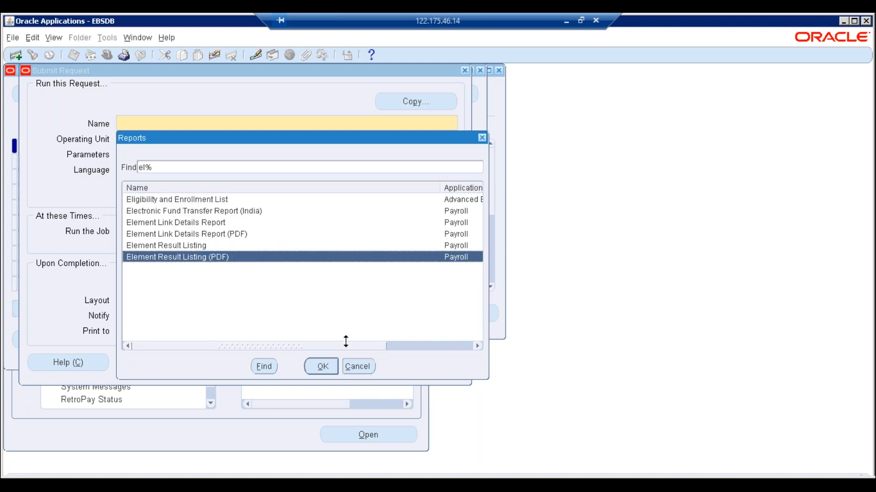
click(363, 369)
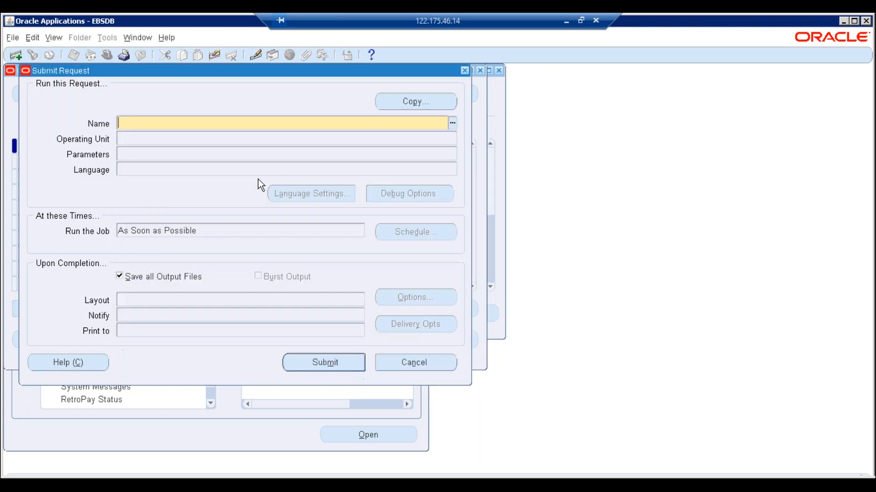
click(405, 356)
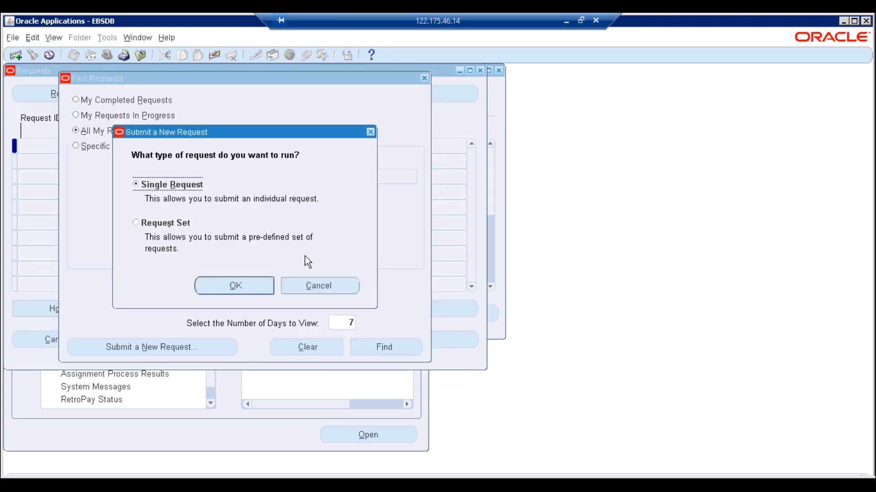
click(332, 289)
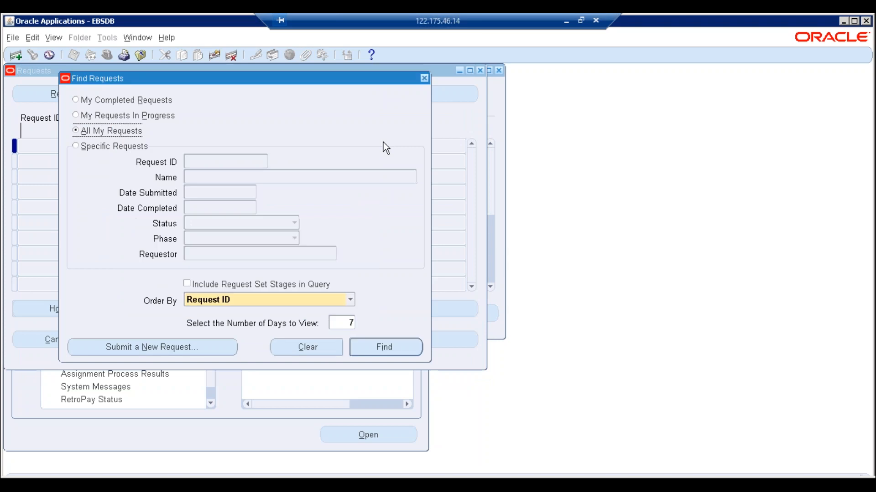
- Close the request and payroll windows, switch to System Administrator, and open Security > Responsibility > Define
click(424, 79)
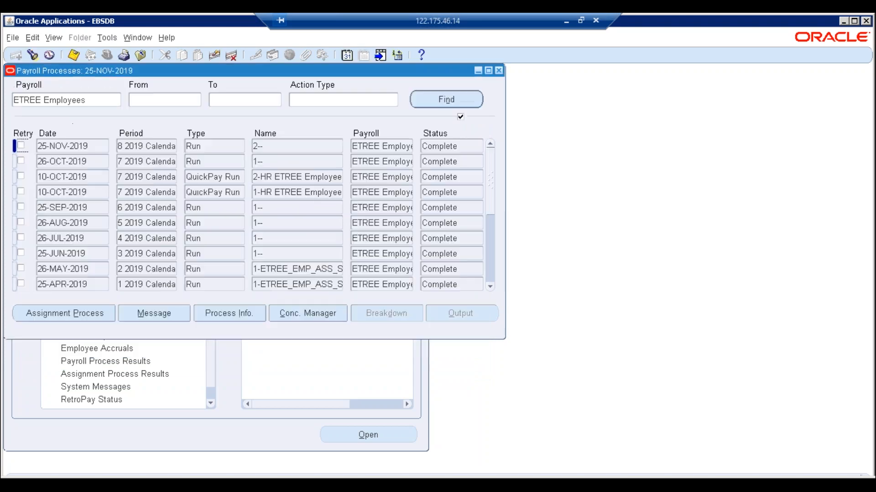
click(499, 71)
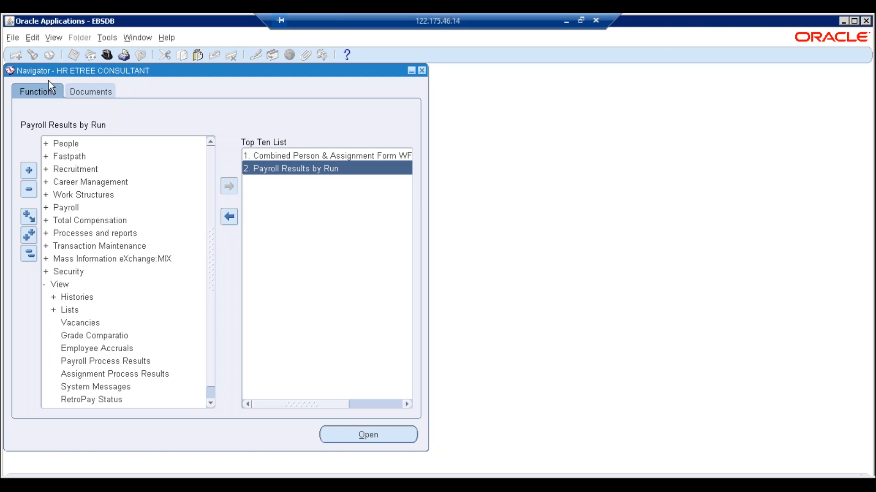
click(108, 55)
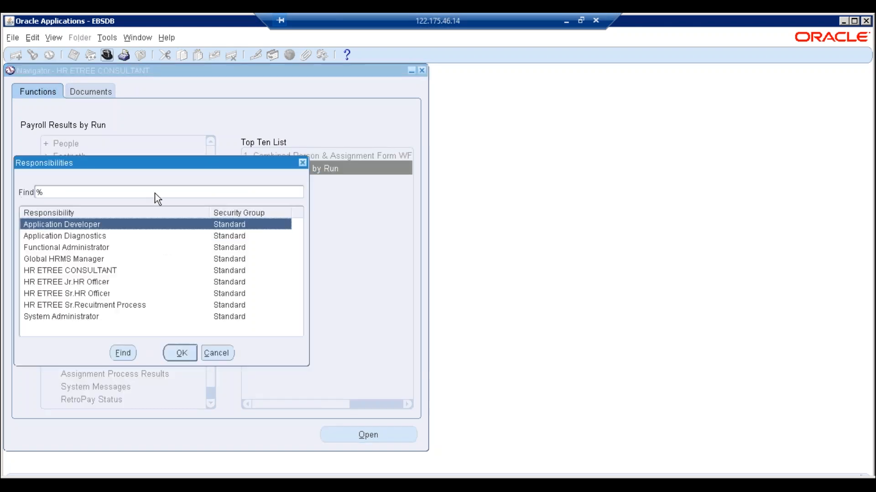
double_click(53, 320)
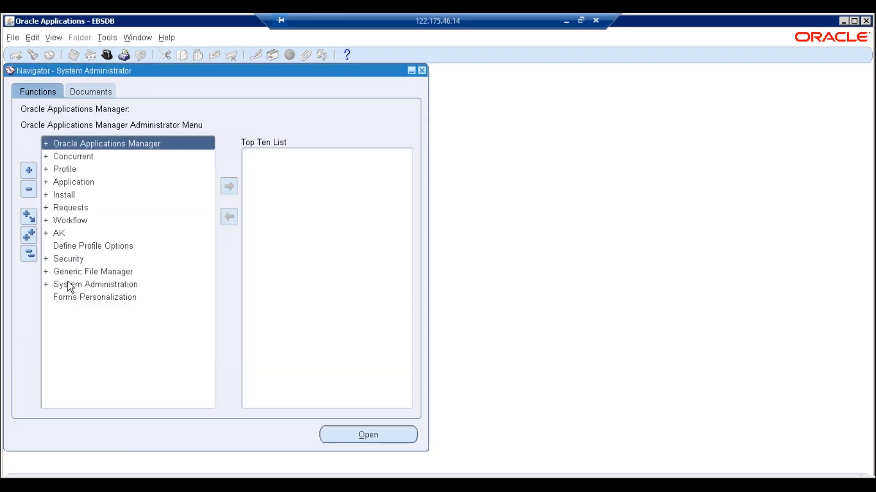
double_click(64, 258)
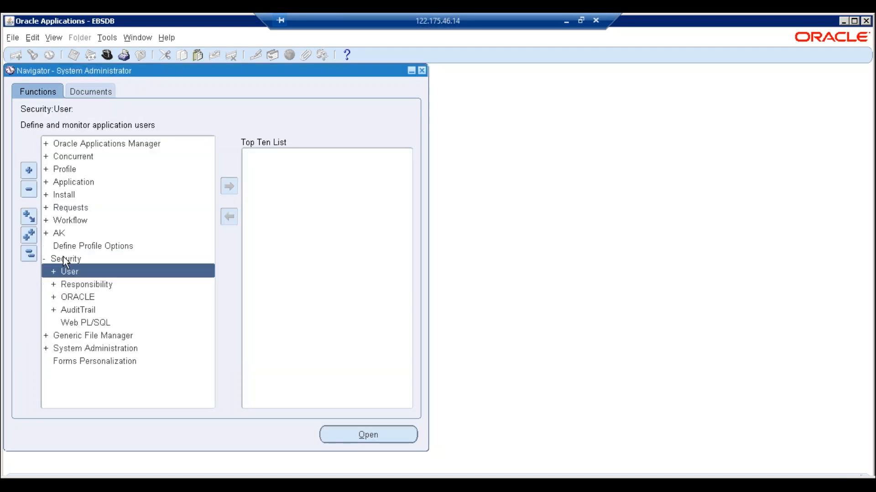
double_click(70, 286)
double_click(77, 298)
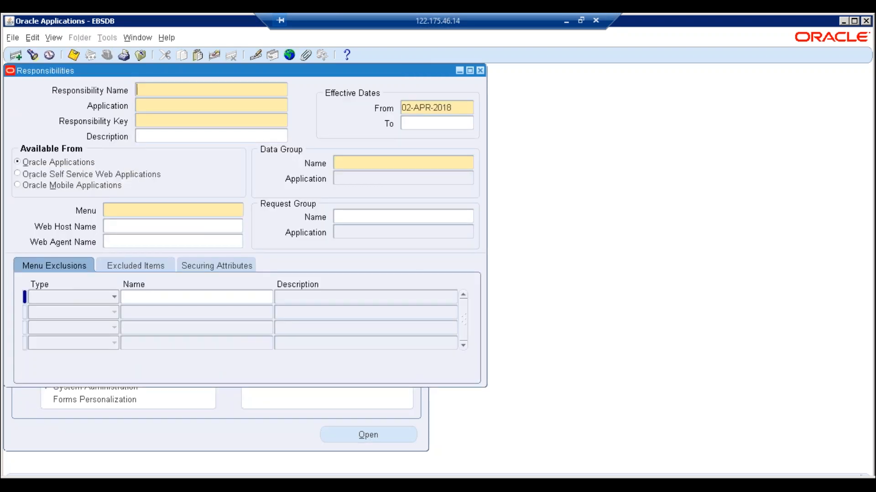
- Query the Responsibilities form for HR ETREE%CON% to retrieve HR ETREE CONSULTANT
key(F11)
text(HR ETRE)
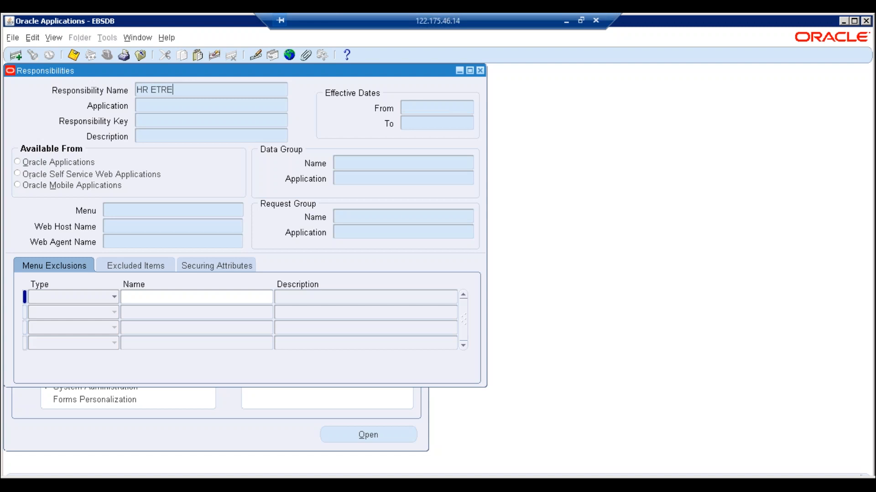
text(E%CON%)
key(ctrl+F11)
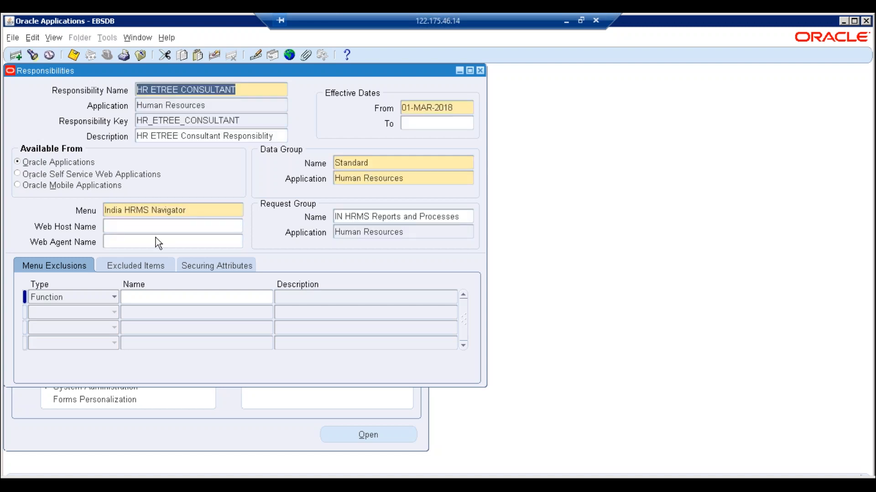
- Paste the request group name IN HRMS Reports and Processes into Notepad and close the form
click(468, 218)
key(ctrl+c)
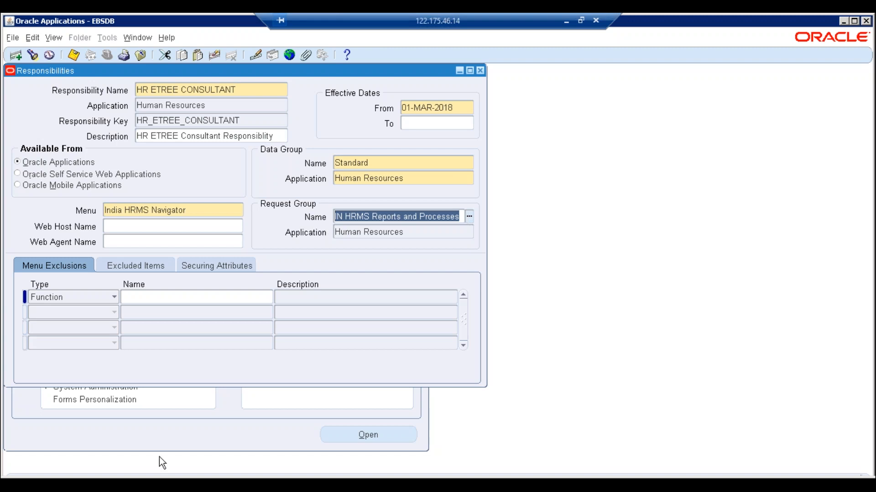
click(231, 465)
key(Return)
key(ctrl+v)
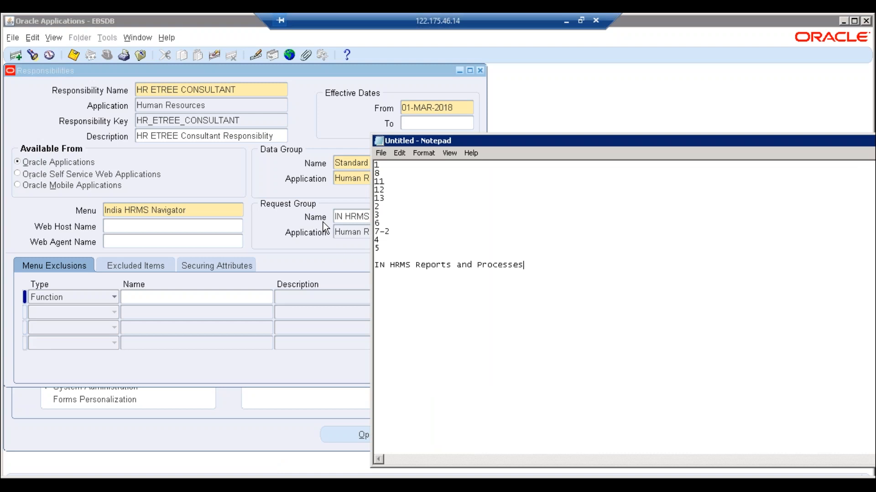
click(323, 223)
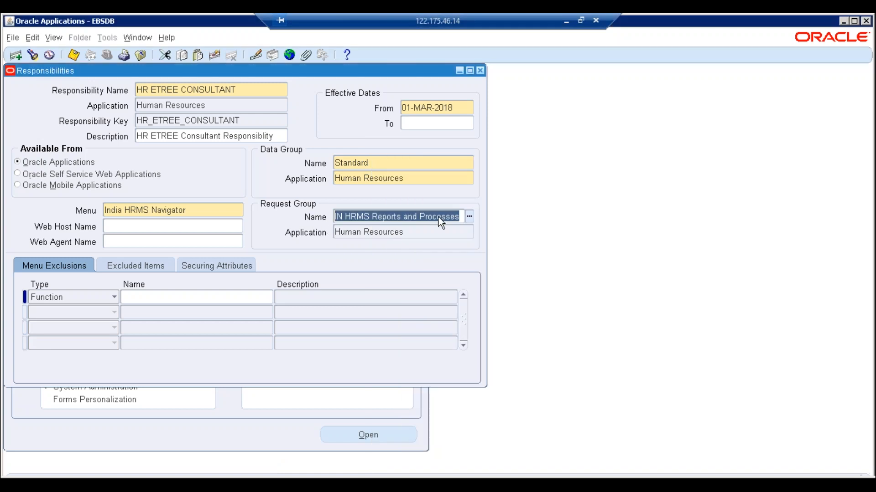
click(480, 71)
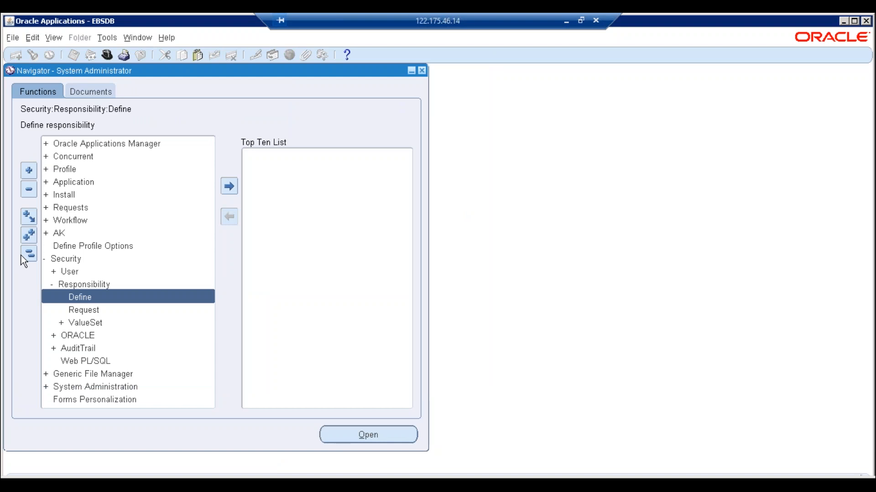
- Collapse the menu tree and open Concurrent > Program > Define
click(107, 55)
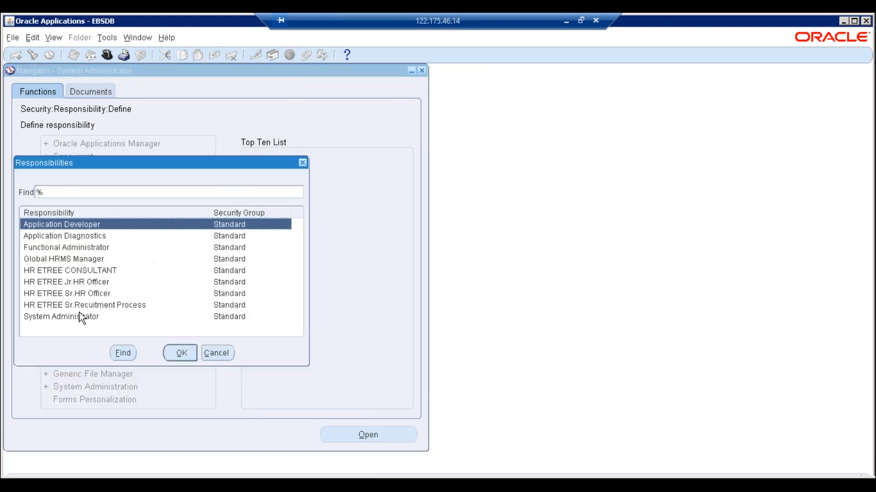
click(206, 352)
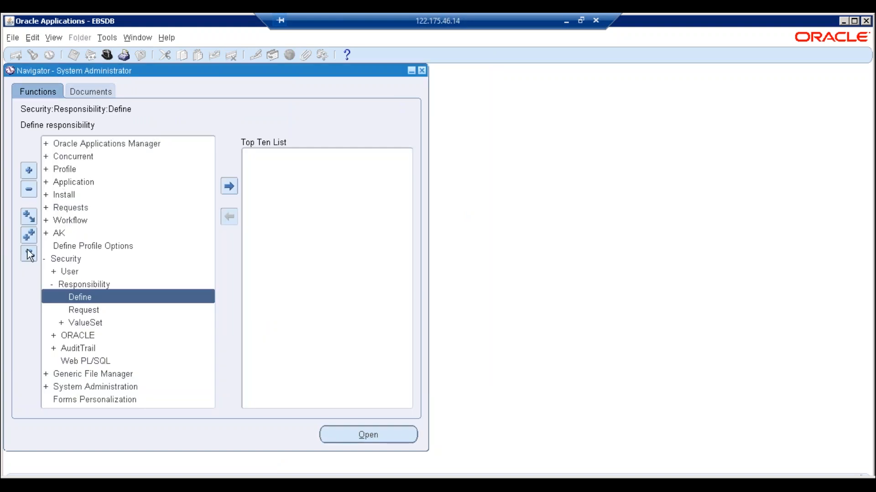
click(30, 254)
click(77, 156)
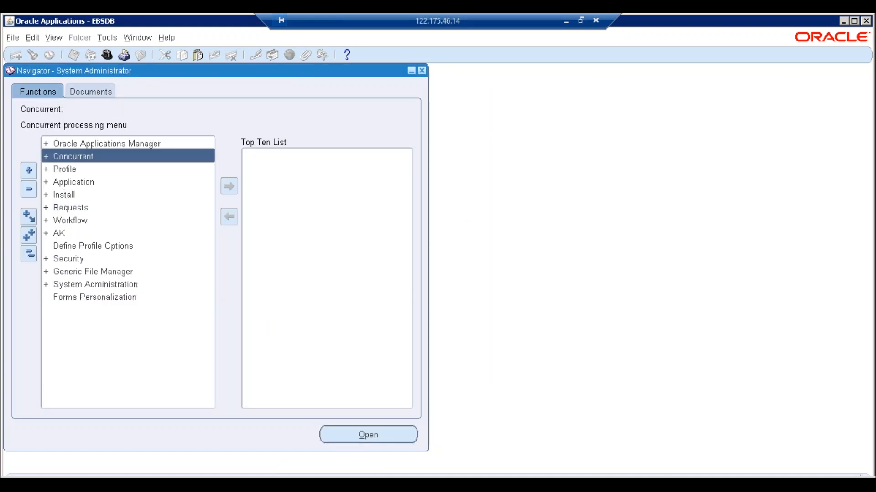
double_click(79, 159)
click(78, 169)
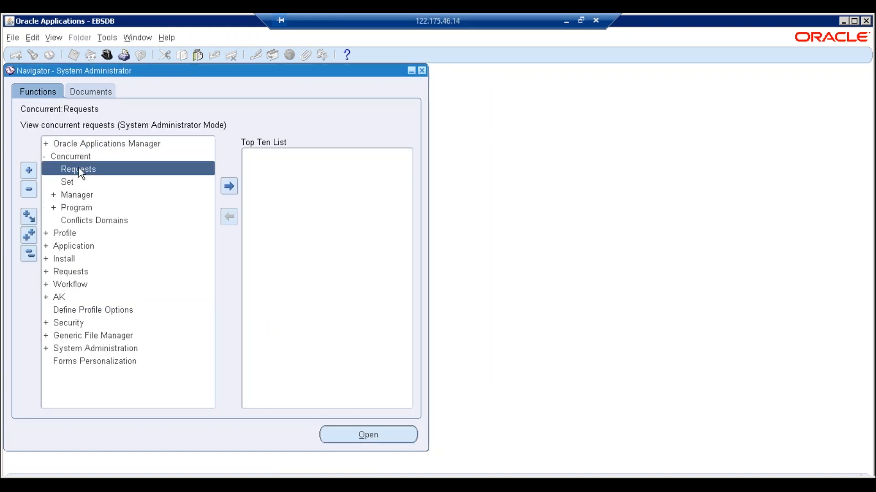
click(75, 208)
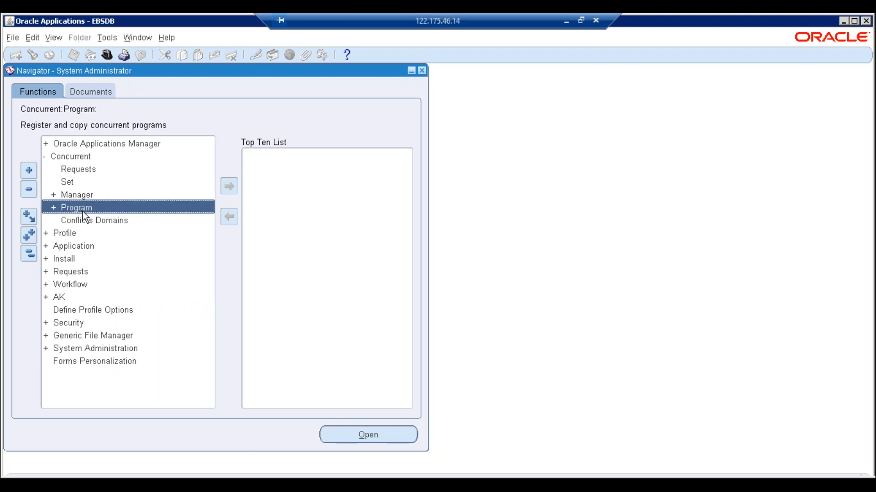
double_click(82, 209)
double_click(83, 220)
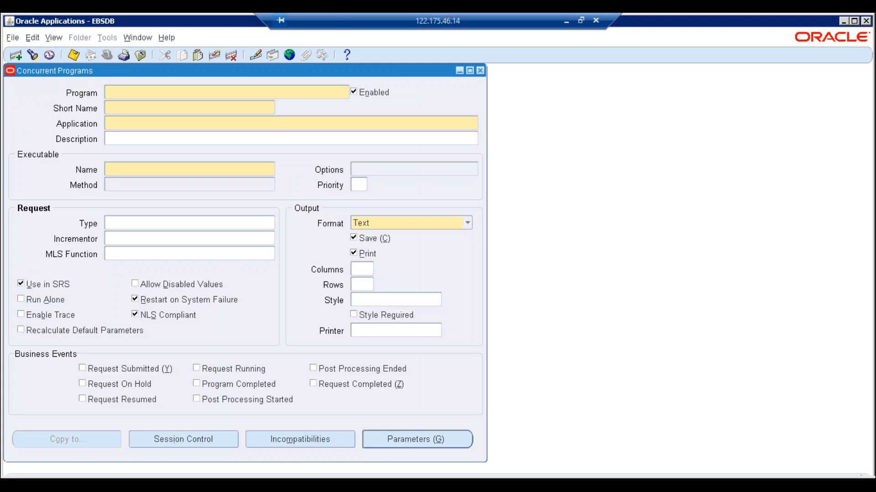
- Query Element%Reg% to retrieve Element Register Report (PAYRPERR, Payroll) and copy its name
key(F11)
text(E)
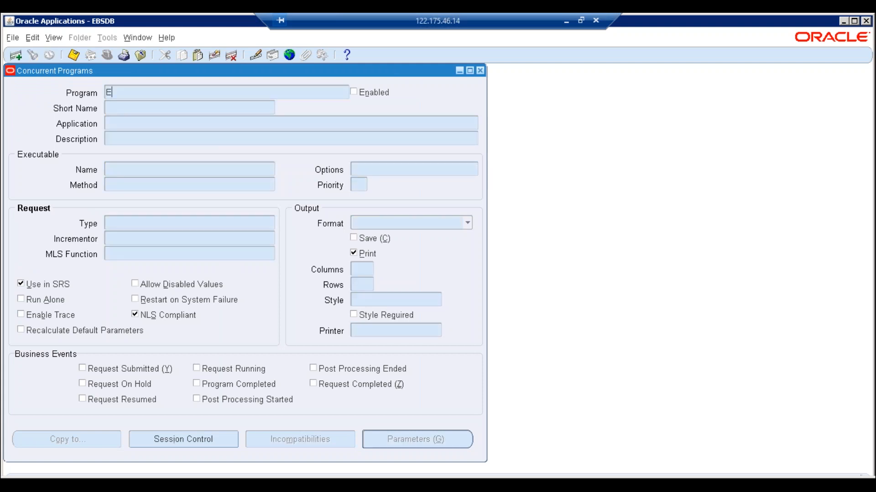
text(lement%Reh)
key(BackSpace)
text(g%)
key(ctrl+F11)
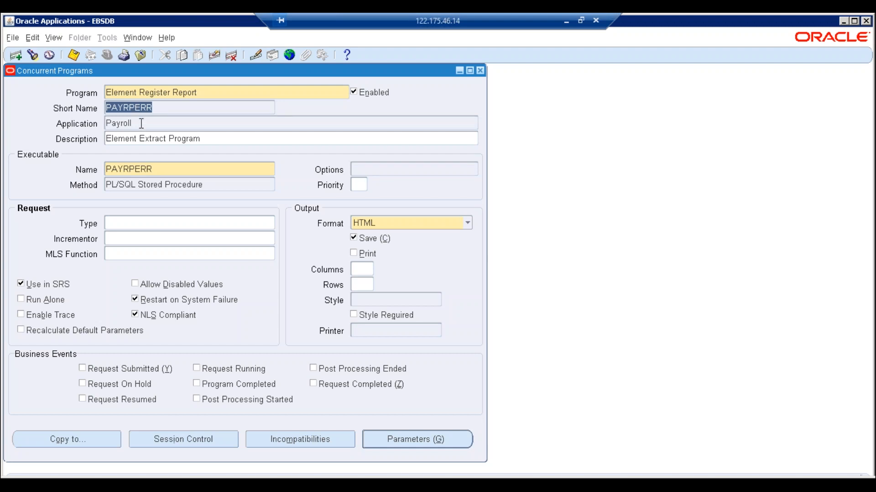
click(139, 122)
click(204, 88)
key(ctrl+c)
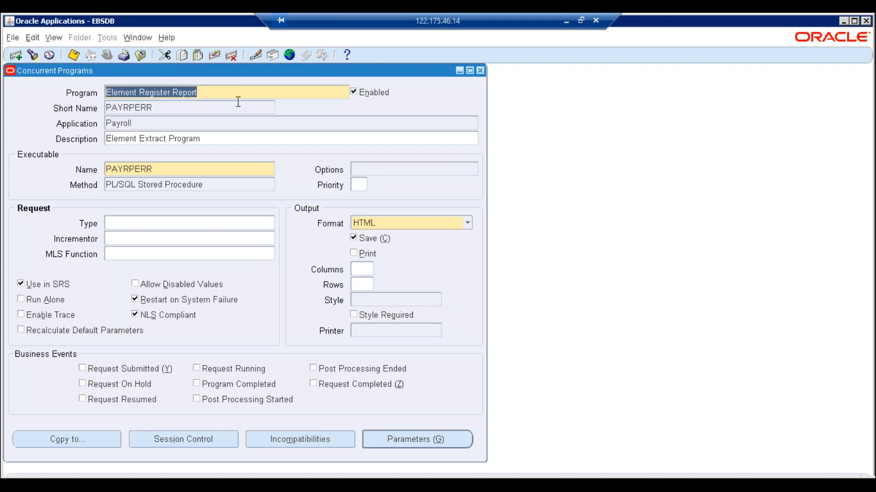
- Paste Element Register Report into Notepad below the request group name
key(alt+Tab)
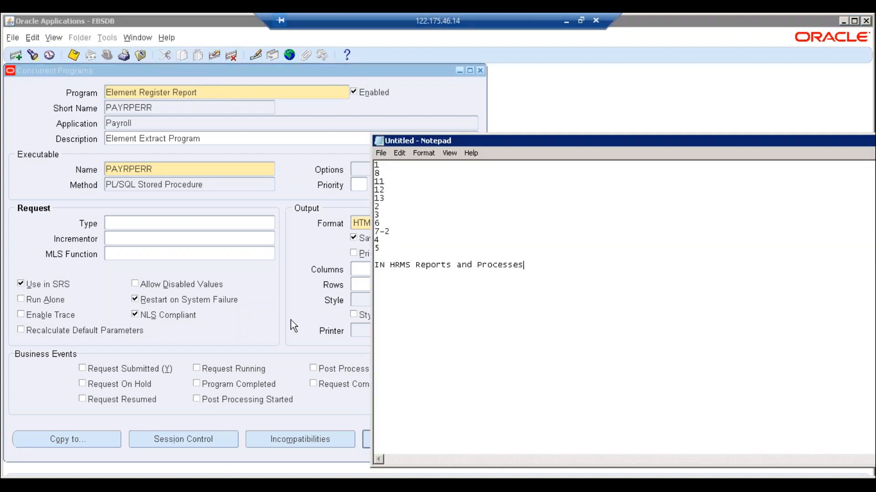
key(Return)
key(Return)
key(ctrl+v)
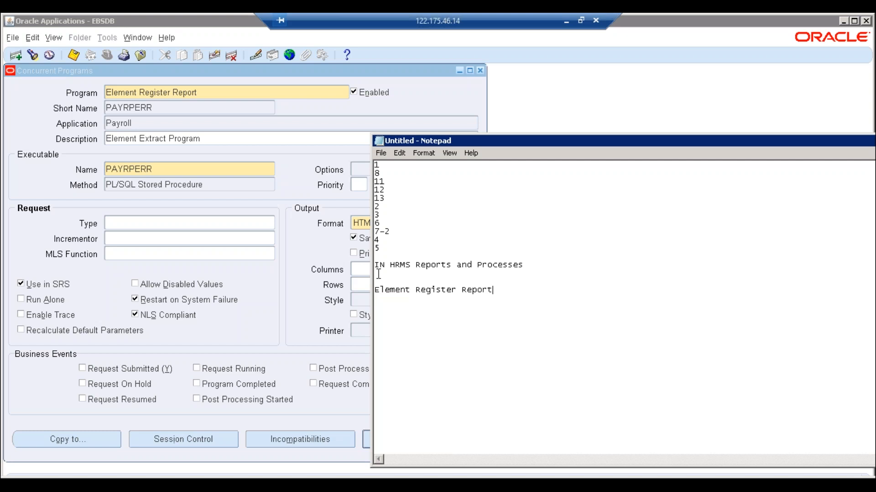
- Set all the Notepad text to font size 18, then return to Oracle
drag(376, 266, 558, 269)
click(559, 268)
key(ctrl+a)
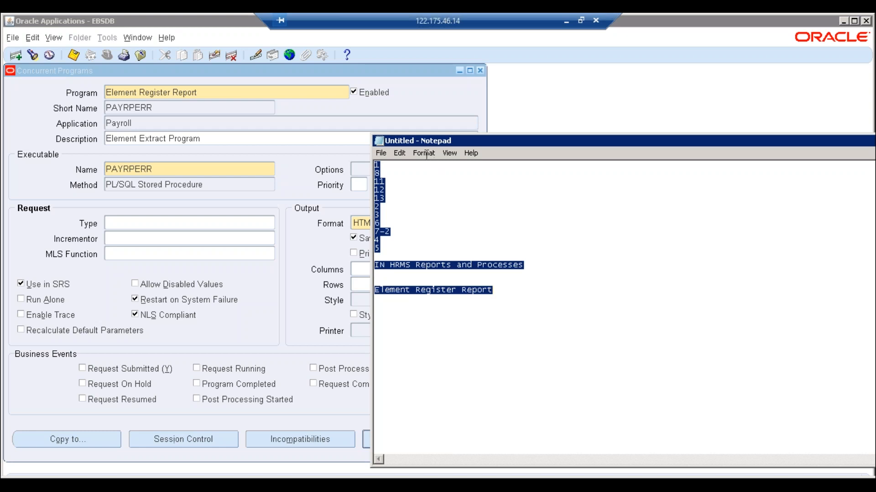
click(424, 153)
click(426, 178)
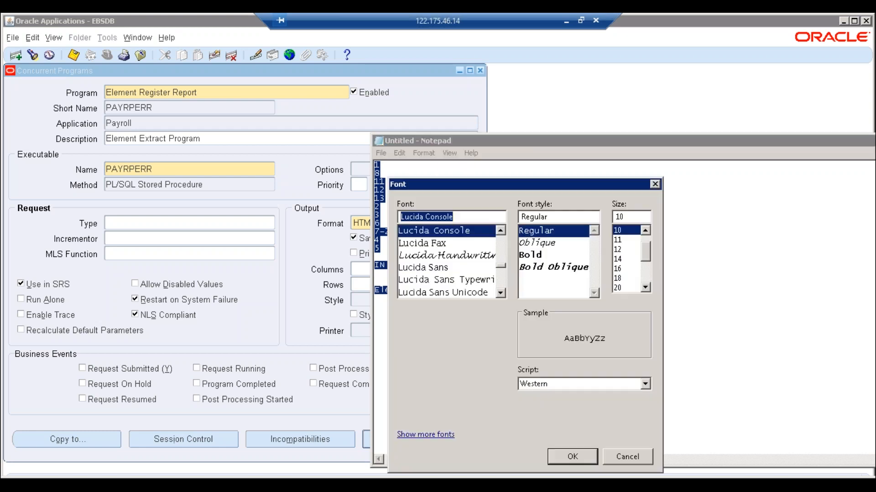
click(620, 279)
click(580, 457)
click(605, 397)
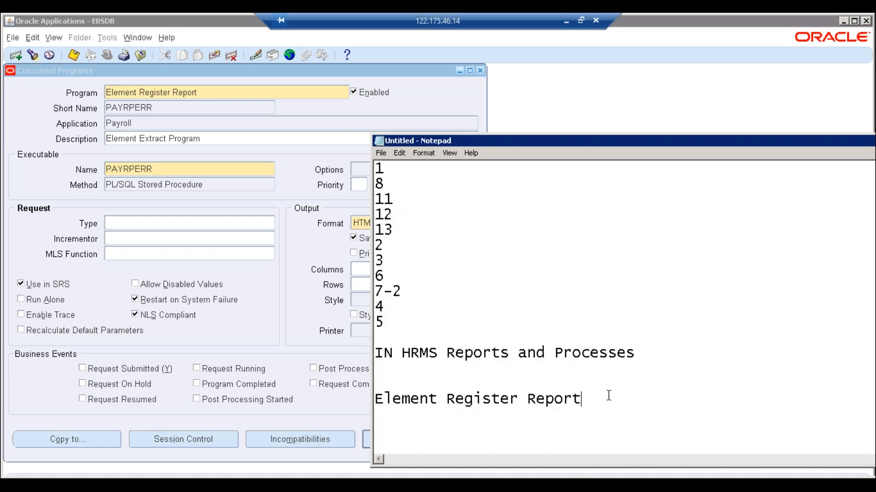
click(330, 79)
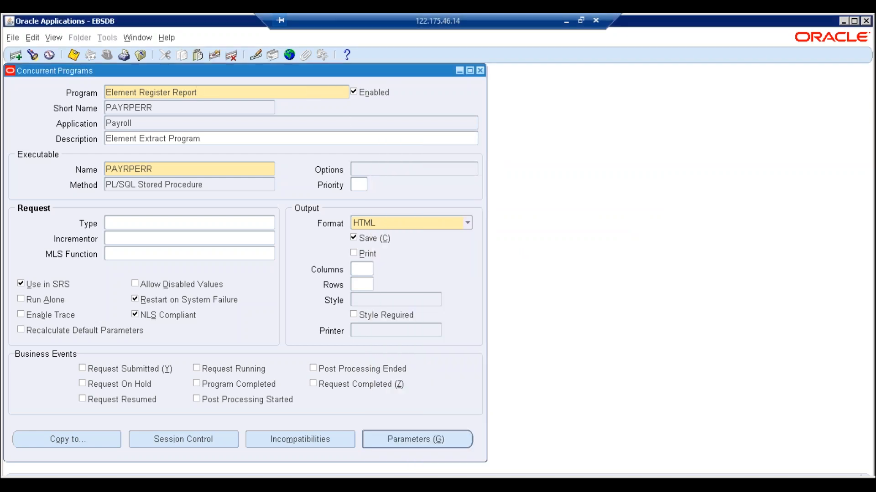
- Close the Concurrent Programs form and open the Security > Responsibility Request Groups form
click(481, 70)
click(106, 55)
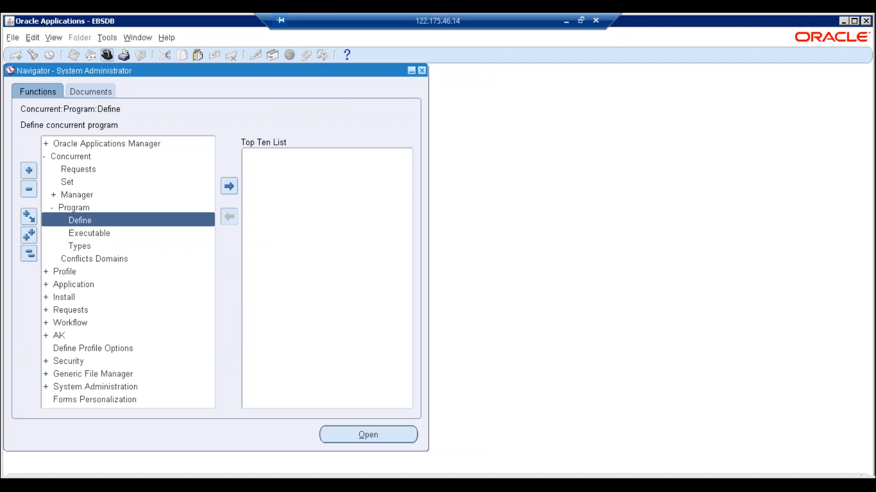
click(217, 354)
click(29, 254)
double_click(72, 258)
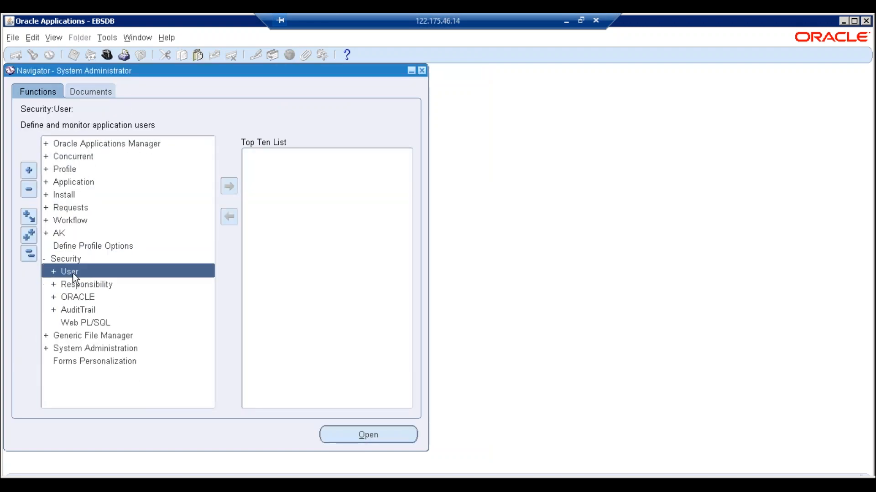
double_click(72, 284)
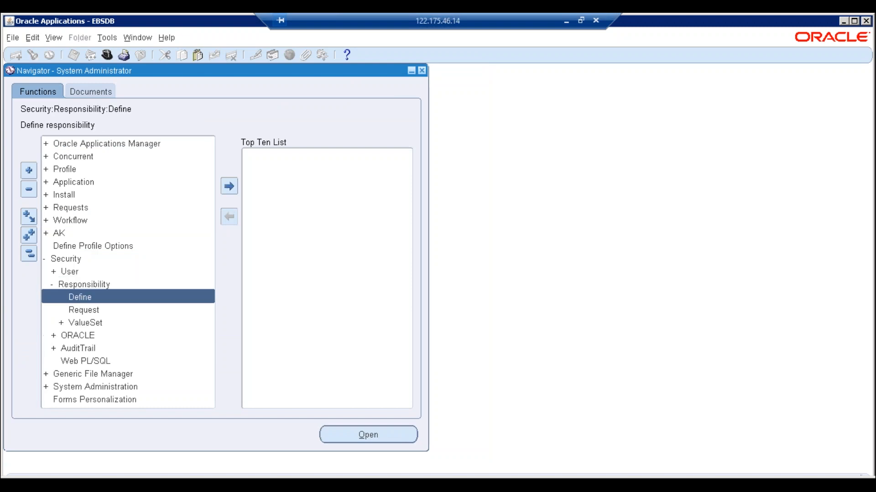
click(84, 311)
click(368, 435)
- Query the request group IN HRMS Reports and Processes using the name copied from Notepad
key(alt+Tab)
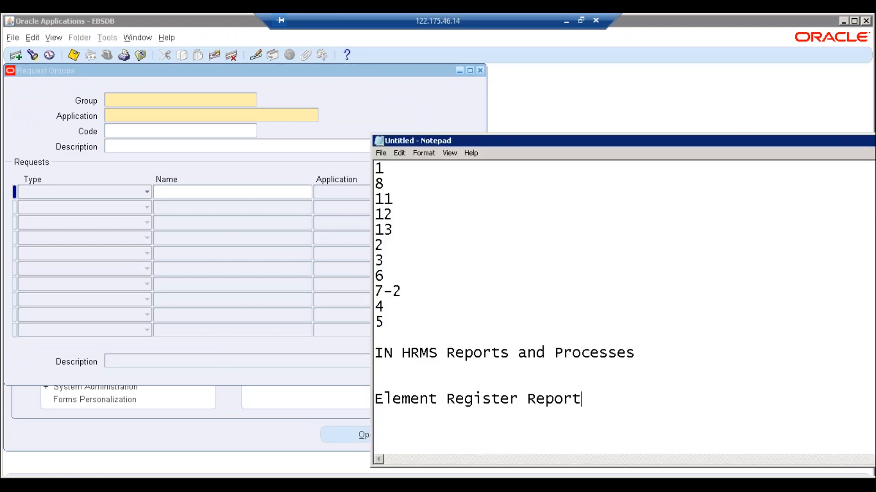
click(648, 351)
key(shift+Home)
key(ctrl+c)
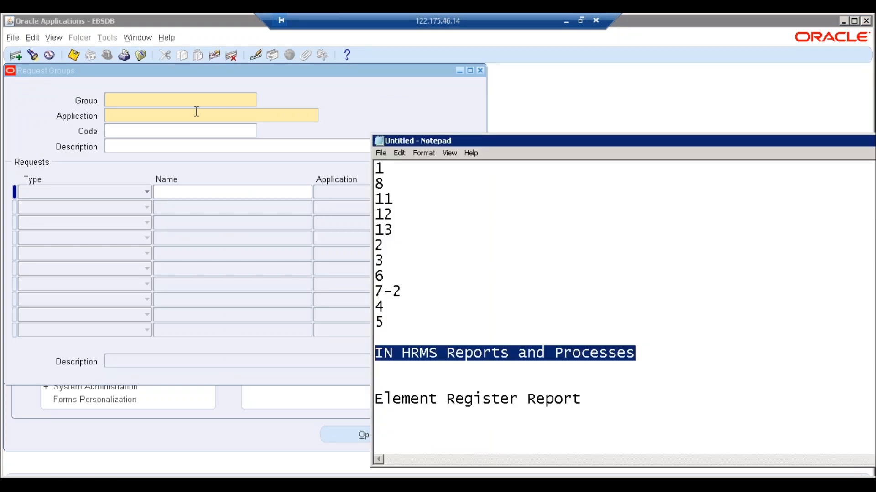
click(187, 102)
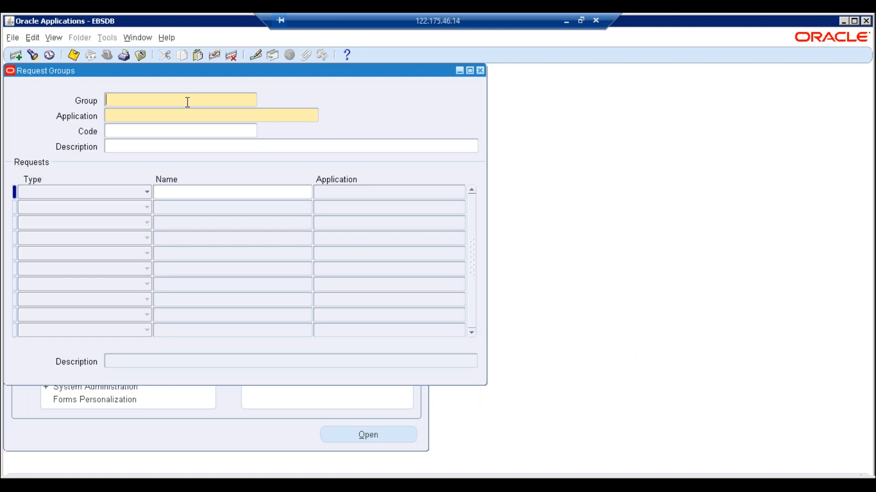
key(F11)
key(ctrl+v)
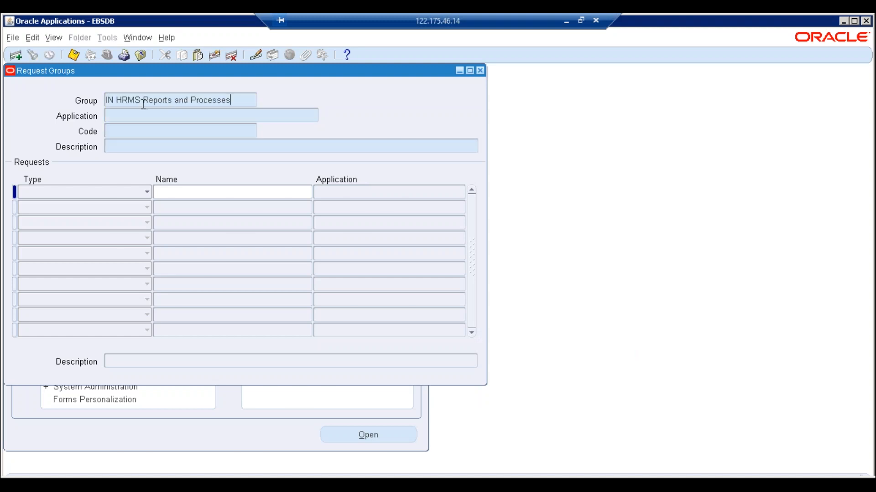
key(ctrl+F11)
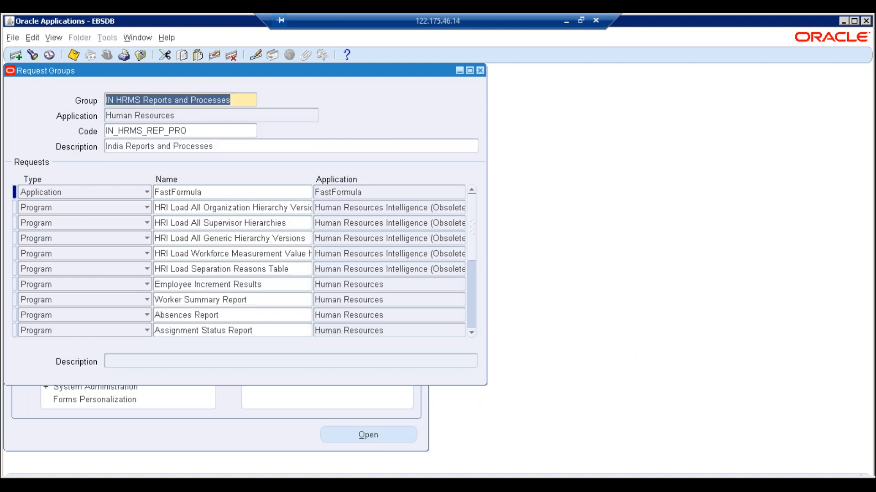
- Insert a new request row and paste Element Register Report as its name
click(211, 211)
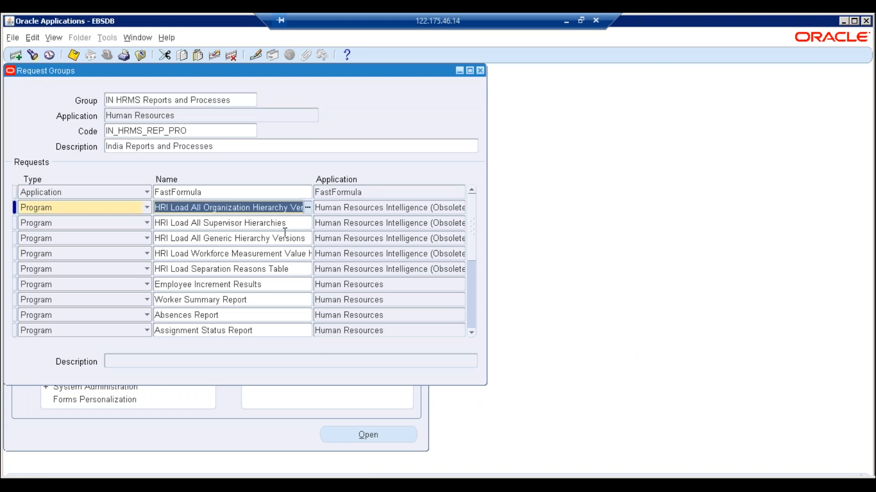
key(ctrl+Down)
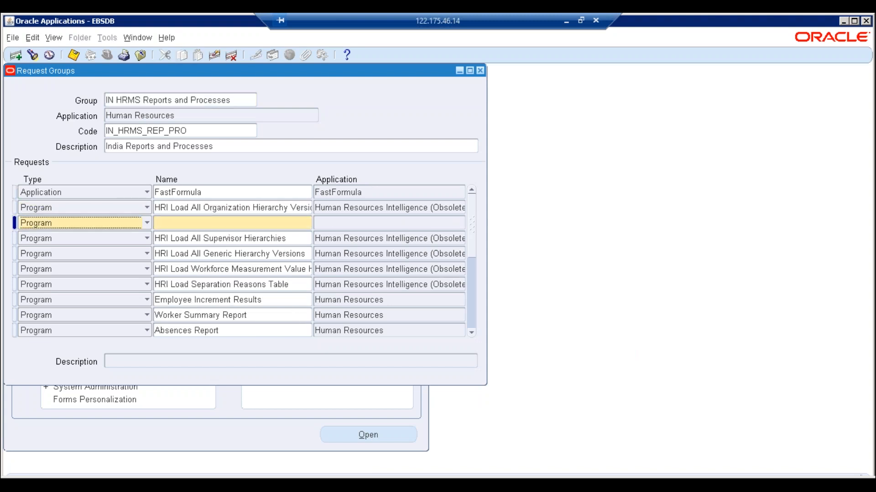
key(alt+Tab)
click(376, 401)
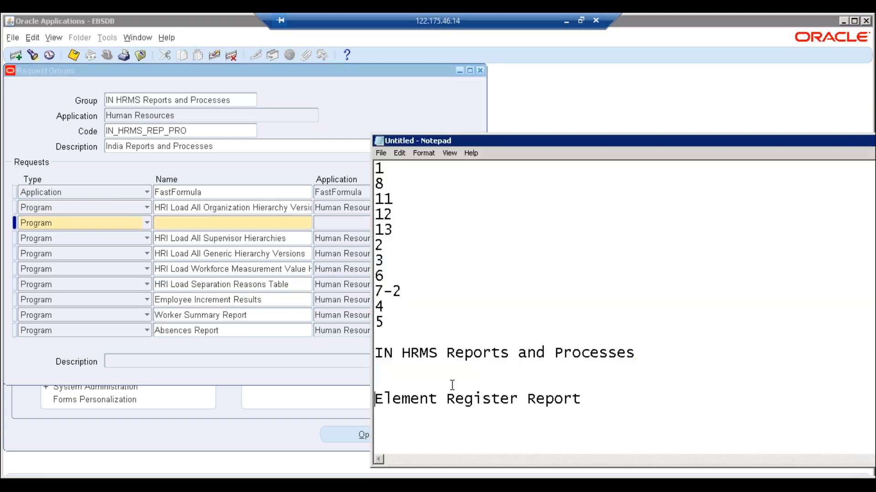
shift+click(588, 399)
key(ctrl+c)
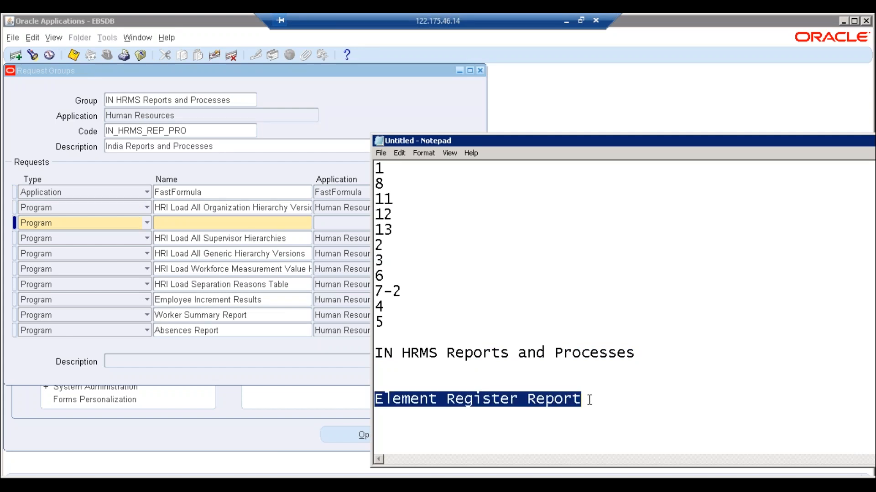
click(174, 225)
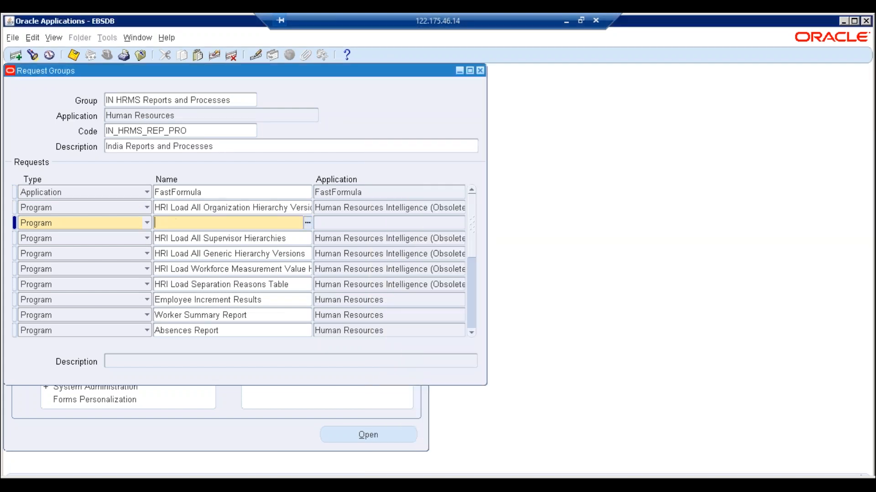
key(ctrl+v)
click(327, 223)
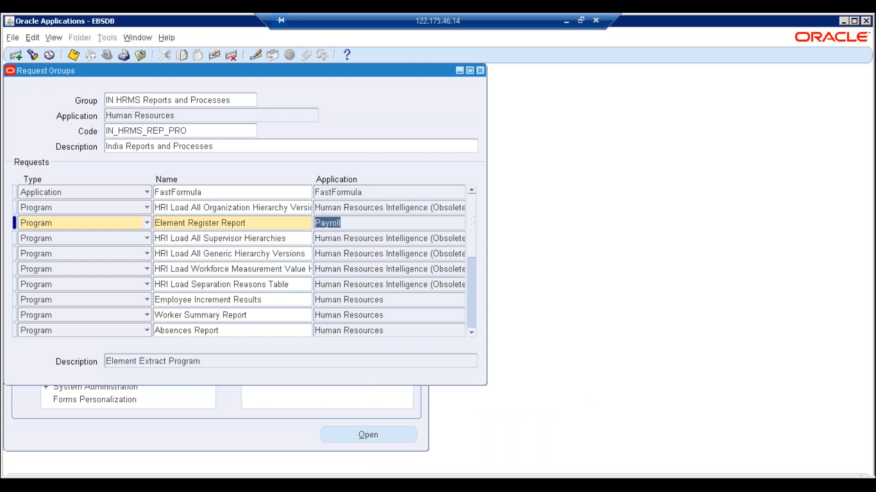
- Keep the new row's type as Program with Payroll application, then close the Request Groups form
click(146, 223)
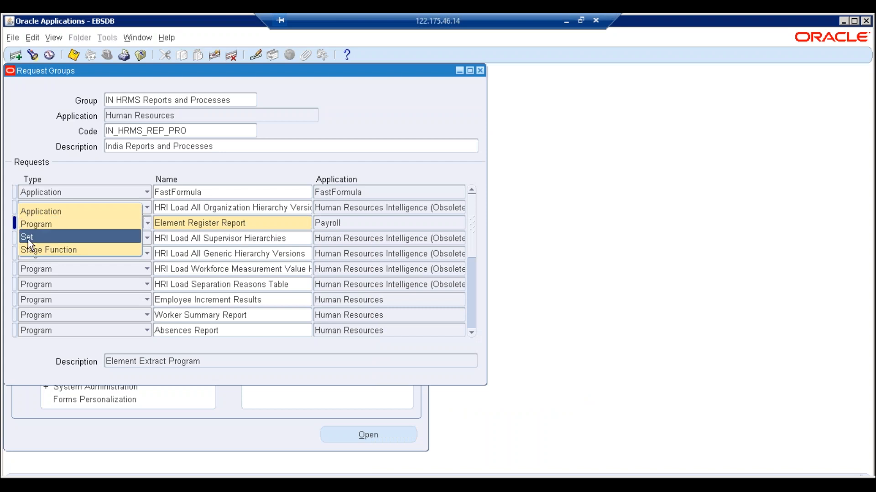
click(270, 225)
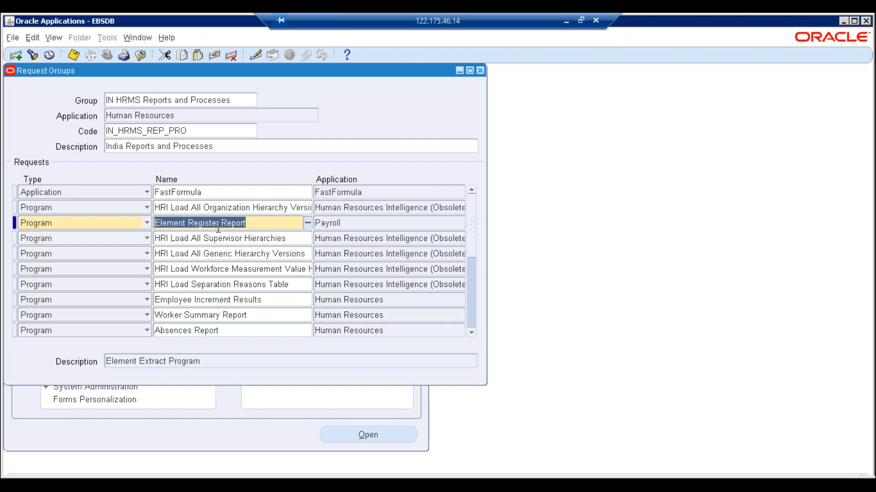
click(147, 223)
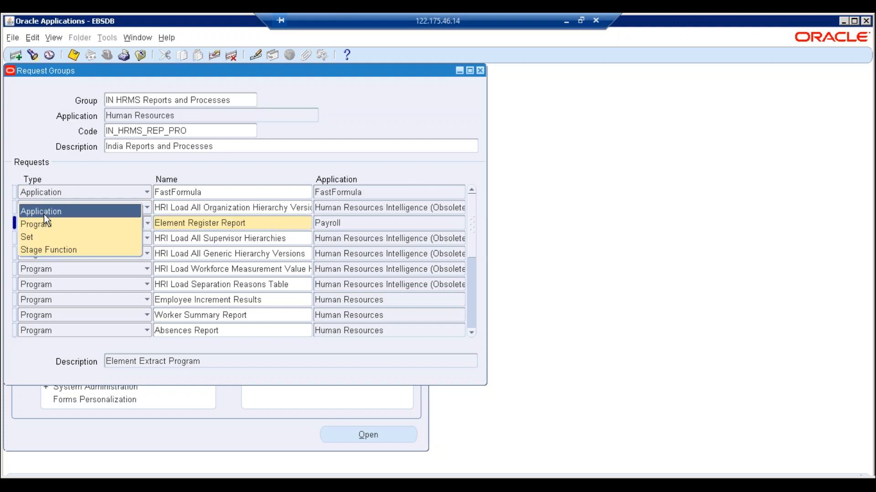
click(212, 223)
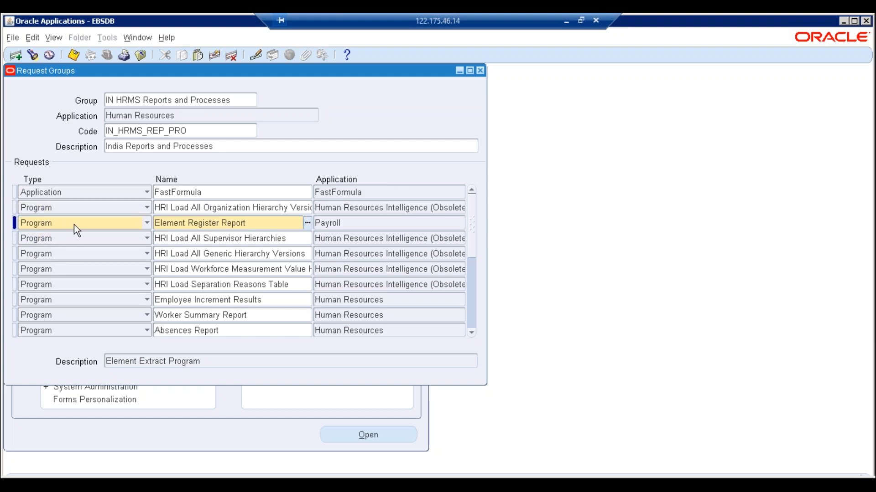
click(74, 223)
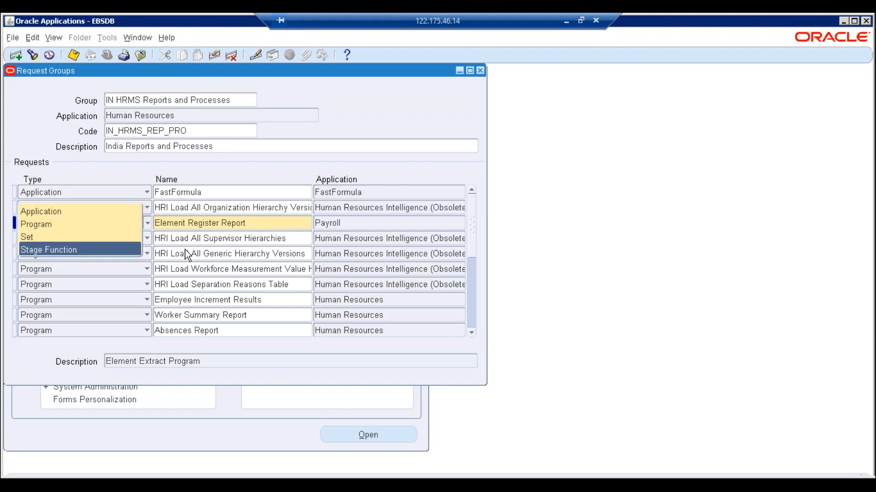
click(217, 226)
double_click(400, 224)
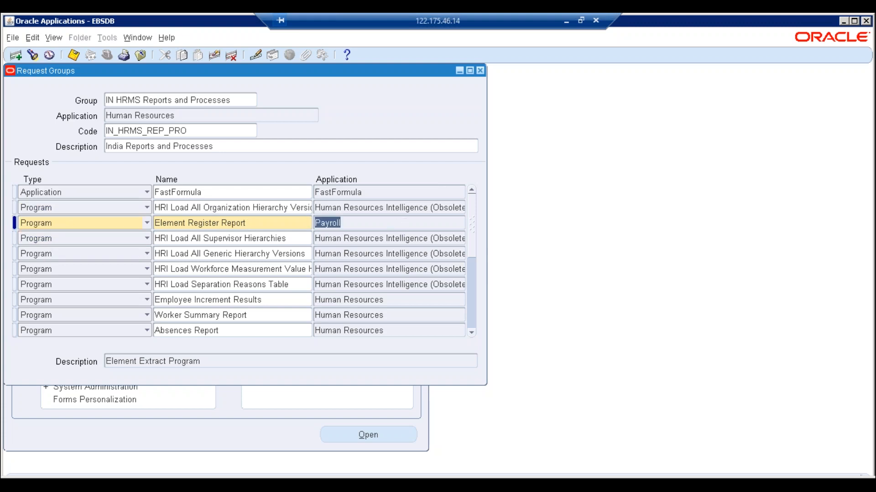
click(853, 21)
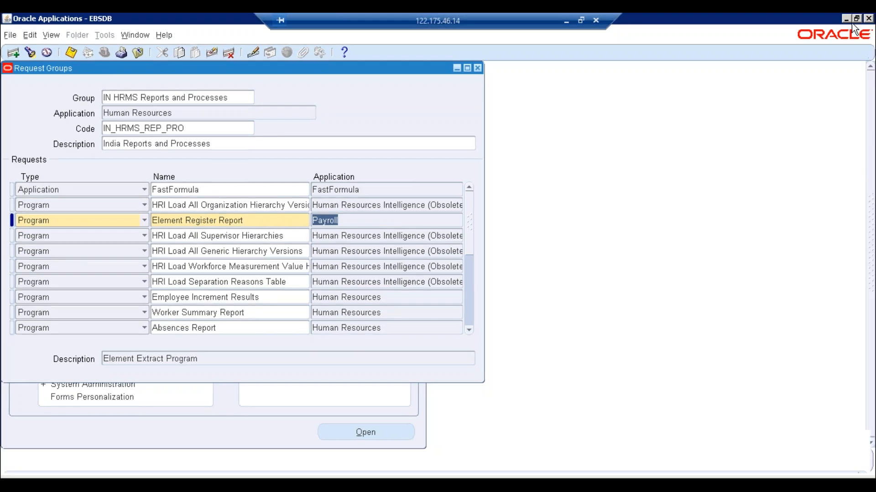
click(248, 221)
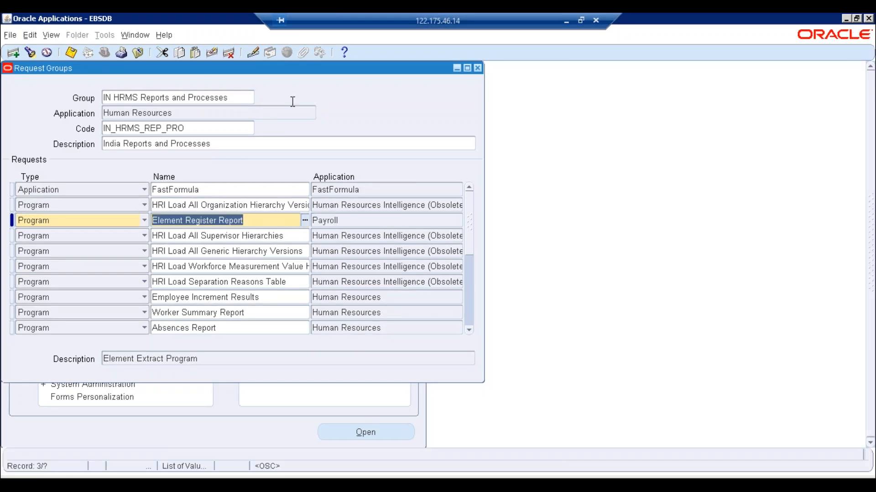
click(477, 68)
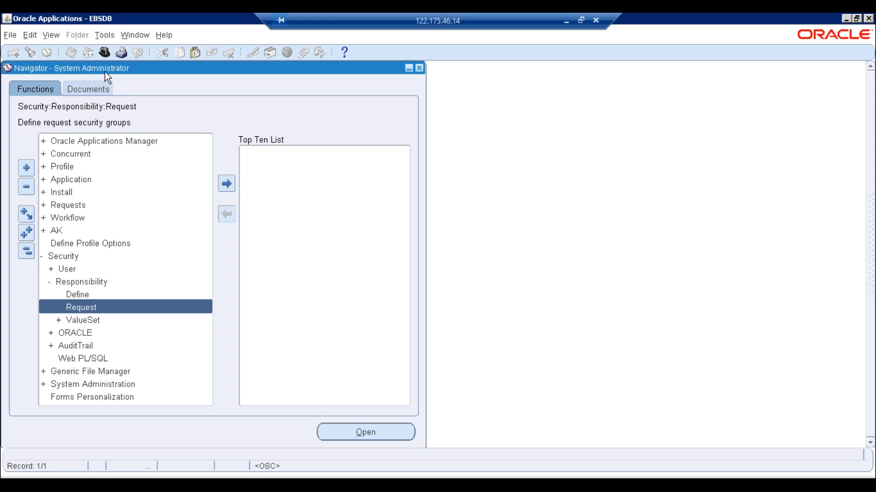
- Switch to the HR ETREE CONSULTANT responsibility and start a new single request
click(104, 53)
double_click(54, 269)
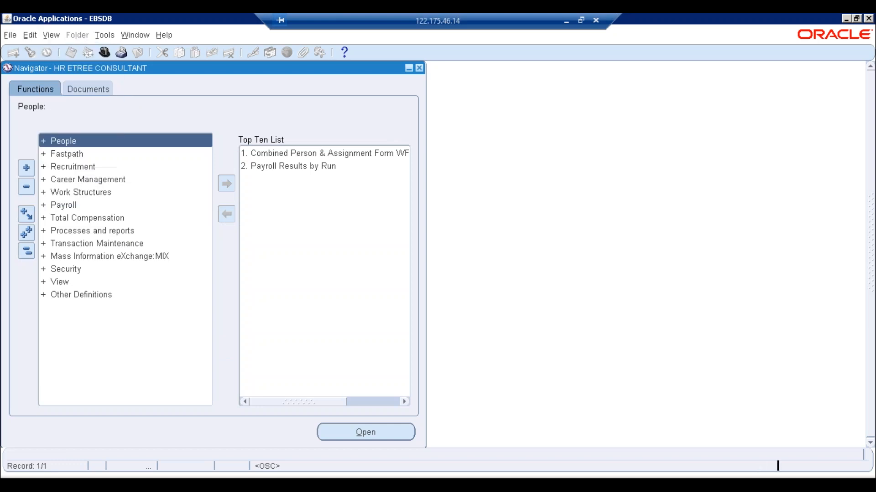
key(alt+v)
key(r)
key(alt+n)
key(Return)
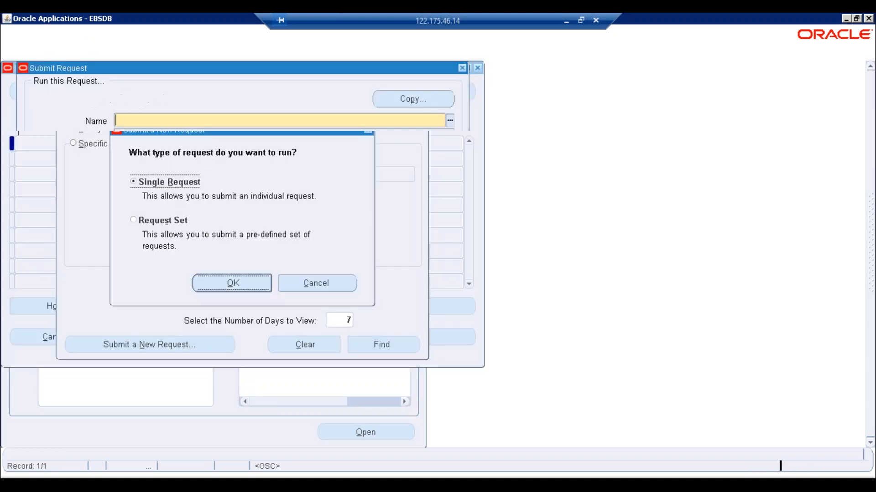
- Choose Element Register Report as the request to run
text(ele)
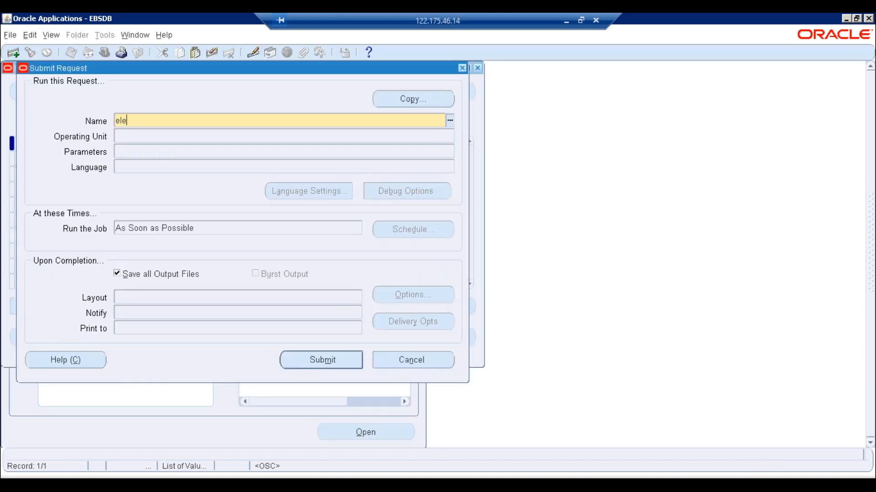
key(Tab)
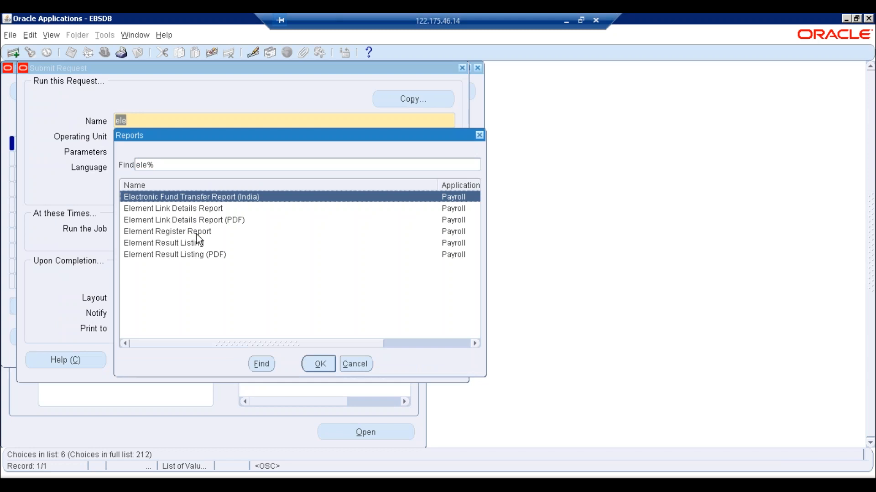
click(196, 233)
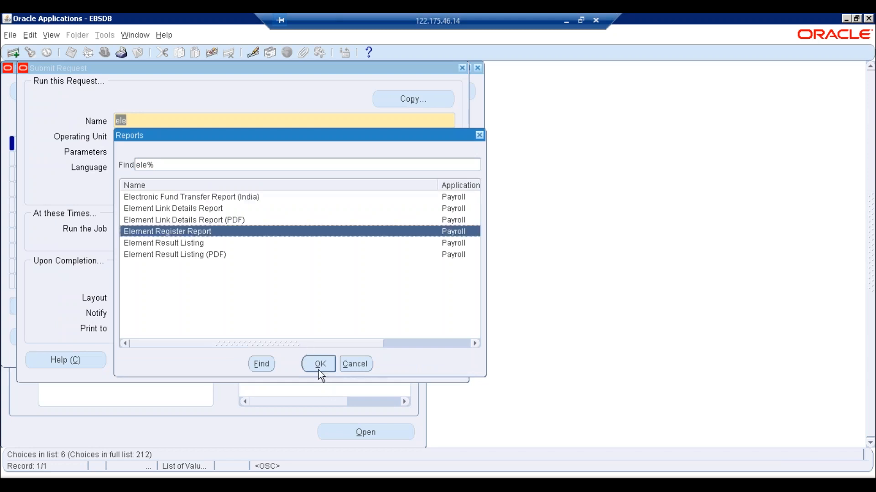
click(318, 370)
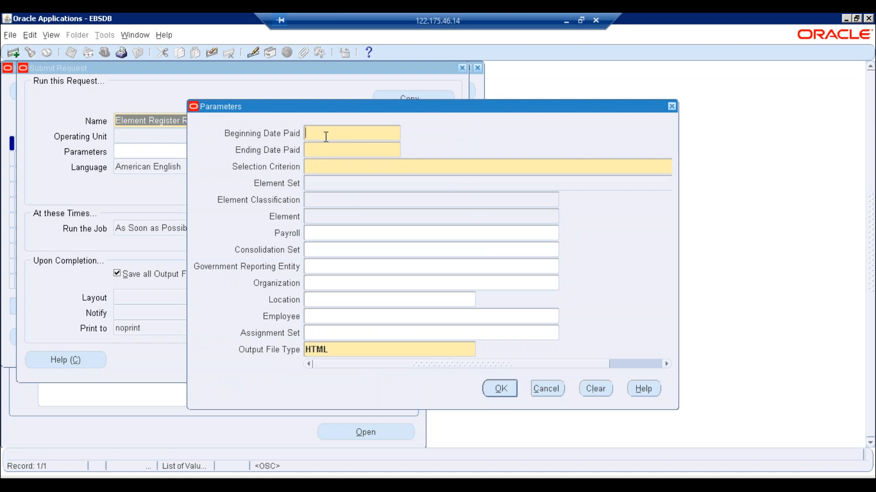
- Enter Beginning Date Paid 01-NOV-2019 and Ending Date Paid 30-NOV-2019
text(01-NOV-)
text(2019)
key(Tab)
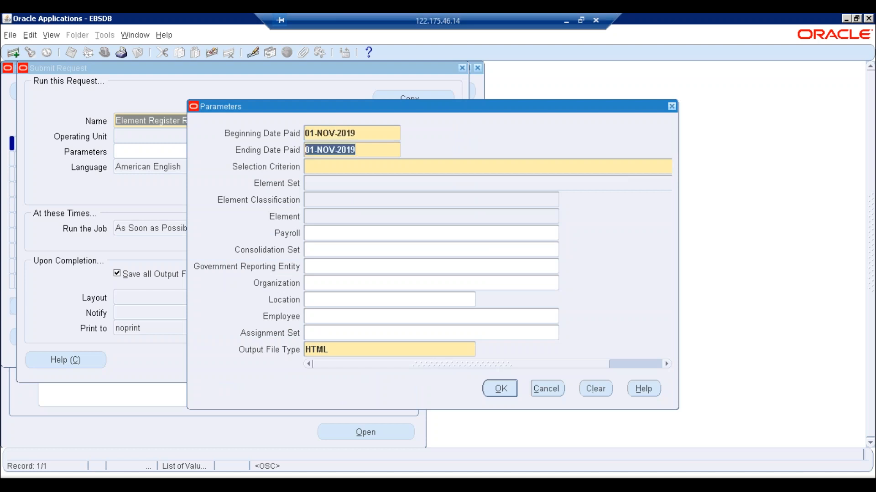
key(BackSpace)
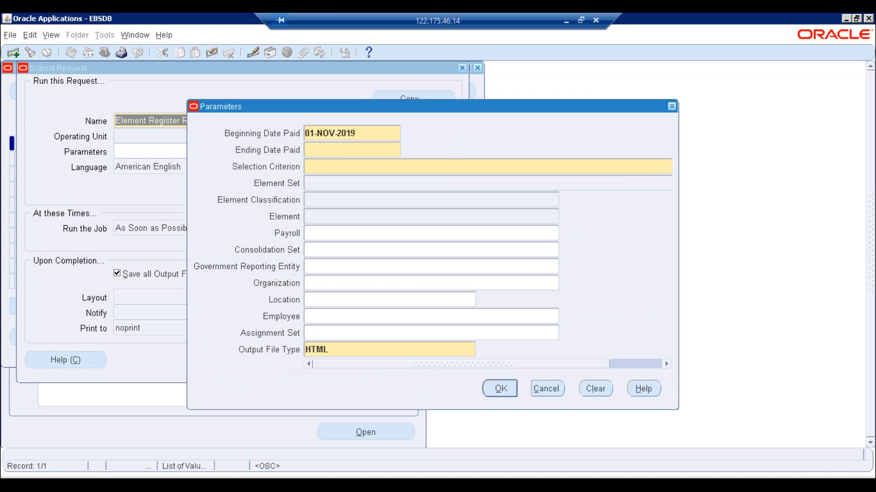
text(30-NOV-2)
text(019)
key(Tab)
click(370, 150)
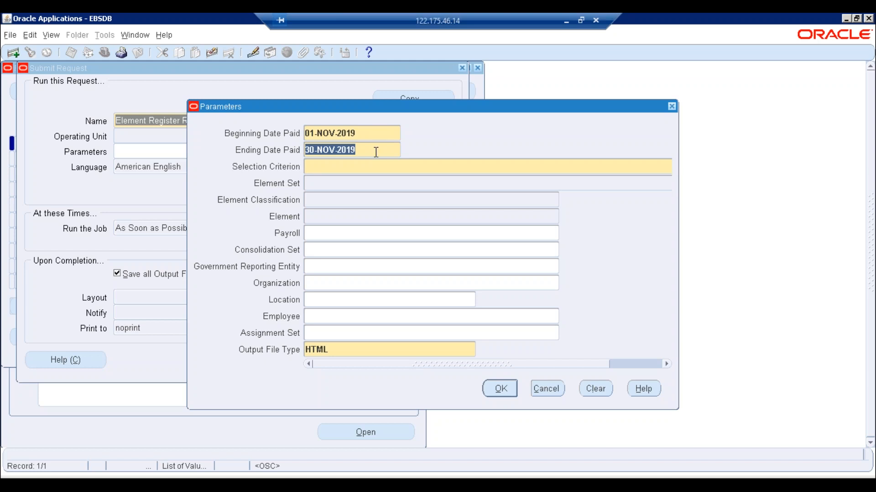
- Set the Selection Criterion to Element Classification after previewing the Element Name and Element Set options
click(368, 167)
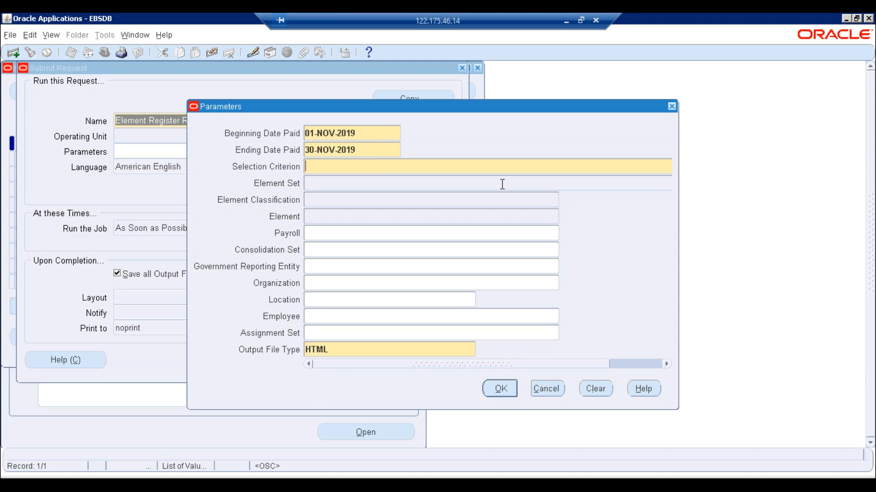
key(ctrl+l)
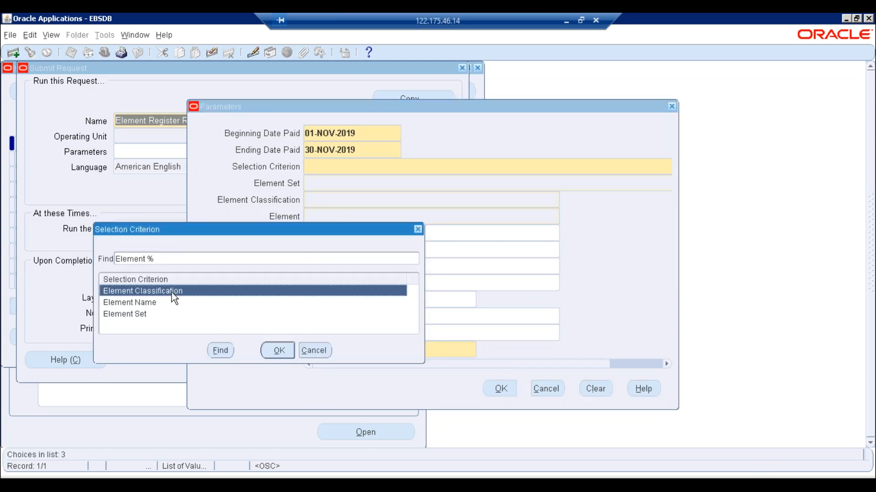
click(143, 304)
click(133, 316)
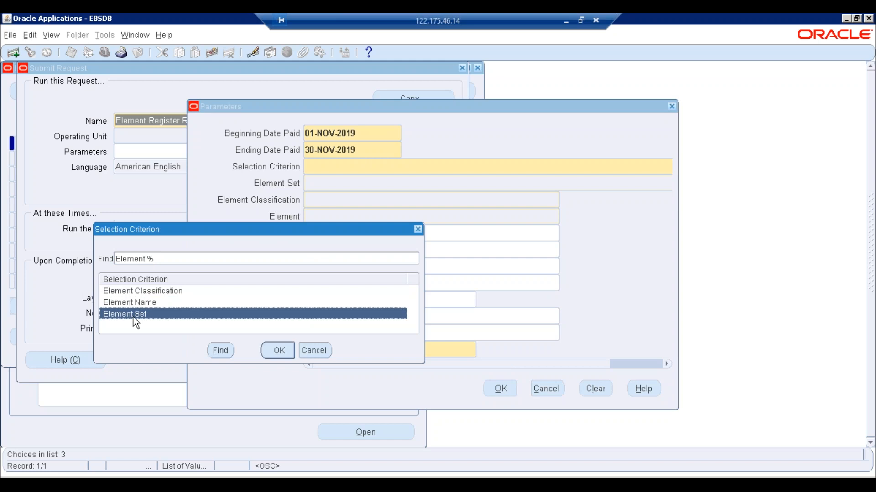
click(136, 291)
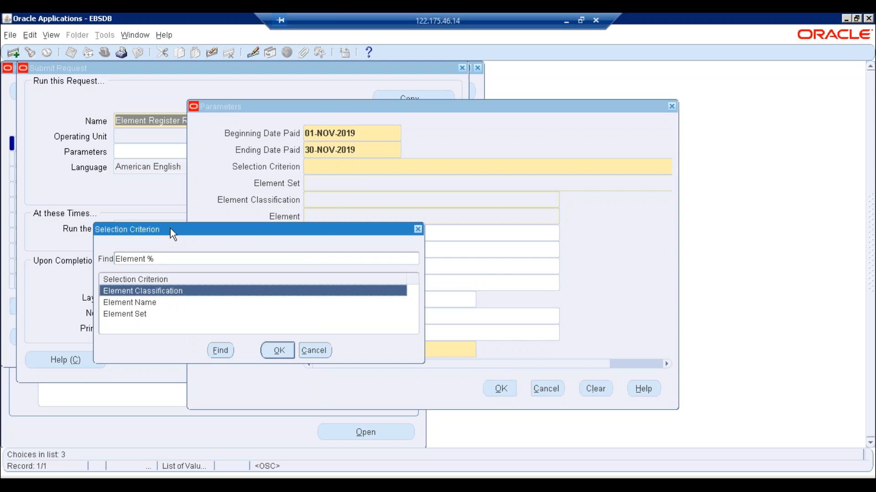
drag(170, 229, 617, 154)
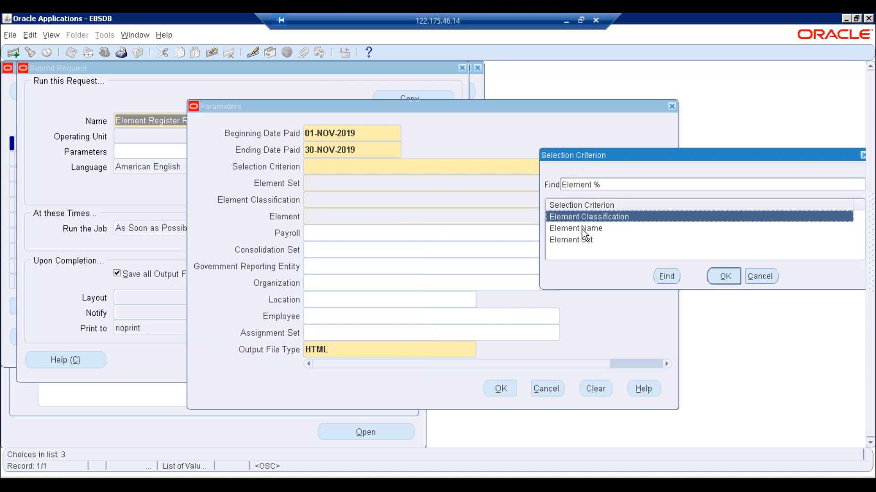
click(584, 229)
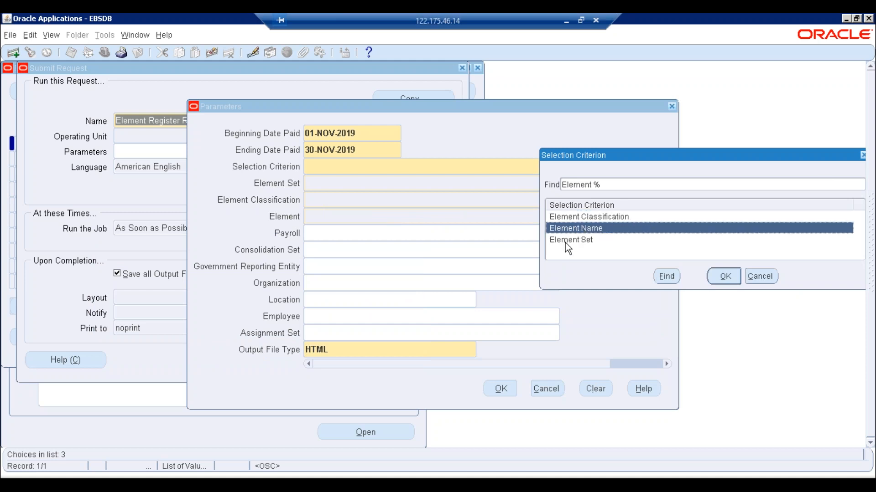
click(565, 242)
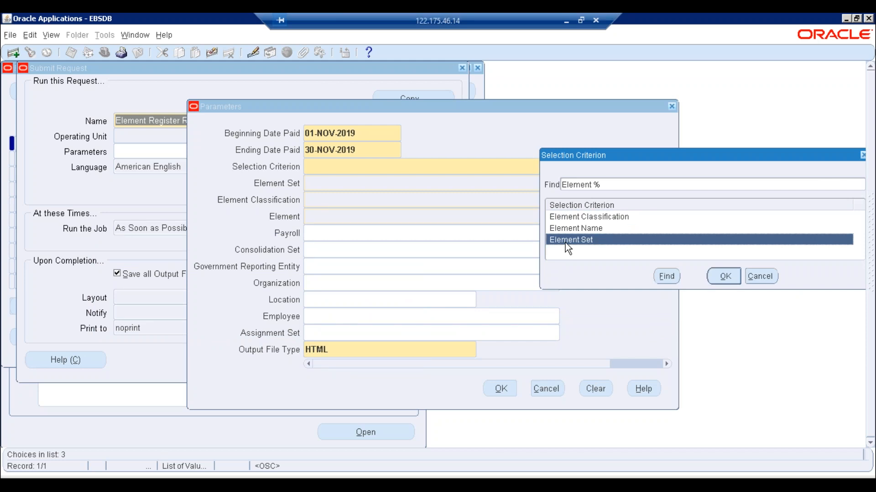
click(601, 217)
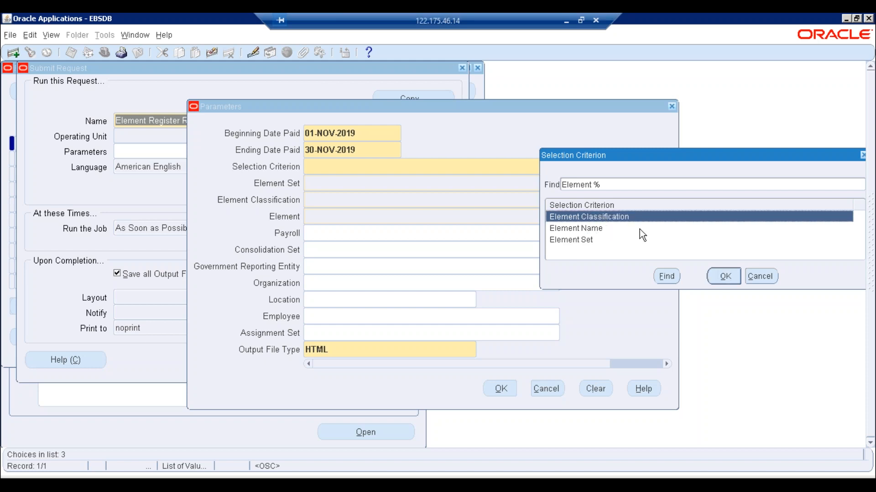
click(725, 275)
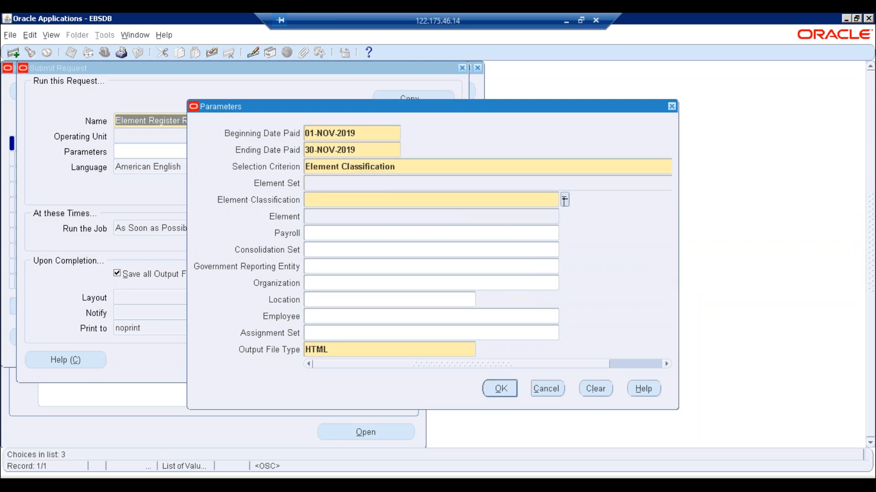
- Browse the element classification list, close it without choosing, and return to Selection Criterion
key(ctrl+l)
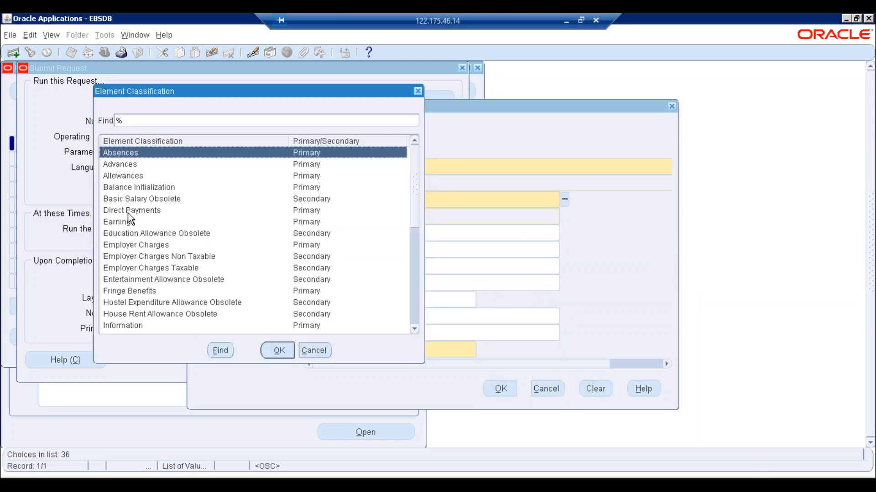
click(130, 223)
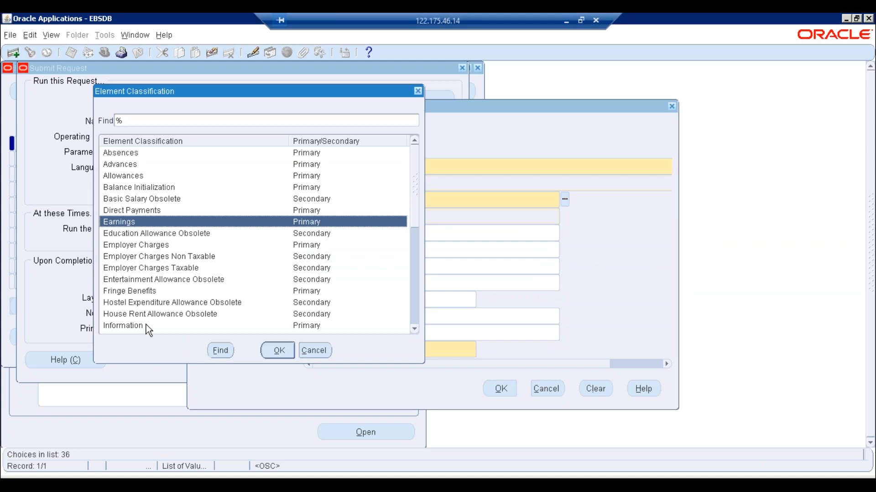
drag(415, 186, 414, 332)
click(305, 346)
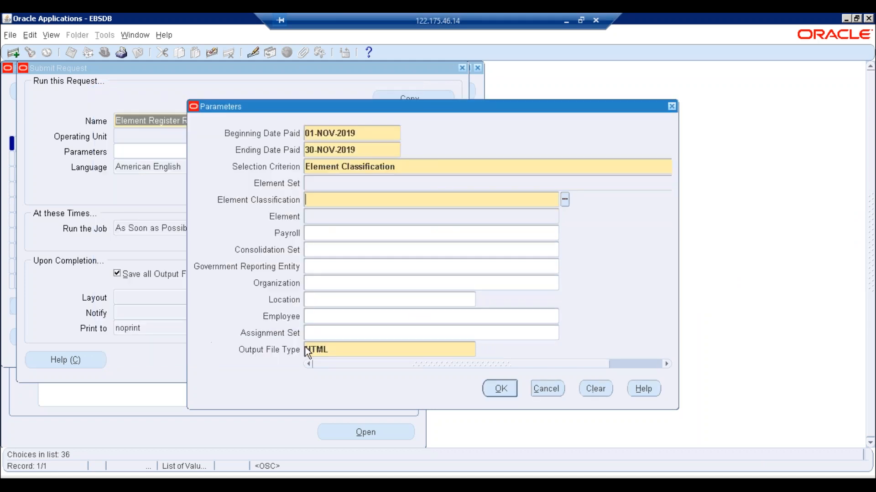
click(415, 170)
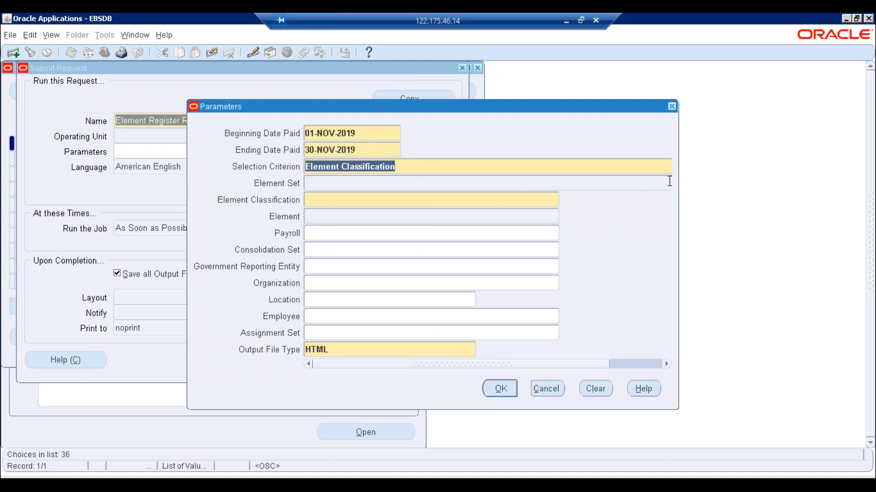
- Try Element Name as the criterion, search the element list for 'etREE', then cancel
key(ctrl+l)
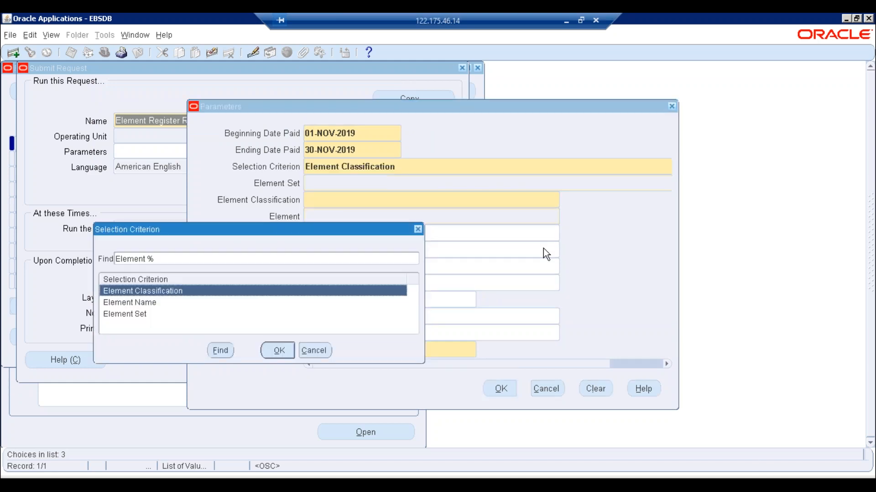
double_click(143, 302)
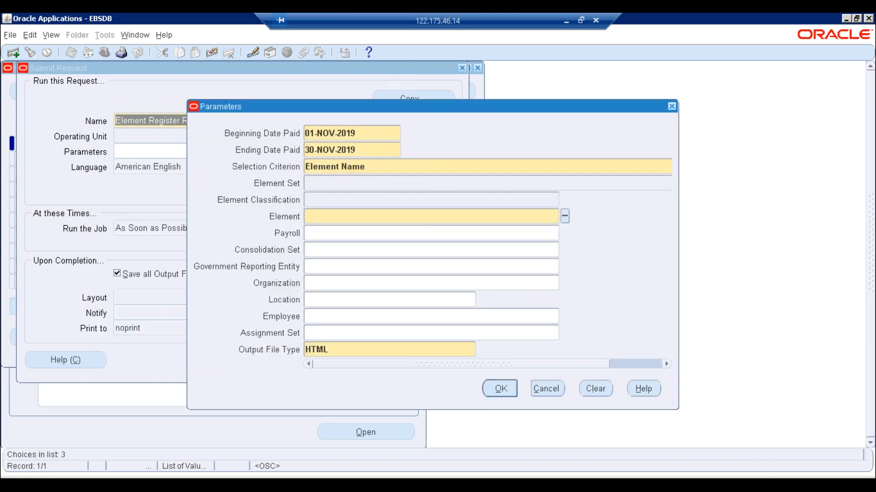
click(565, 217)
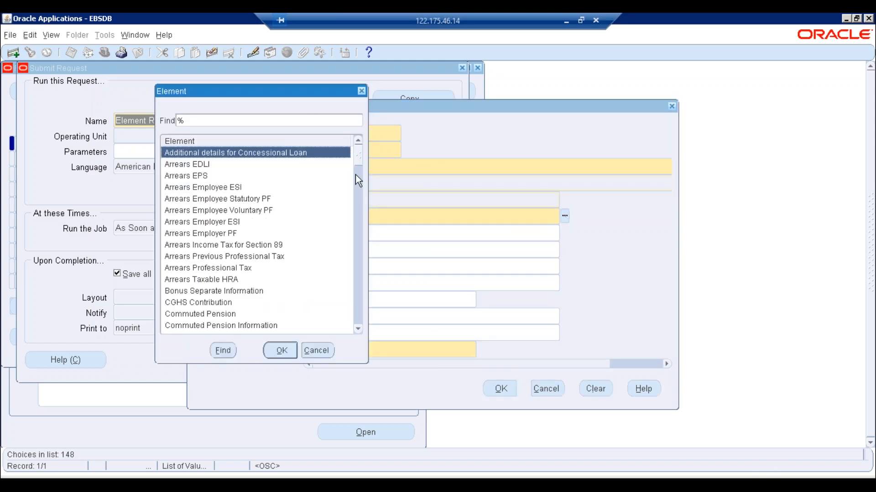
text(etREE)
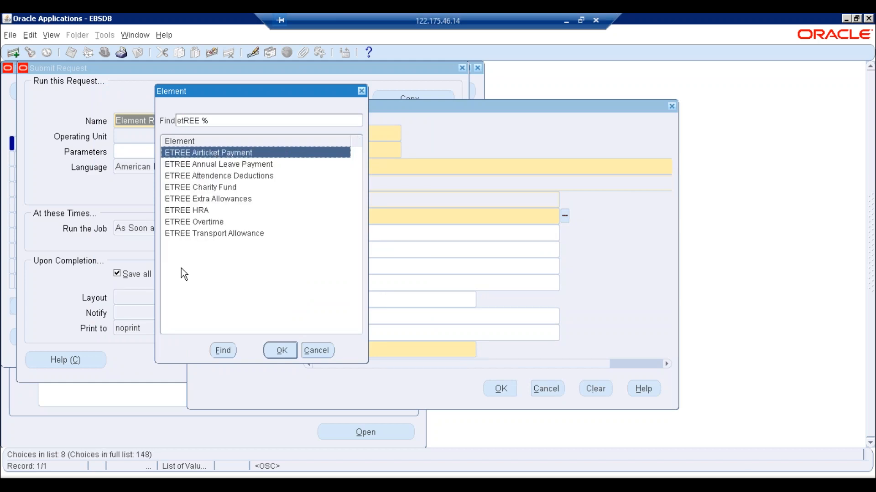
click(320, 351)
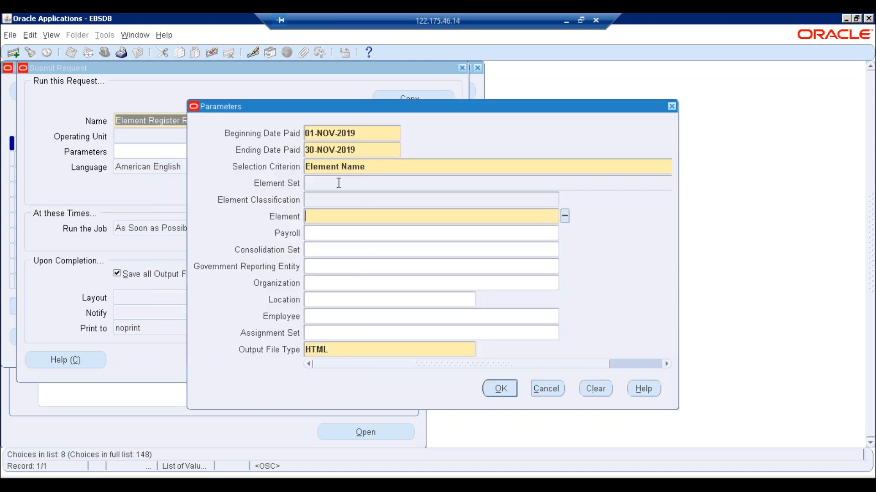
click(373, 170)
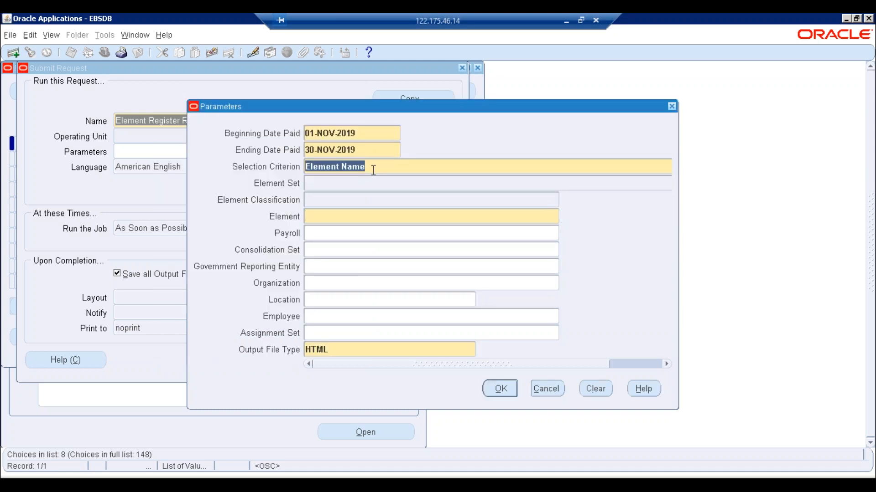
- Switch the criterion to Element Set, dismiss the no-entries error, and reopen the criterion choices
key(ctrl+l)
double_click(125, 317)
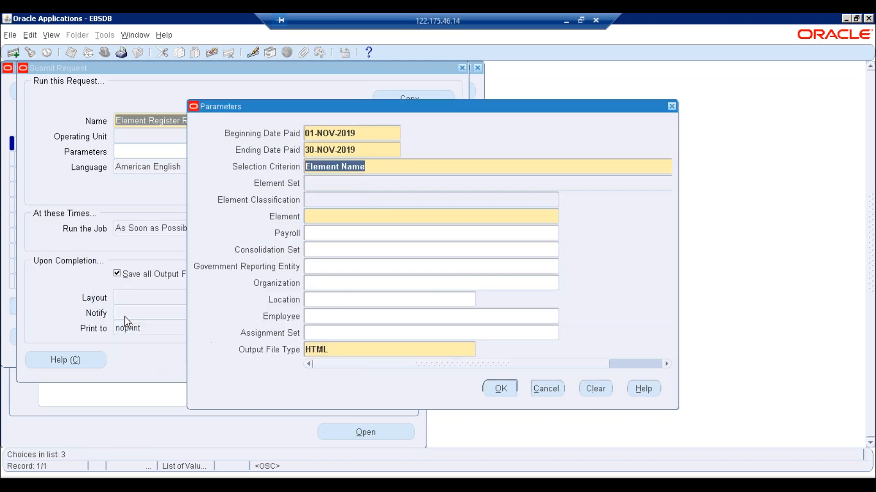
key(ctrl+l)
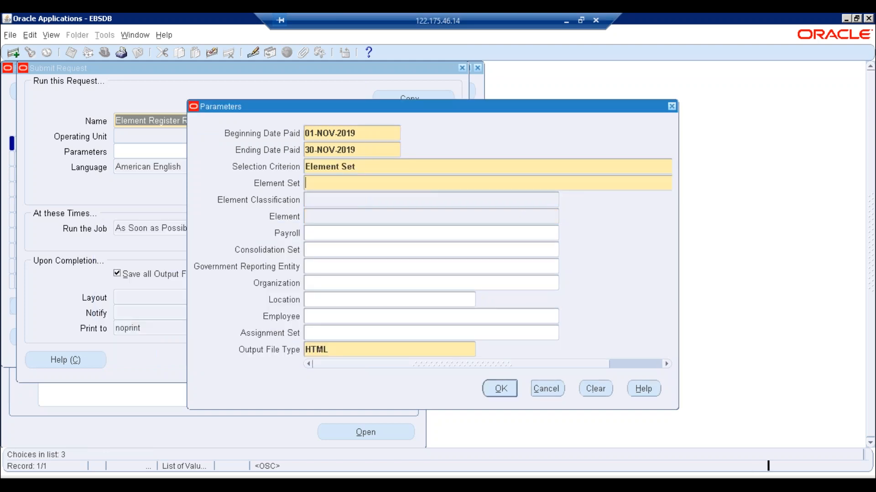
click(419, 280)
click(375, 154)
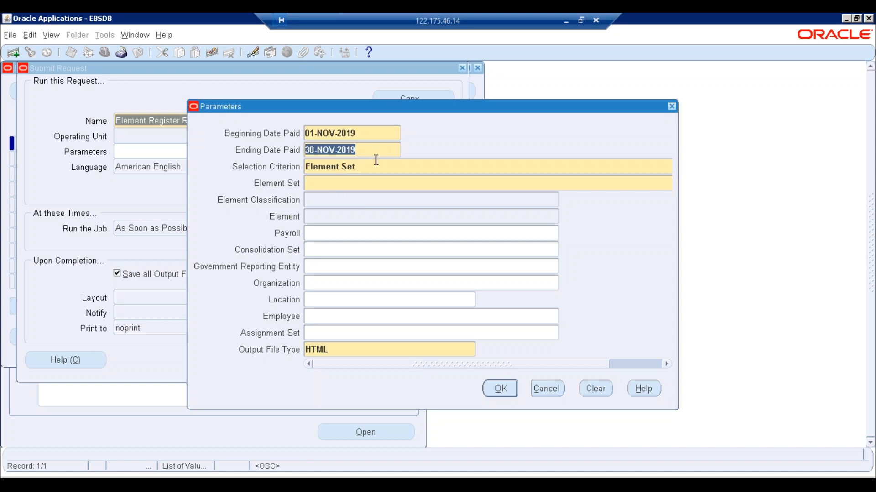
click(372, 172)
key(ctrl+l)
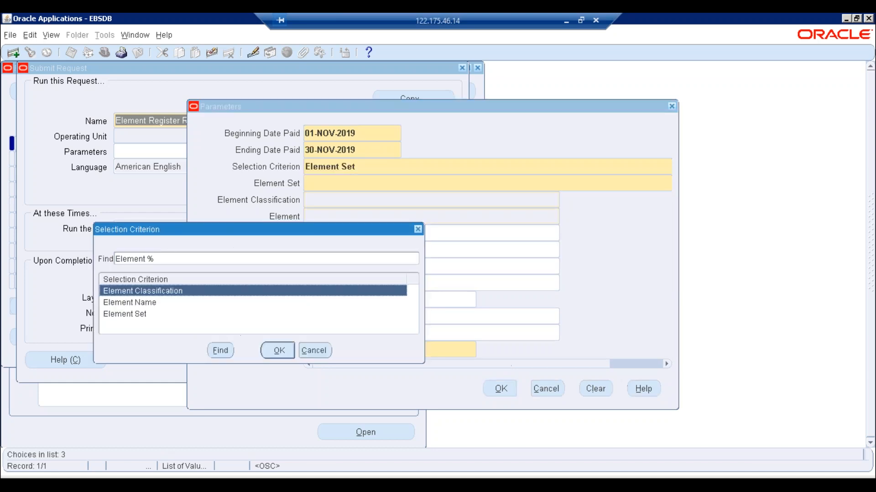
- Use Element Classification Earnings as the criterion and ETREE Employees as the payroll
click(278, 352)
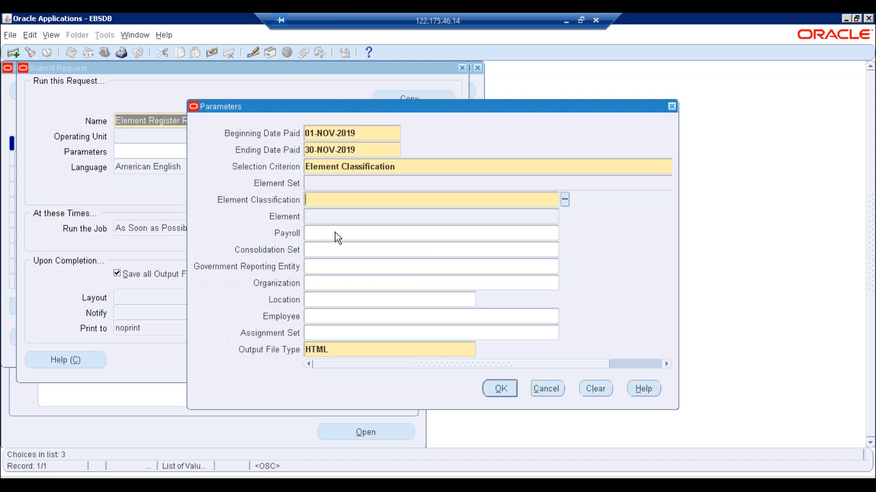
key(ctrl+l)
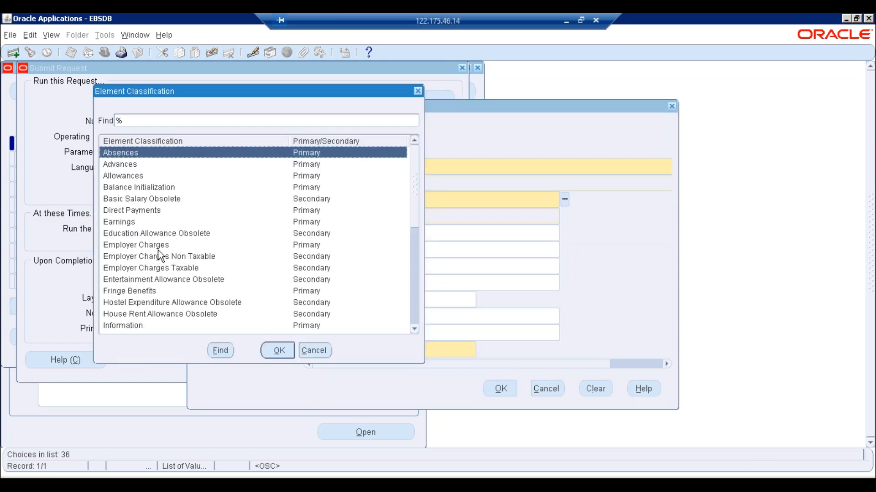
click(118, 223)
double_click(118, 223)
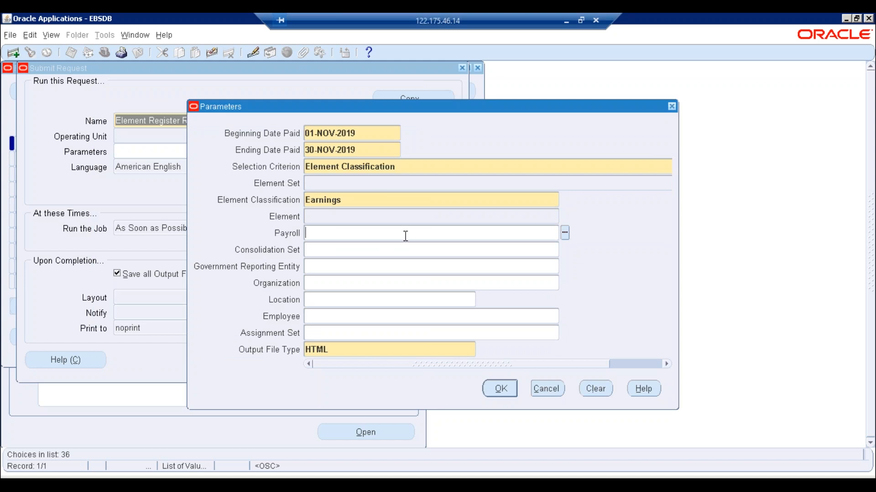
click(364, 203)
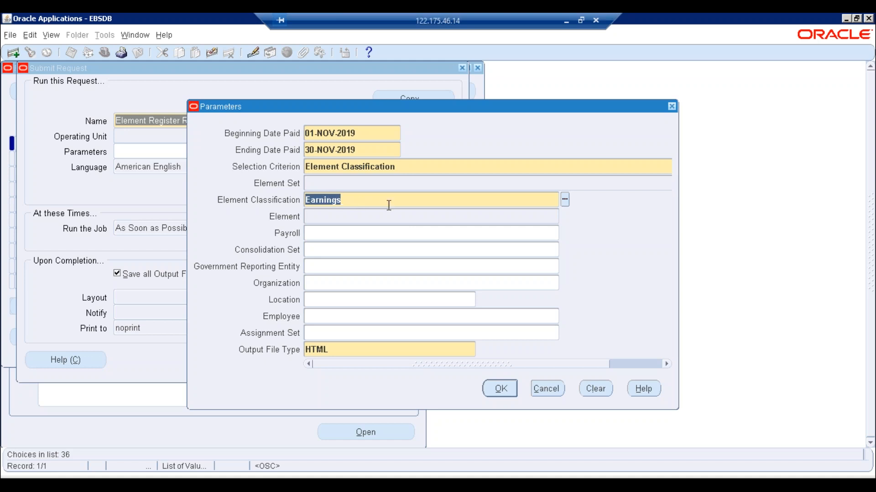
click(333, 235)
click(564, 233)
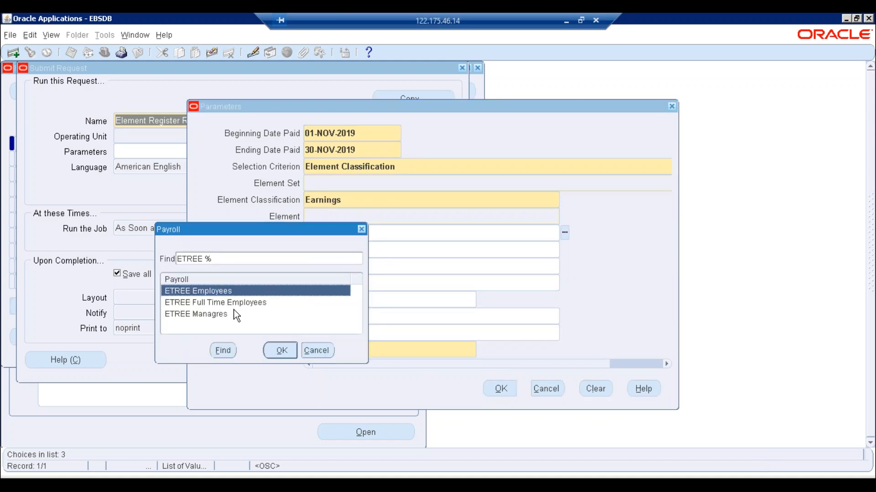
click(279, 350)
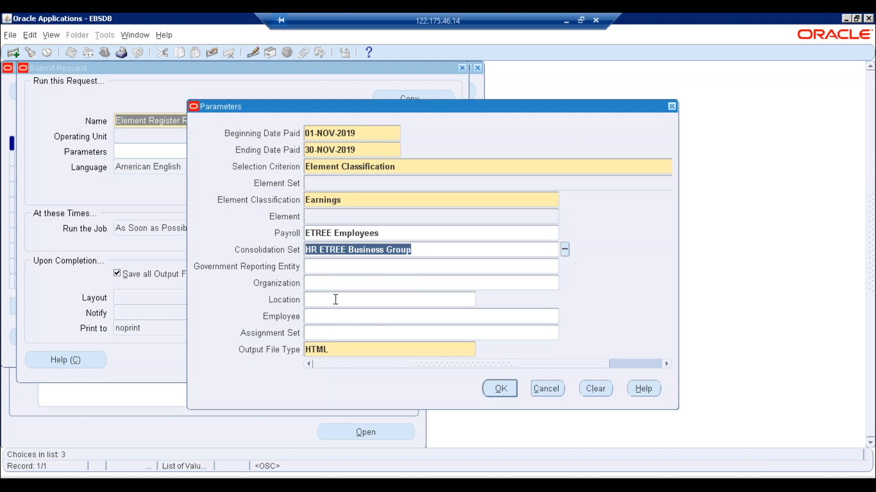
- Clear the Assignment Set, keep HTML as the output file type, and confirm the parameters
click(333, 316)
click(325, 330)
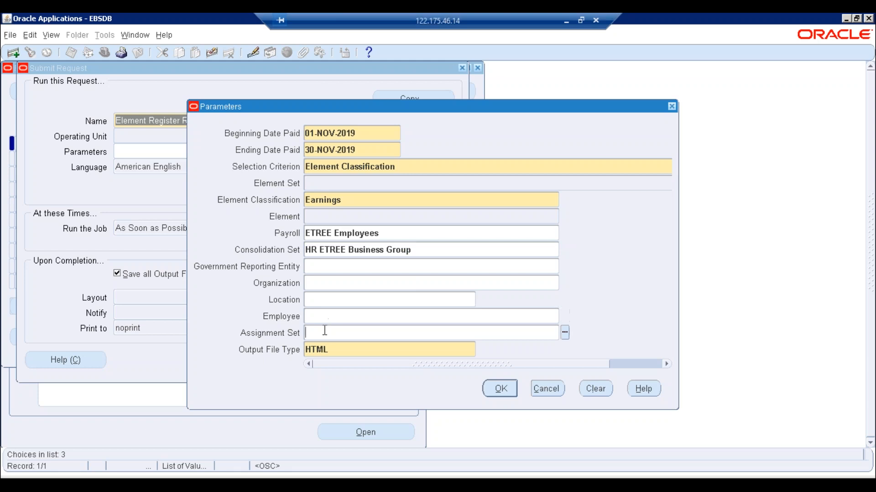
click(565, 332)
click(405, 332)
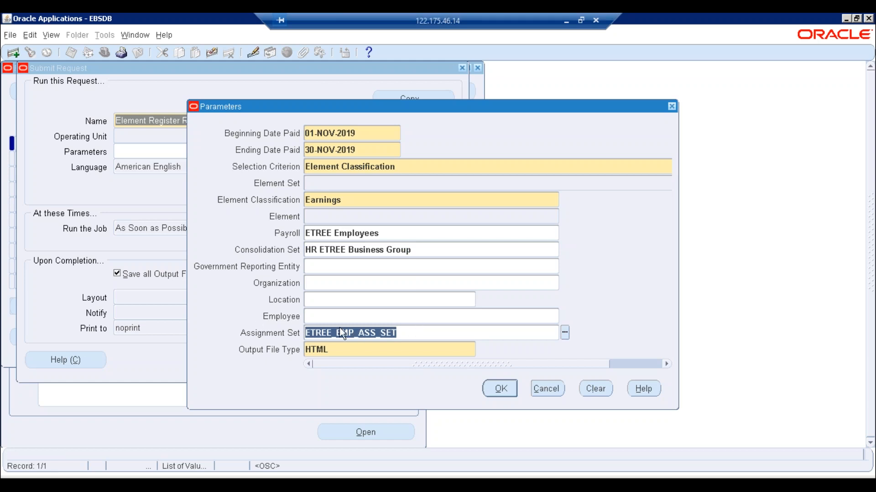
key(Delete)
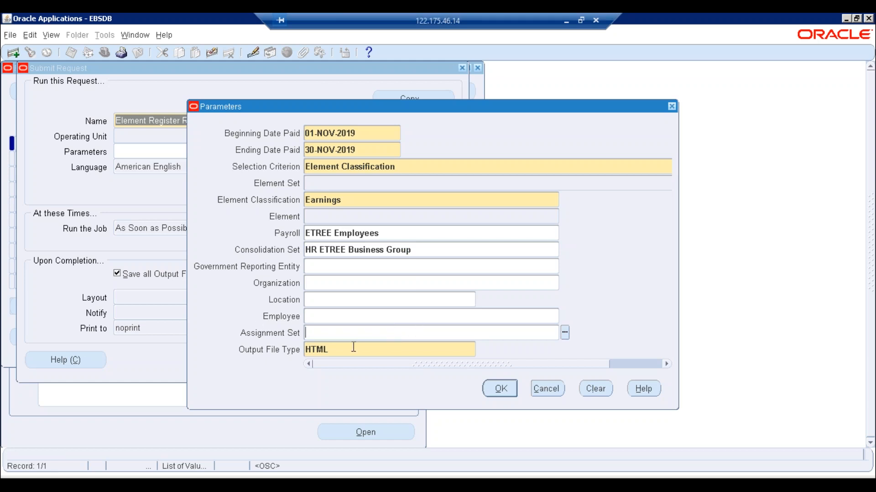
click(354, 349)
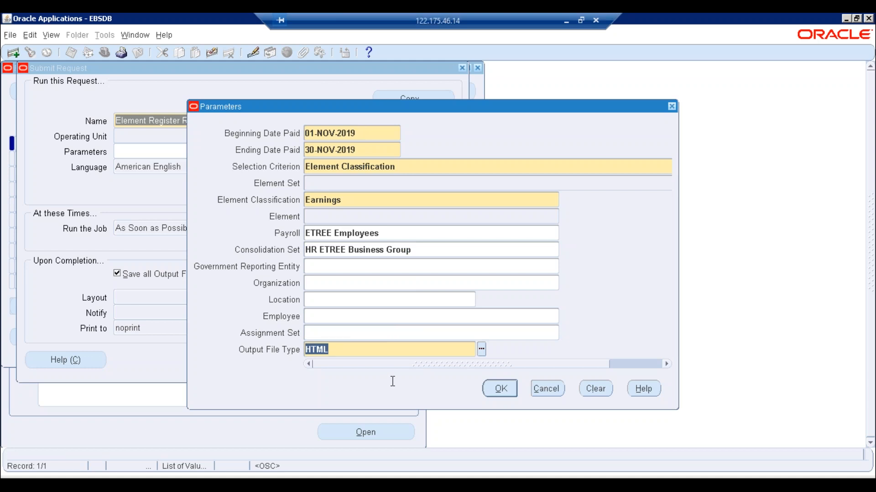
click(482, 350)
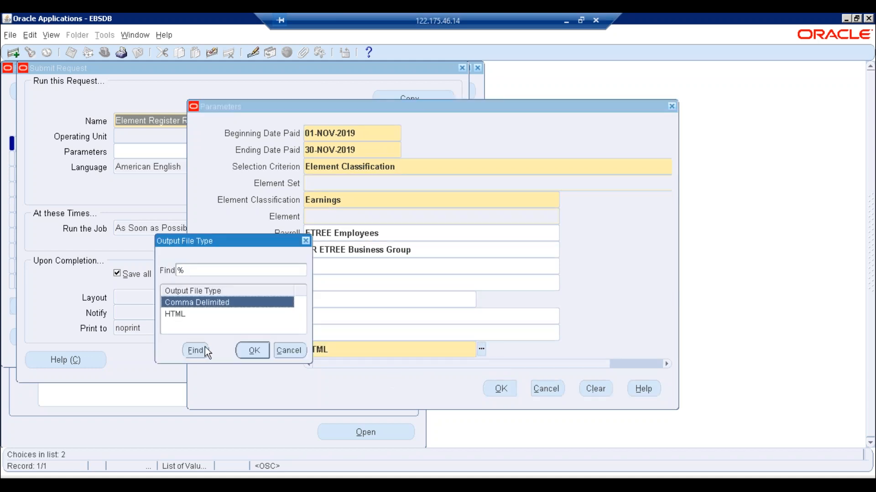
double_click(177, 316)
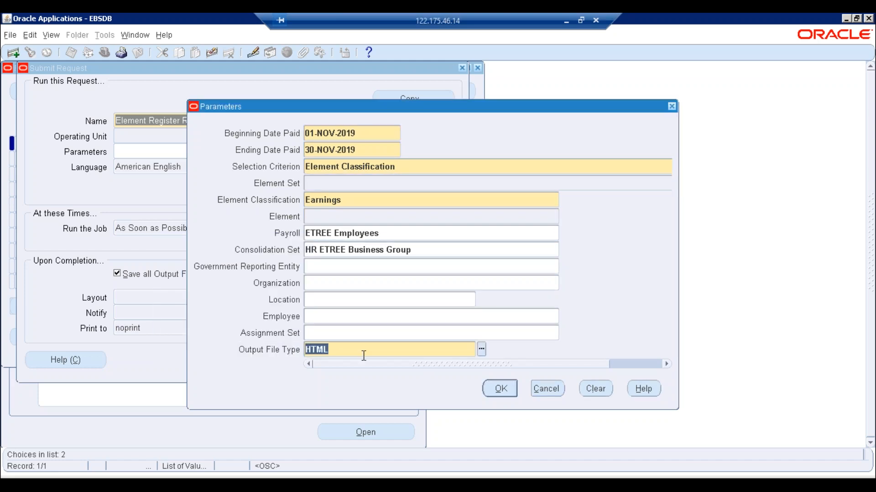
click(500, 391)
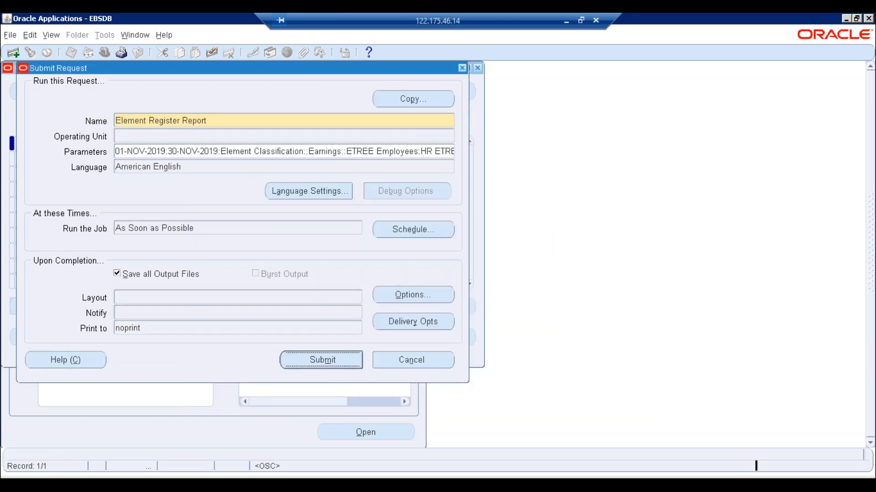
- Submit the Element Register Report with no further requests, refresh until Completed, and view its output
key(Return)
click(477, 294)
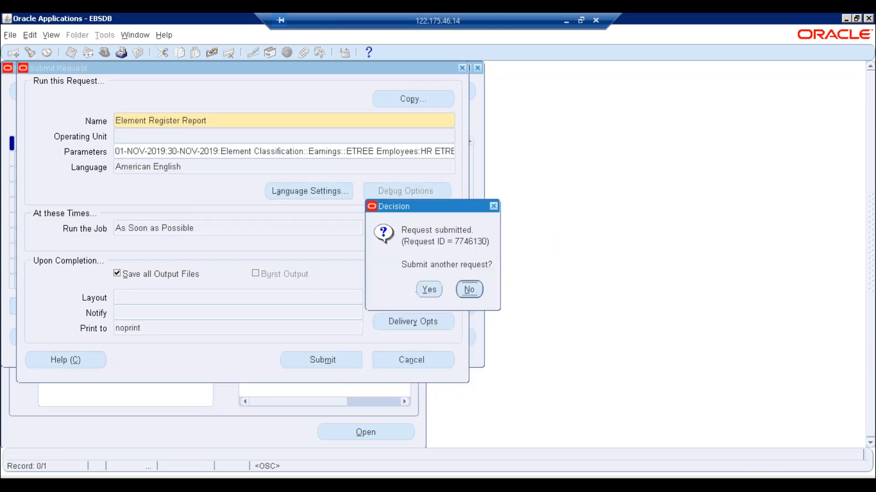
click(379, 345)
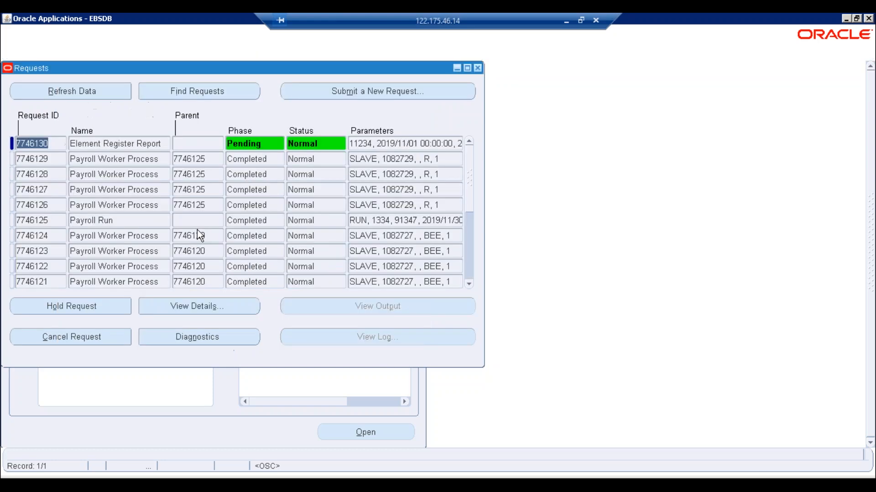
click(76, 93)
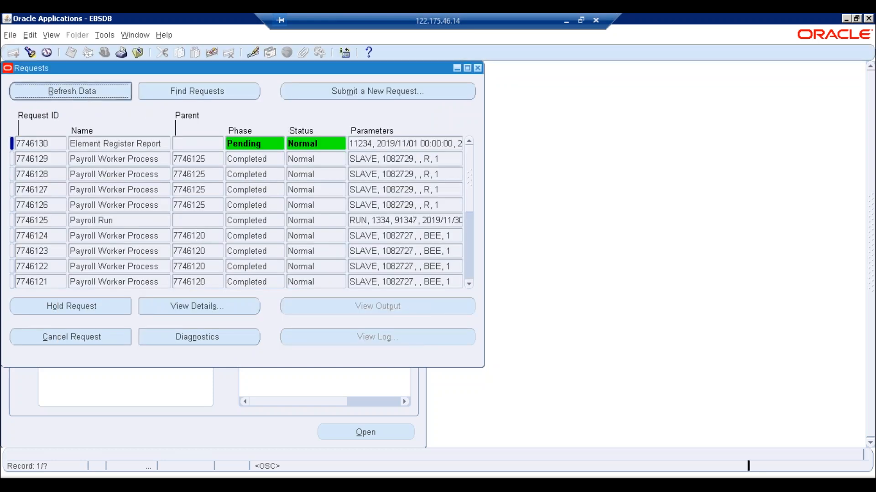
click(77, 93)
click(76, 93)
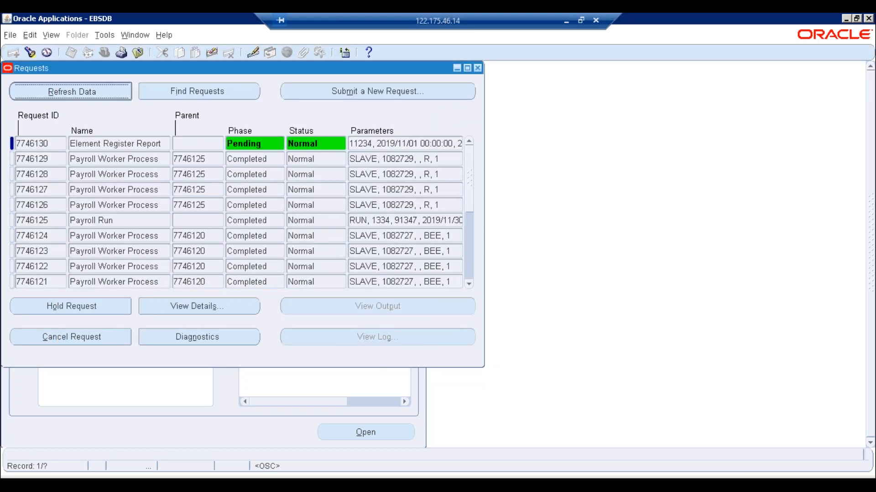
click(84, 93)
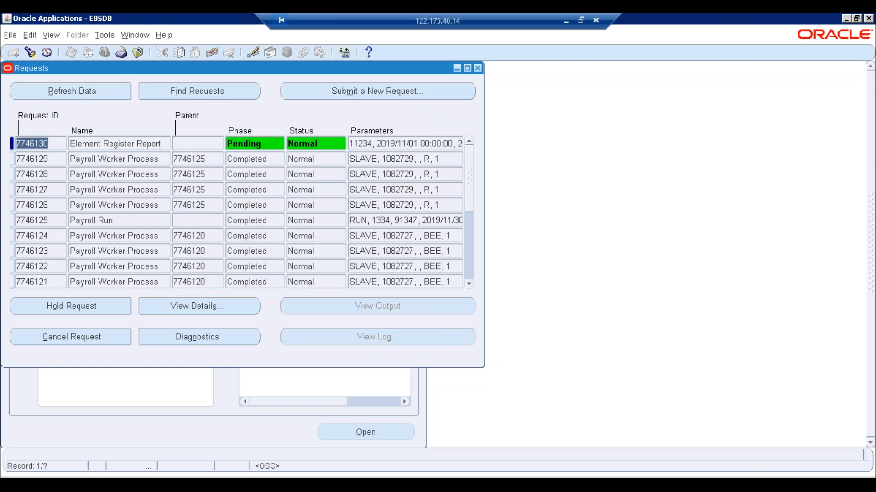
click(84, 93)
click(83, 94)
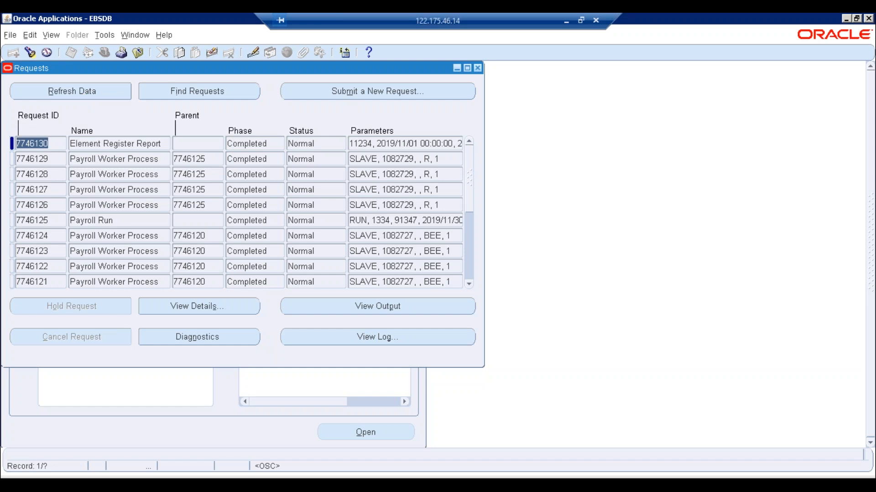
click(353, 305)
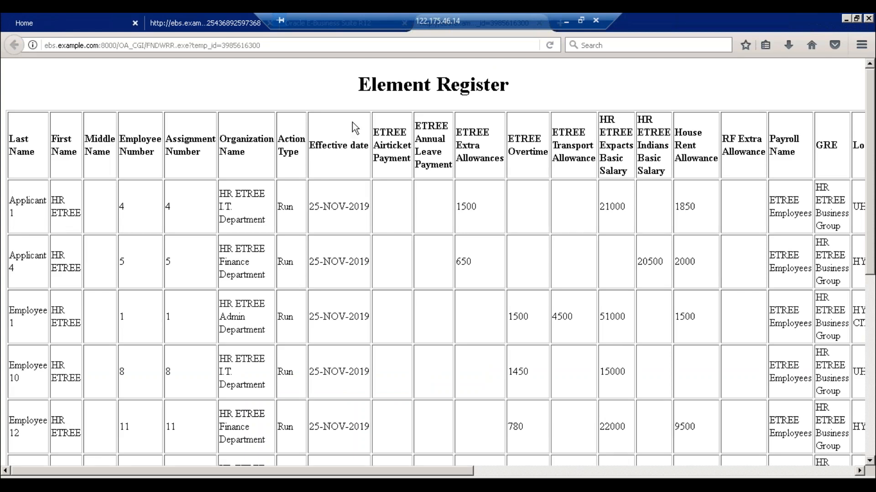
- Search the Start menu for 'EX' and launch Microsoft Excel 2010
click(18, 475)
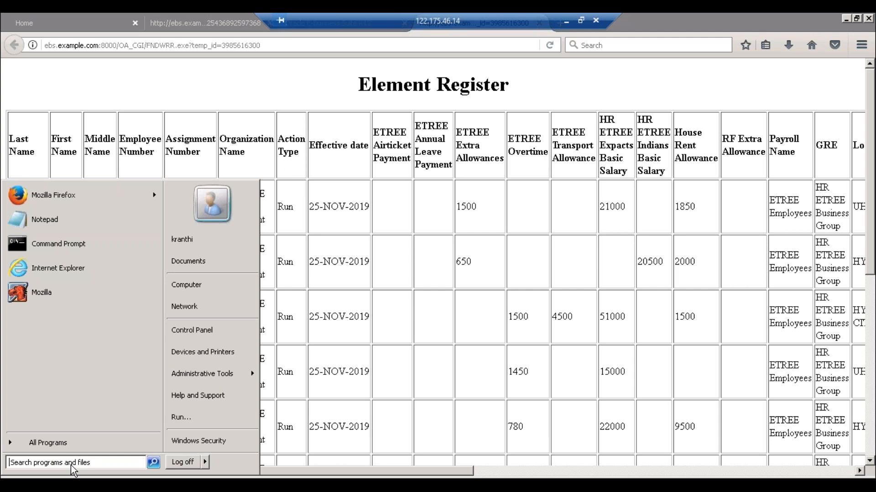
text(EX)
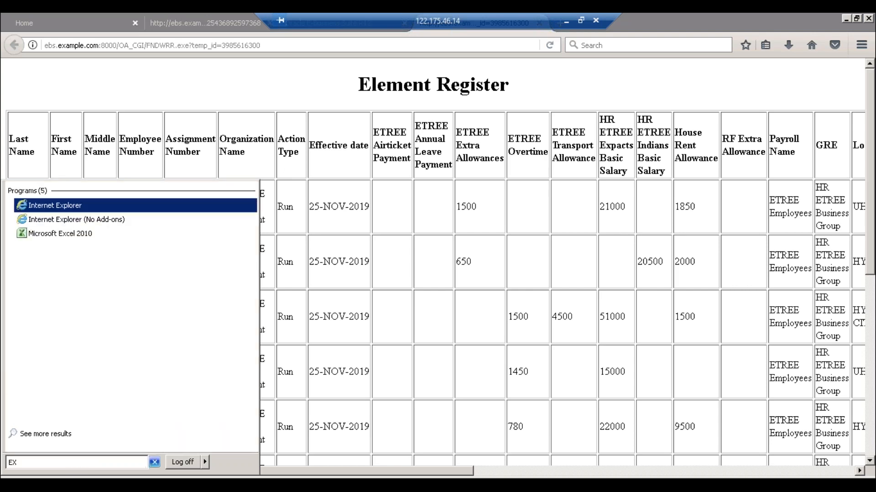
key(Down)
key(Down)
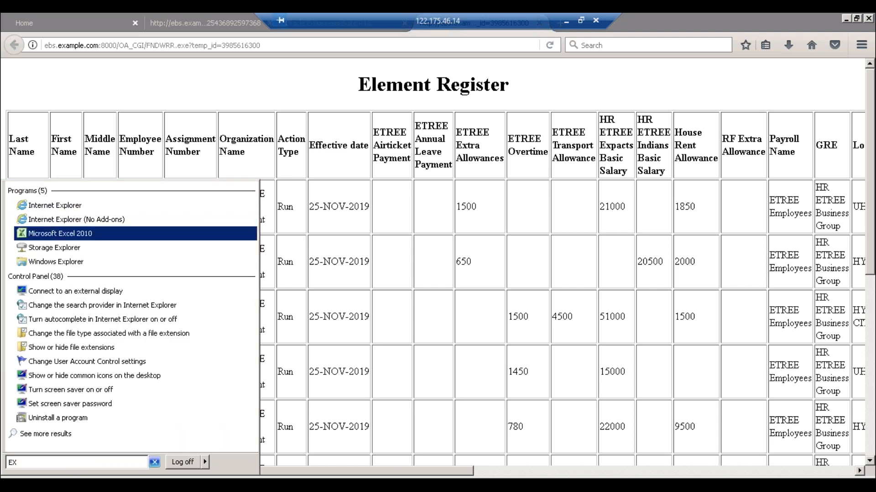
key(Return)
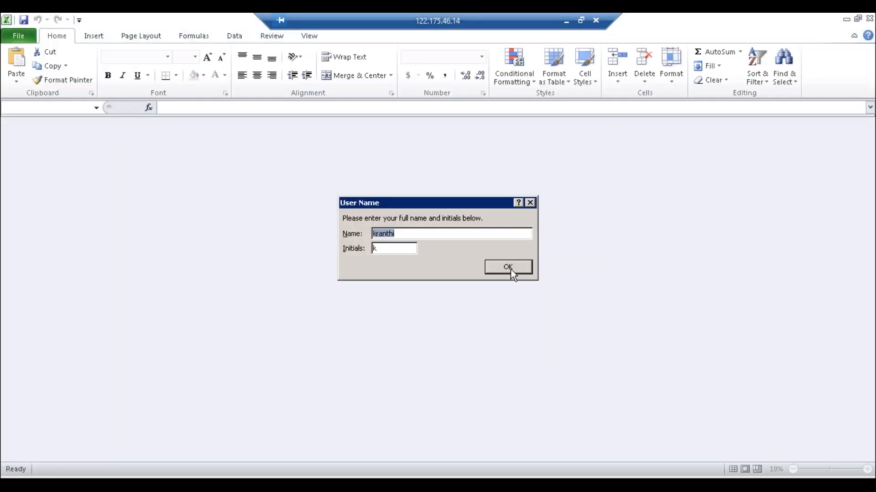
- Accept Excel's user name prompt and copy the entire Element Register page from Firefox
click(511, 270)
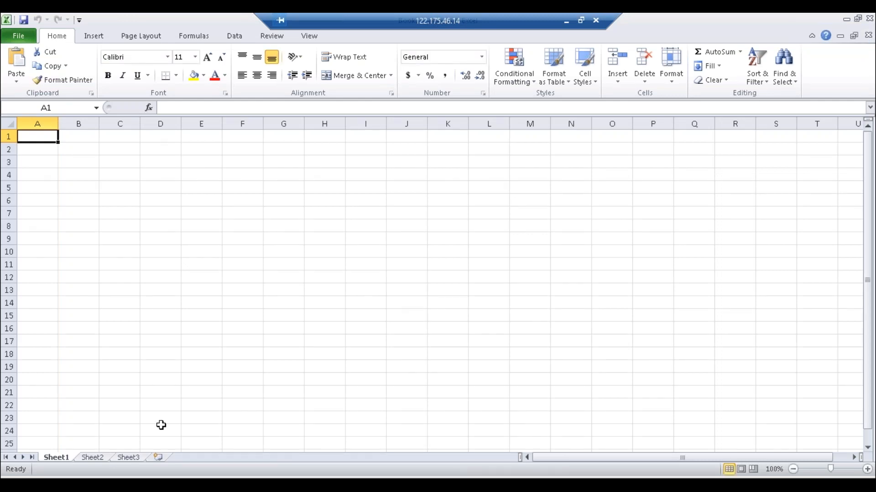
key(alt+Tab)
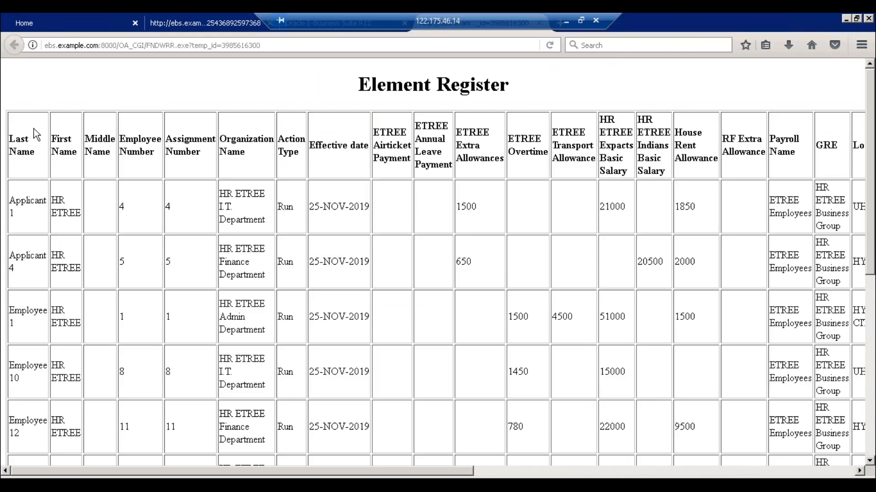
key(ctrl+a)
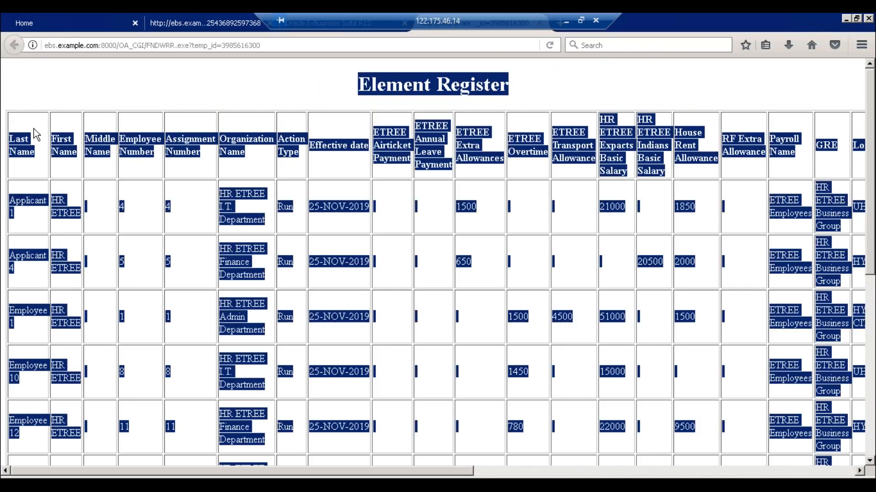
key(alt+Tab)
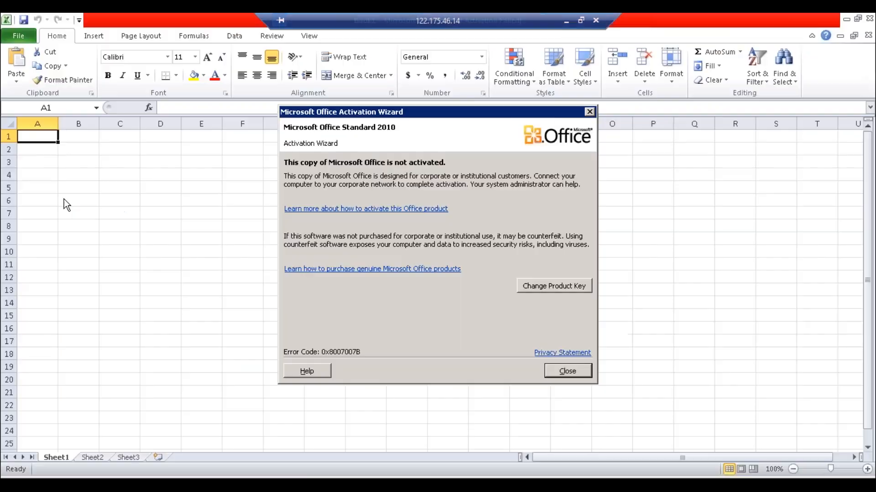
- Dismiss the Office activation notice and choose 'Don't make changes' for update settings
click(567, 371)
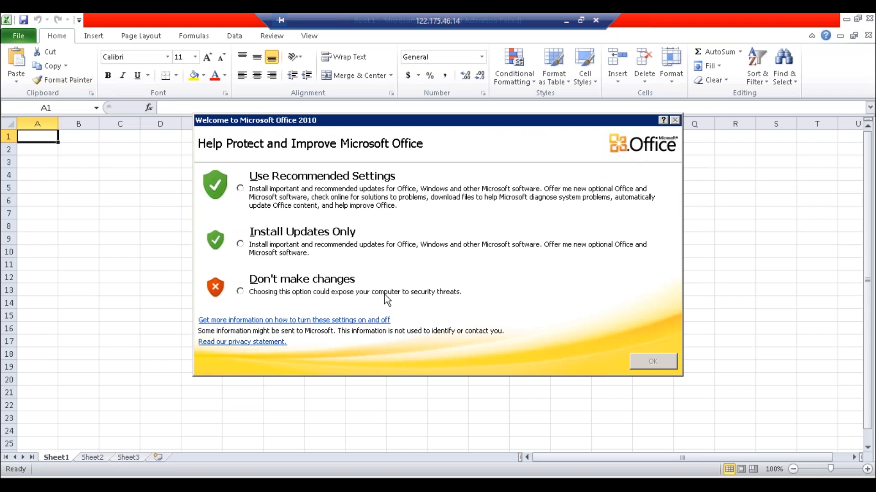
click(240, 292)
click(653, 361)
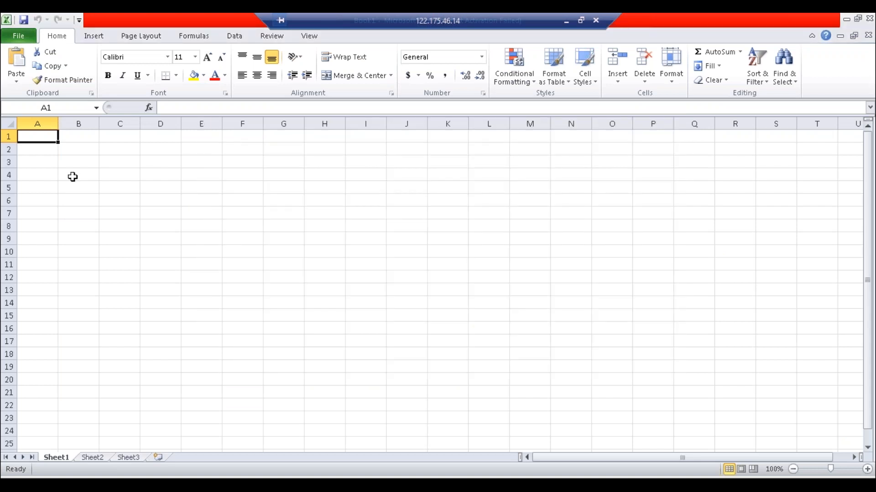
- Paste the copied Element Register report into cell A1 of the blank worksheet
click(44, 157)
key(ctrl+Home)
key(ctrl+v)
- Delete the title and blank rows, shorten all rows, and auto-fit every column width
click(9, 150)
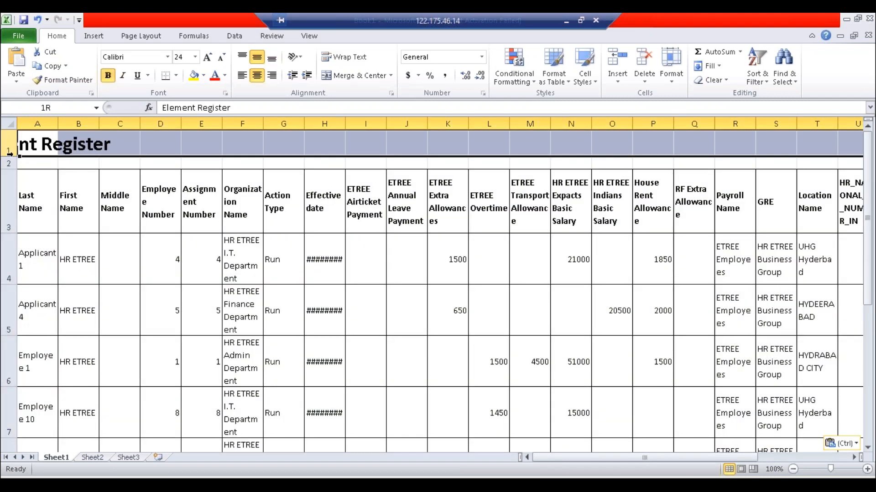
key(shift+Down)
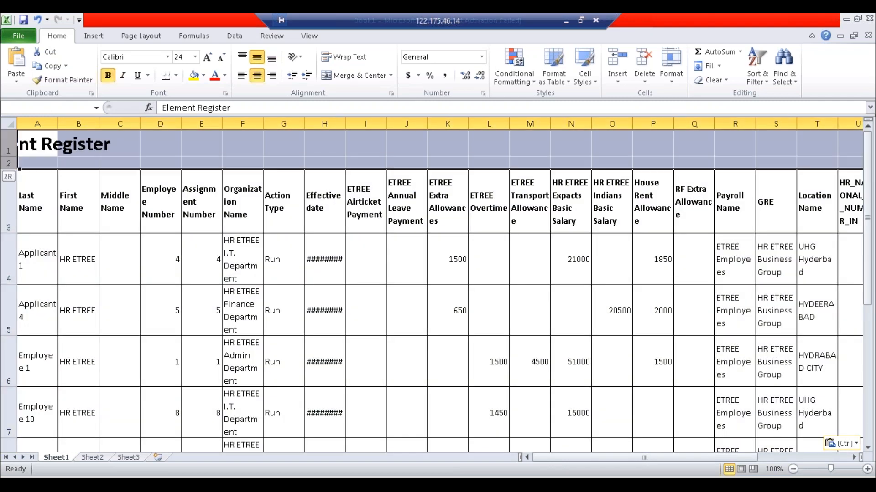
key(ctrl+minus)
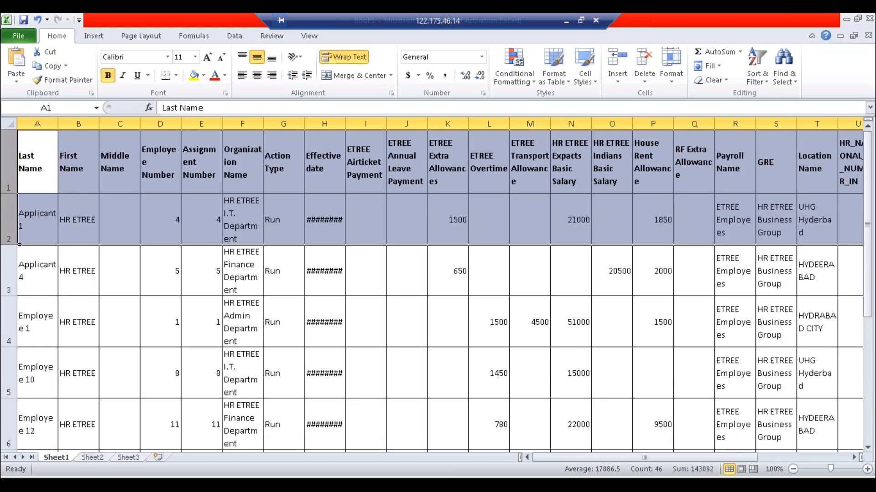
click(20, 133)
click(9, 124)
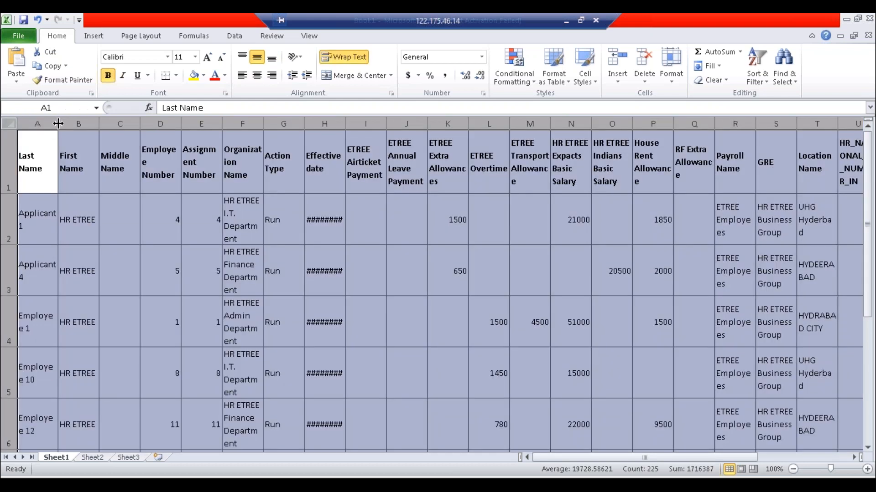
double_click(58, 124)
drag(13, 192, 11, 153)
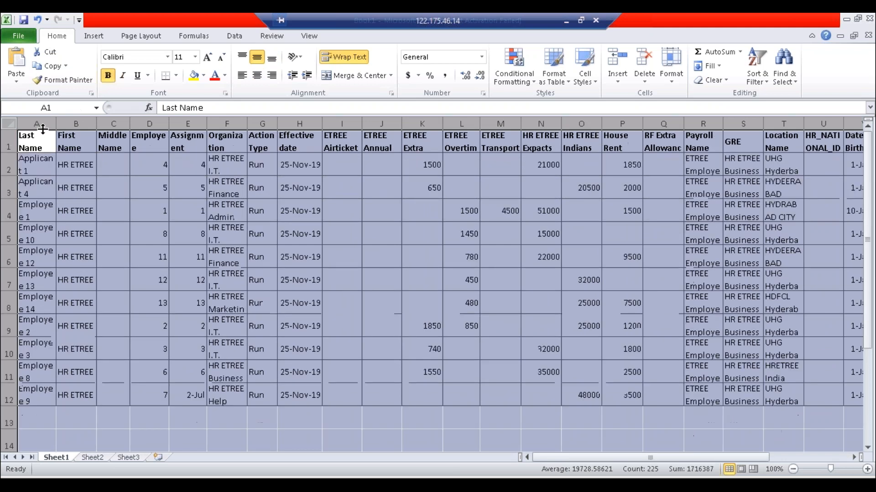
double_click(56, 124)
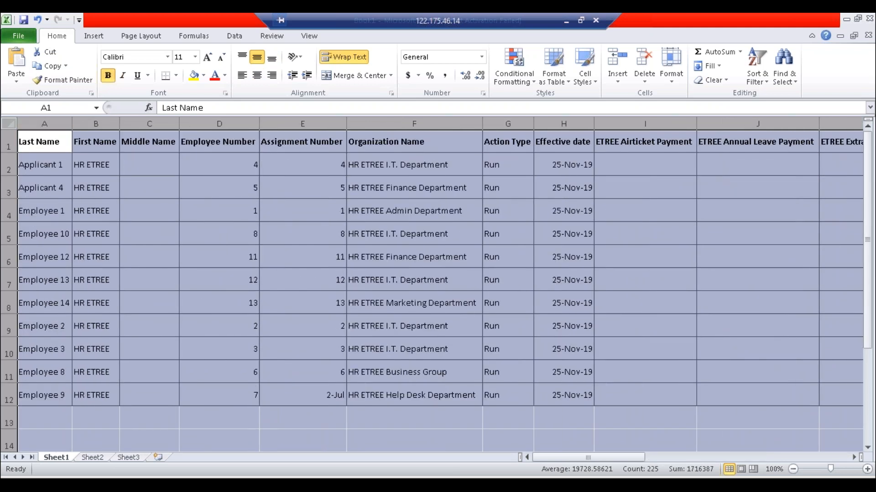
click(219, 280)
- Rename Sheet1 to 'Earnings'
right_click(63, 458)
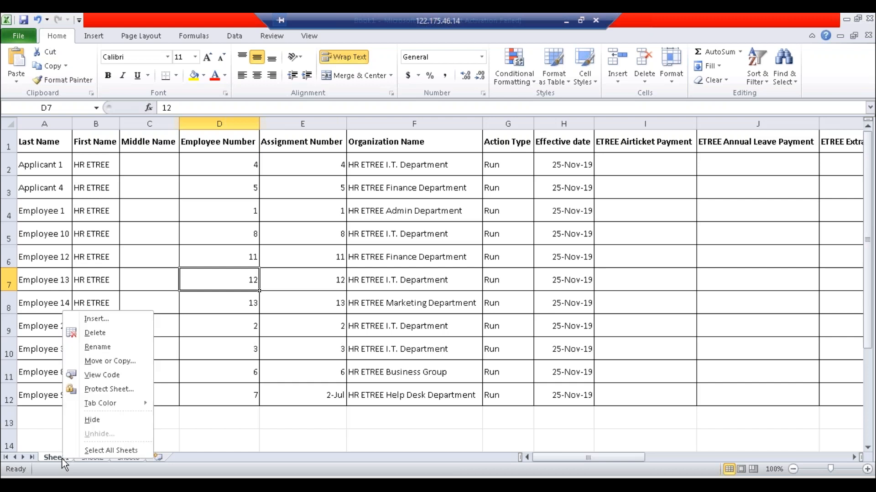
click(103, 348)
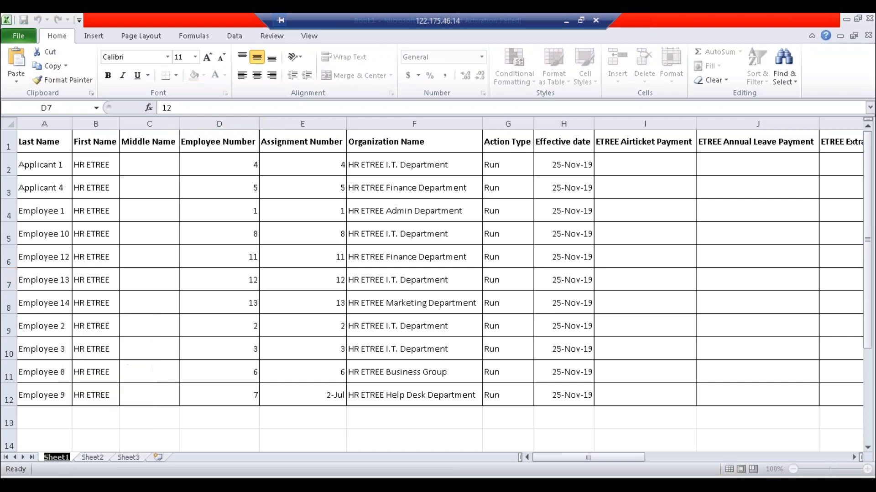
text(Earnings)
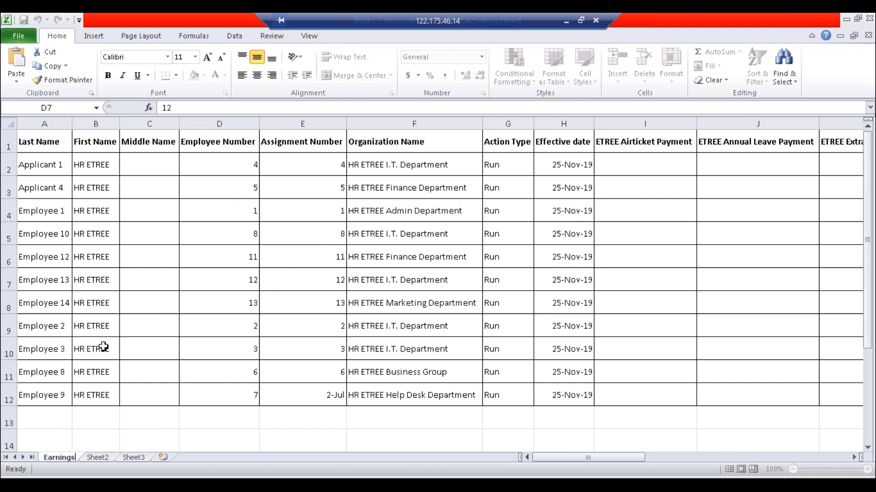
- Confirm the Earnings sheet name and make the whole employee data table bold
click(269, 329)
click(588, 159)
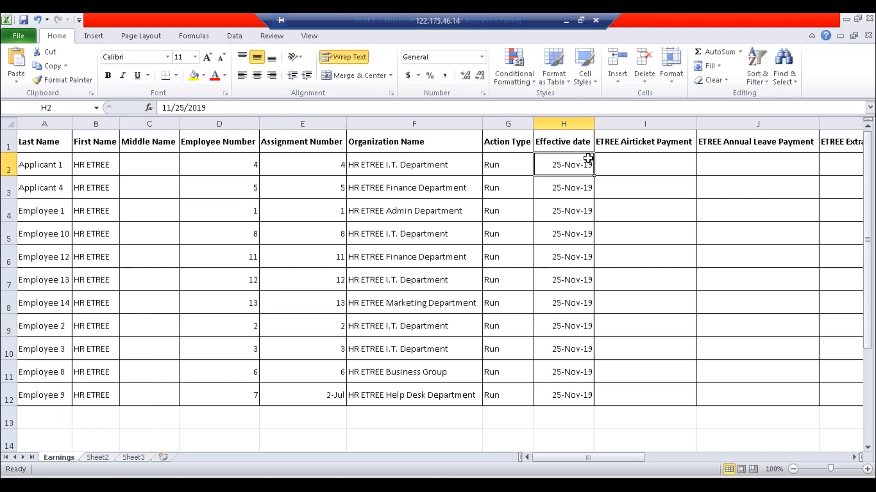
drag(327, 163, 309, 299)
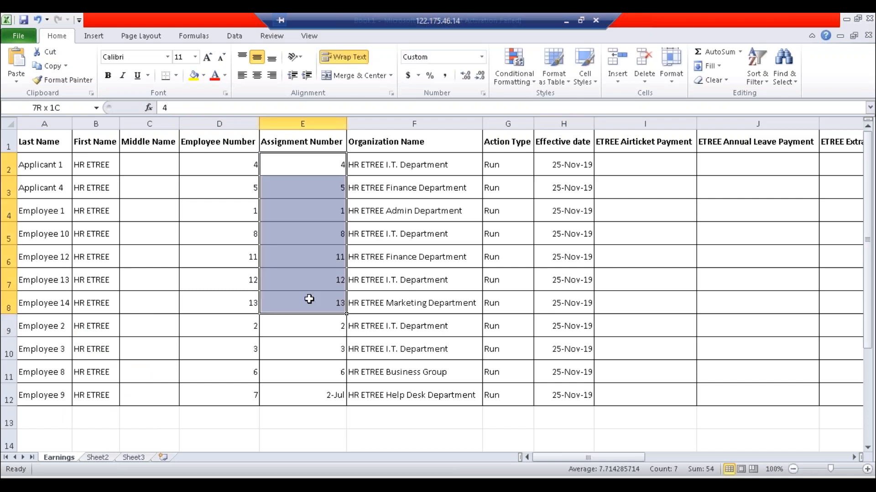
click(408, 329)
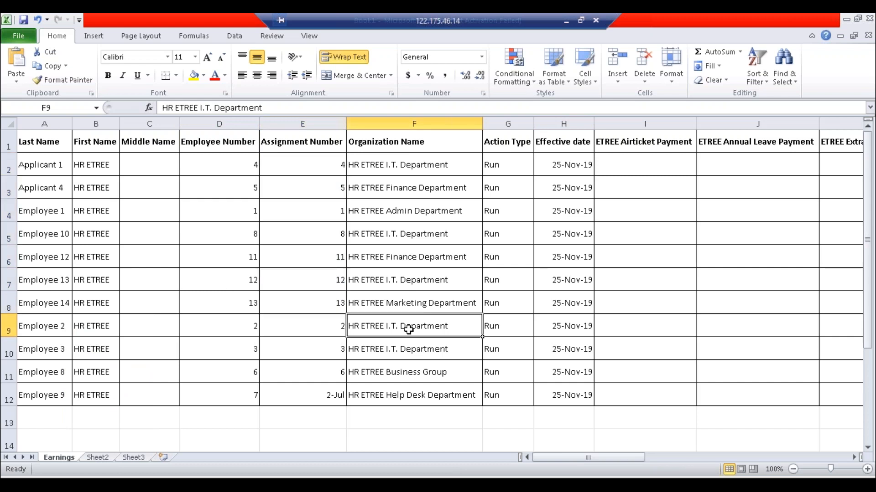
key(ctrl+a)
click(109, 76)
click(412, 208)
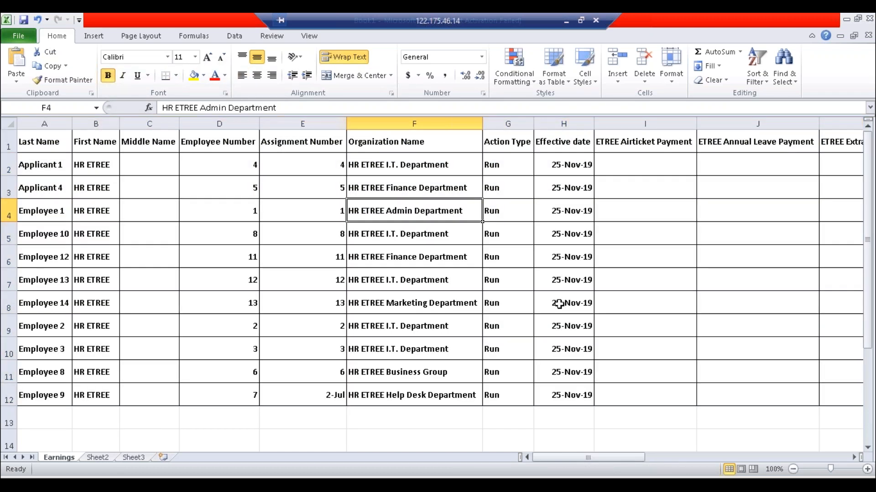
- Review the Action Type values, assignment numbers, effective dates and row 12's Extra Allowances
click(573, 164)
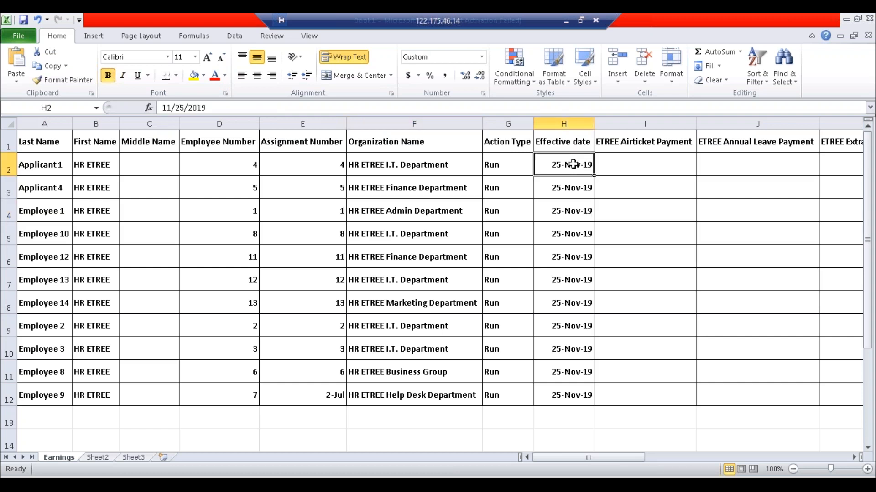
key(Right)
key(Right)
key(Right)
key(Right)
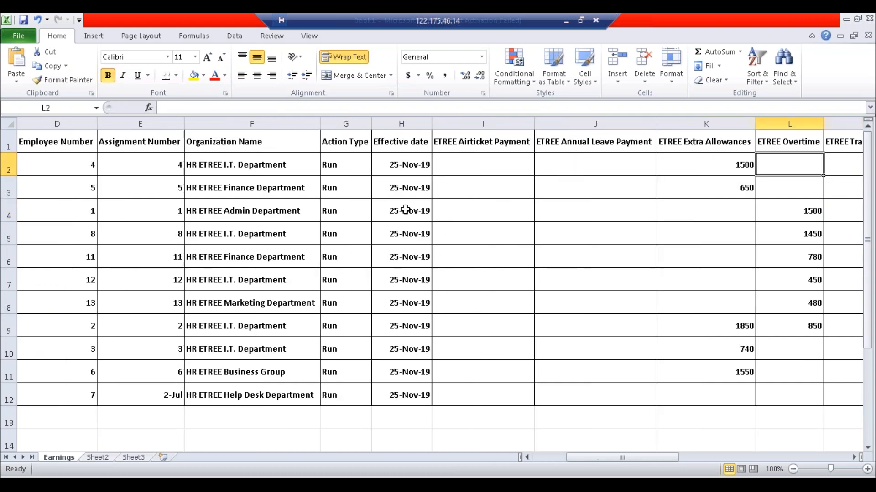
drag(349, 172, 354, 391)
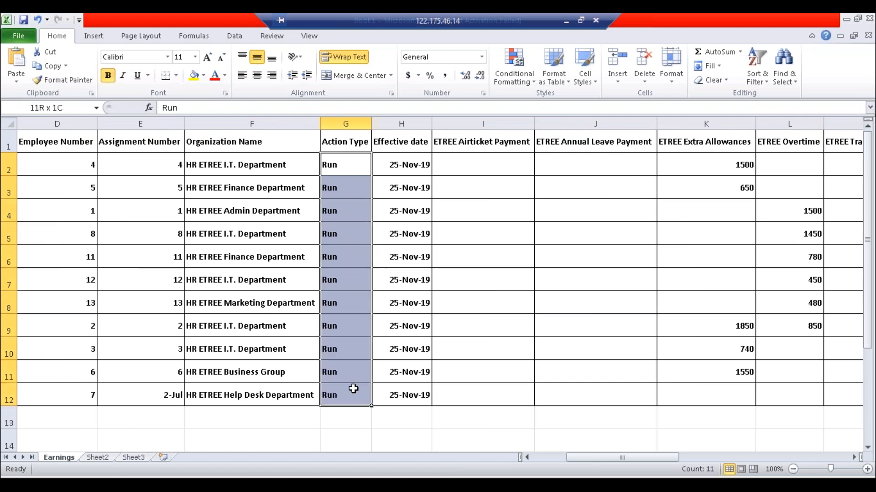
click(156, 398)
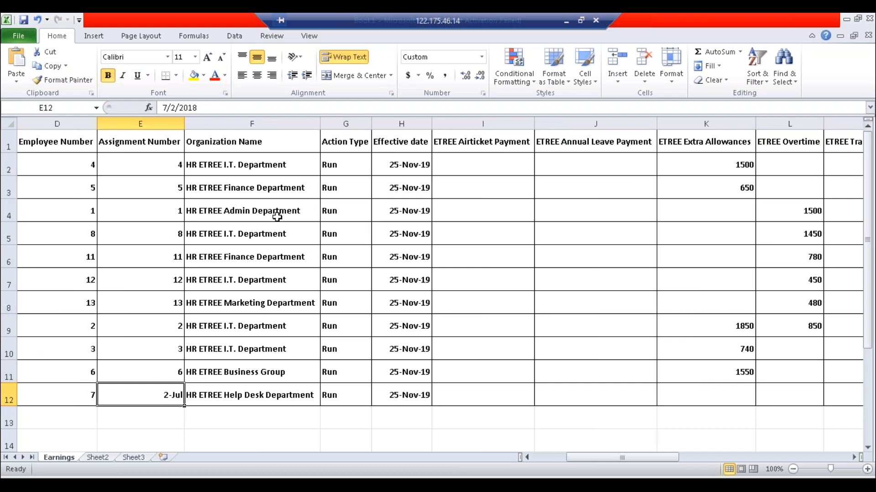
click(161, 340)
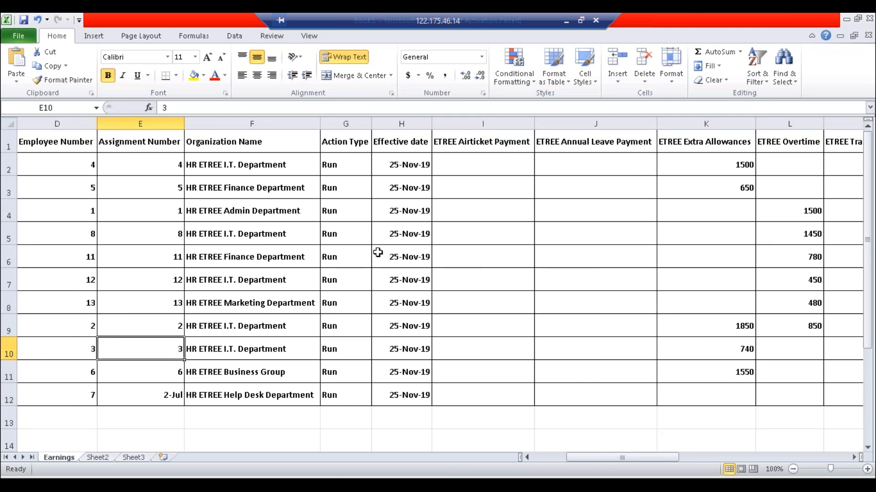
click(402, 397)
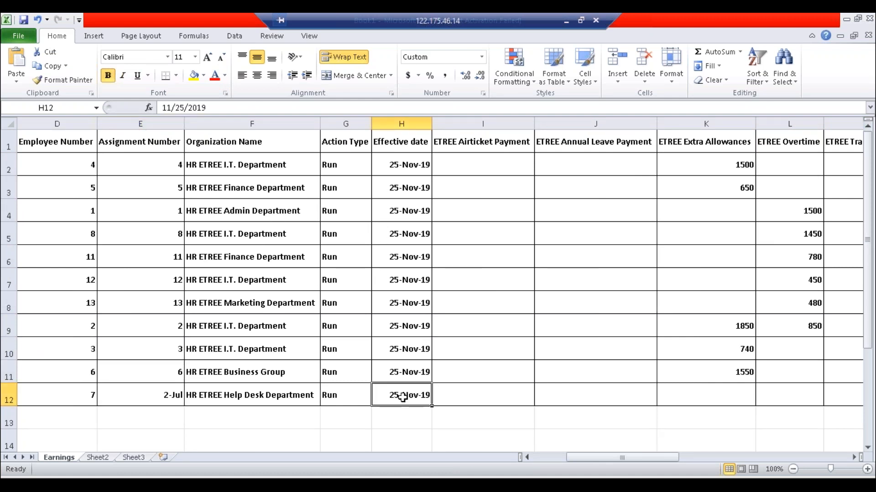
click(693, 396)
key(Right)
key(Right)
key(Right)
key(Left)
key(Left)
key(Left)
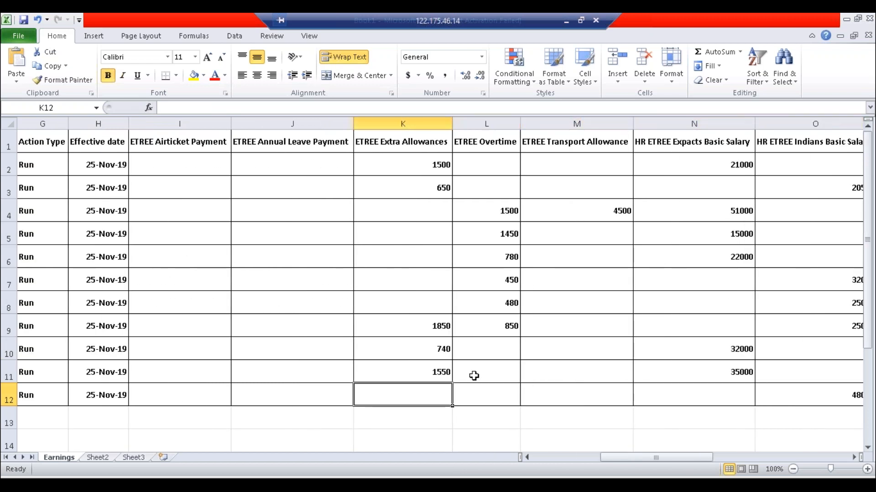
drag(660, 459, 513, 464)
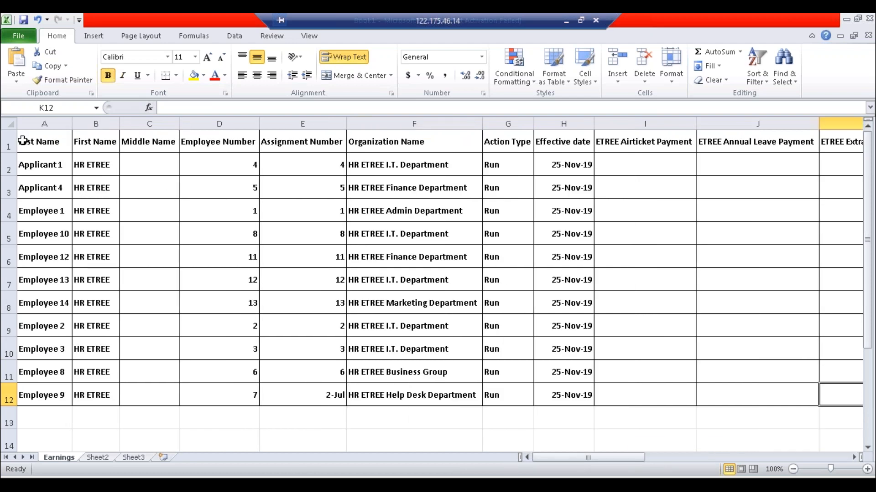
- Auto-fit every column and review the Airticket and Annual Leave Payment headers
click(9, 124)
drag(120, 123, 99, 123)
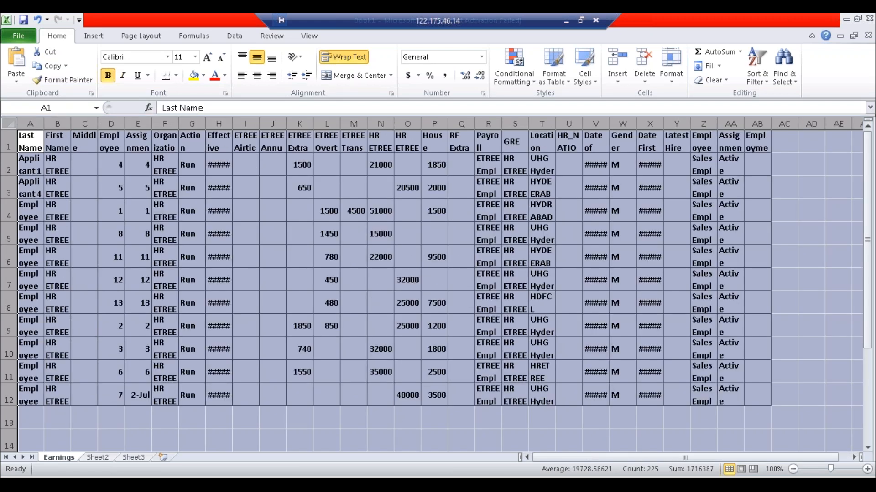
double_click(70, 123)
click(455, 162)
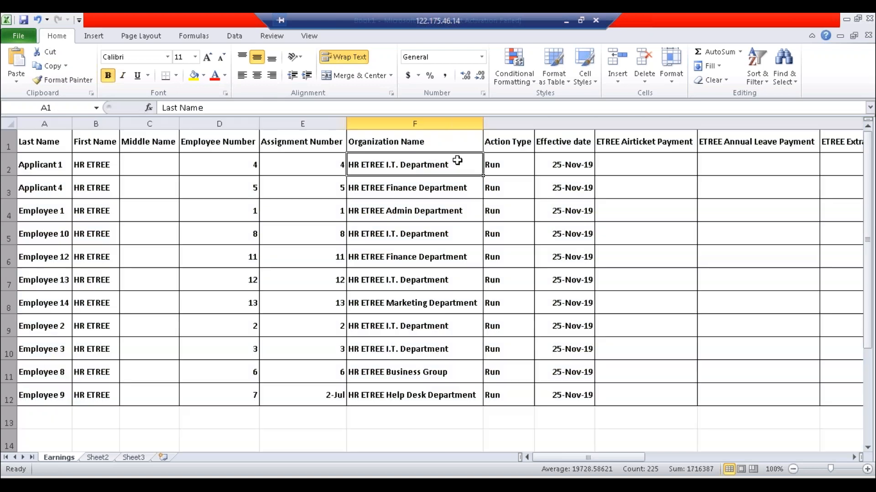
click(690, 139)
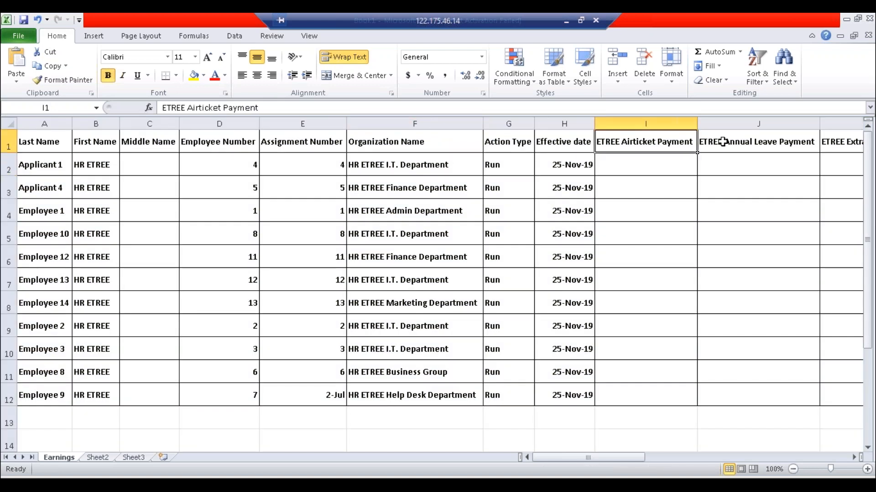
click(740, 146)
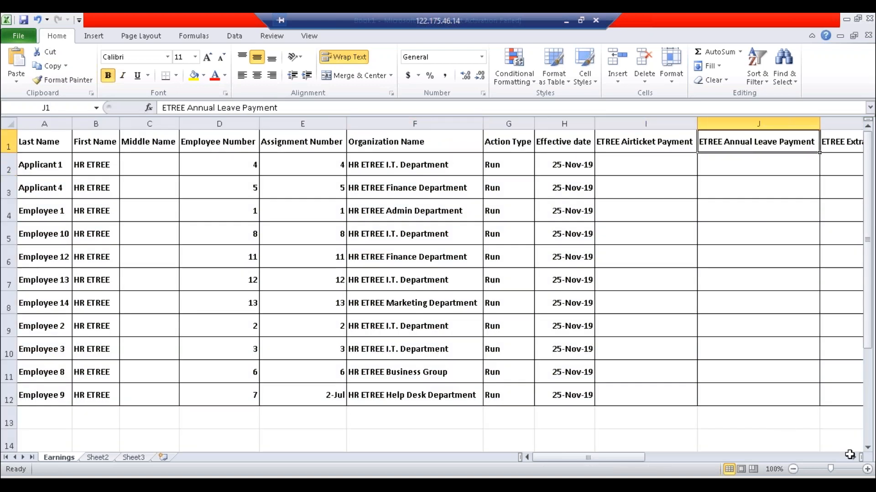
click(854, 458)
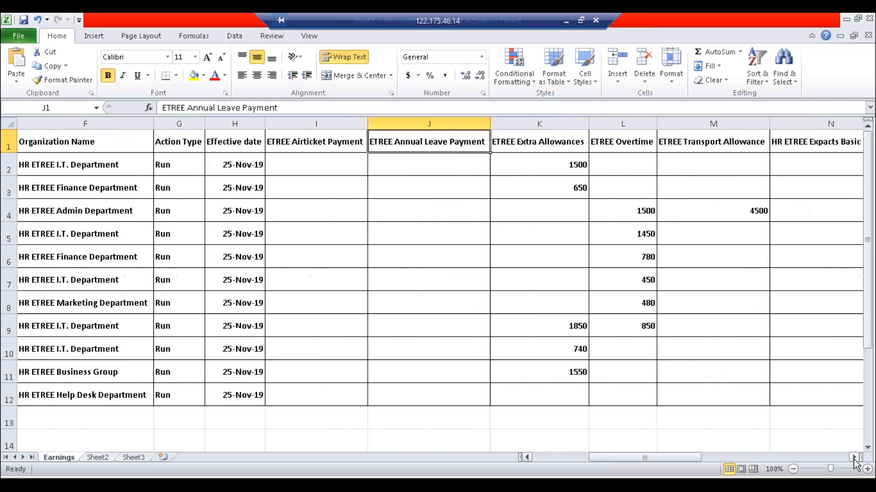
drag(323, 122, 414, 120)
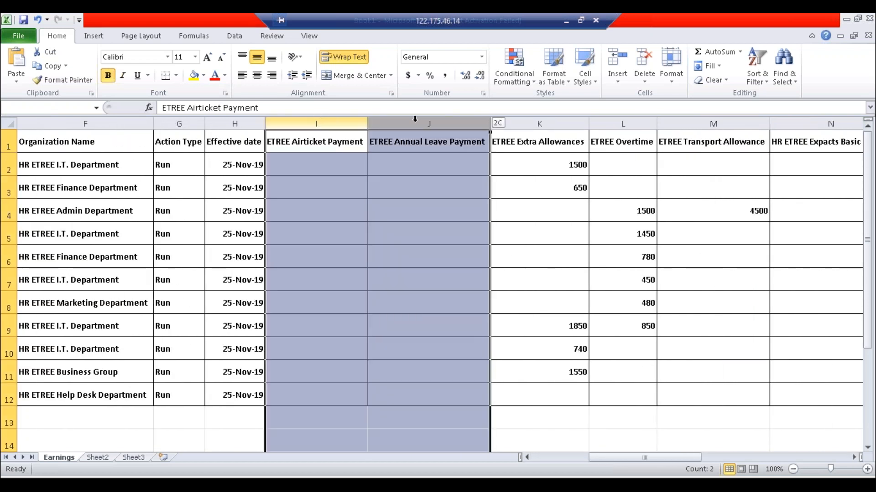
key(ctrl+minus)
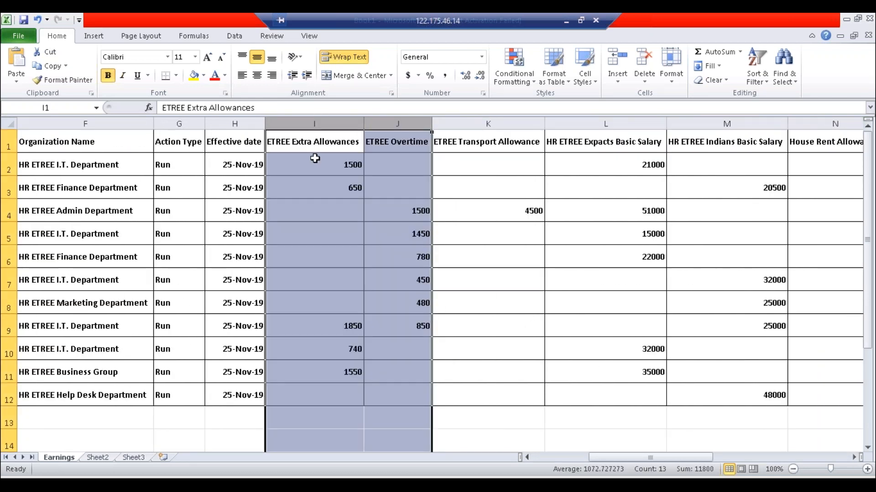
click(315, 158)
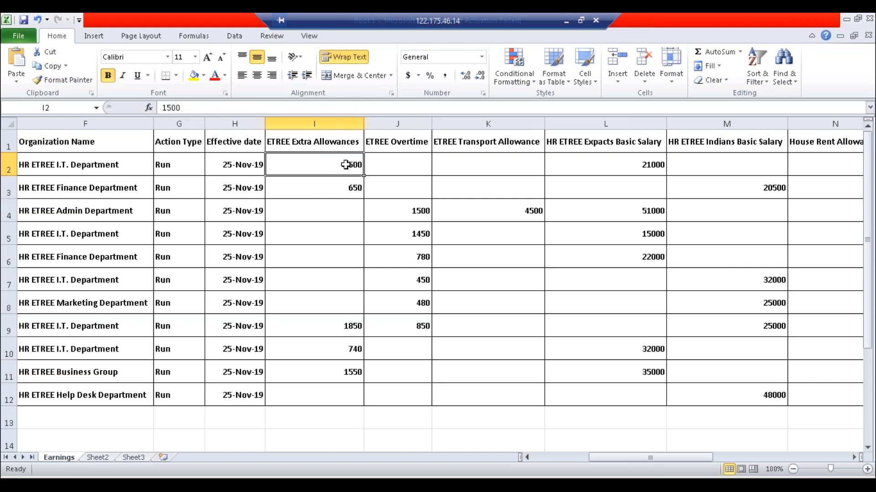
drag(346, 166, 339, 381)
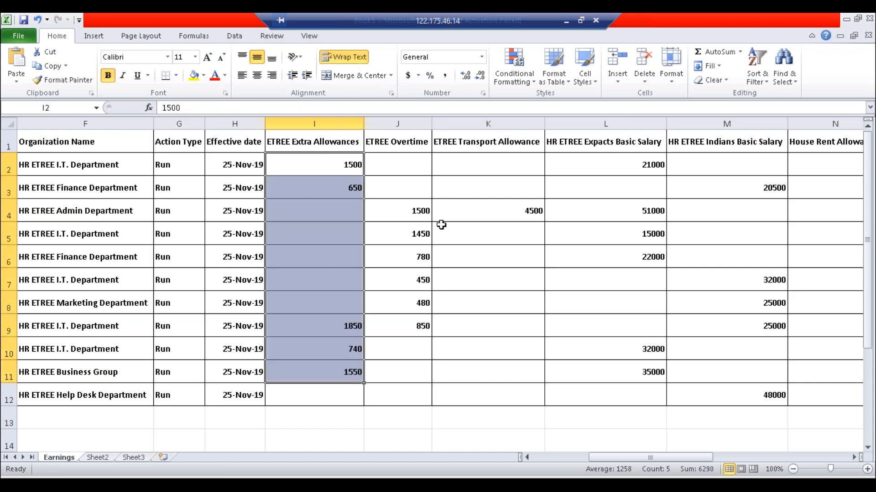
drag(416, 195, 413, 364)
click(518, 212)
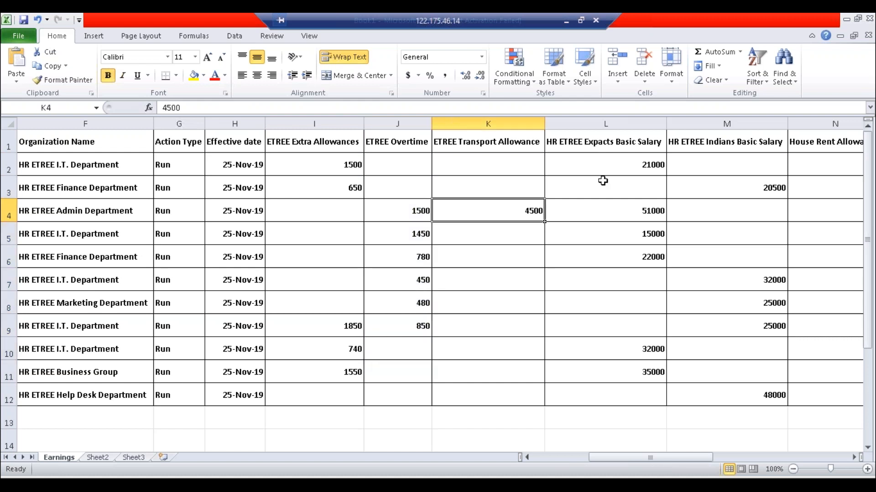
click(650, 168)
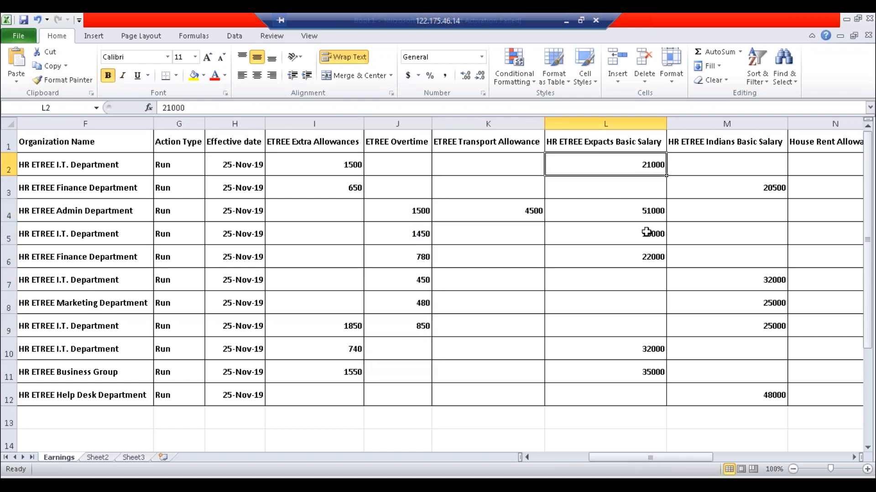
click(648, 191)
click(606, 155)
click(625, 193)
click(765, 204)
click(656, 243)
click(637, 311)
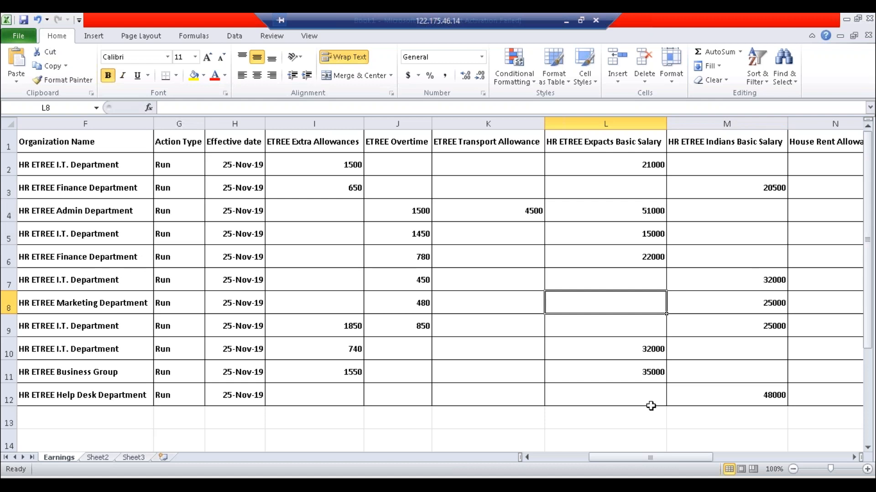
click(737, 404)
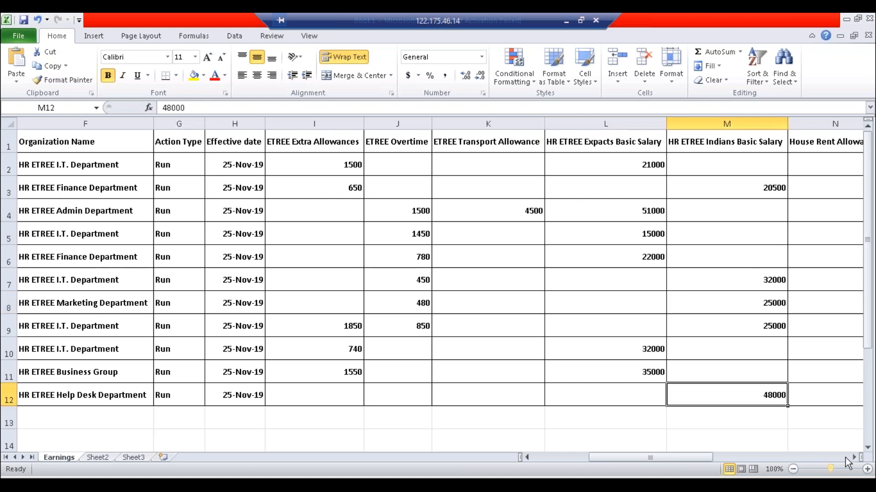
click(856, 457)
click(855, 457)
click(855, 457)
click(855, 457)
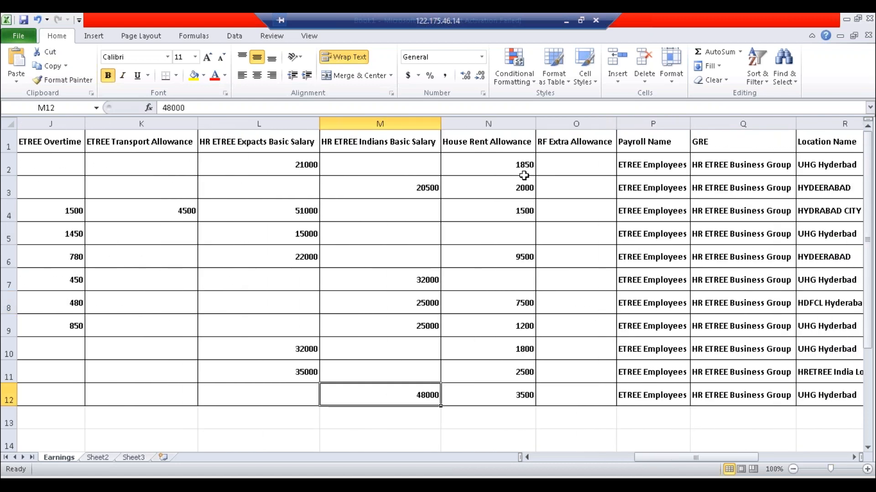
drag(522, 168, 516, 396)
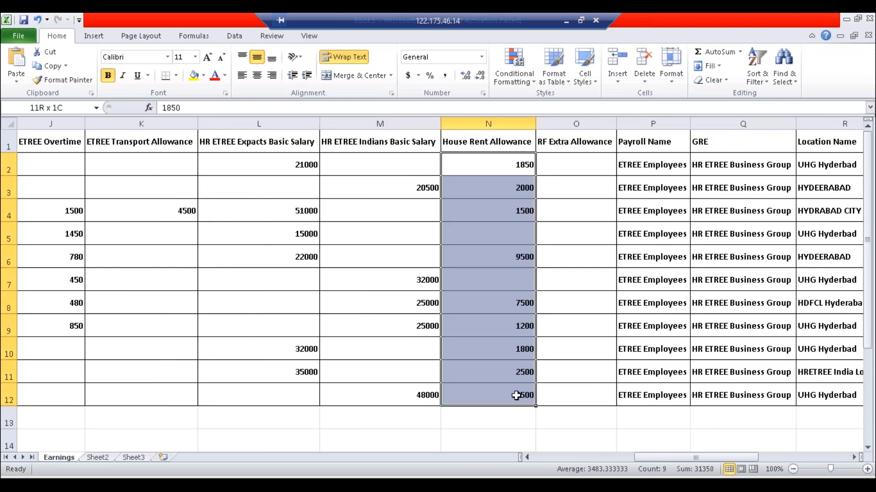
drag(571, 164, 588, 436)
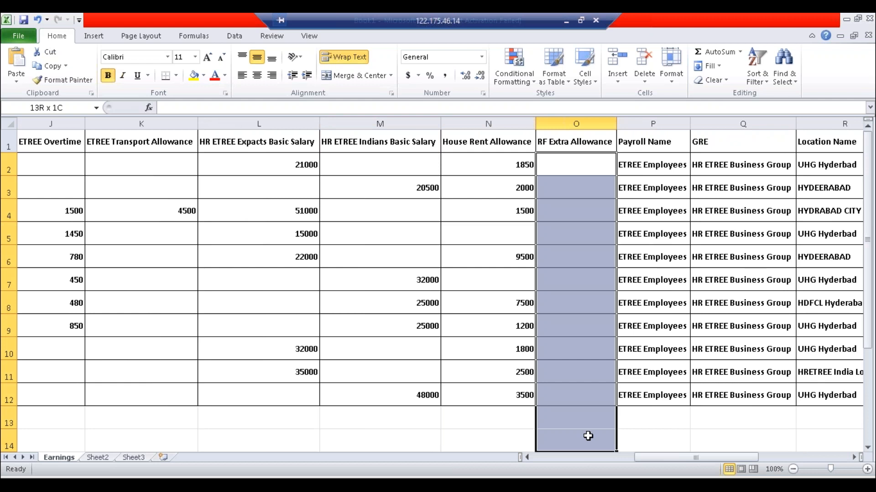
click(671, 159)
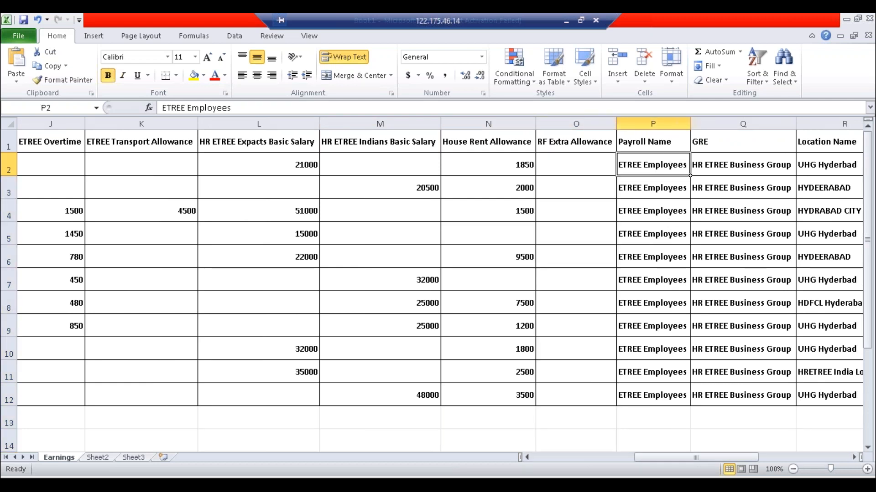
click(854, 457)
click(854, 457)
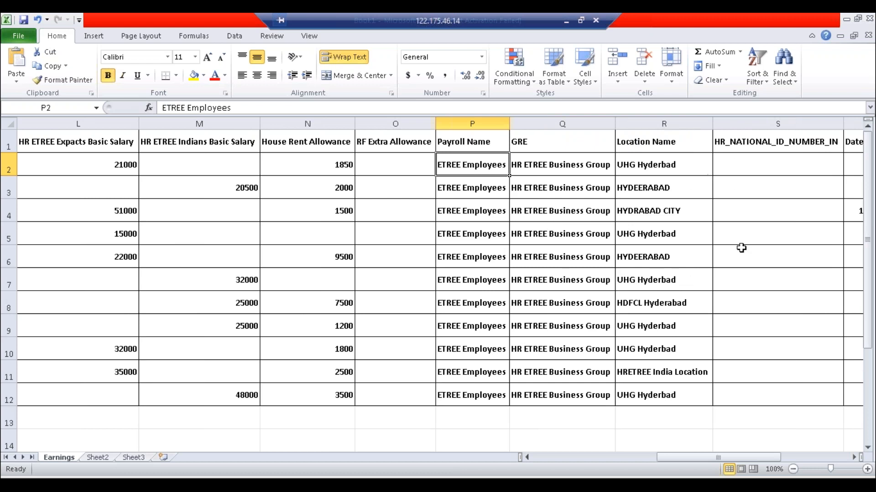
click(853, 457)
click(854, 456)
click(854, 457)
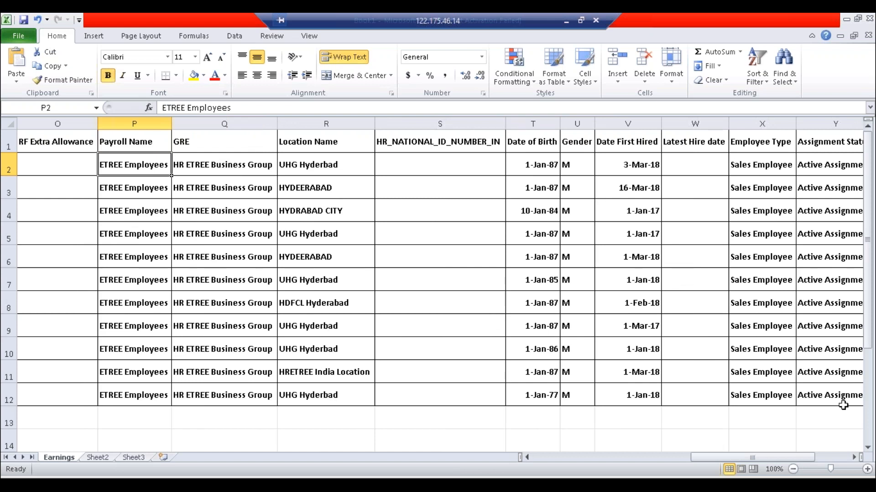
click(854, 457)
click(854, 457)
click(854, 457)
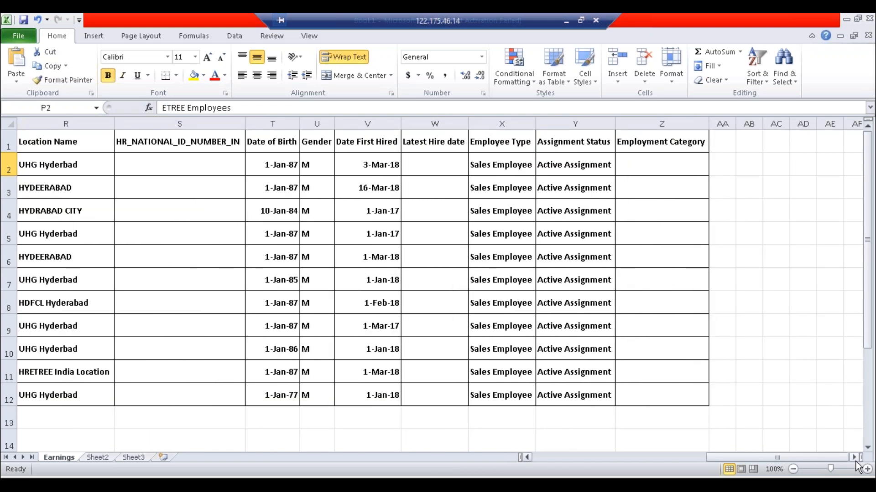
click(854, 458)
drag(788, 457, 543, 461)
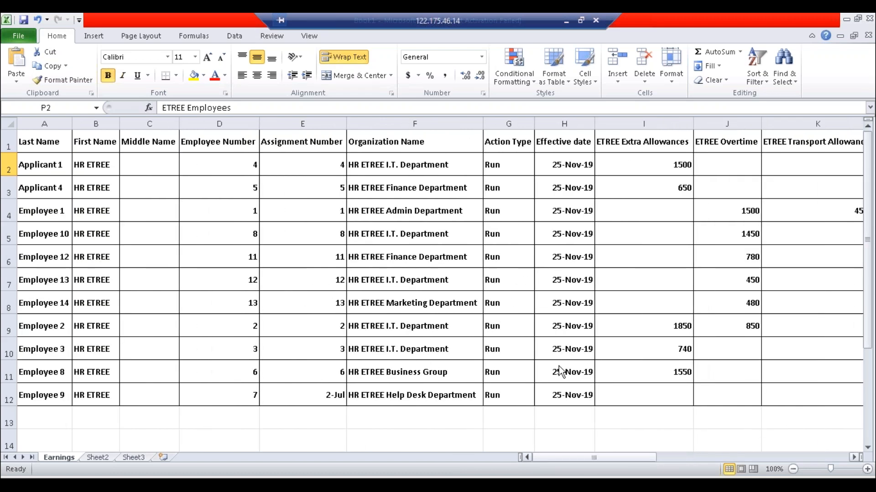
click(640, 190)
click(725, 191)
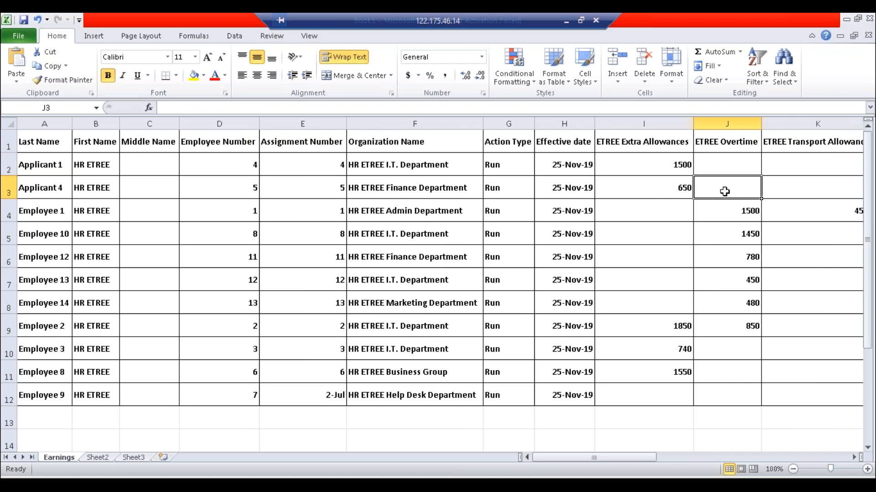
key(Right)
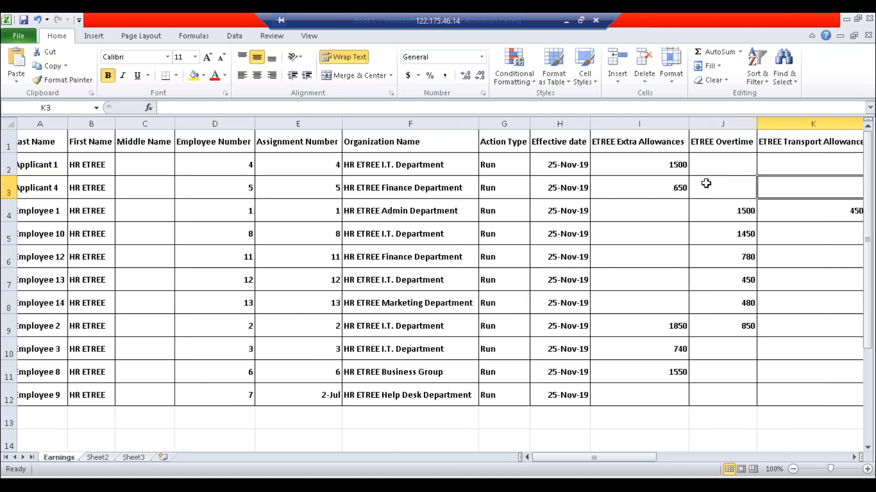
click(667, 142)
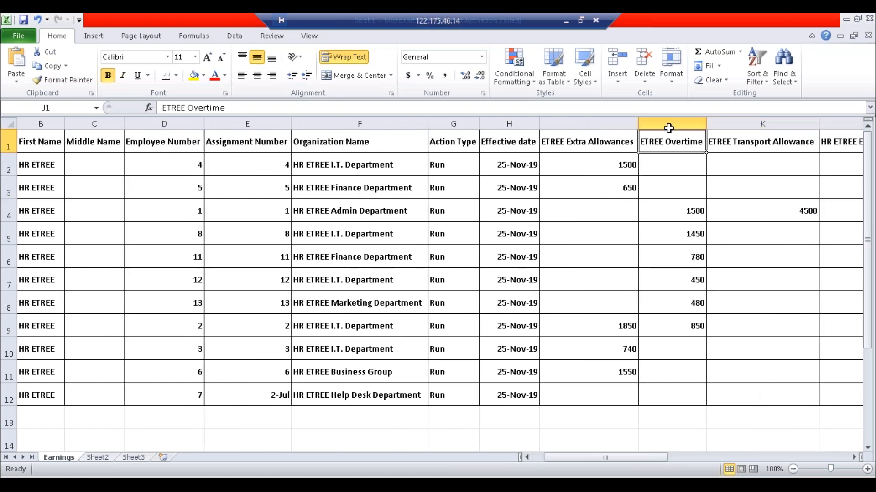
click(670, 124)
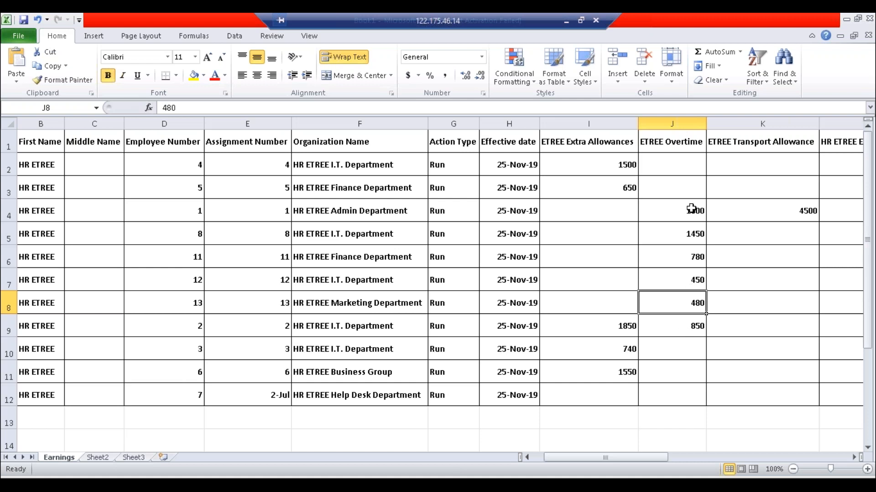
- Fill overtime values 780–850 in J6:J9 and extra allowances 740, 1550 in I10:I11 yellow
drag(688, 260, 693, 331)
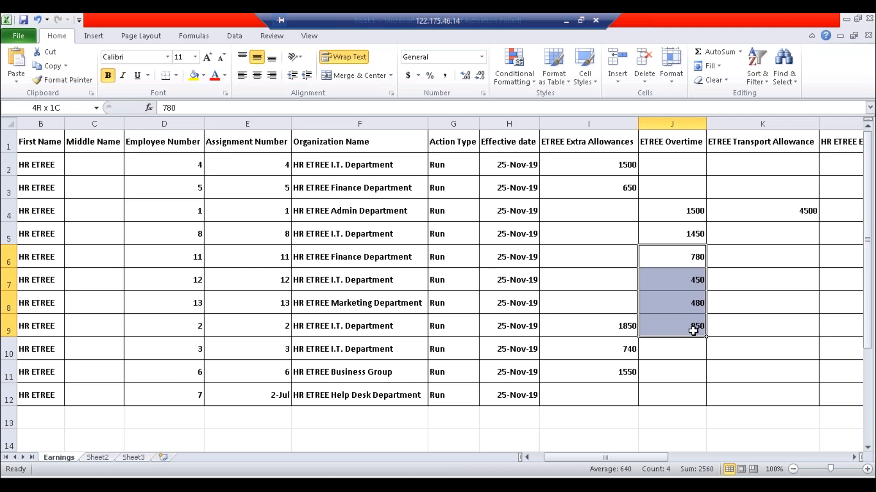
click(195, 77)
click(724, 409)
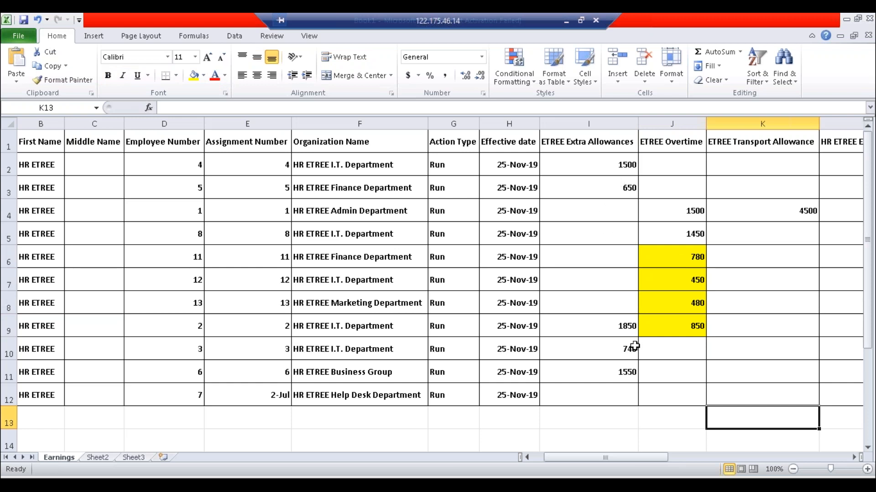
drag(621, 356, 621, 371)
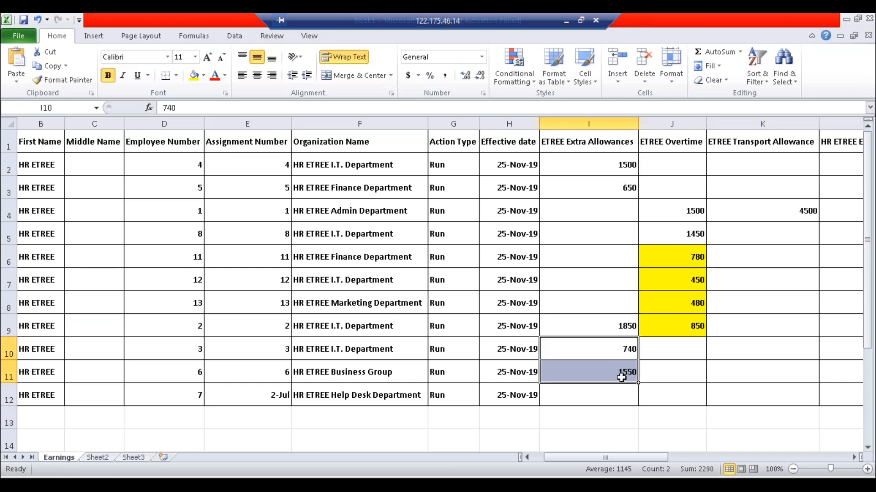
click(199, 78)
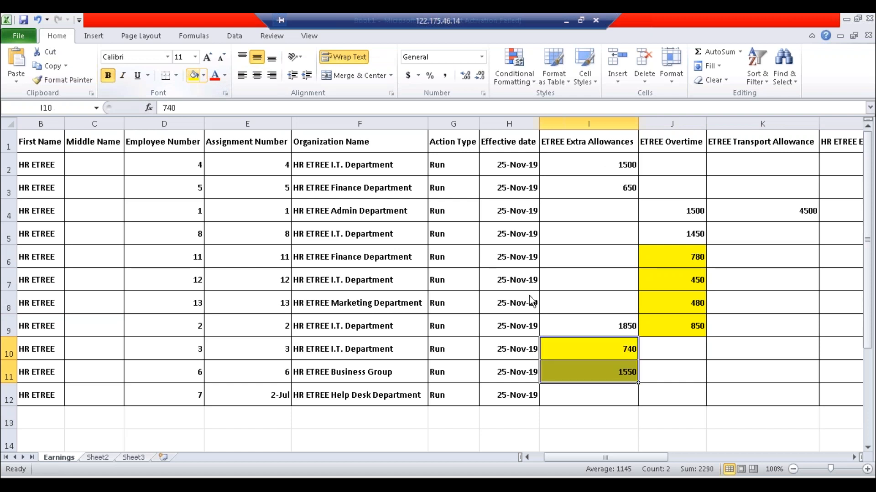
click(599, 281)
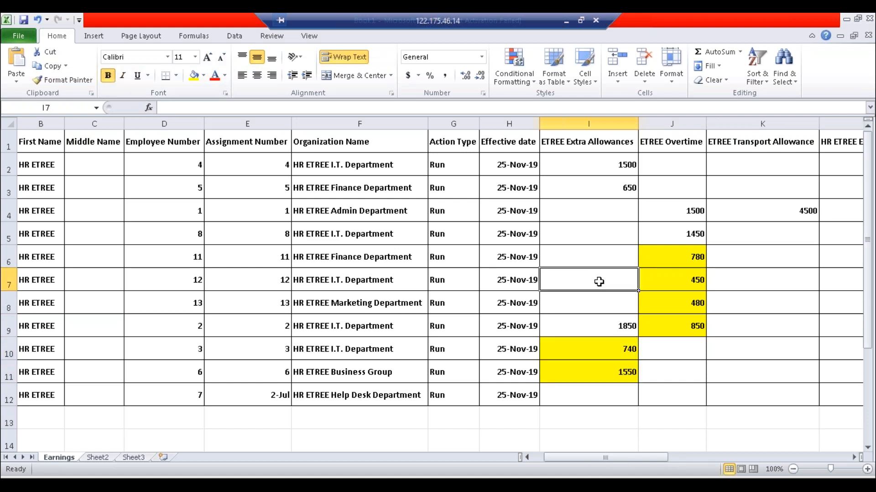
- Save the workbook as 'NOv 2019 payroll data' and switch to Sheet2
key(ctrl+s)
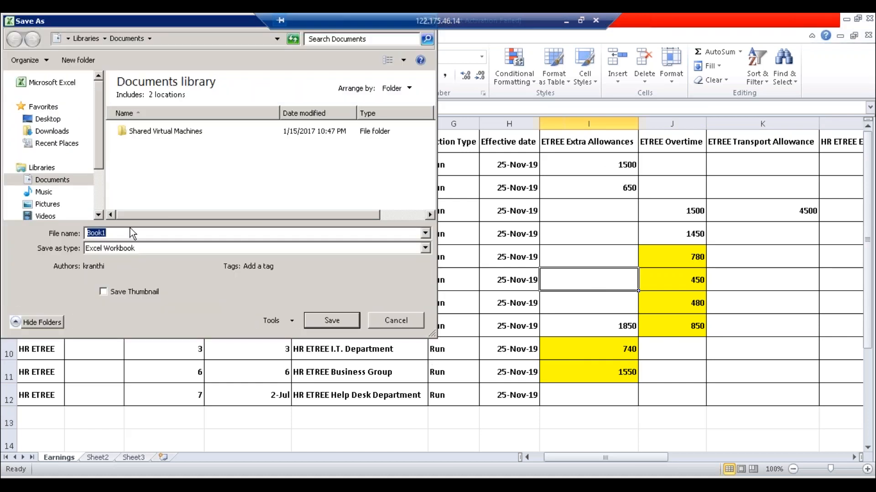
key(BackSpace)
text(NOv 2019 payroll data)
key(Return)
click(268, 305)
click(103, 448)
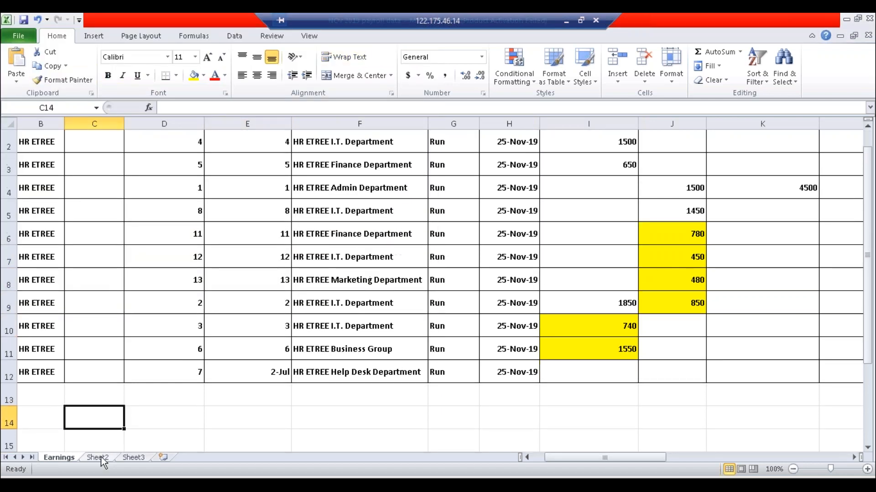
click(101, 457)
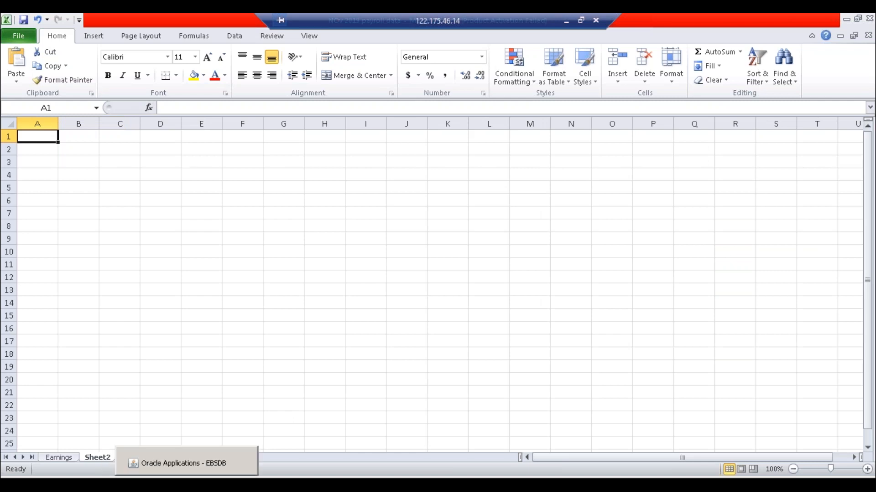
- Start a new single request copied from the prior Element Register Report and open its parameters
click(182, 464)
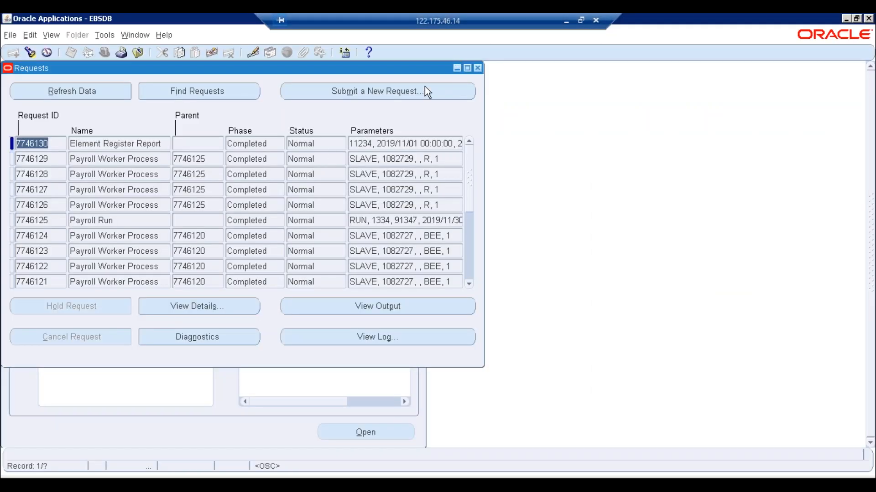
click(377, 91)
key(Return)
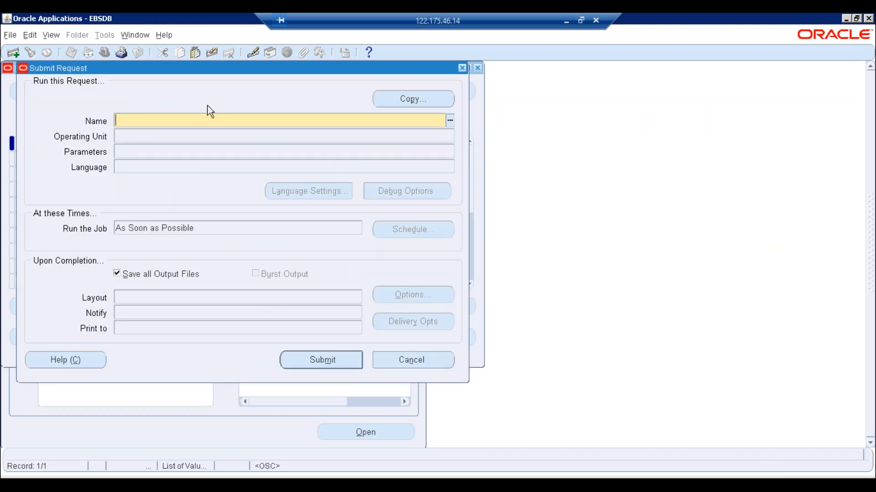
click(413, 99)
click(546, 155)
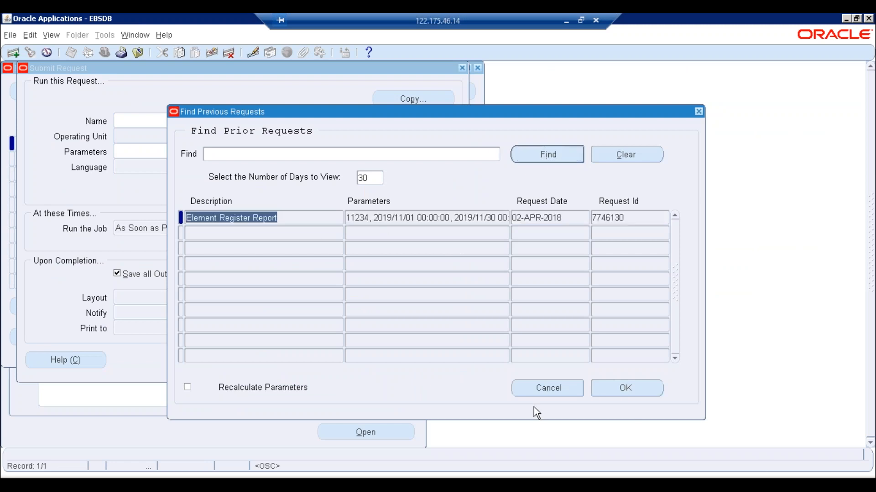
click(547, 388)
click(626, 388)
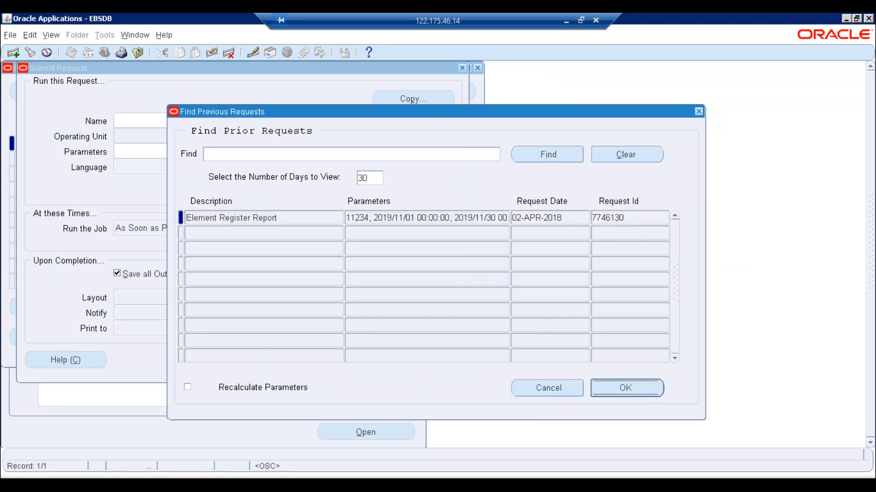
click(238, 151)
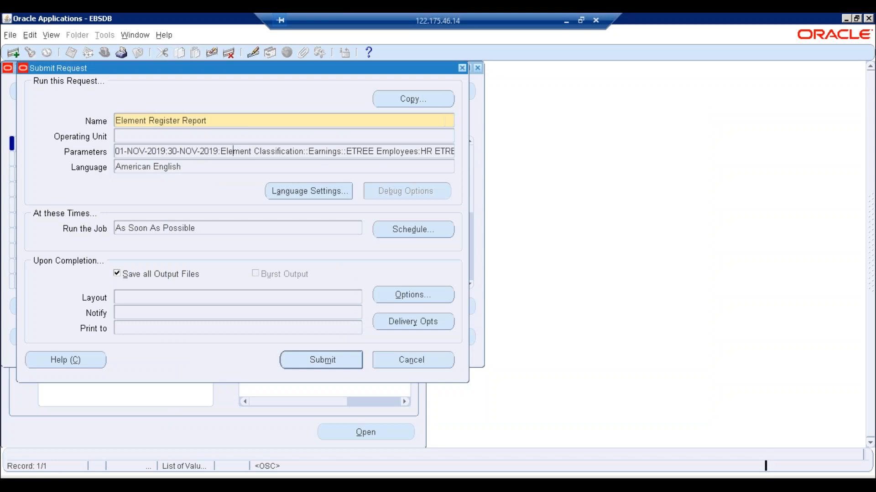
- Try Involuntary Deductions as the classification, then discard the changes and cancel the request
click(360, 202)
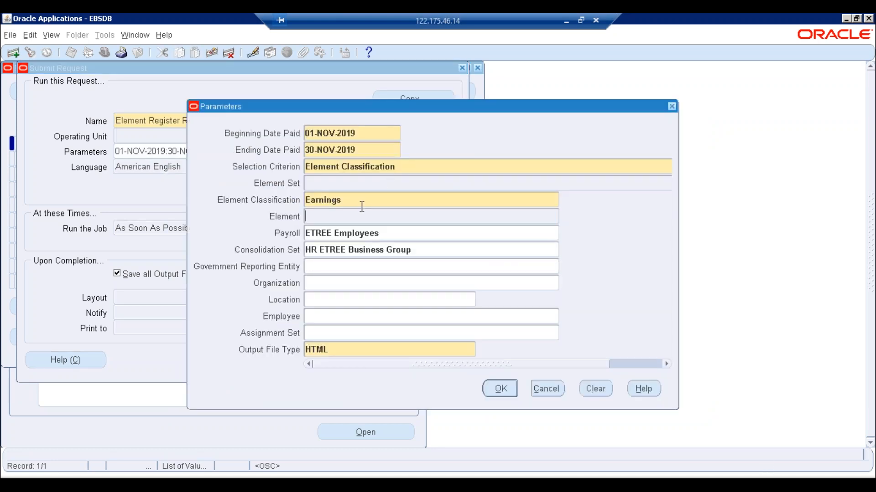
text(Inv)
key(Tab)
click(413, 203)
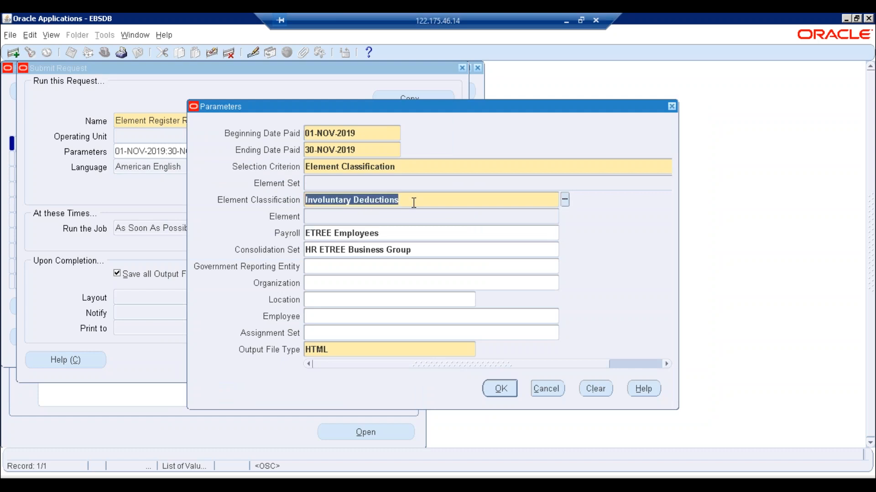
click(544, 384)
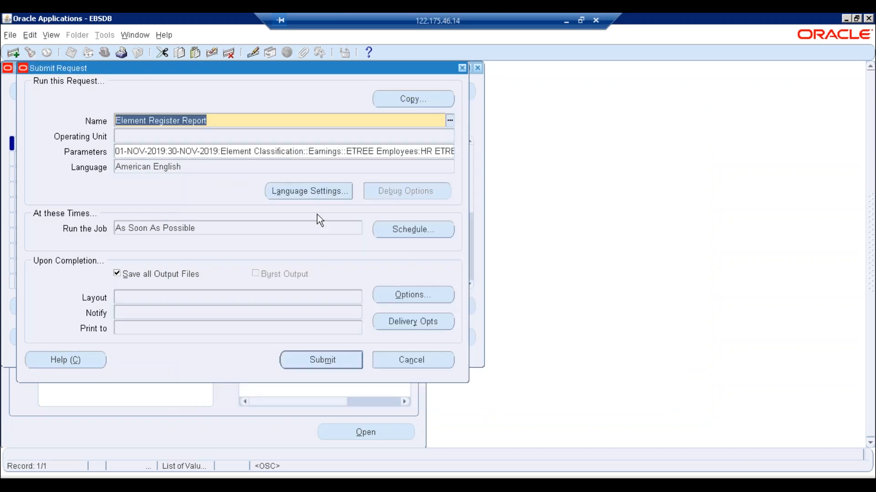
click(319, 151)
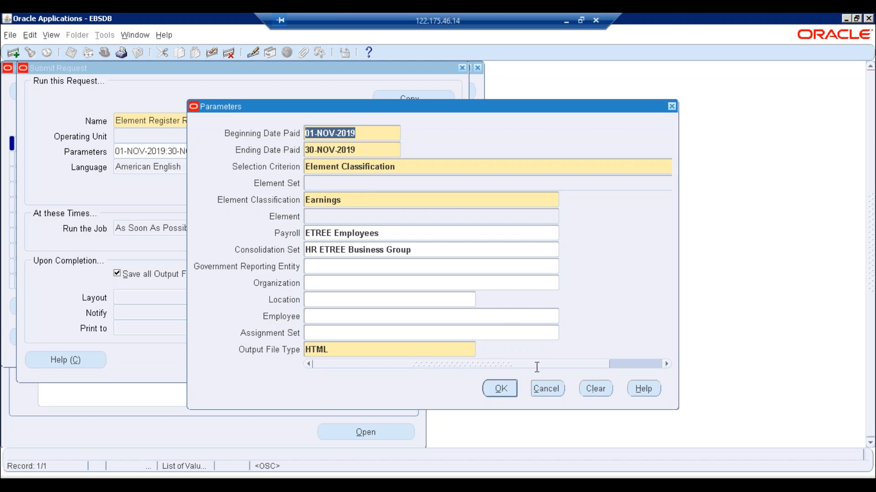
click(543, 390)
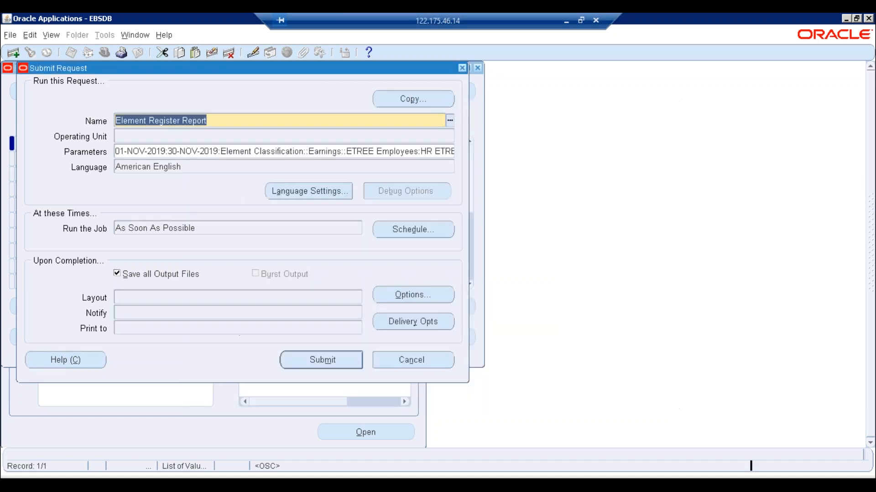
click(418, 367)
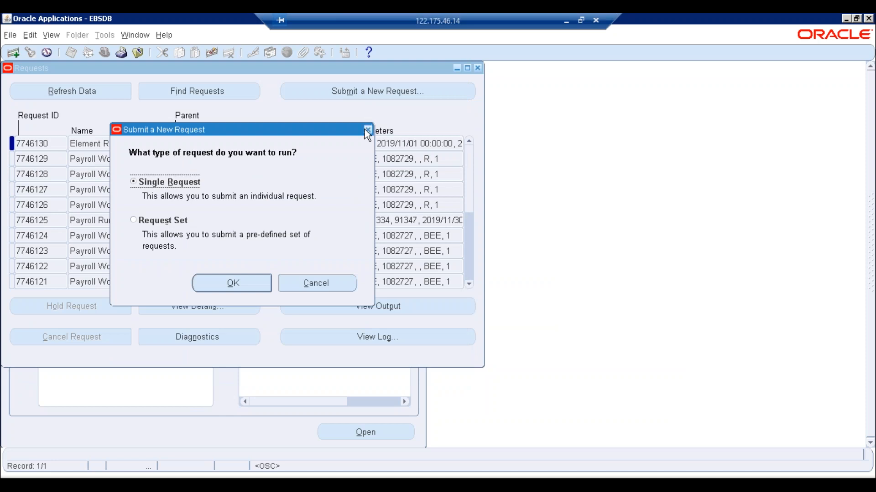
click(367, 130)
click(478, 68)
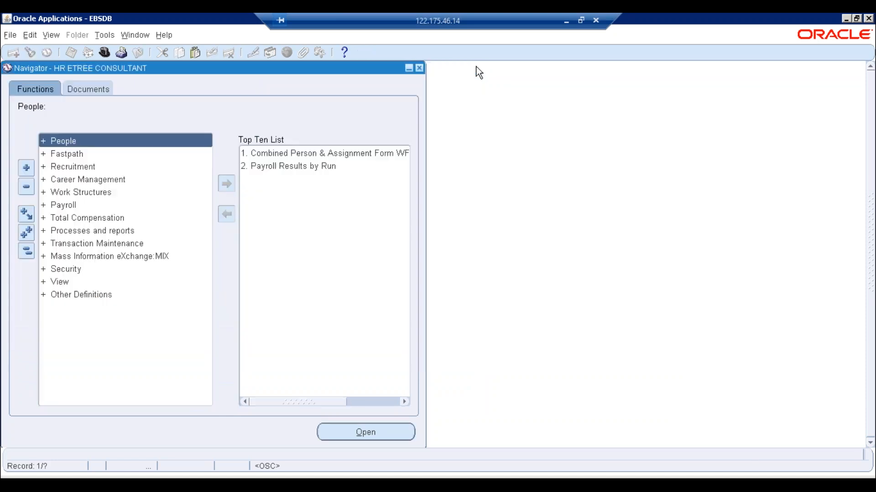
- Create the element set ETREE_ELE_SET as a Run Set and save it
double_click(62, 204)
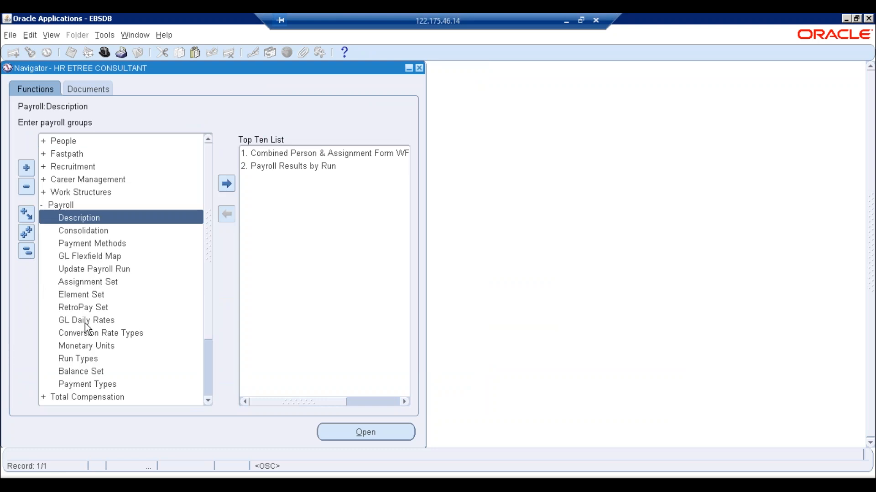
click(72, 294)
key(Return)
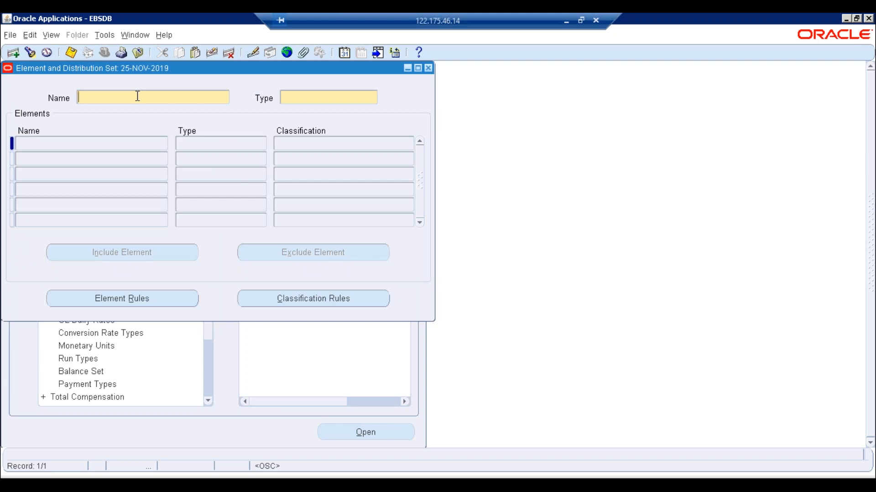
text(ETREE_ELE_SET)
key(Tab)
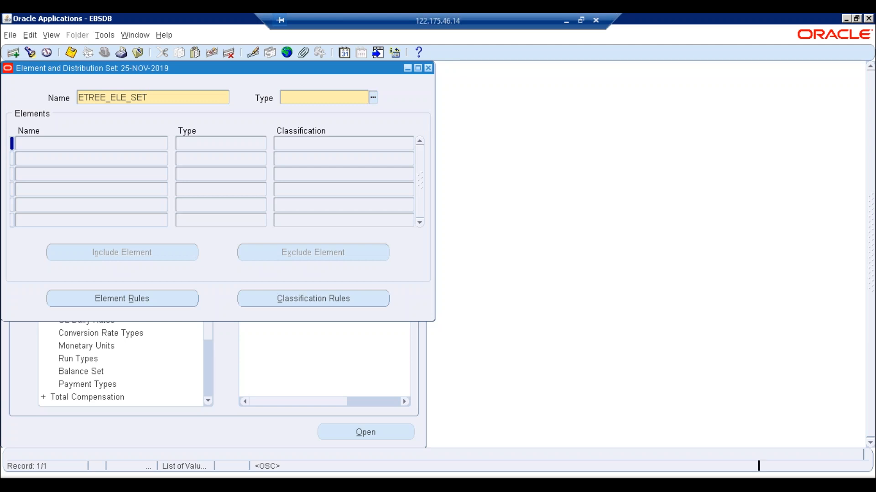
key(ctrl+l)
double_click(308, 210)
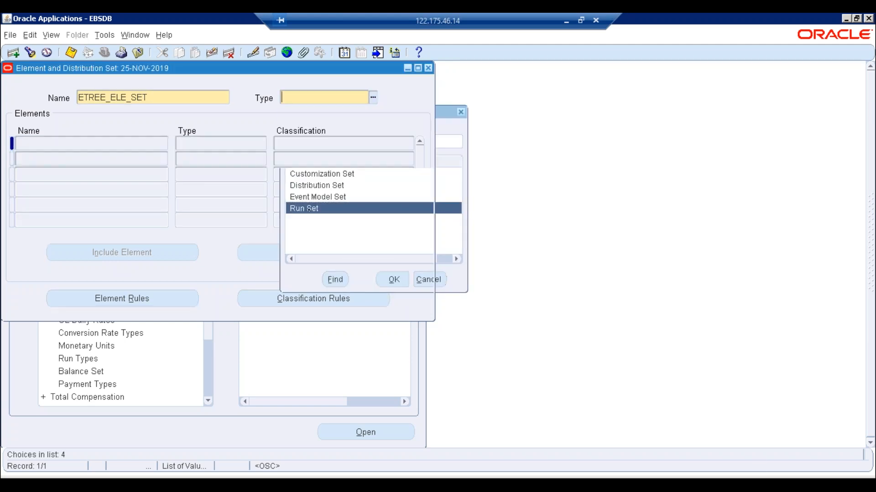
key(ctrl+s)
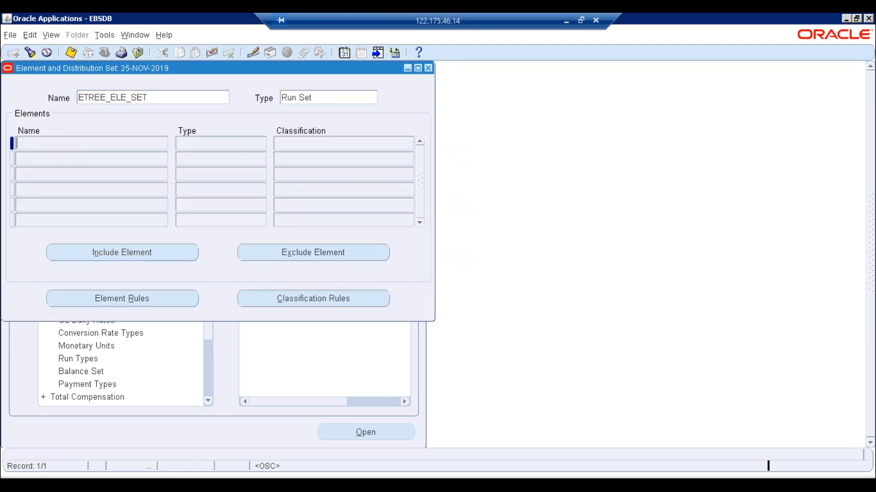
- Add classification rules Earnings, Involuntary Deductions, Voluntary Deductions and Information, and save them
click(332, 303)
text(Ear)
key(Tab)
click(96, 147)
text(Invo)
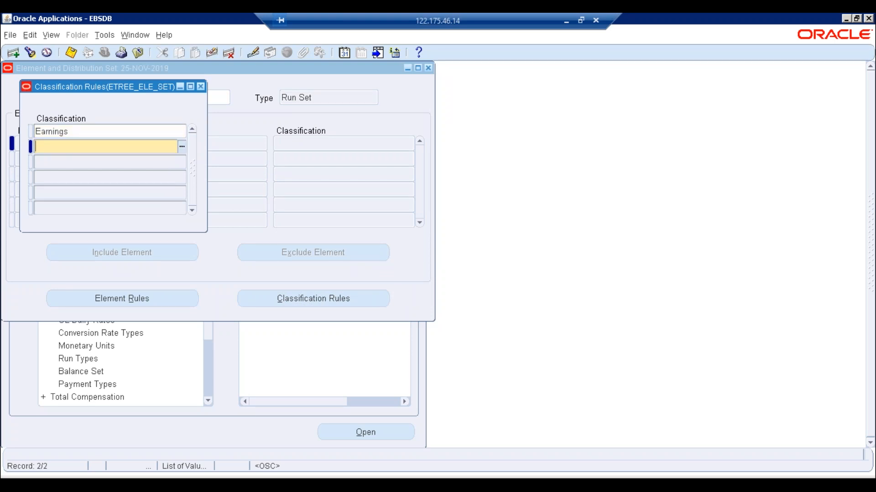
key(Tab)
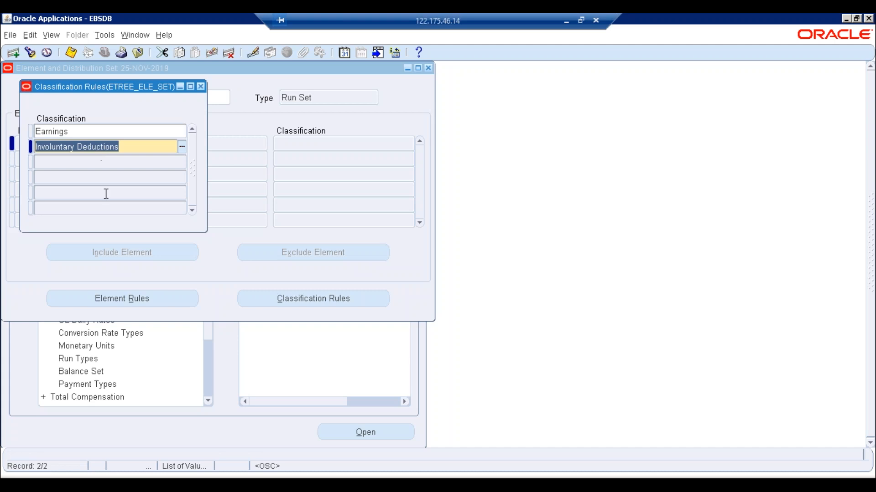
click(64, 163)
text(Vo)
key(Tab)
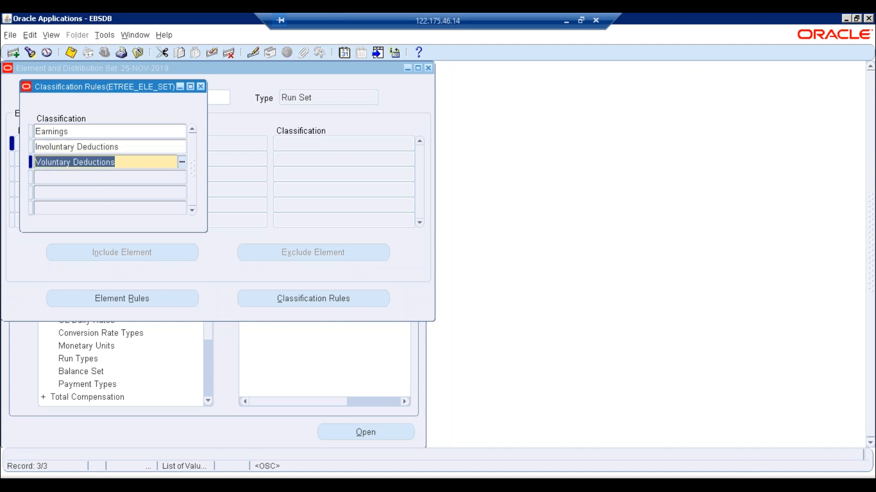
click(58, 178)
text(Inf)
key(Tab)
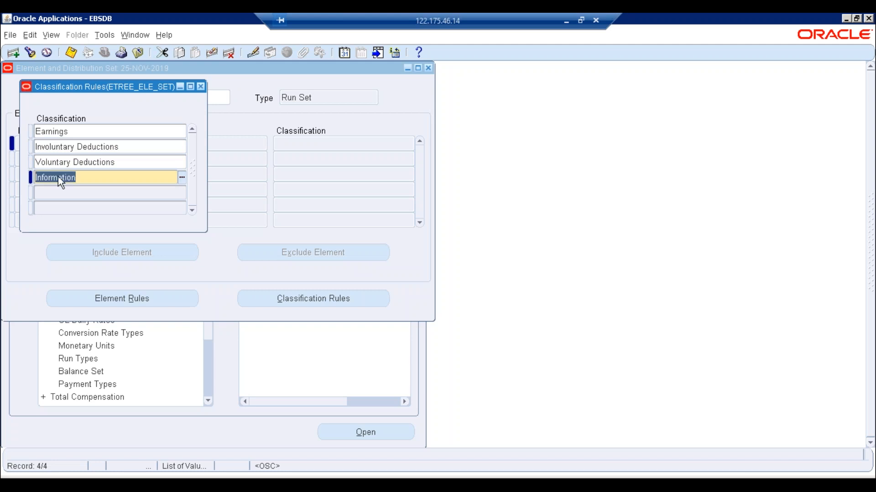
key(ctrl+s)
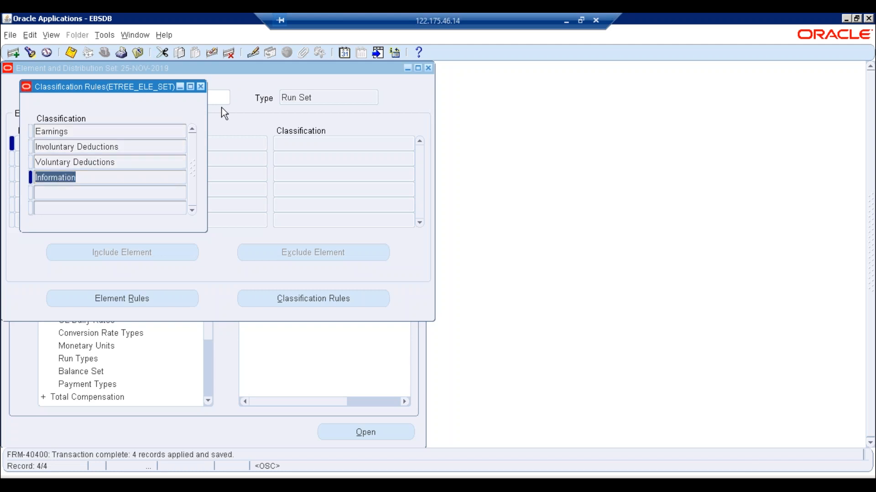
- Close the rules window, save the element set again and close the form
click(201, 87)
key(ctrl+c)
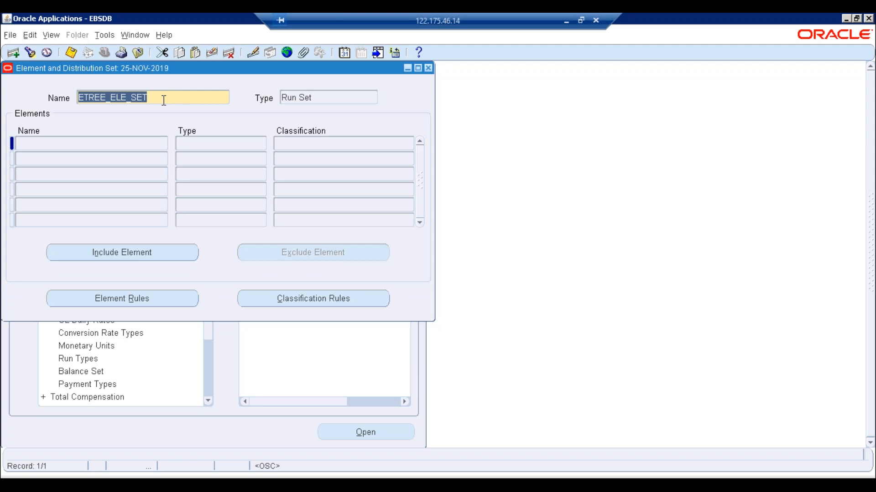
key(ctrl+s)
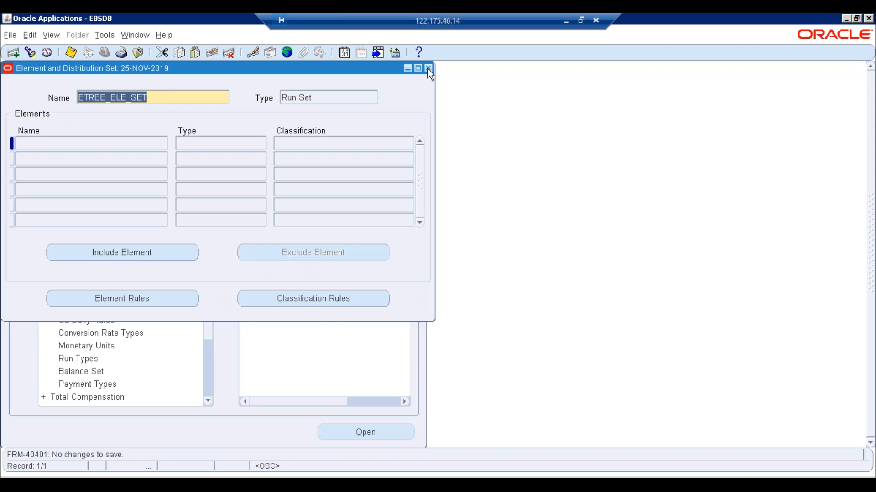
click(428, 68)
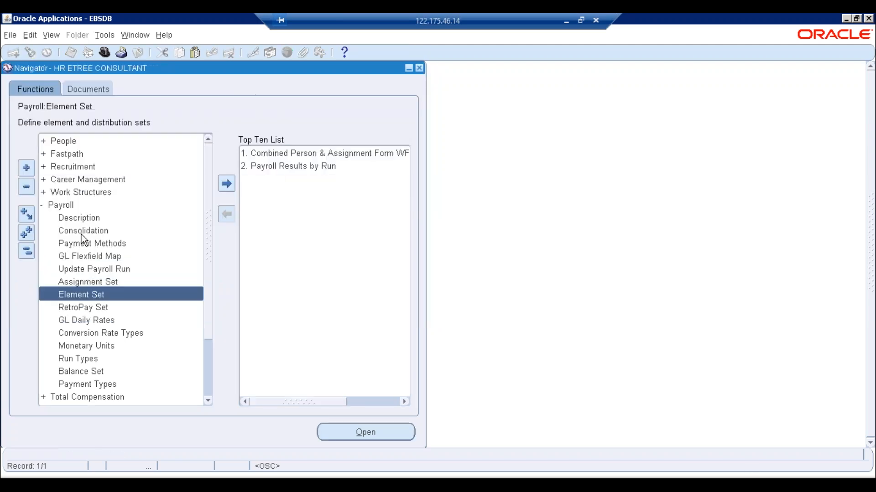
- Collapse the navigator and start a new single request from View > Requests
click(28, 251)
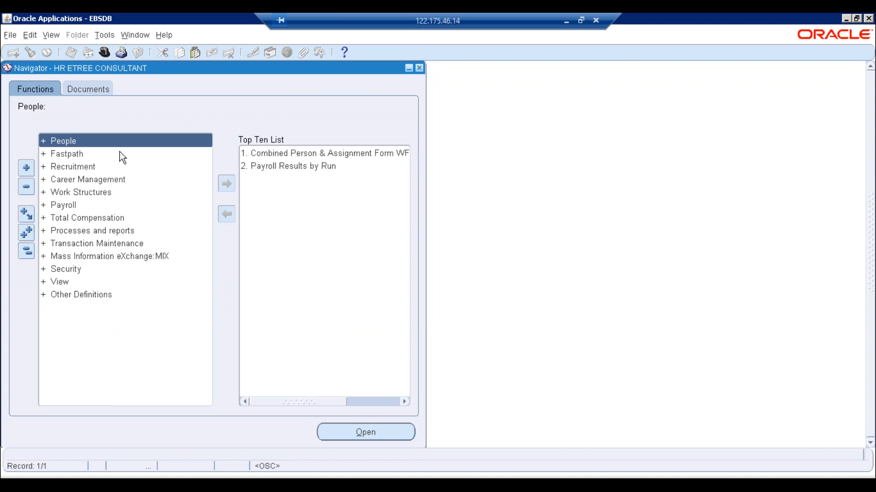
key(alt+v)
key(r)
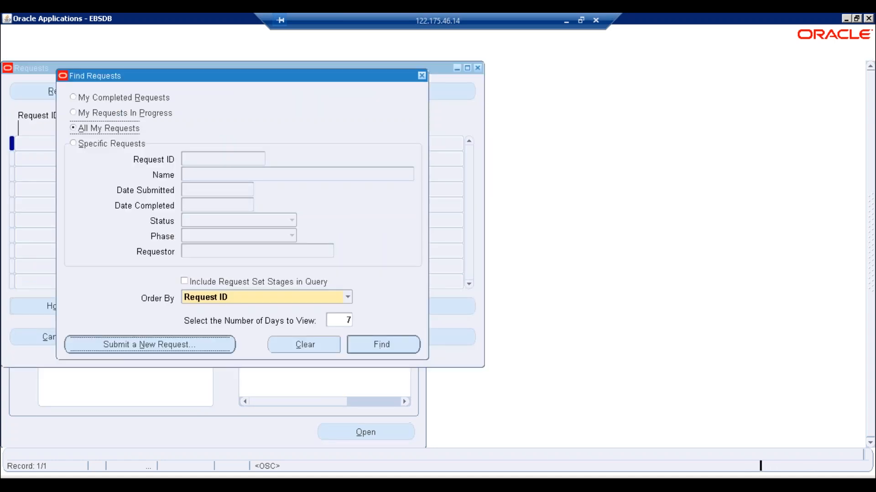
key(alt+n)
key(Return)
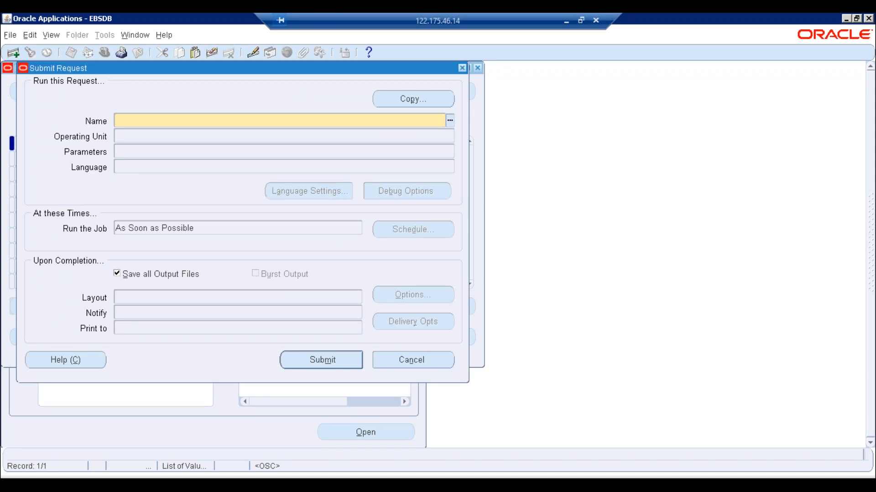
- Choose the Payroll Run program with ETREE Employees as the payroll
text(PAYR)
key(Tab)
double_click(139, 231)
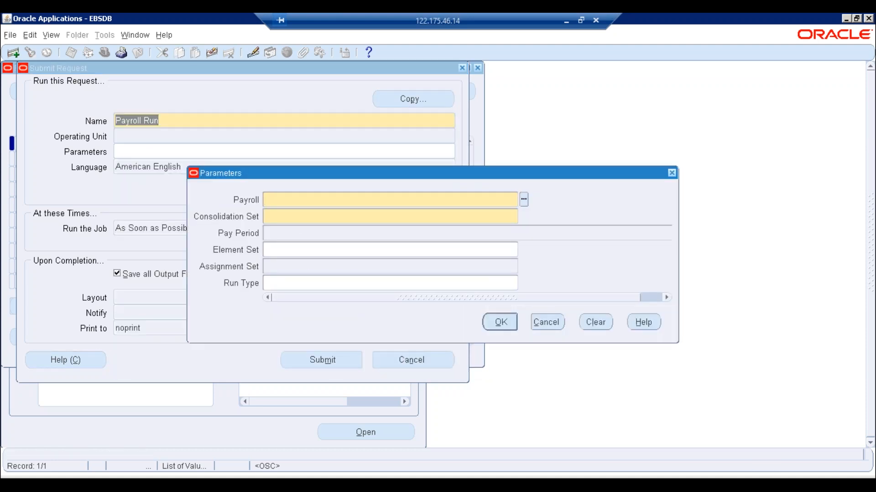
key(Return)
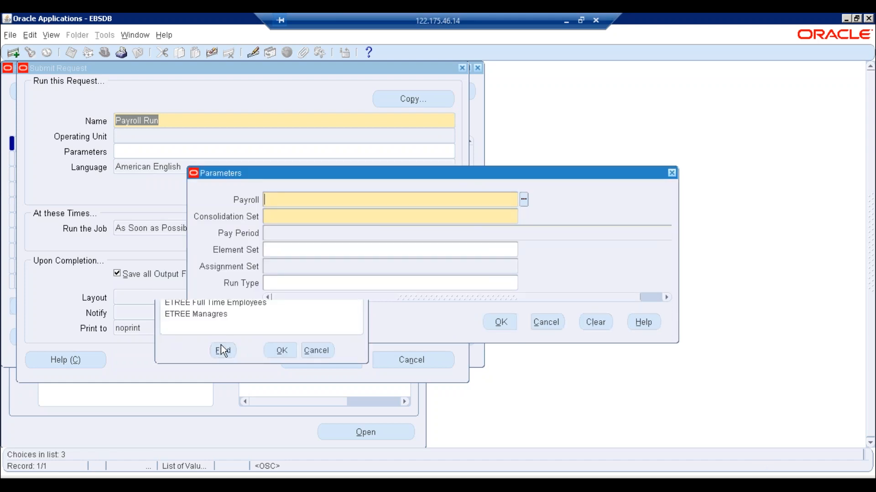
key(Tab)
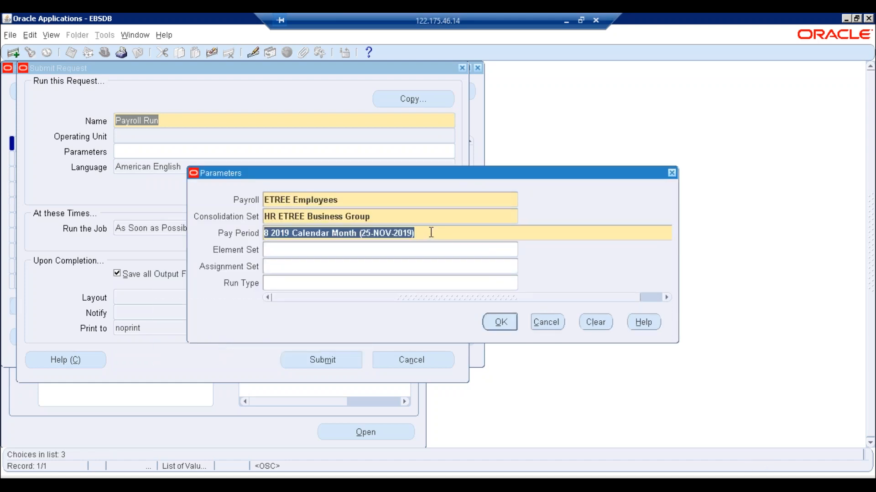
- Abandon the Payroll Run parameters and look up reports matching 'ele'
click(547, 319)
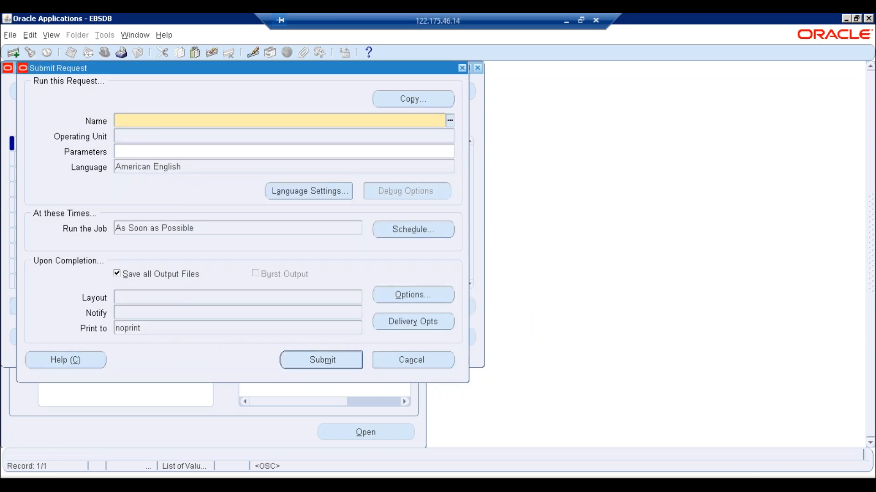
text(ele)
key(Tab)
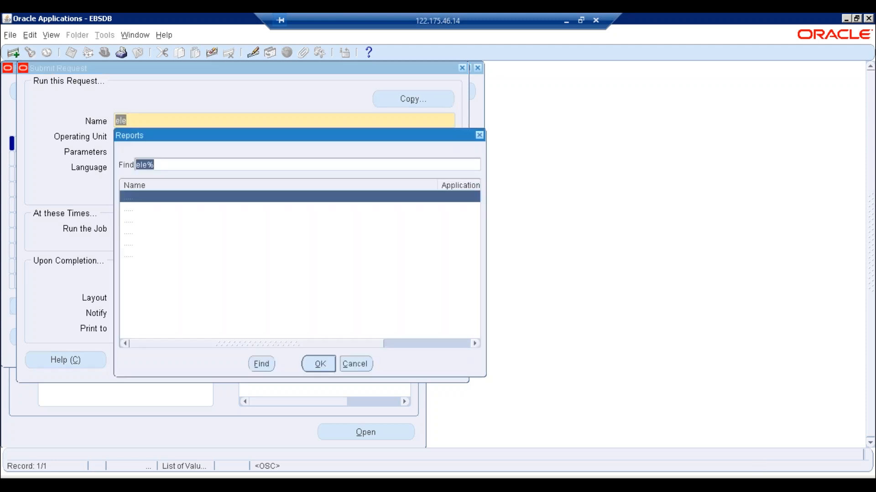
double_click(151, 231)
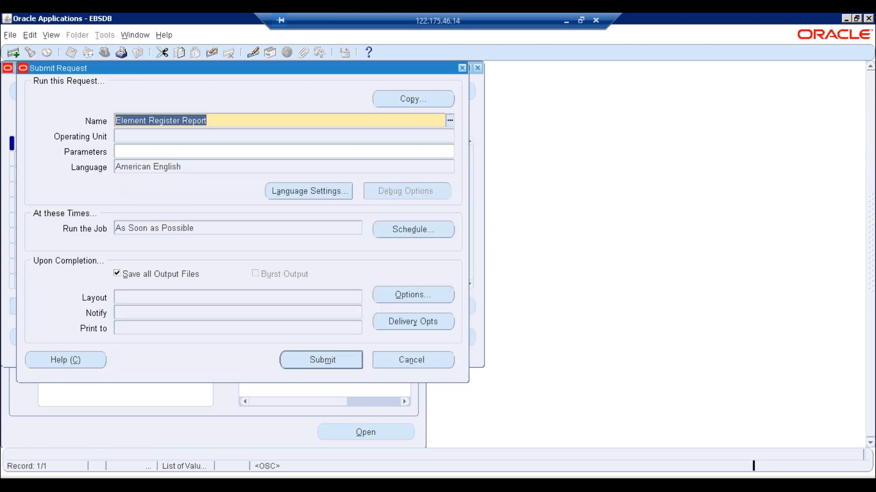
text(01nov2019)
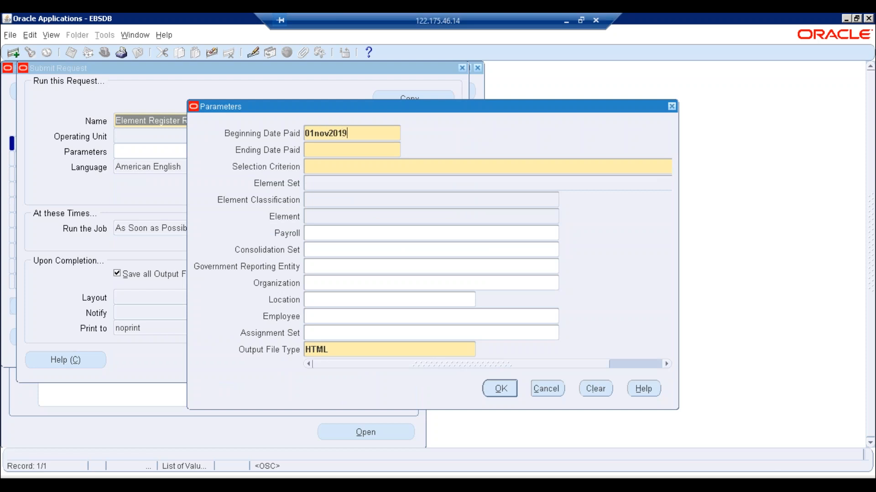
key(Tab)
text(30nov2019)
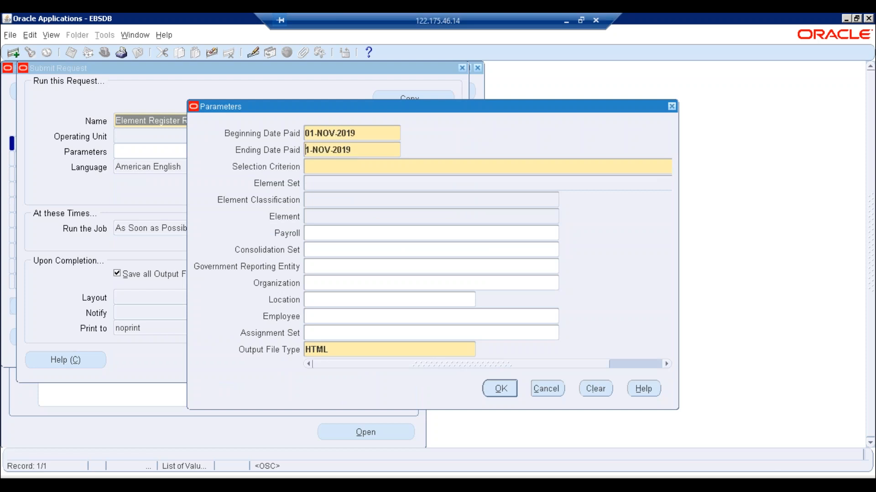
key(Tab)
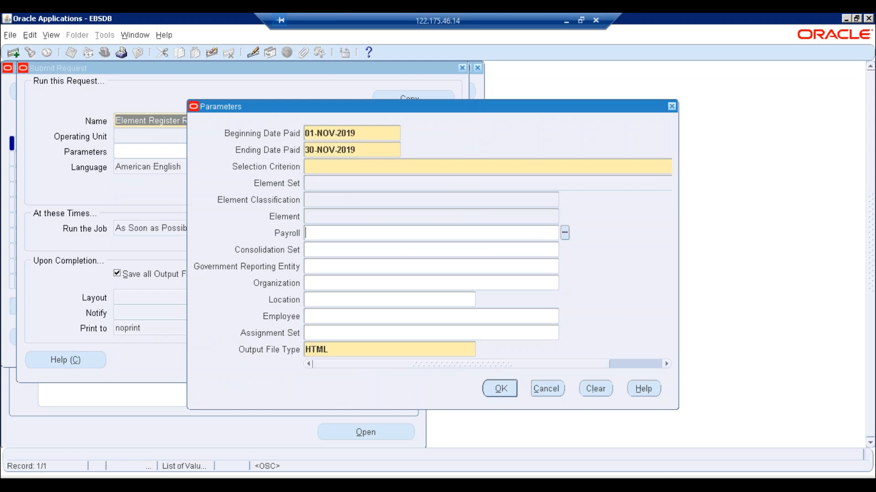
click(398, 171)
key(ctrl+l)
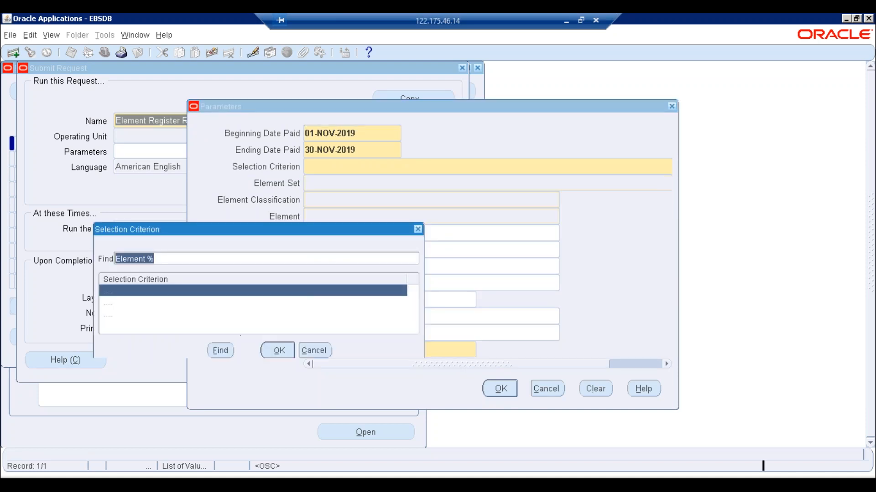
key(Down)
key(Down)
key(Return)
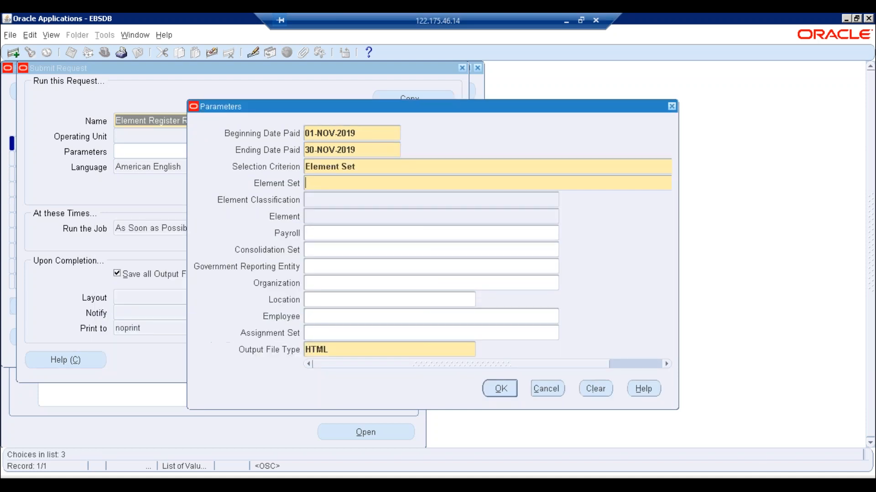
key(ctrl+l)
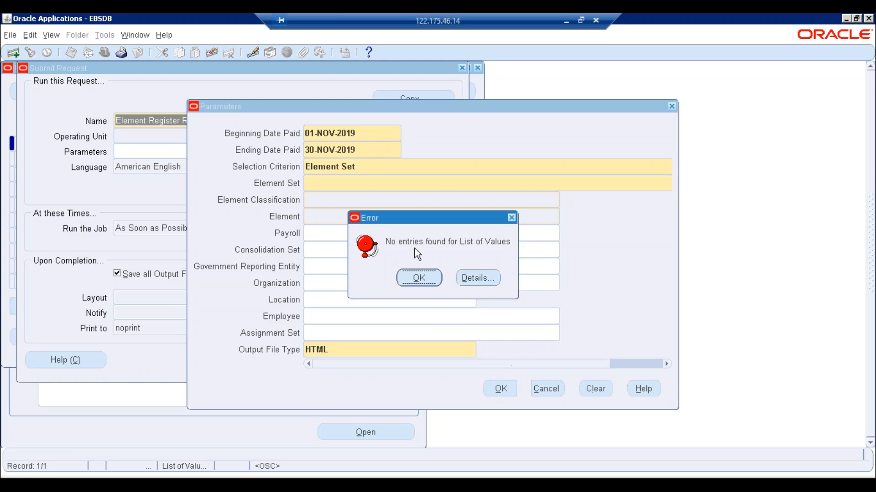
click(414, 284)
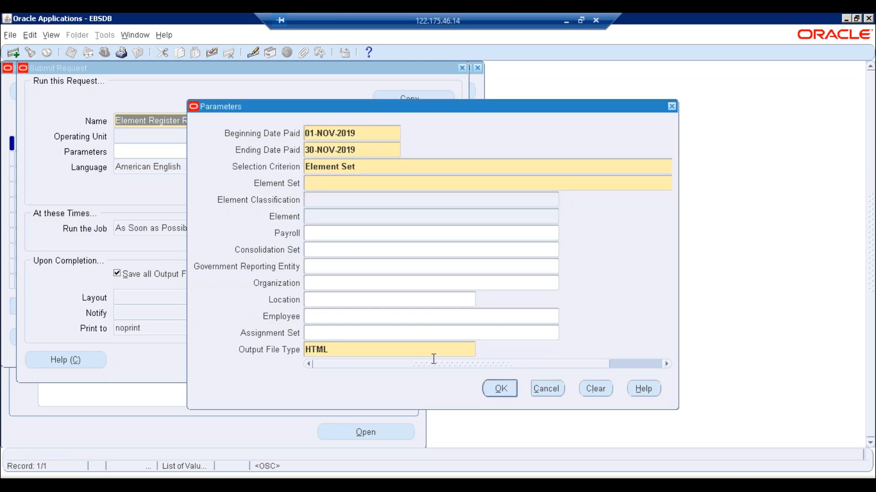
click(524, 363)
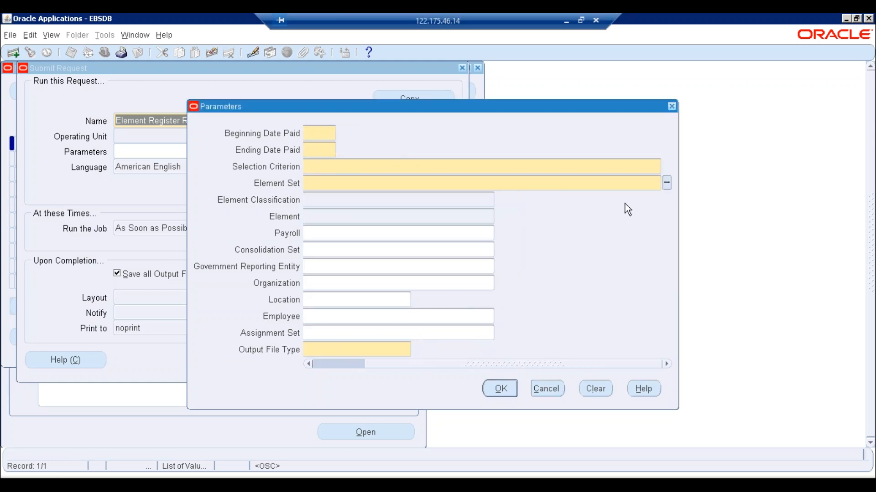
click(666, 184)
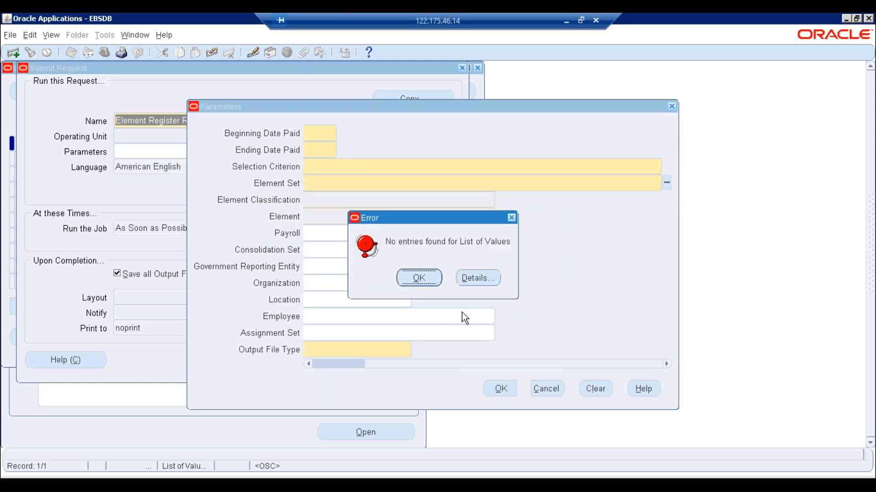
click(426, 281)
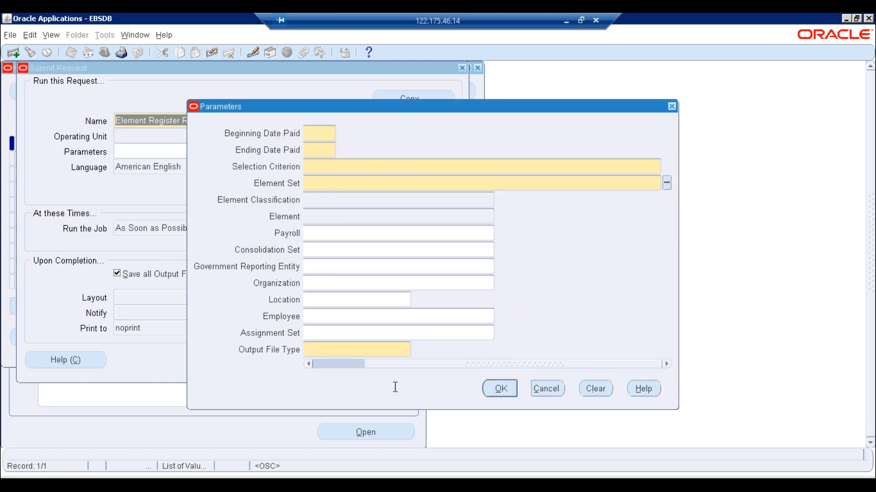
click(400, 364)
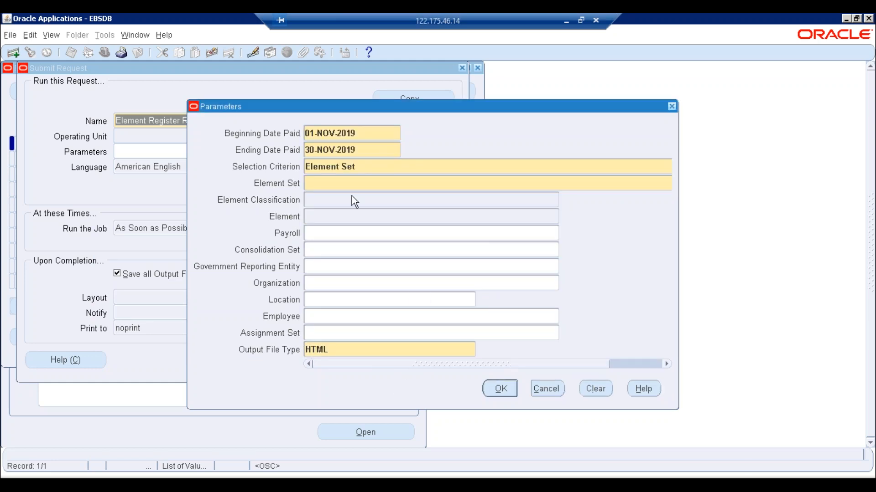
key(ctrl+v)
key(Tab)
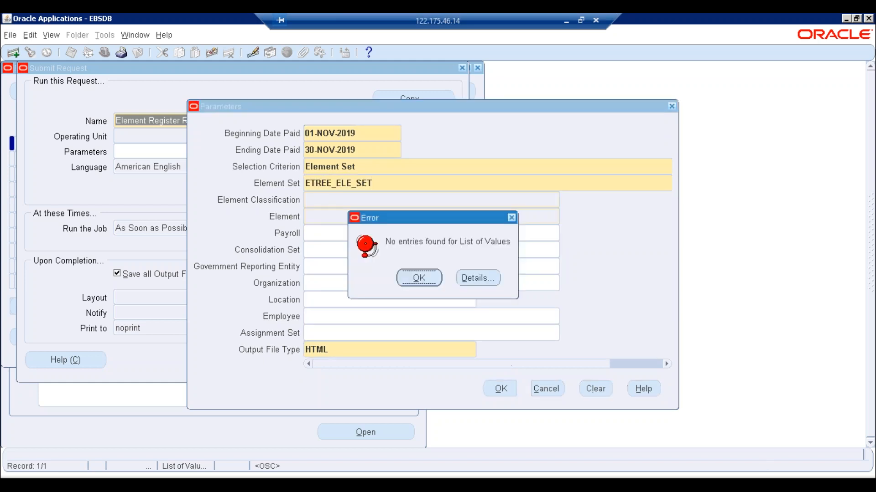
click(418, 278)
click(547, 389)
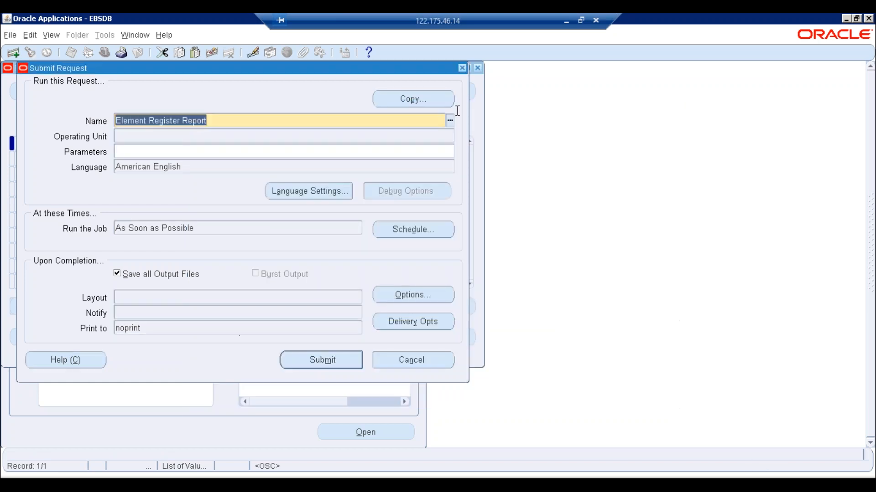
- Dismiss the request-type prompt and close the request search window
click(462, 68)
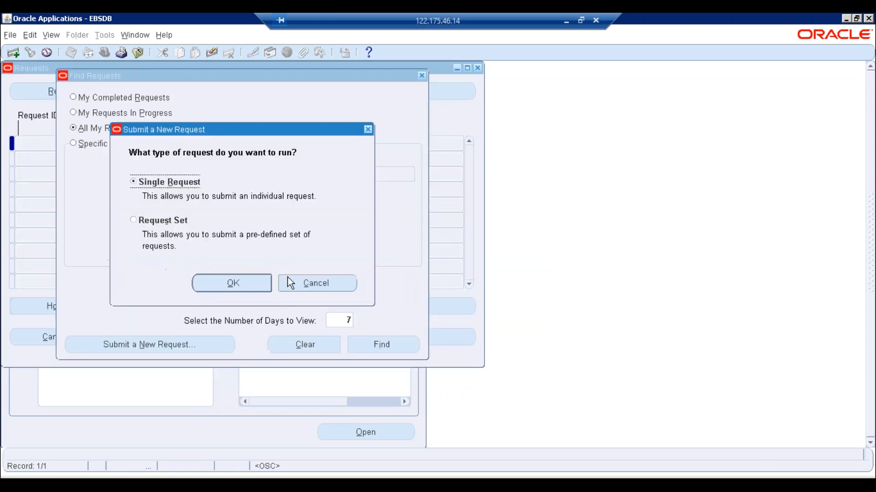
click(302, 280)
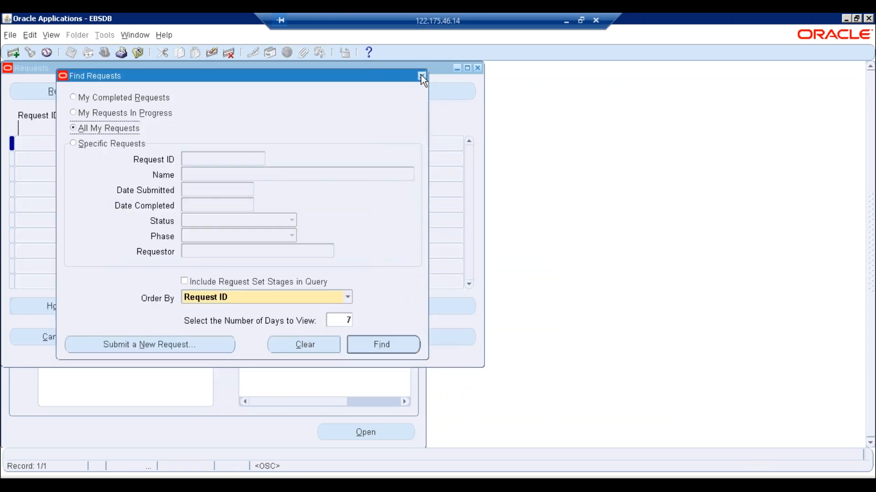
click(421, 75)
- Open the Element Set form and query ETREE_ELE_SET
double_click(69, 205)
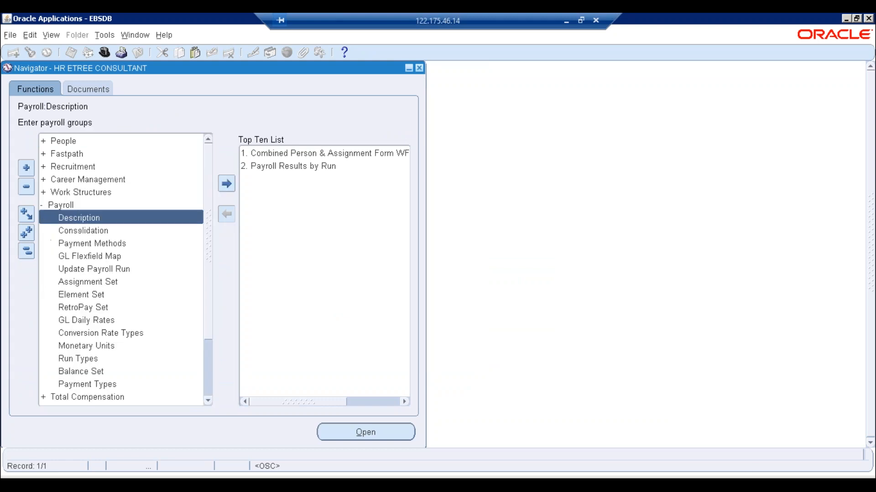
double_click(80, 295)
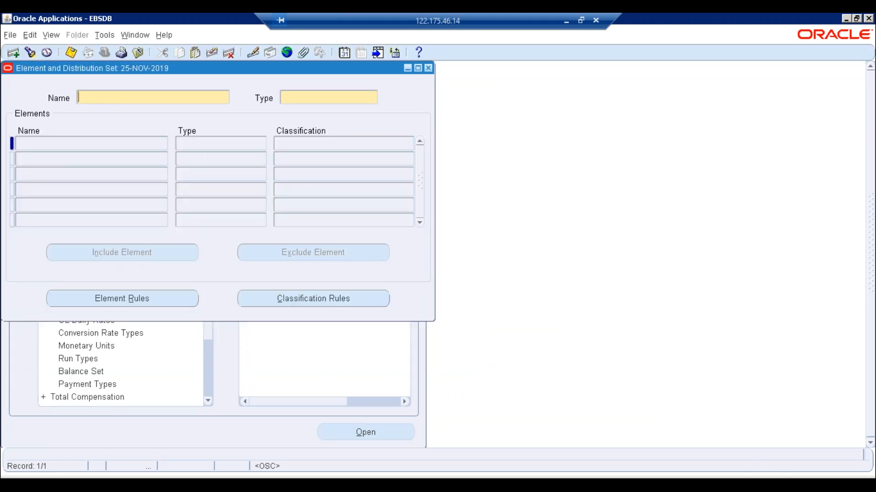
key(F11)
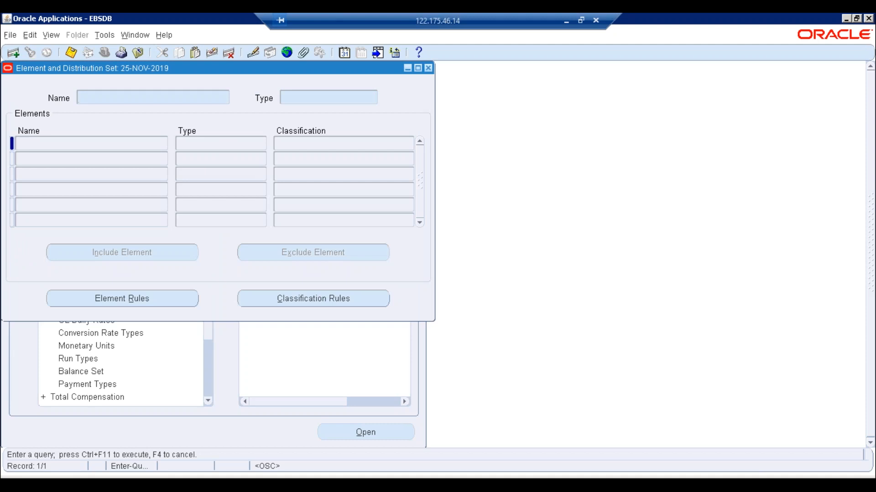
text(ETREE_ELE_SET)
key(ctrl+F11)
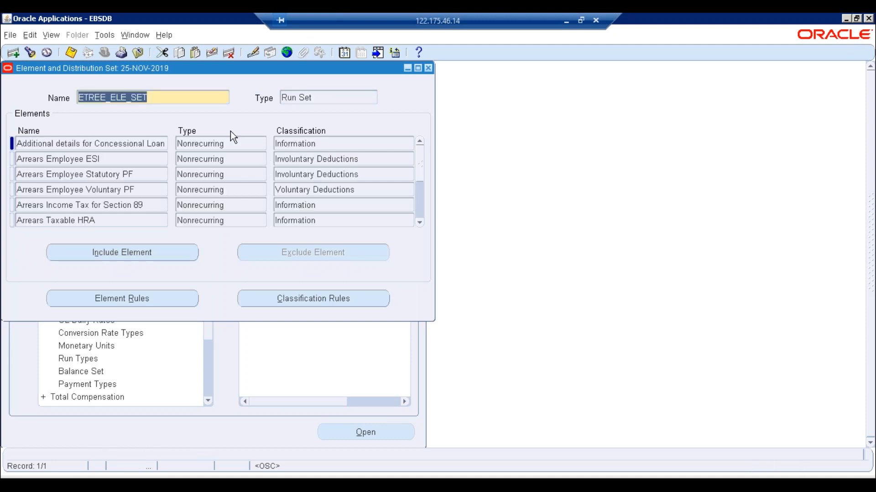
- Browse through the ETREE_ELE_SET elements, then bring up the Find Requests window
click(420, 222)
click(419, 222)
click(420, 223)
click(420, 222)
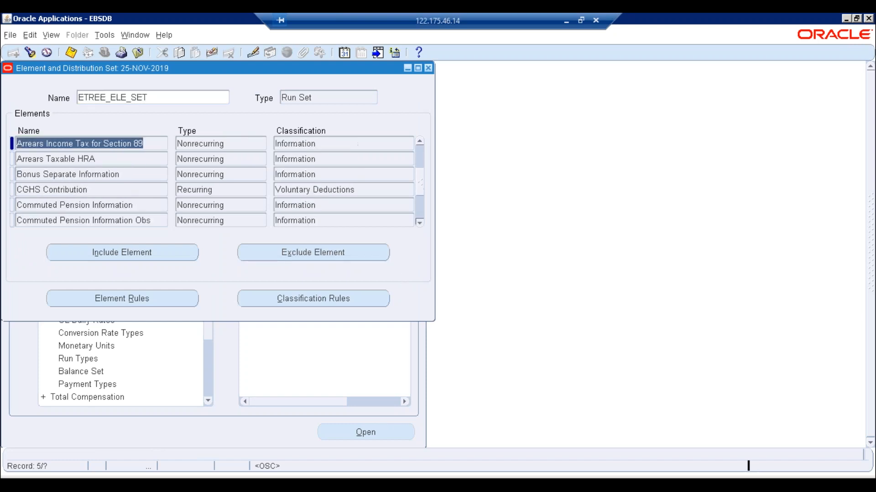
click(420, 222)
scroll(152, 221, down, 1)
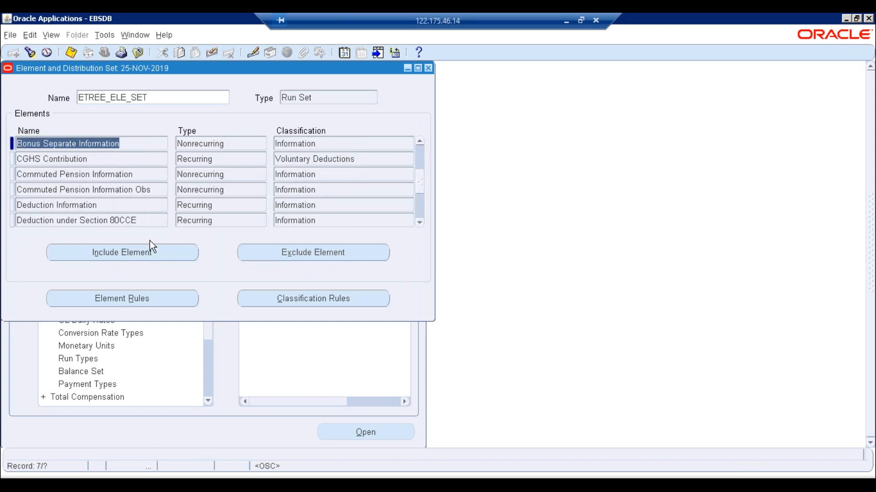
click(155, 221)
click(419, 223)
click(419, 222)
click(419, 223)
click(420, 223)
click(420, 223)
click(419, 222)
click(420, 223)
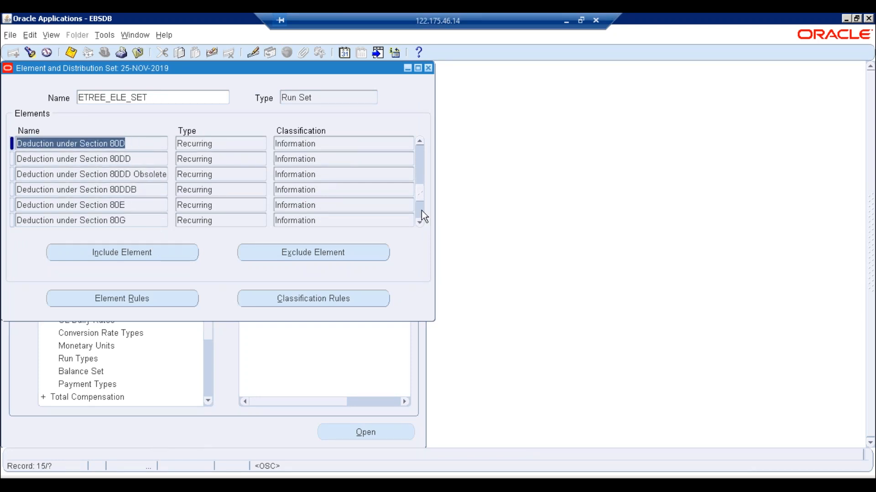
drag(420, 223, 420, 222)
drag(423, 173, 420, 144)
click(99, 143)
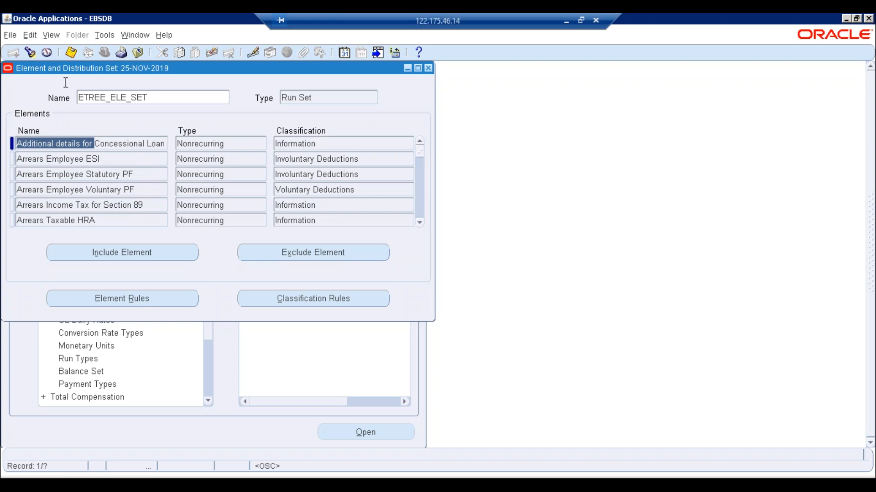
click(50, 37)
click(59, 201)
- Start a new single request for the Element Register Report
click(163, 344)
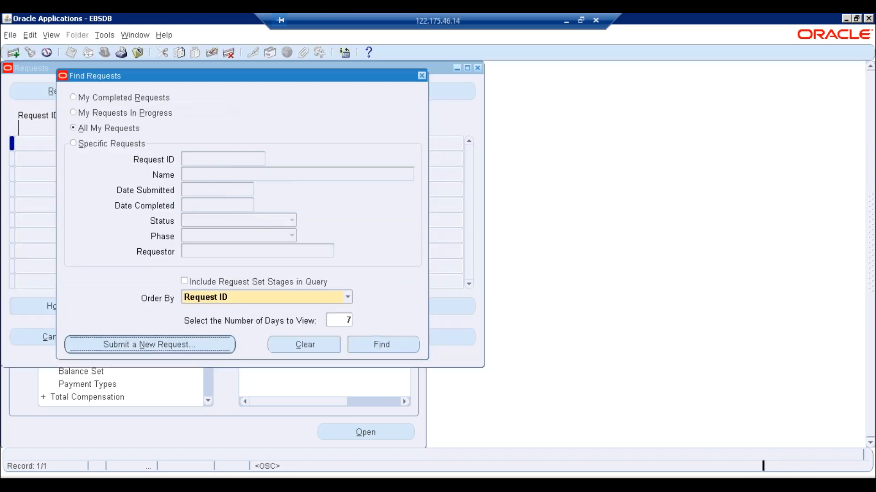
click(235, 283)
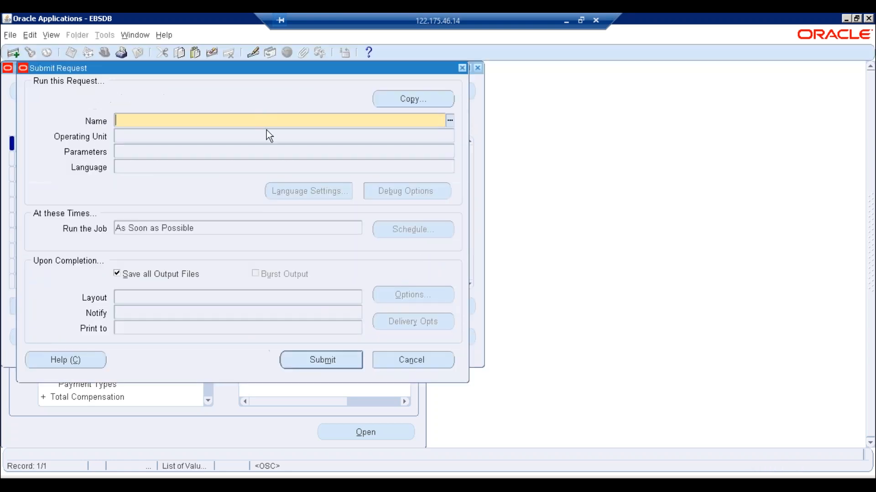
text(ele)
key(Tab)
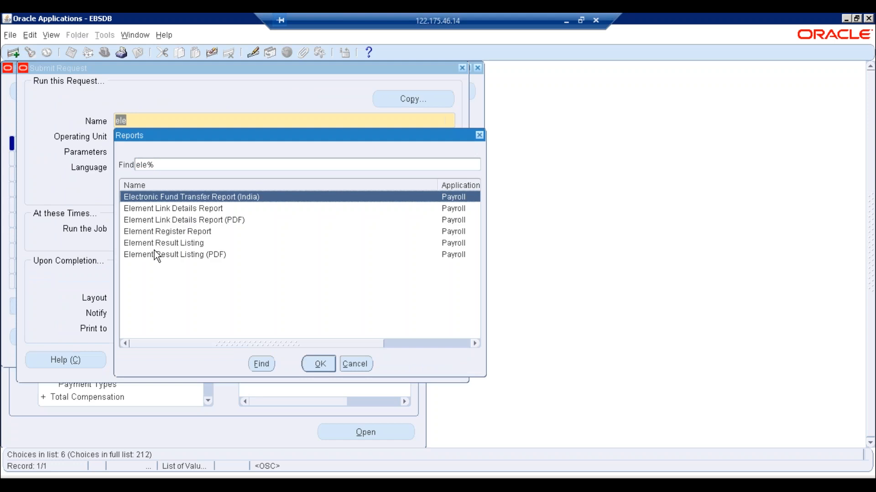
double_click(160, 233)
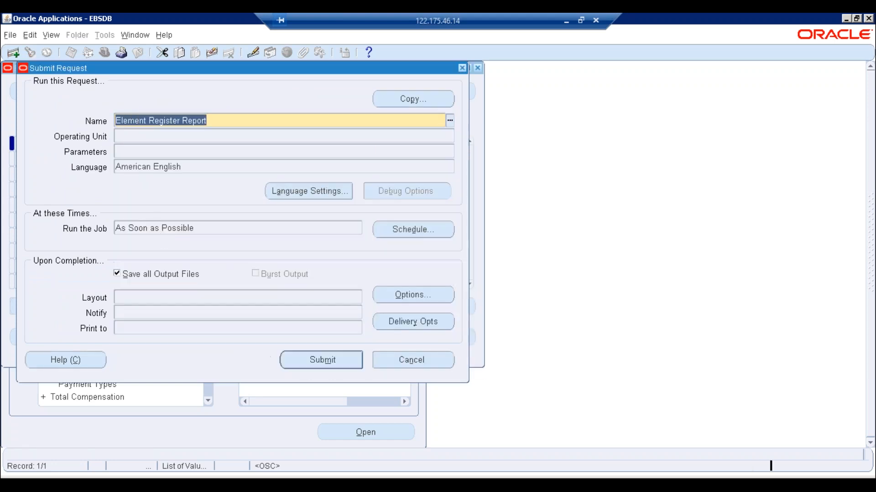
- Set the report dates from 01-NOV-2019 to 30-NOV-2019
text(01)
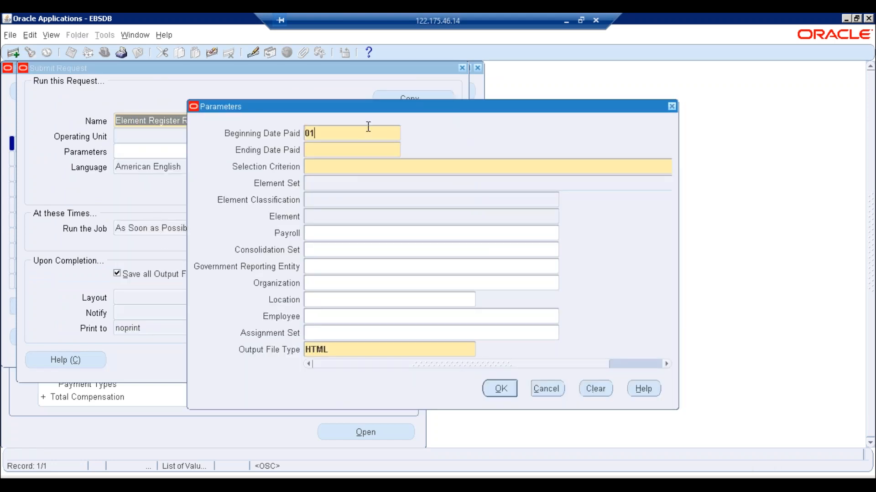
text(nov2019)
key(Tab)
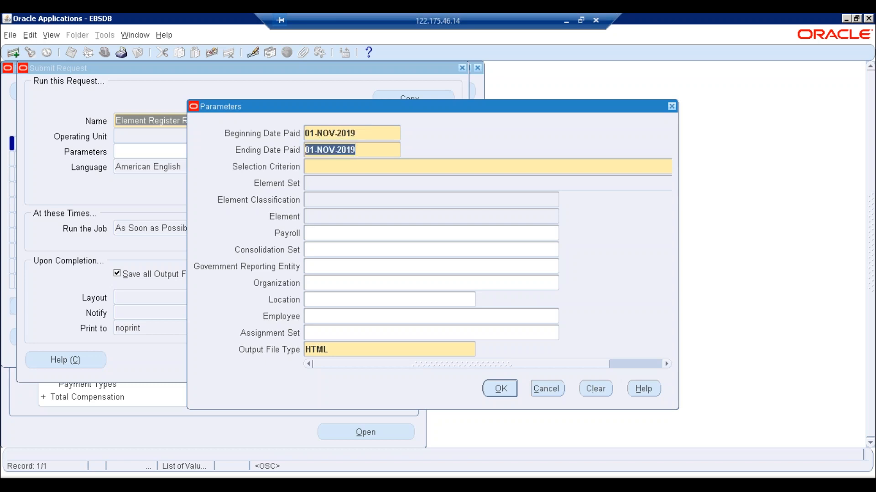
key(BackSpace)
text(30no)
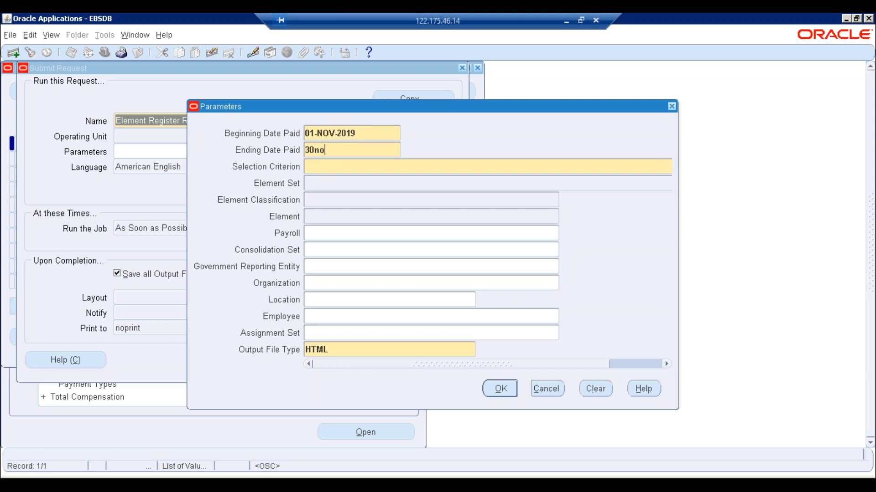
text(v2019)
key(Tab)
- Set Selection Criterion to Element Classification with Involuntary Deductions
key(ctrl+l)
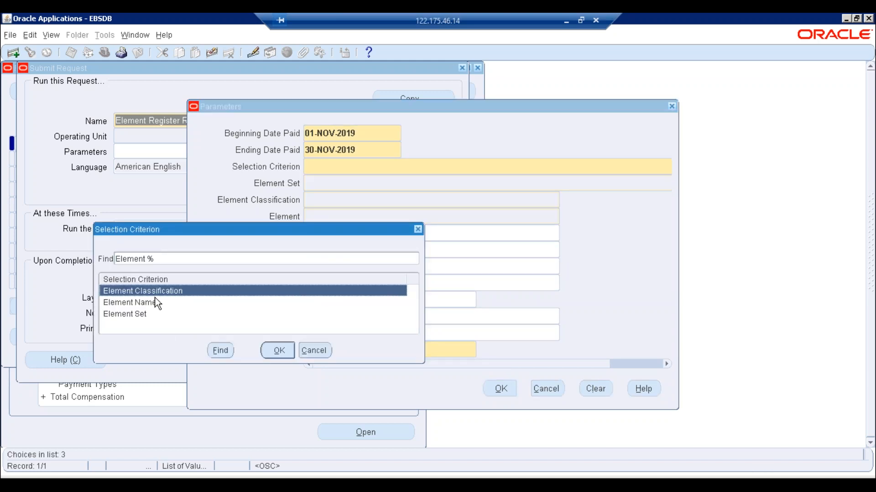
double_click(144, 303)
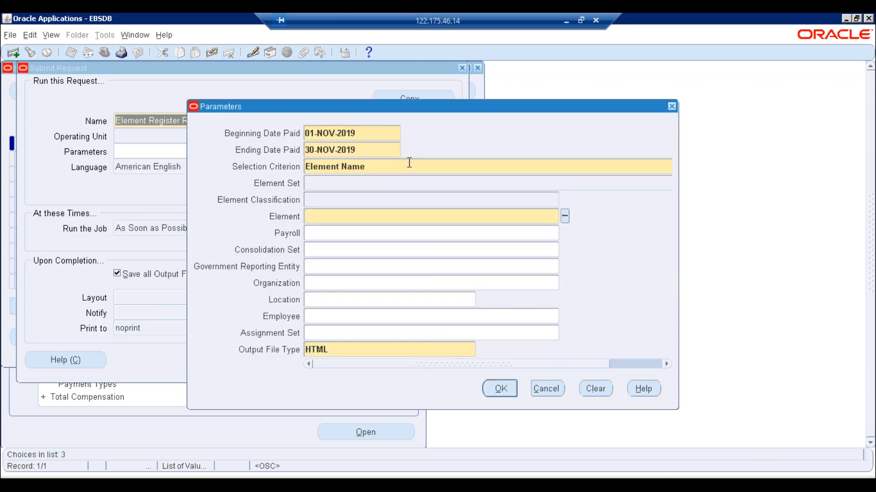
key(BackSpace)
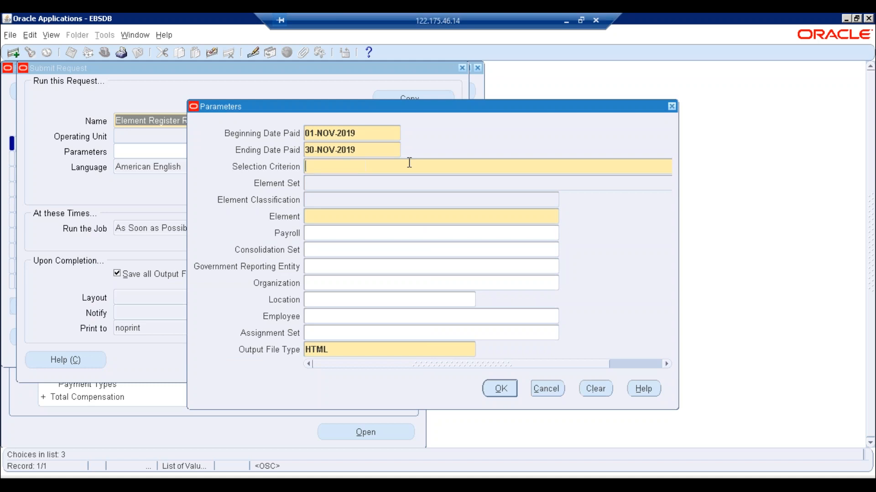
key(Tab)
key(Return)
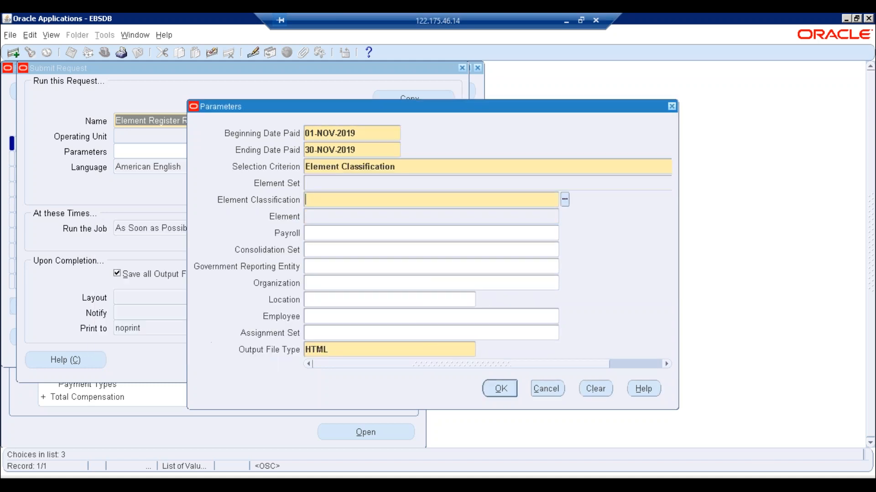
click(565, 199)
text(in%)
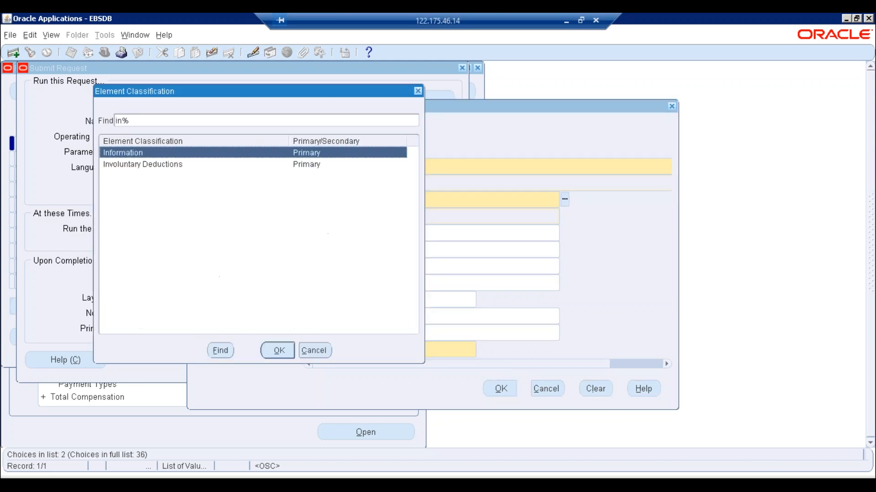
key(Down)
key(Return)
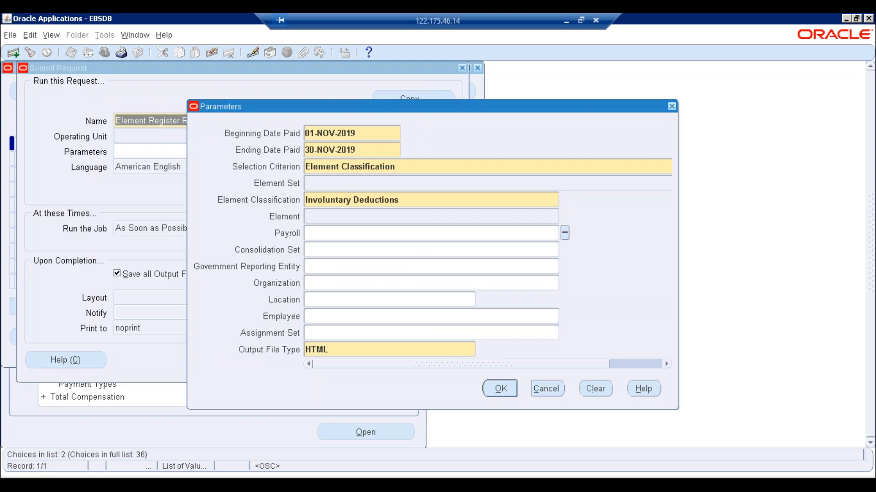
- Choose the ETREE Employees payroll and confirm the parameters
key(ctrl+l)
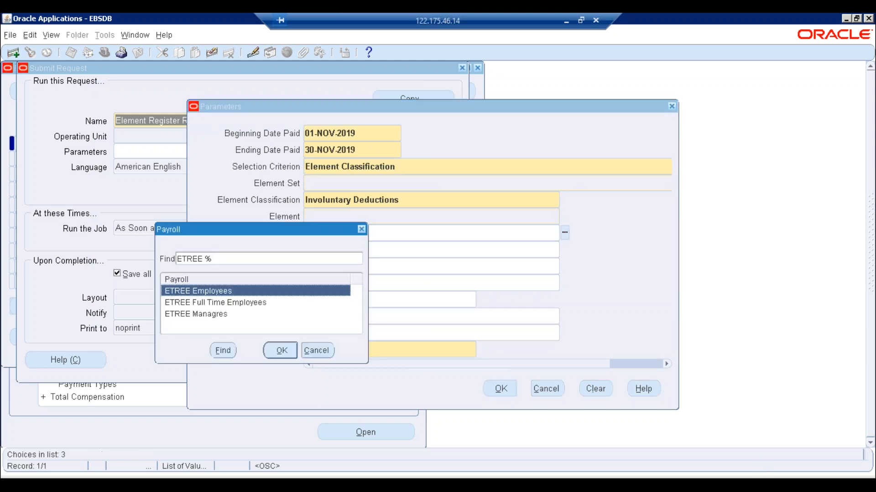
key(Return)
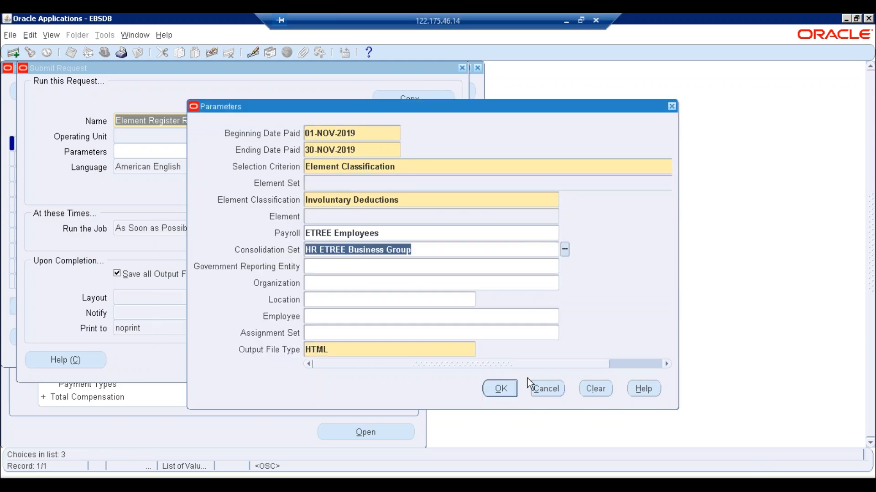
click(502, 389)
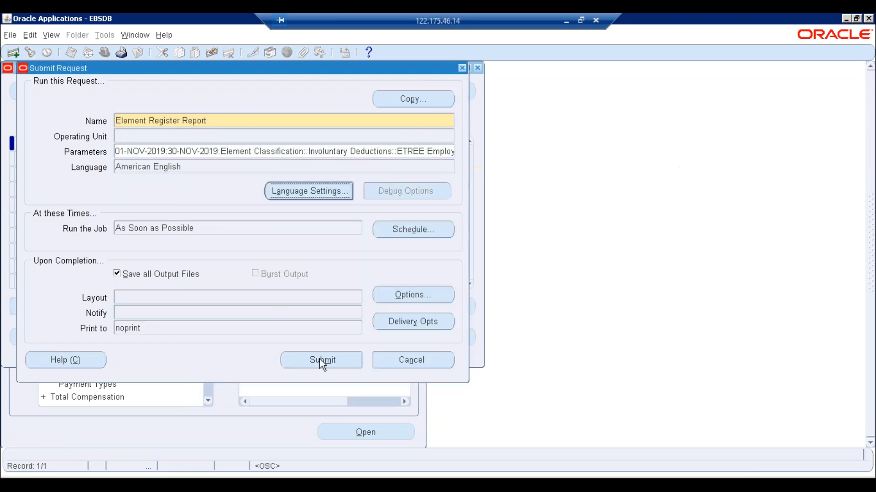
- Submit the Element Register Report request and show the list of my requests
key(Return)
click(472, 290)
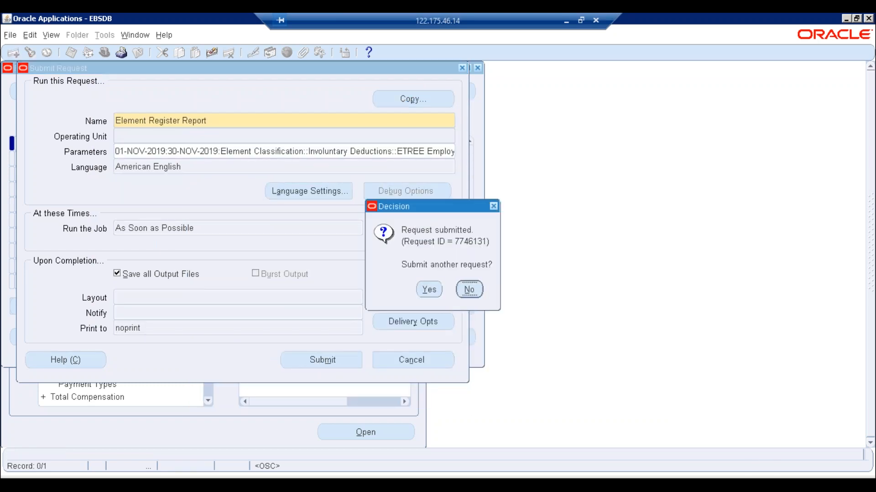
click(379, 344)
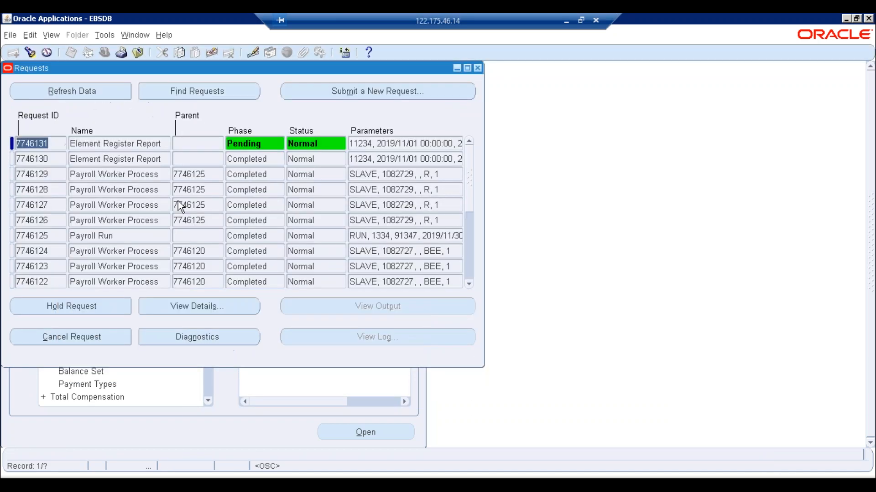
click(98, 93)
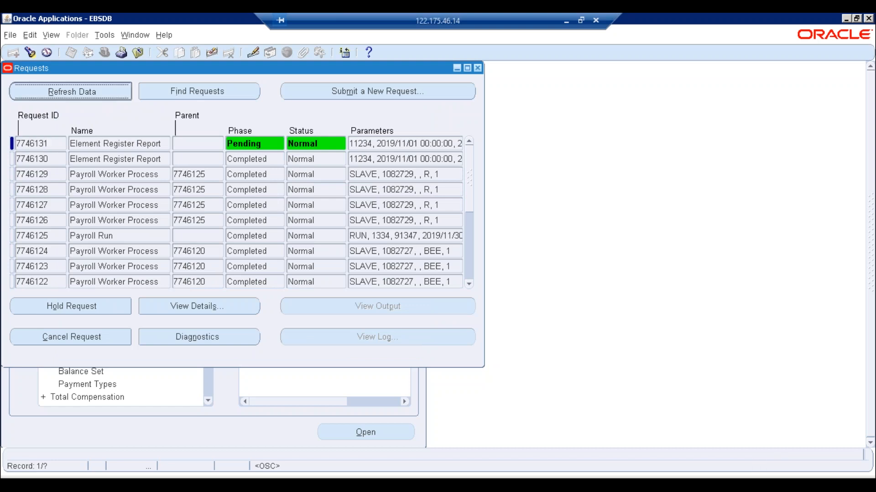
- Refresh the requests list repeatedly to track request 7746131's status
key(alt+r)
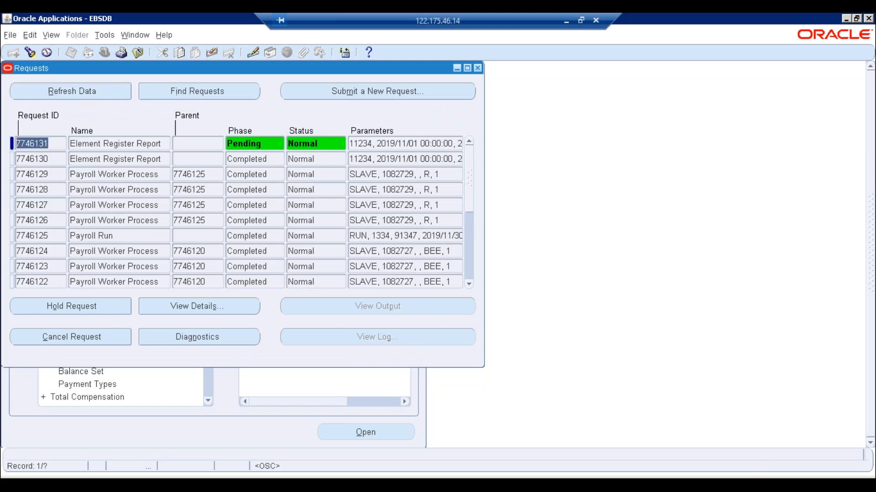
click(95, 88)
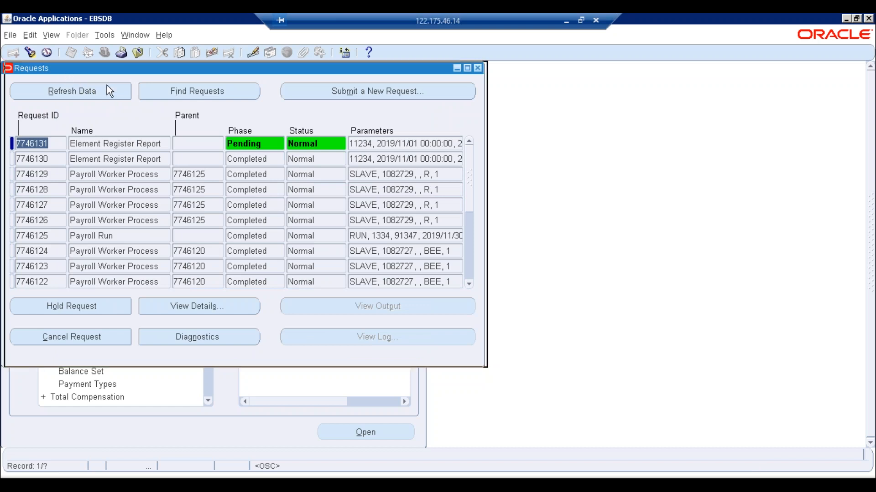
click(125, 106)
click(125, 106)
key(alt+r)
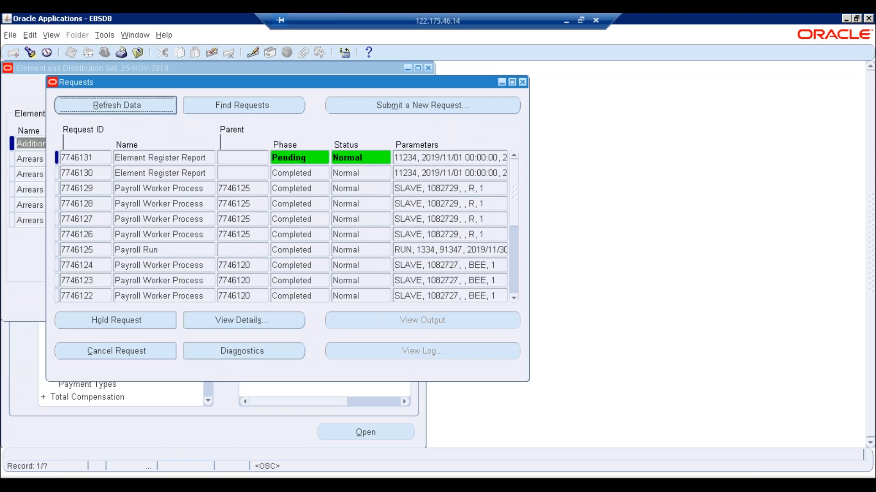
key(alt+r)
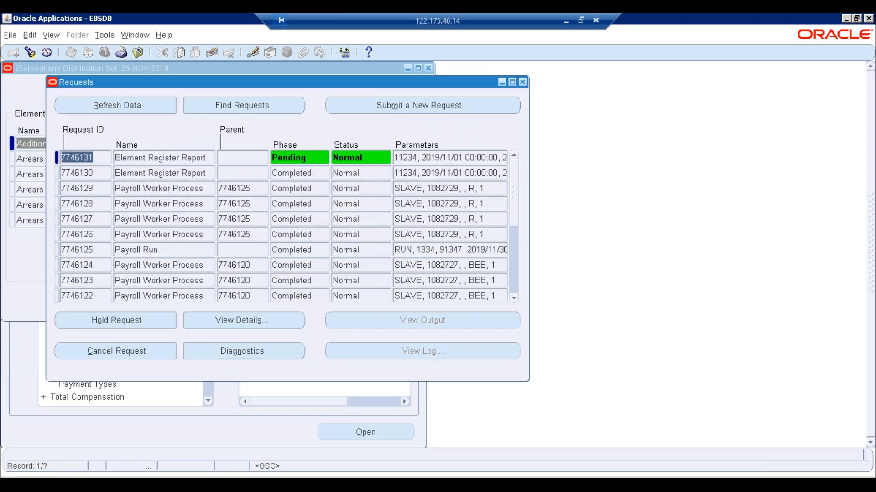
- View request 7746131's completed output, close the duplicate tab and return to Oracle
click(124, 107)
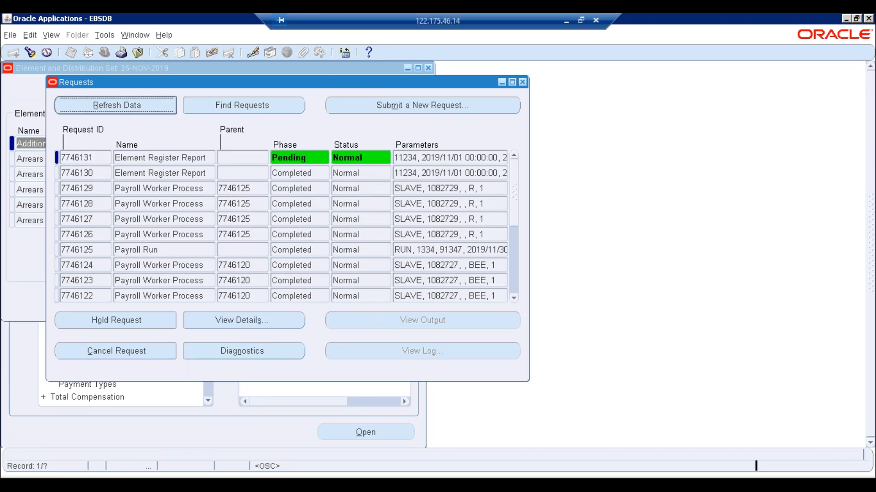
click(391, 316)
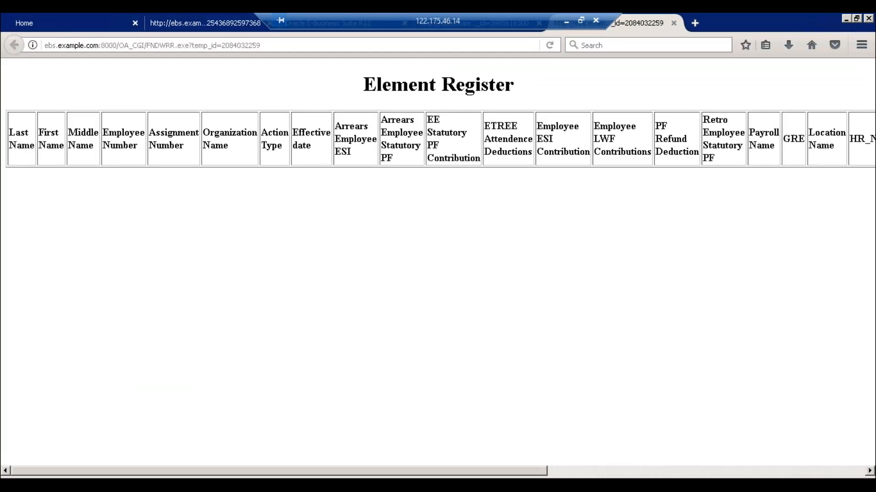
click(674, 23)
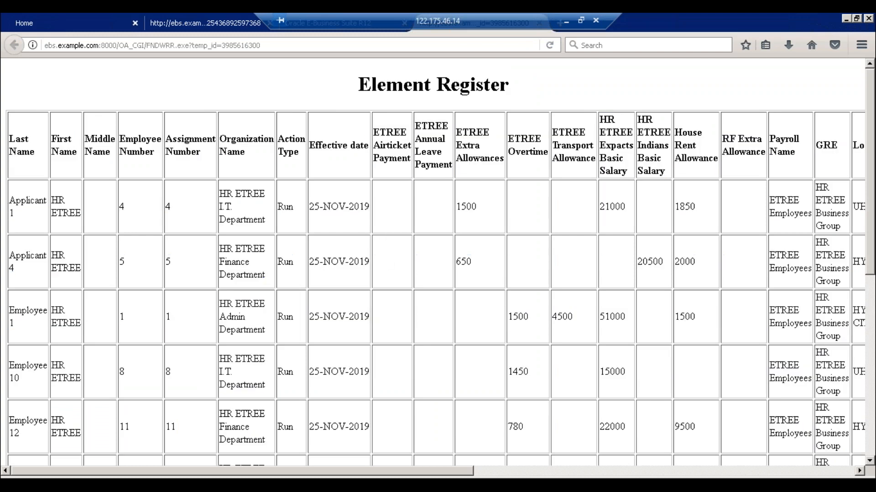
key(alt+Tab)
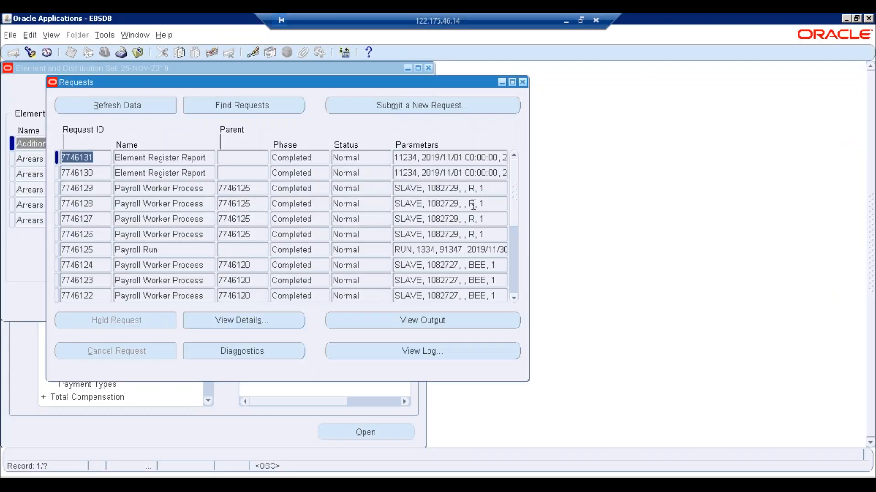
- Review the details of request 7746131, then close them
click(291, 324)
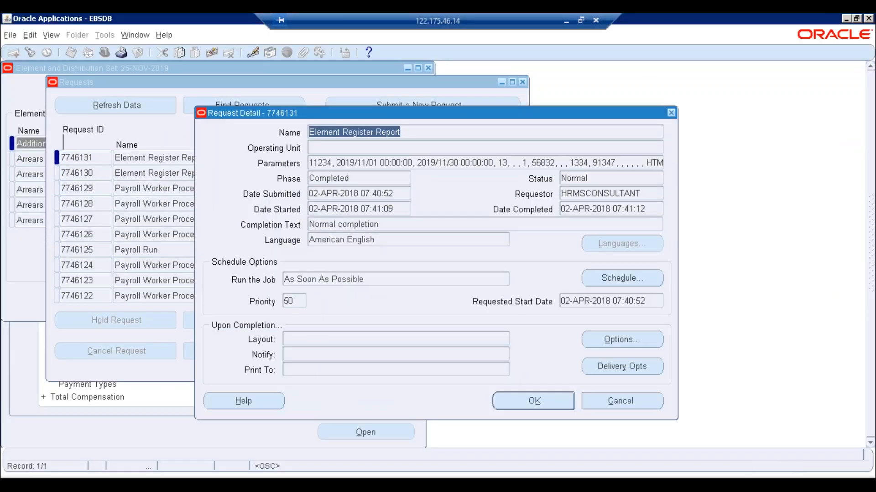
drag(392, 163, 309, 163)
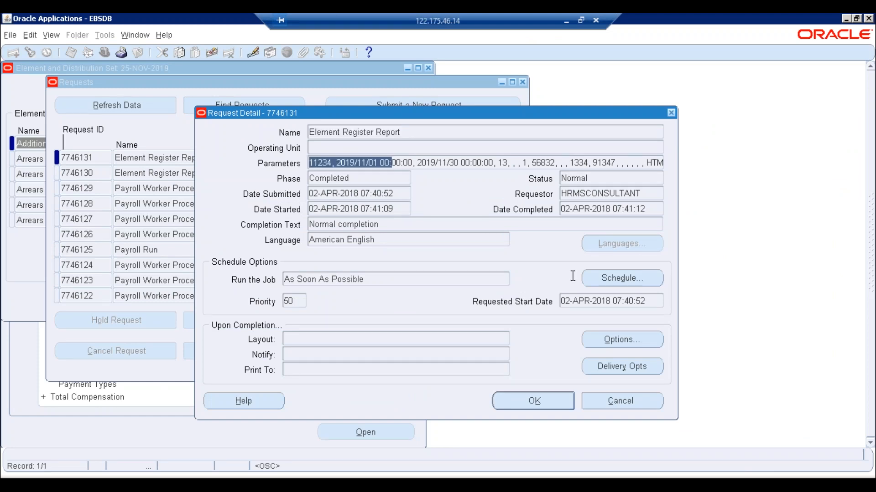
click(598, 399)
- Start a new single request by copying the earlier Element Register Report request
click(381, 108)
click(223, 283)
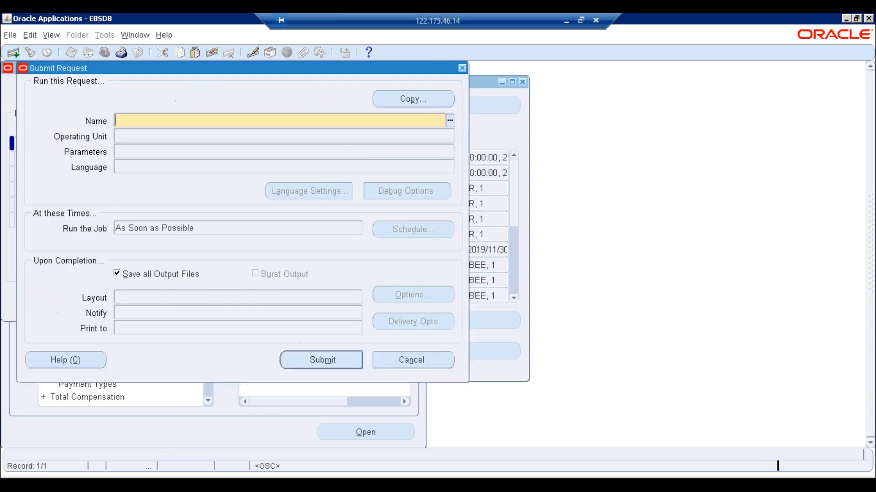
click(426, 99)
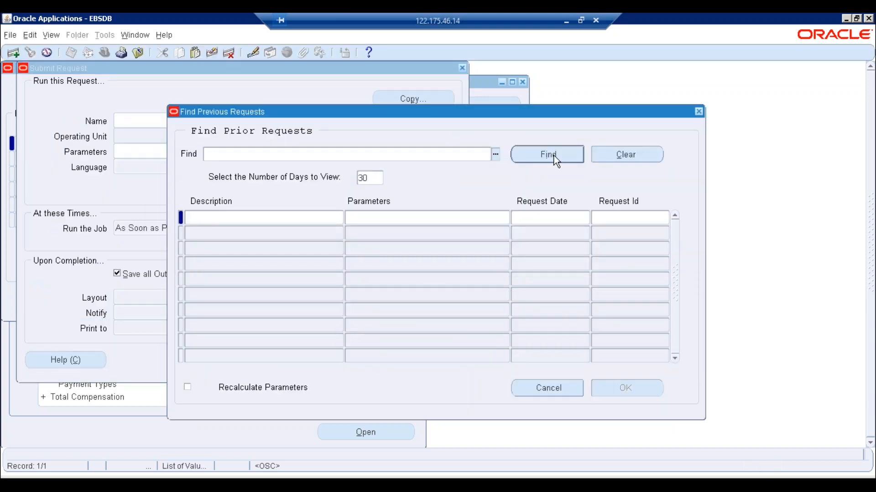
click(549, 155)
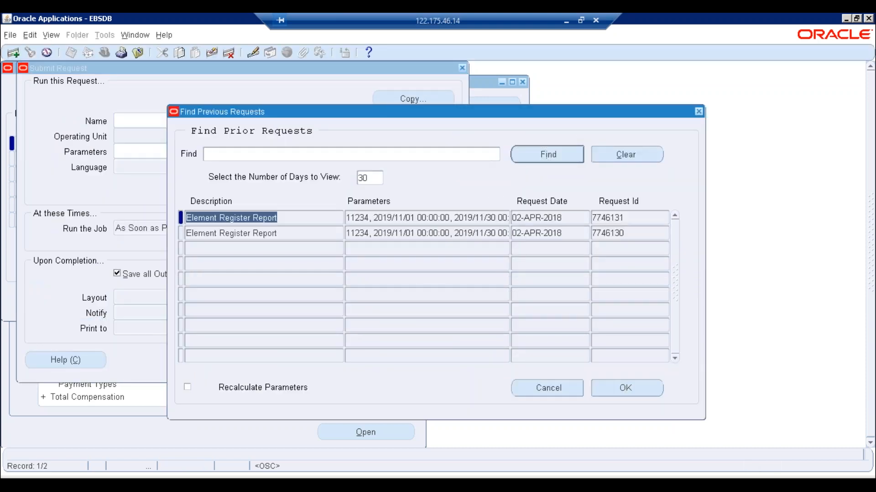
click(540, 388)
click(400, 100)
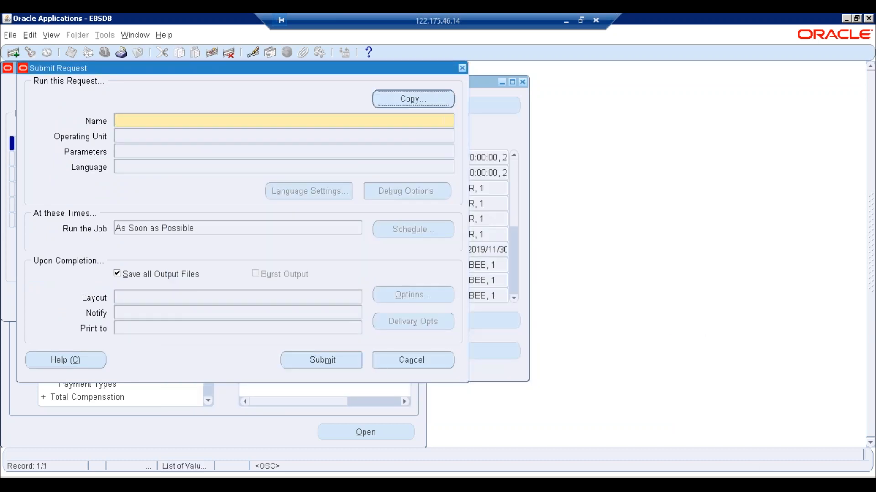
click(558, 159)
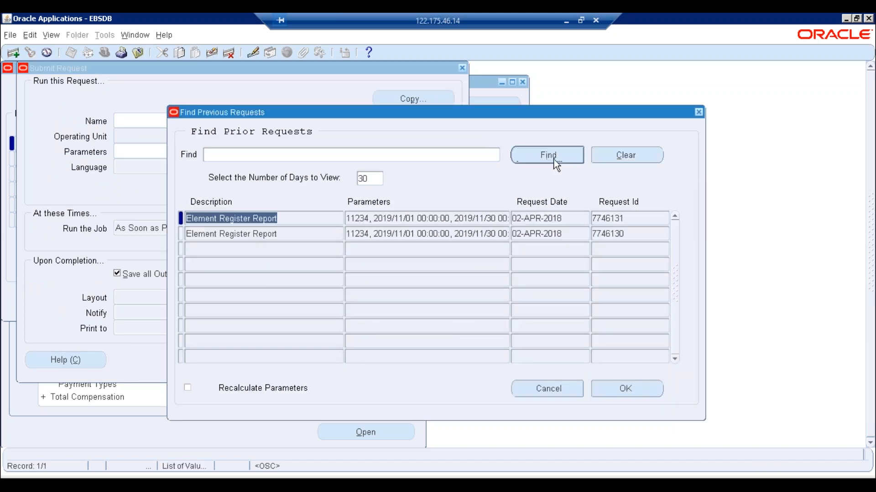
click(625, 389)
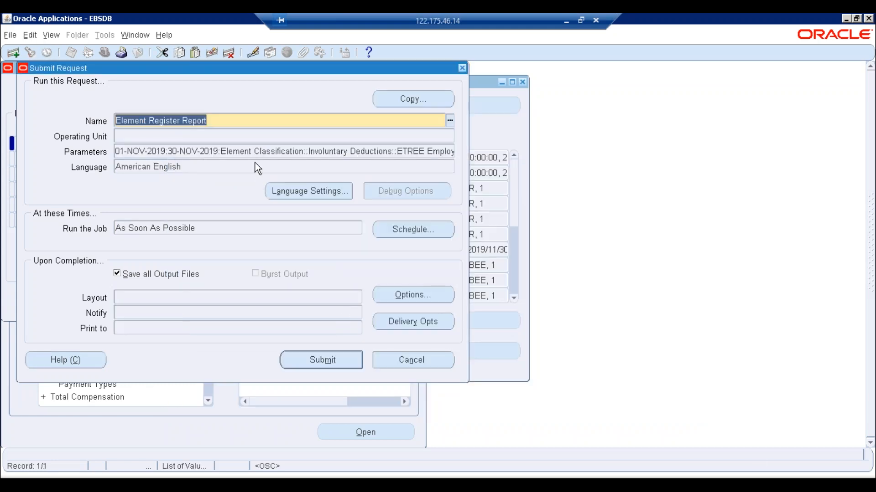
- Review the copied Selection Criterion, Classification and ETREE Employees payroll parameters, then cancel
click(255, 155)
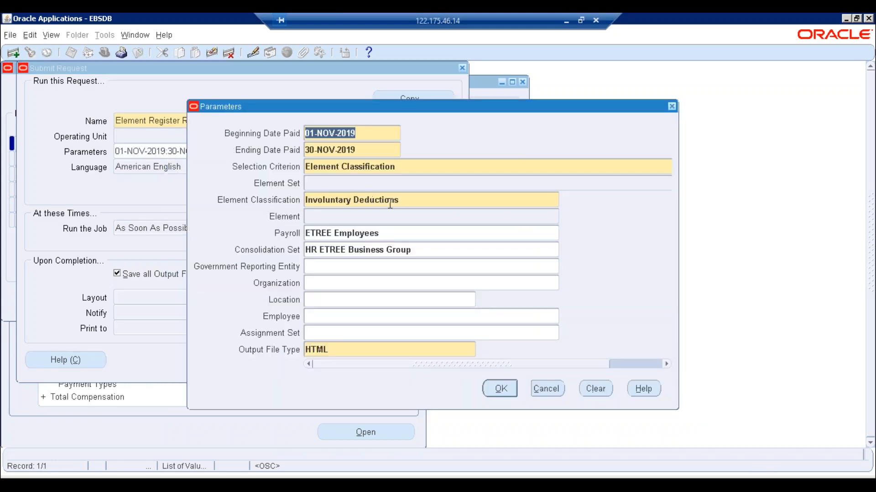
click(389, 204)
click(408, 234)
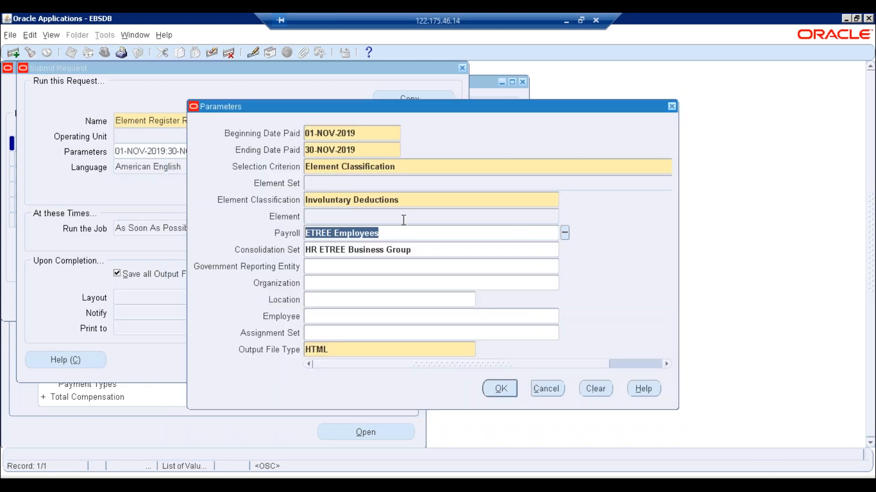
click(397, 166)
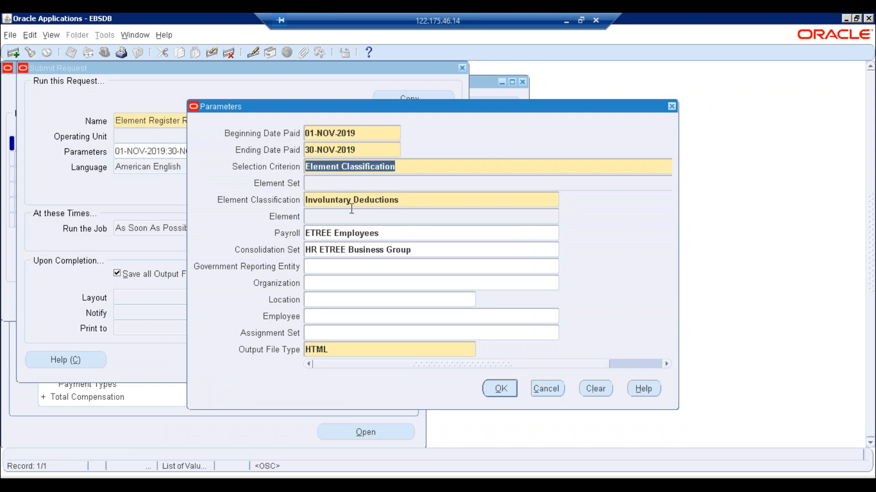
click(557, 392)
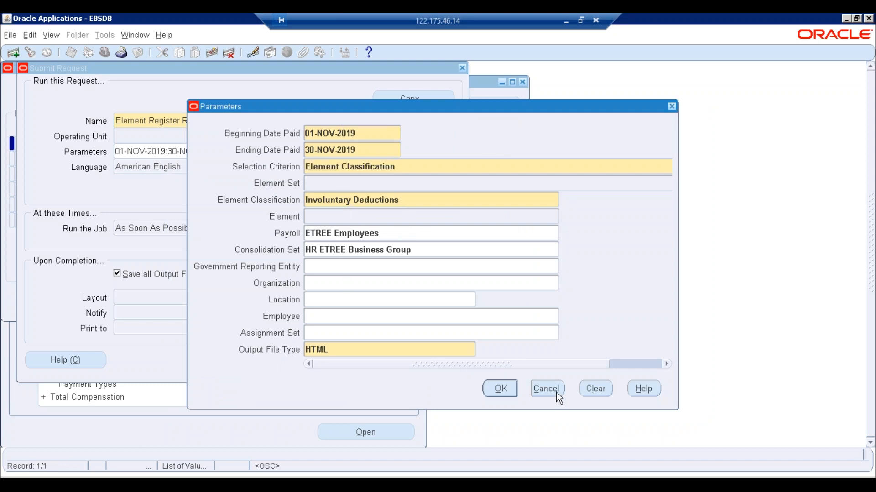
click(404, 361)
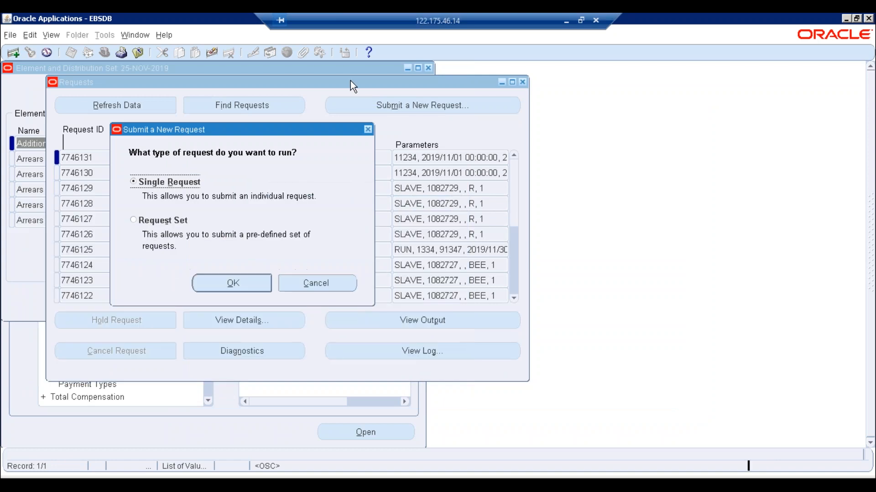
- Open Excel's Earnings sheet and select the yellow overtime and Extra Allowances (740, 1550) cells
click(91, 485)
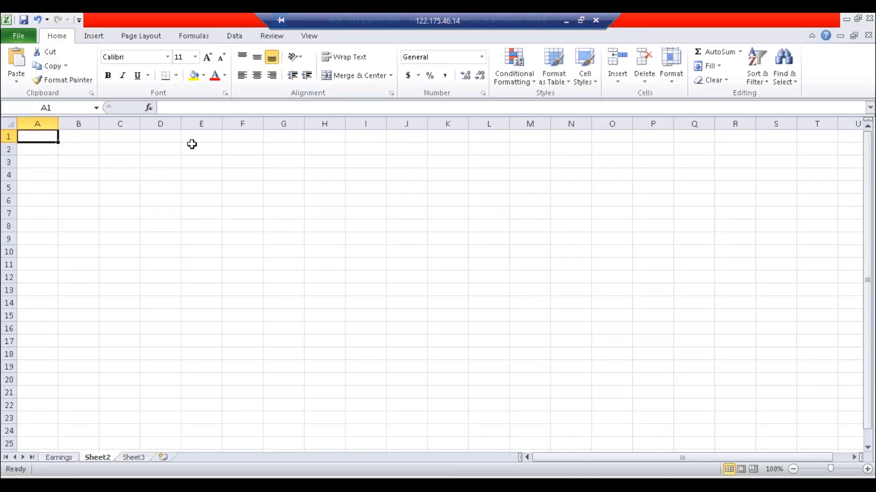
click(56, 458)
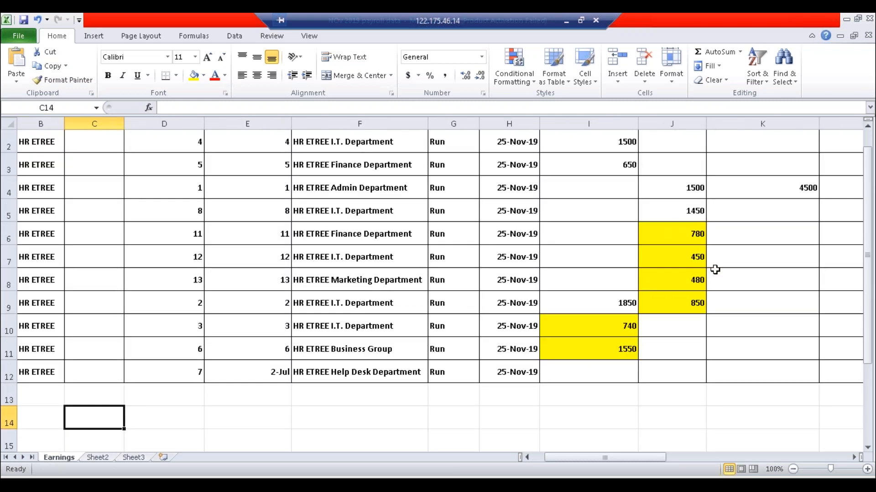
click(754, 242)
drag(679, 237, 685, 307)
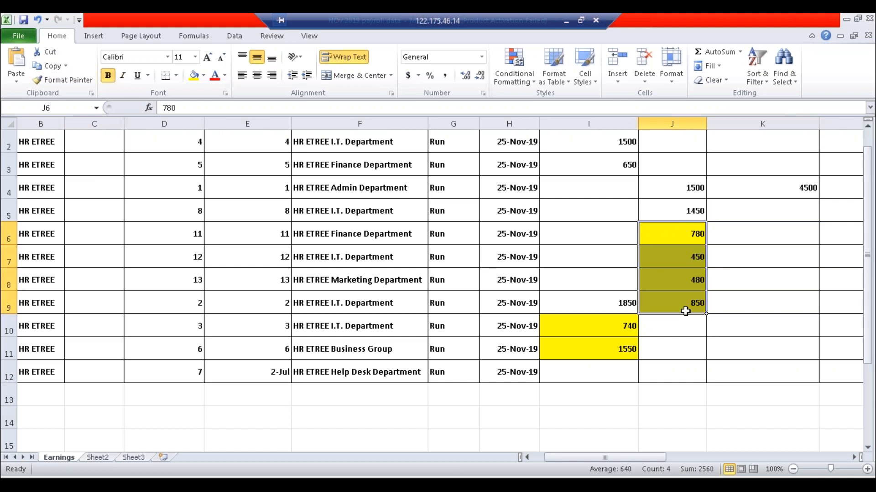
click(606, 331)
drag(606, 342, 606, 345)
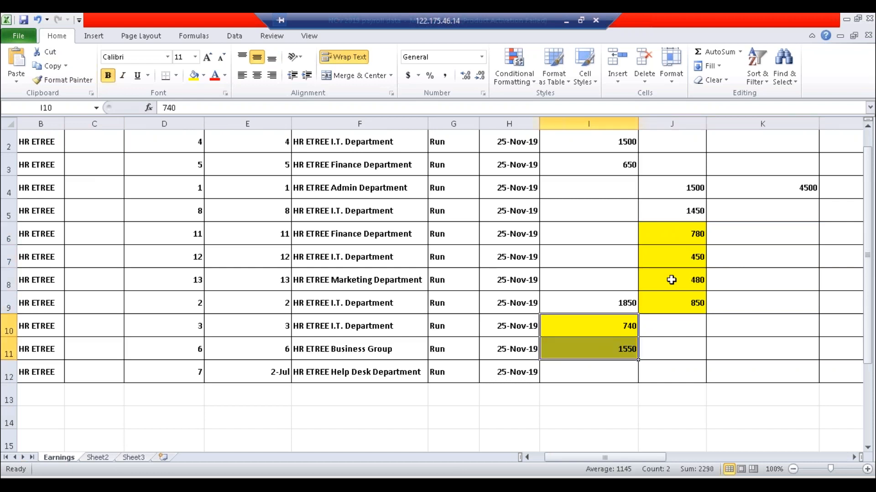
drag(674, 237, 675, 303)
click(679, 329)
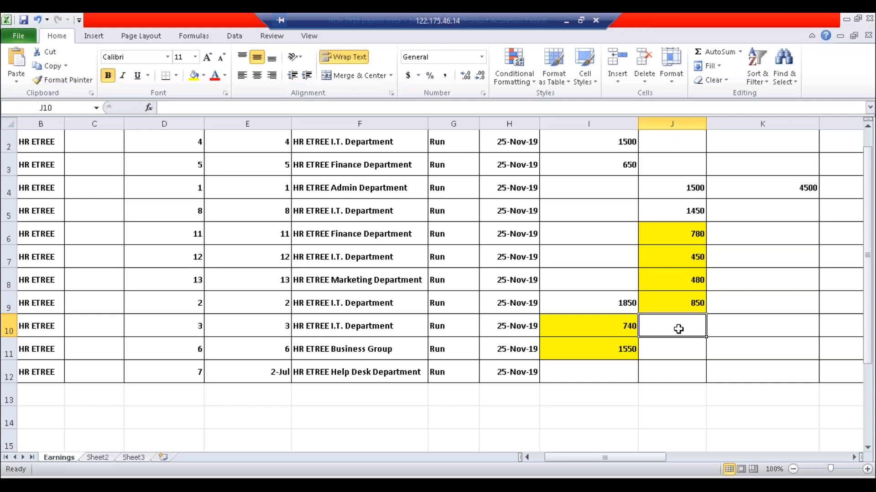
- Check the values 1550 in I11, 850 in J9 and the empty J10
click(686, 143)
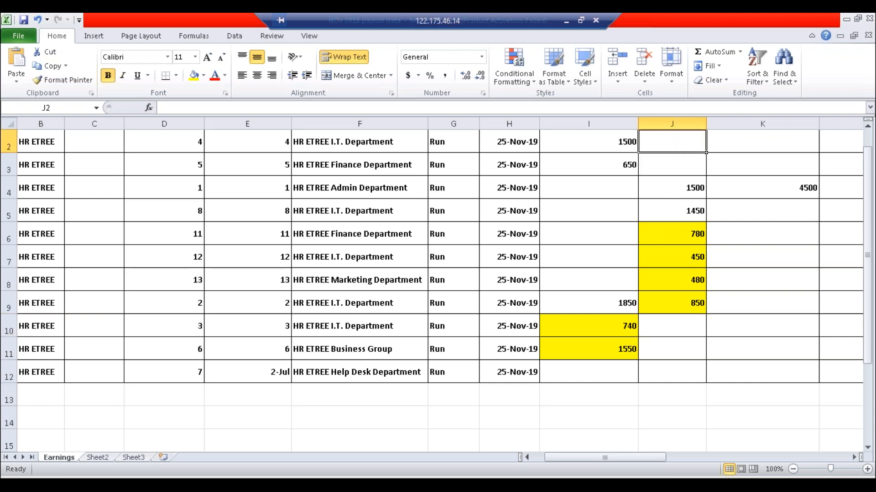
drag(868, 250, 854, 192)
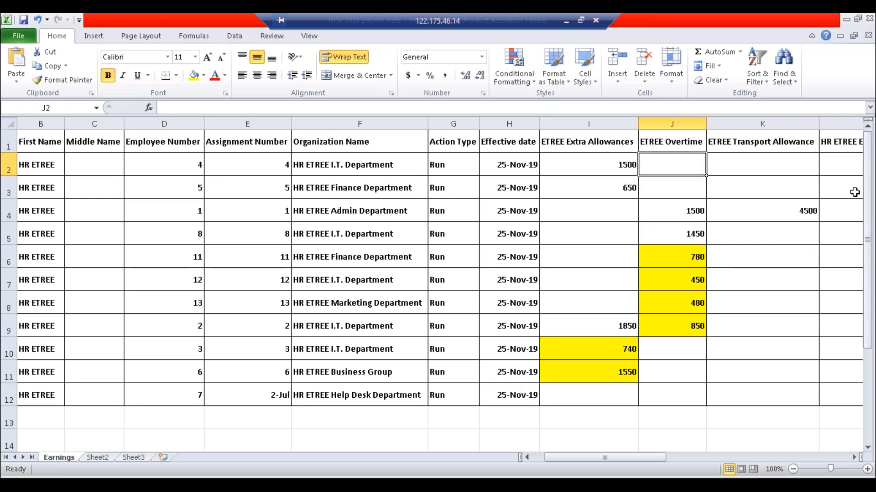
click(621, 381)
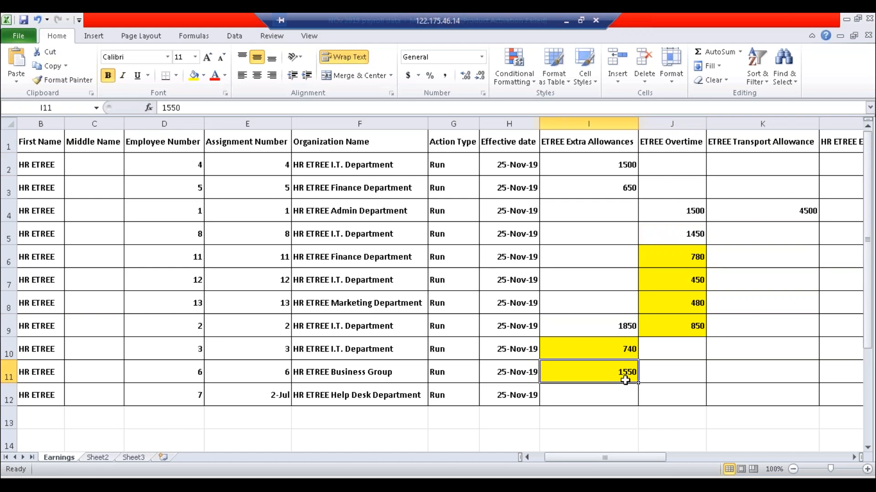
click(664, 359)
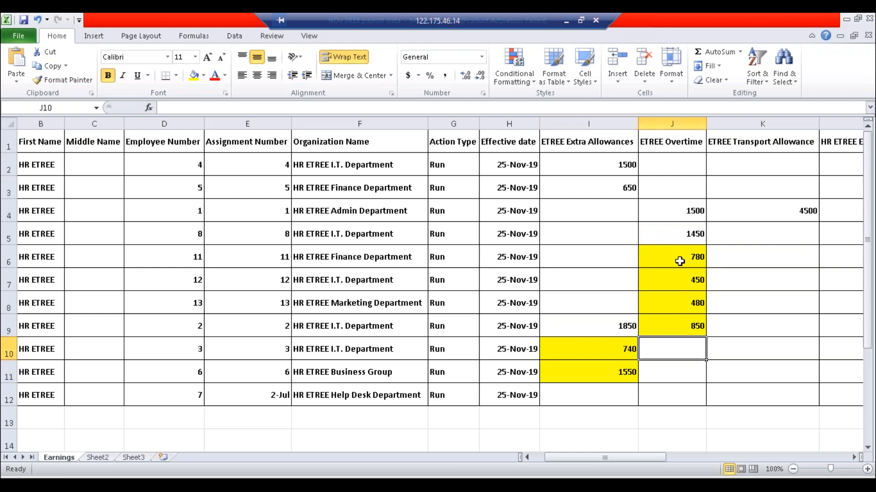
click(606, 375)
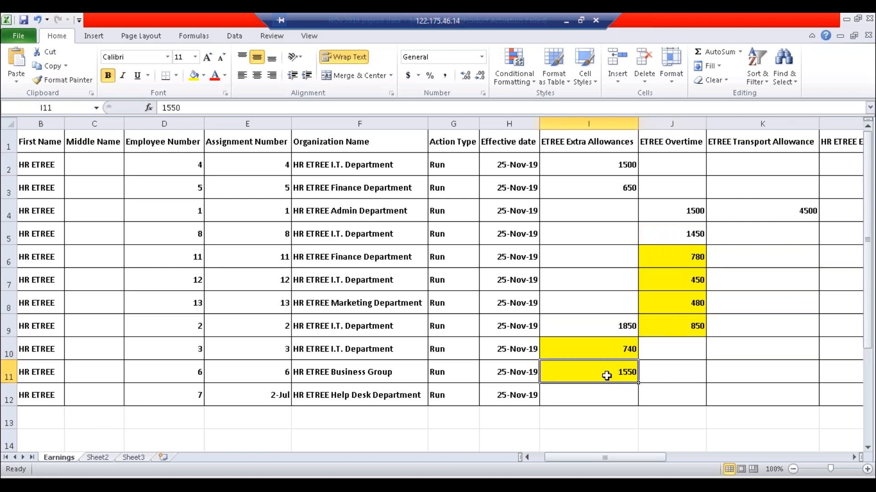
click(682, 324)
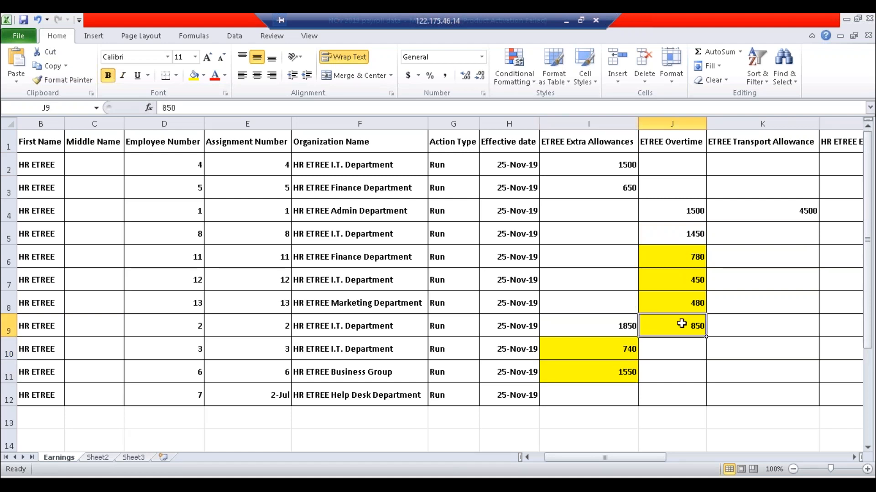
click(666, 194)
- Use Format Painter from plain cells to clear the yellow fill from J6:J9 and I10:I11
shift+click(670, 233)
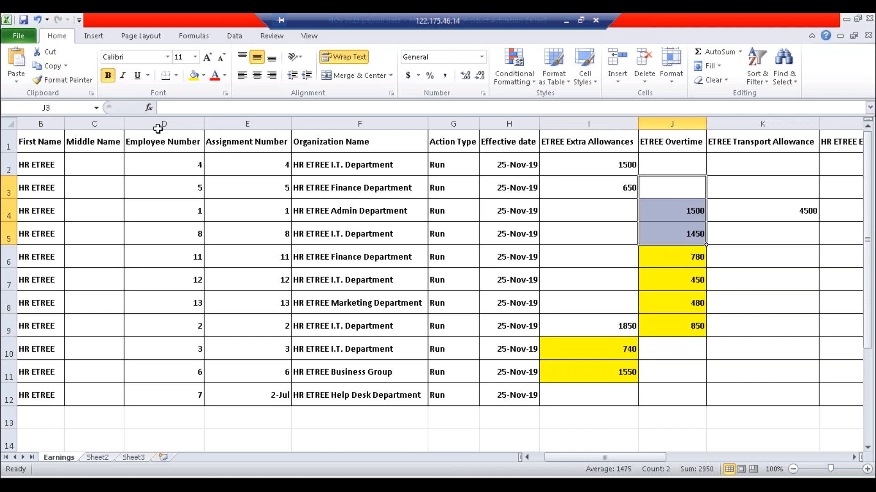
click(64, 79)
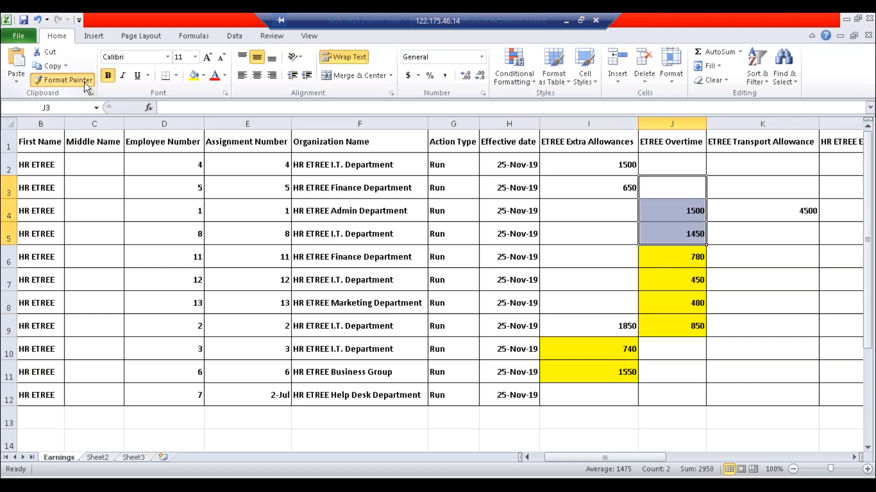
click(655, 255)
drag(655, 255, 665, 328)
click(680, 367)
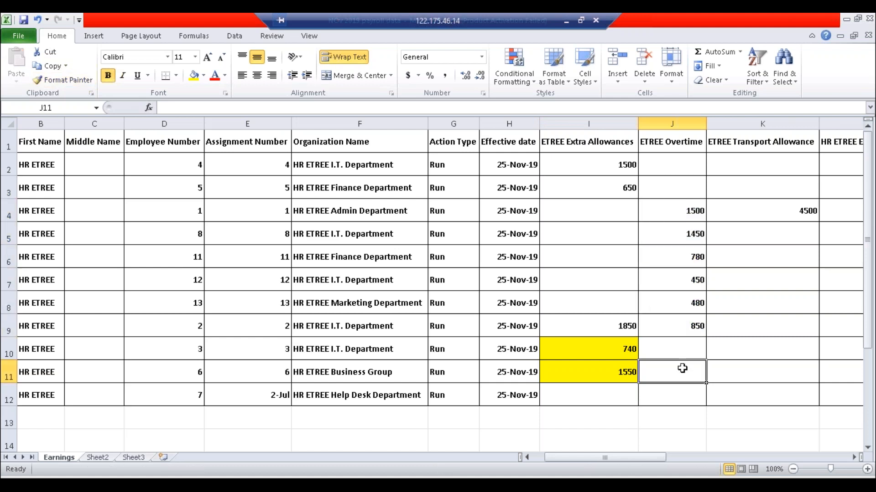
click(586, 315)
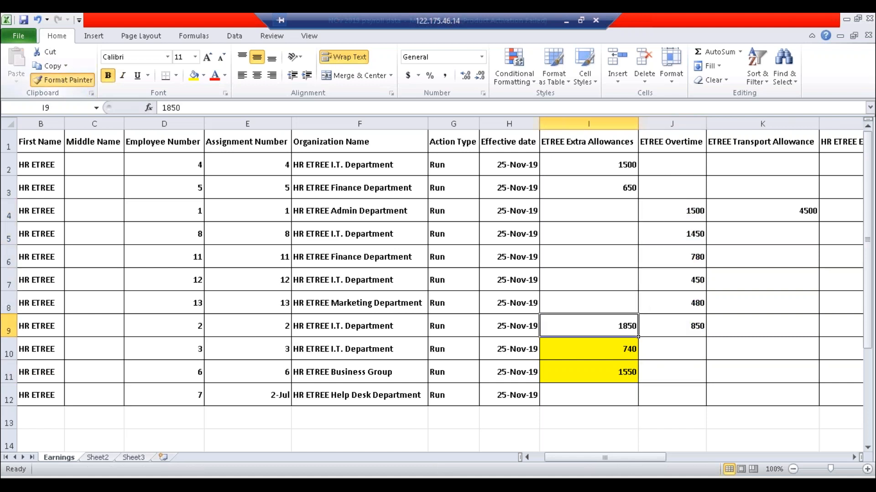
click(64, 80)
drag(566, 346, 570, 372)
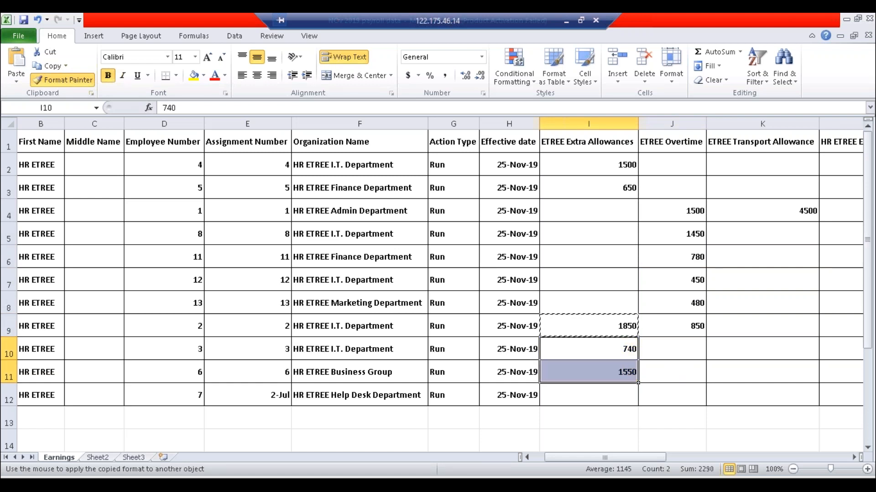
click(671, 372)
- Fill I10 (employee 3's 740 allowance) and J8 (employee 13's 480 overtime) yellow
click(610, 354)
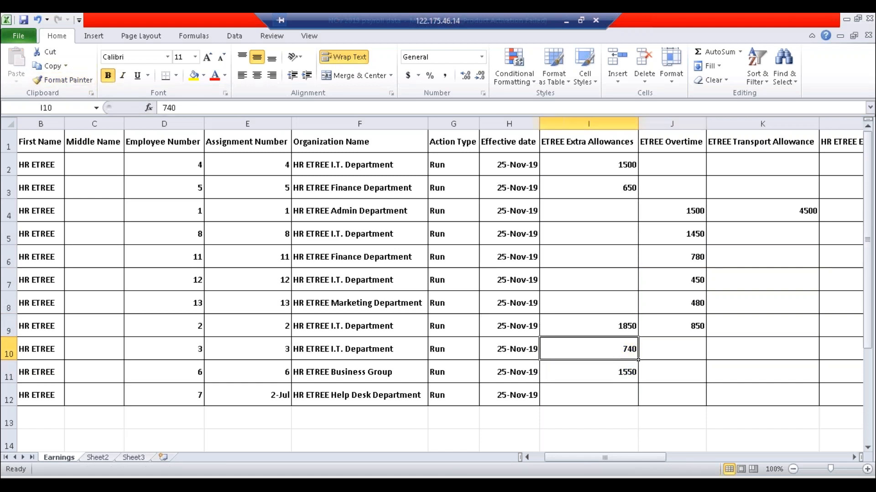
click(194, 76)
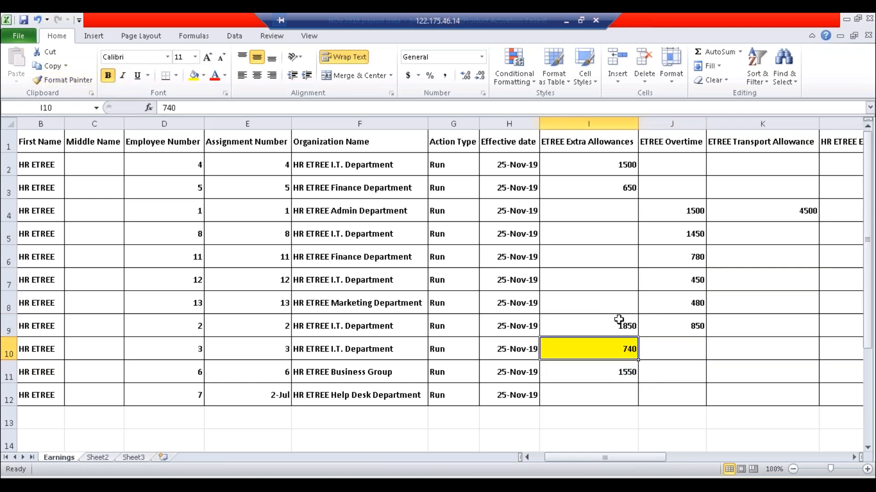
click(688, 297)
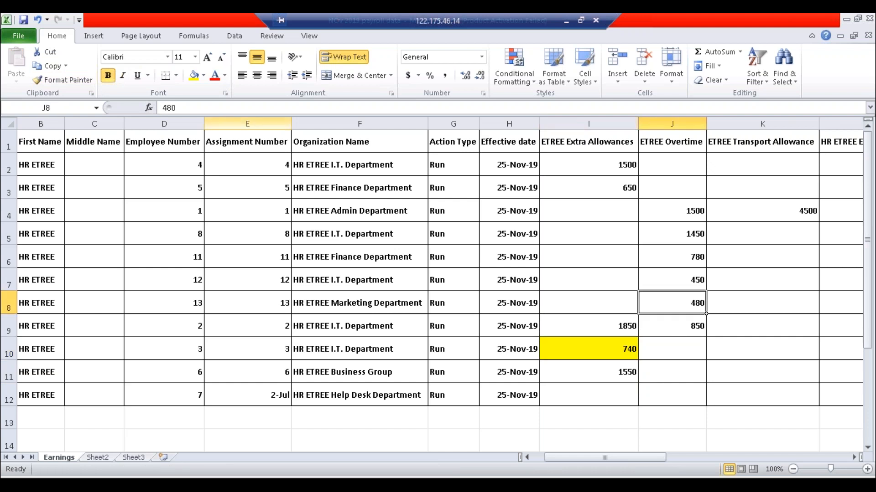
click(195, 83)
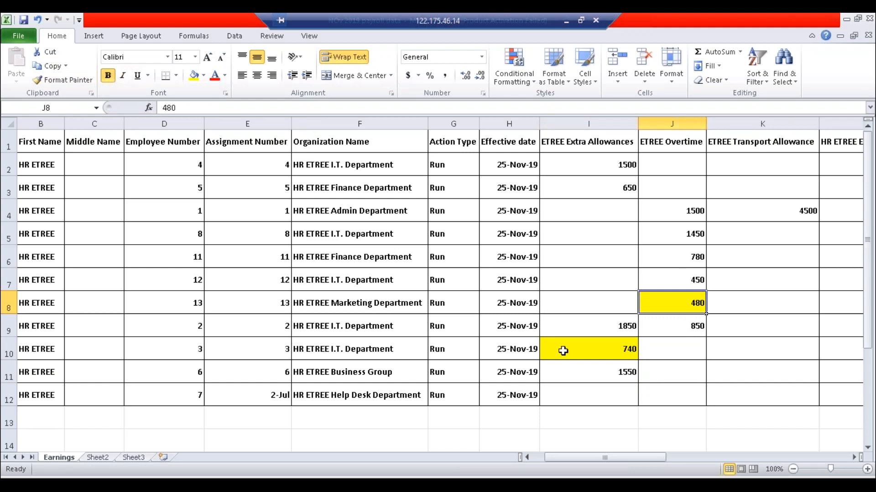
- Check the assignment numbers for rows 8 and 10 against the 480 and 740 values, then return to Oracle
click(271, 355)
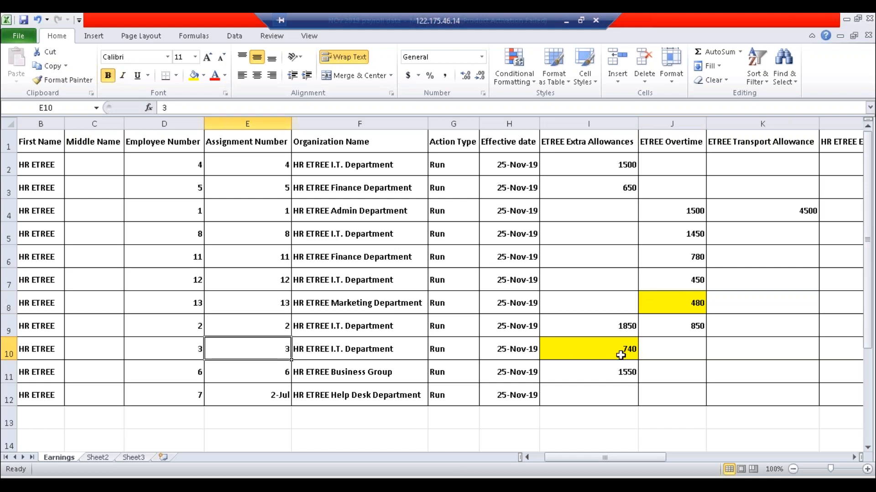
click(607, 351)
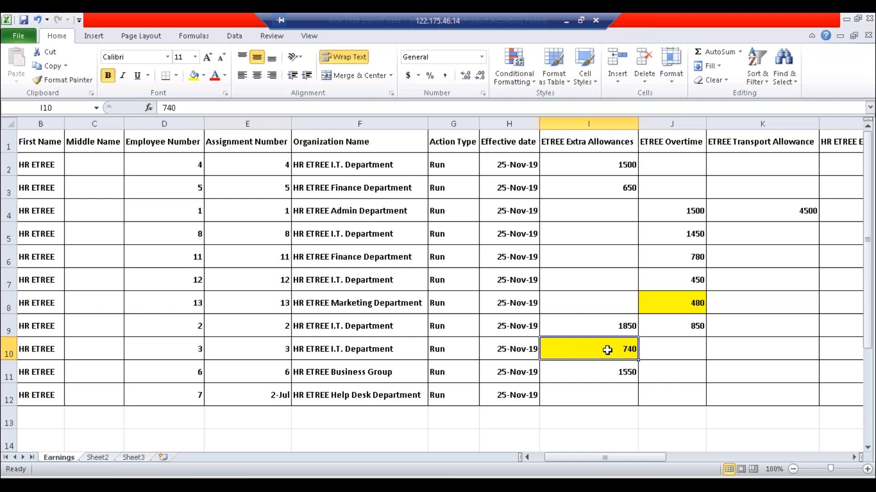
click(656, 301)
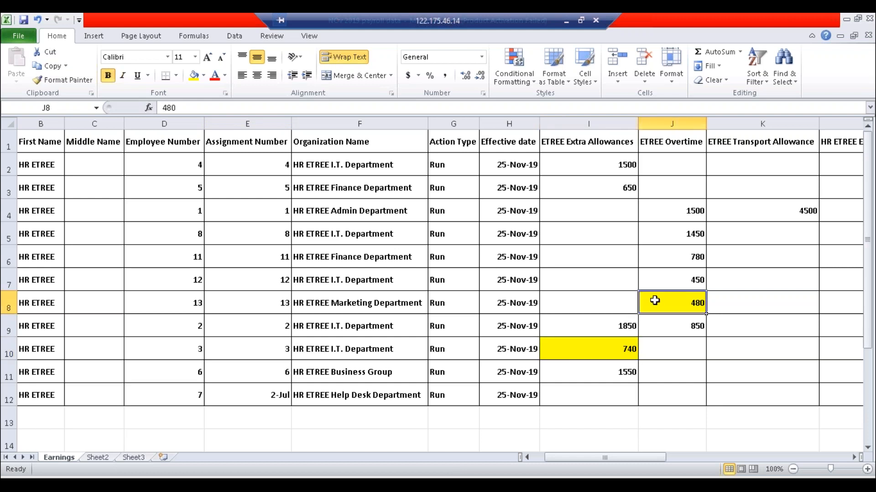
click(274, 301)
click(686, 303)
click(636, 348)
click(224, 355)
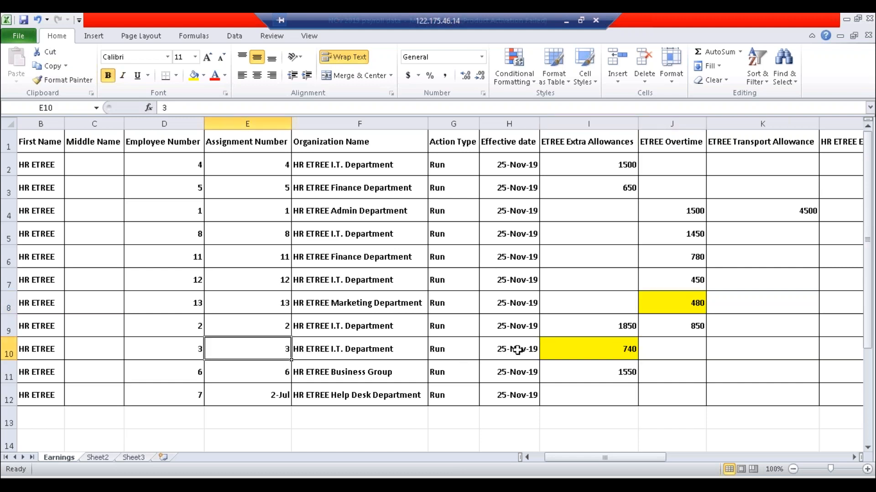
key(alt+Tab)
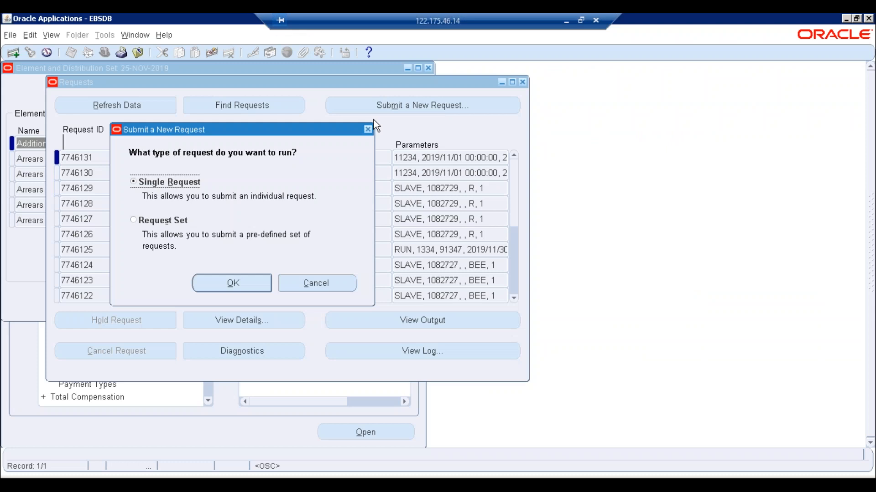
- Close the open forms, add Assignment Process Results to the Top Ten list and open it
click(367, 130)
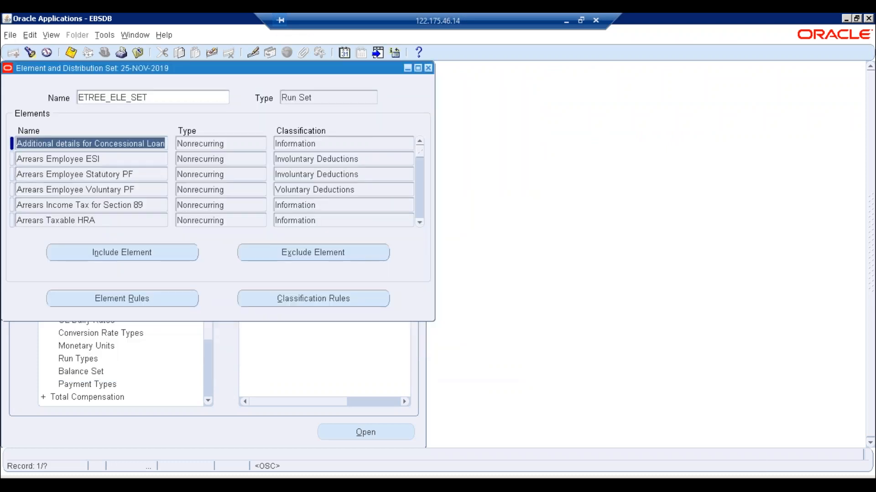
click(289, 168)
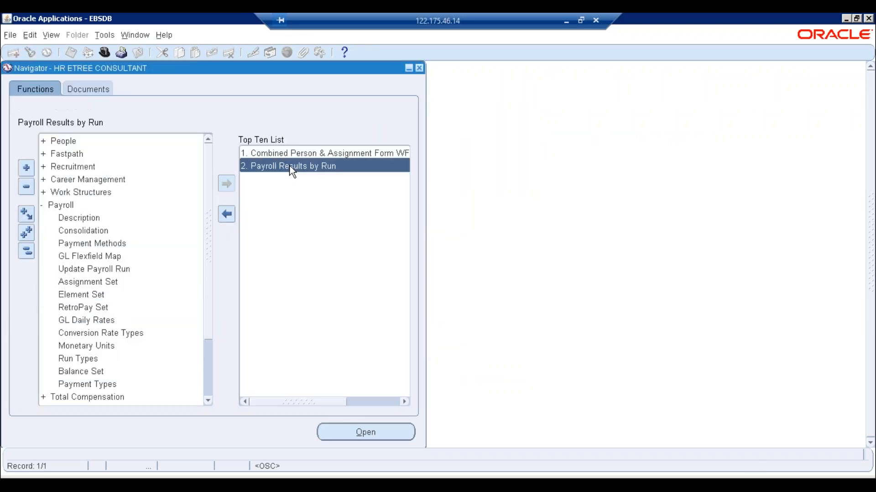
key(Return)
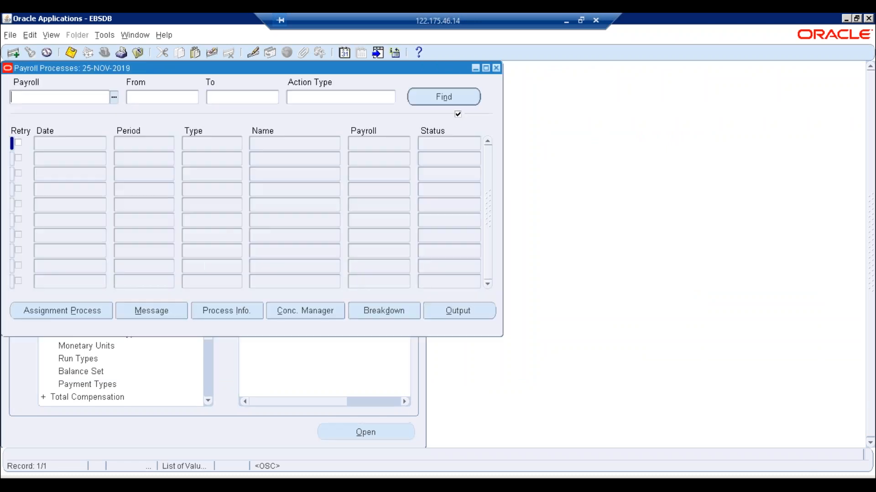
click(497, 68)
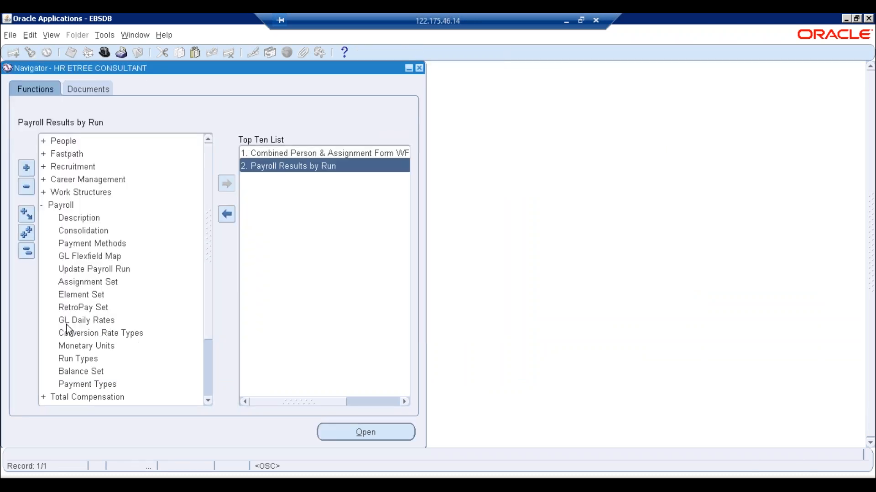
click(26, 251)
double_click(60, 283)
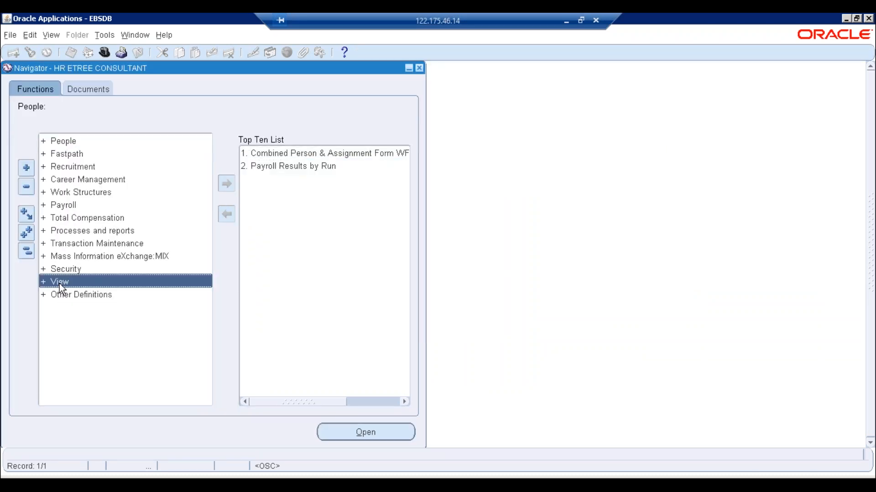
click(105, 372)
click(226, 184)
double_click(291, 180)
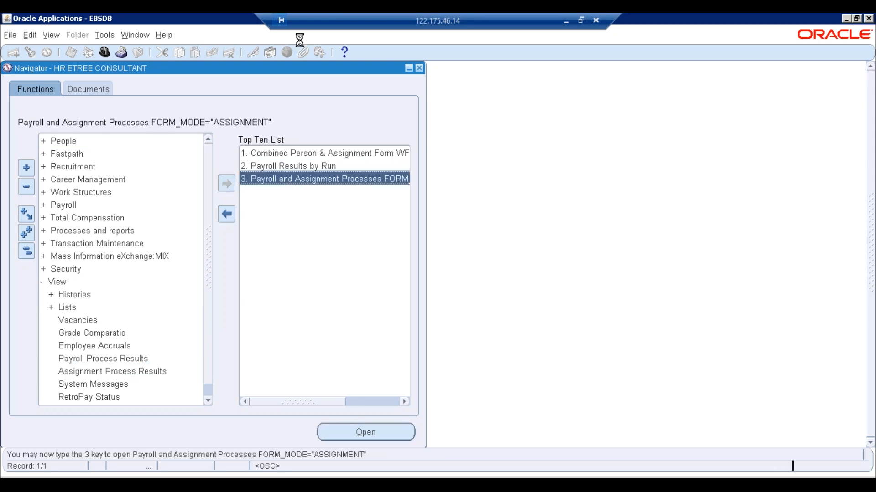
- Look up assignment 3's processes and view the 25-NOV-2019 run results
click(392, 88)
text(3)
key(Tab)
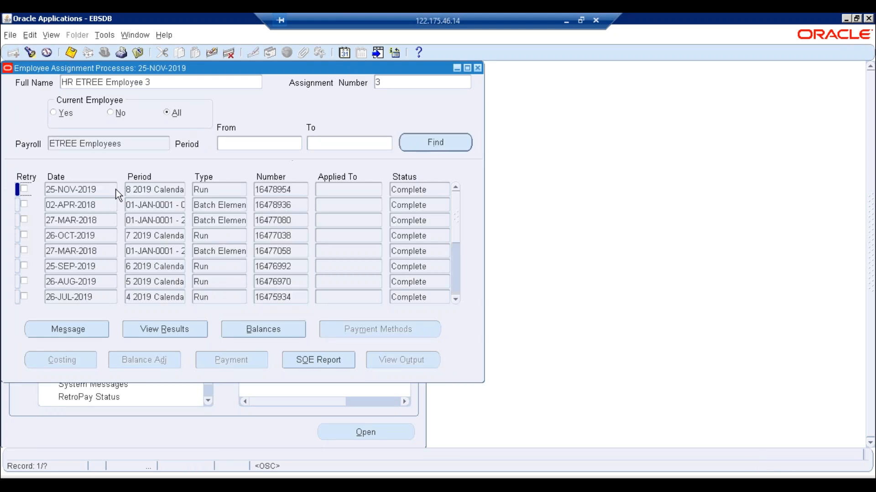
click(176, 337)
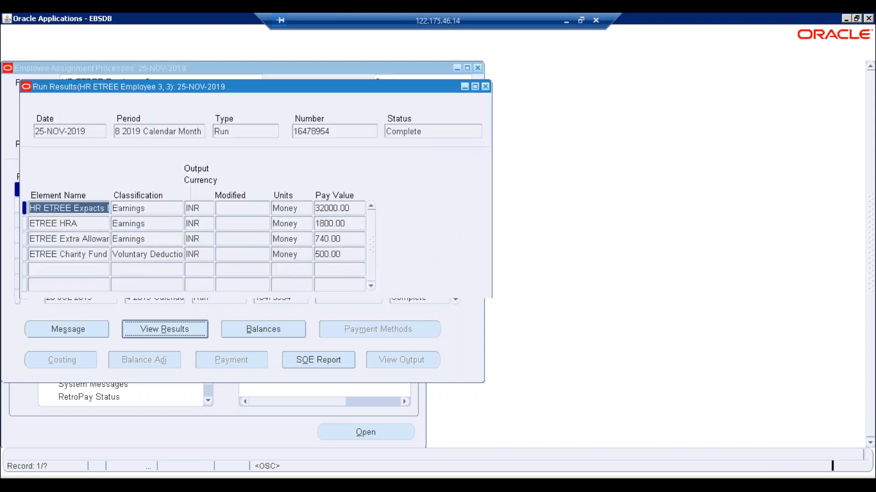
click(92, 254)
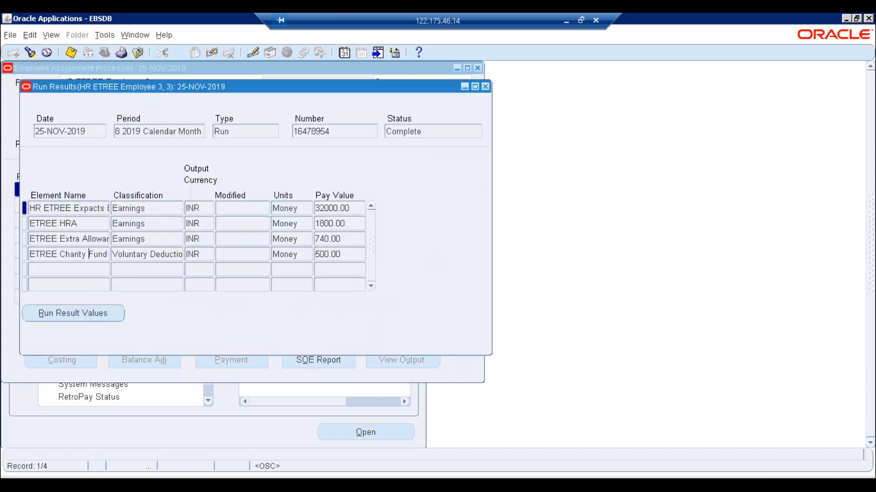
- Confirm the run's Extra Allowance of 740.00 matches Excel's I10, then close the results and processes forms
key(alt+Tab)
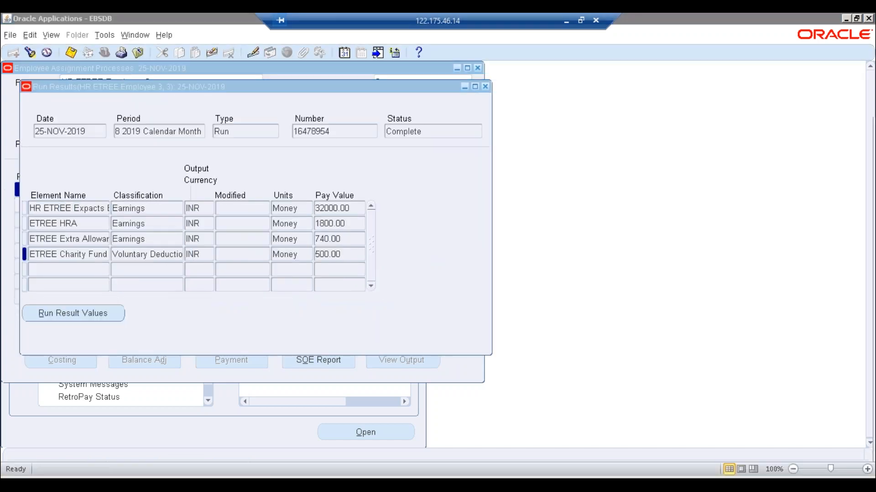
click(599, 346)
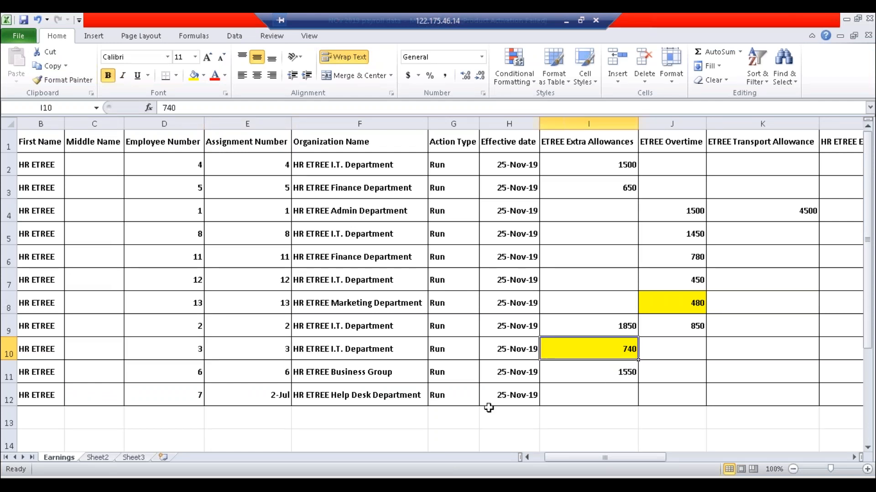
key(alt+Tab)
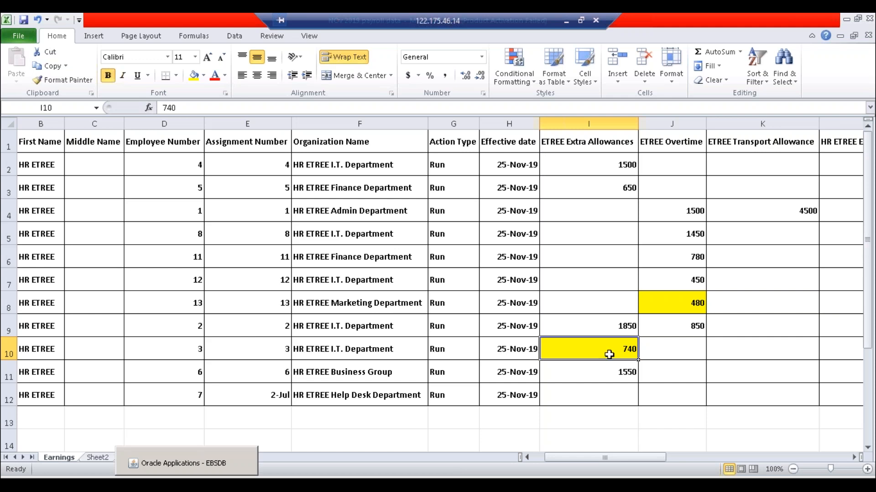
key(alt+Tab)
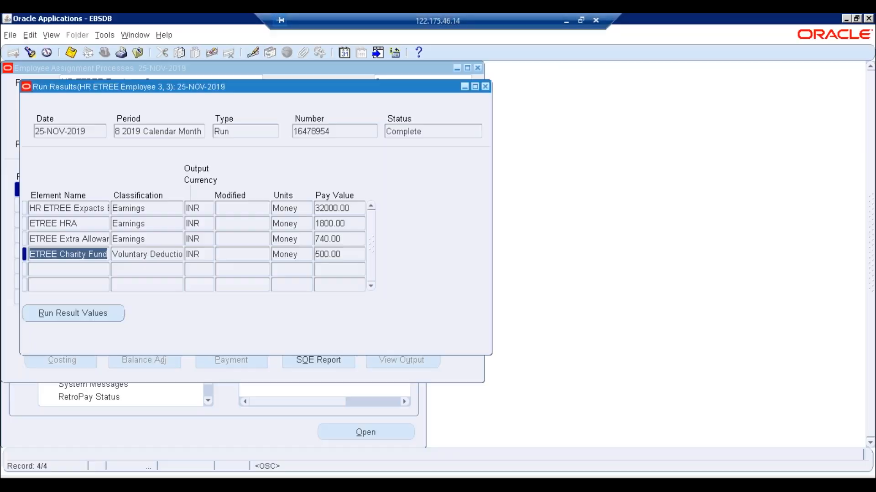
click(107, 241)
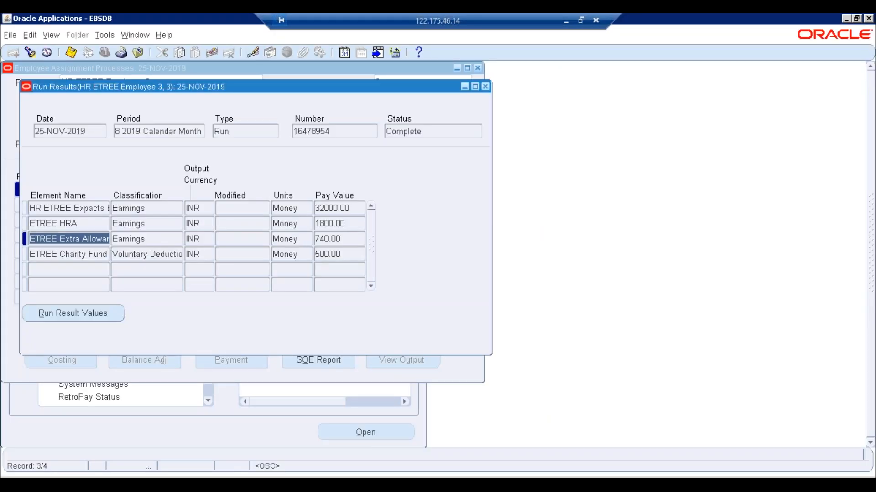
click(329, 238)
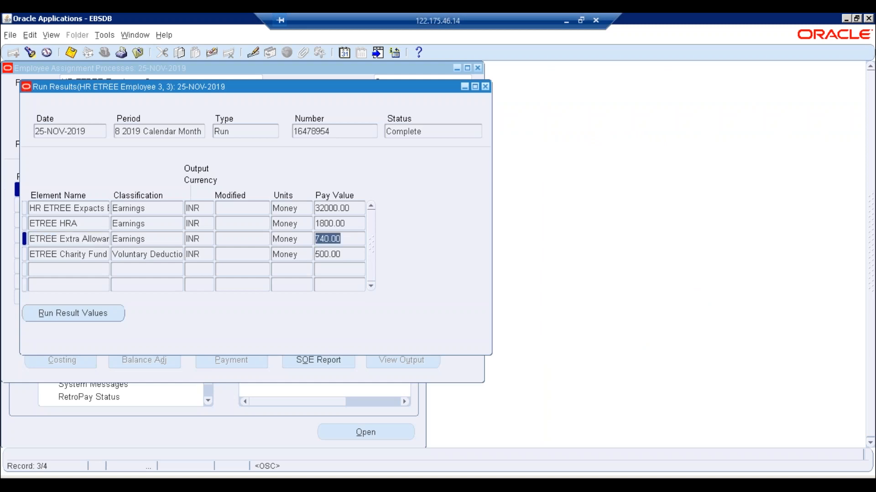
click(77, 237)
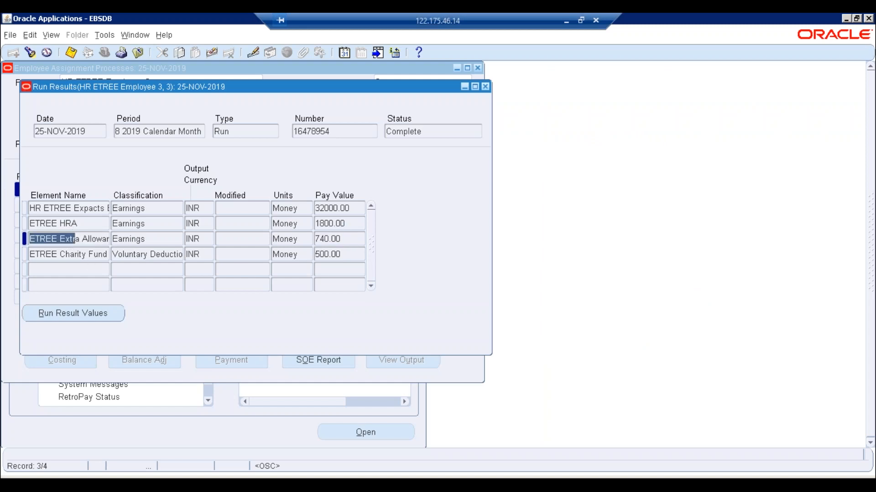
click(485, 87)
click(396, 77)
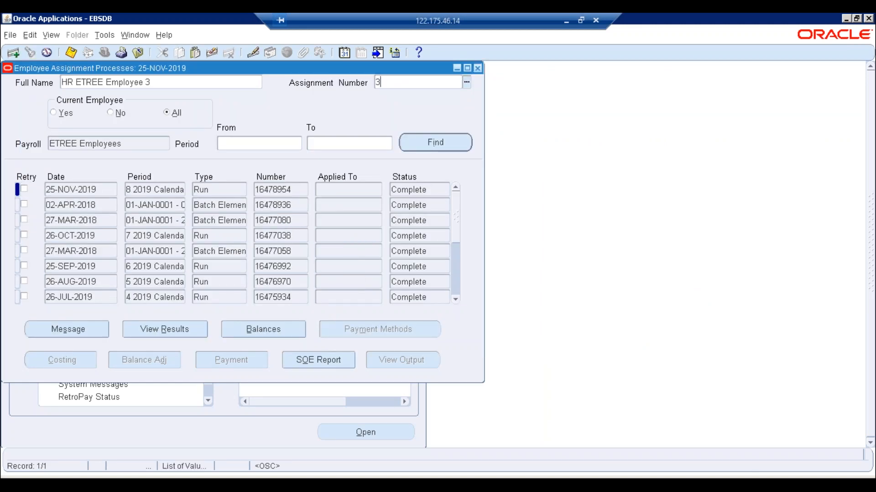
click(478, 68)
- Find employee 3 in the Combined Person & Assignment form and open the assignment
double_click(274, 153)
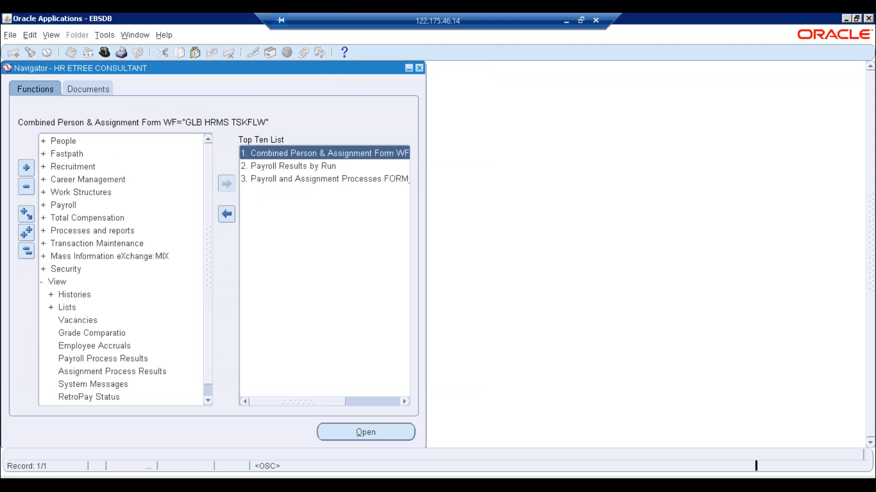
click(531, 277)
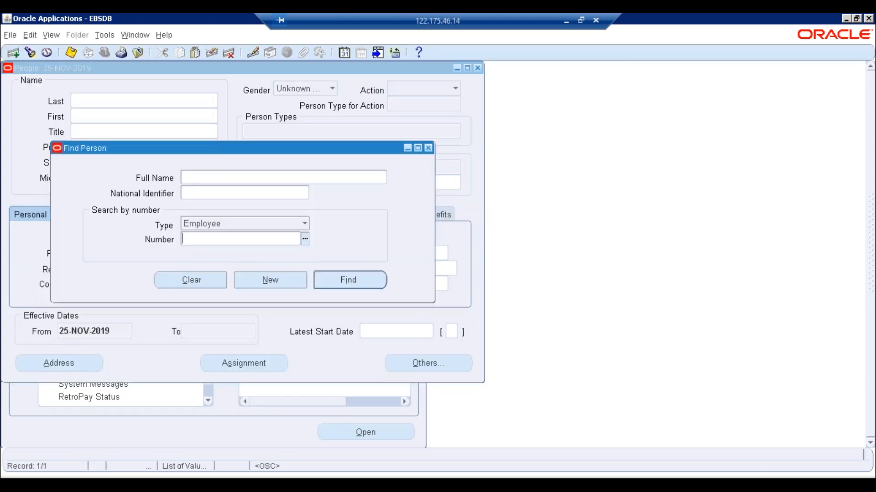
text(3)
key(Return)
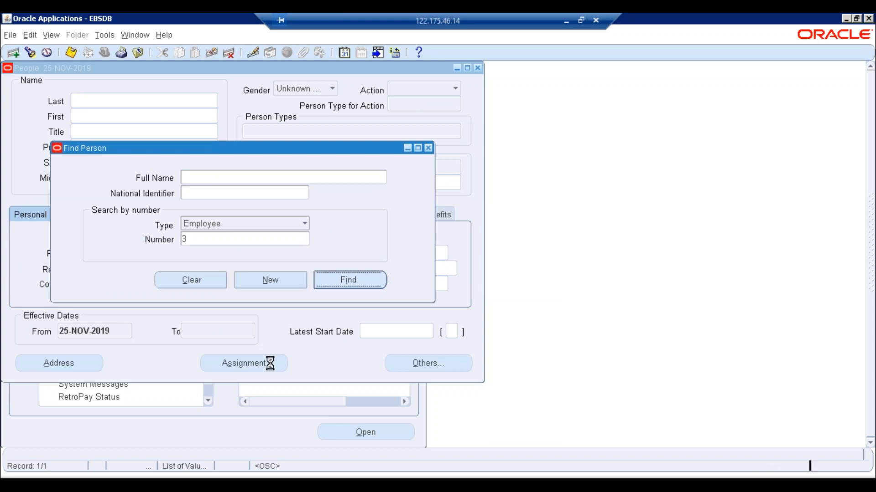
click(256, 360)
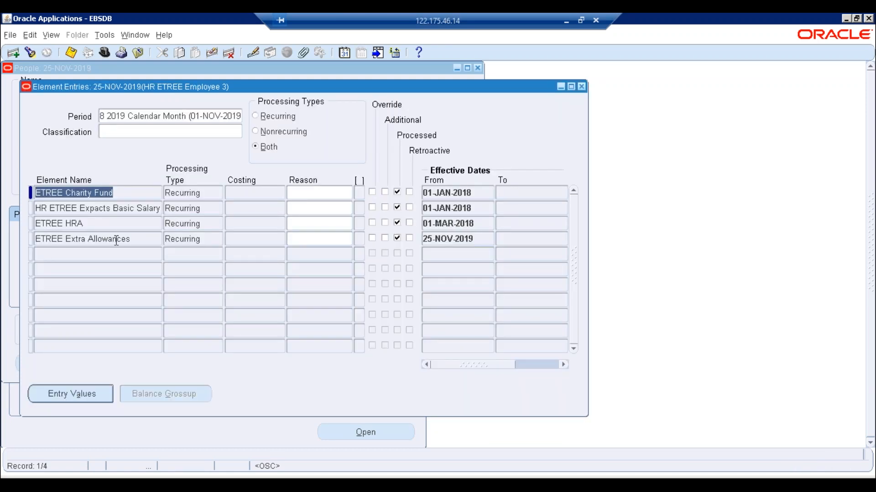
- Change the ETREE Extra Allowances pay value from 740.00 to 1740.00, saved as a Correction
click(115, 238)
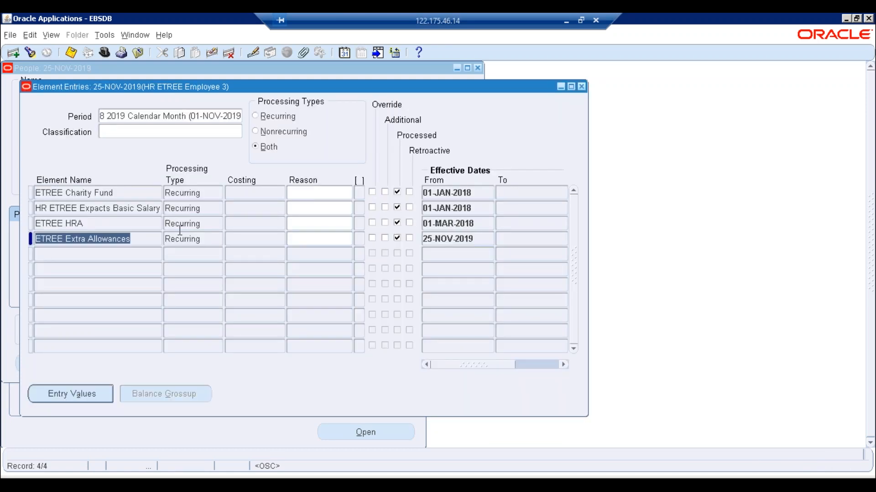
click(470, 238)
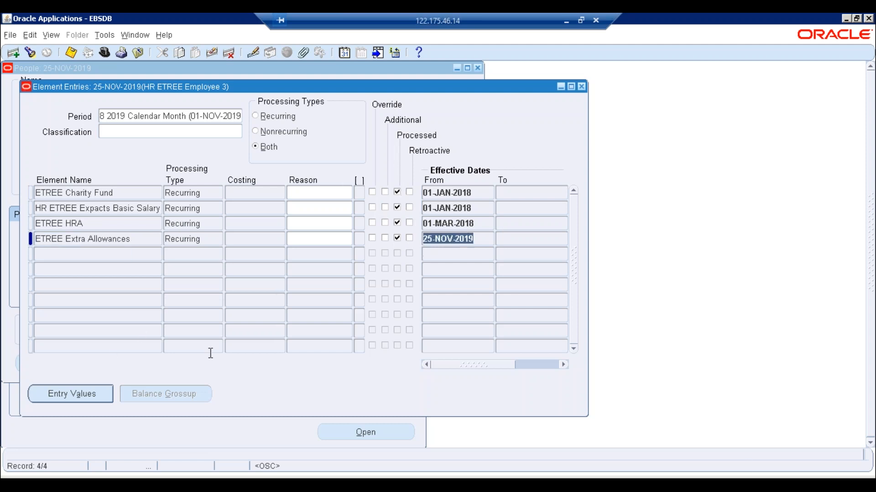
click(59, 395)
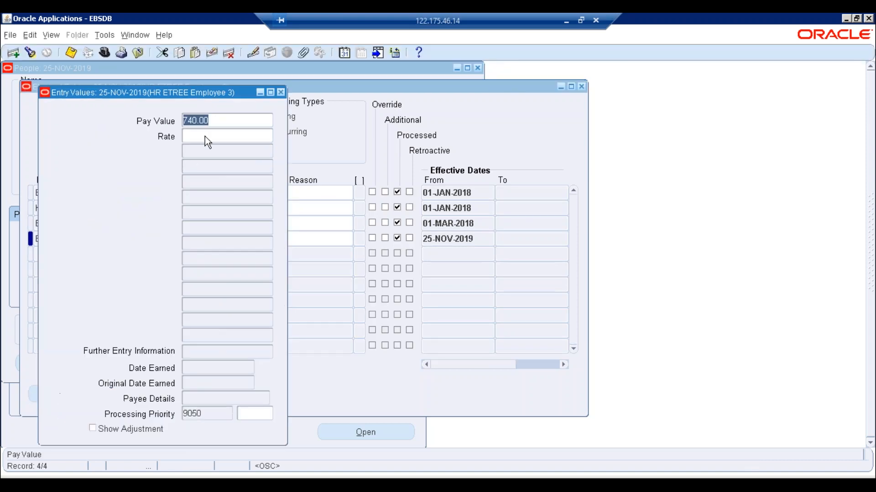
click(185, 115)
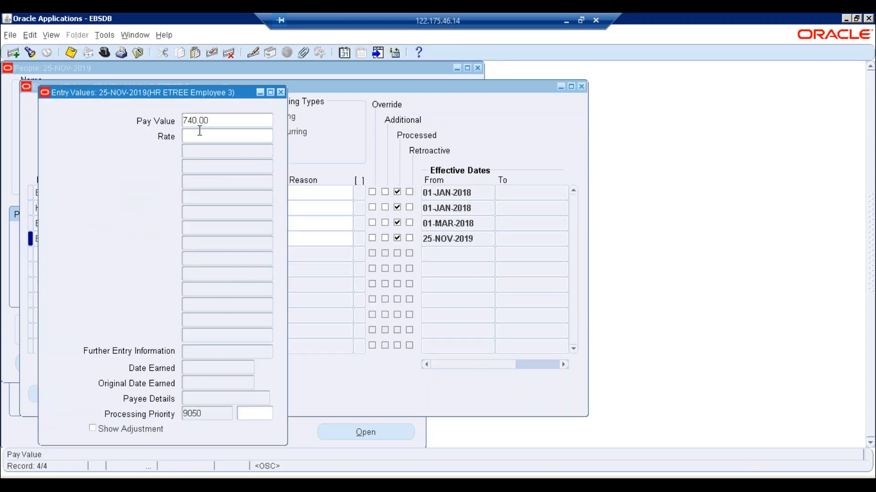
text(1)
key(ctrl+s)
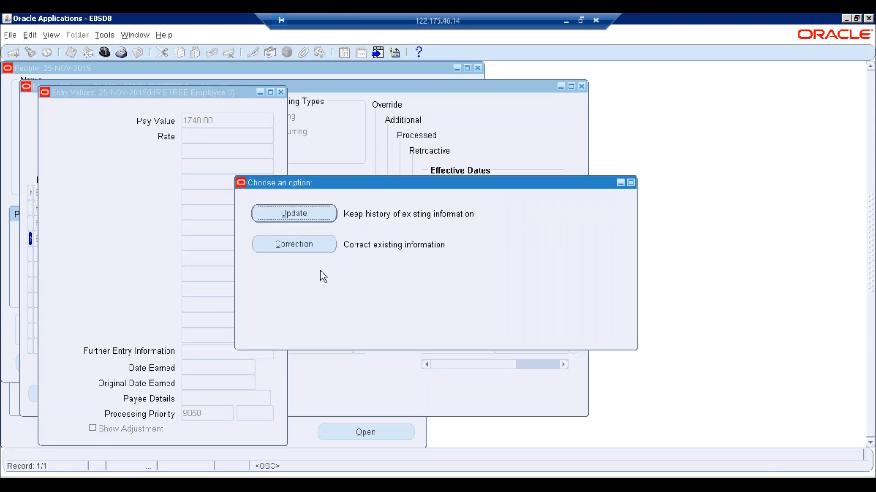
click(303, 244)
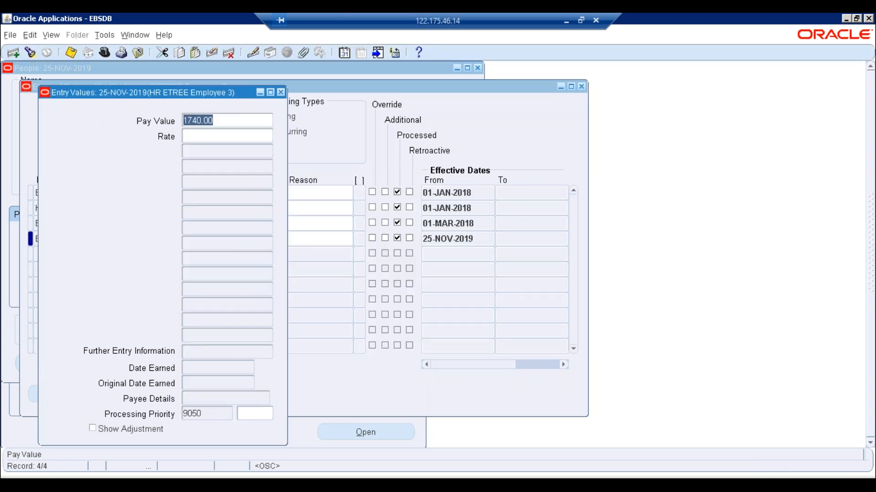
- Save the element entries and close the entry values, entries, assignment and person windows
click(280, 92)
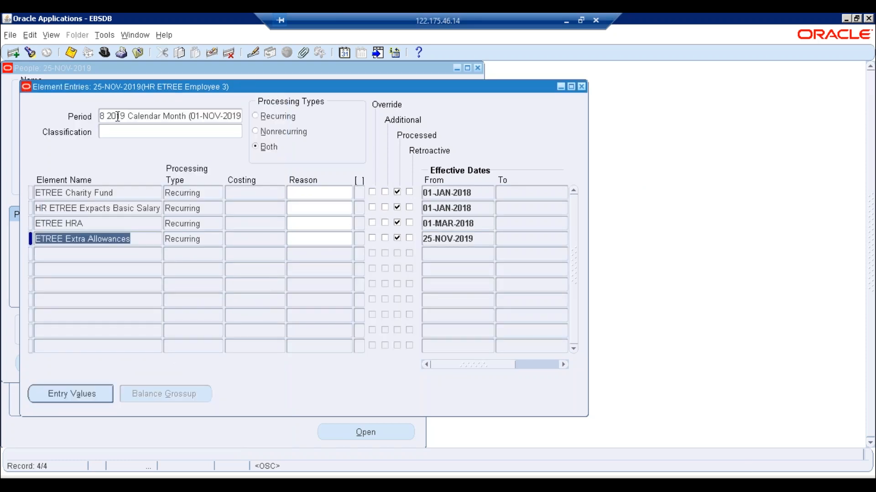
click(70, 53)
click(581, 86)
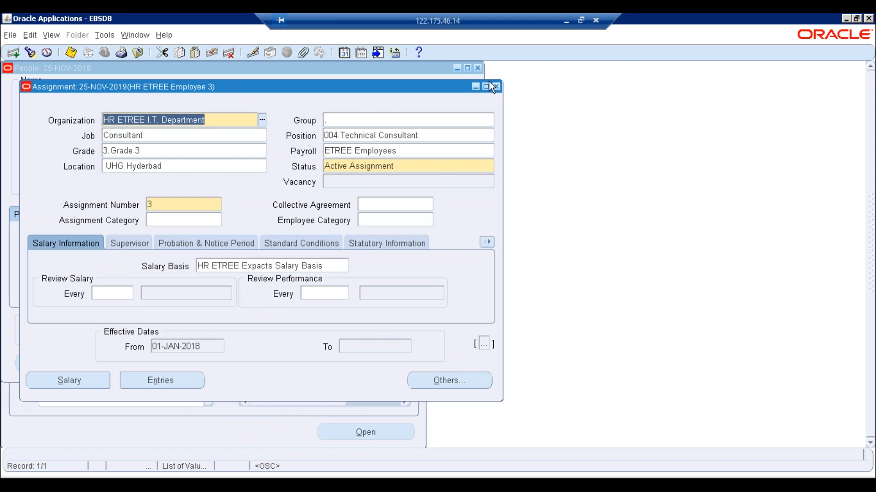
click(496, 86)
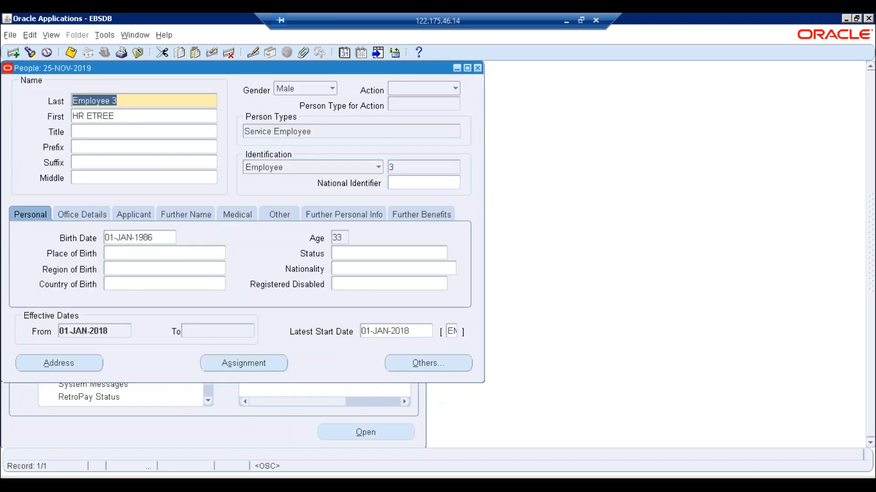
click(477, 68)
- Look up assignment 3's processes and check the 25-NOV-2019 run's 740.00 Extra Allowance result
double_click(299, 177)
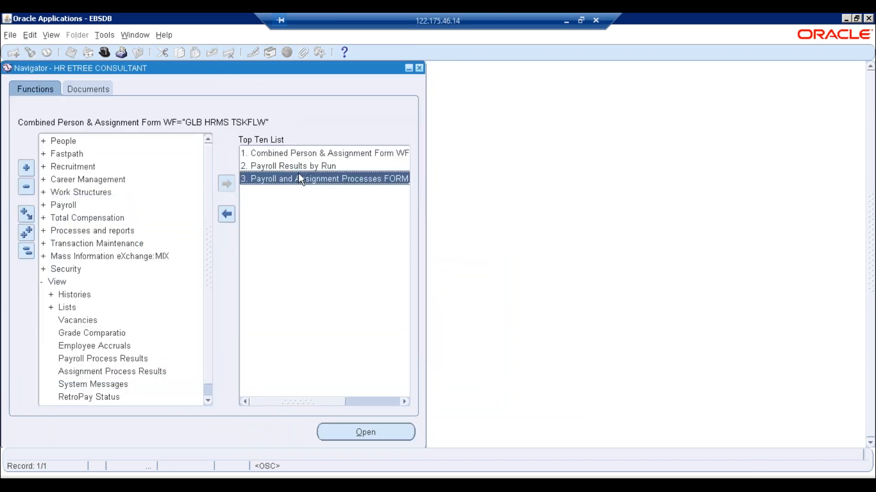
click(382, 87)
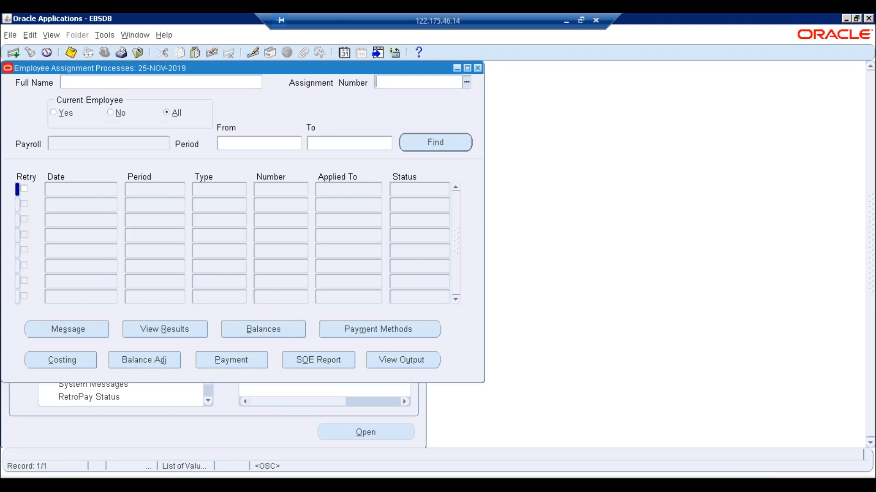
key(Return)
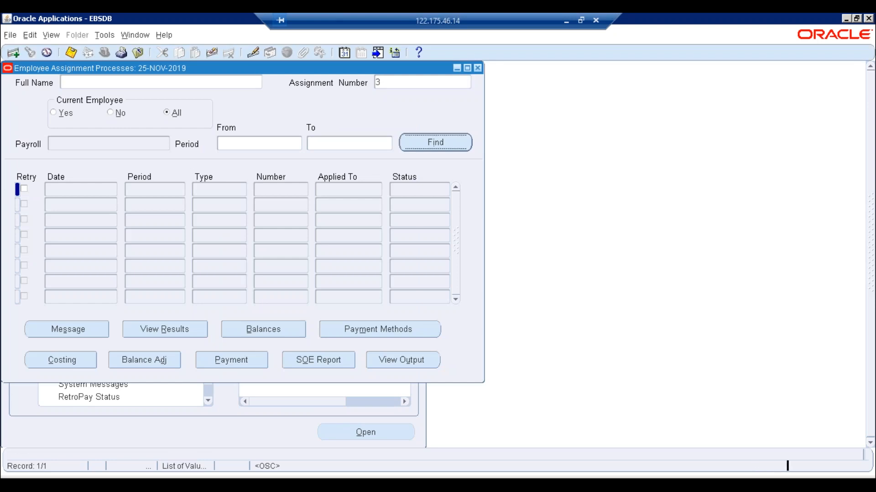
click(168, 190)
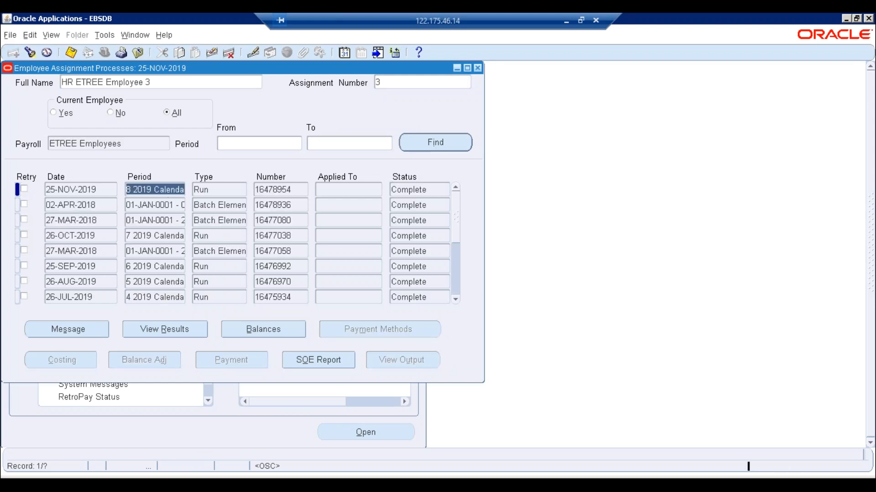
click(159, 329)
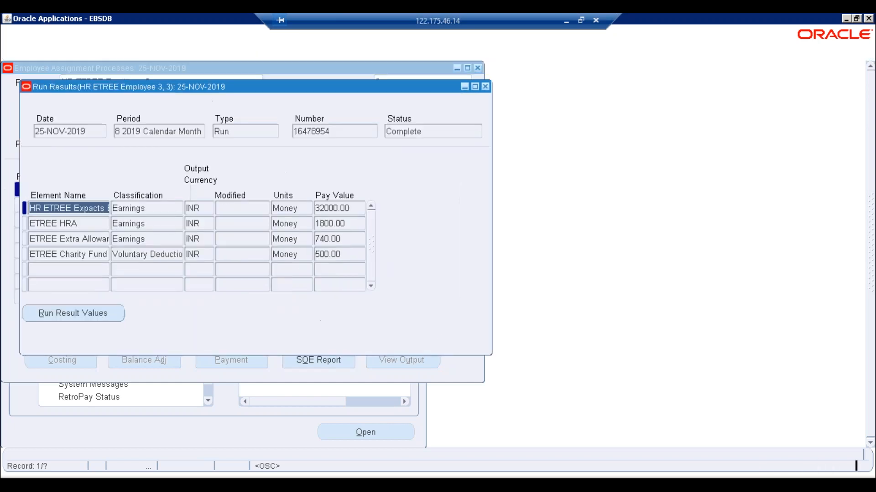
click(358, 240)
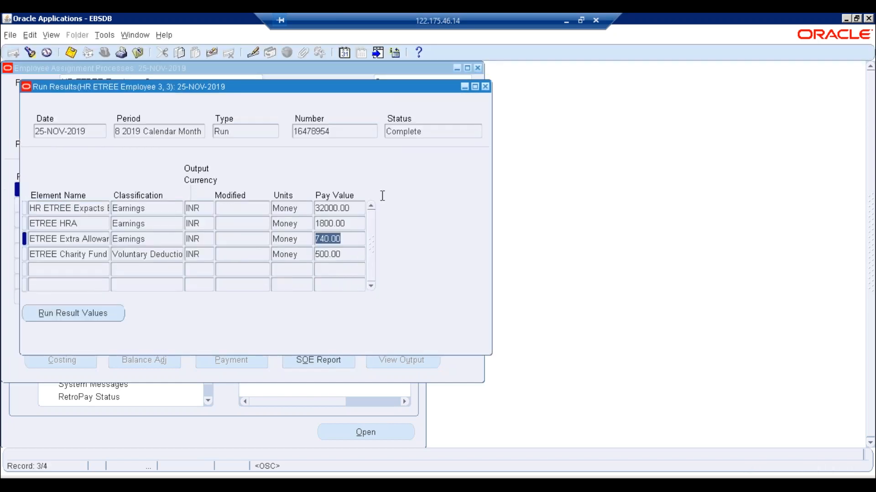
click(485, 87)
- Tick Retry on the 25-NOV-2019 run and check its Marked for Retry status
click(25, 189)
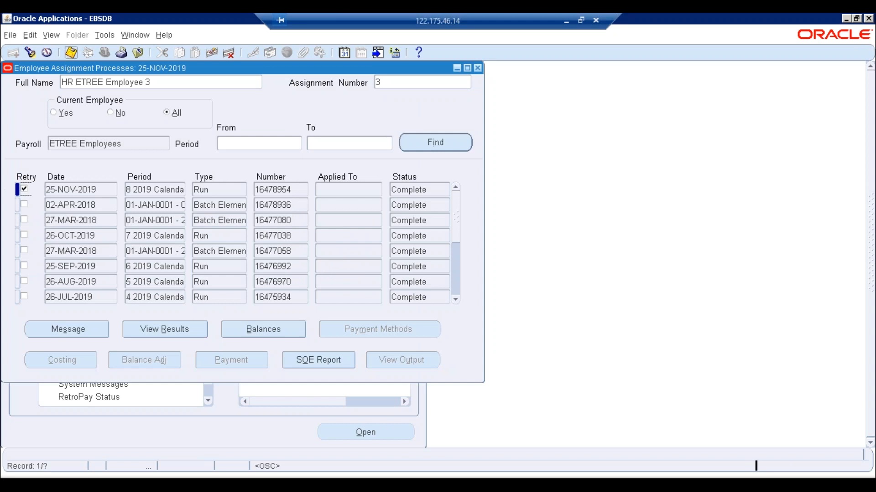
drag(404, 189, 391, 189)
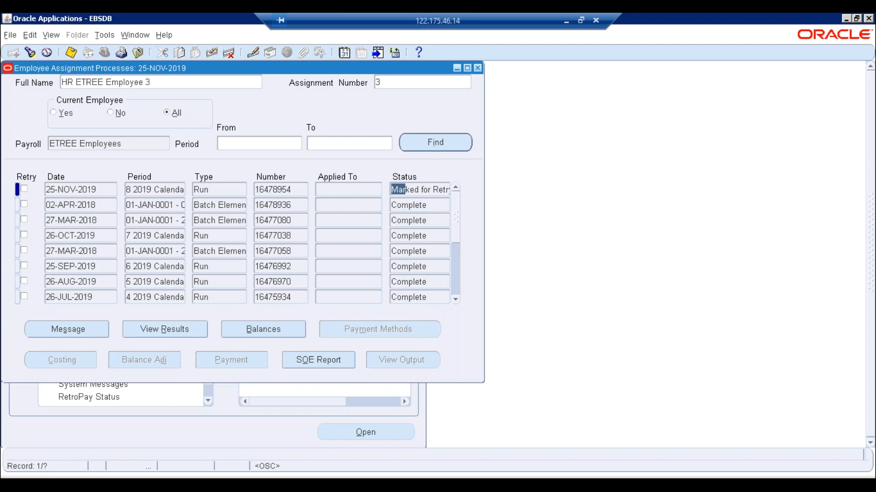
click(394, 80)
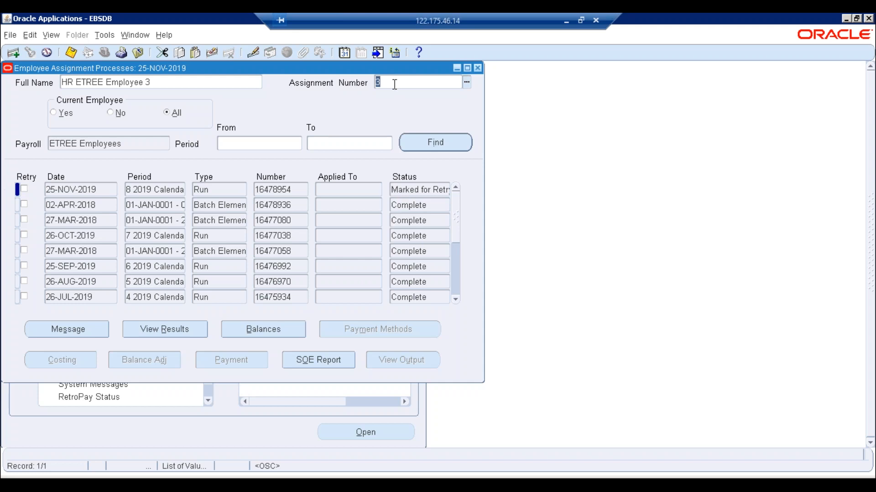
- Set up a new single Retry Payroll Run request for the 25-NOV-2019 payroll run
key(alt+v)
key(r)
key(alt+n)
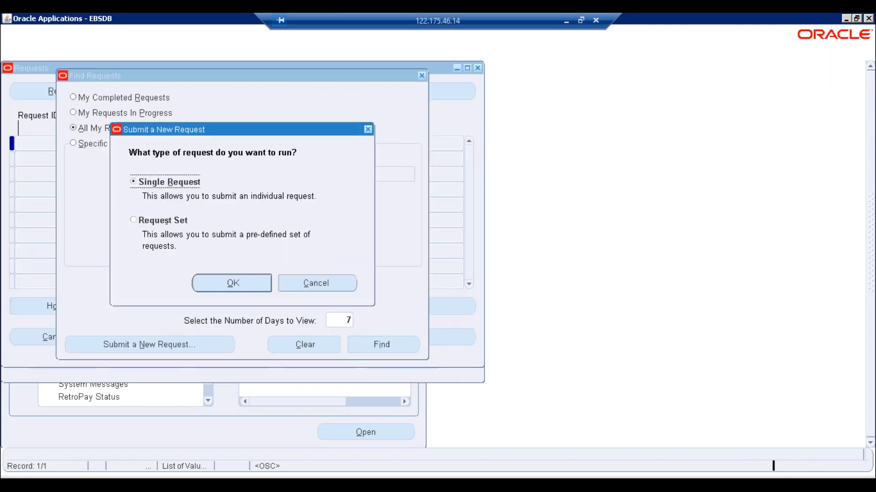
key(Return)
text(ret)
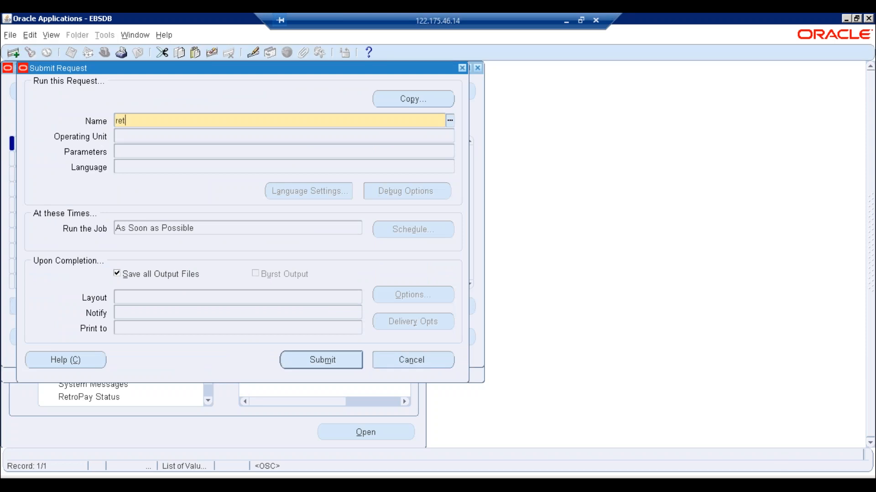
text(r)
key(Tab)
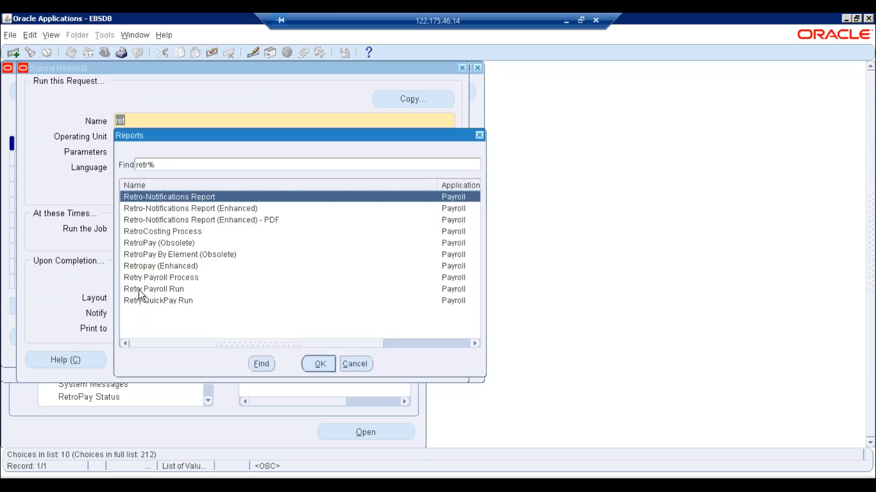
click(138, 289)
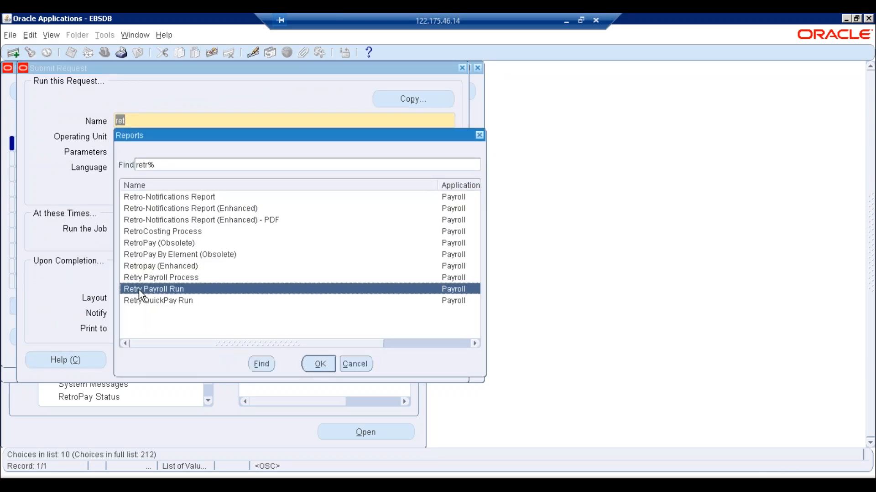
click(317, 360)
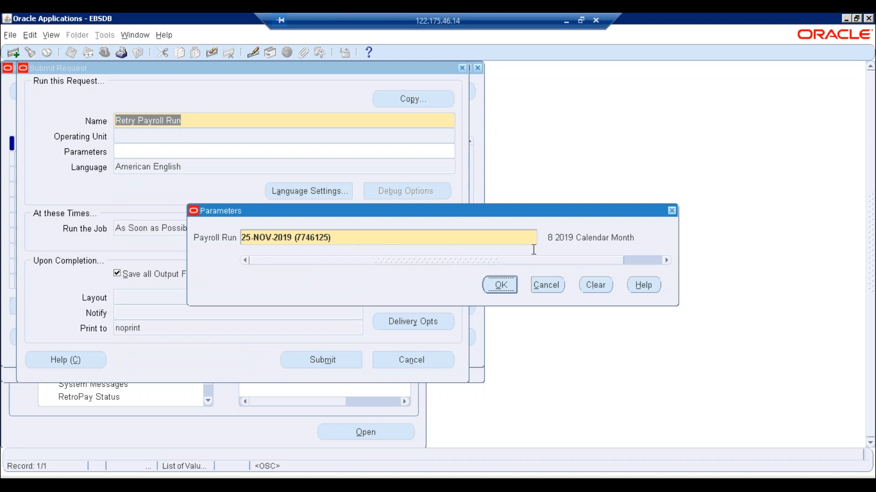
key(Return)
- Submit the request without adding another, then refresh the requests list to see it pending
key(alt+m)
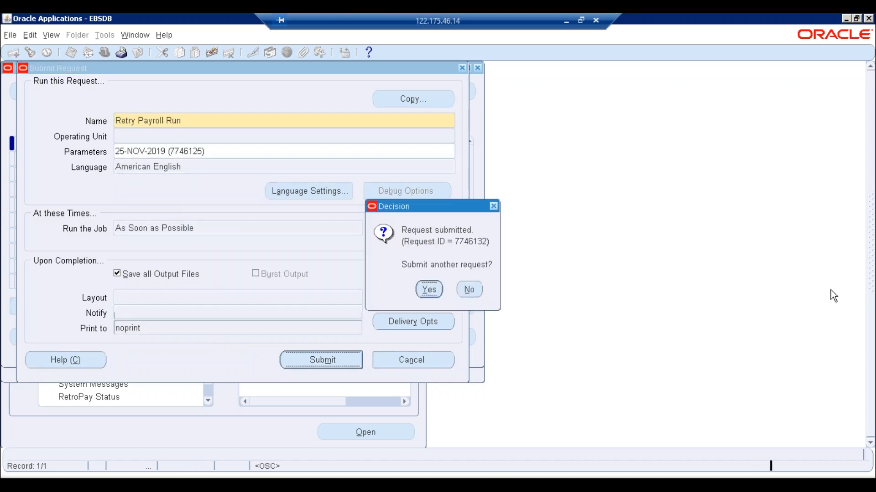
click(470, 290)
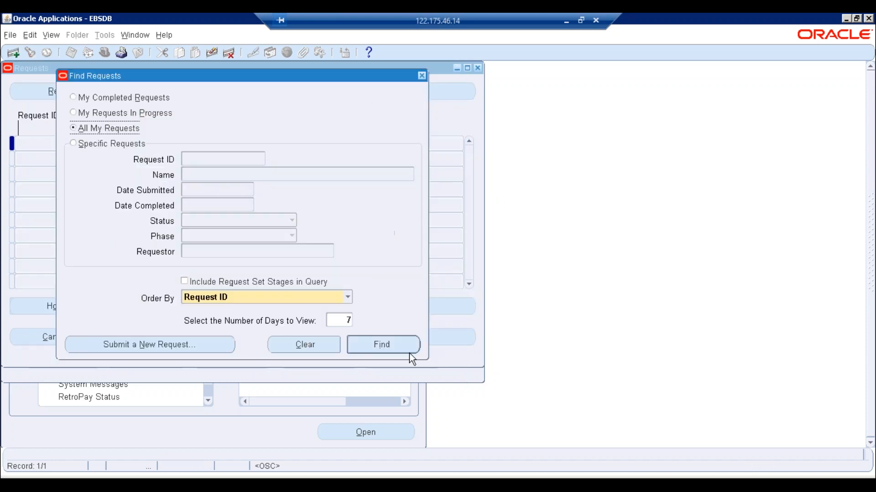
key(Return)
click(116, 93)
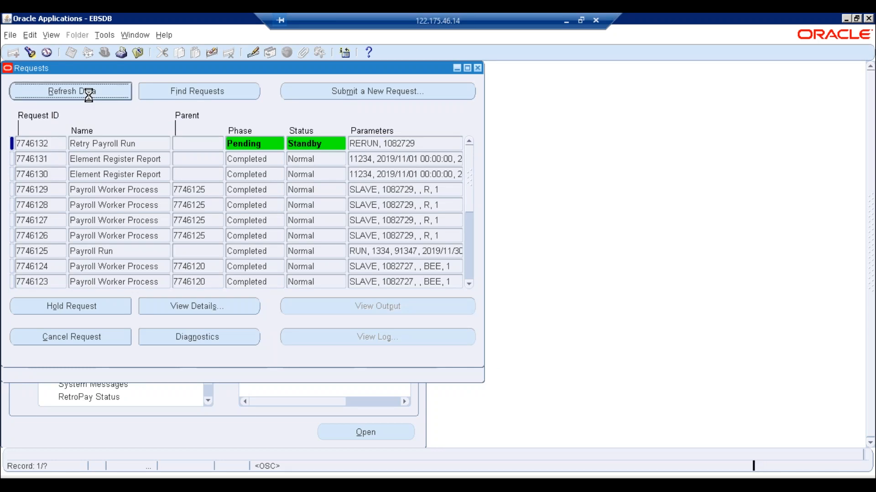
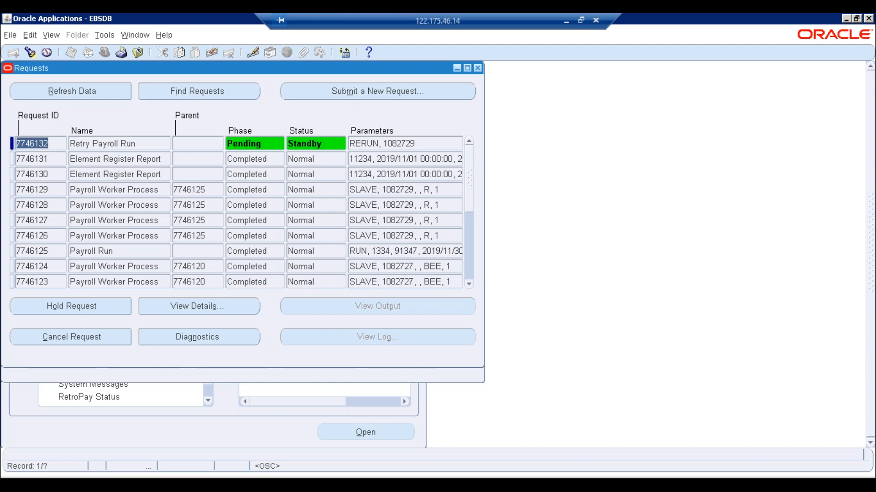
- Refresh the retry requests and check assignment 13's overtime of 480 in the Excel sheet
key(alt+r)
click(94, 92)
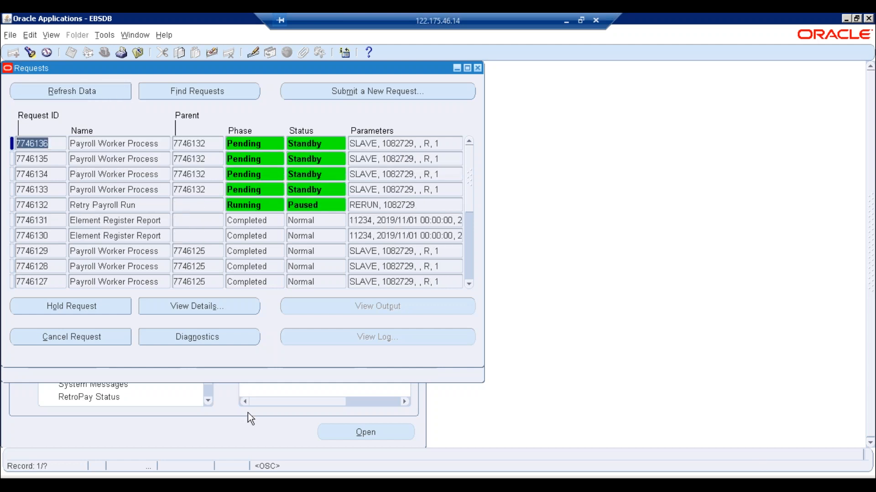
click(248, 486)
click(667, 311)
click(273, 309)
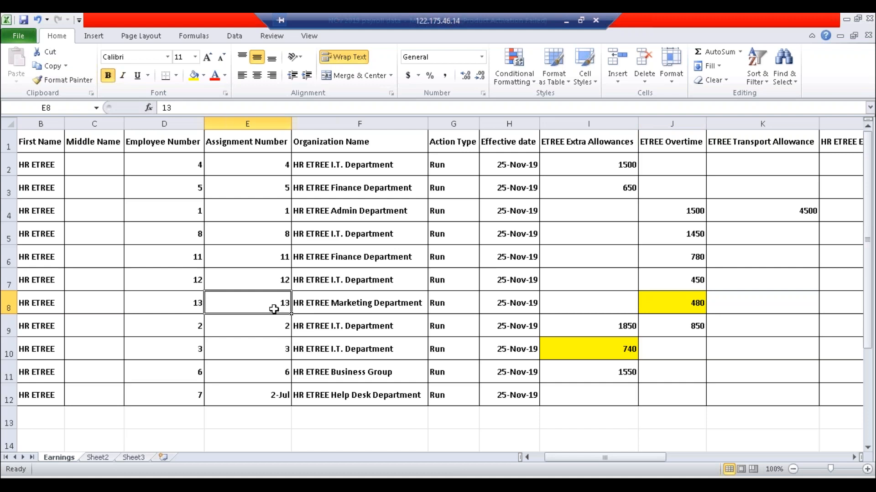
click(675, 303)
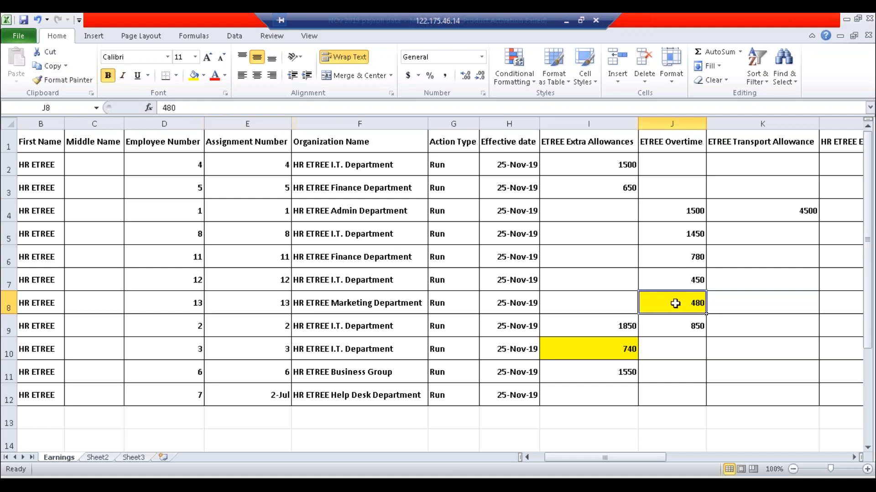
- Refresh the requests again to see Normal statuses, then close the request list
key(alt+Tab)
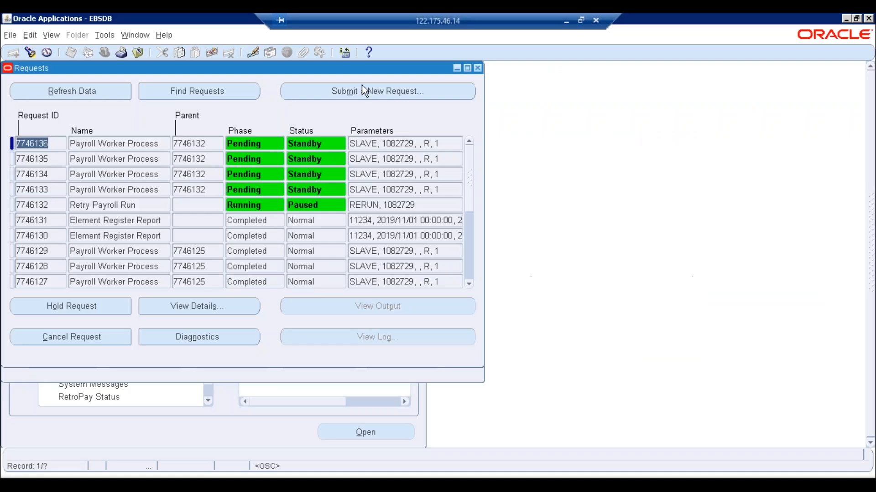
click(109, 96)
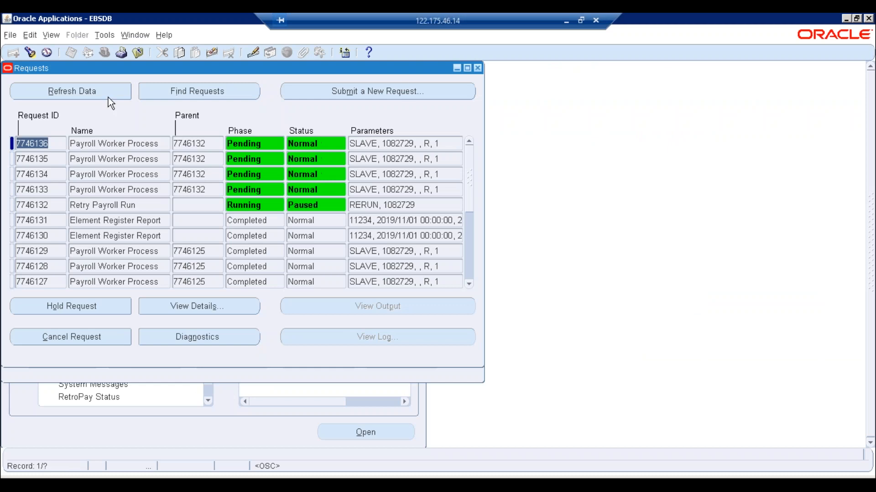
click(478, 68)
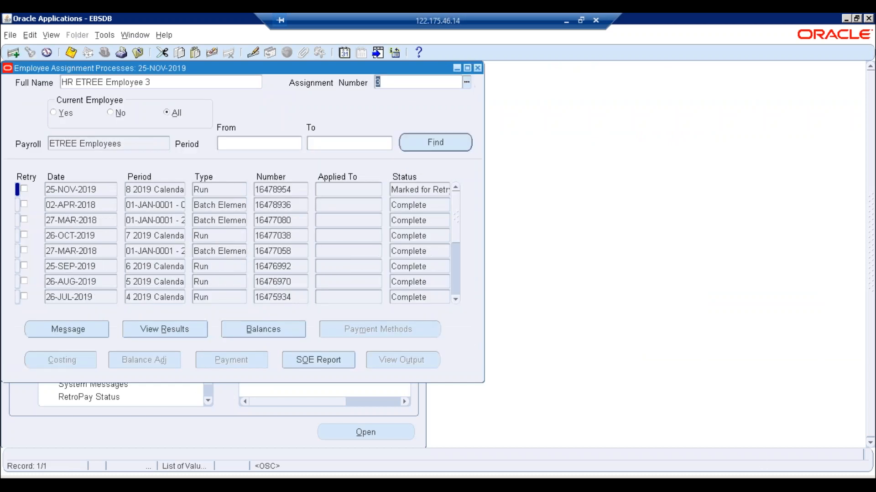
- Query assignment 13's latest run results, confirm ETREE Overtime at 480.00, and close both windows
text(13)
key(Tab)
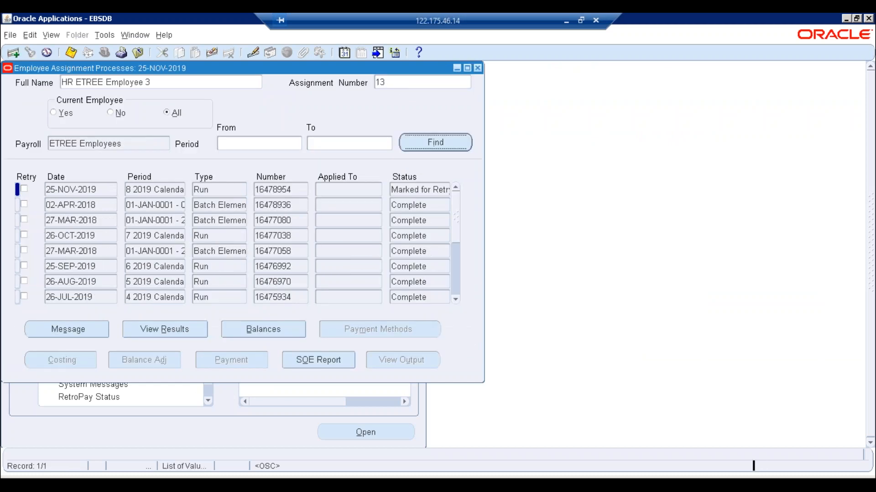
key(Return)
click(155, 333)
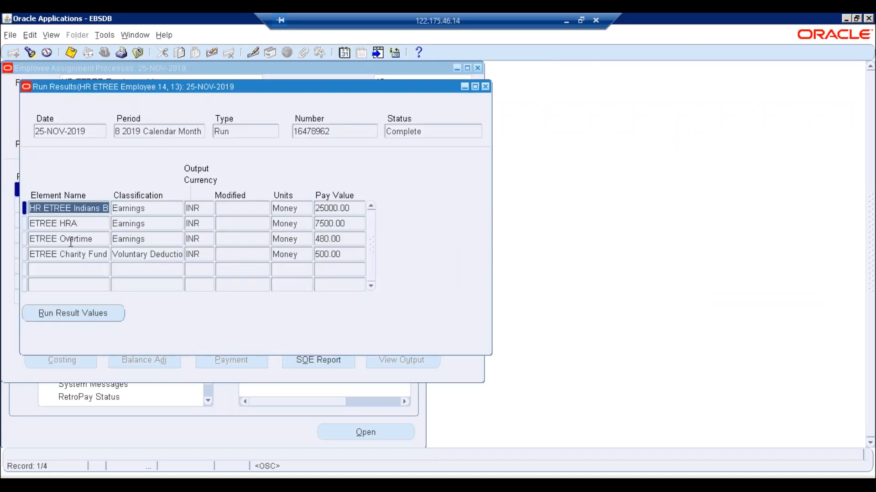
click(70, 239)
click(349, 240)
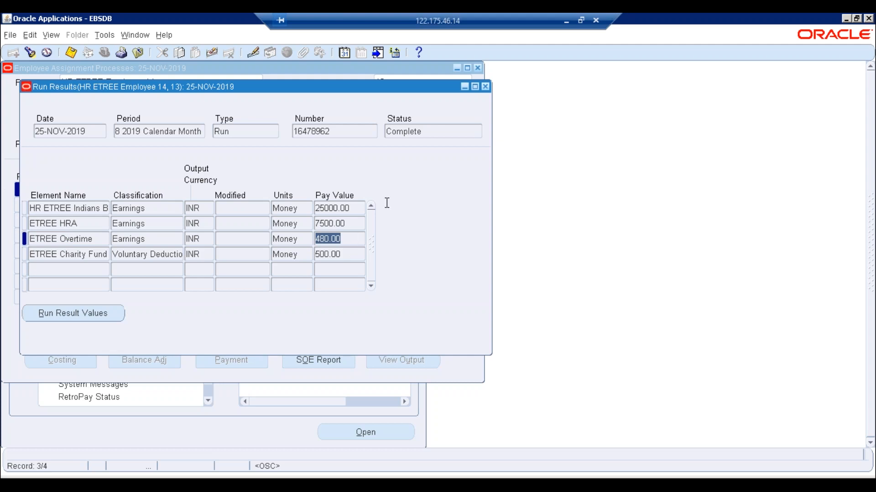
click(485, 87)
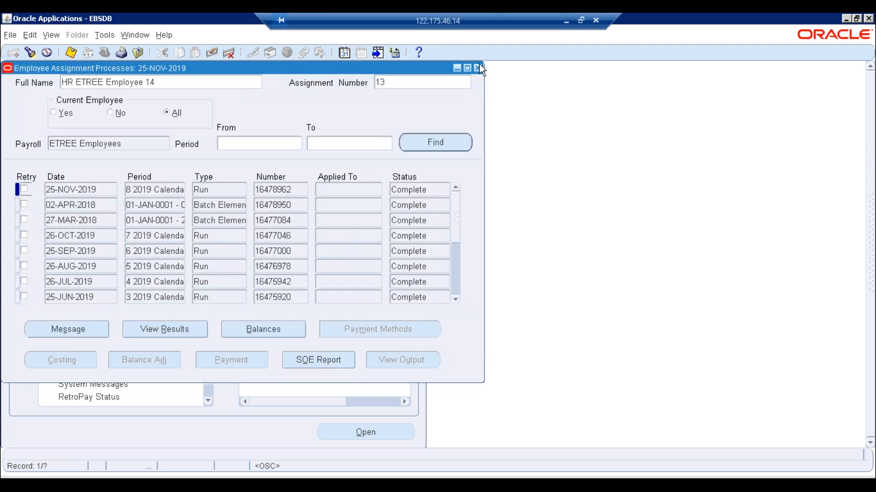
click(477, 69)
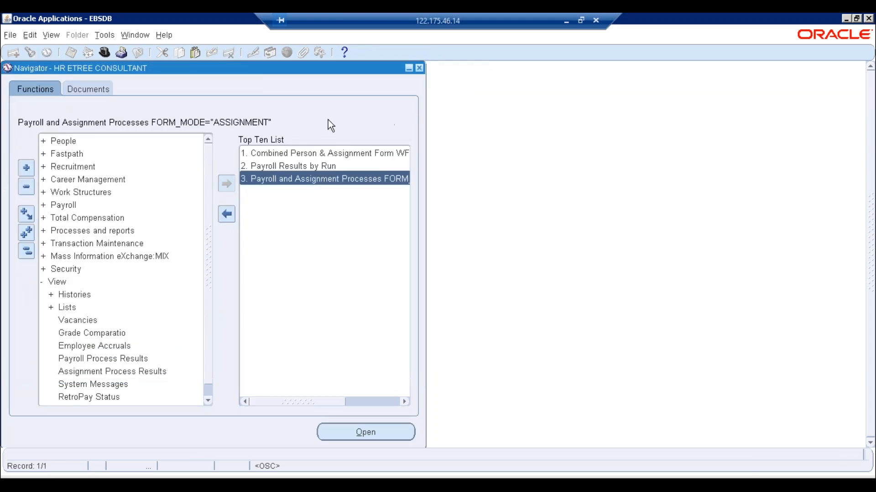
- Find employee 13 in the Combined Person & Assignment form and open the ETREE Overtime entry values
double_click(324, 153)
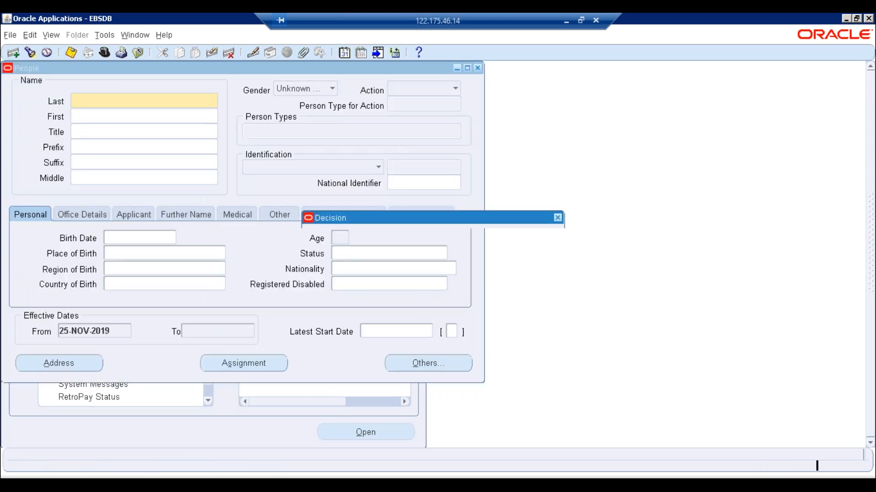
click(532, 278)
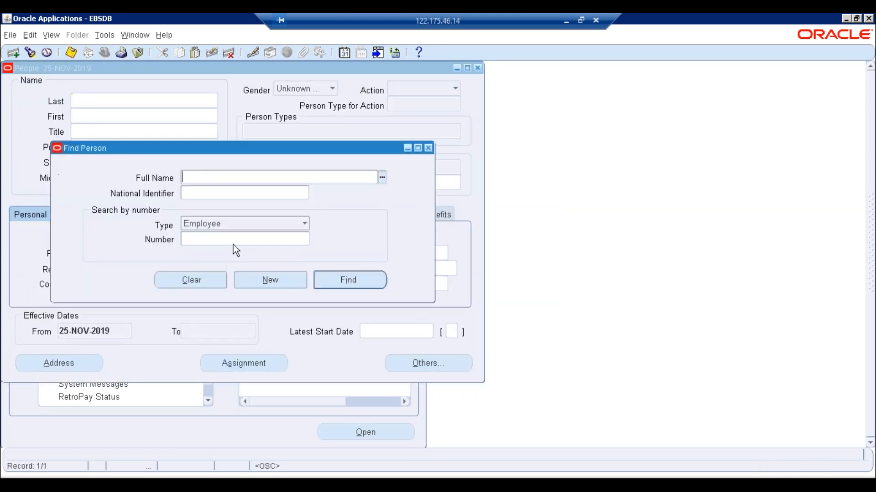
click(224, 238)
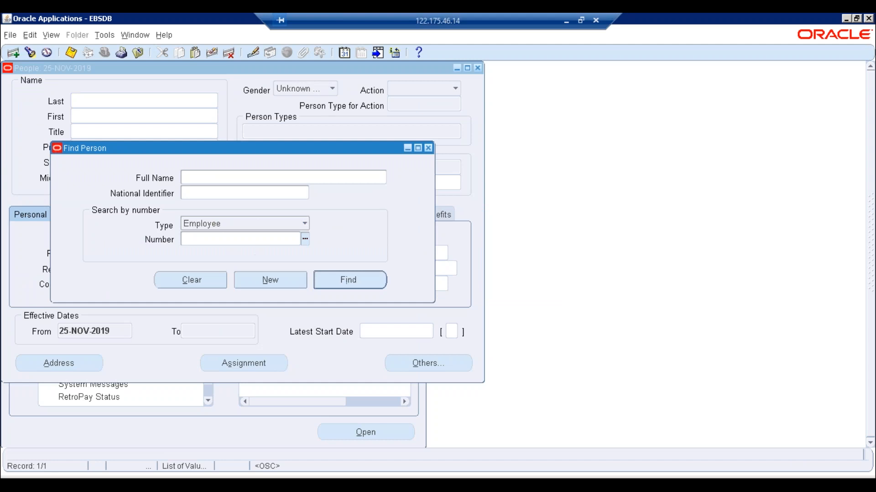
text(13)
key(Return)
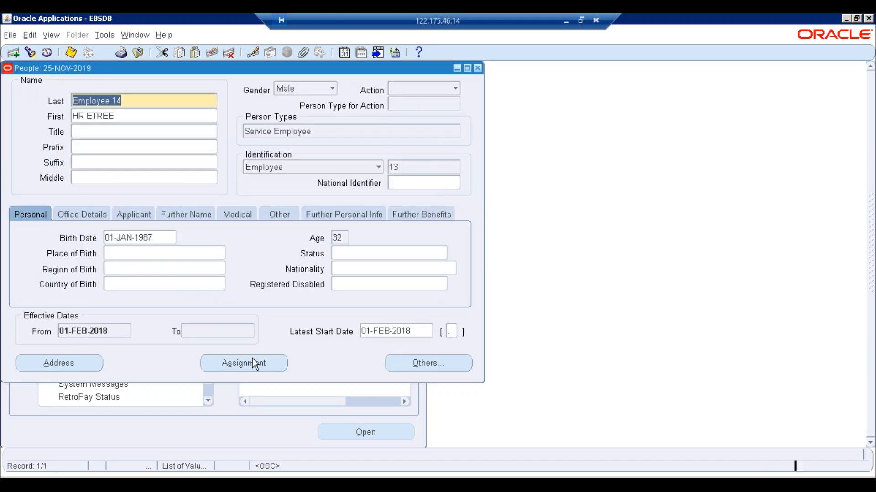
click(254, 363)
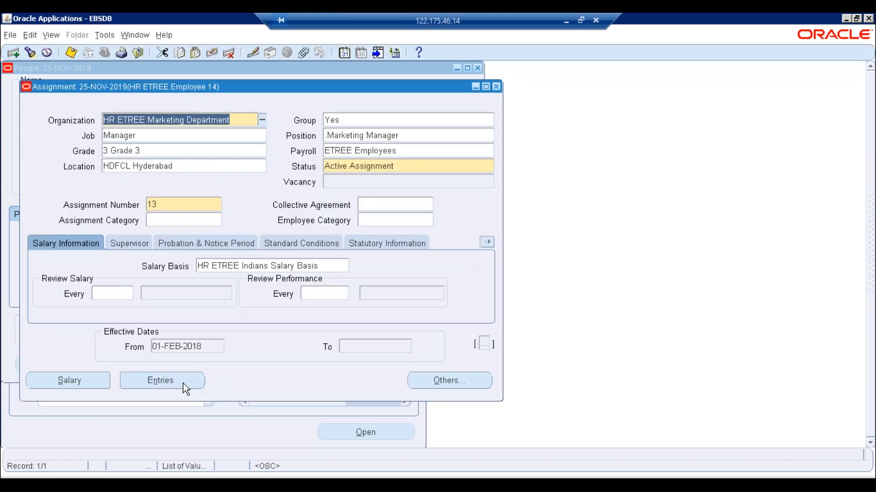
click(186, 385)
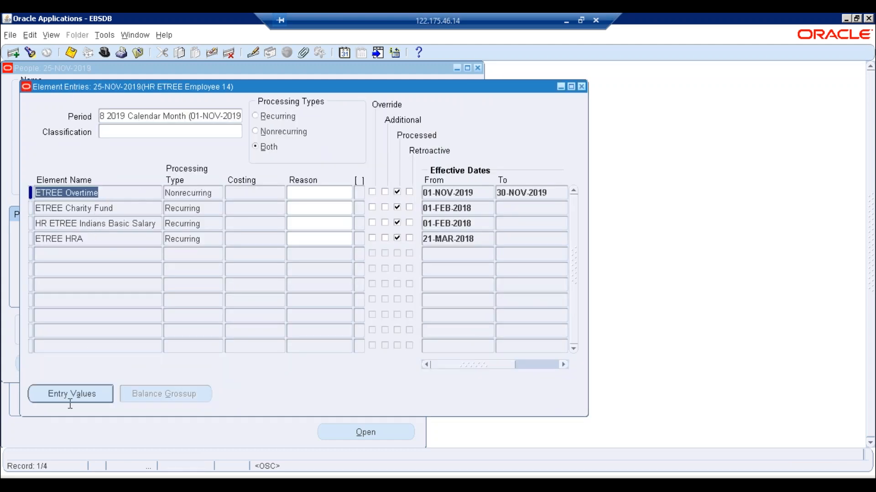
click(70, 395)
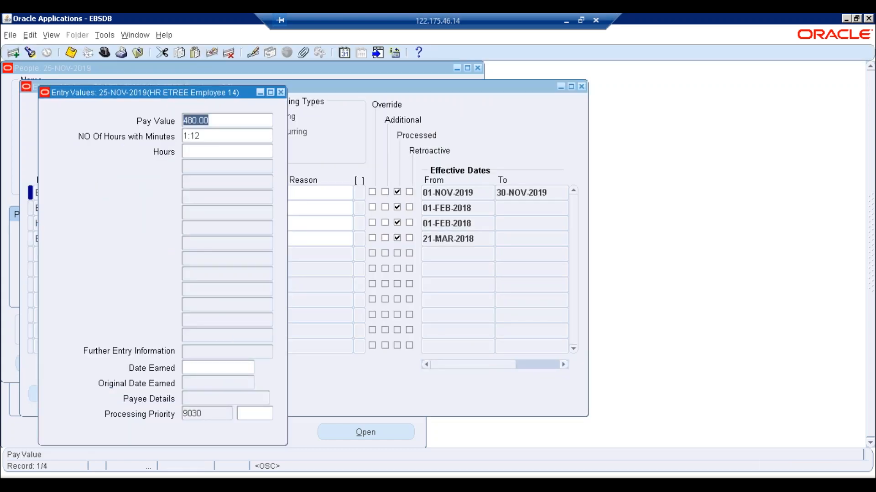
- Change the overtime Pay Value from 180.00 to 680.00, save, and close all the windows
click(186, 121)
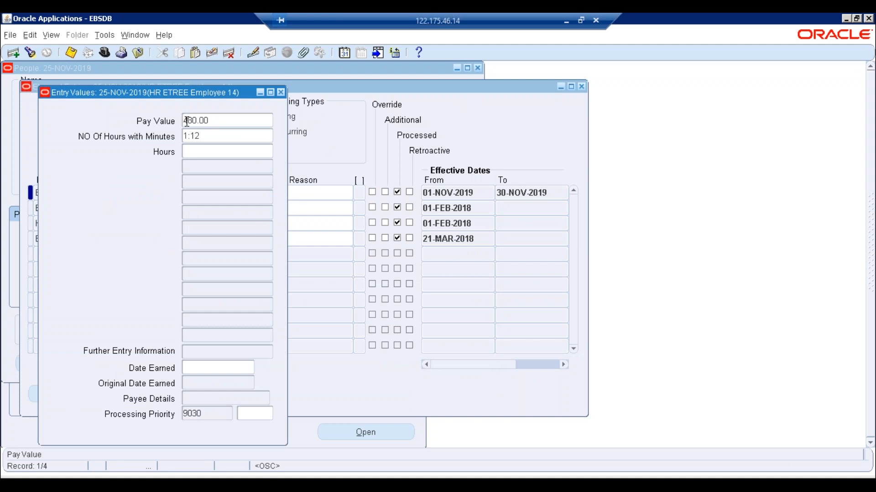
key(Delete)
text(6)
key(ctrl+s)
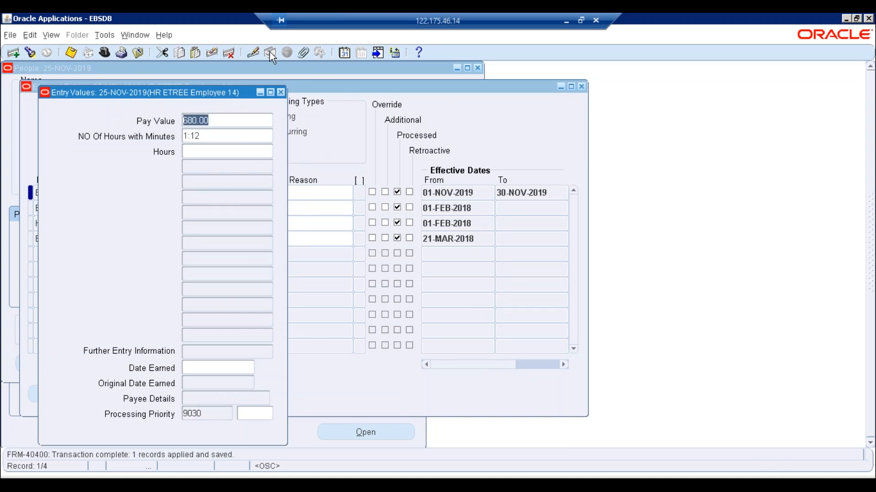
click(281, 92)
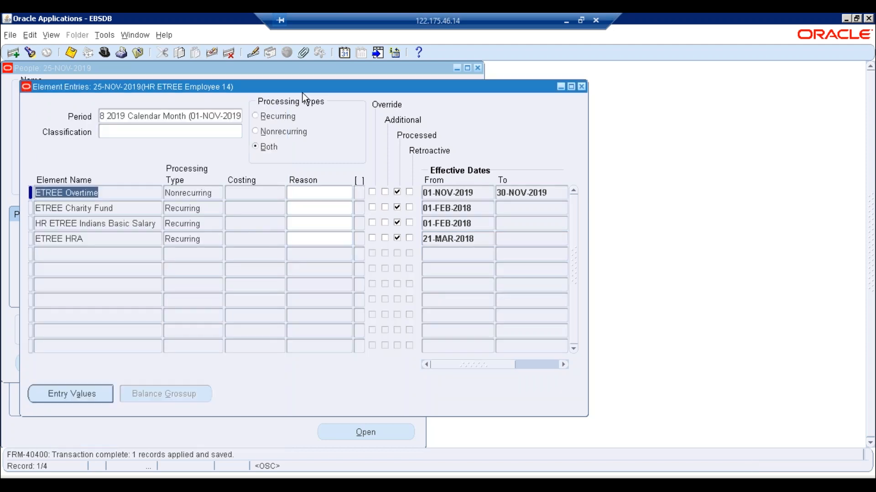
click(582, 87)
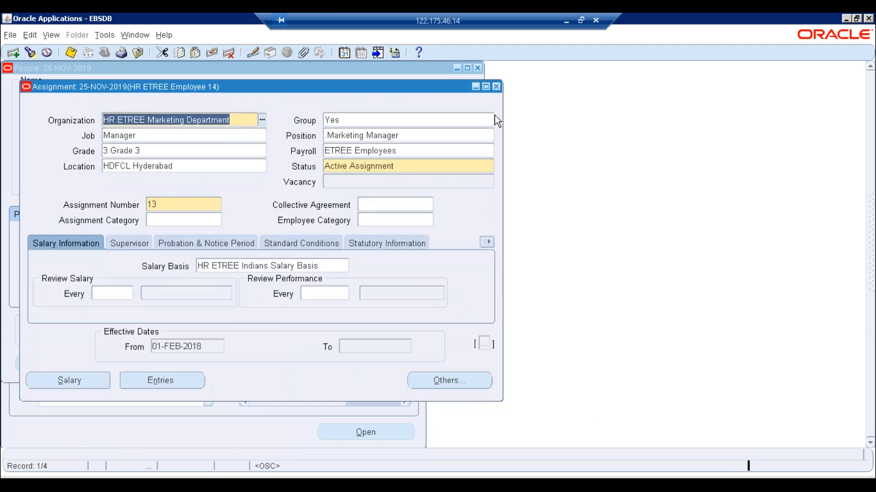
click(496, 87)
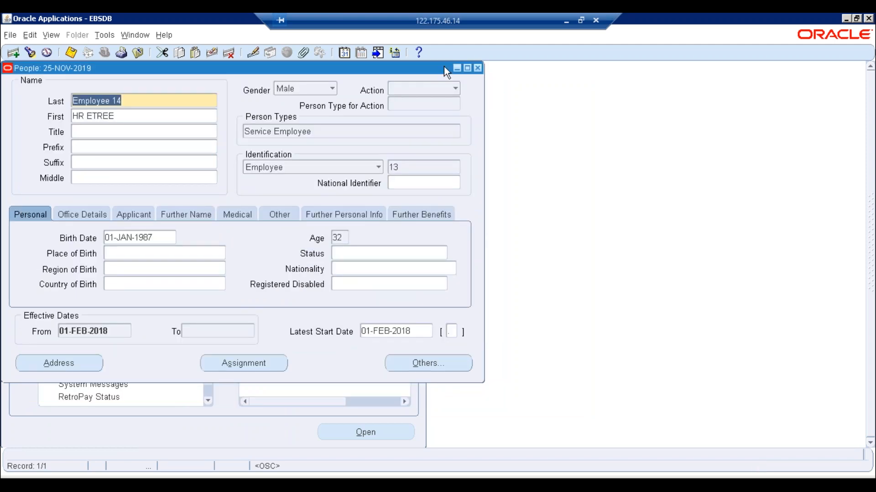
click(478, 68)
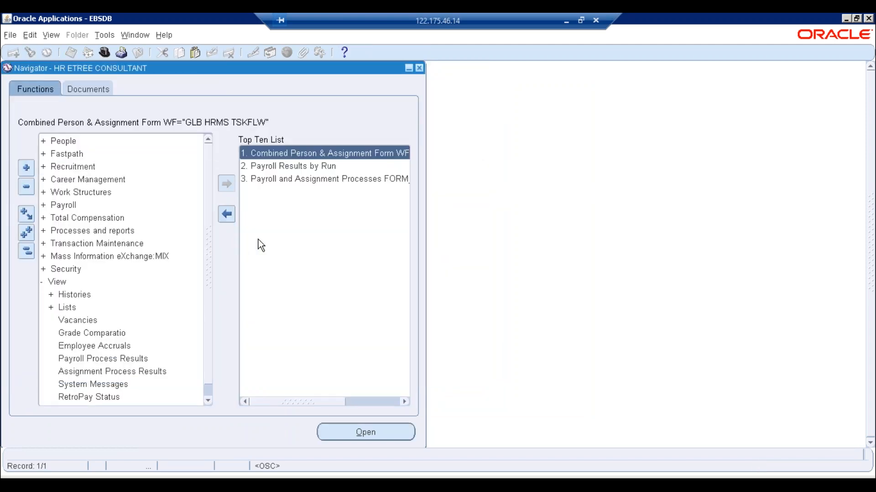
- Query assignment 13's payroll processes and open its latest run's results
click(291, 166)
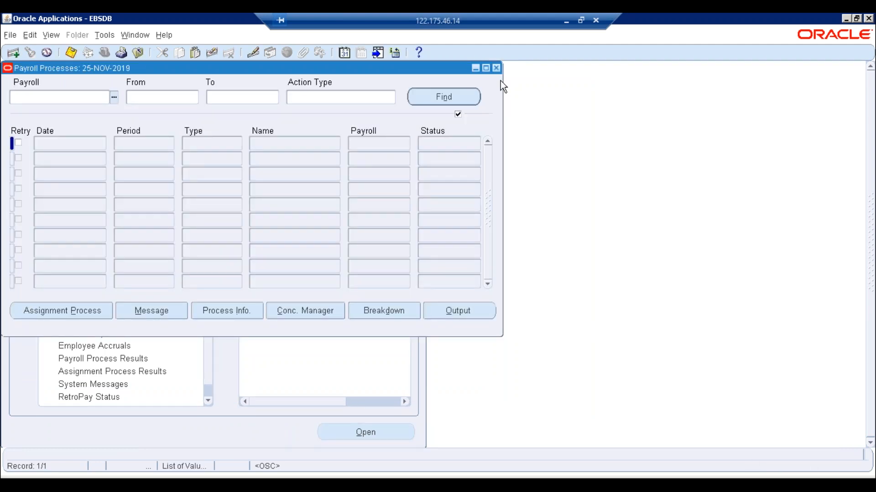
click(496, 67)
double_click(302, 179)
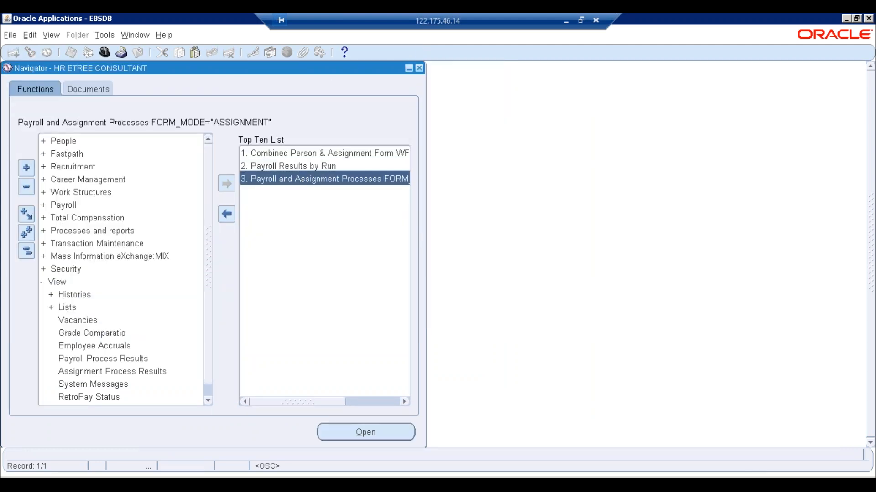
click(416, 83)
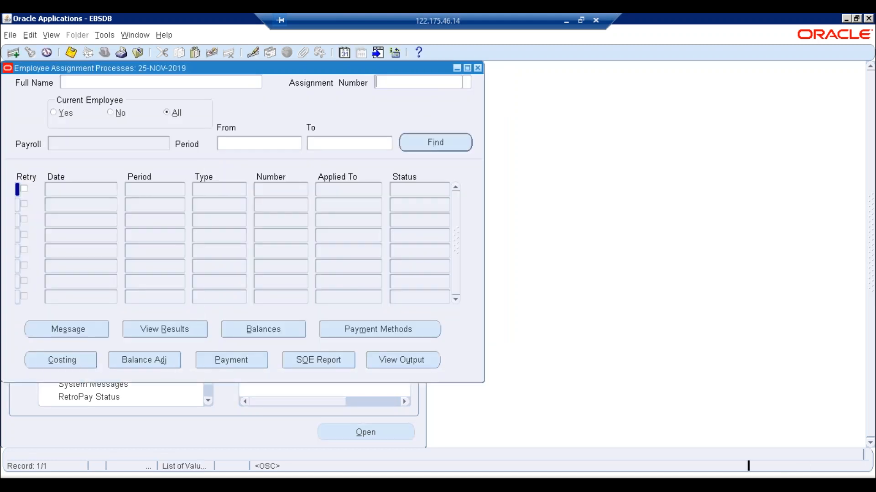
text(13)
key(Return)
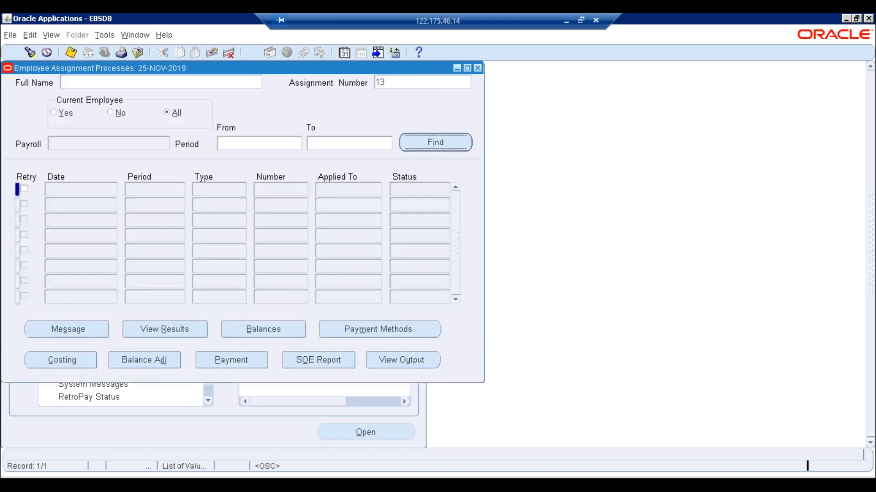
click(155, 330)
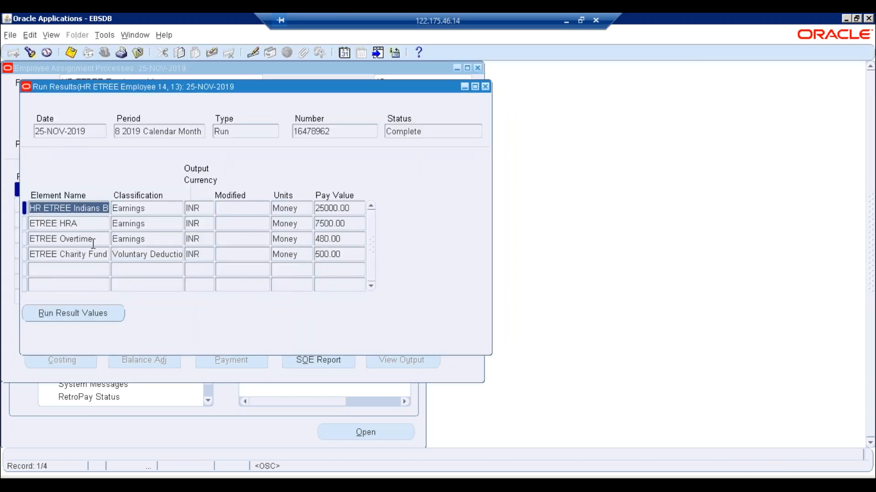
- Check the ETREE Overtime result values: 1:12 hours and pay value 480.00
click(89, 239)
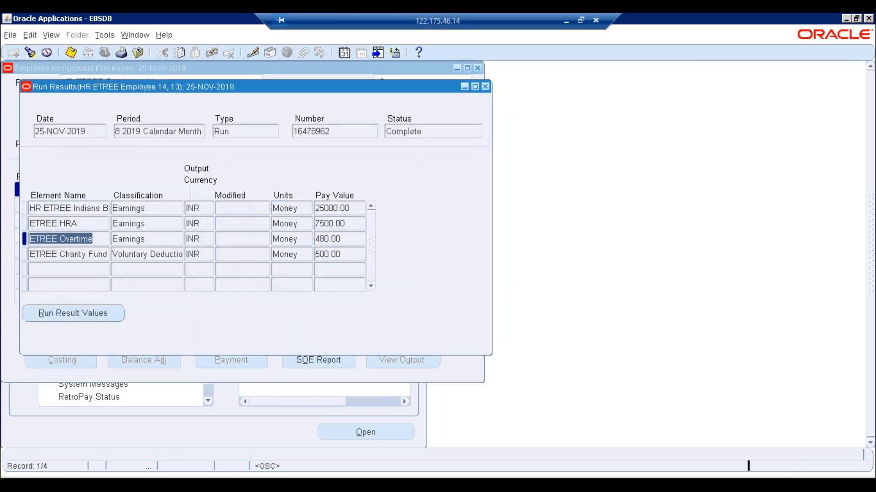
click(342, 238)
click(98, 314)
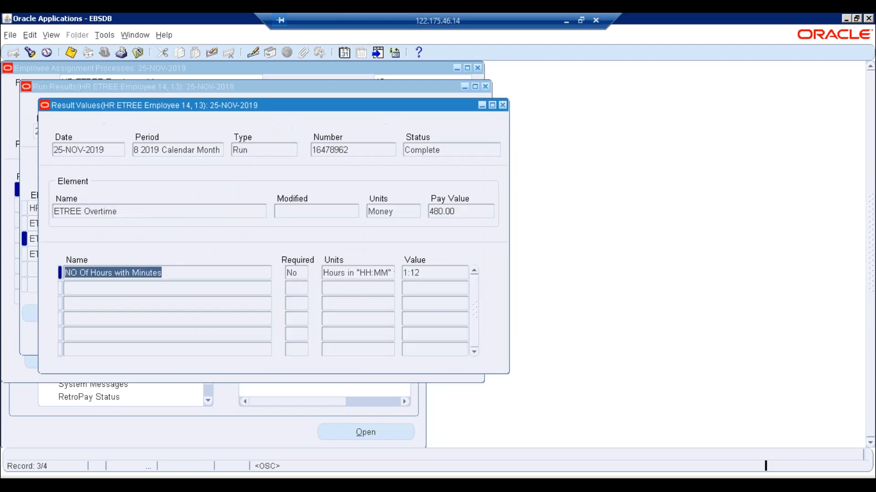
key(Tab)
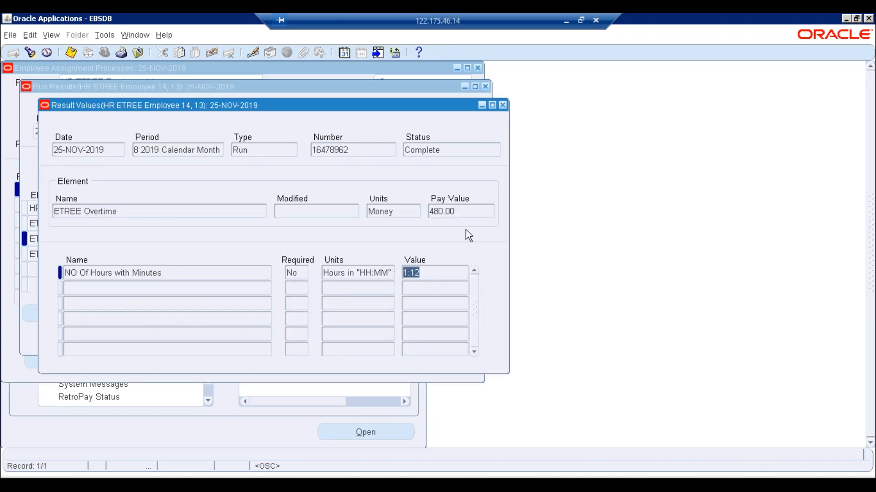
click(461, 210)
click(502, 104)
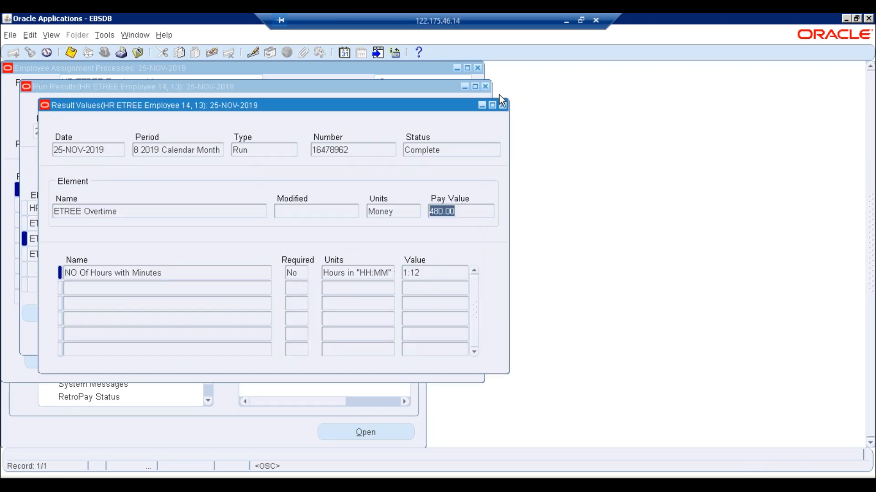
click(485, 87)
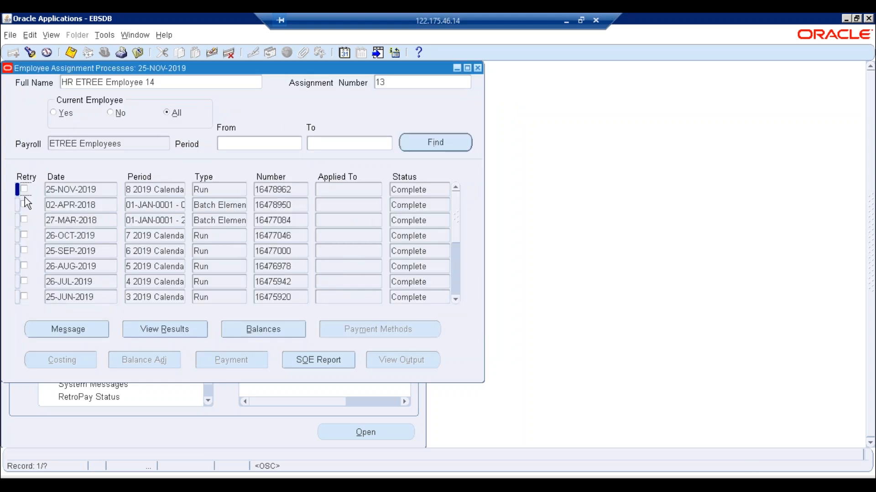
click(54, 36)
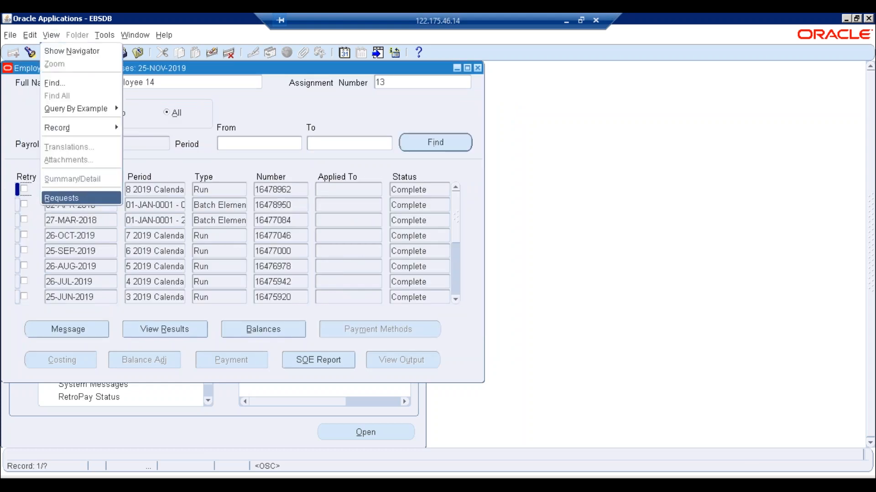
click(85, 198)
click(372, 348)
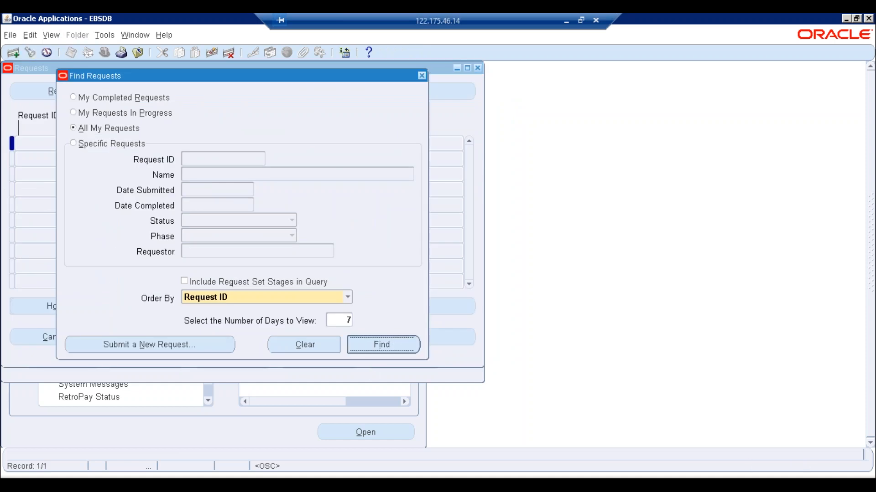
click(78, 86)
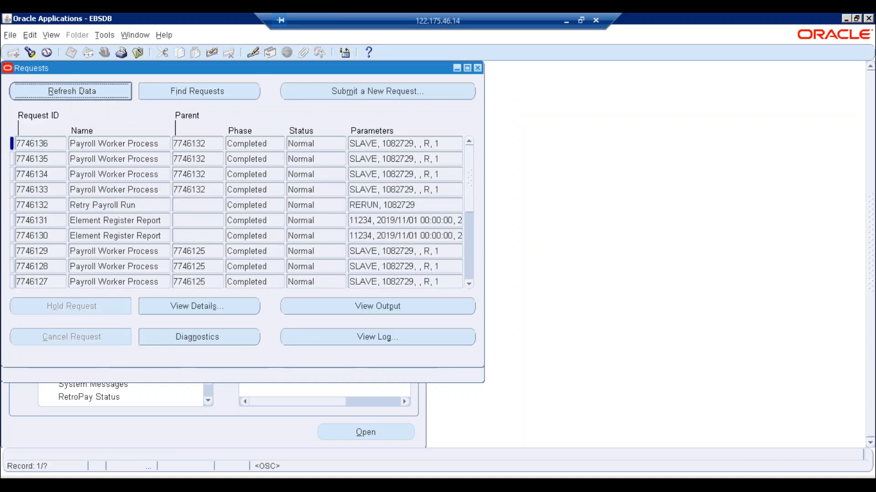
click(477, 68)
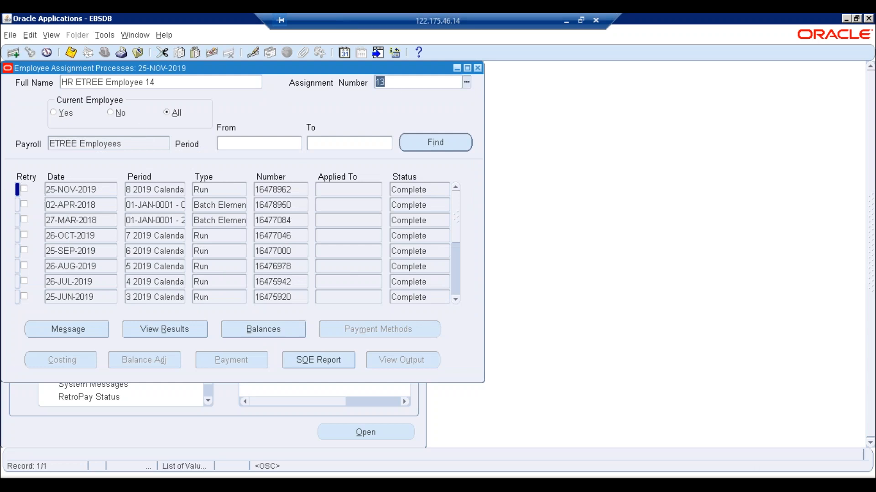
- Query assignment 3's run results and check its Extra Allowance pay value of 1740.00
key(BackSpace)
text(3)
key(Tab)
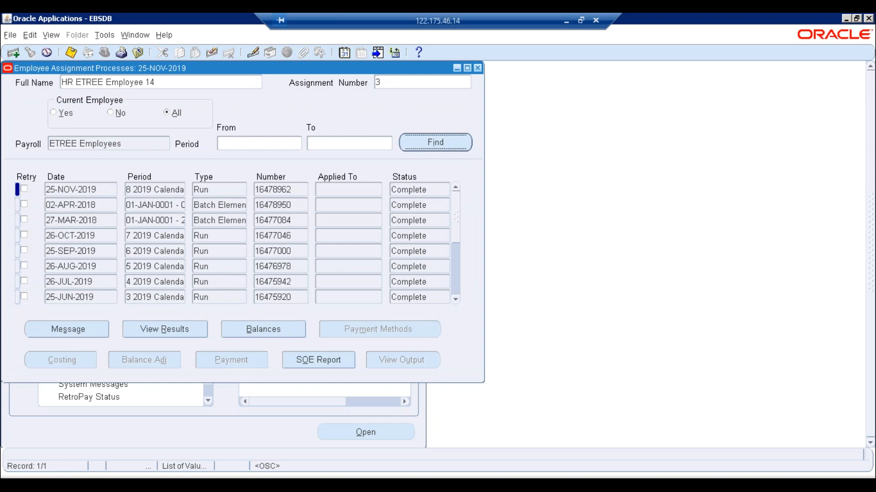
key(Return)
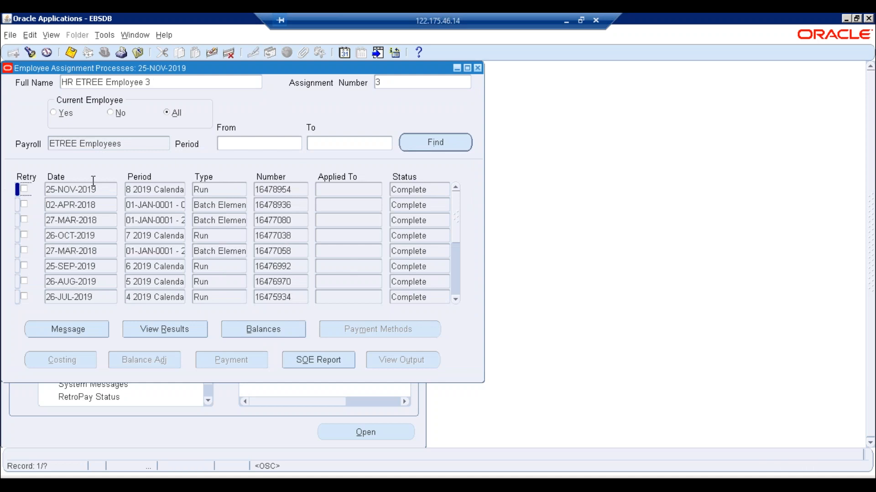
click(165, 329)
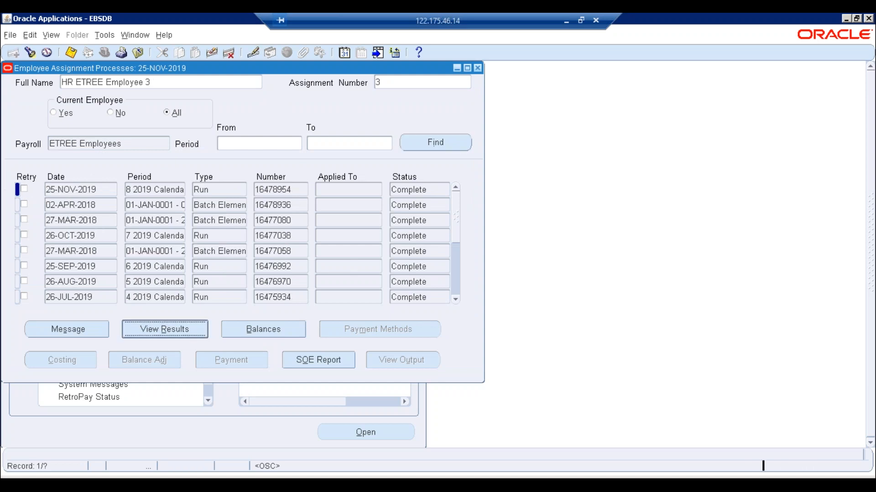
click(344, 239)
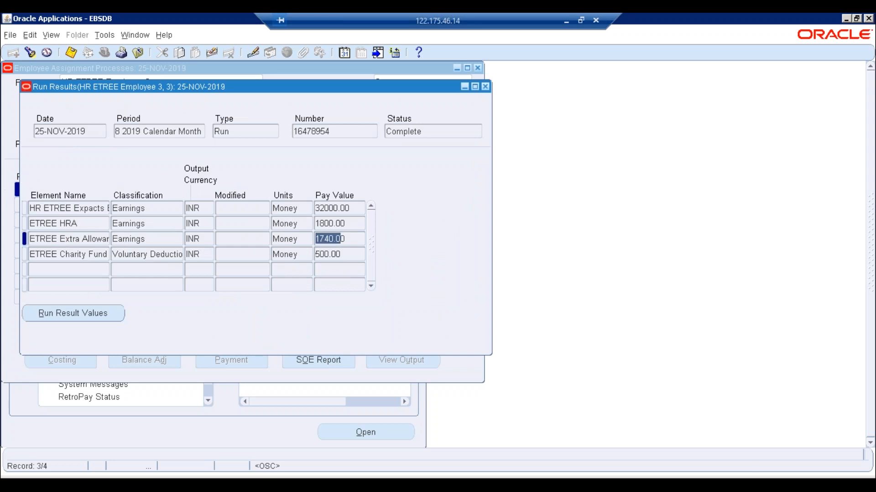
click(485, 87)
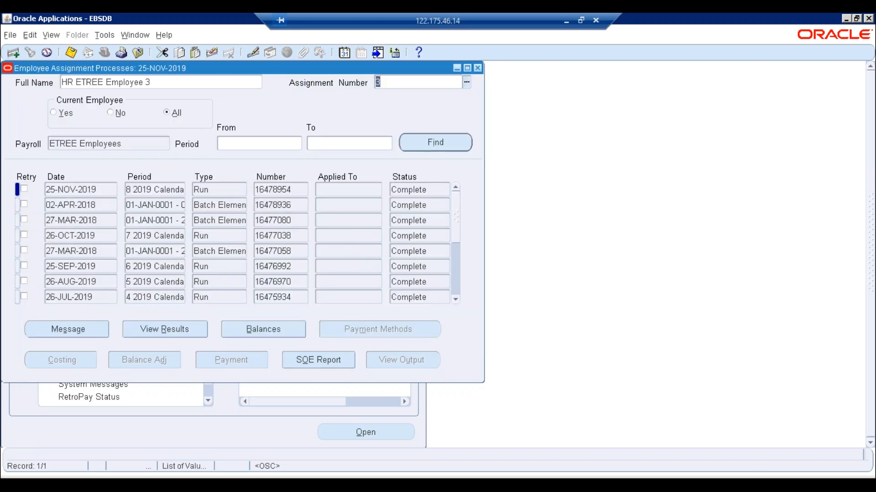
- Re-query assignment 13, mark its 25-NOV-2019 run for retry, and open the Requests window
text(3)
key(Tab)
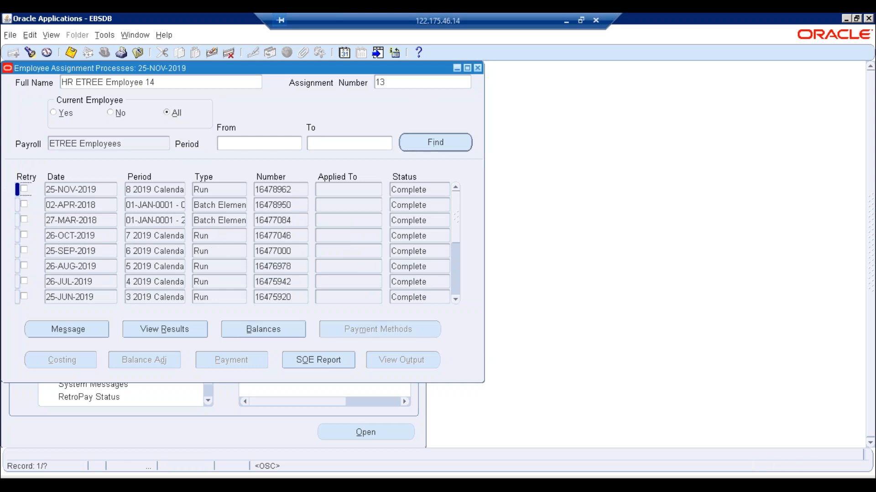
click(22, 188)
click(44, 35)
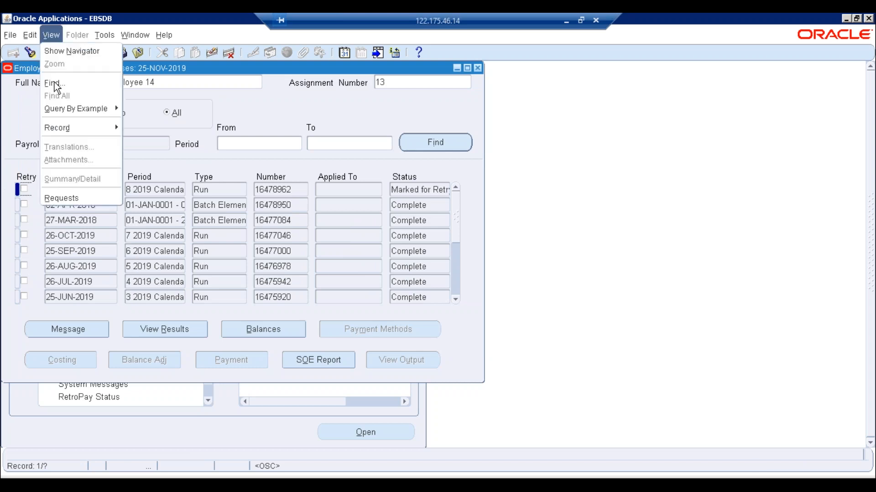
click(57, 199)
- Set up a single Retry Payroll Run request for the 25-NOV-2019 payroll run (7746132)
click(157, 348)
click(222, 280)
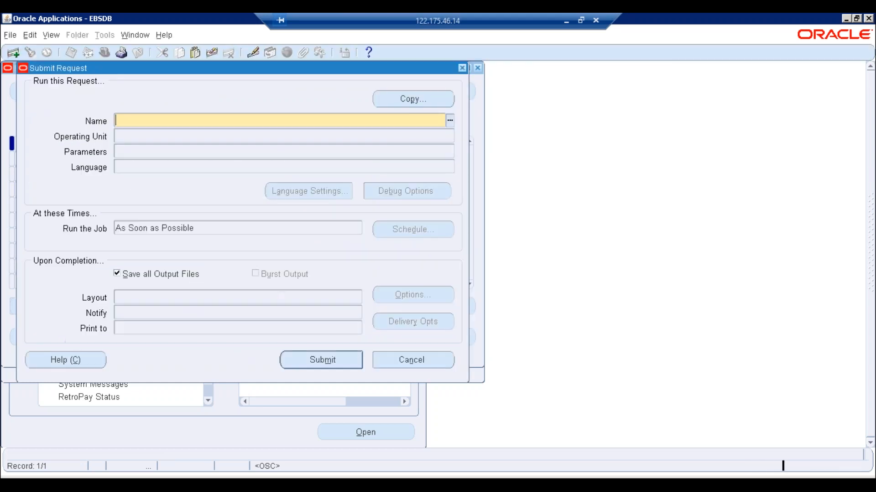
text(retr)
key(Tab)
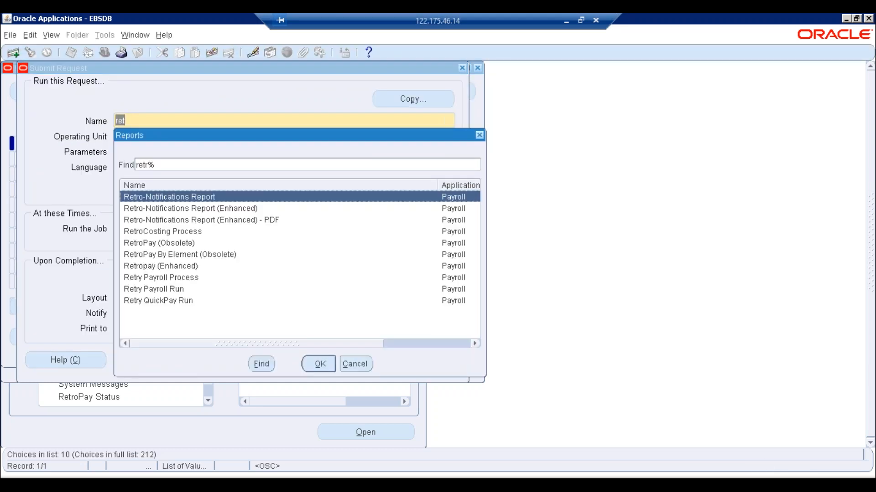
click(171, 291)
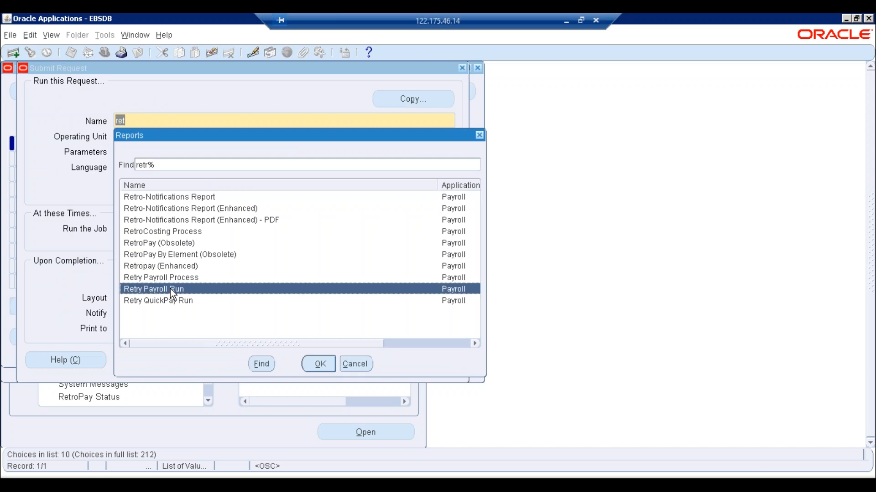
click(319, 364)
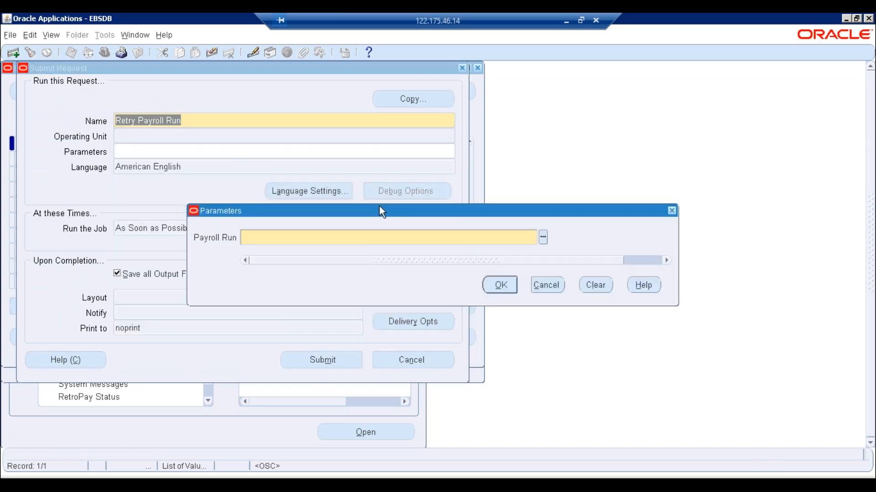
click(542, 237)
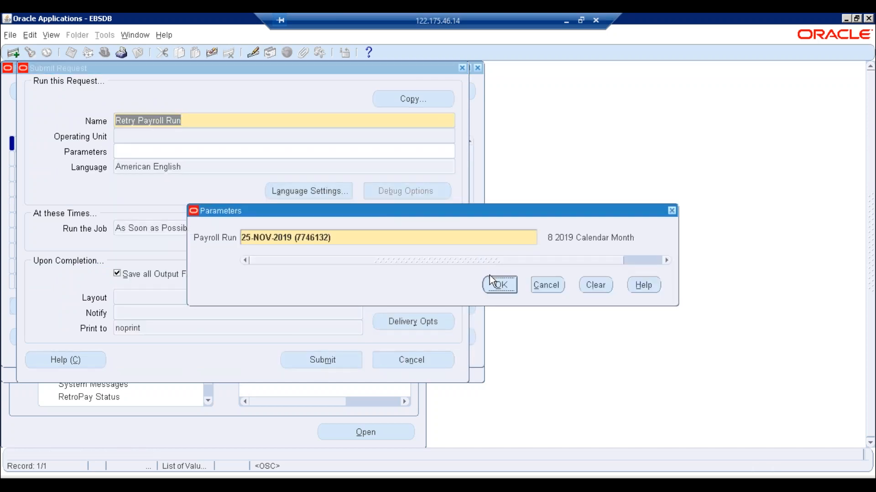
click(496, 286)
- Submit the request without adding another and refresh the list to see it pending
click(289, 355)
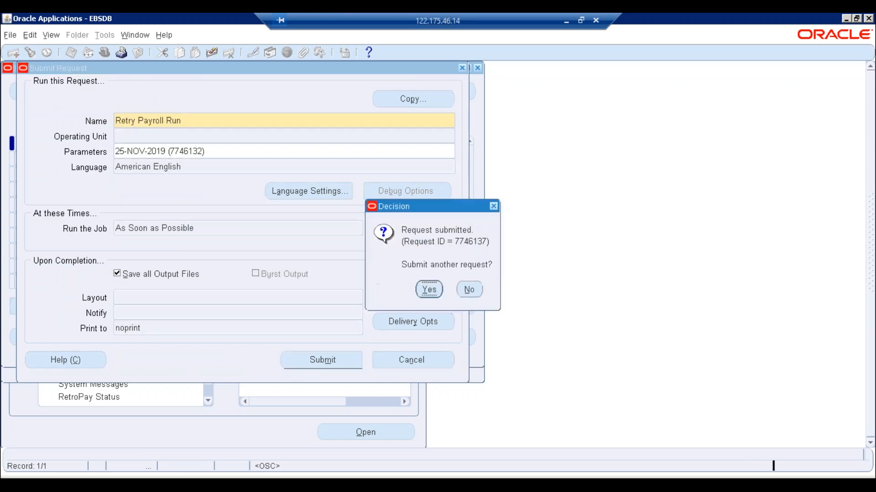
click(469, 290)
click(397, 343)
click(72, 94)
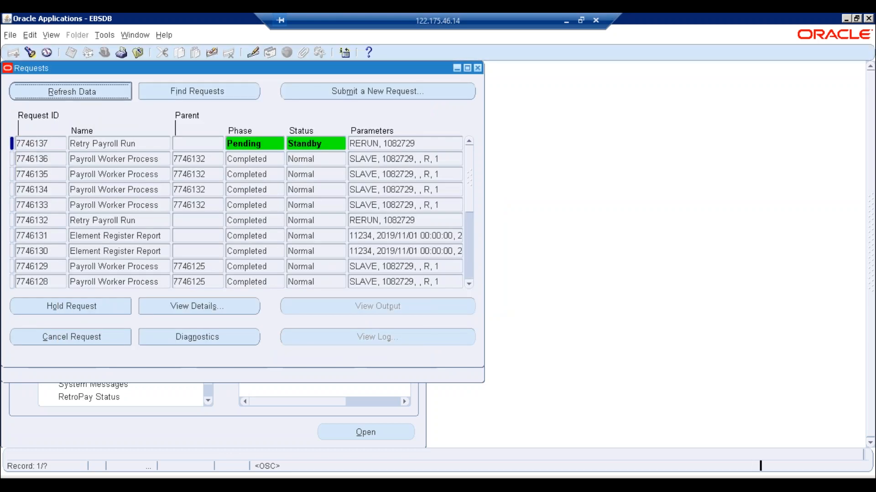
- Refresh until request 7746137 and its four worker processes show Completed, Normal, then close the list
key(alt+r)
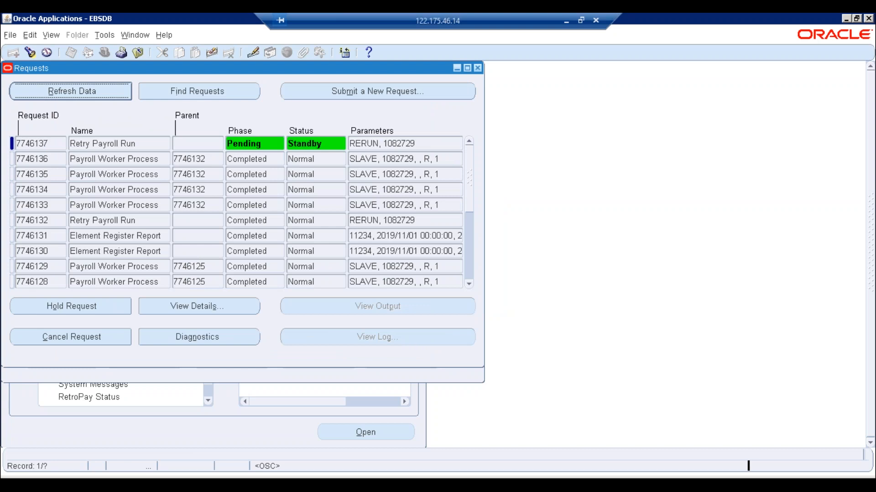
key(alt+r)
key(alt+r)
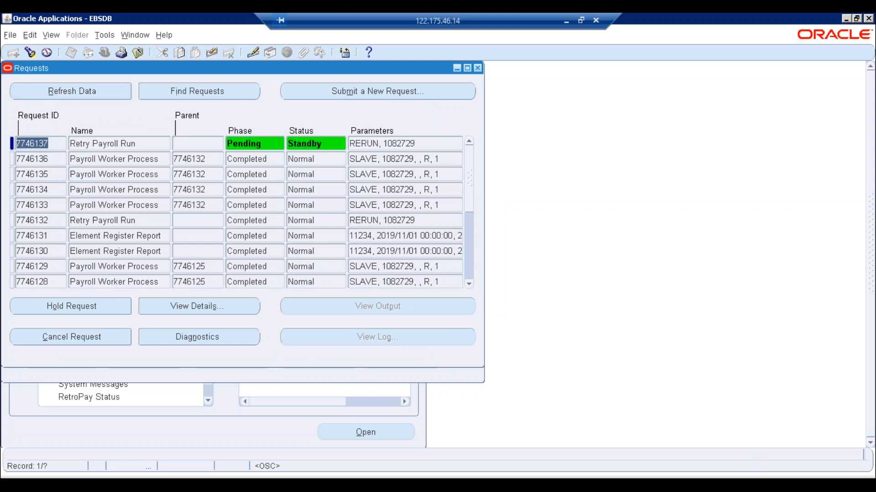
key(alt+r)
key(alt+r)
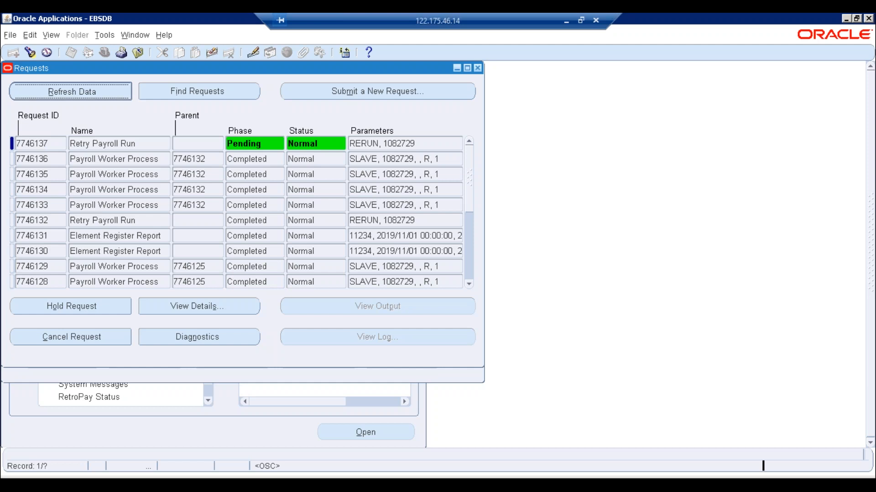
key(alt+r)
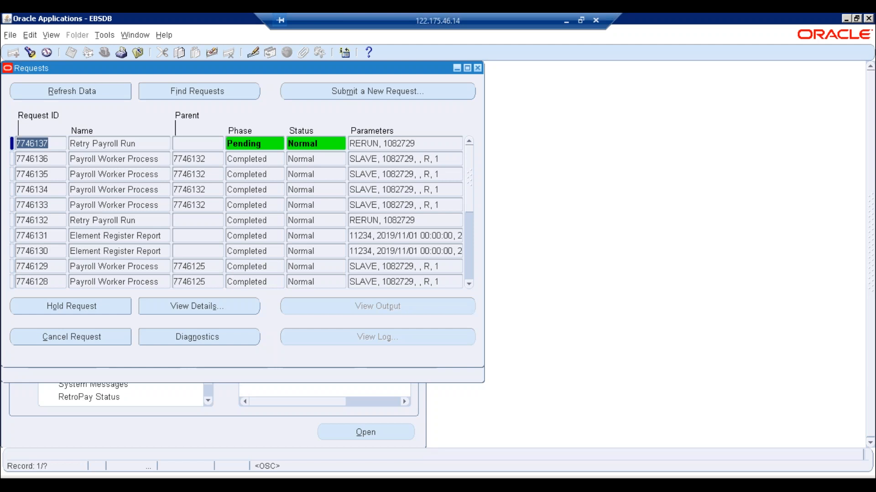
key(alt+r)
key(alt+r)
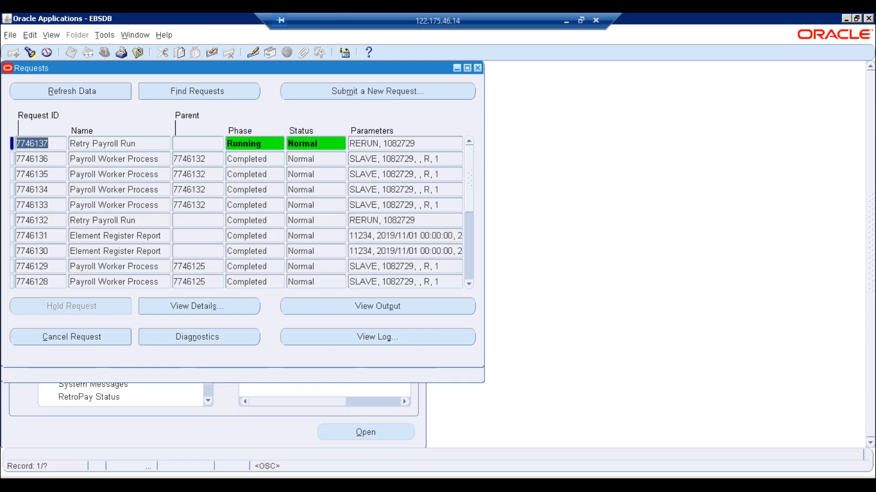
click(72, 93)
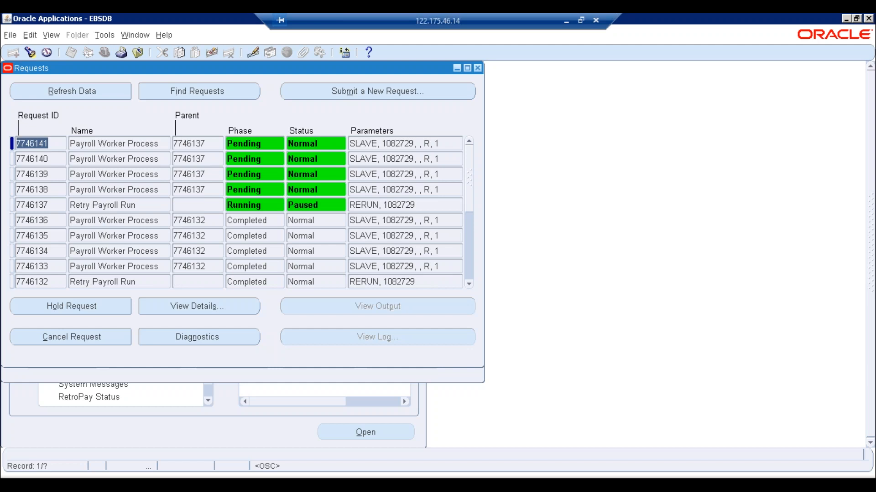
click(72, 92)
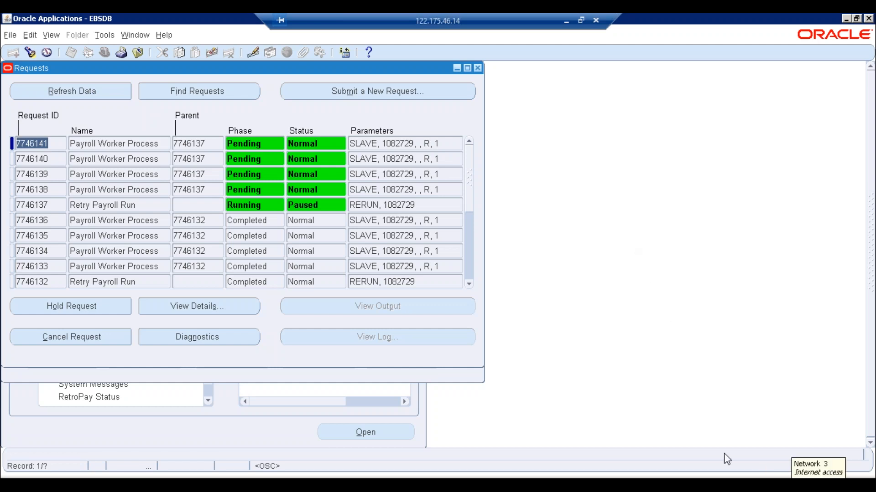
click(94, 90)
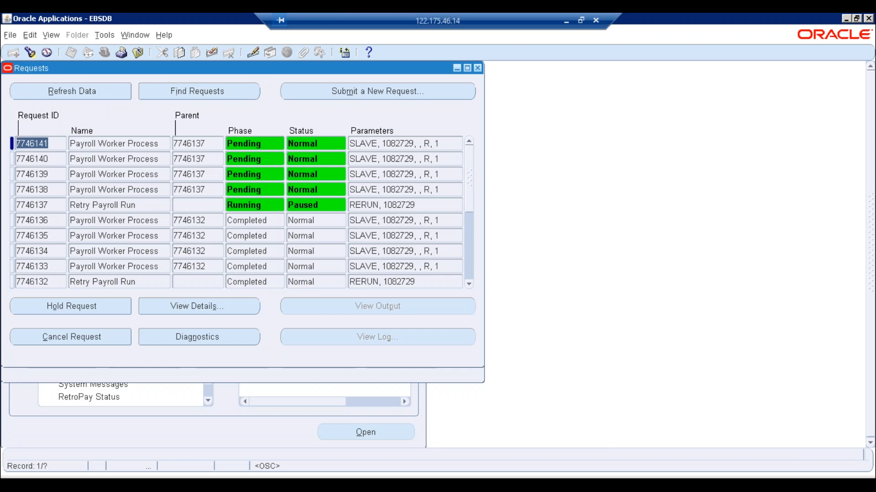
key(alt+r)
key(alt+r)
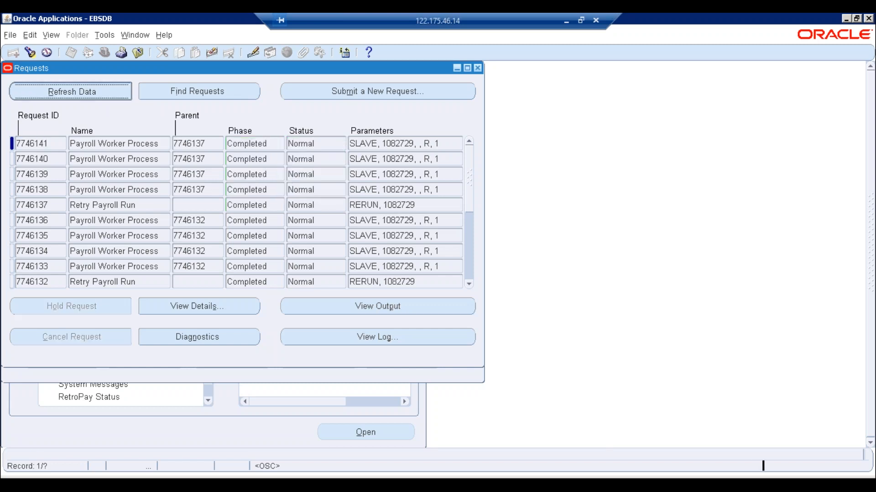
click(478, 70)
click(436, 141)
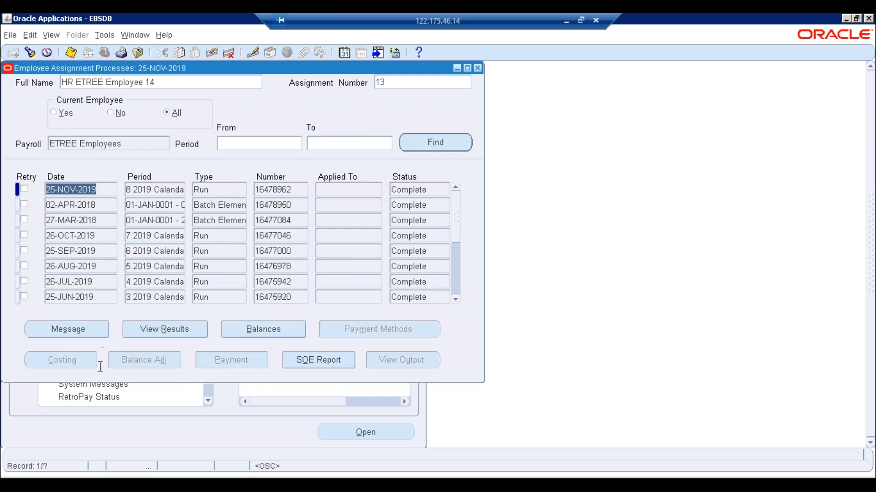
click(177, 334)
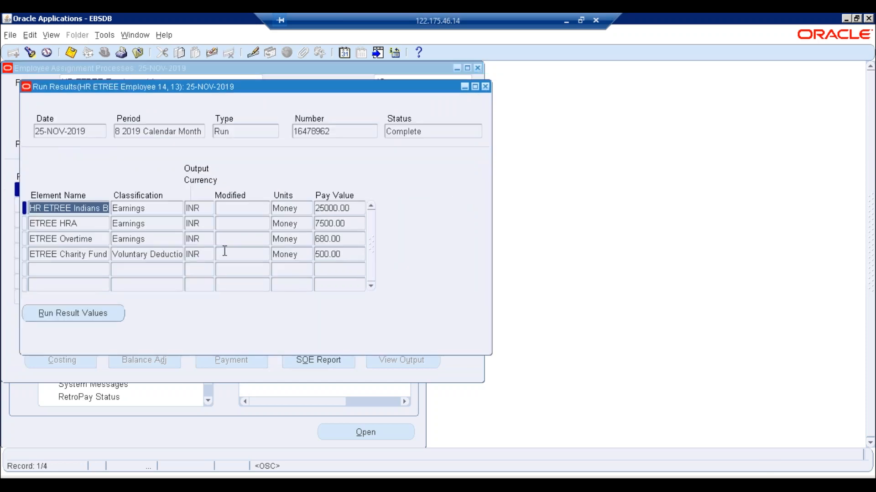
click(98, 238)
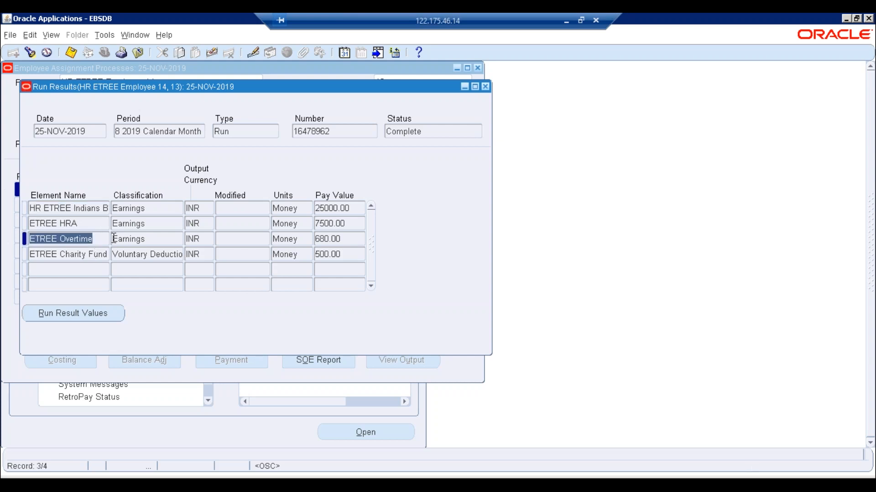
drag(316, 239, 331, 239)
click(73, 313)
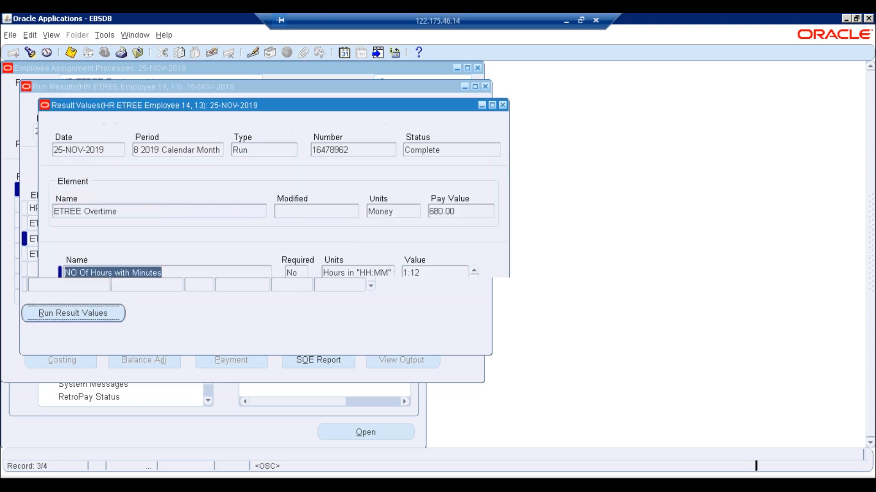
double_click(464, 220)
click(427, 275)
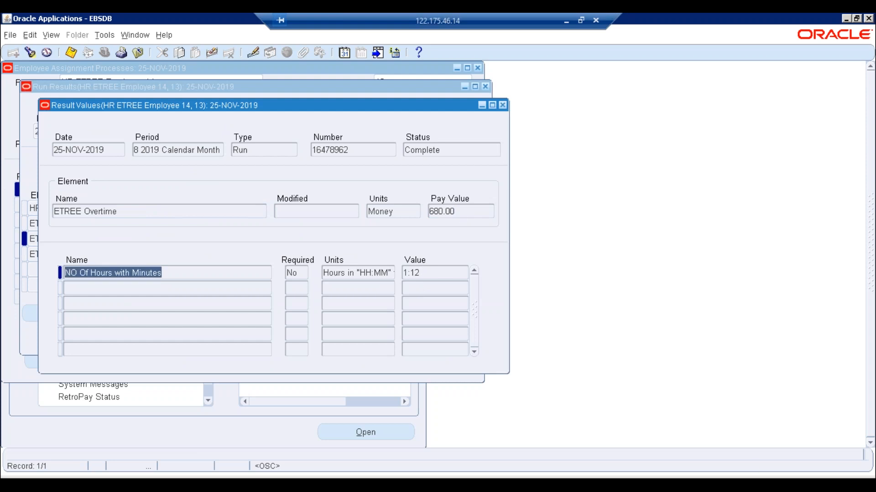
click(503, 105)
click(486, 86)
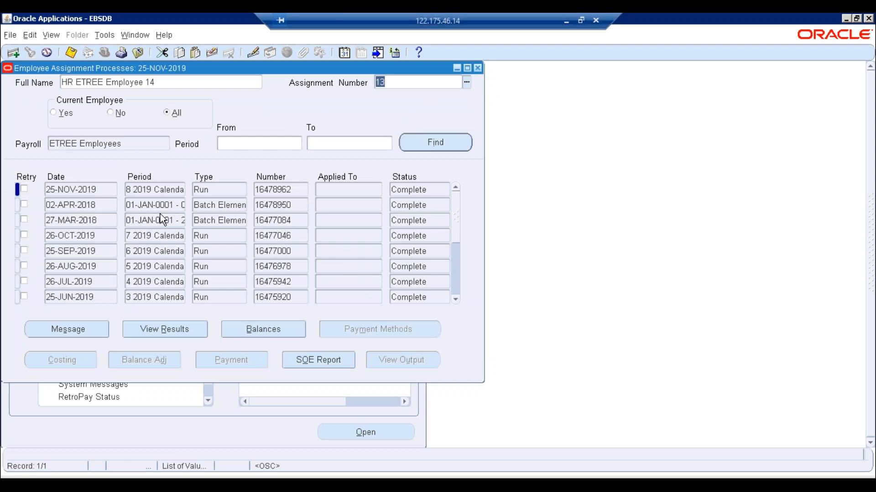
key(Tab)
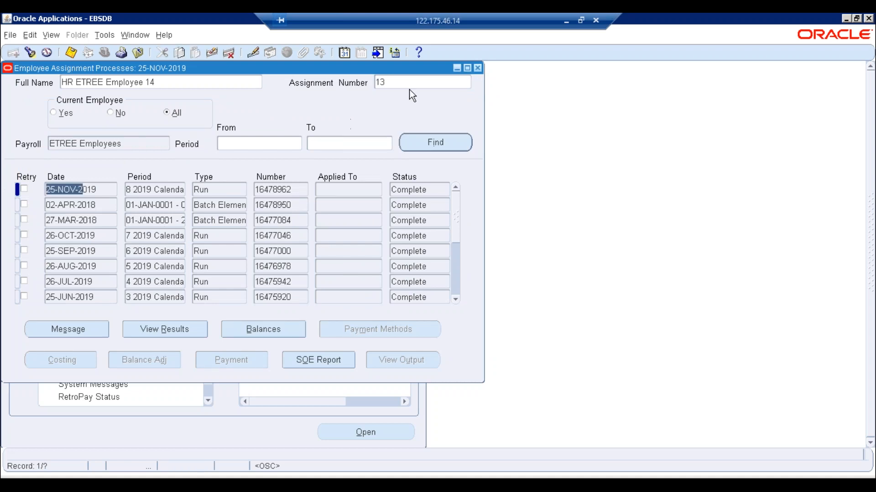
- Close the assignment processes and start a new single request from the Requests window
click(477, 68)
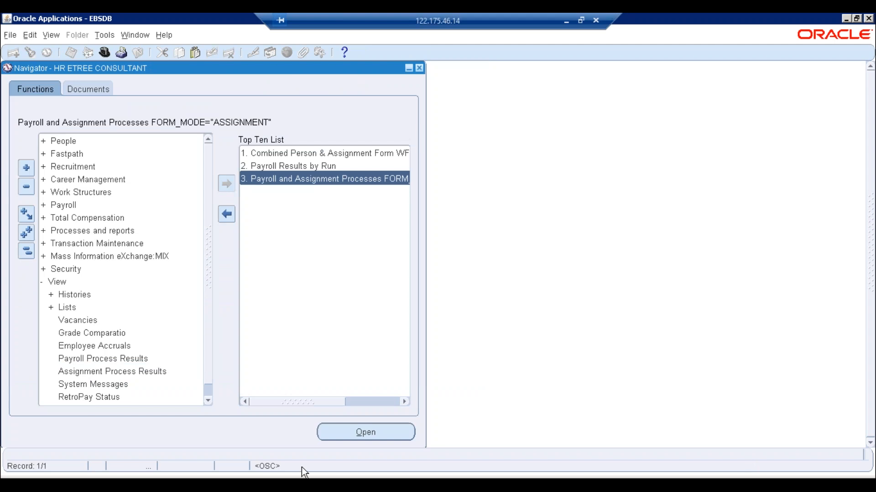
click(48, 35)
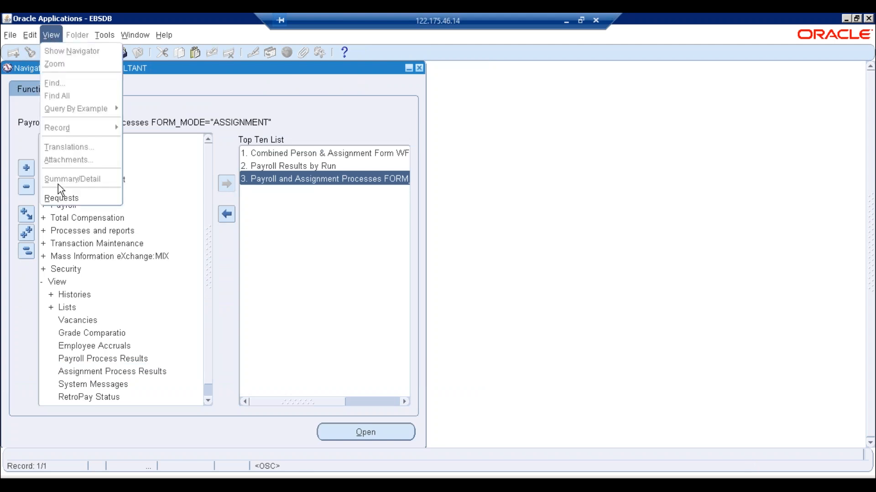
click(59, 197)
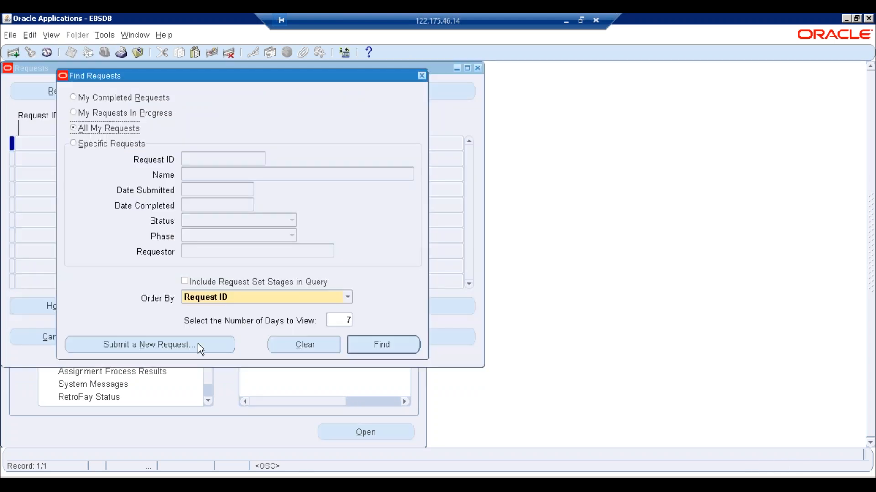
click(187, 347)
click(234, 281)
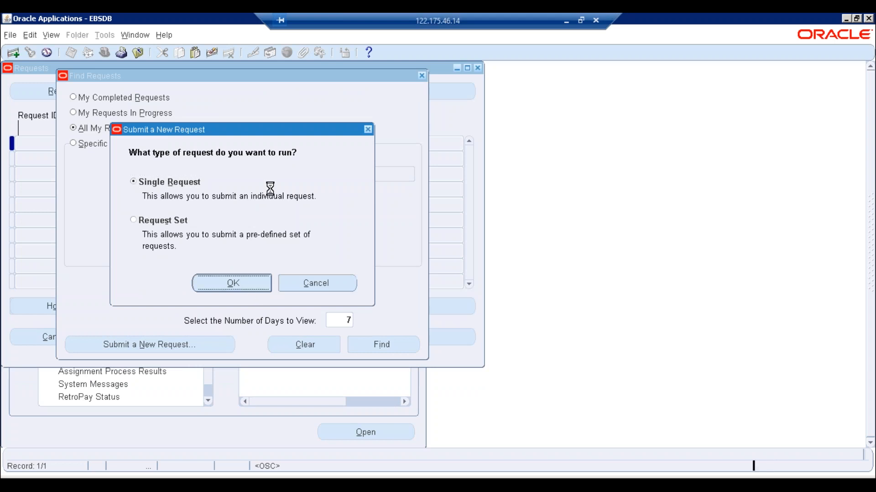
- Copy the earlier Element Register Report for 01–30-NOV-2019 Earnings and submit it without another request
click(407, 102)
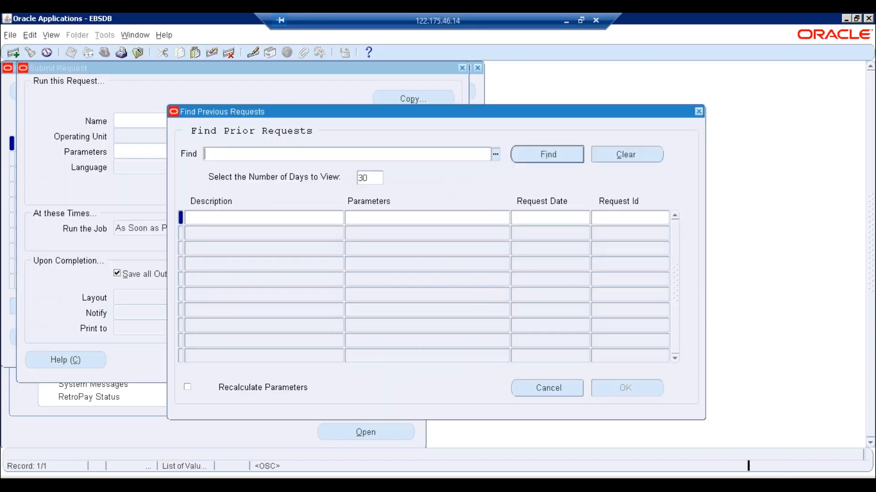
click(563, 161)
click(491, 233)
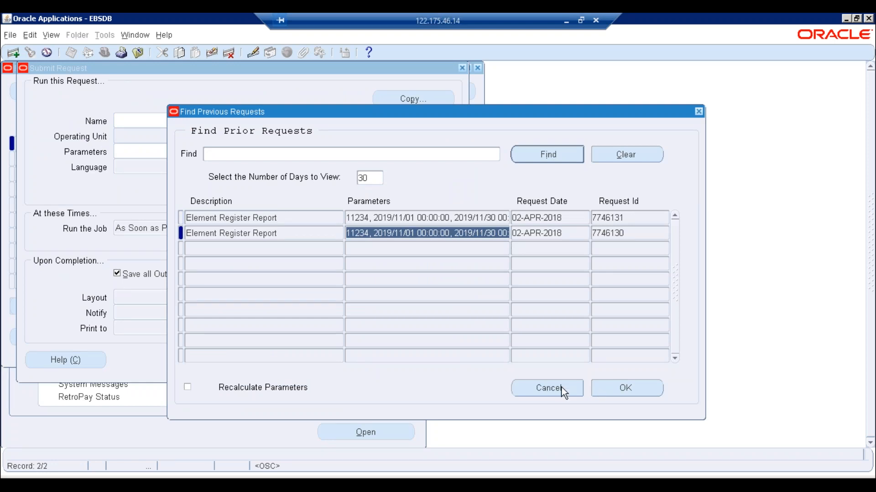
click(651, 391)
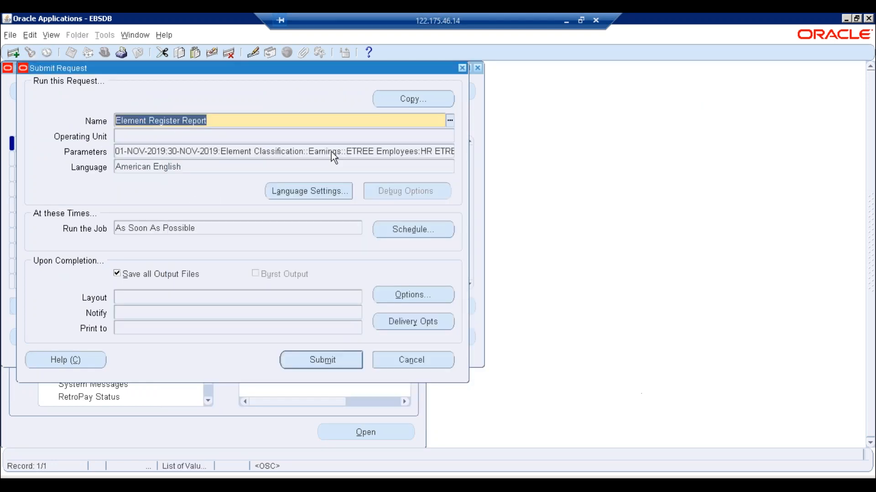
click(331, 151)
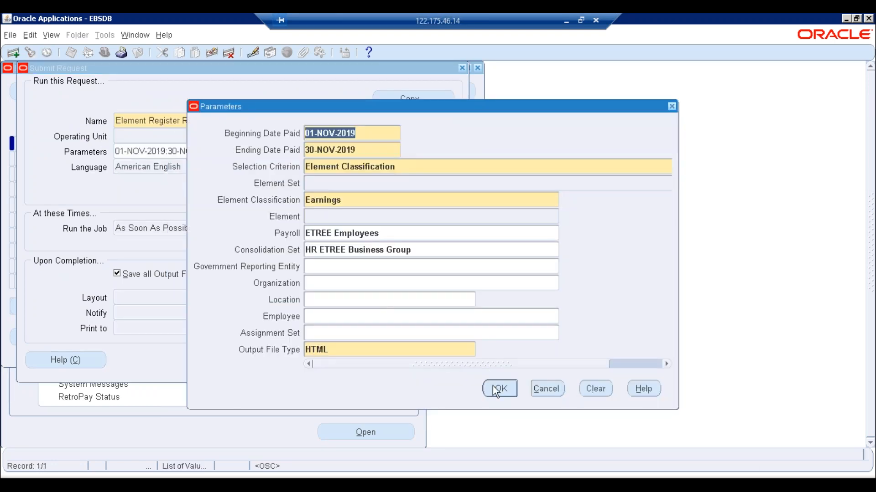
click(501, 389)
click(319, 361)
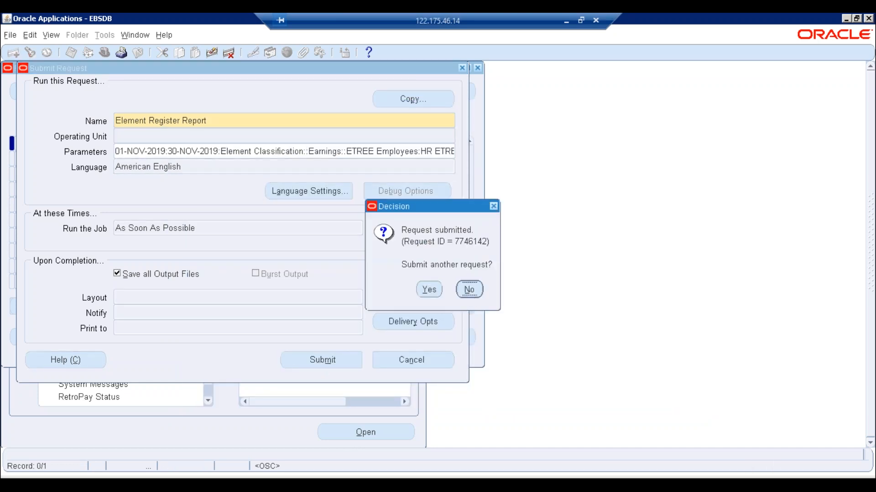
click(469, 290)
click(393, 341)
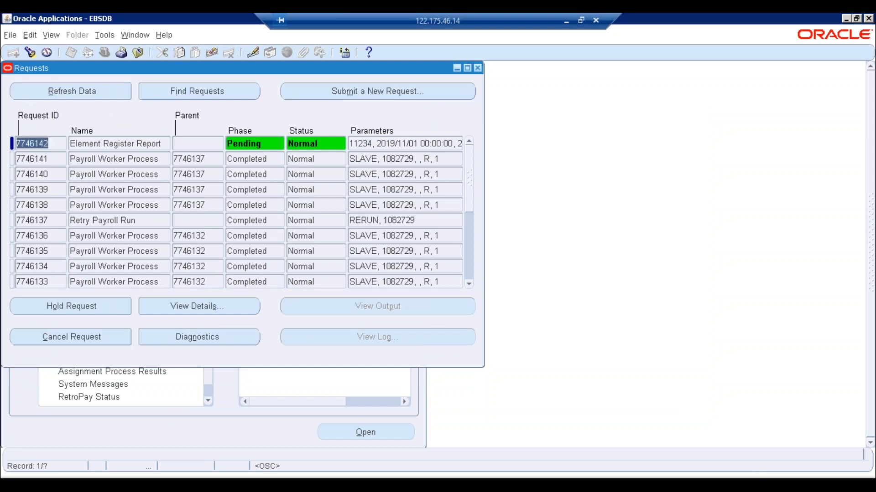
- In the Excel payroll workbook, move from the Earnings sheet to the empty Sheet2, then return to Oracle
key(alt+Tab)
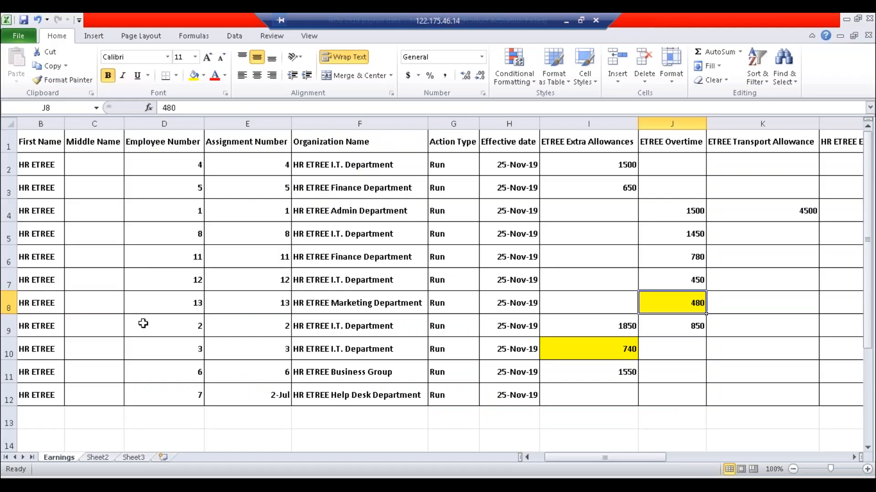
click(9, 123)
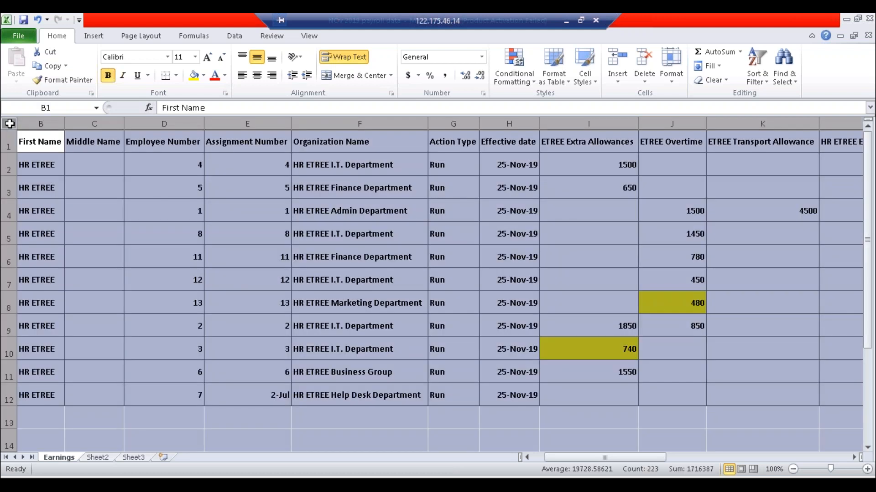
click(314, 325)
click(97, 458)
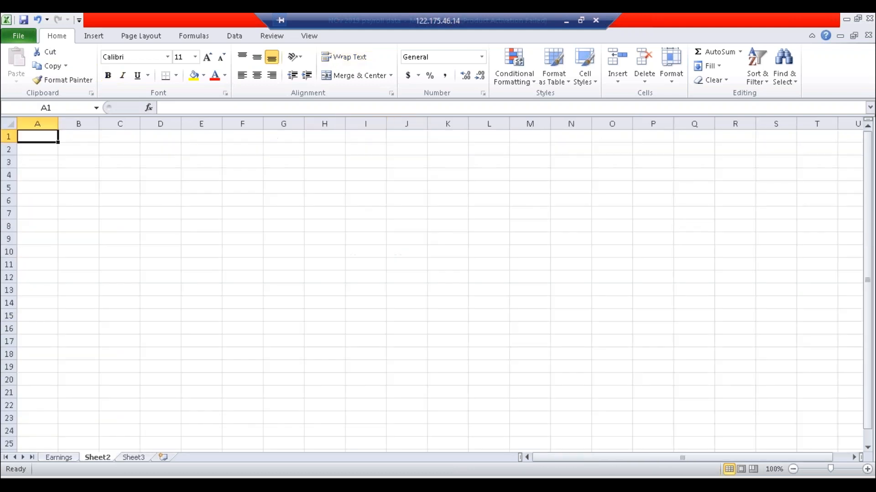
click(198, 482)
click(198, 482)
- Confirm request 7746142 completed, close the old report tab, and select all of the new Element Register output
click(94, 93)
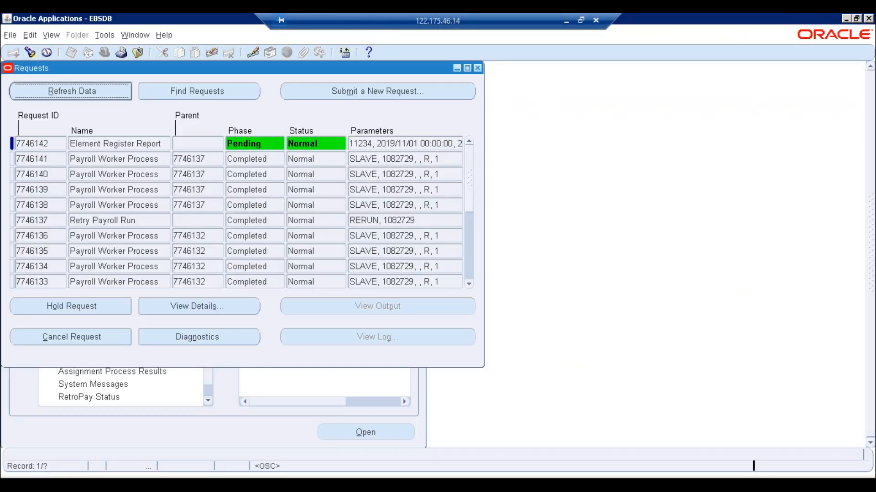
click(170, 482)
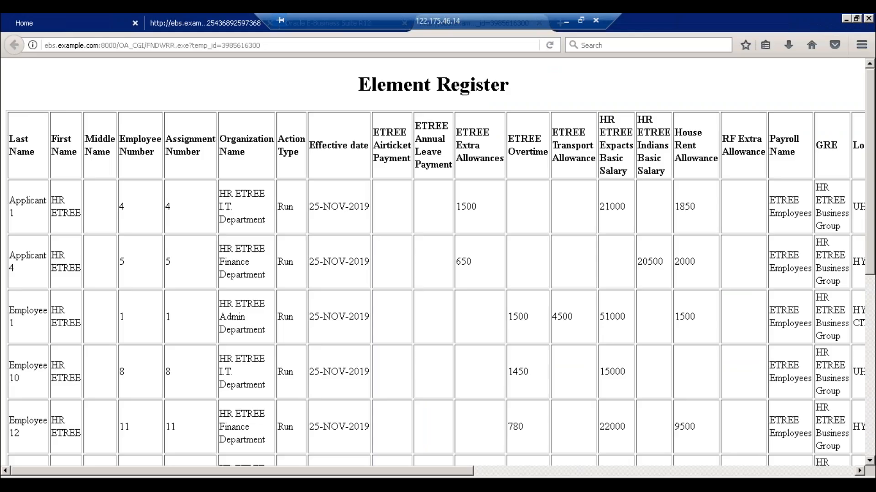
click(856, 18)
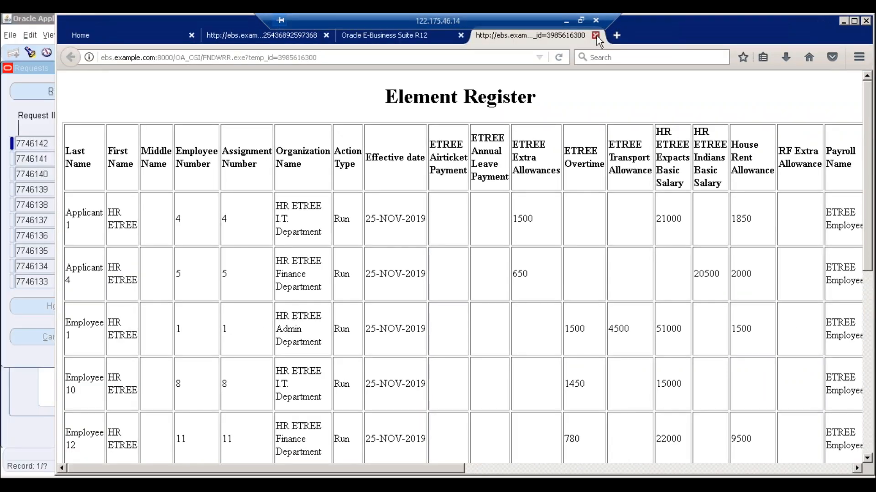
click(598, 35)
click(843, 20)
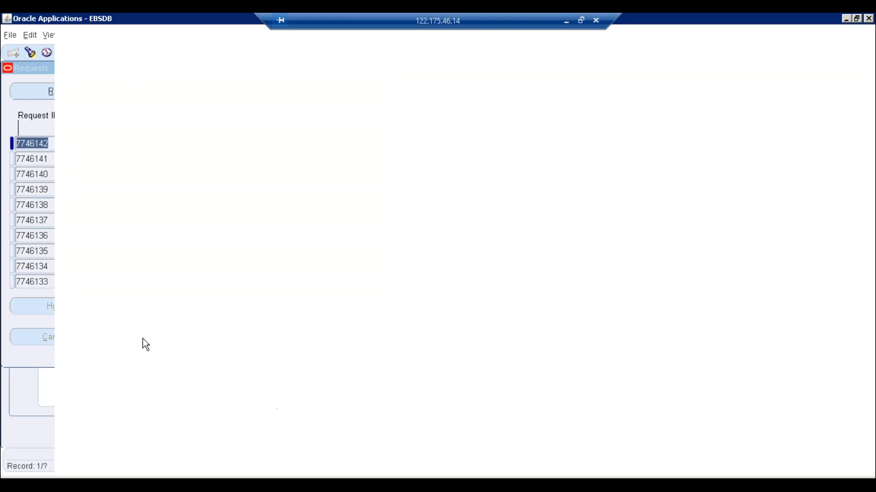
click(297, 307)
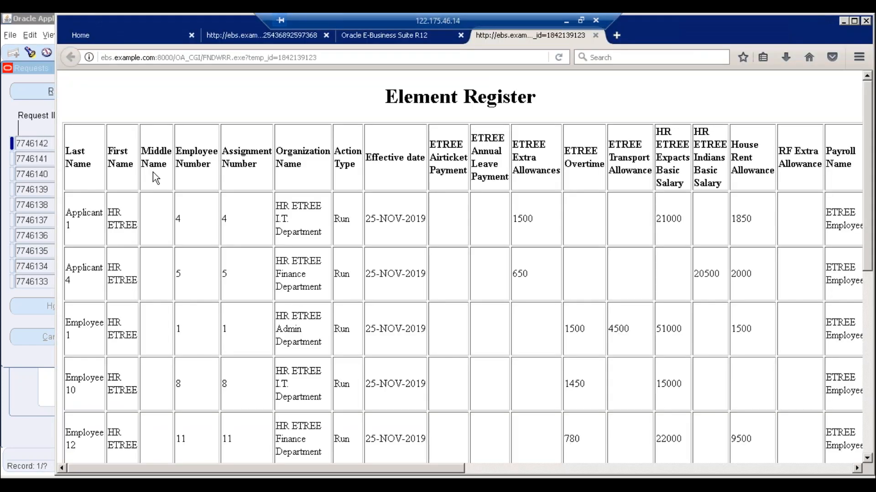
key(ctrl+a)
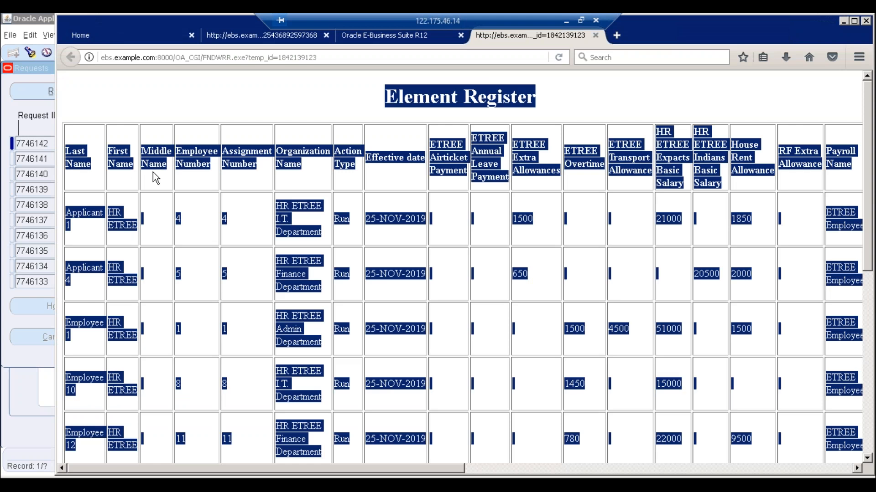
- Paste the Element Register table into Sheet2 and delete its two title rows
key(alt+Tab)
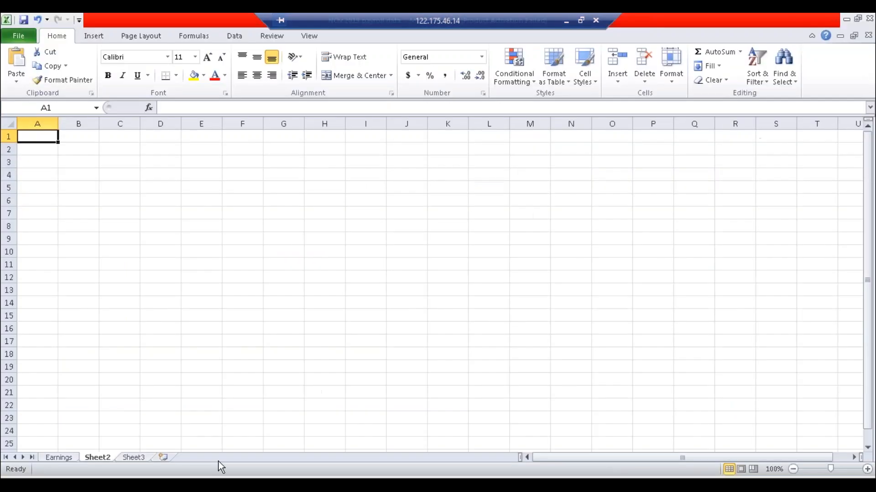
key(ctrl+v)
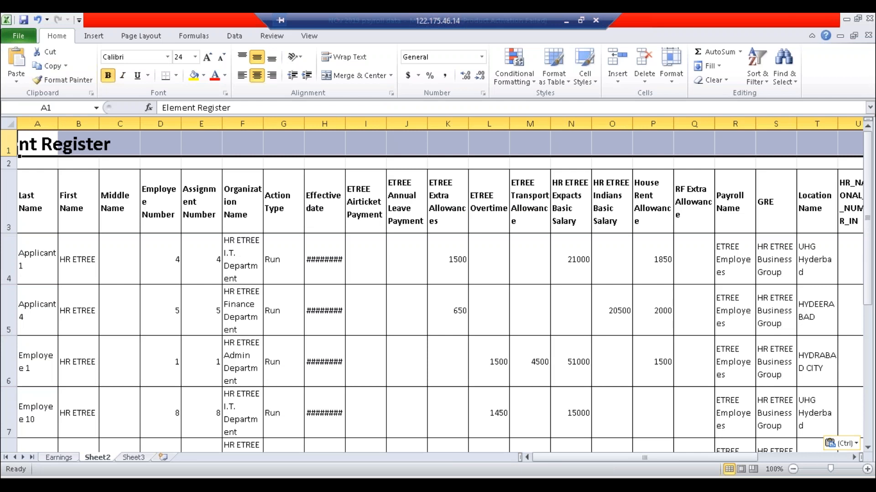
drag(19, 155, 19, 169)
key(ctrl+minus)
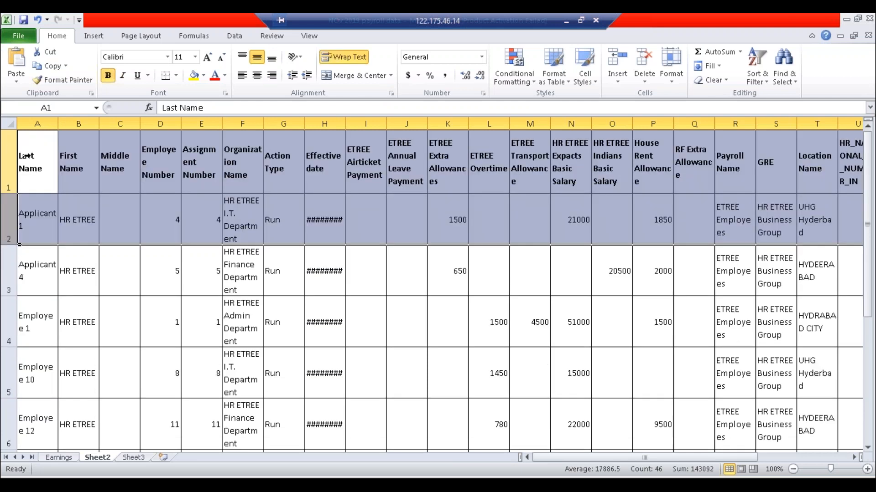
- Auto-fit every column and shrink the row heights so the 11 employee rows are unwrapped
click(28, 156)
click(7, 125)
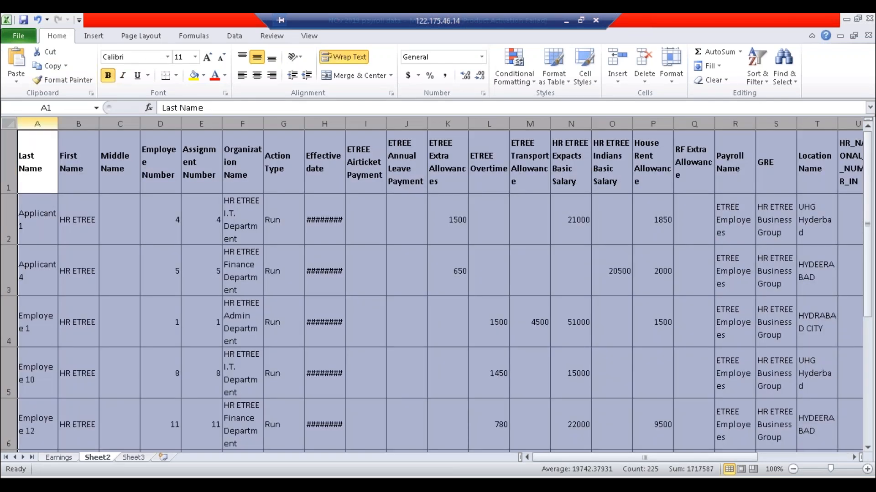
double_click(59, 123)
drag(11, 193, 11, 155)
double_click(56, 123)
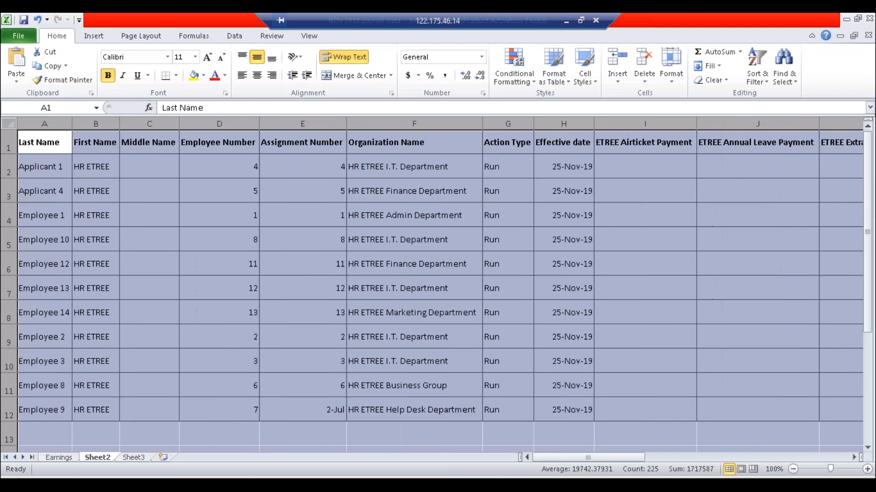
click(354, 208)
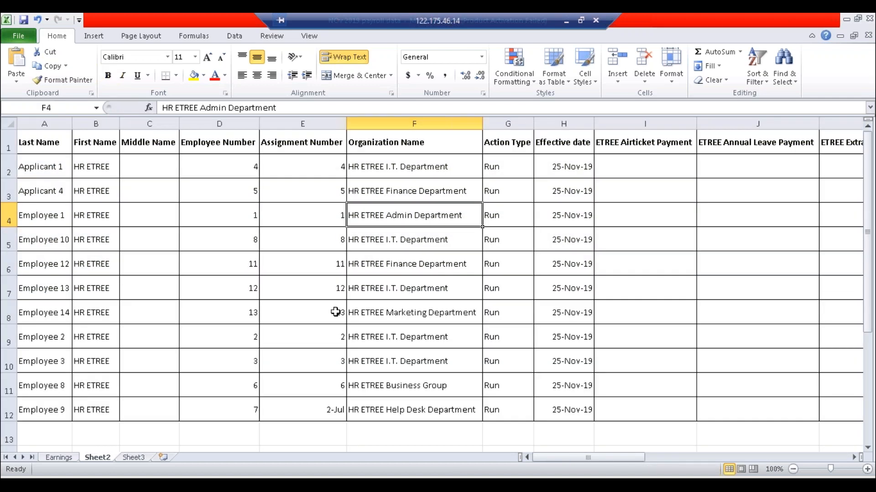
- Review Employee 3's row plus the 680 overtime and 1550 allowance values, then save the workbook
click(317, 366)
key(Right)
key(Right)
key(Right)
key(Right)
key(Right)
key(Right)
key(Right)
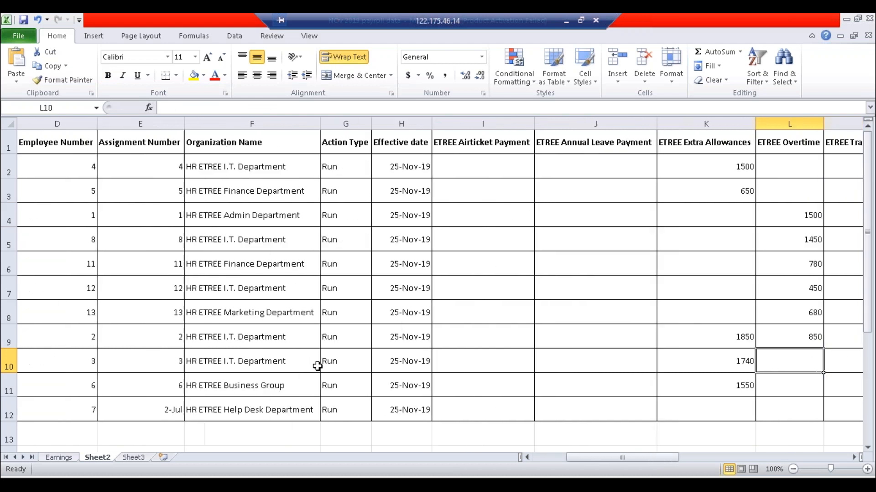
key(Right)
click(663, 365)
click(723, 316)
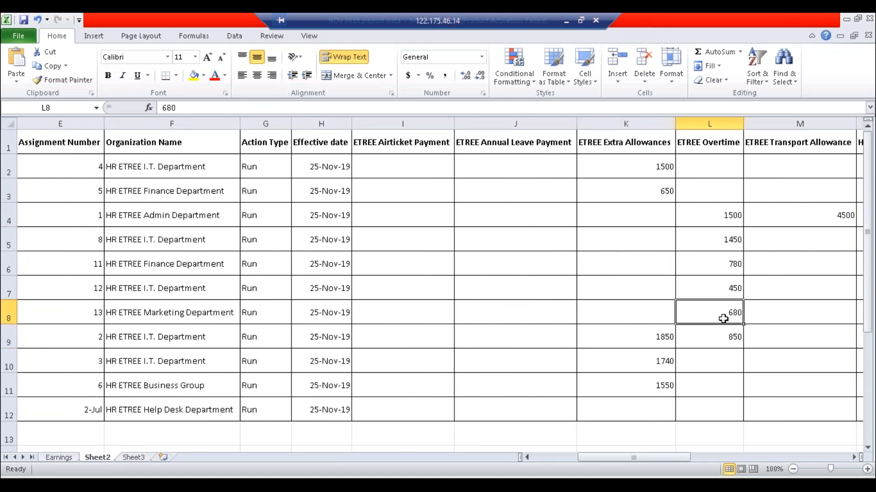
click(643, 374)
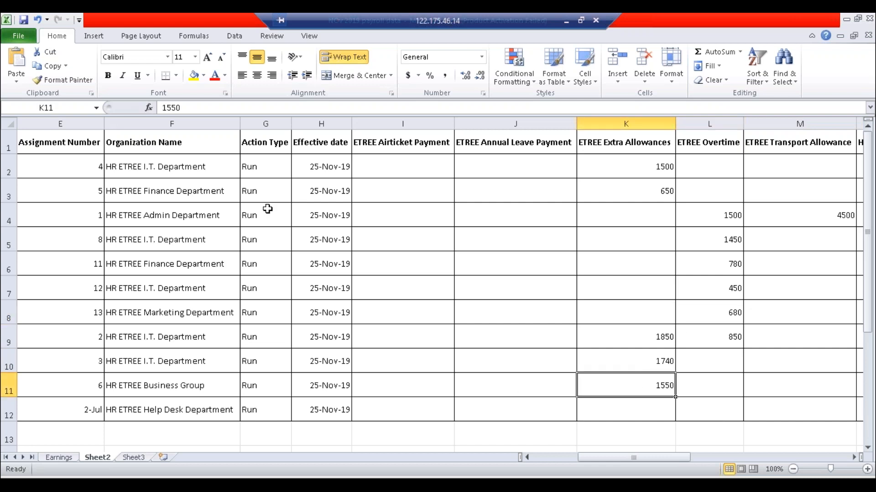
click(24, 20)
- Highlight the overtime values 450, 680 and 850 in L7:L9 yellow
click(726, 292)
shift+click(728, 341)
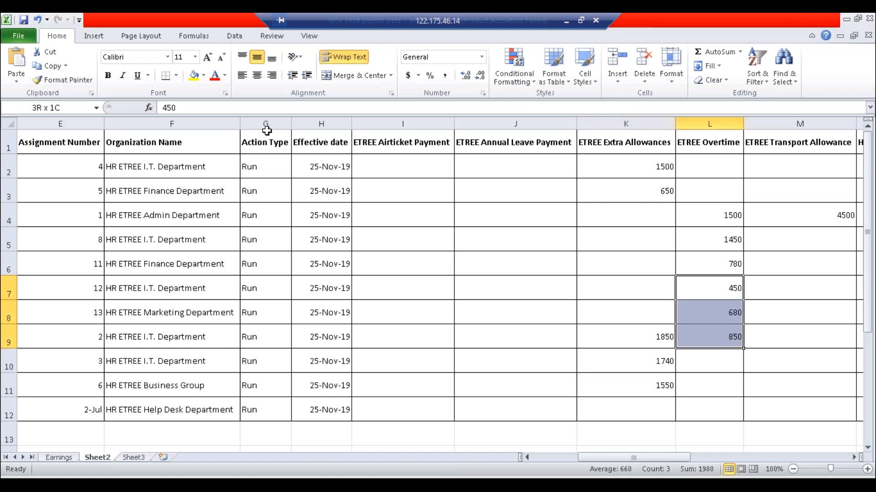
click(198, 79)
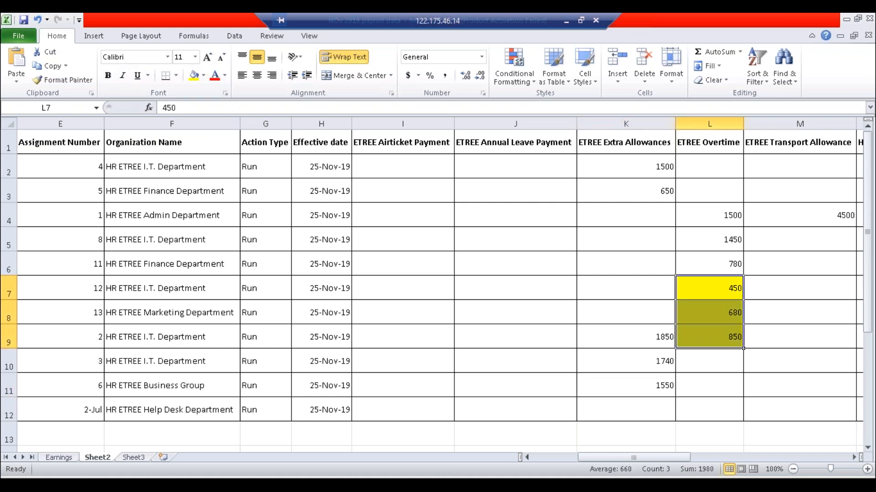
click(657, 358)
- Highlight the extra allowances 1850, 1550 and 650 (K9, K11, K3) yellow
click(652, 336)
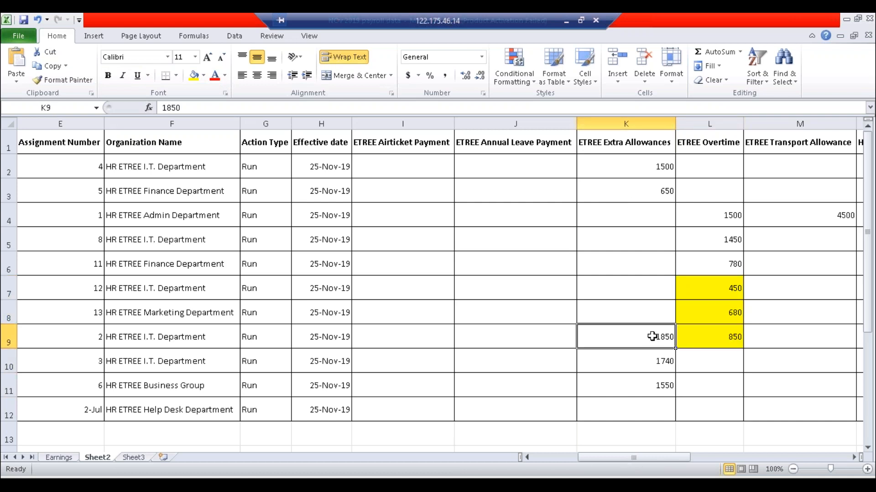
ctrl+click(658, 386)
ctrl+click(656, 196)
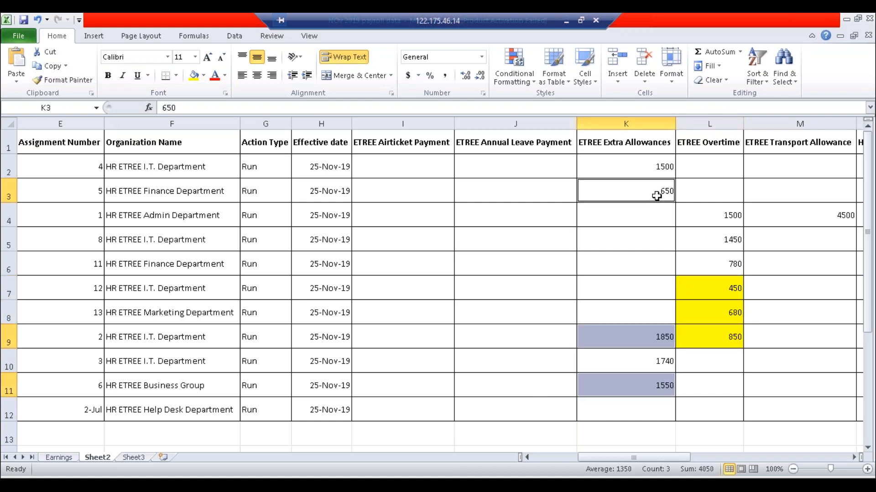
click(193, 75)
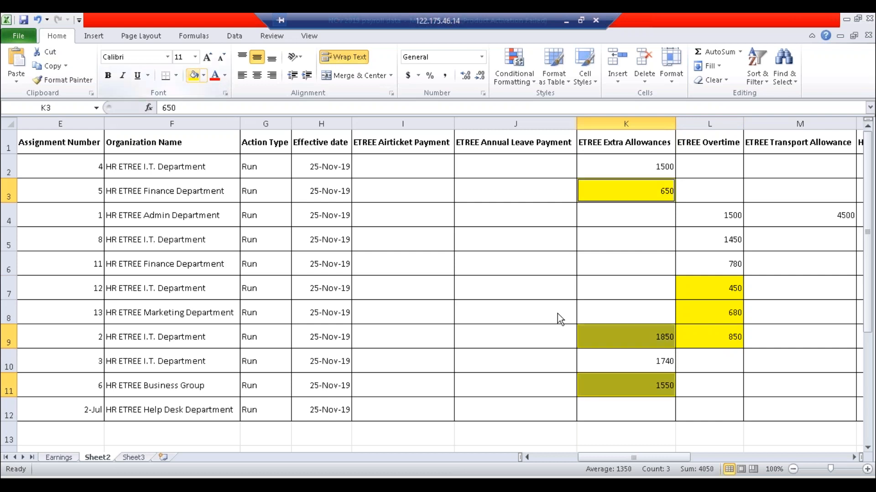
click(615, 296)
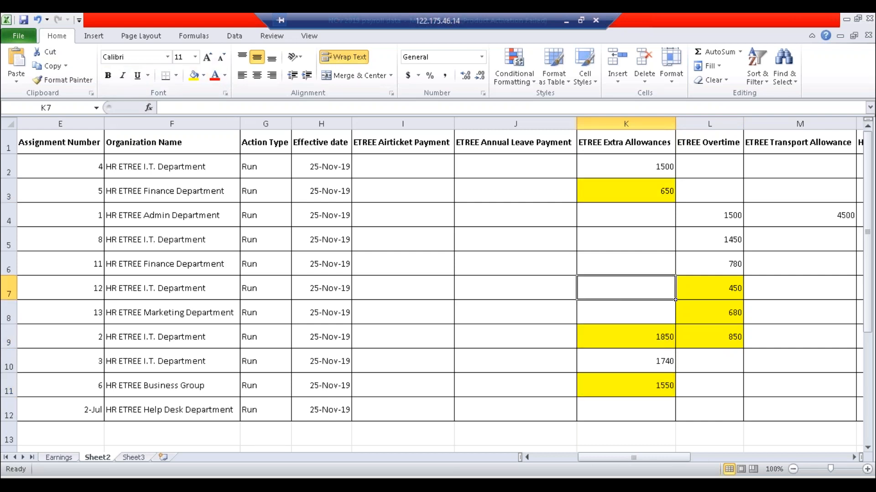
key(alt+Tab)
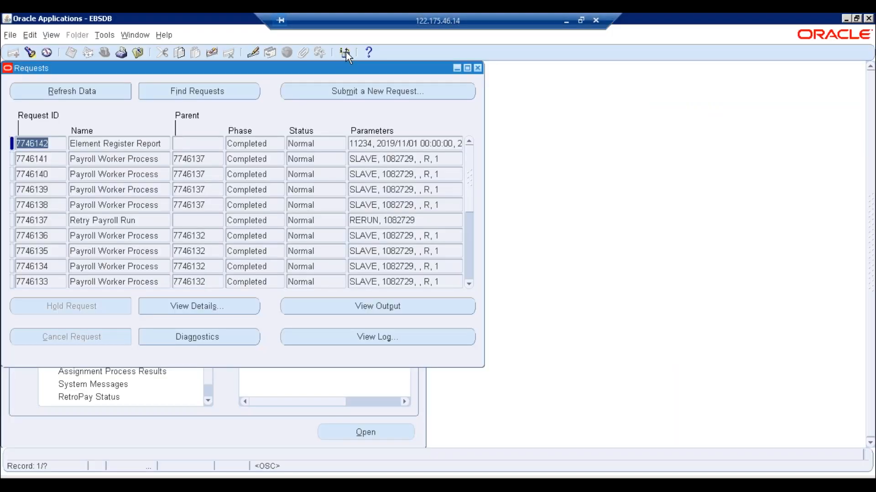
- Close the requests list and check the payroll lines' effective date in the Excel sheet
click(477, 68)
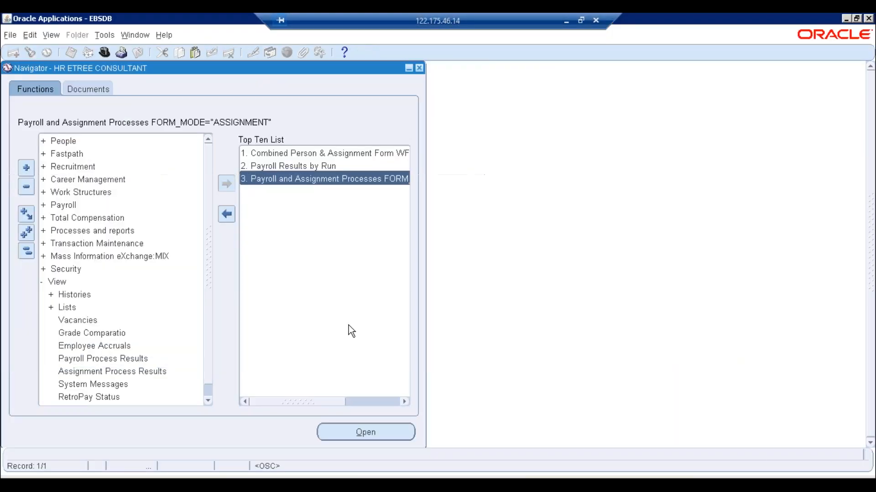
key(alt+Tab)
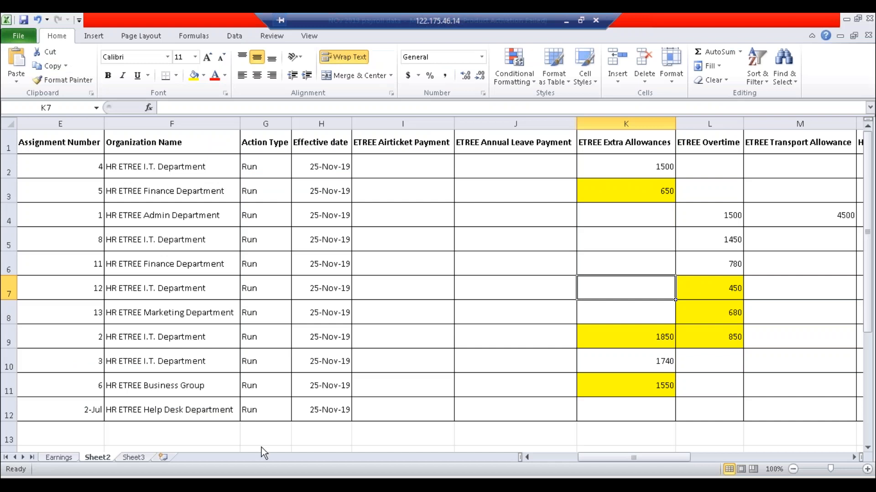
click(322, 313)
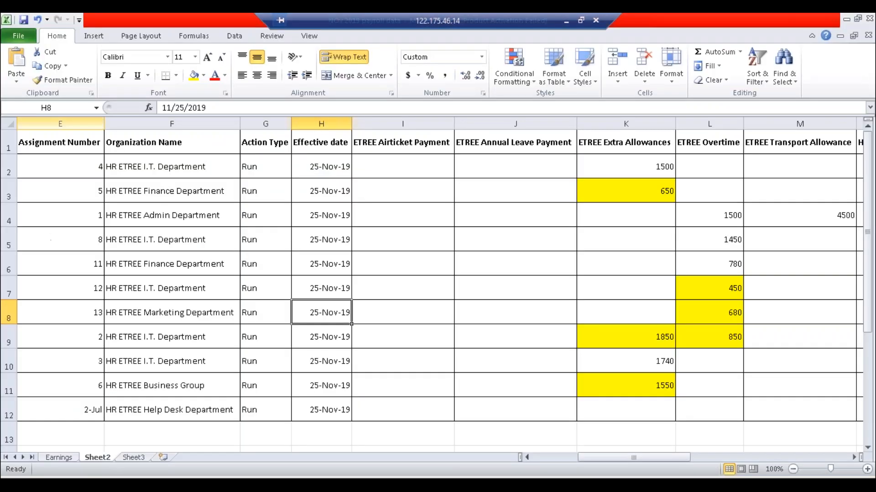
key(alt+Tab)
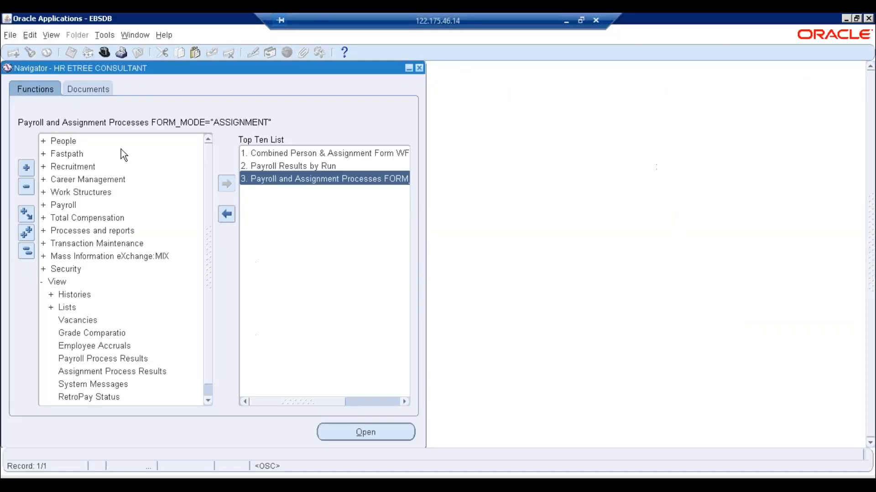
click(27, 253)
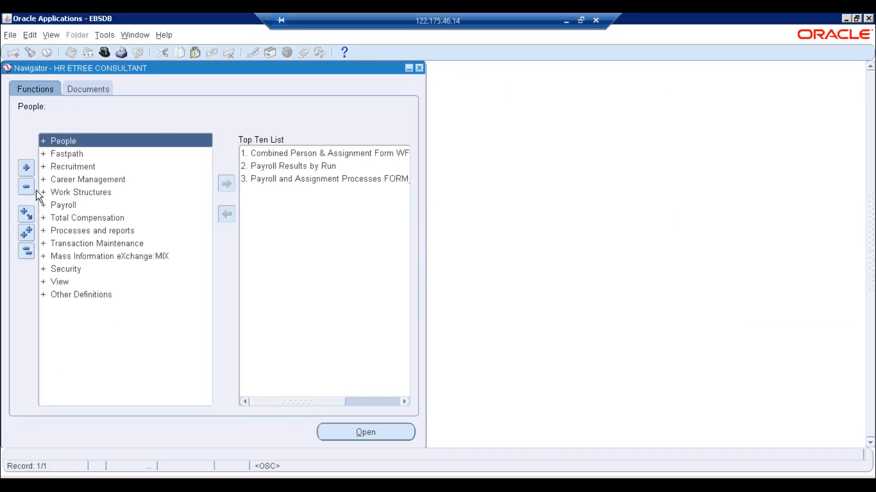
- Start a new single request with Rollback Run as the request name
key(alt+v)
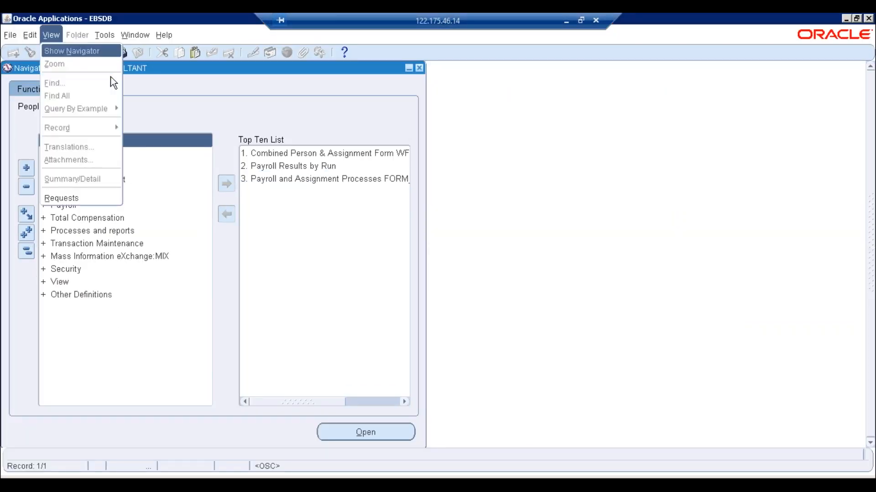
key(r)
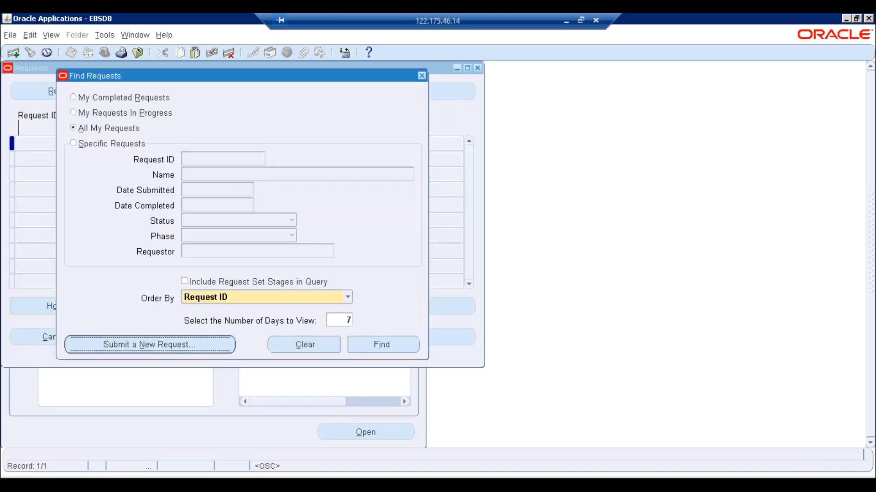
key(Return)
key(Return)
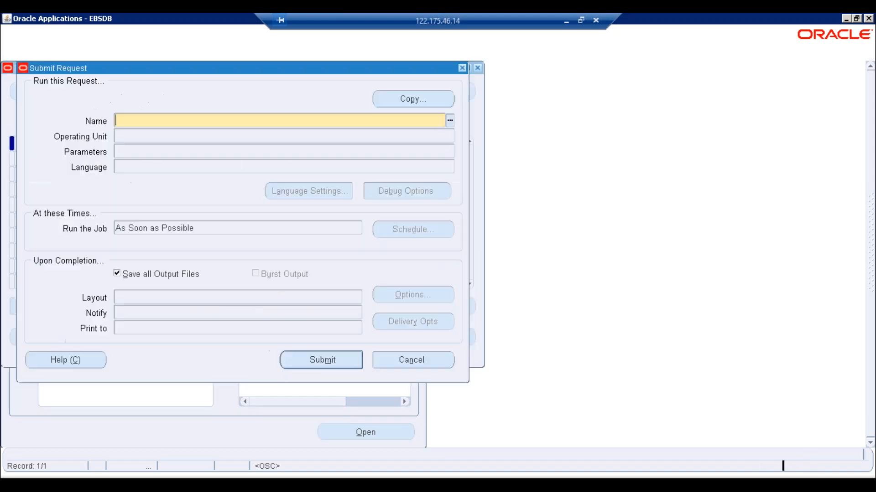
text(roll)
key(Tab)
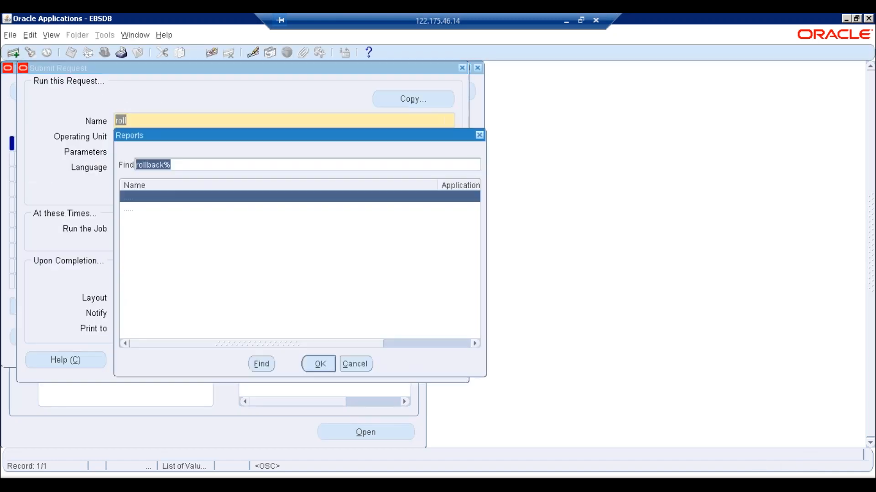
key(Tab)
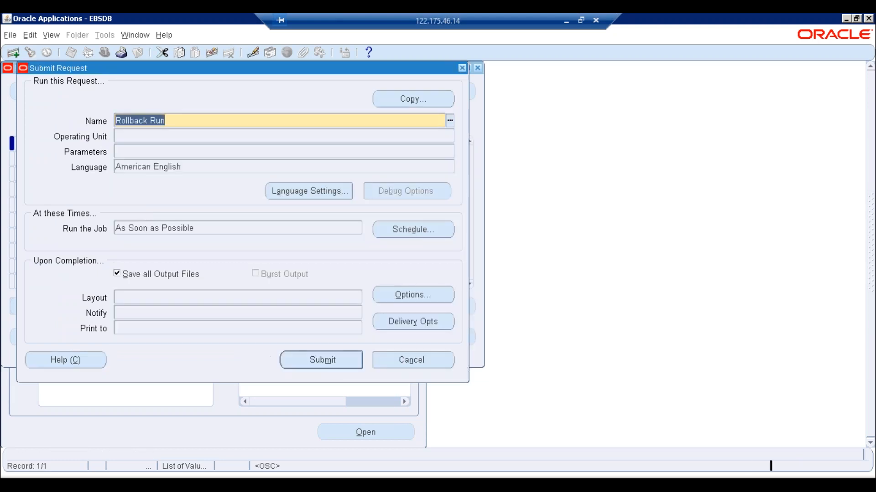
click(559, 233)
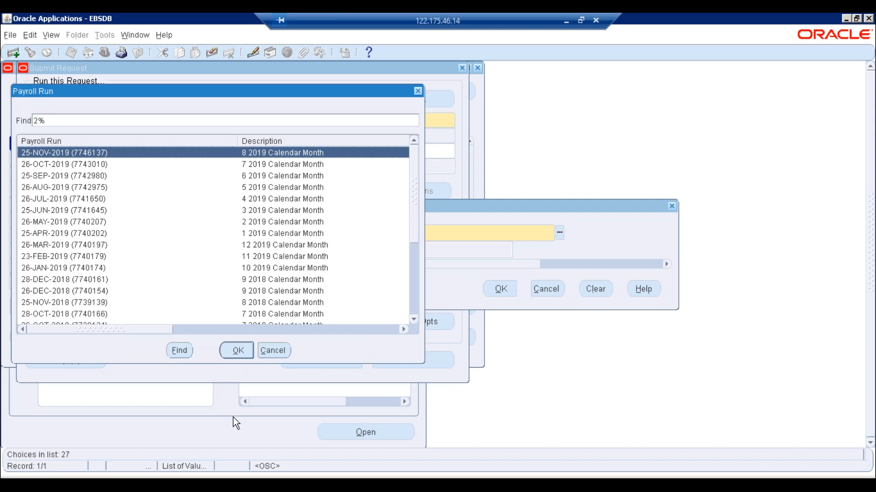
click(236, 351)
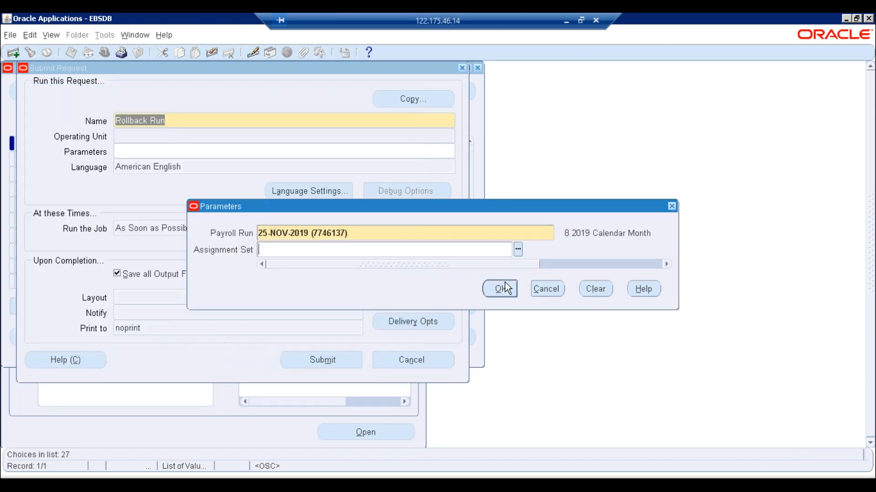
click(499, 290)
click(315, 359)
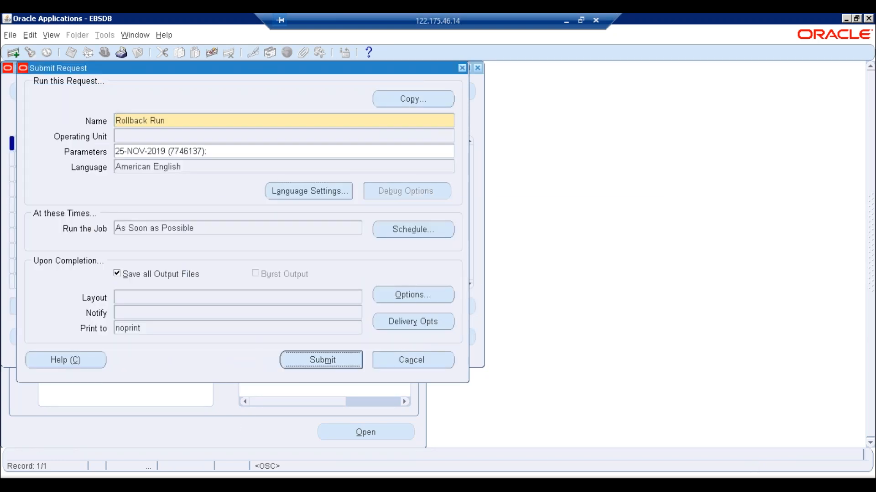
click(467, 288)
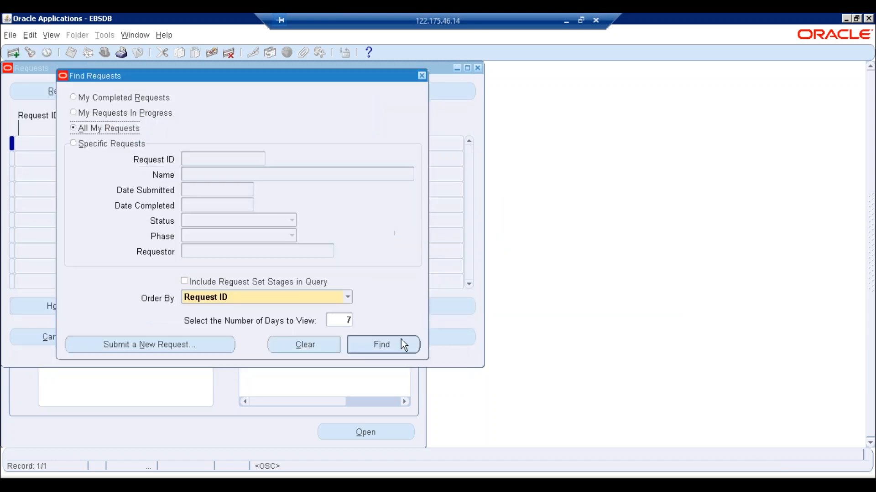
- Find recent requests and refresh until Rollback Run 7746143 shows Normal, checking Excel in between
click(401, 339)
click(77, 96)
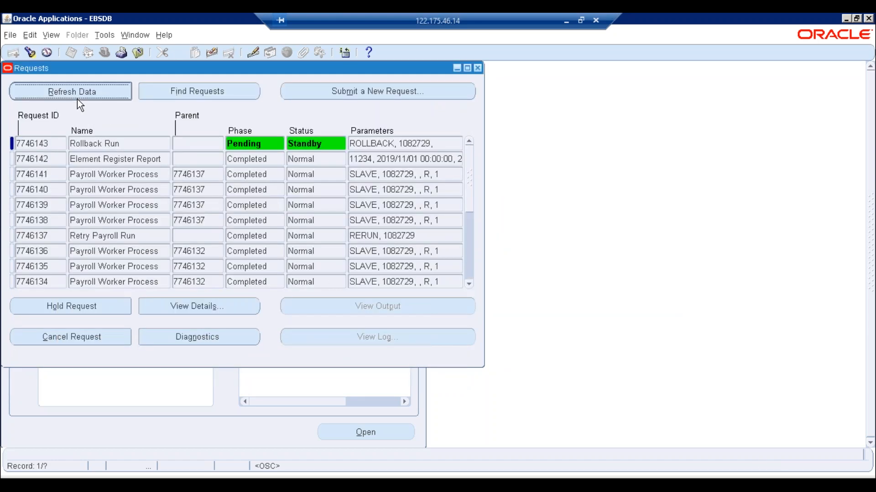
click(78, 96)
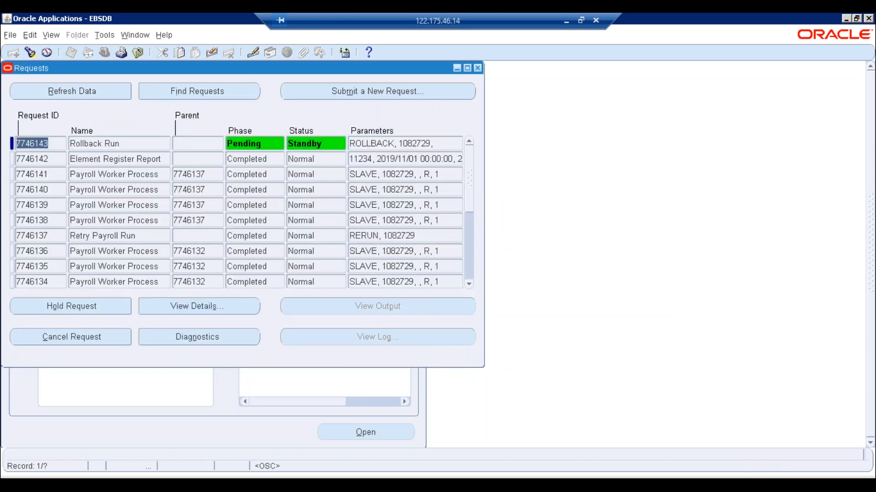
click(77, 94)
click(245, 477)
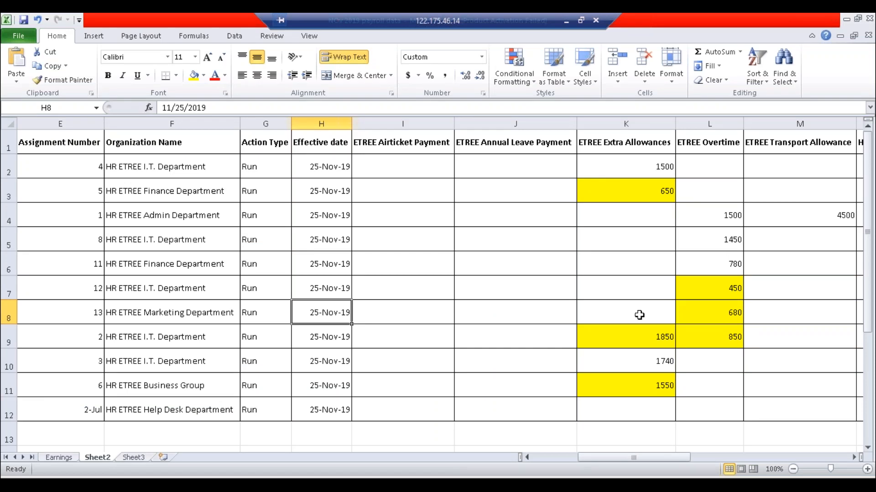
click(194, 473)
click(94, 91)
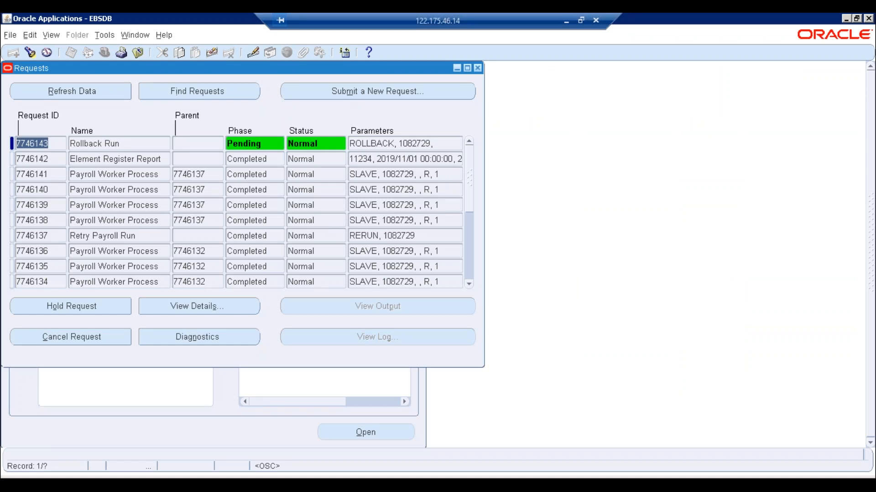
key(alt+r)
key(alt+r)
key(alt+Tab)
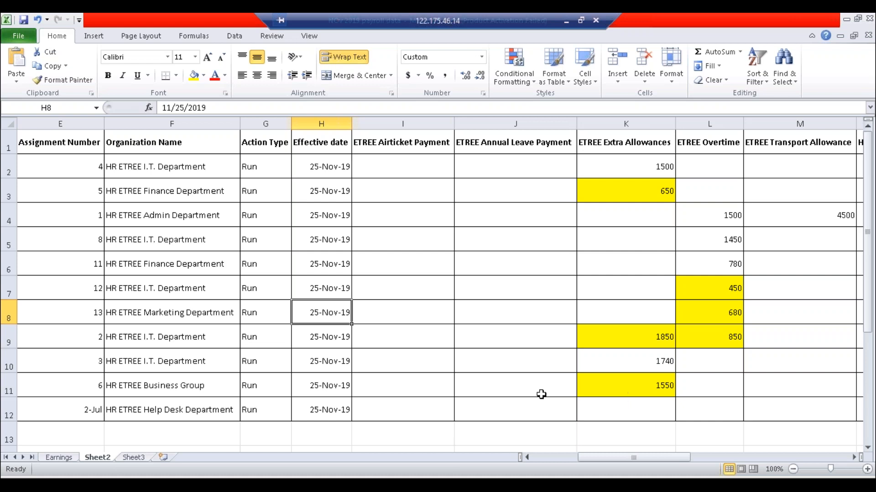
- Refresh until Rollback Run 7746143 and its four worker processes read Completed, Normal, then close Requests
click(153, 487)
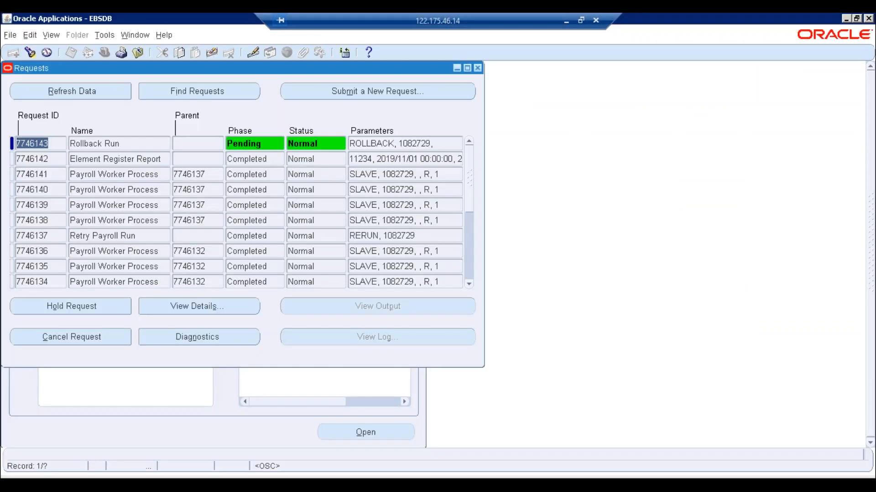
click(98, 89)
click(97, 90)
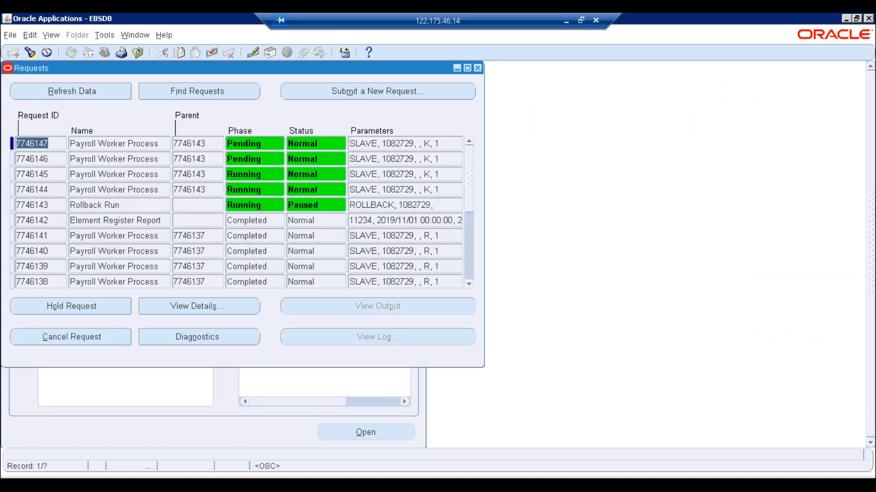
click(68, 93)
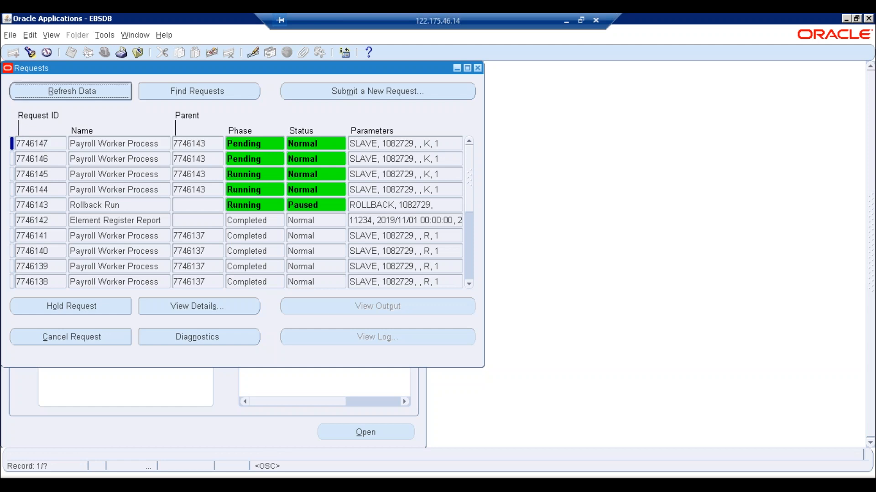
click(478, 68)
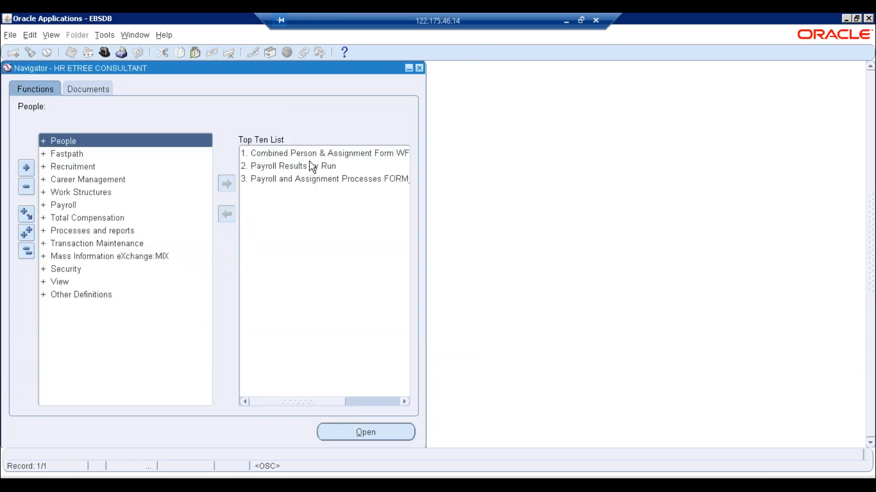
double_click(308, 161)
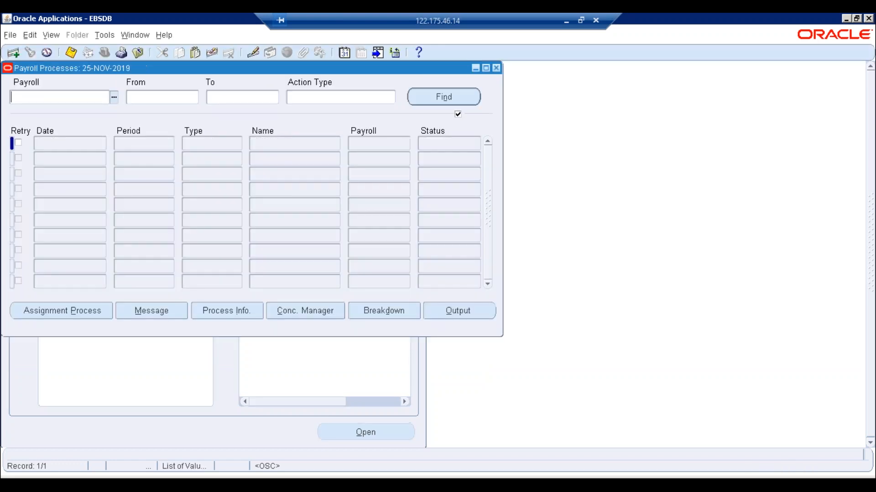
key(ctrl+l)
key(Return)
key(alt+n)
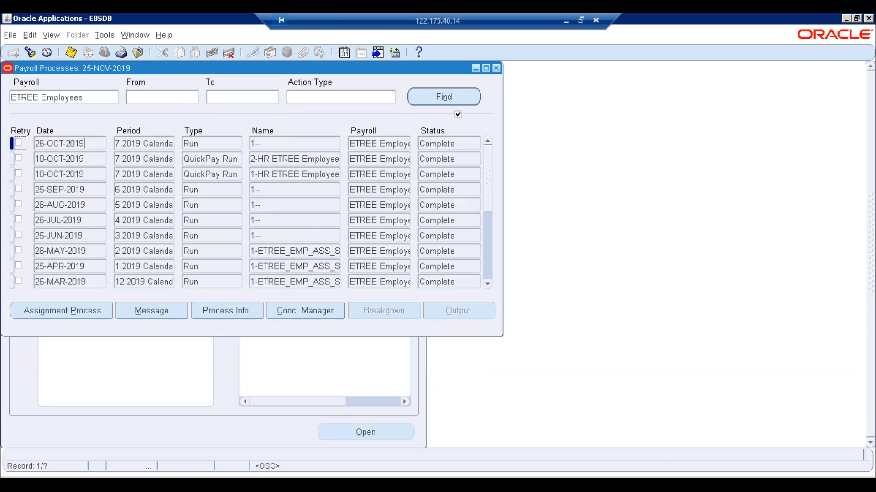
key(Tab)
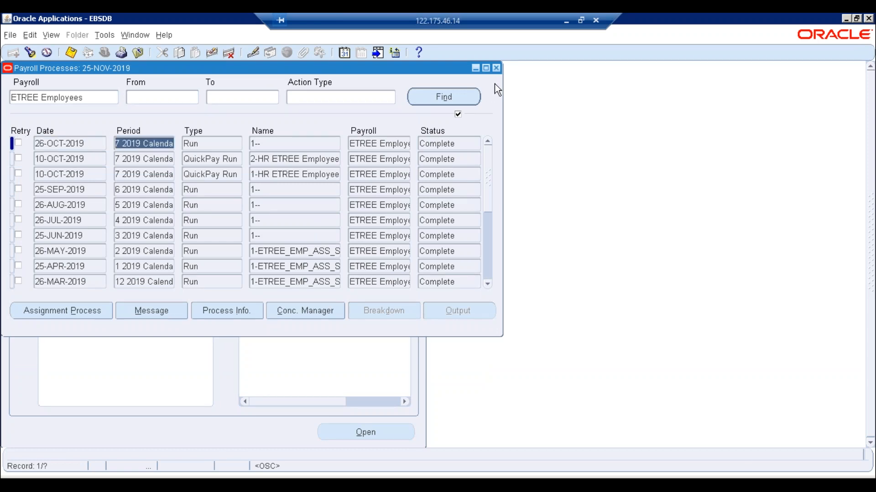
click(497, 68)
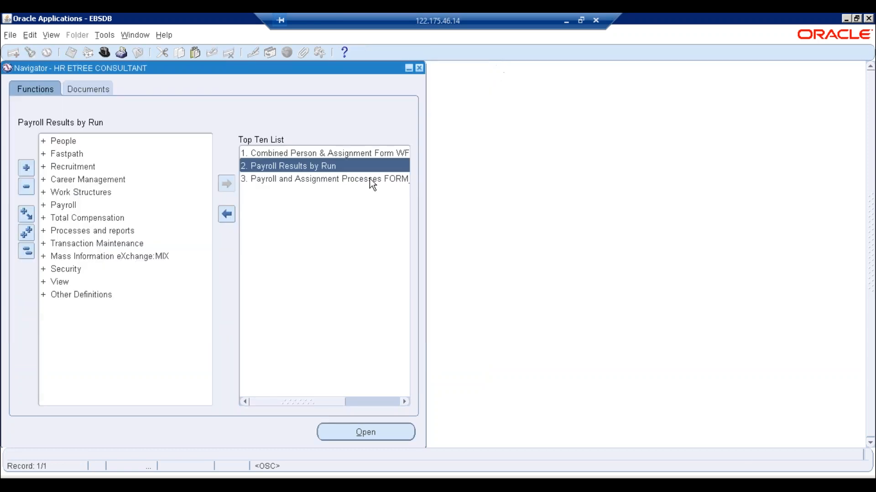
double_click(331, 179)
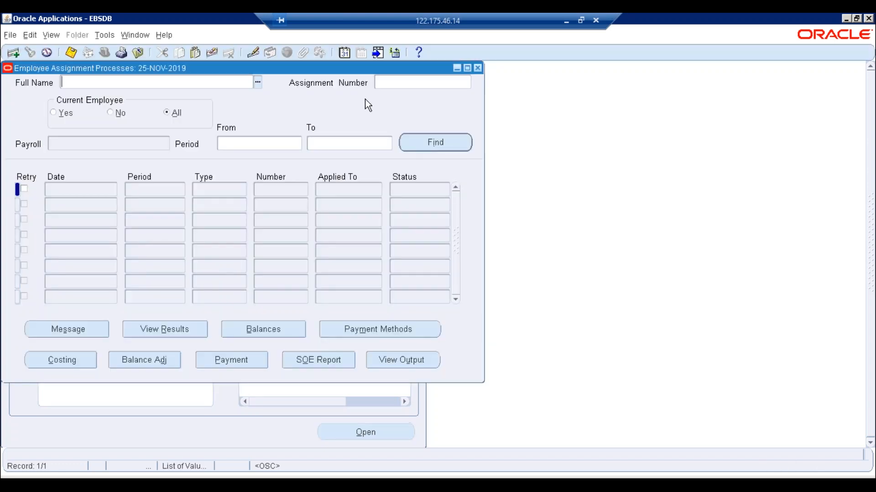
click(392, 83)
text(3)
key(Return)
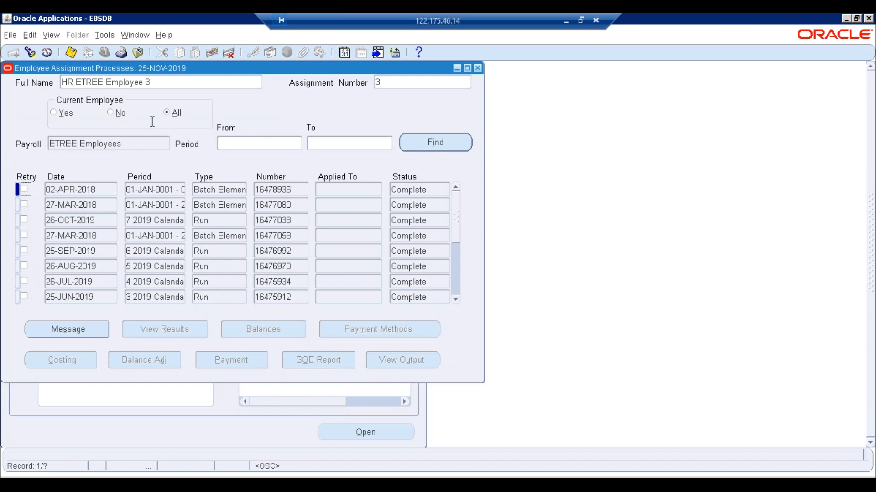
click(478, 68)
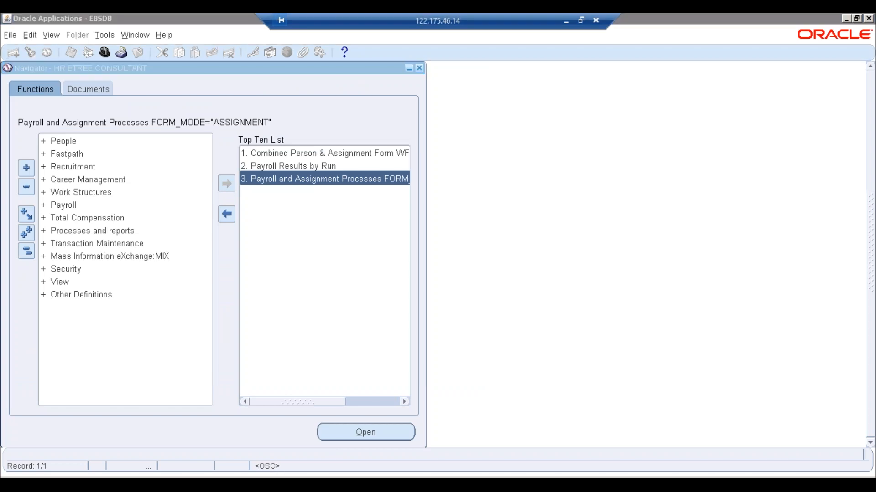
key(alt+Tab)
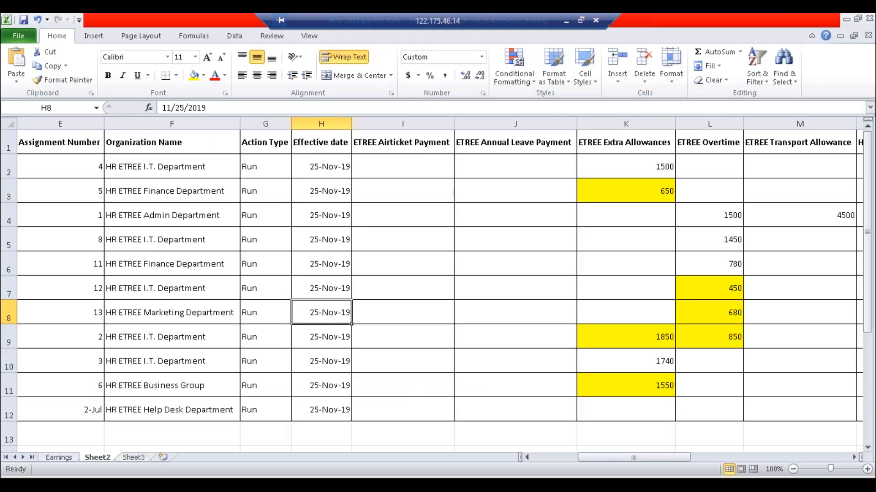
- Read assignment 5's ETREE Extra Allowances amount of 650 in E3/K3, then return to Oracle
click(81, 191)
click(643, 190)
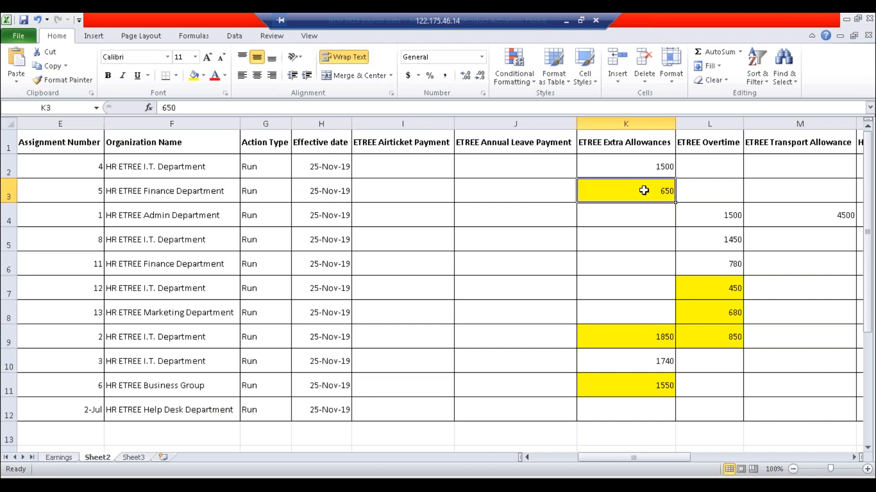
key(alt+Tab)
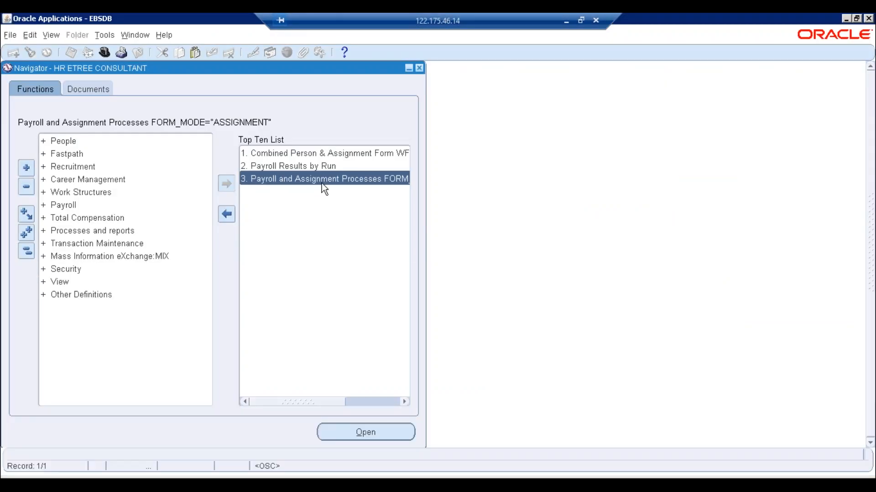
double_click(319, 154)
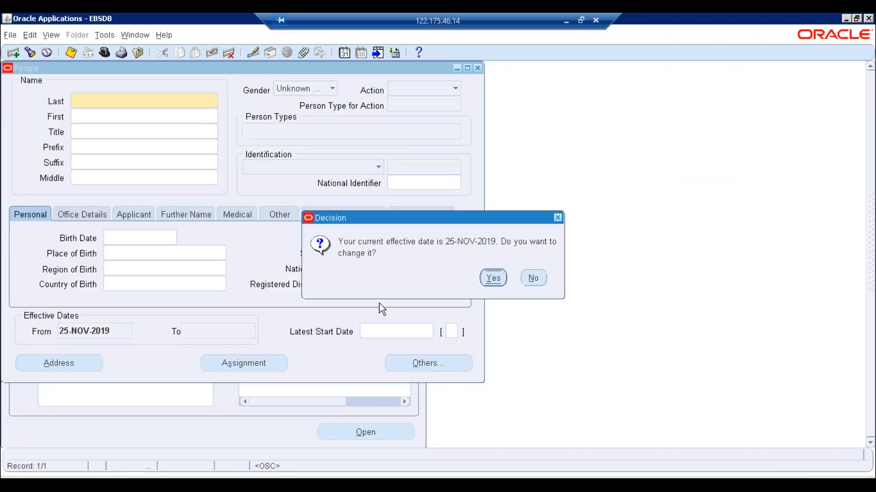
click(532, 278)
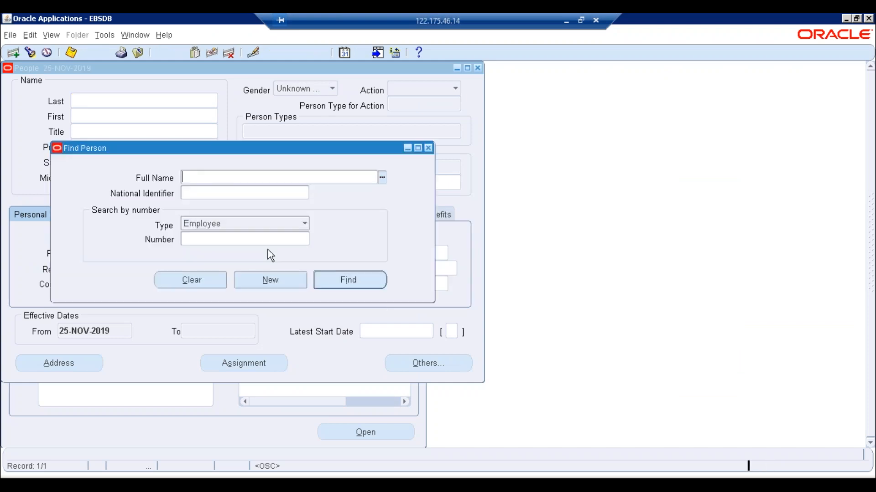
text(5)
key(Tab)
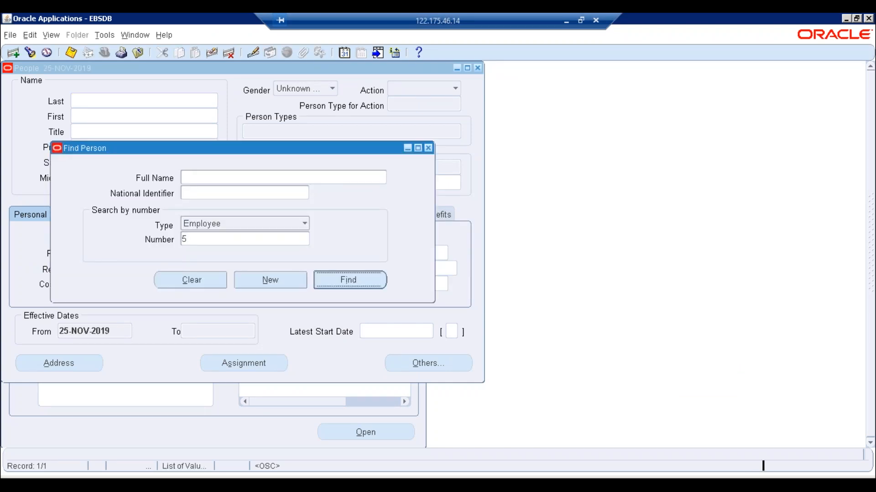
key(Return)
click(244, 363)
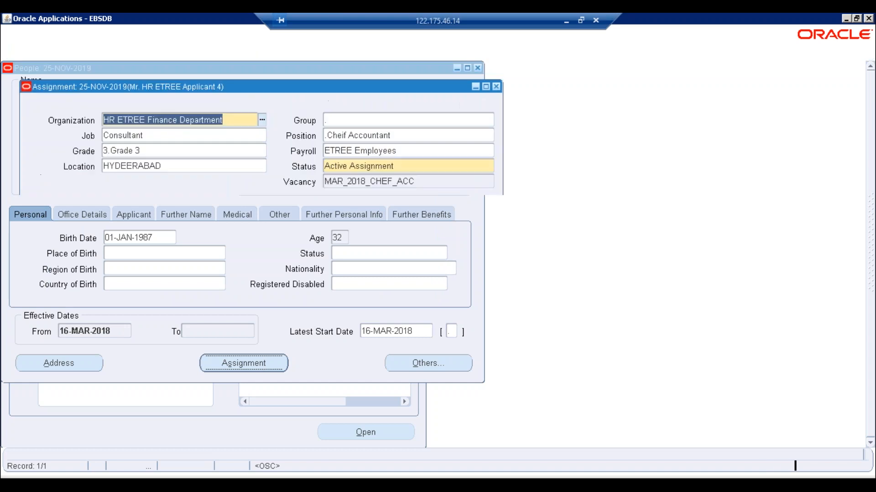
click(138, 374)
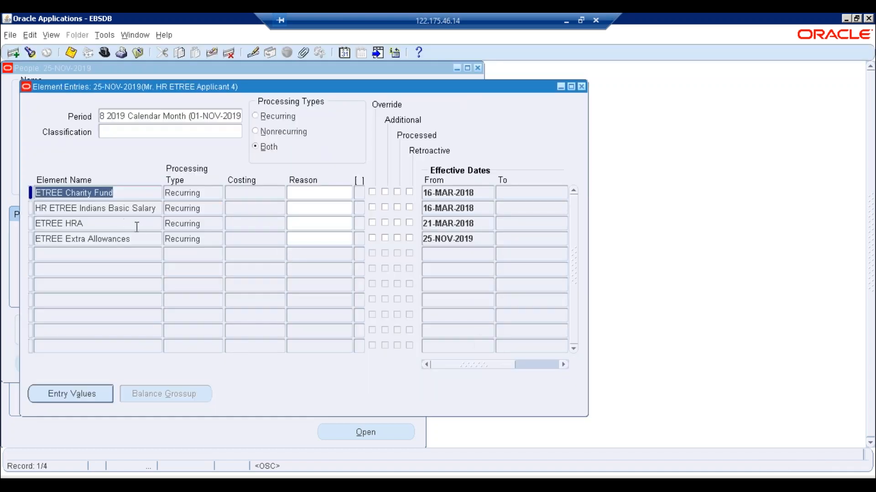
click(87, 401)
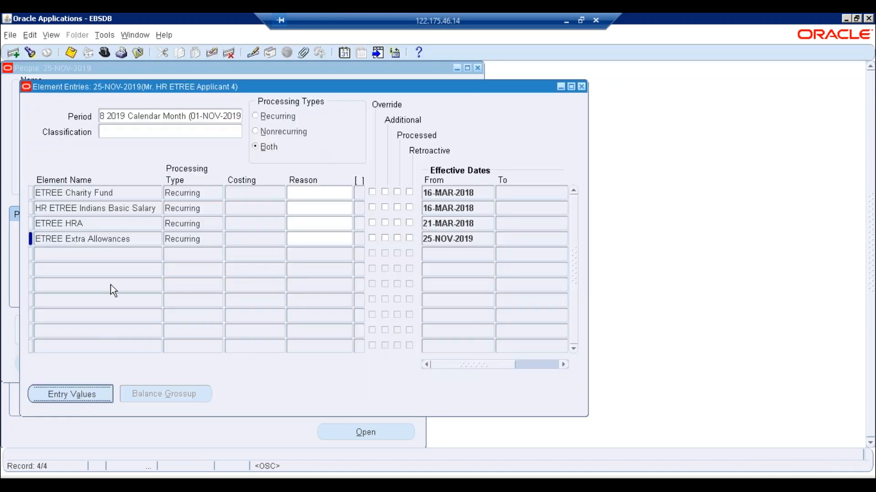
click(218, 127)
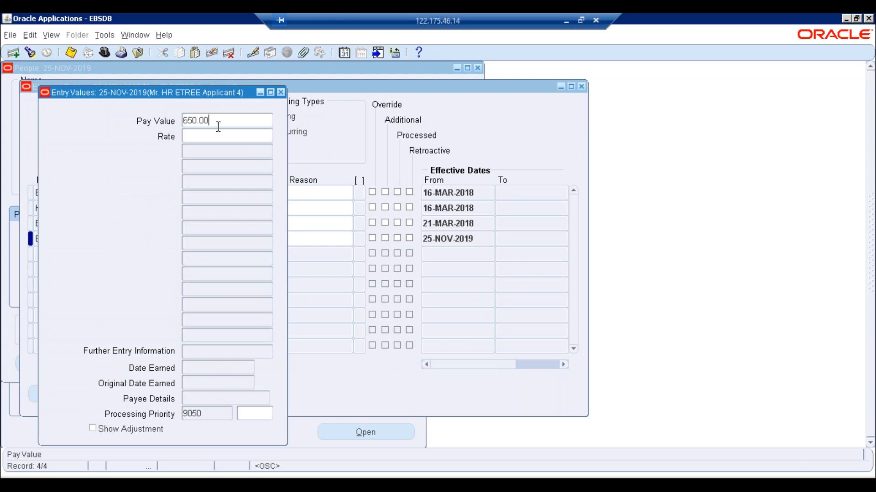
drag(218, 127, 185, 120)
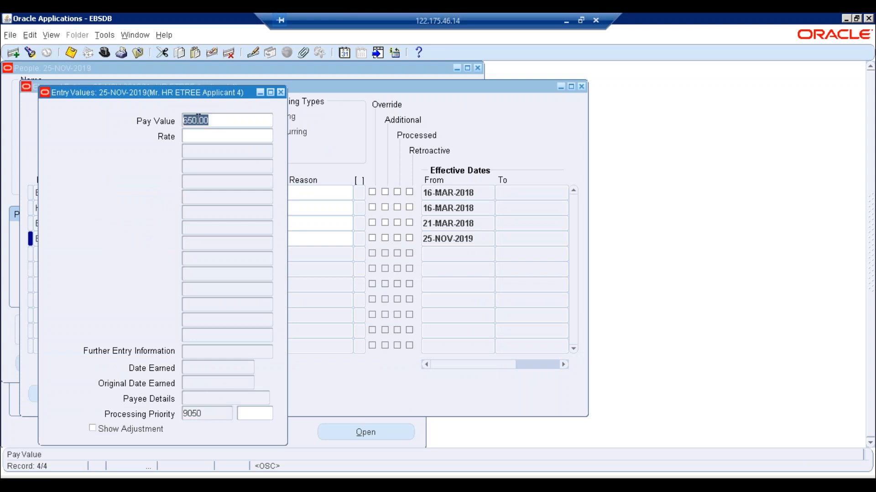
click(185, 120)
click(214, 120)
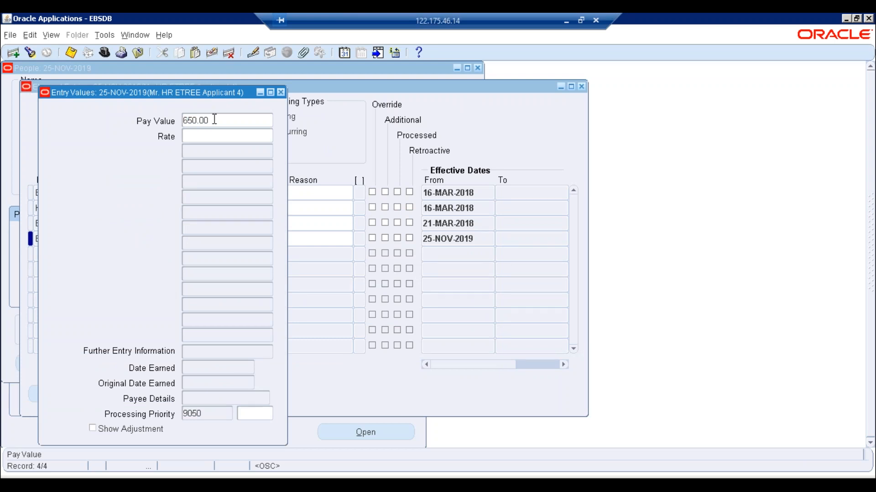
click(329, 469)
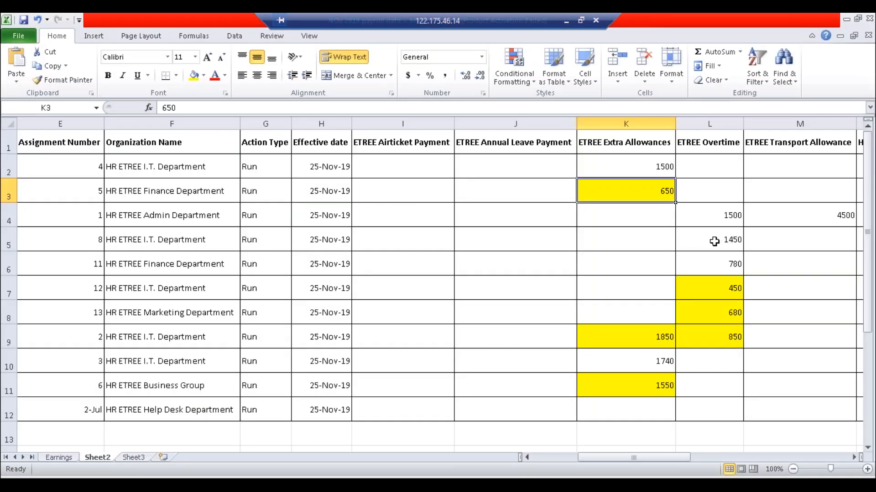
key(alt+Tab)
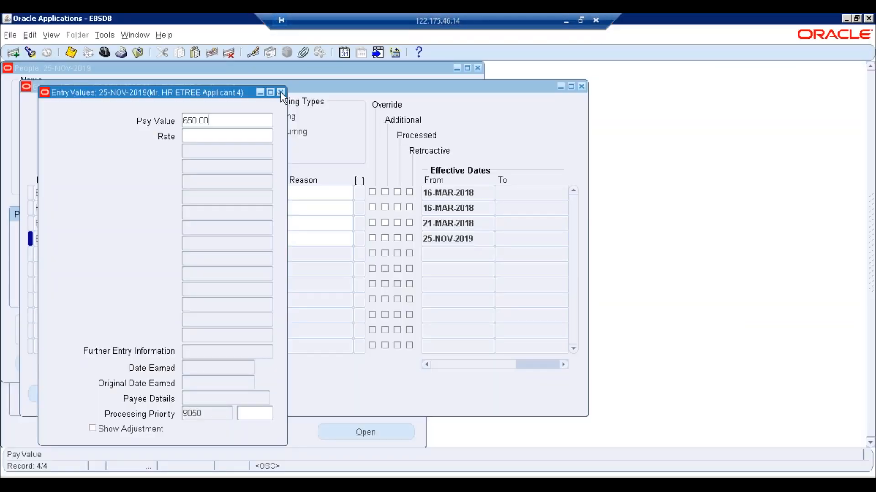
click(280, 92)
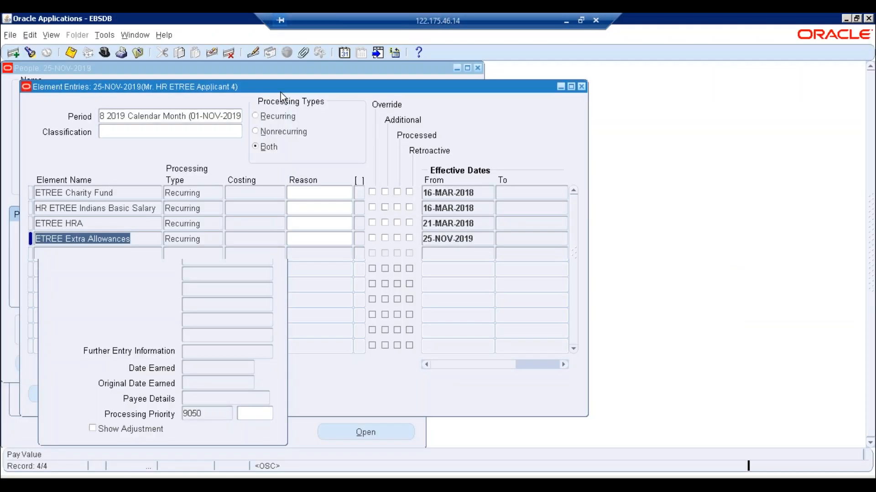
click(581, 87)
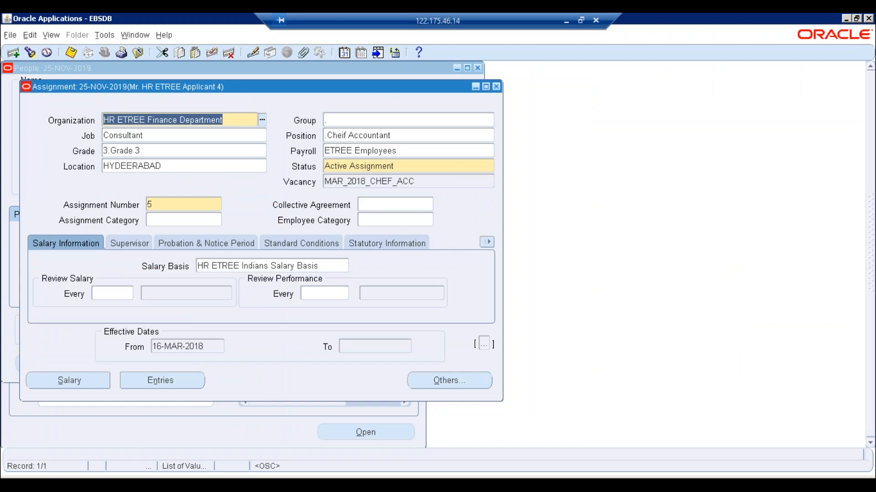
click(496, 87)
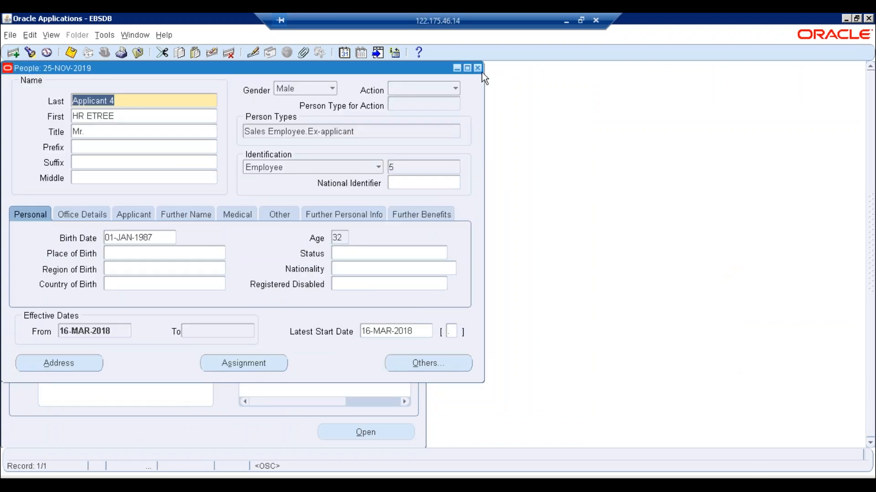
click(478, 68)
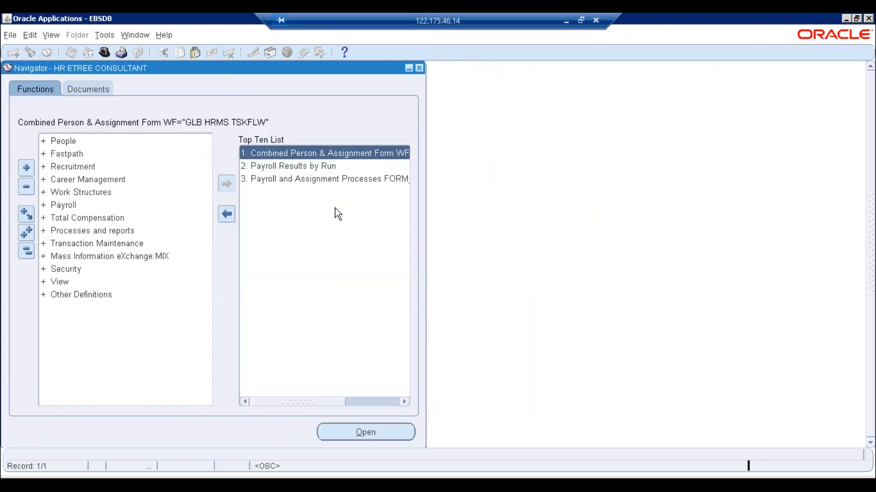
- Open Batch Element Entry, query the %NOV%19% batch and show its element lines
double_click(84, 258)
double_click(75, 269)
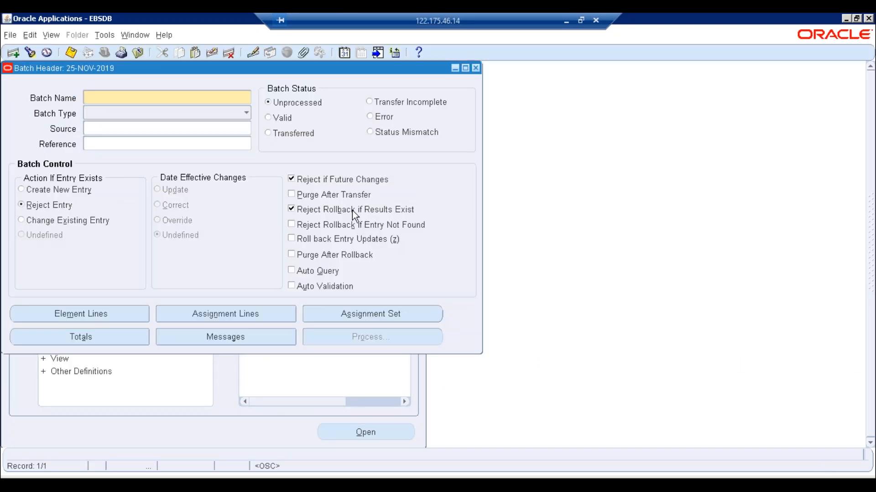
key(F11)
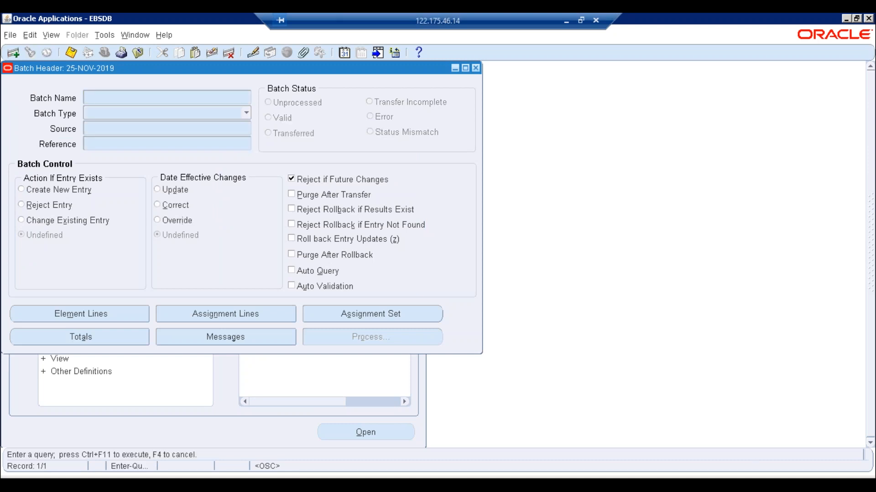
text(xx)
key(BackSpace)
key(BackSpace)
text(%)
text(NOV%1)
text(9%)
key(ctrl+F11)
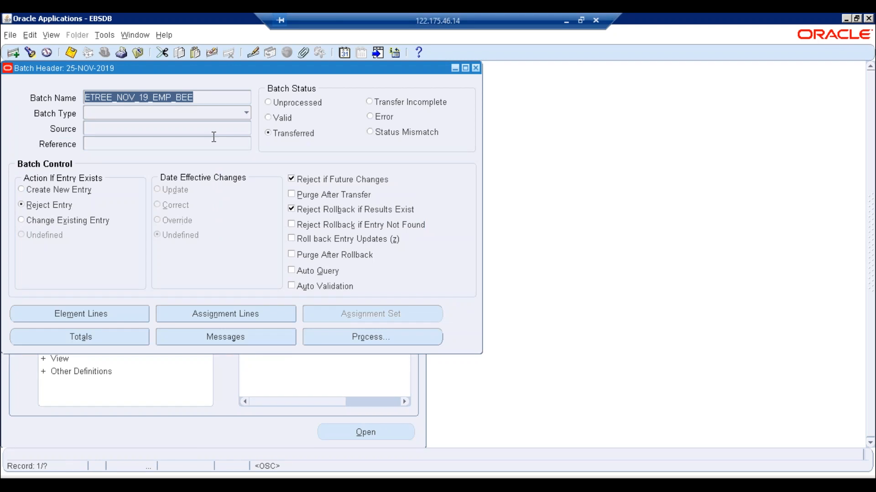
click(108, 320)
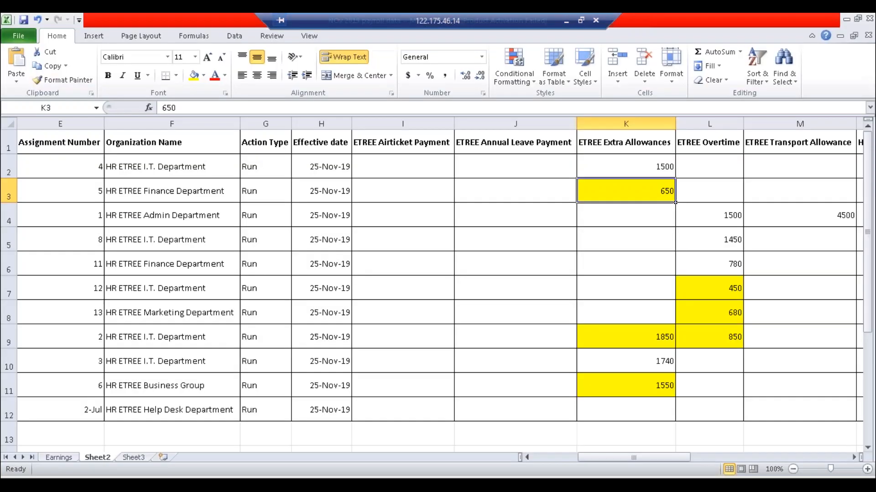
- Compare assignment 5's protected 650 Extra Allowances pay value, then review the ETREE Overtime lines
click(77, 195)
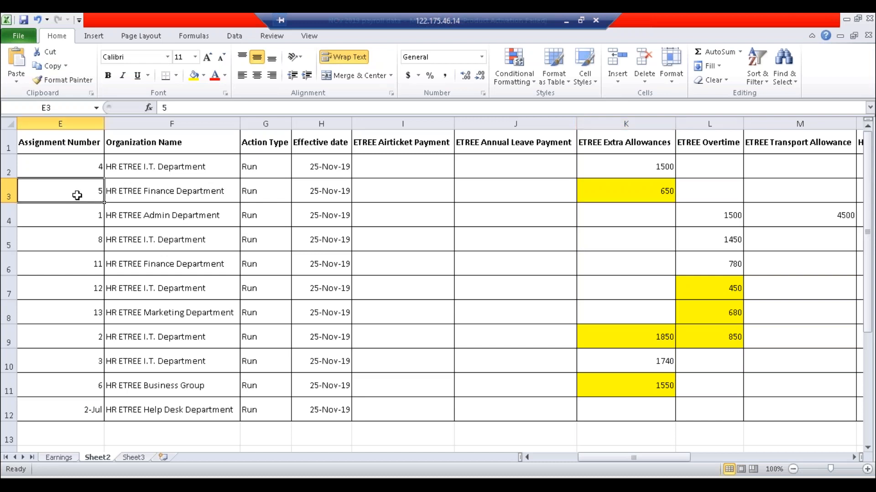
click(640, 190)
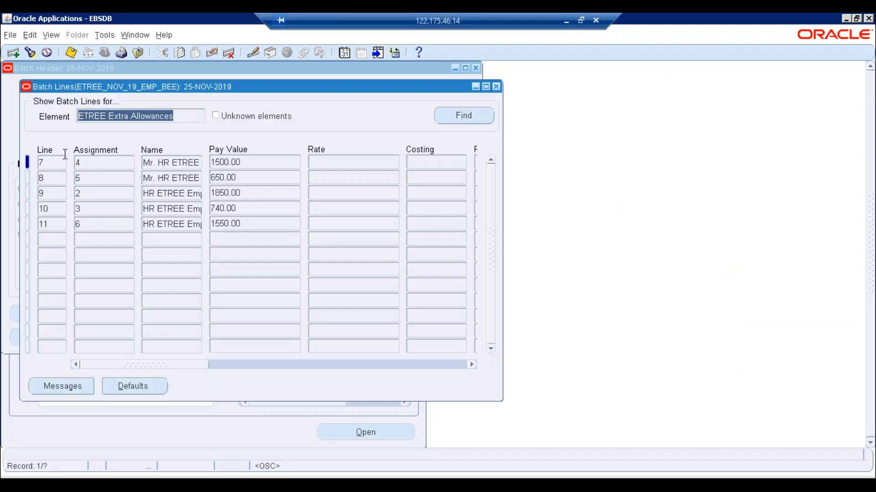
click(84, 177)
key(Tab)
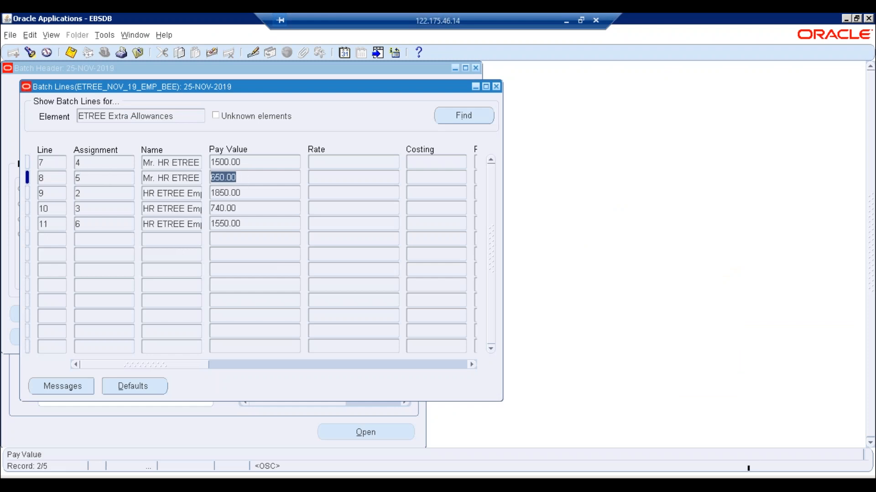
key(BackSpace)
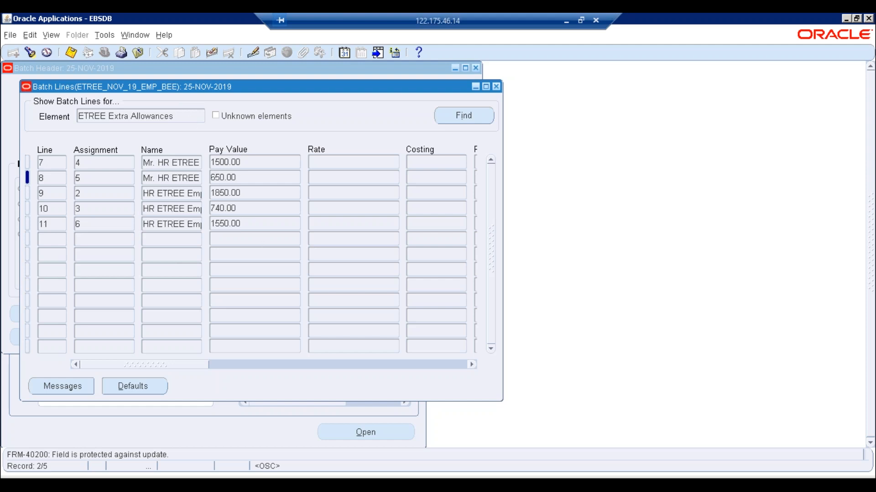
click(125, 116)
key(Down)
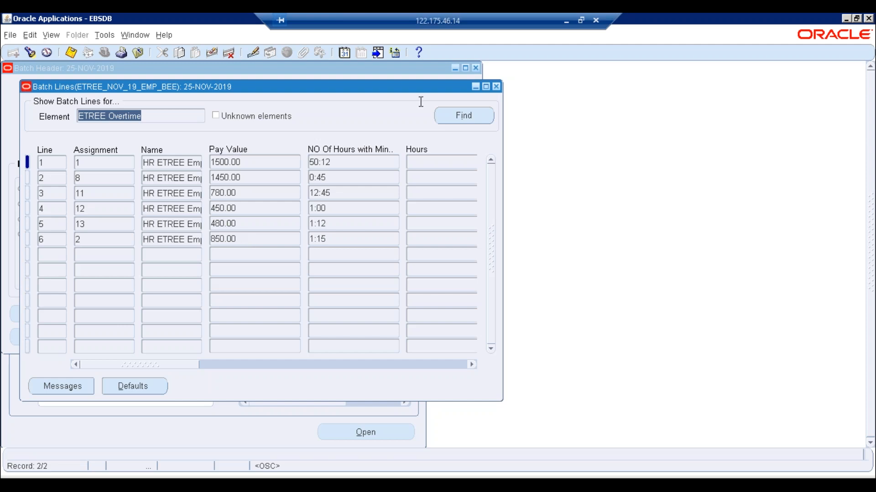
click(496, 87)
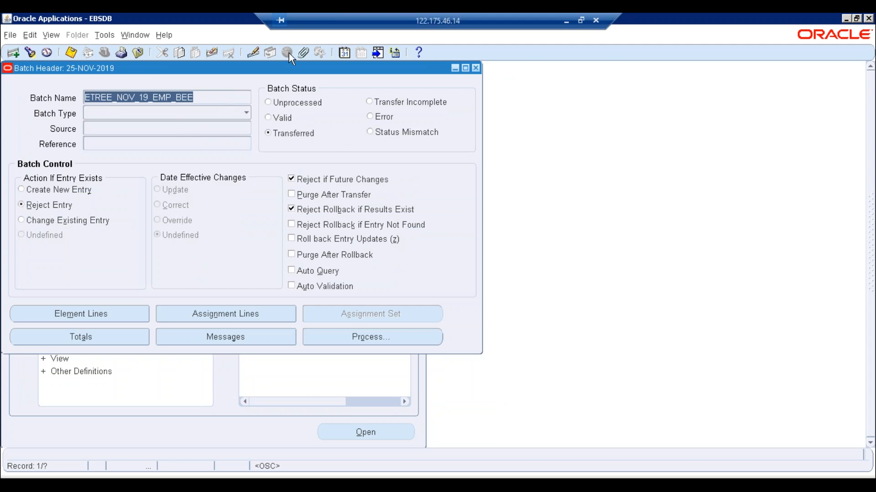
- Start a new single request and choose the plain Rollback report
click(475, 68)
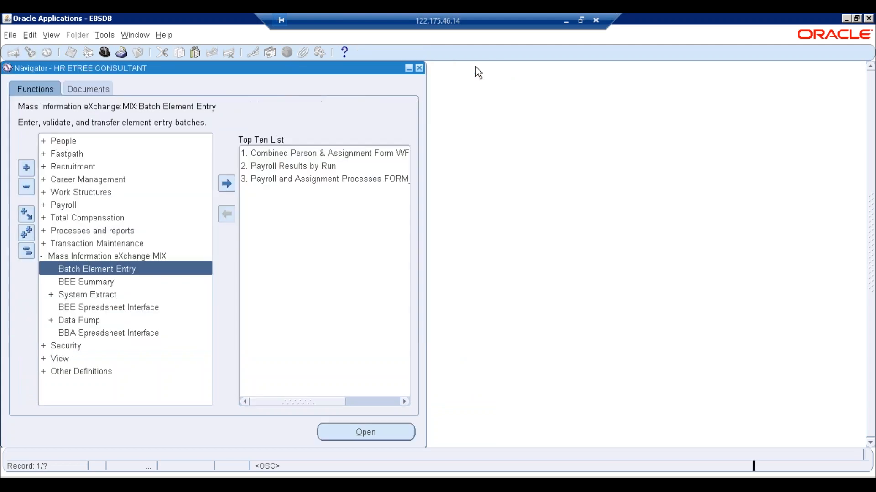
click(51, 34)
click(61, 198)
click(189, 347)
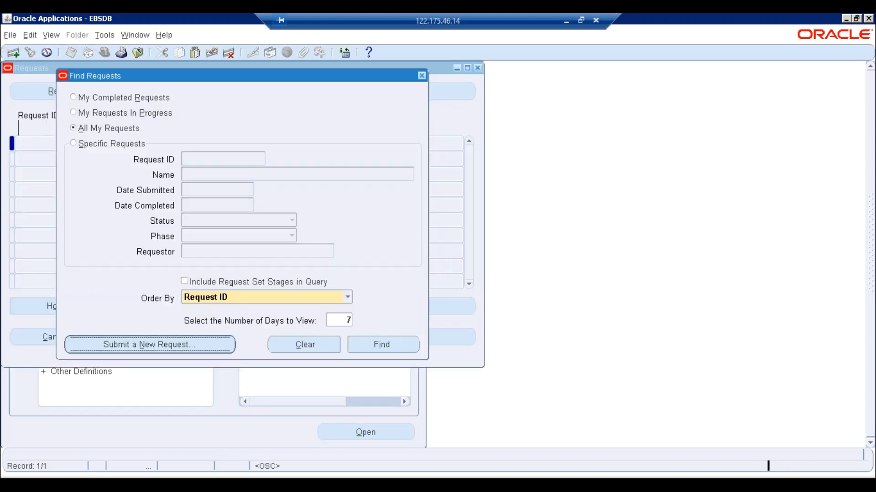
click(229, 292)
text(ROLL)
key(Tab)
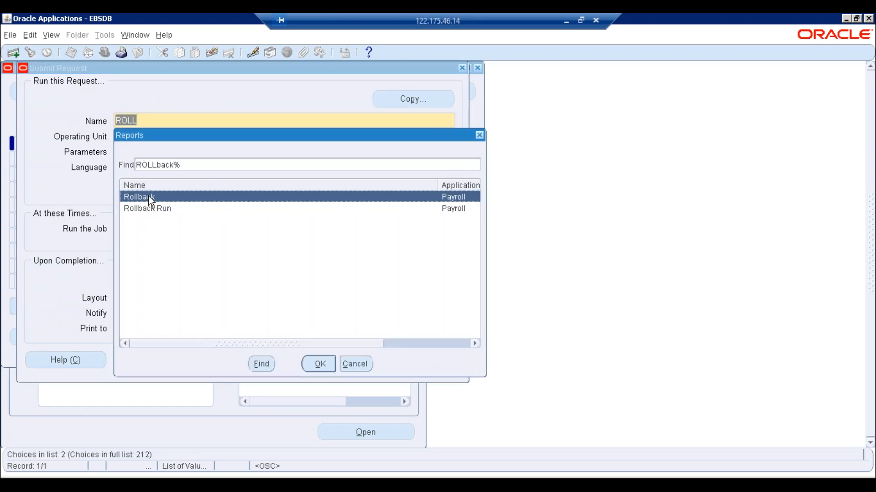
click(146, 211)
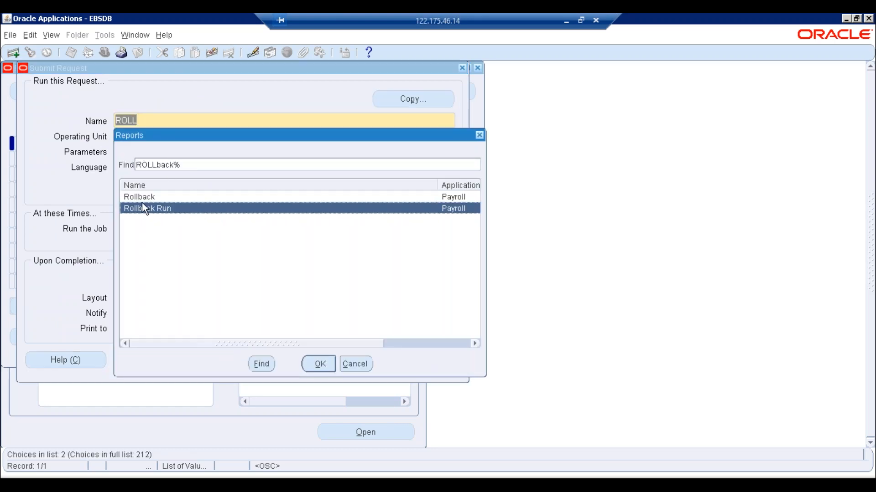
click(140, 196)
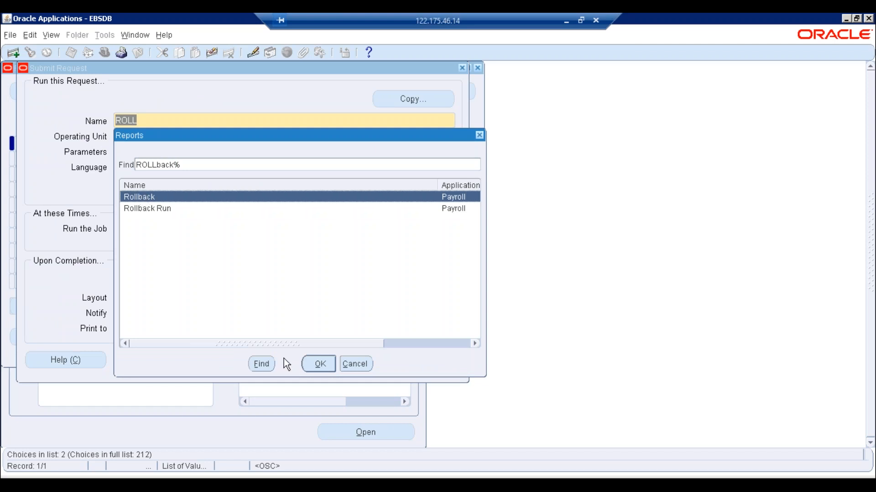
click(318, 363)
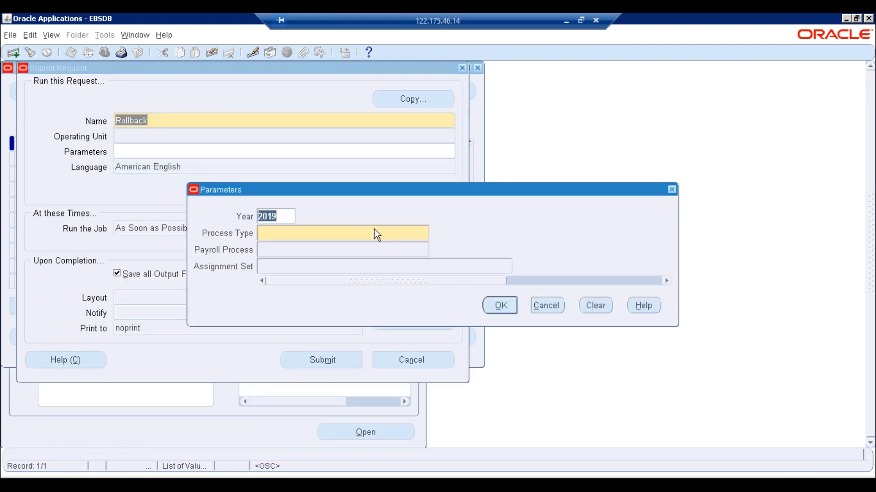
- Set Process Type to Batch Element Entry; the process lookup returns no entries
click(300, 234)
click(435, 234)
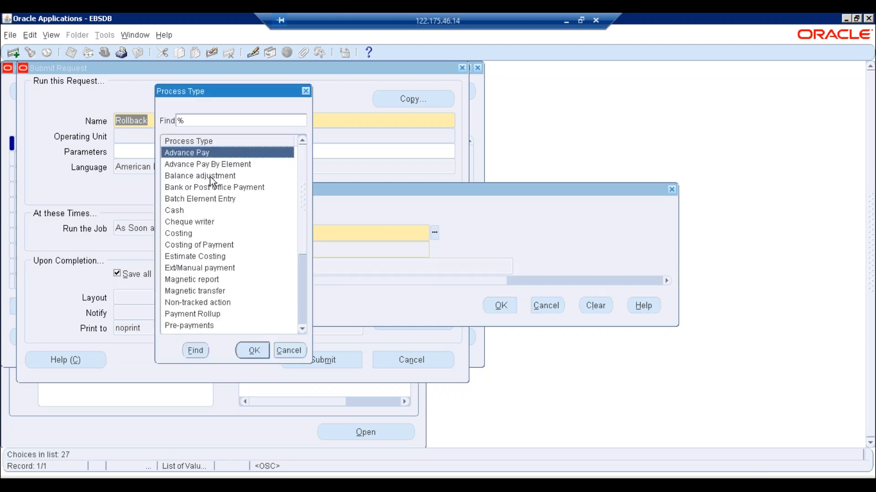
click(205, 199)
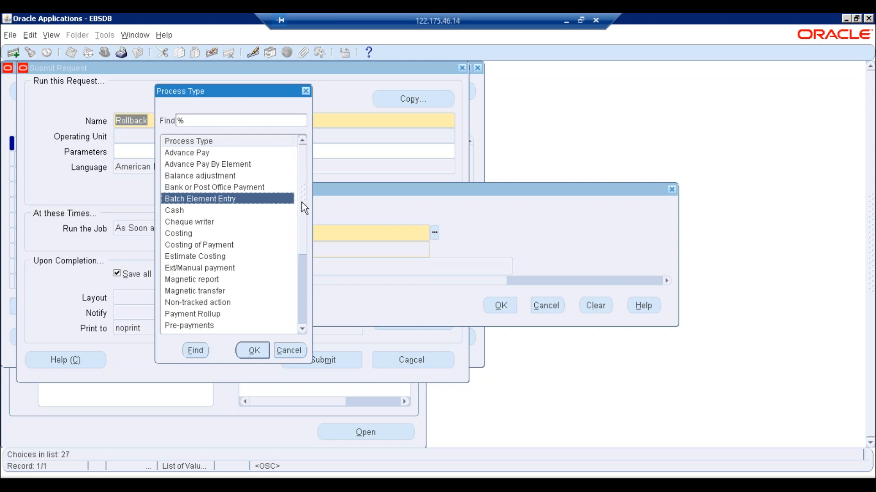
click(250, 350)
click(434, 249)
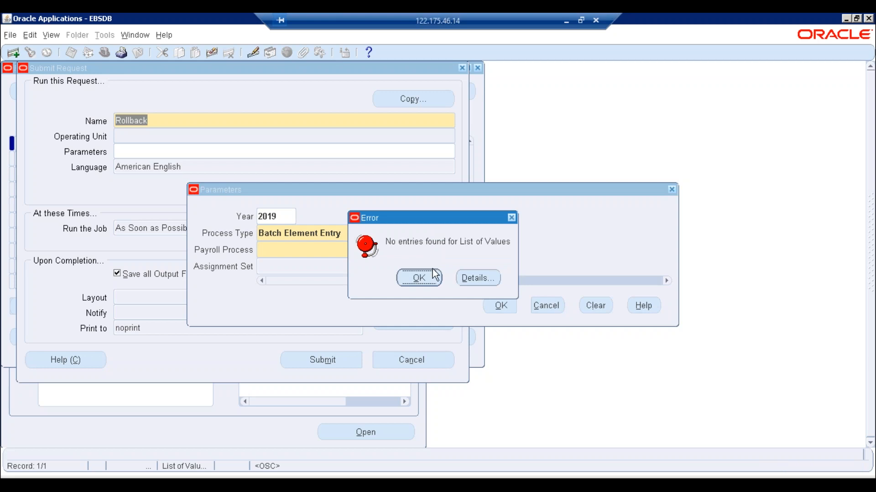
click(419, 278)
key(shift+Tab)
key(shift+Tab)
text(2018)
key(Tab)
key(Tab)
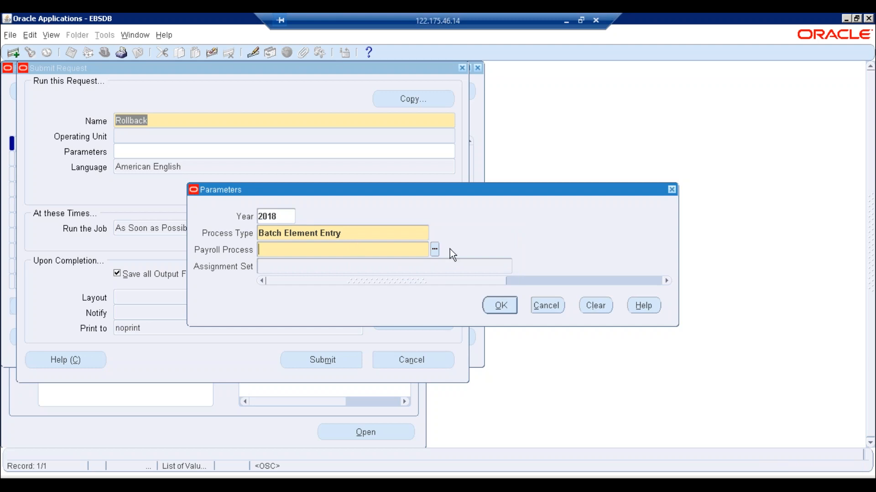
click(434, 249)
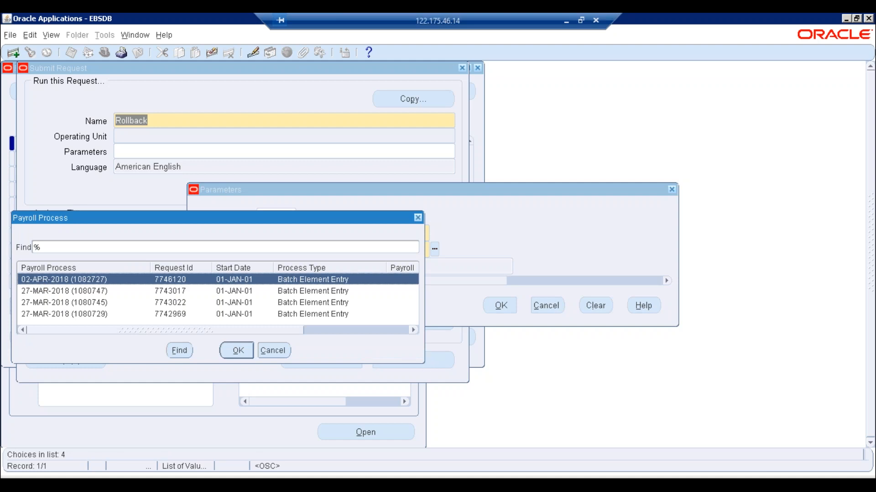
drag(426, 367, 507, 396)
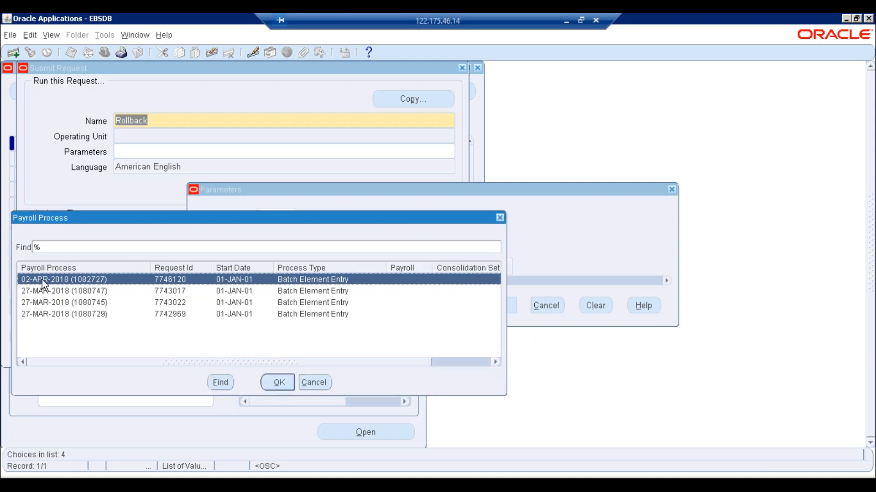
click(278, 383)
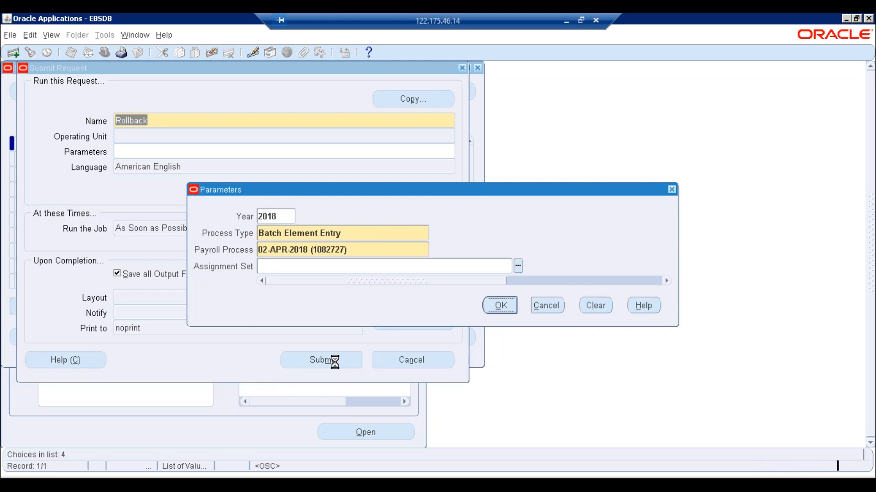
click(322, 360)
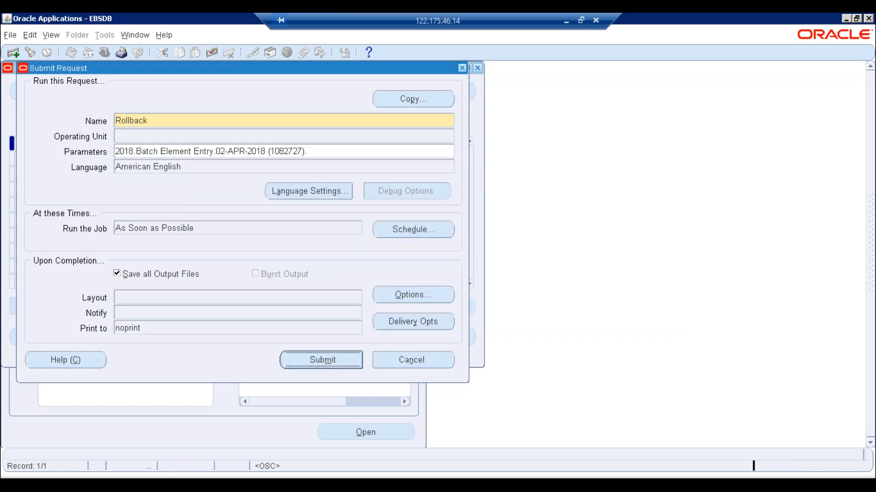
- Decline another request and refresh until Rollback 7746148 and its four workers complete Normal
click(469, 290)
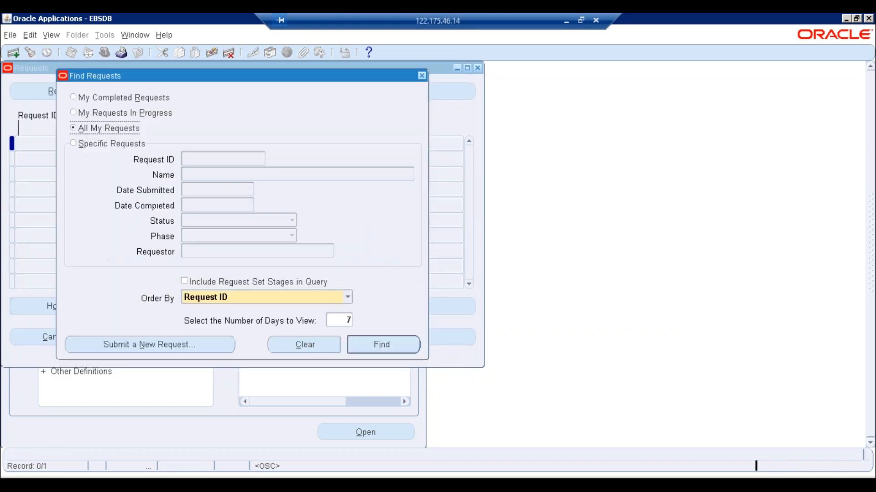
click(373, 338)
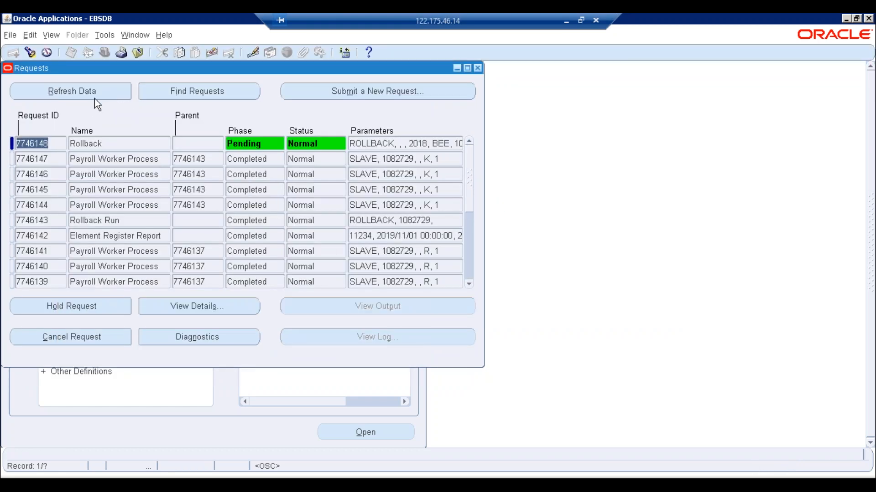
click(93, 98)
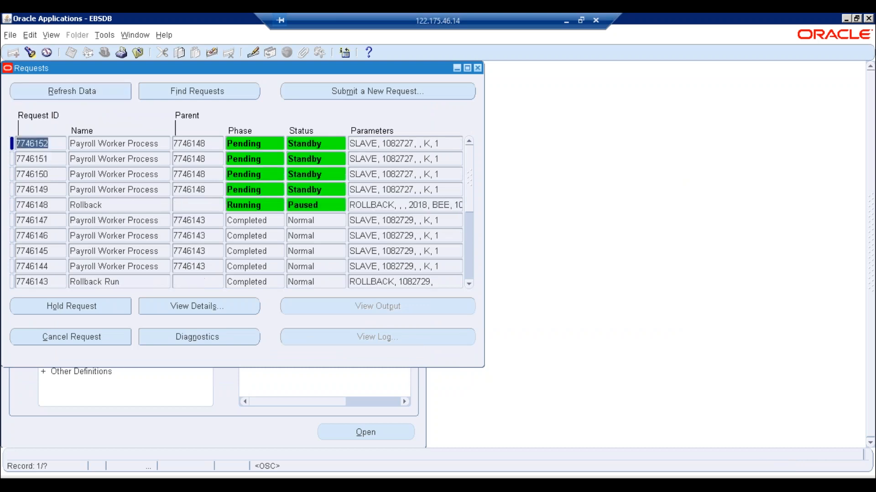
click(94, 97)
key(alt+r)
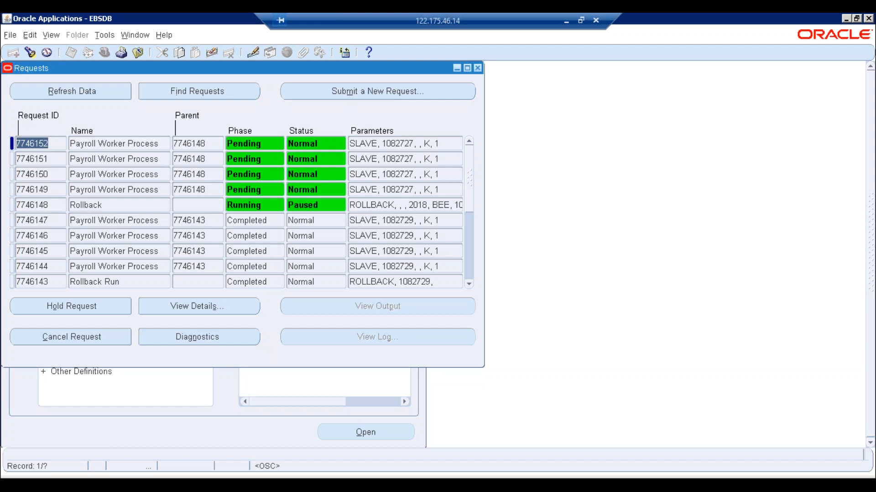
click(94, 95)
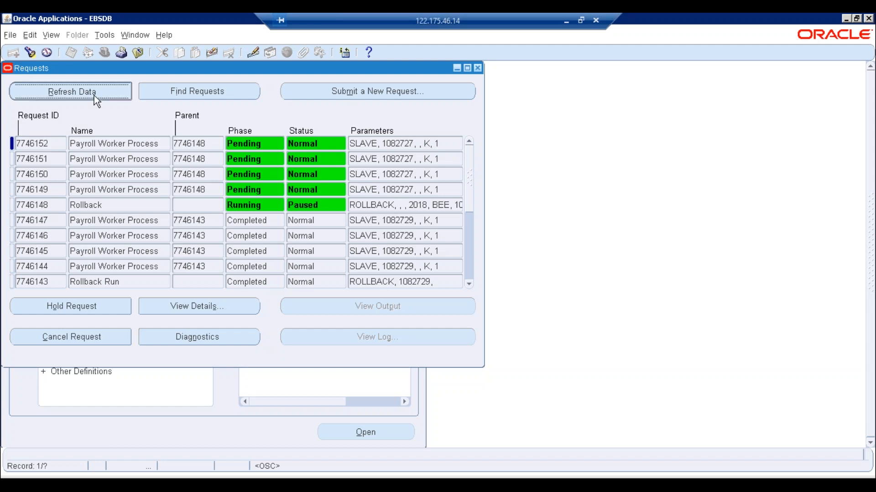
click(477, 68)
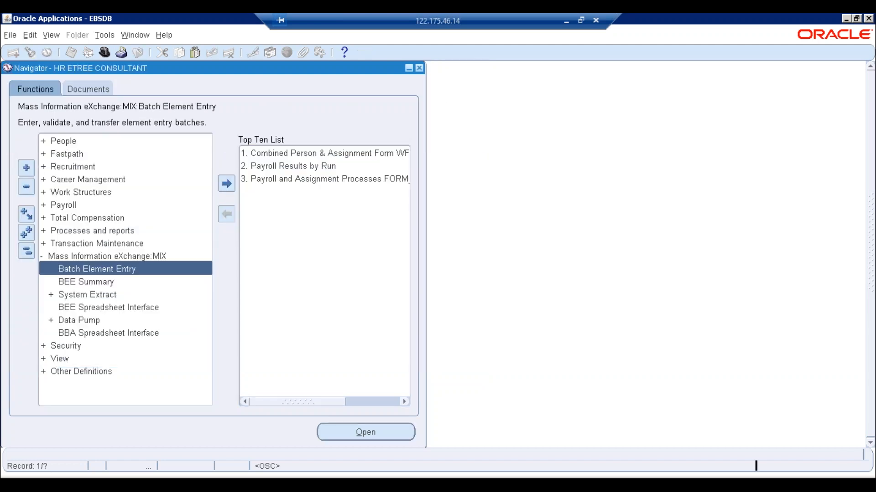
- Search payroll processes for the ETREE Employees payroll with action type Batch Element Entry
click(276, 167)
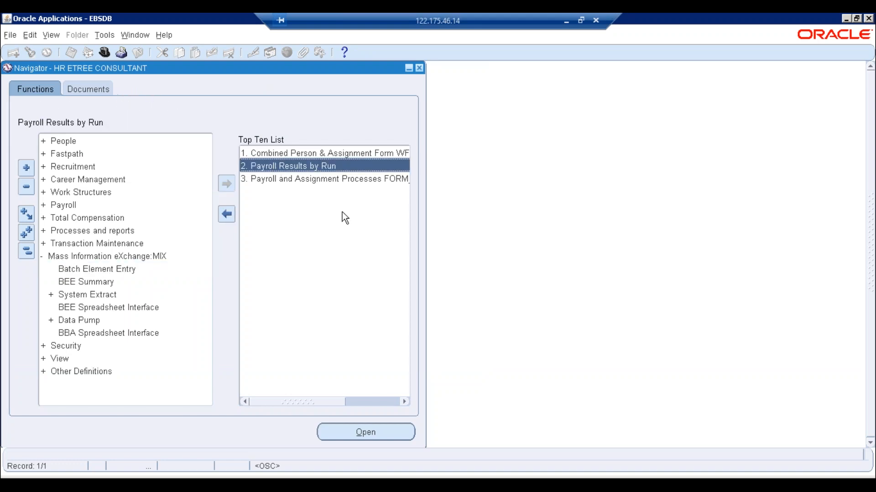
double_click(290, 166)
click(114, 101)
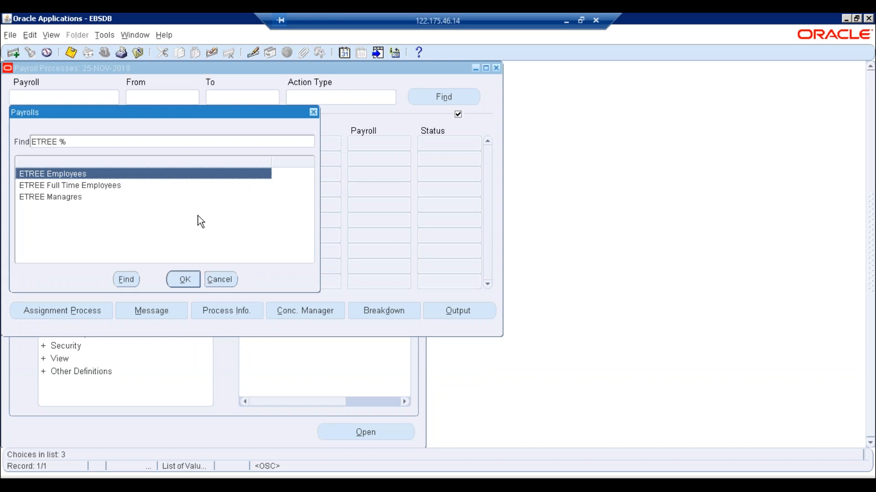
key(Return)
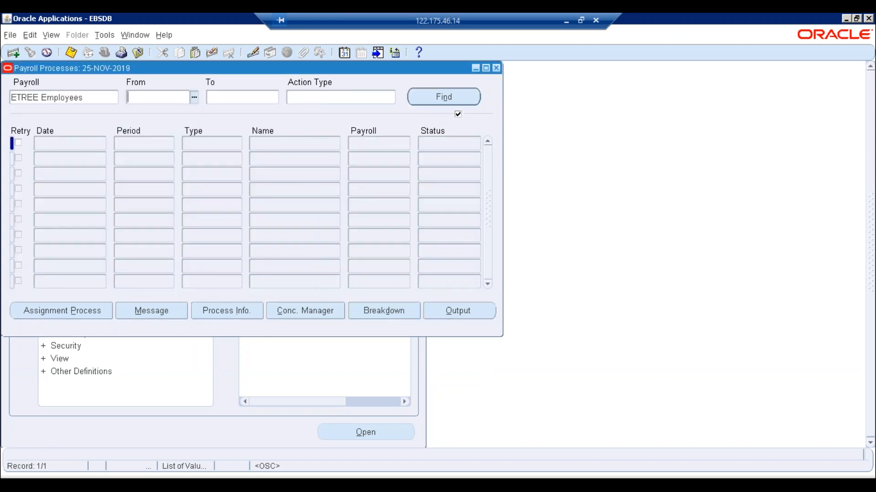
click(324, 98)
text(Ba)
key(Tab)
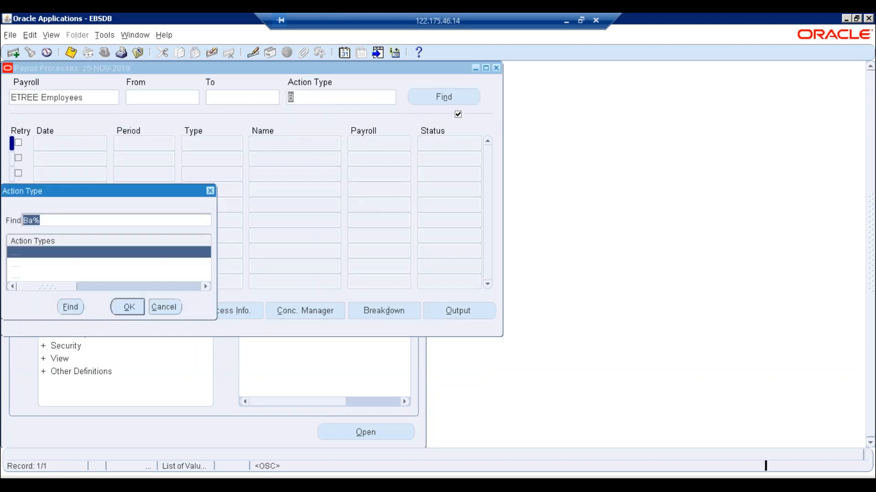
click(46, 264)
key(Return)
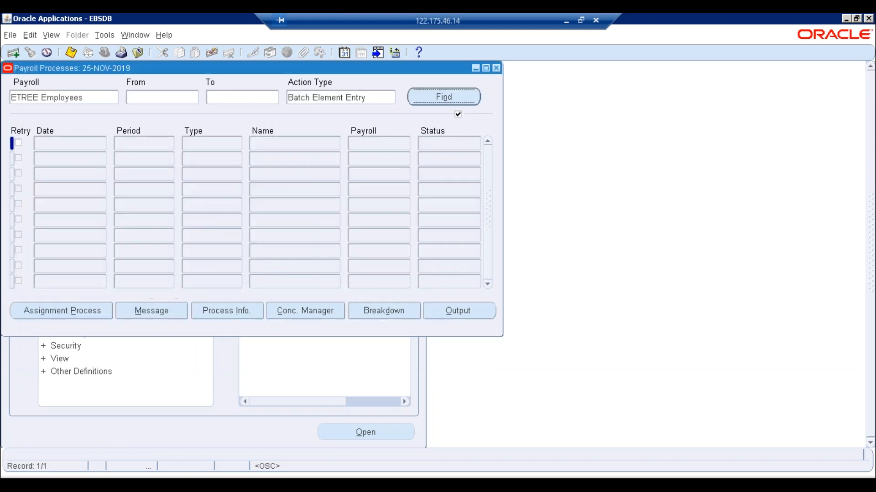
key(Return)
- Review the three complete 27-MAR-2018 batches' dates and names, then close the window
drag(86, 146, 17, 145)
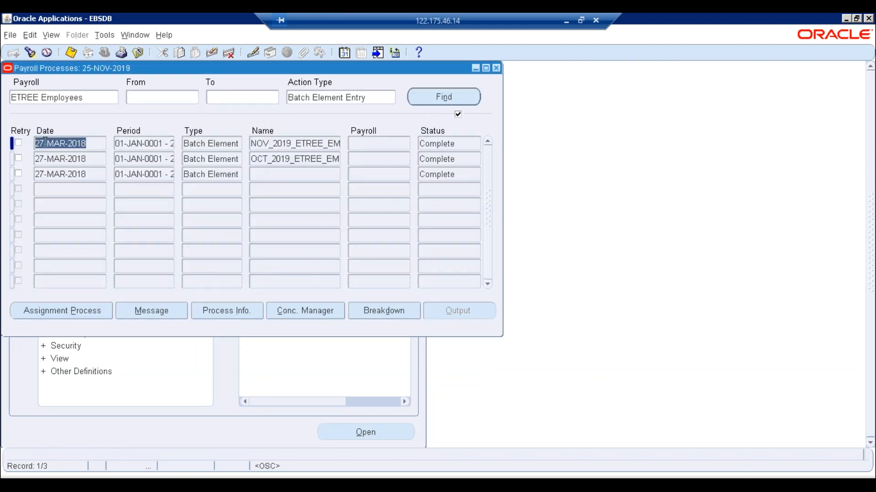
double_click(308, 145)
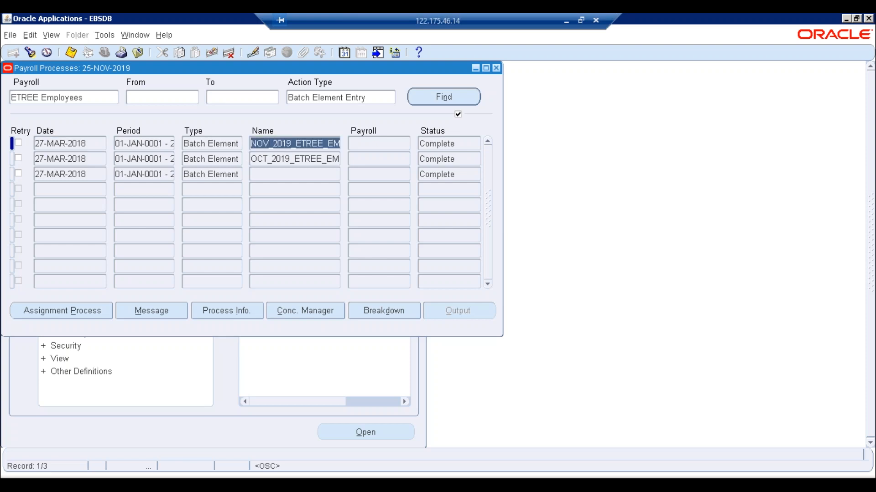
double_click(75, 145)
click(319, 146)
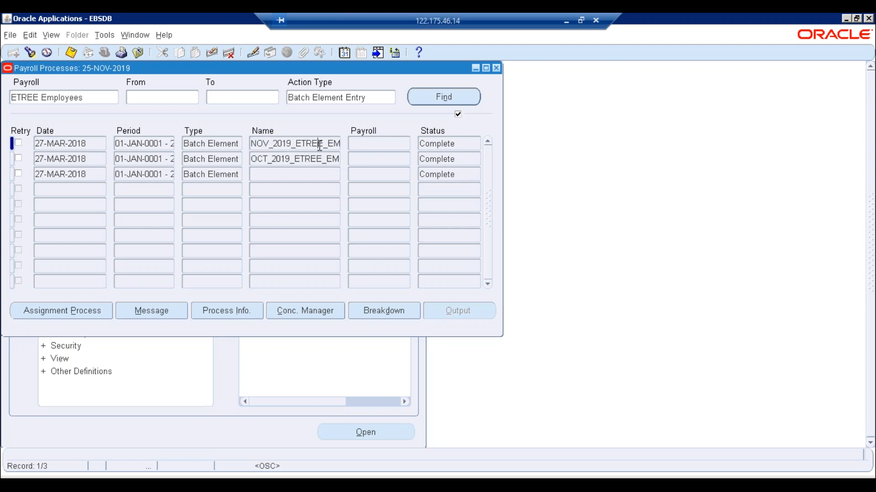
double_click(319, 146)
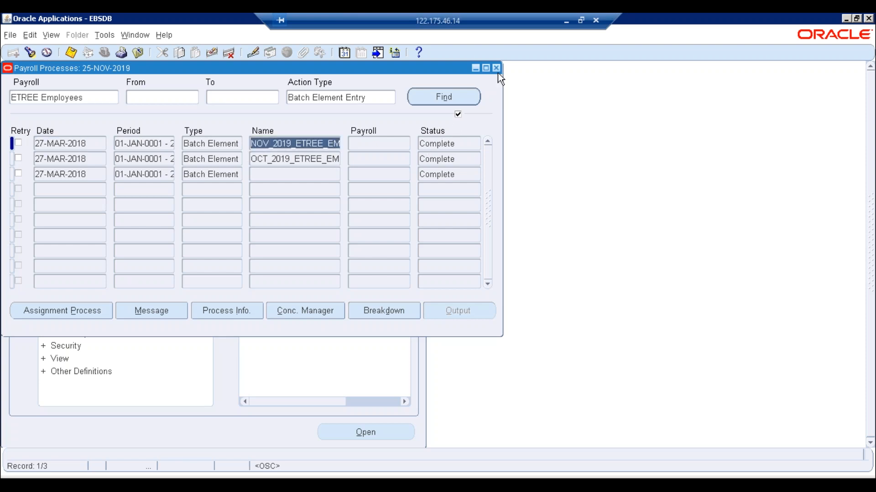
click(496, 68)
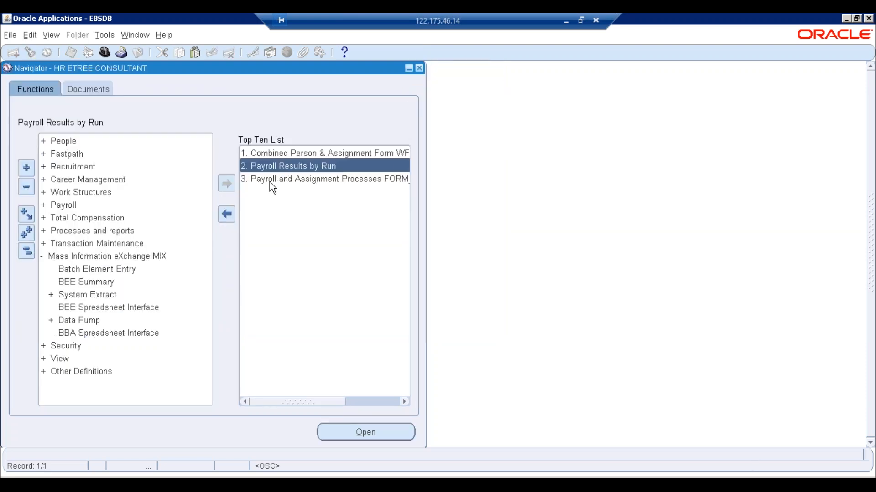
- Open Batch Element Entry and query batches matching %NOV%2019, retrieving NOV_2019_ETREE_EMP_BEE
double_click(106, 269)
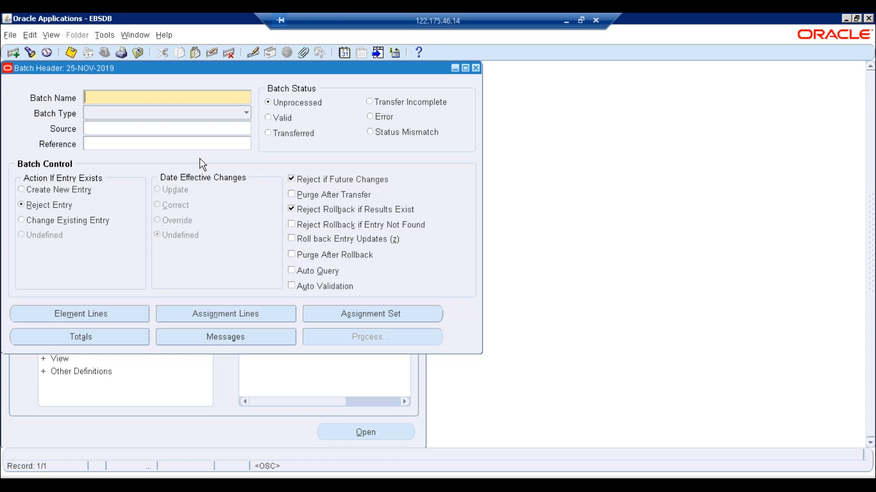
key(F11)
text(%NOV%)
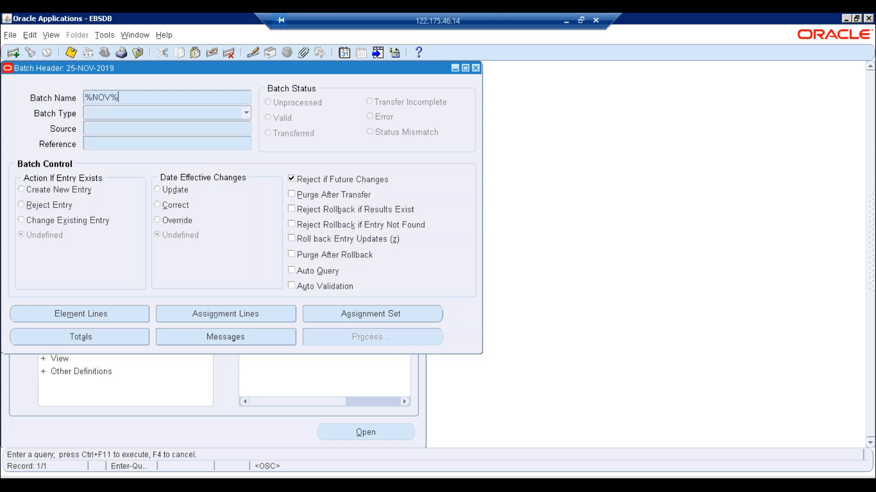
text(2019)
key(ctrl+F11)
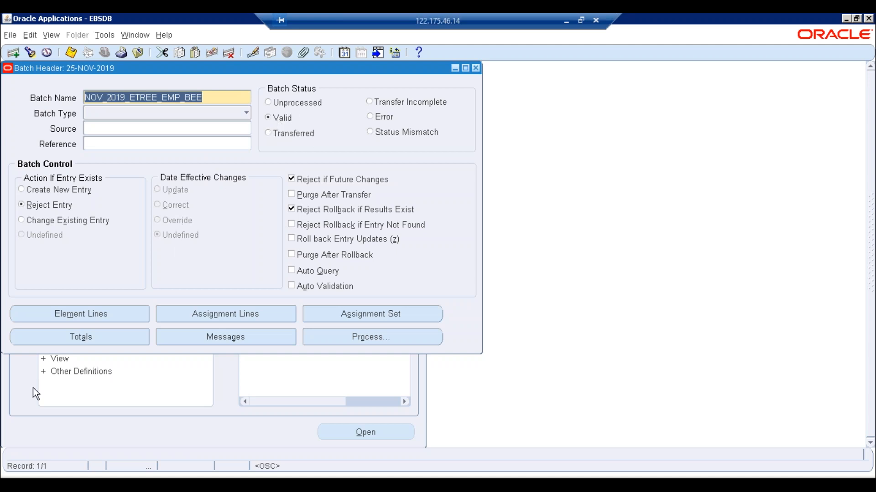
- Review the batch's ETREE Overtime element lines against the Excel payroll data
click(61, 317)
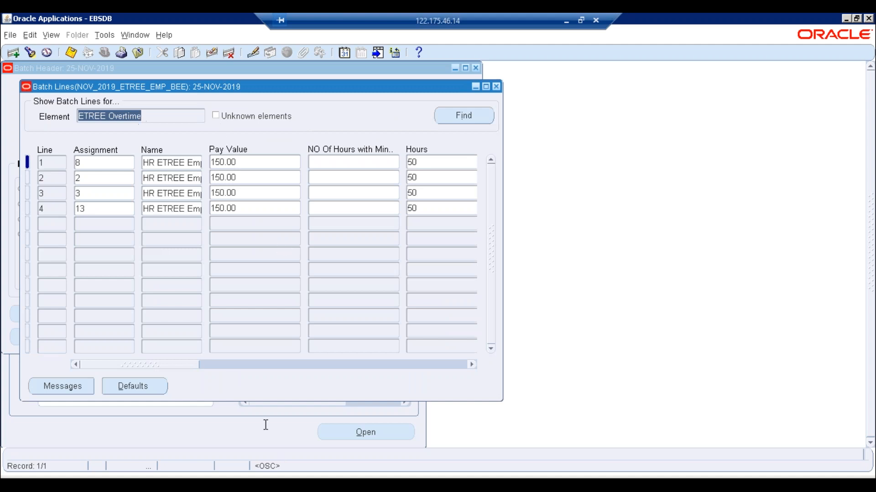
key(alt+Tab)
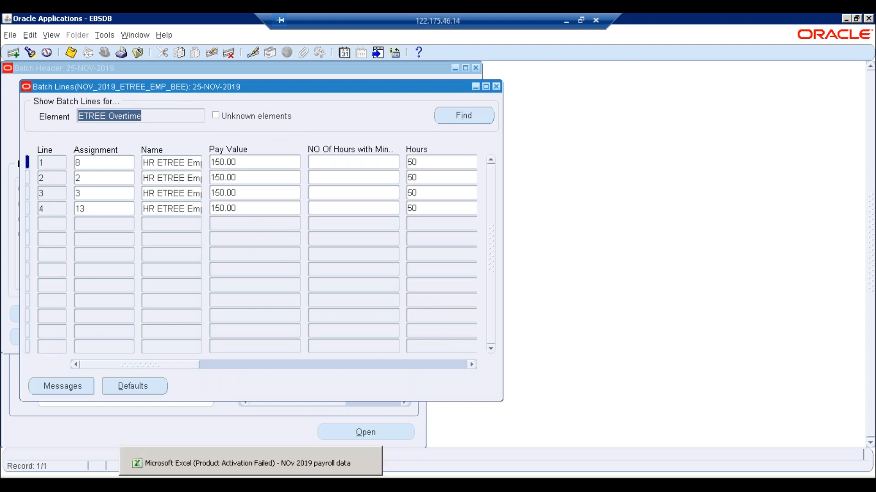
click(233, 208)
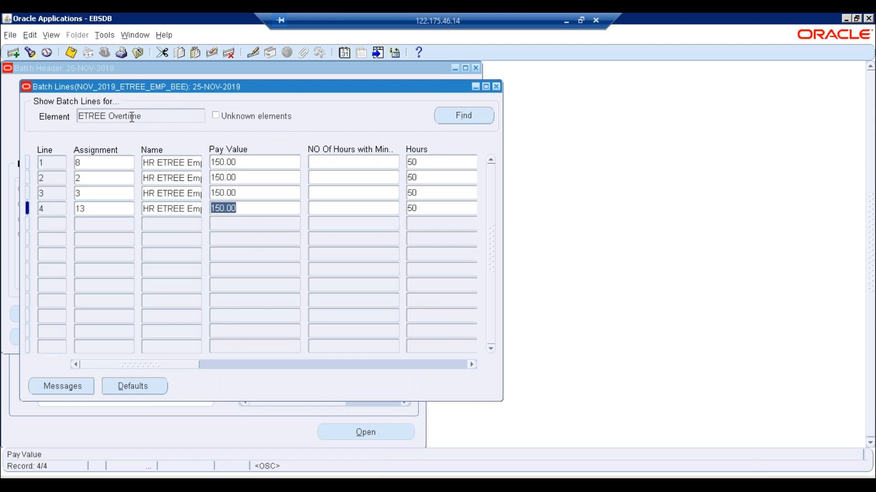
click(151, 118)
key(Down)
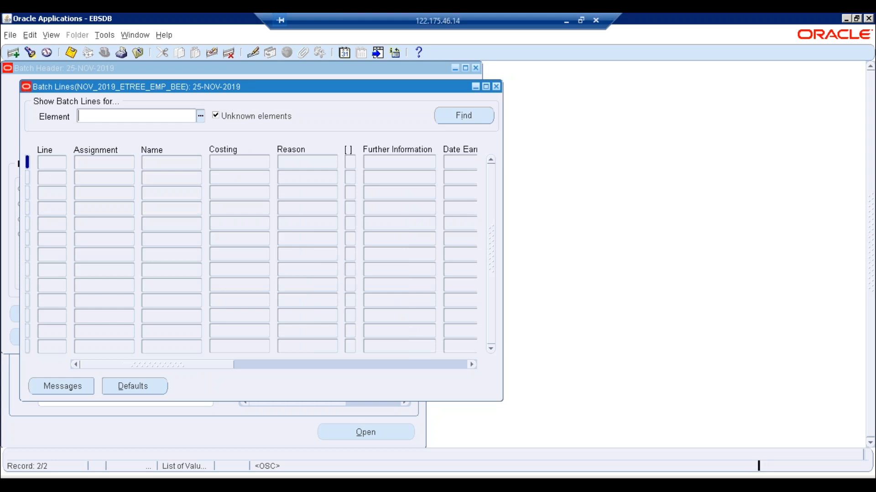
key(Up)
key(Up)
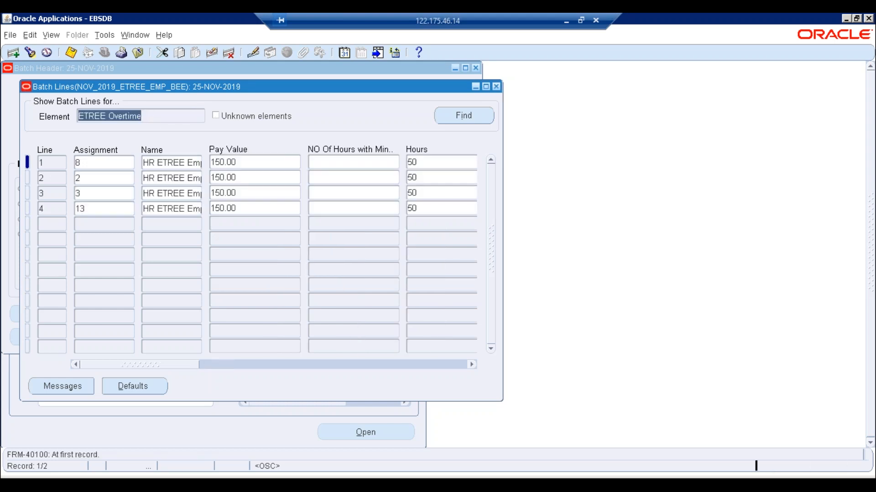
click(496, 87)
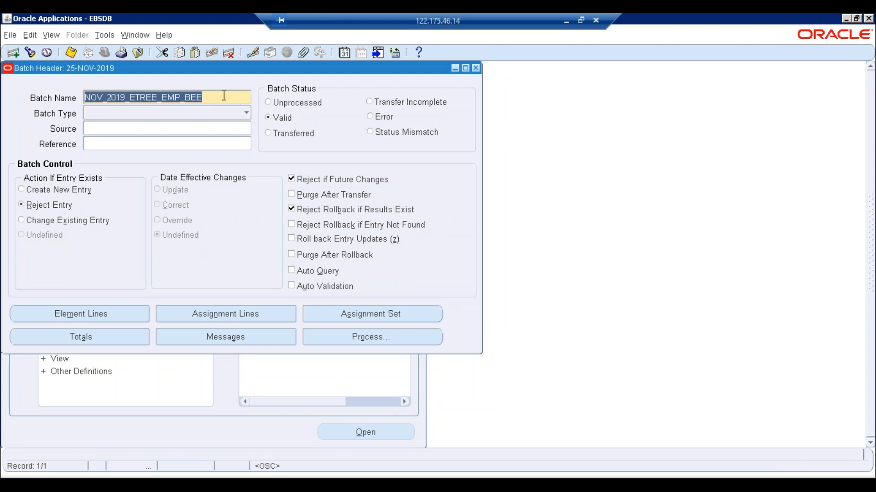
- View the batch record's history, including its update date, then clear the header for a new query
click(163, 34)
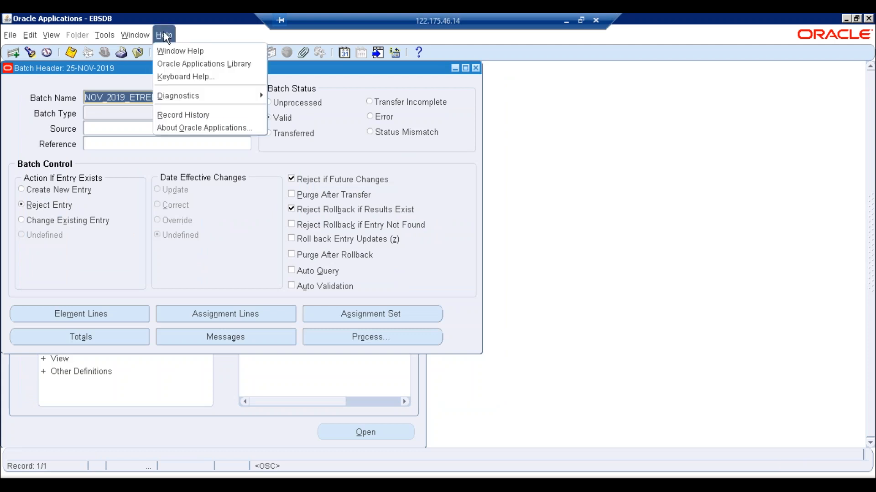
click(182, 116)
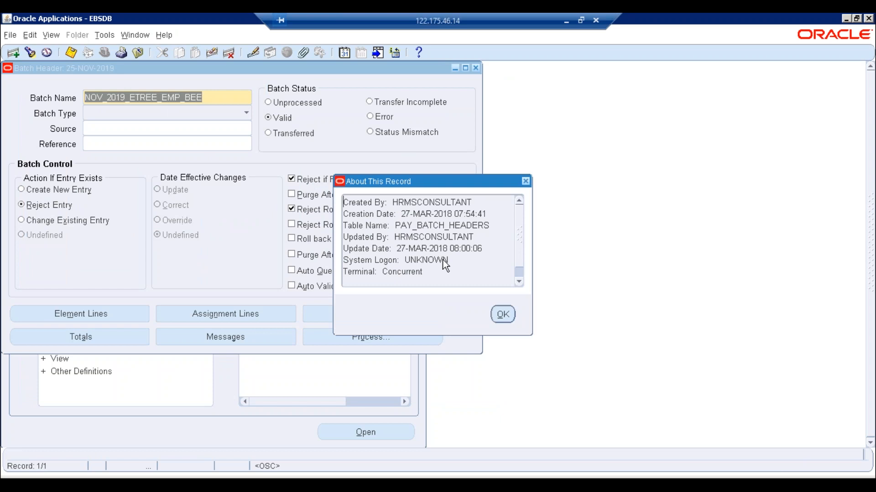
drag(393, 248, 507, 247)
click(503, 314)
key(Down)
key(Up)
key(Up)
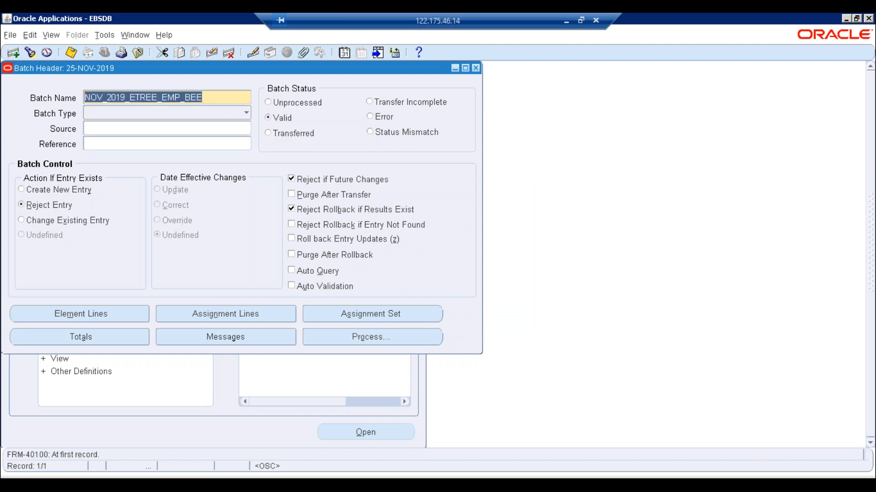
key(F11)
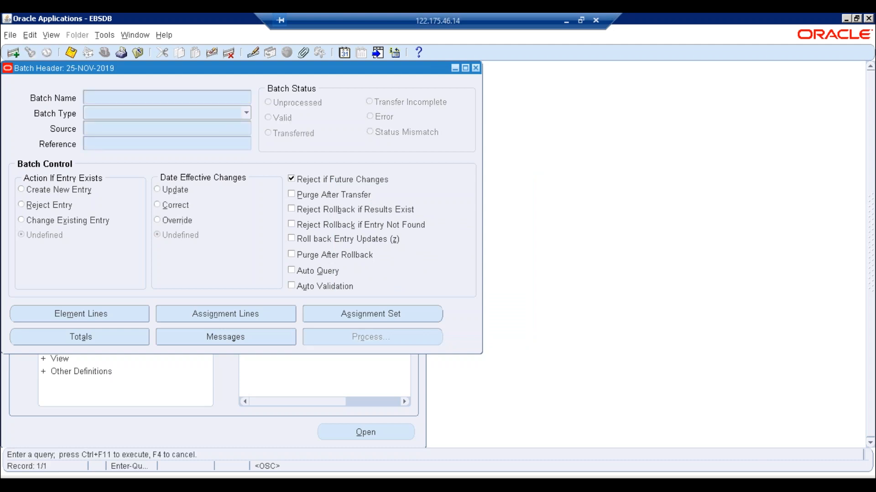
- Query %NOV%19% and show ETREE_NOV_19_EMP_BEE's five Extra Allowances lines beside the Excel workbook
text(%NOV%19%)
key(ctrl+F11)
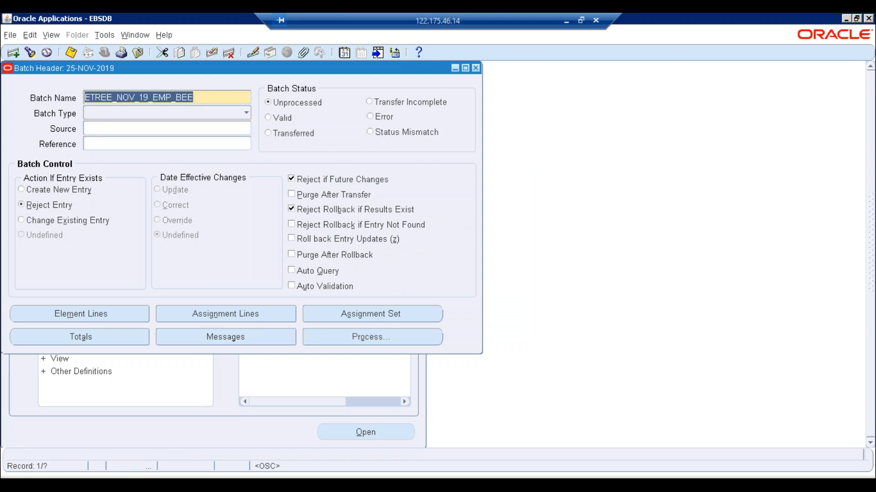
key(Down)
click(92, 313)
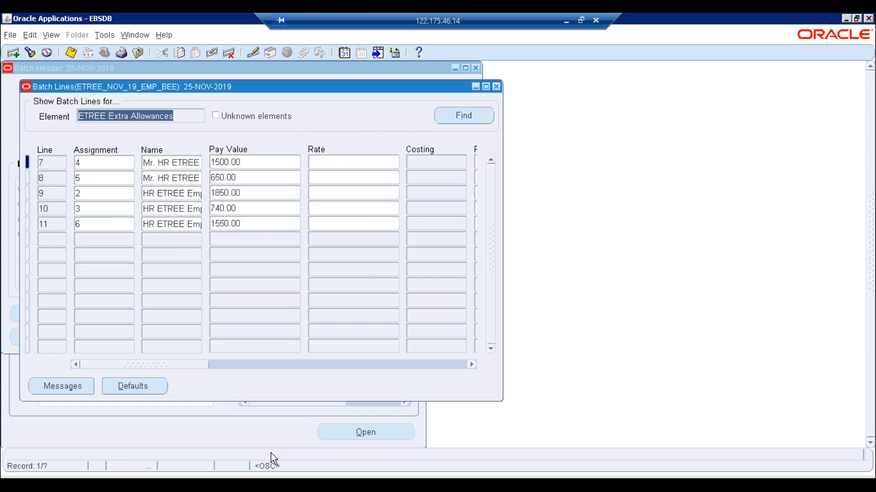
click(271, 465)
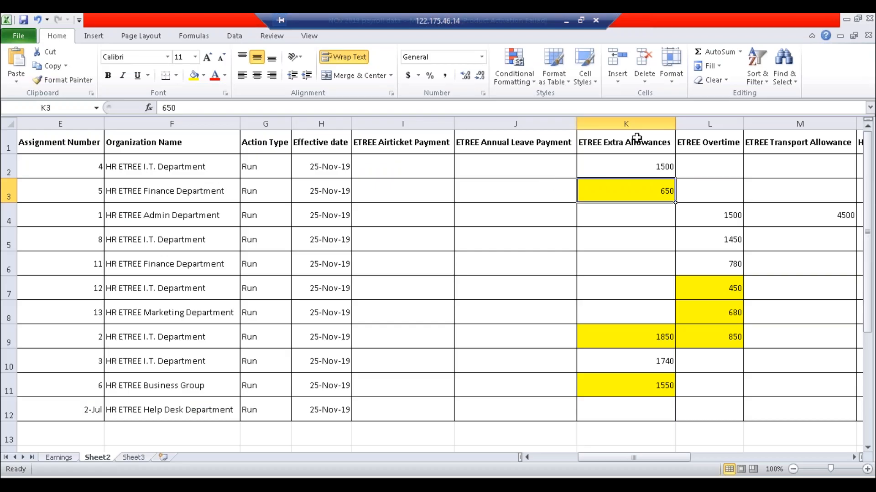
- Check Excel's ETREE Extra Allowances column, confirming 650 for assignment 5 in cell K3
click(629, 124)
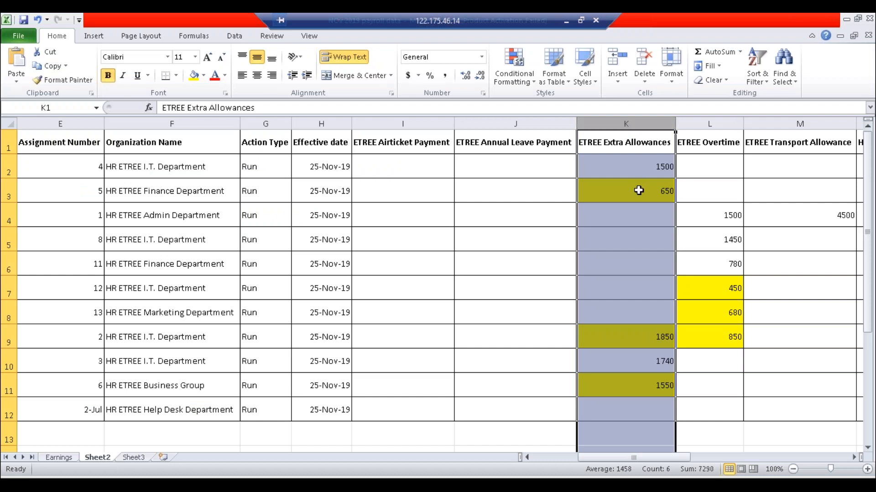
click(638, 191)
click(98, 194)
click(658, 184)
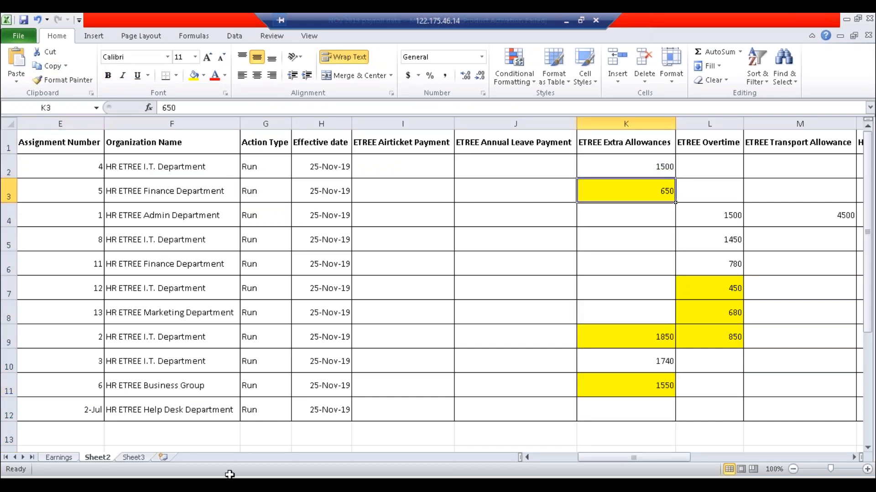
key(alt+Tab)
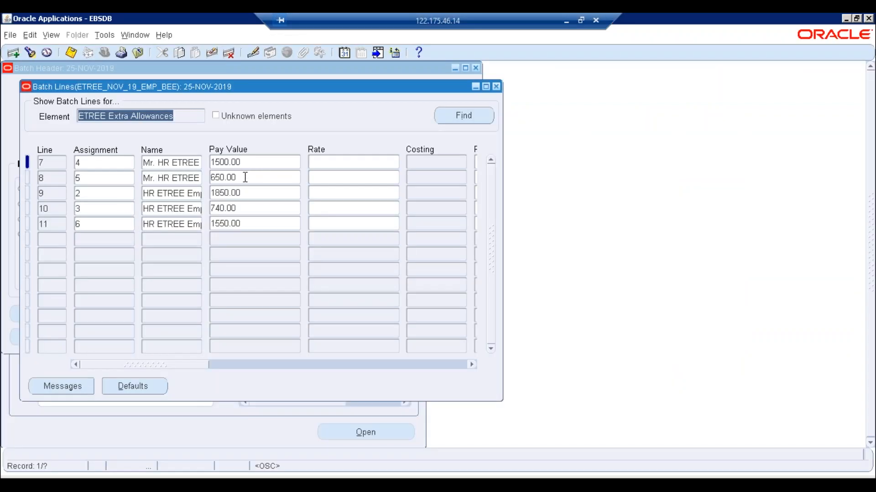
- Change line 8's Extra Allowances pay value from 650.00 to 450.00 and save
click(217, 177)
click(218, 178)
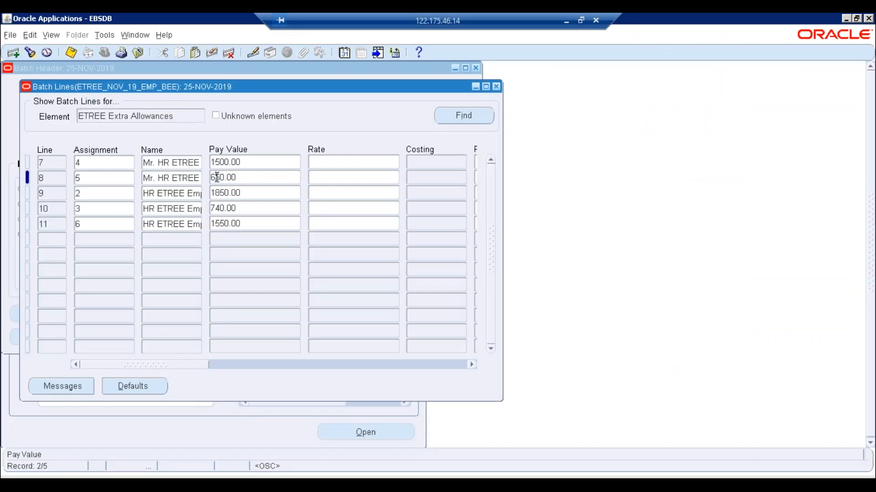
key(BackSpace)
text(4)
key(ctrl+s)
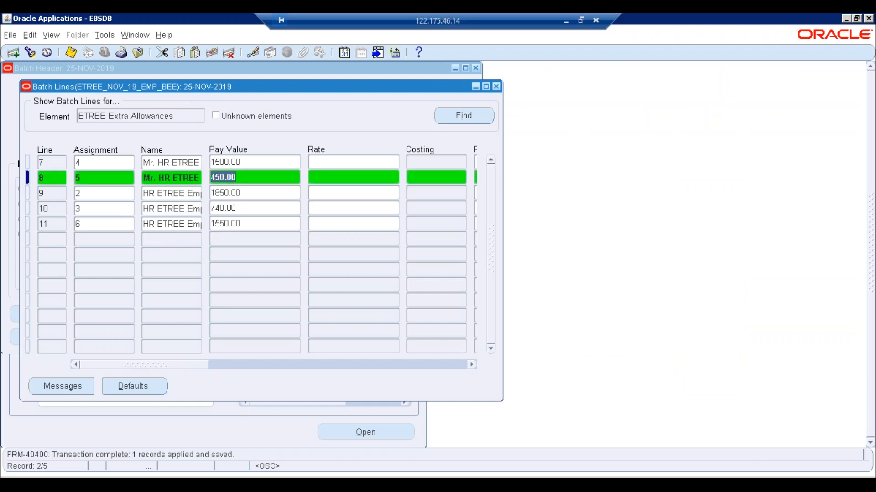
- Verify assignment 2's allowance in Excel, then correct line 9's pay value to 2850.00 and save
key(alt+Tab)
click(635, 345)
click(86, 343)
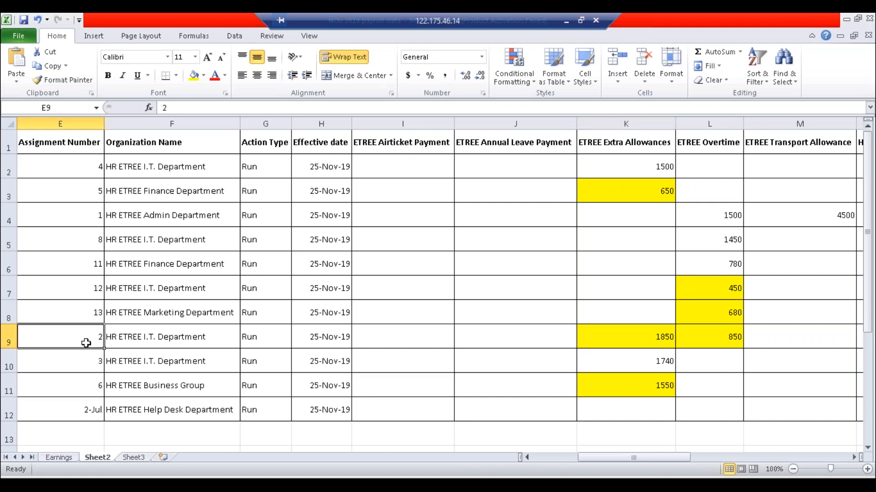
key(alt+Tab)
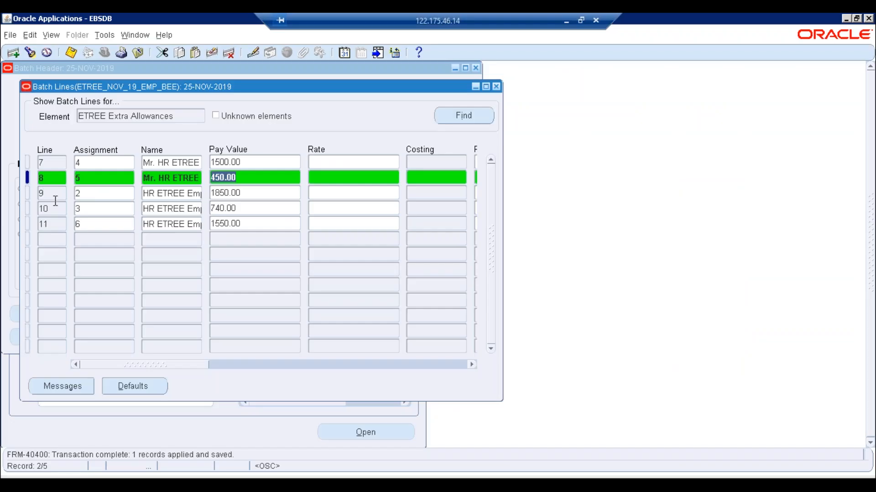
click(85, 194)
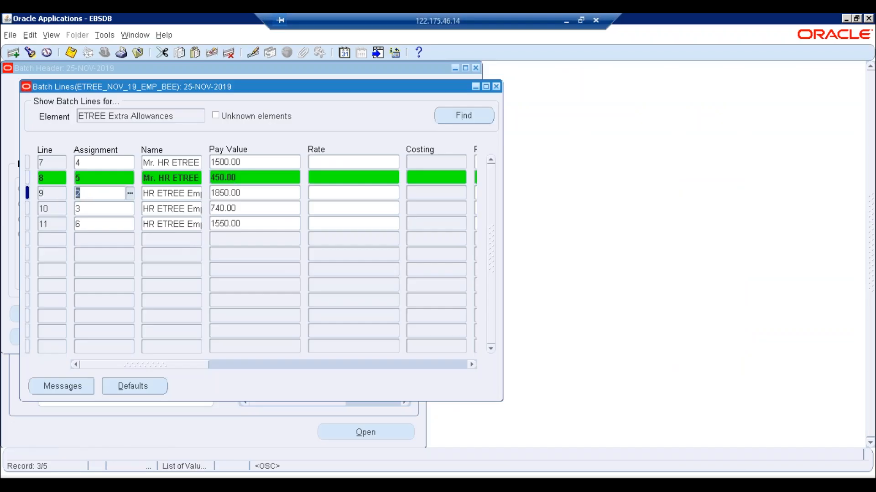
click(216, 193)
key(BackSpace)
text(2)
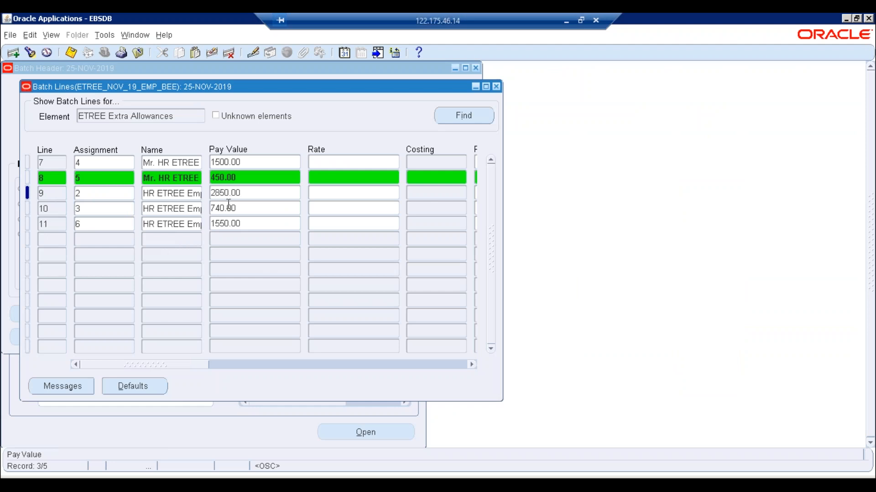
key(ctrl+s)
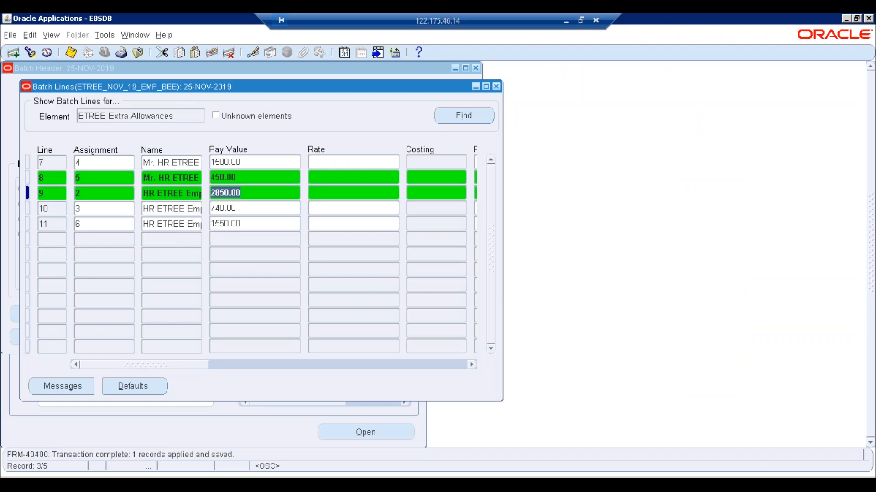
- Check cell K11 for assignment 6, then correct line 11's pay value to 550.00 and save
key(alt+Tab)
click(636, 385)
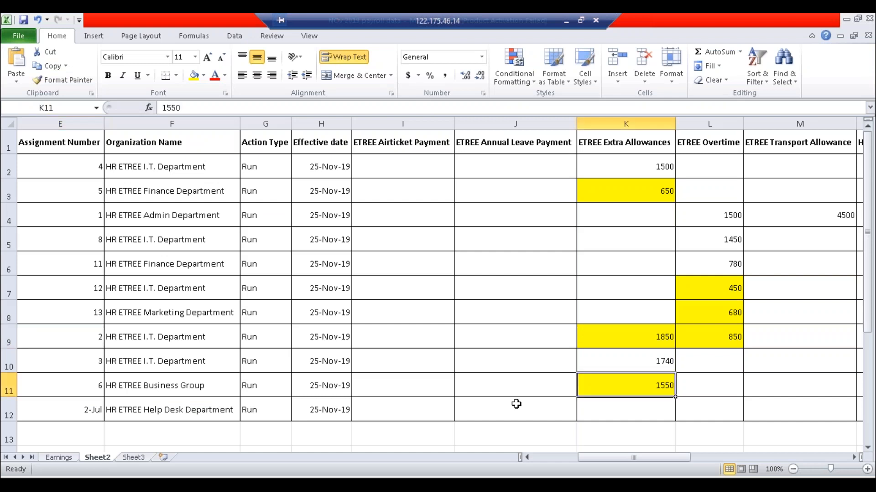
click(82, 388)
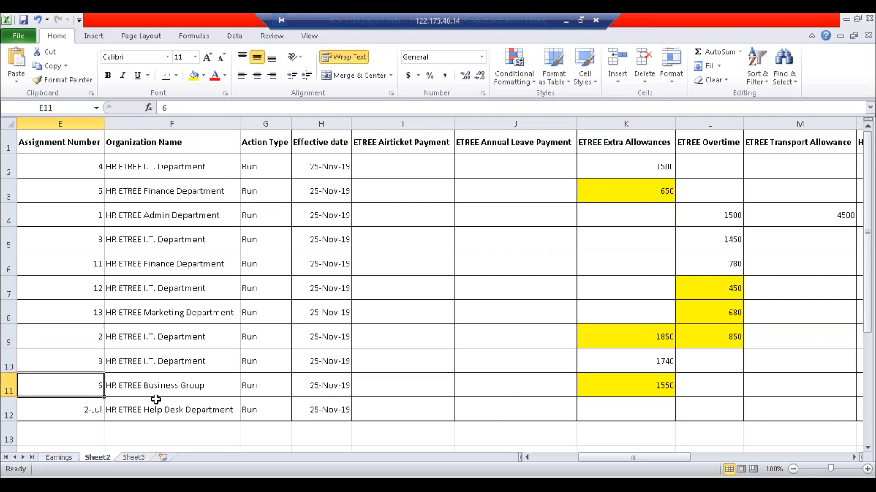
key(alt+Tab)
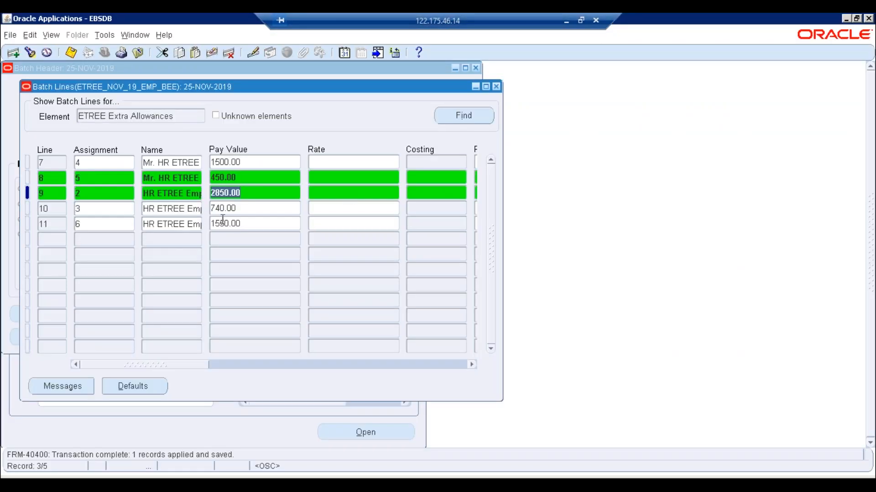
click(223, 222)
click(214, 223)
key(BackSpace)
key(ctrl+s)
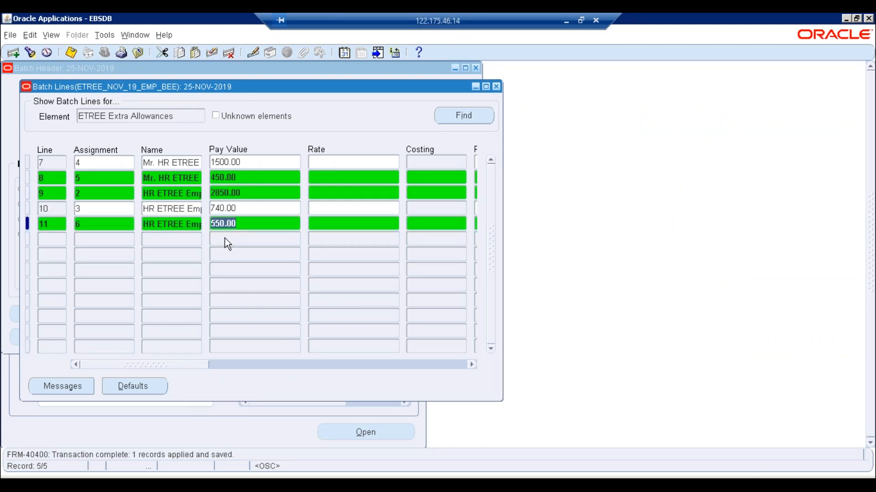
click(173, 116)
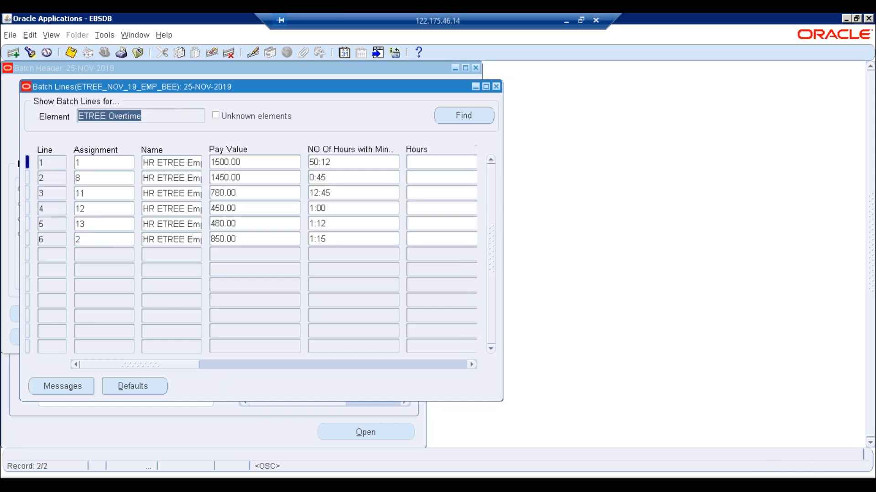
- Compare Excel cell L7, then set line 4's Overtime pay value to 350.00 and save
key(alt+Tab)
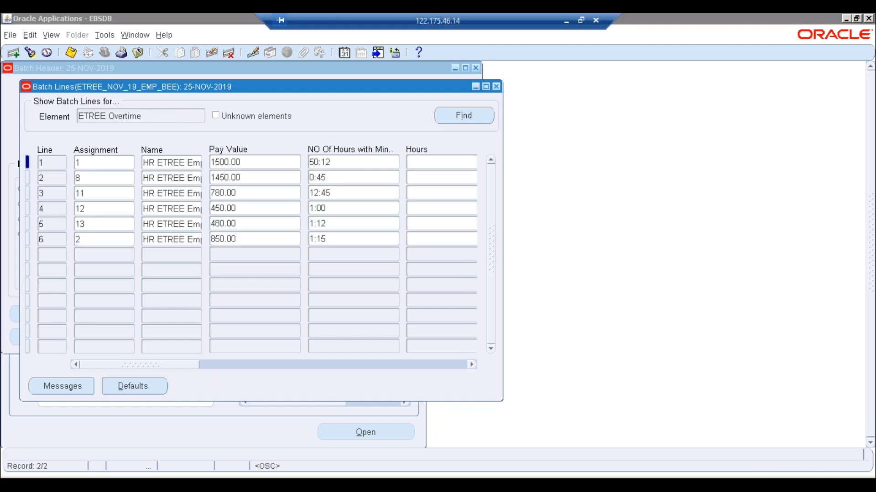
click(707, 295)
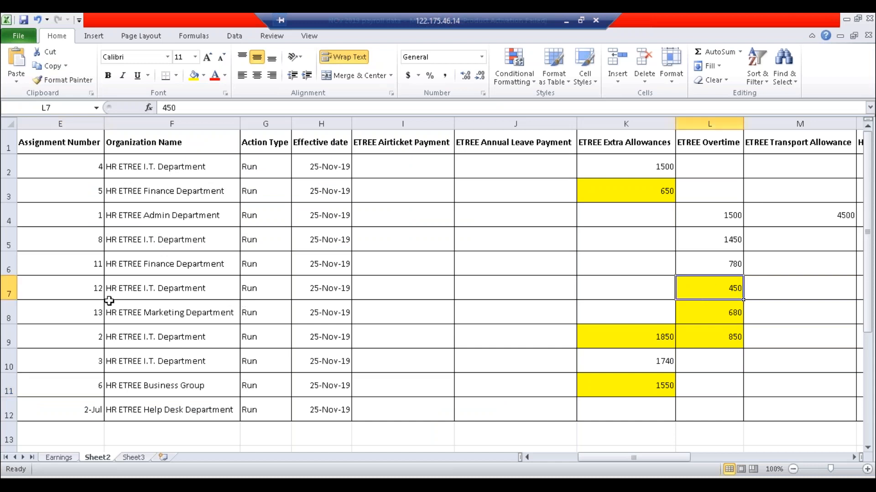
click(75, 294)
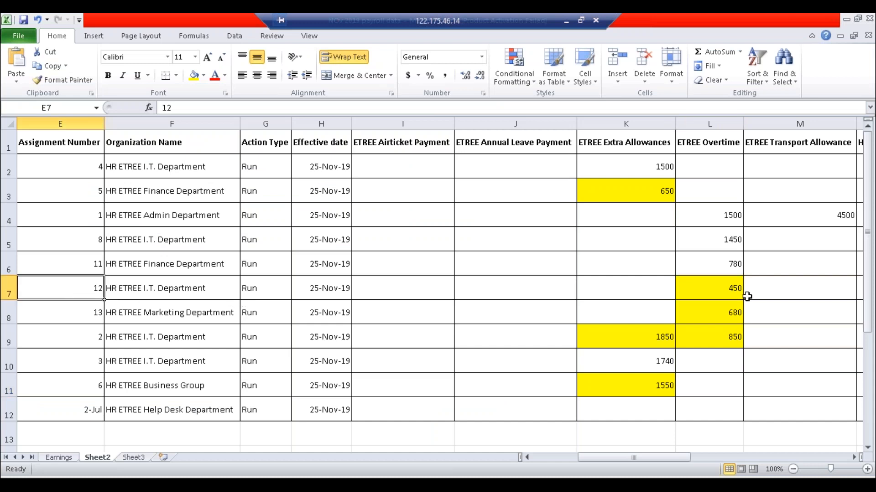
click(698, 289)
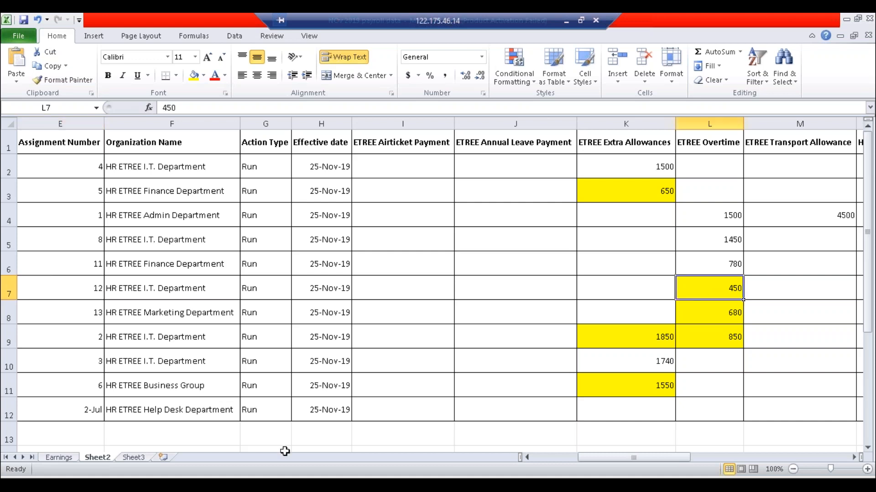
key(alt+Tab)
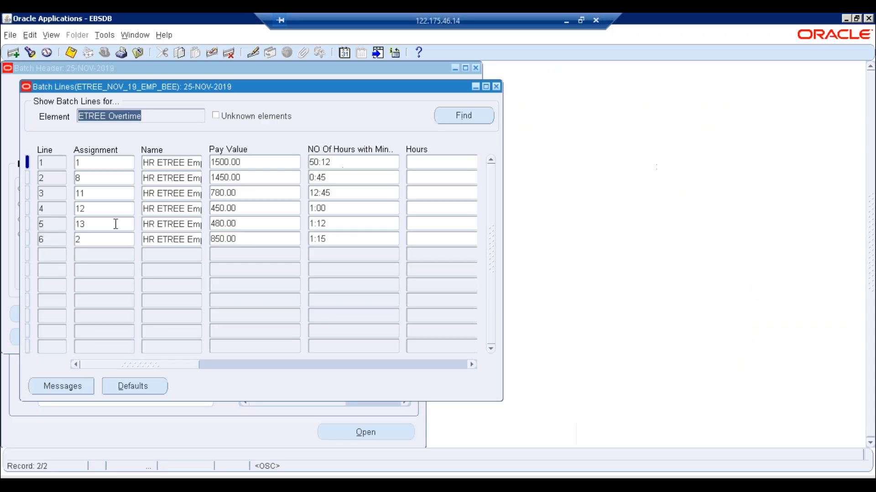
click(216, 208)
click(216, 208)
key(BackSpace)
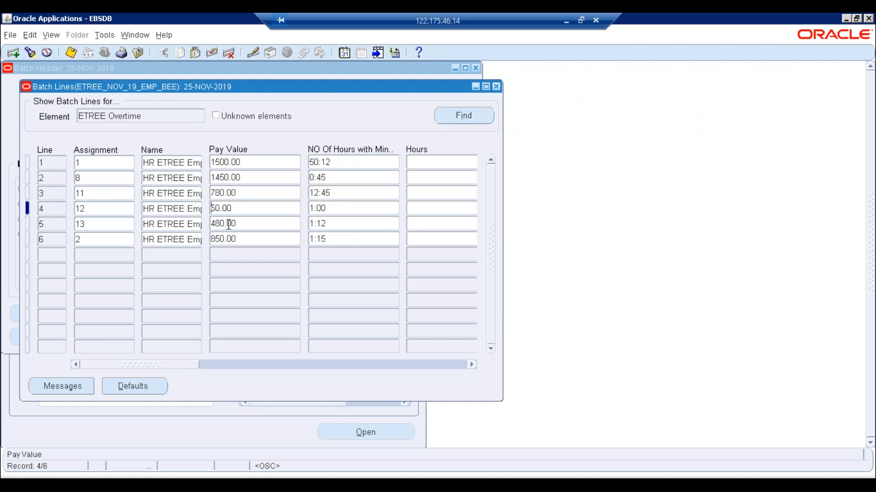
text(3)
key(ctrl+s)
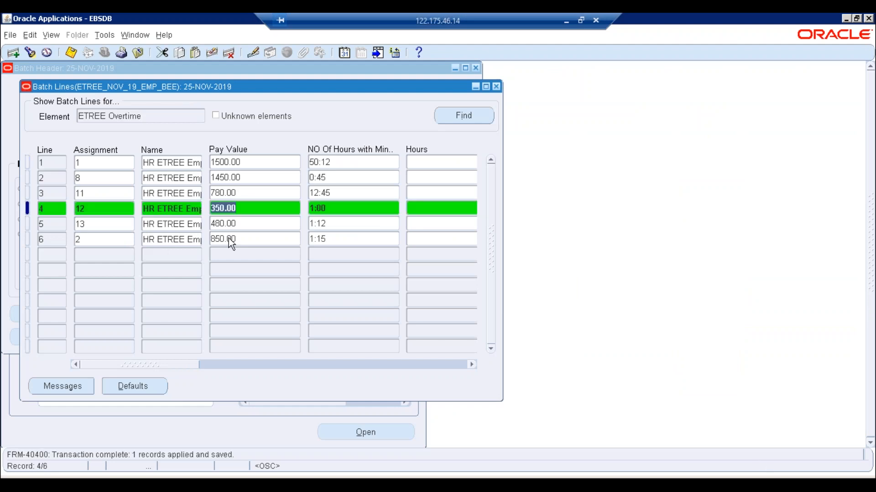
- Check cell L8, then set line 5's Overtime pay value to 780.00 and save
key(alt+Tab)
click(709, 321)
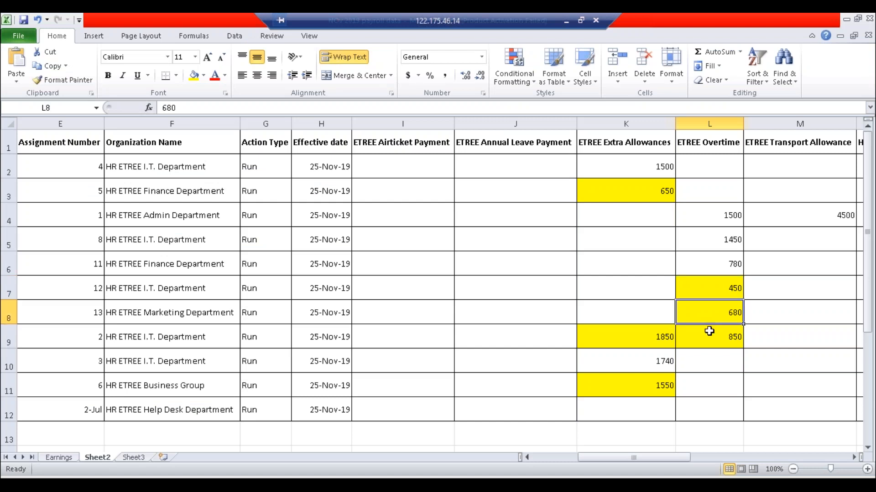
key(alt+Tab)
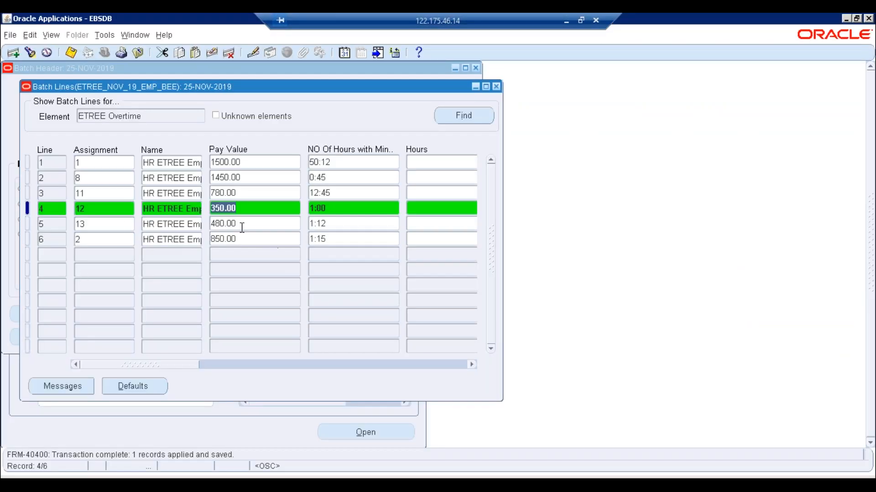
click(241, 225)
text(30.00)
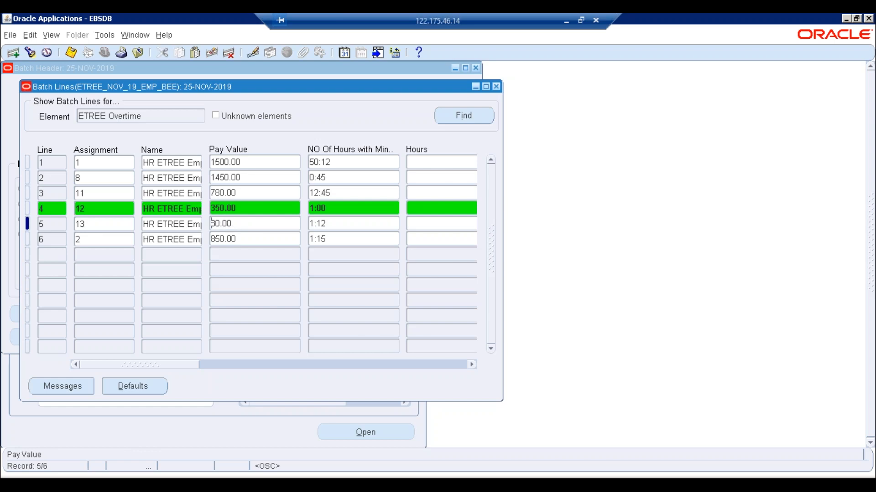
text(7)
key(ctrl+s)
- Check cell L9, then set line 6's Overtime pay value to 1050.00 and save
key(alt+Tab)
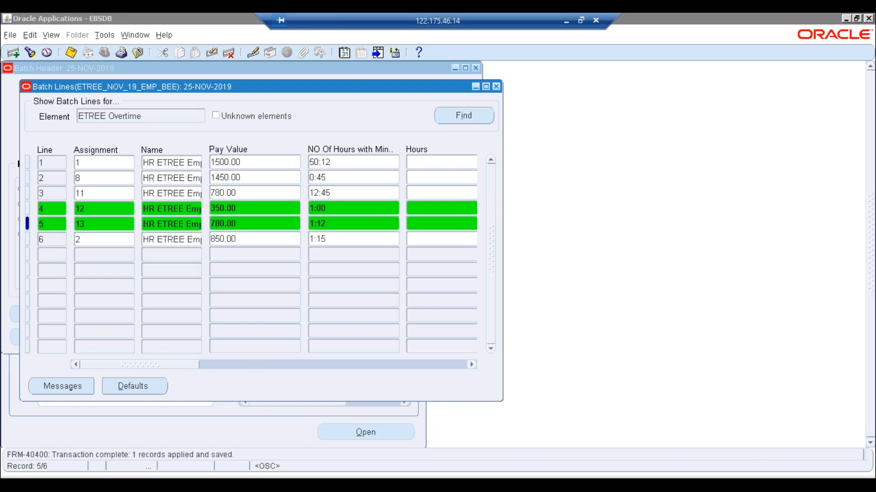
click(717, 337)
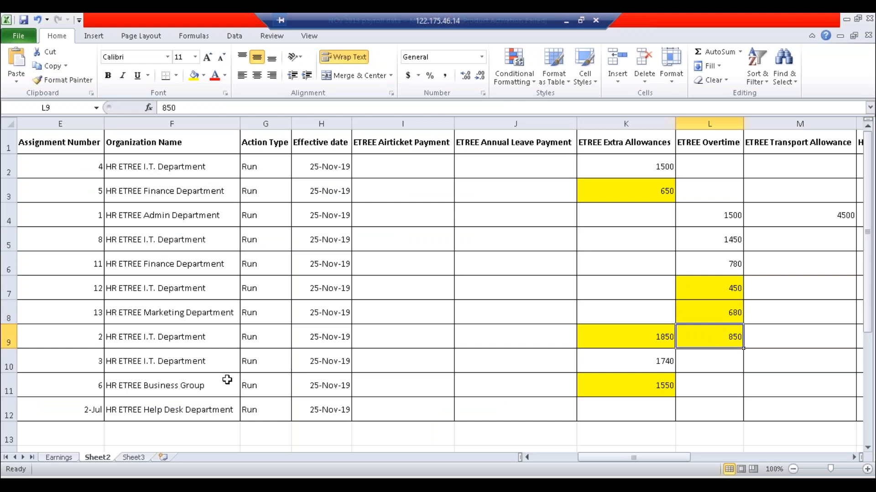
click(90, 338)
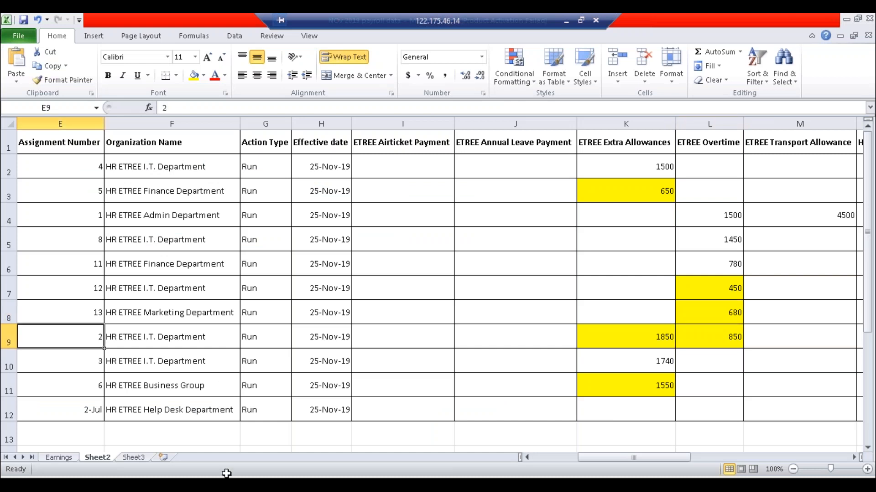
key(alt+Tab)
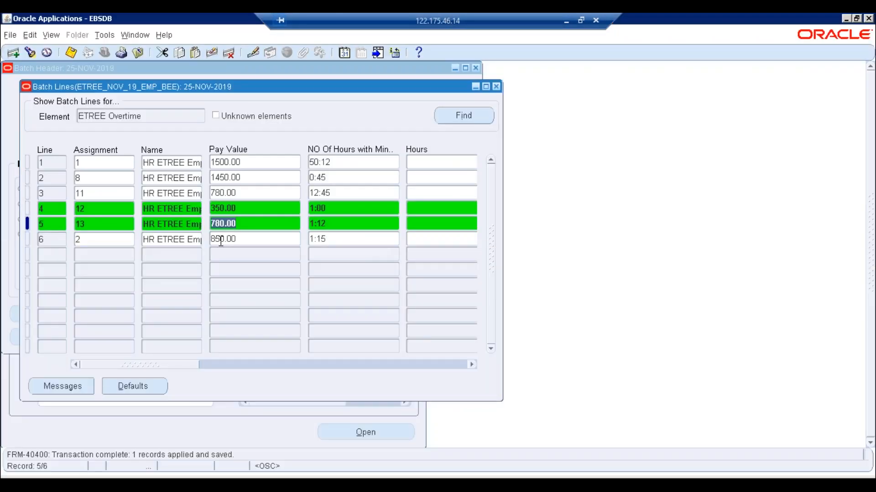
click(221, 241)
key(Delete)
text(10)
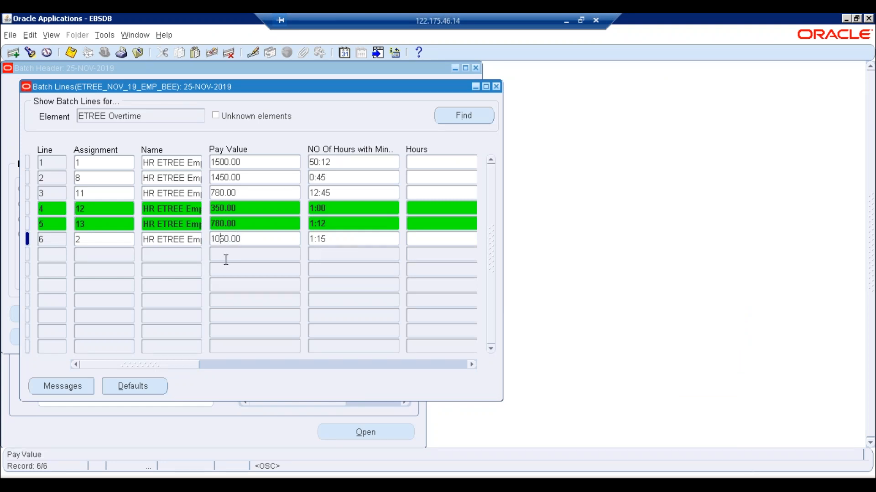
key(ctrl+s)
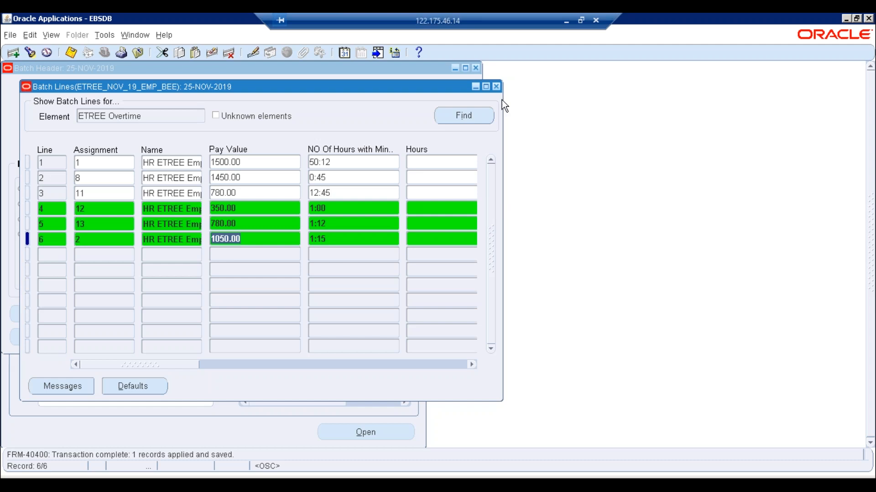
- Save the batch and submit it for processing in Validate mode
click(496, 86)
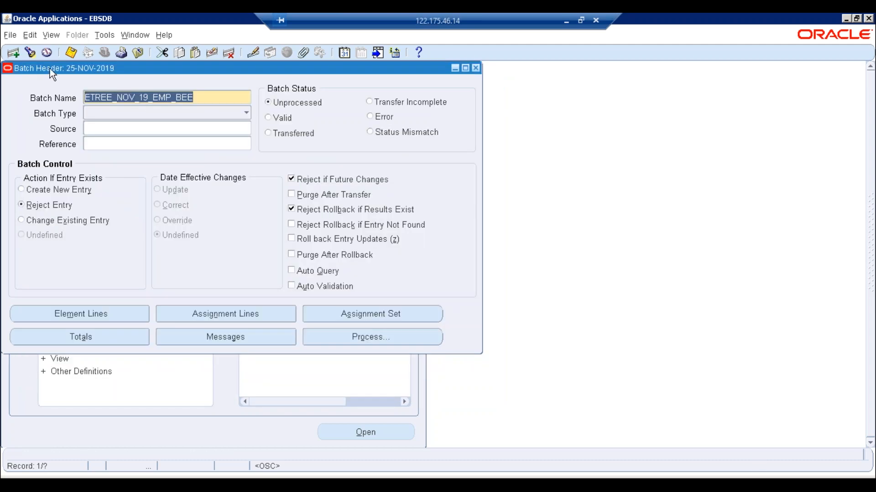
click(71, 52)
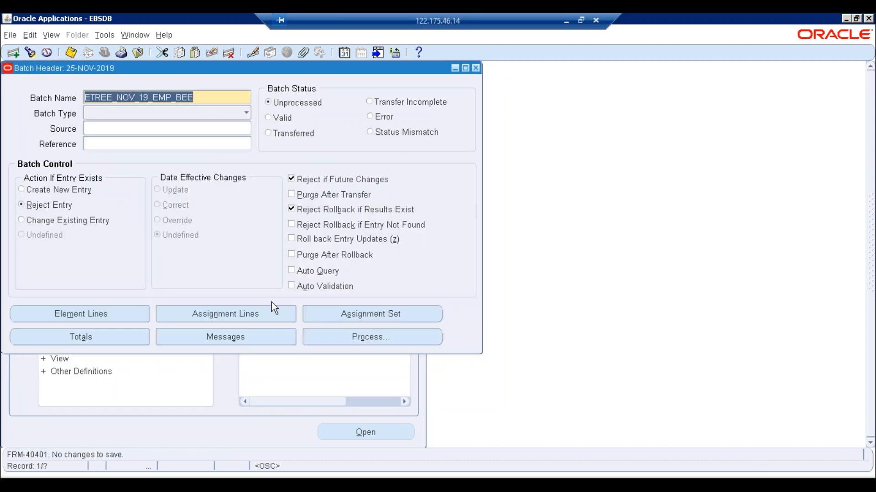
click(333, 339)
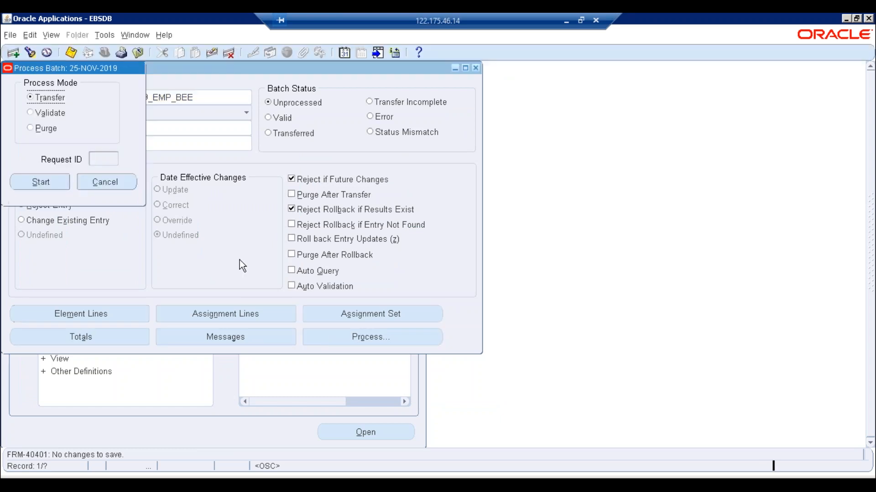
click(43, 113)
click(41, 181)
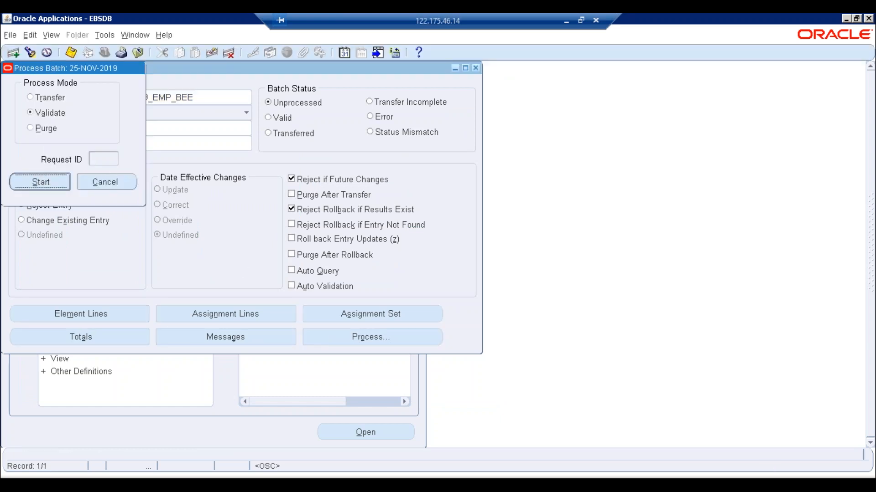
click(519, 285)
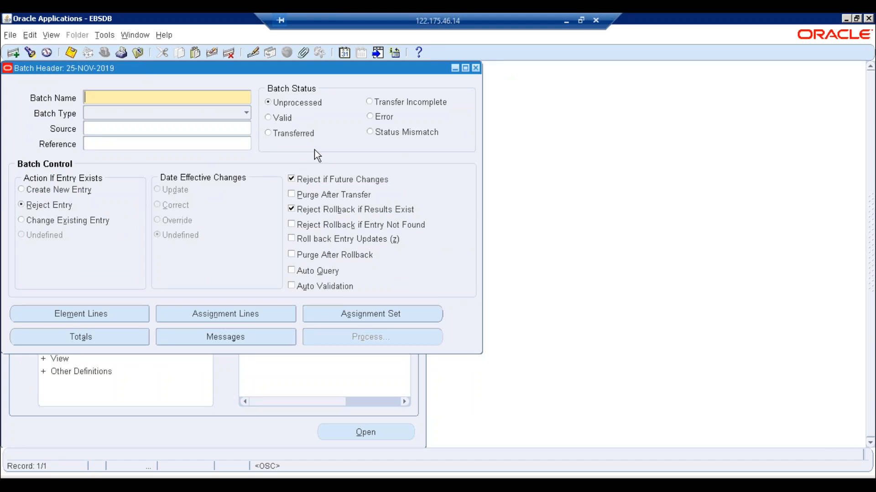
- List submitted requests to show the pending BEE Batch Process request 7746153
key(alt+Tab)
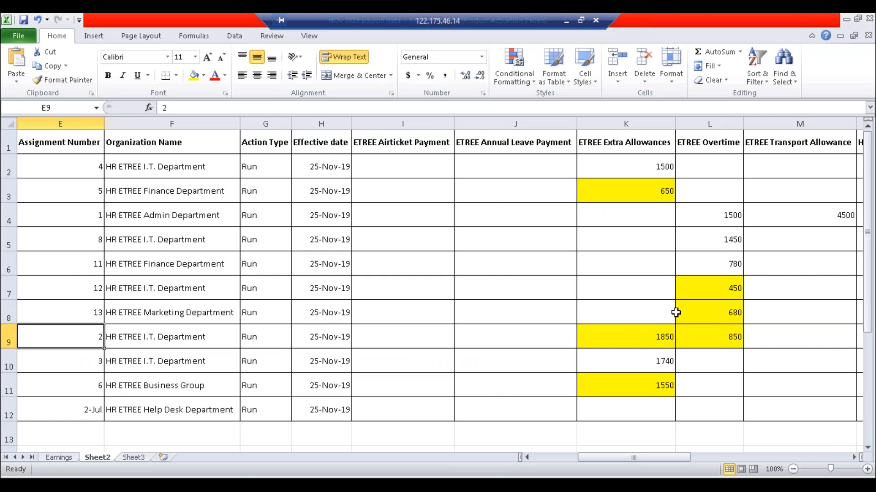
key(alt+Tab)
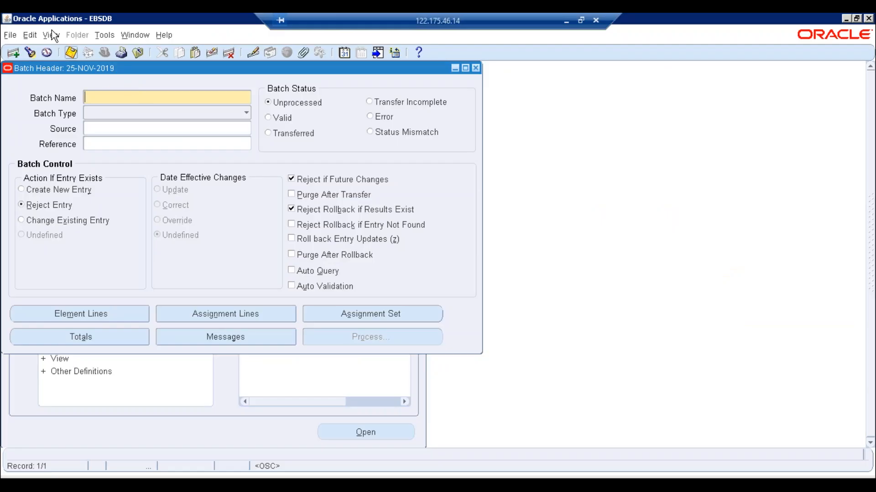
click(51, 33)
click(76, 197)
click(384, 348)
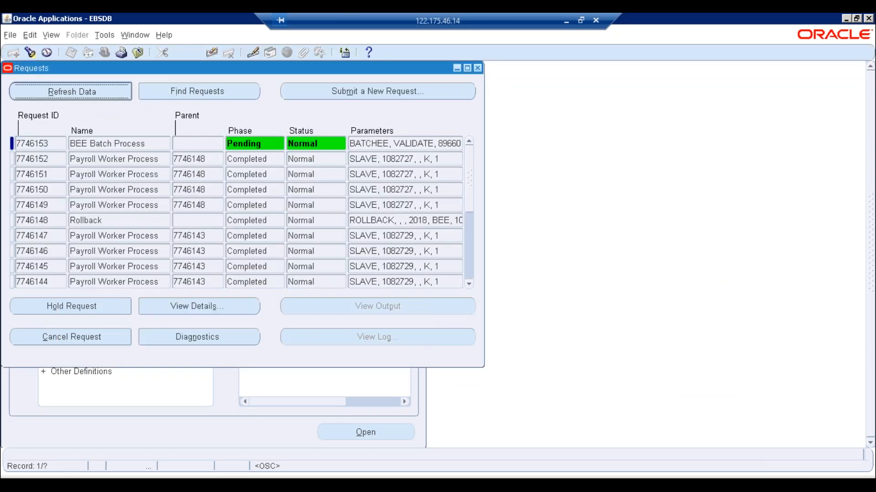
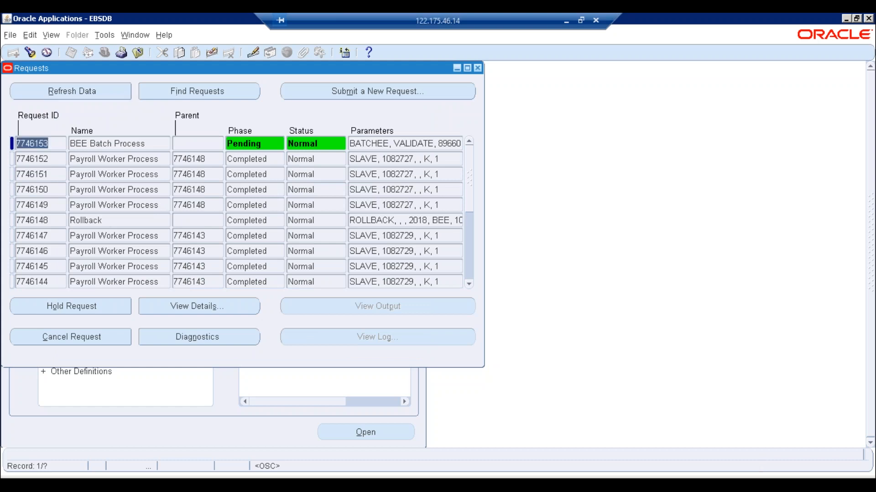
- Keep refreshing until BEE Batch Process 7746153 and its Payroll Worker Processes show Completed, Normal
click(103, 97)
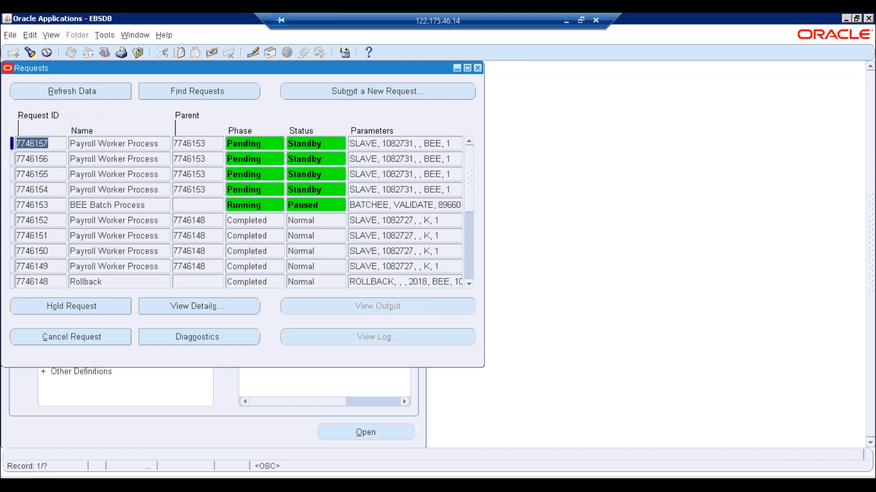
key(alt+r)
key(alt+r)
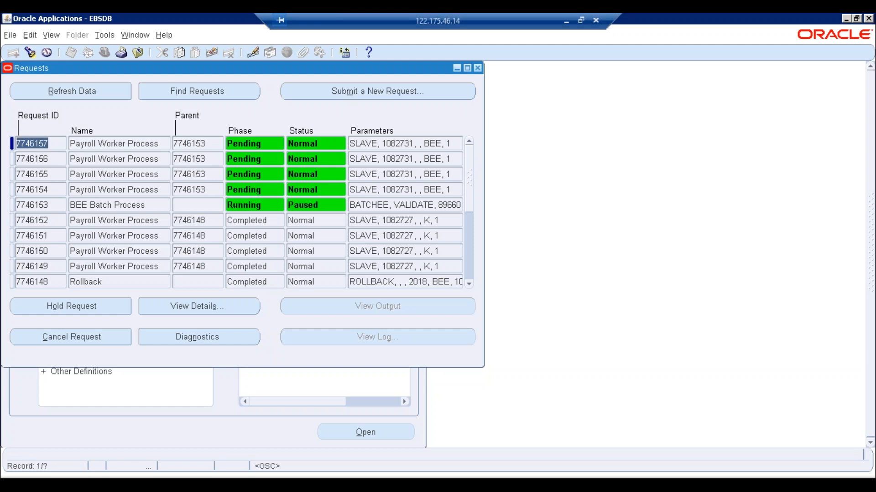
key(alt+r)
key(alt+r)
key(alt+r)
key(alt+r)
key(alt+r)
key(alt+r)
key(alt+r)
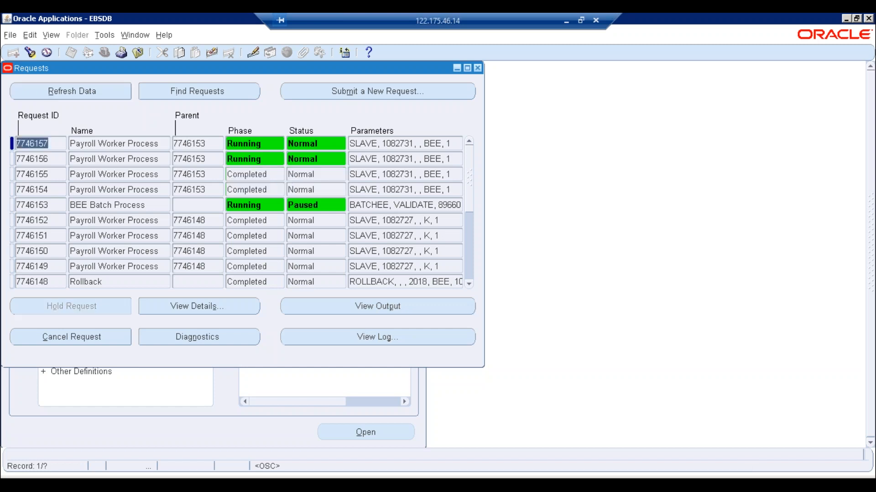
key(alt+r)
key(alt+r)
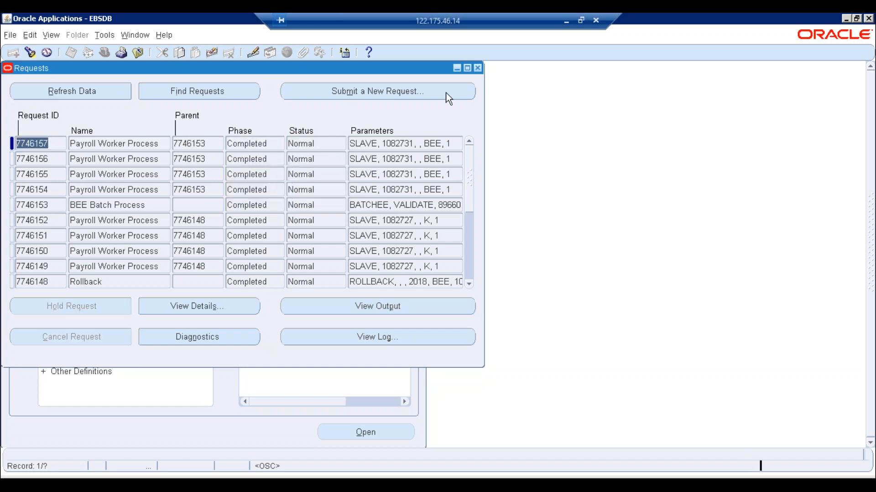
- Query batch name %NOV%19% to retrieve ETREE_NOV_19_EMP_BEE and open its ETREE Overtime element lines
click(479, 68)
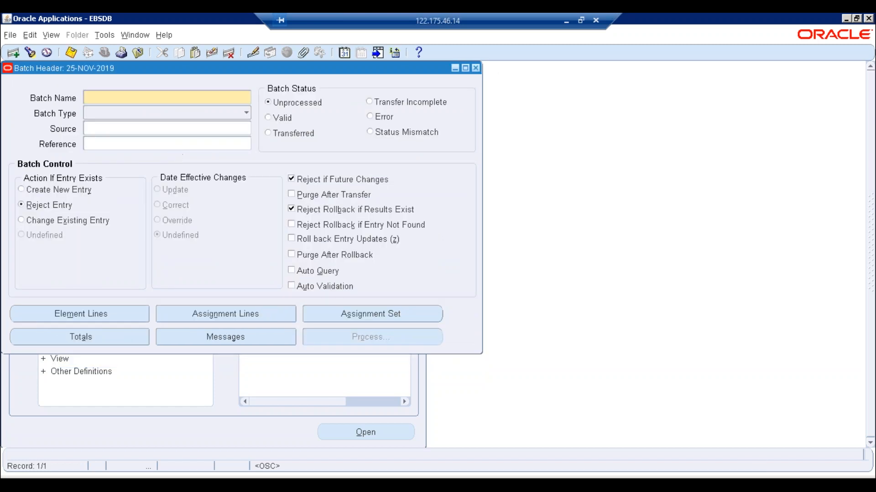
key(F11)
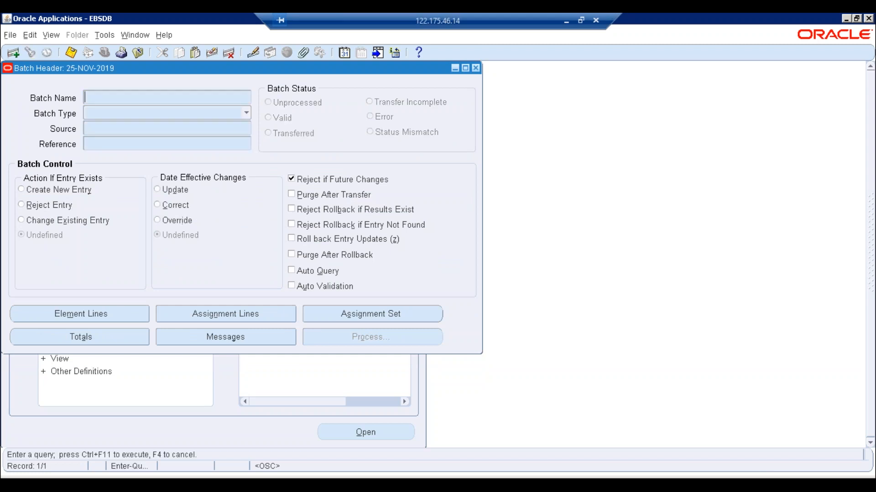
text(%NOV%19%)
key(ctrl+F11)
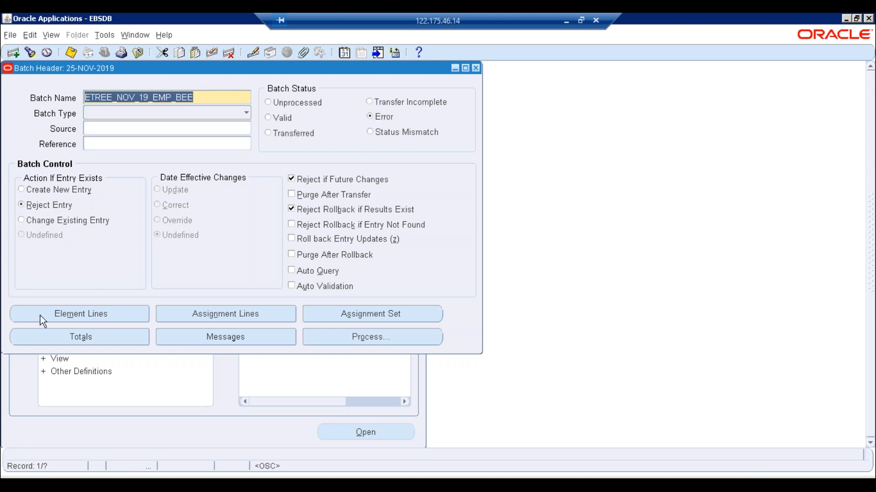
click(91, 314)
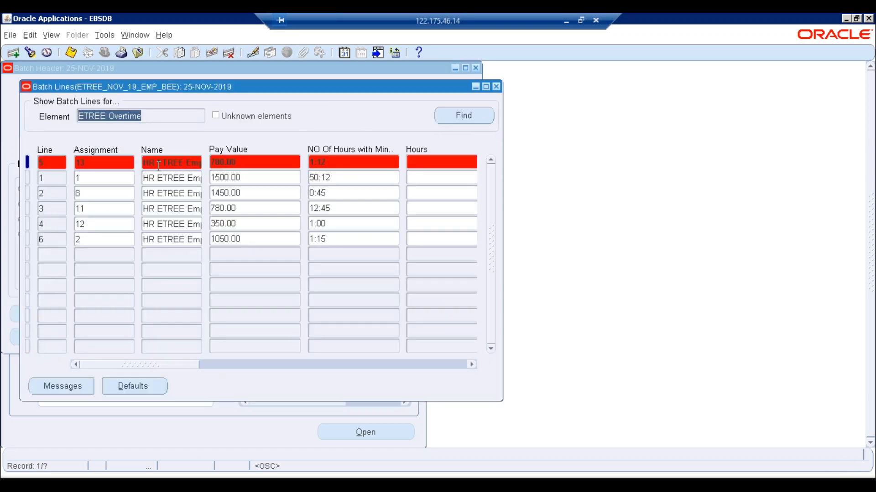
- Check line 5's 780.00 overtime pay value, then view the ETREE Extra Allowances lines
click(104, 159)
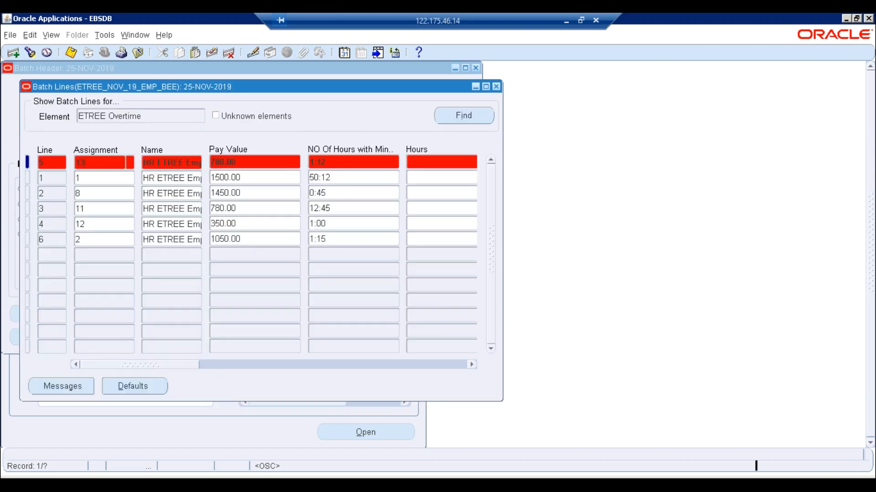
click(247, 160)
click(152, 120)
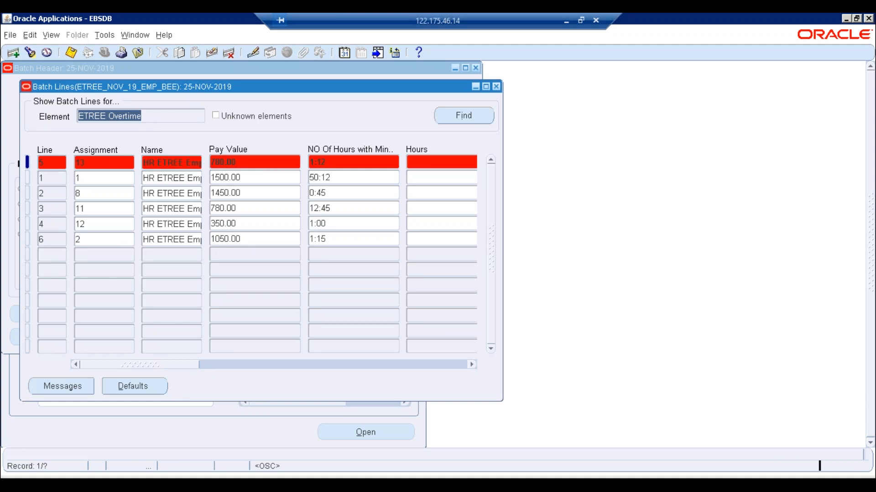
key(Down)
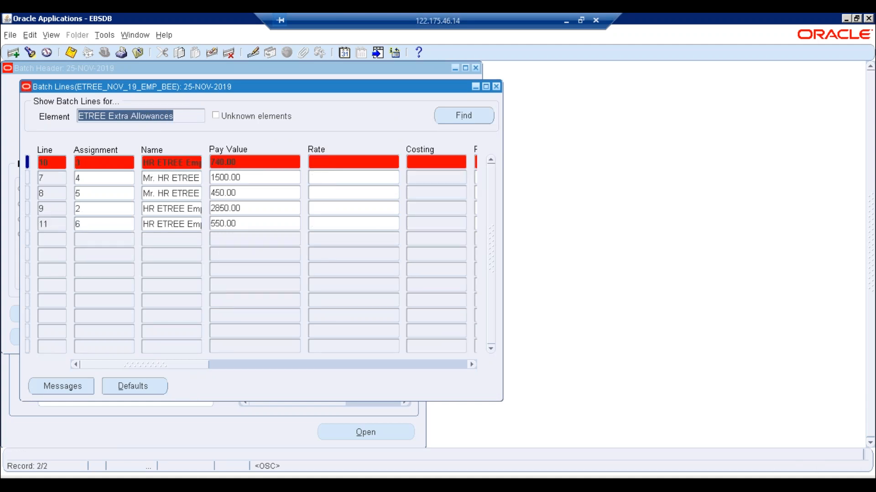
click(107, 167)
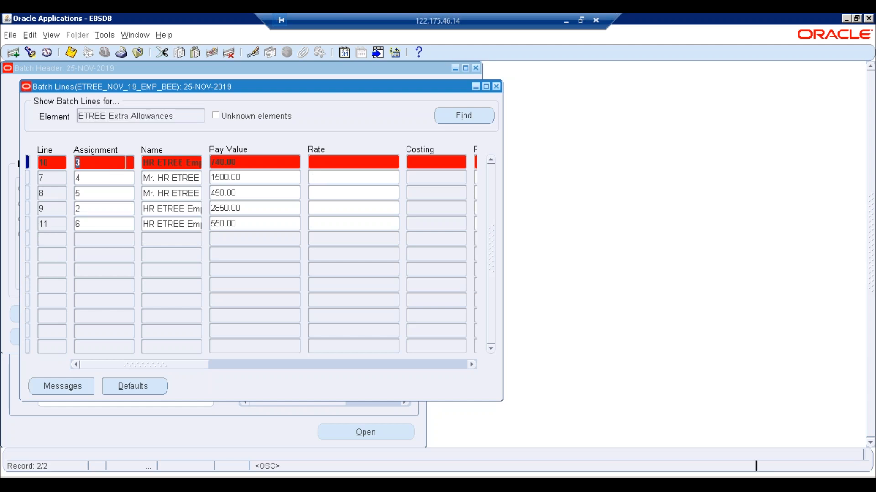
click(156, 120)
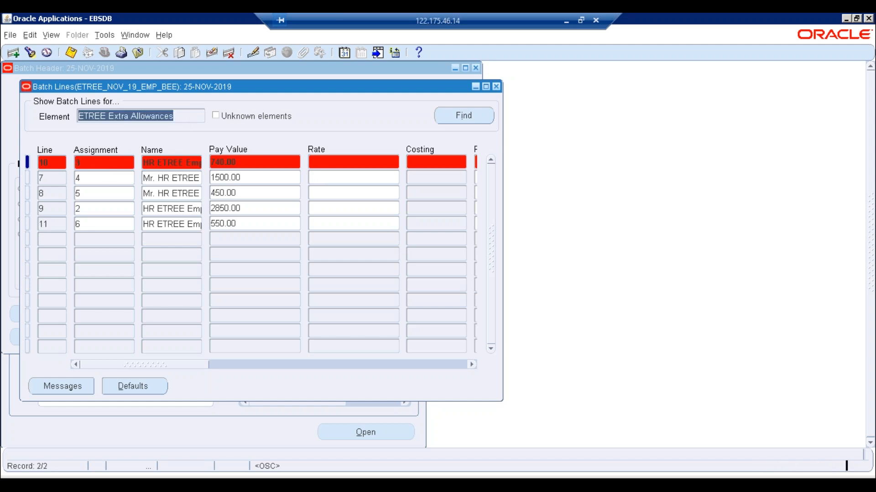
- Return to ETREE Overtime and check assignment 13's 780.00 pay value before moving to Excel
key(Up)
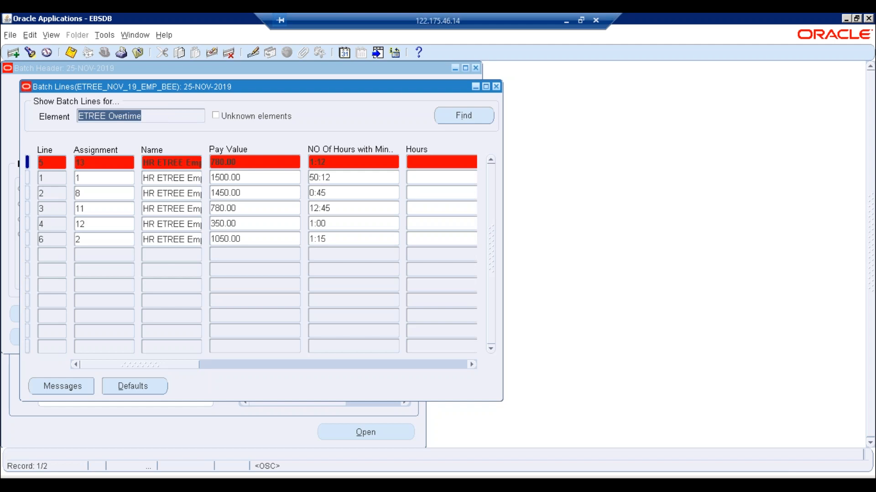
click(100, 165)
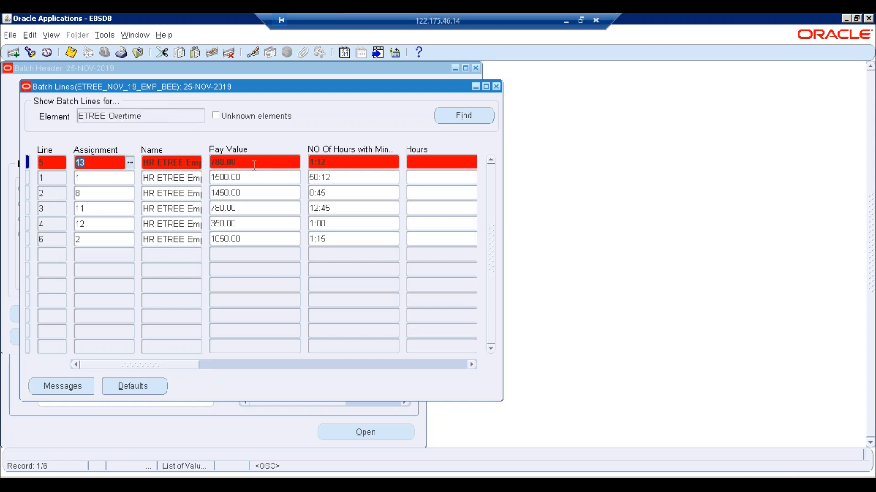
click(254, 165)
key(alt+Tab)
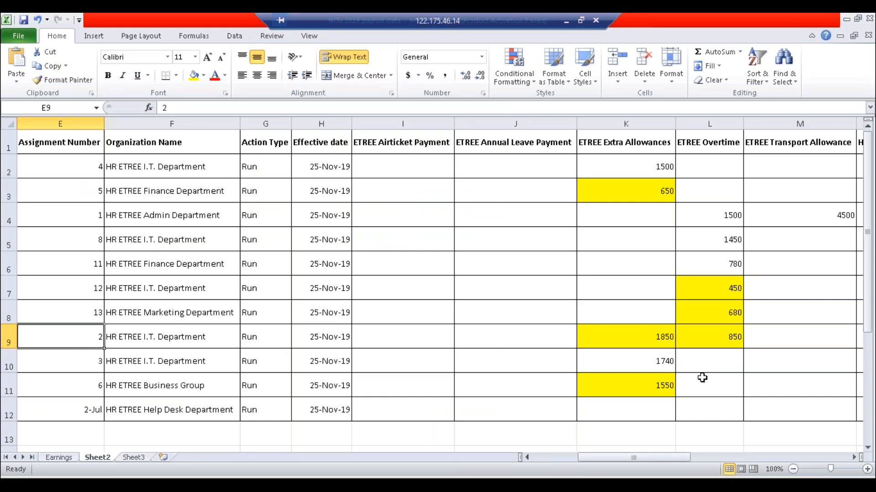
- Compare Excel's 1740 extra allowance and assignment 13's 680 overtime against the Oracle batch lines
click(667, 371)
click(692, 368)
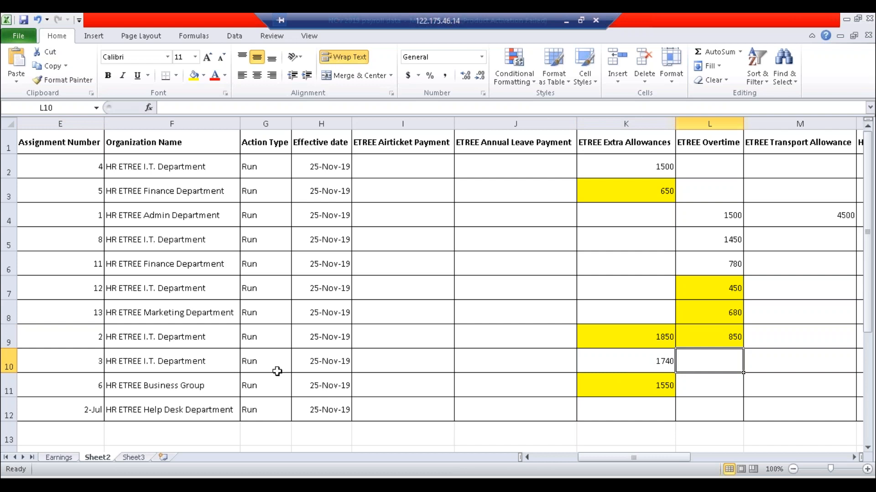
click(631, 365)
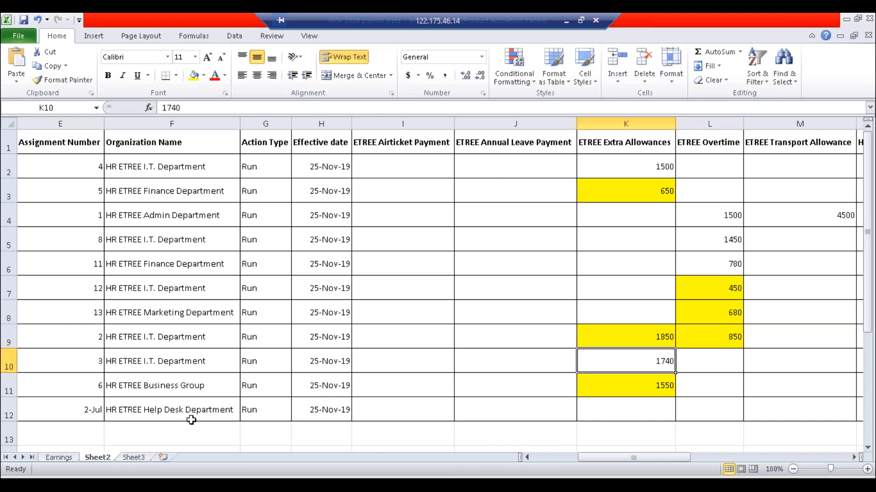
click(177, 462)
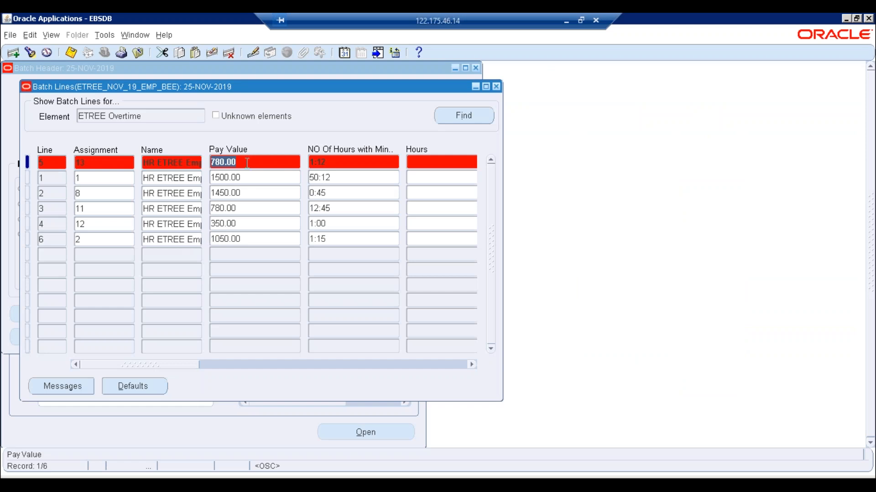
click(262, 484)
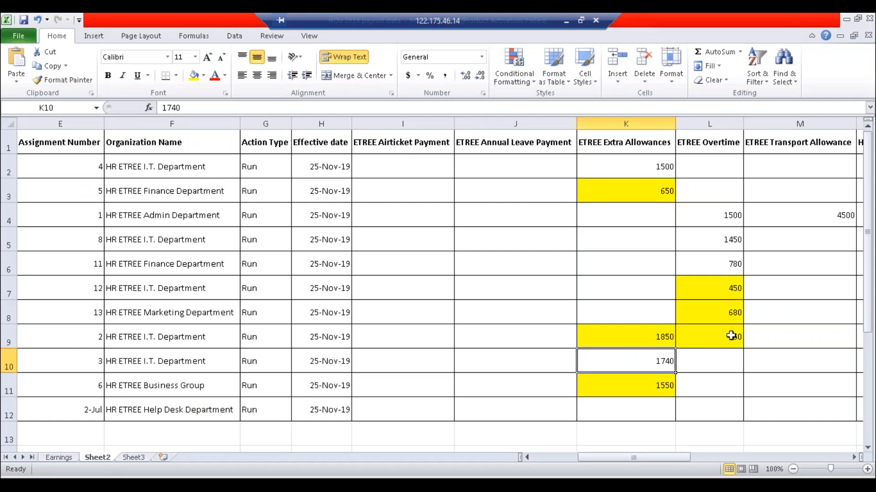
click(728, 314)
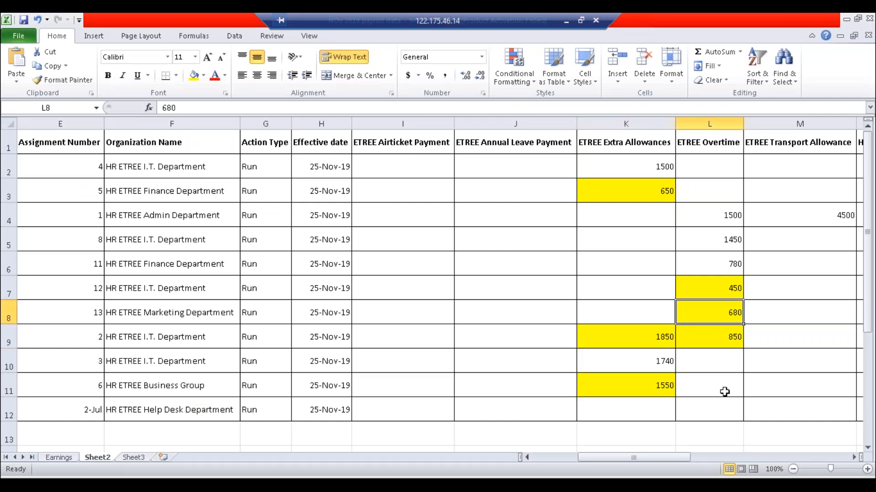
key(alt+Tab)
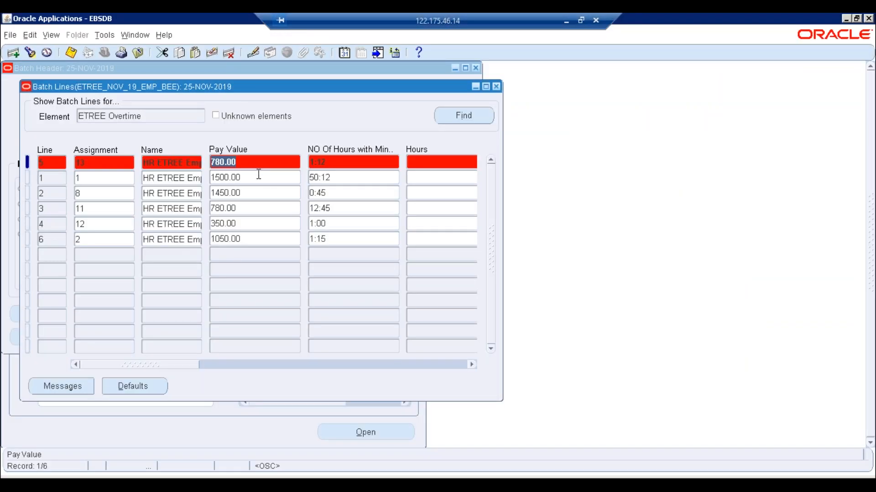
- Show the ETREE Extra Allowances lines, recheck the 1740 in K10, and close the batch lines
click(180, 117)
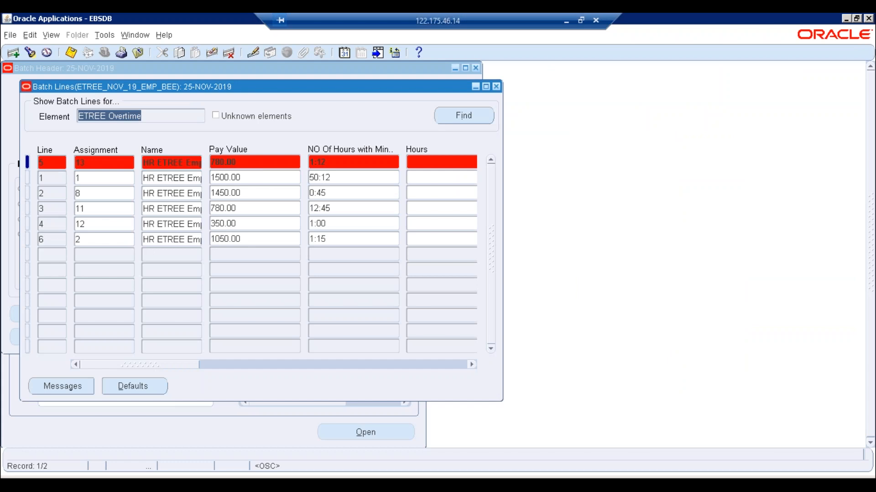
key(Down)
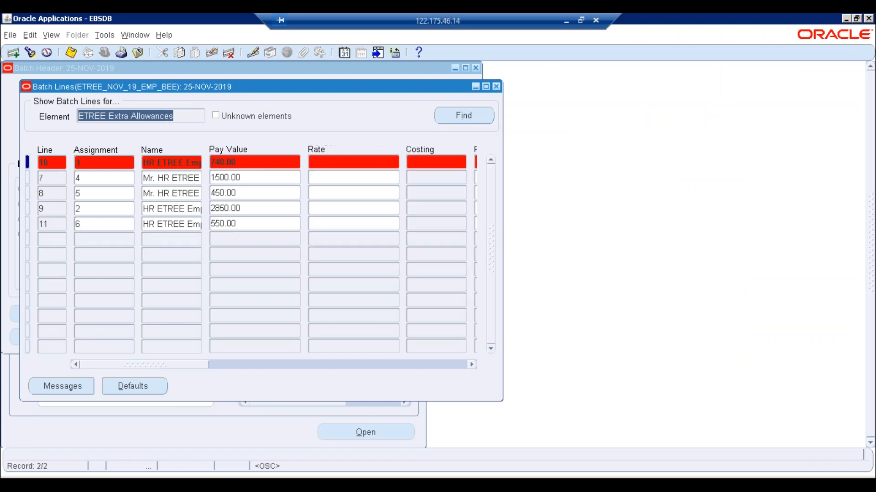
click(218, 474)
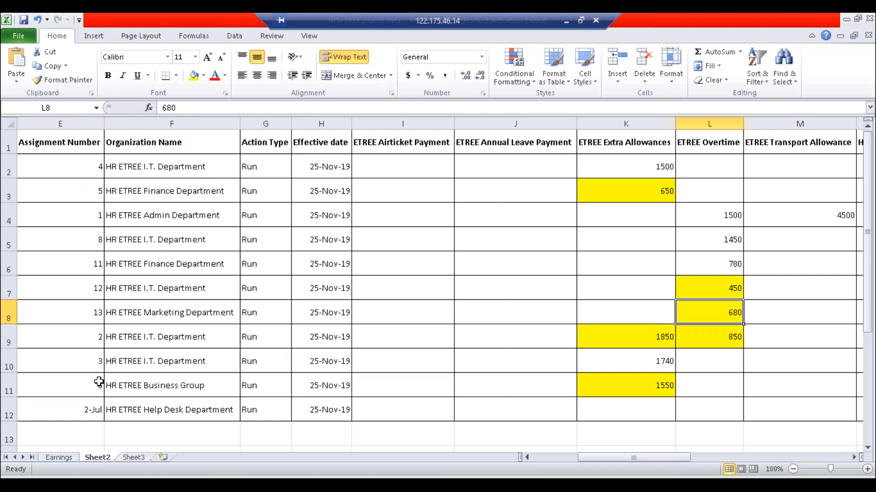
click(95, 364)
click(607, 364)
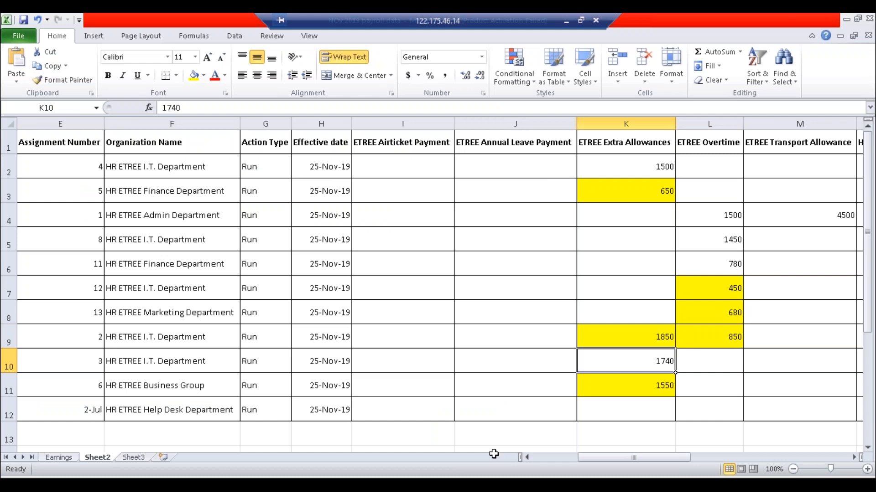
key(alt+Tab)
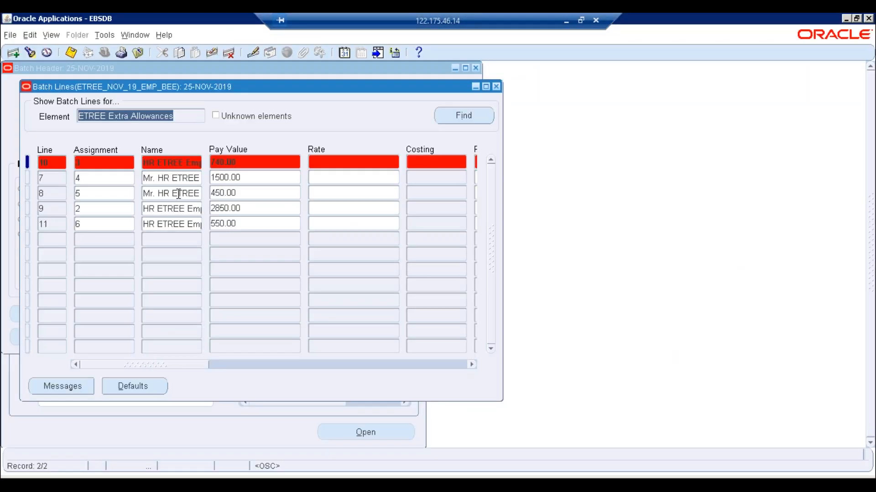
click(496, 87)
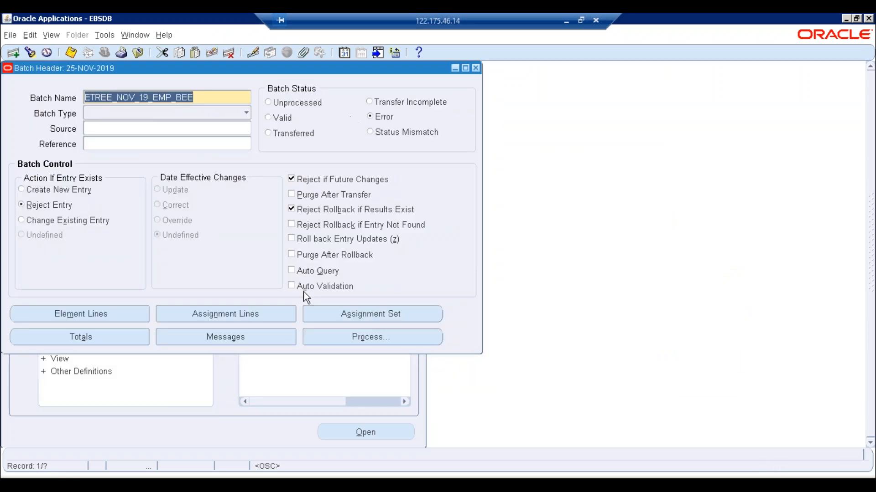
- Reopen the batch lines and colour assignment 13's 680 overtime amount red in Excel
click(108, 318)
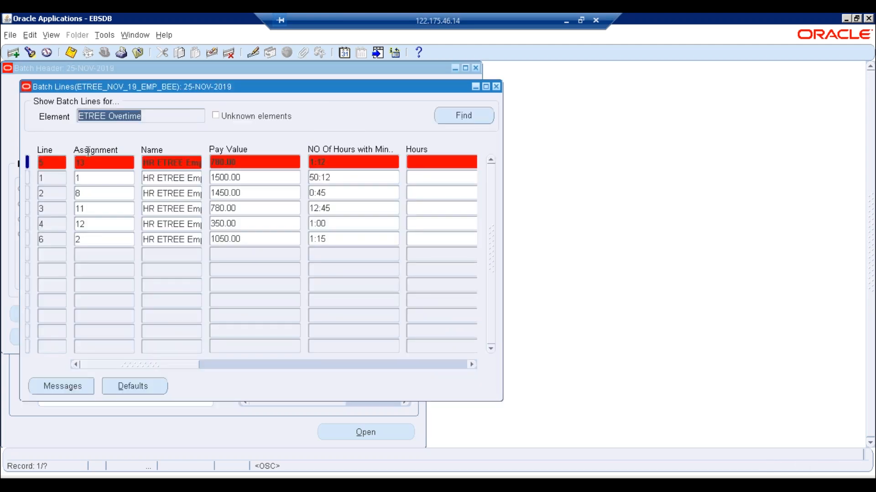
click(81, 163)
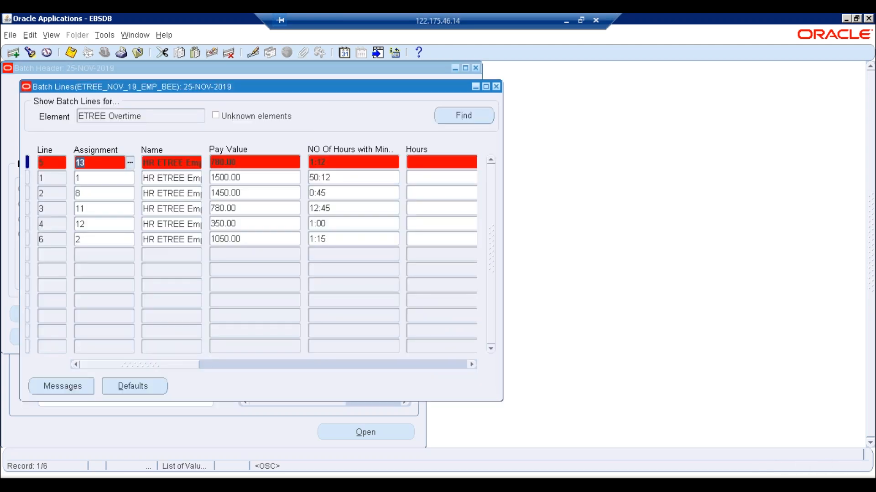
key(alt+Tab)
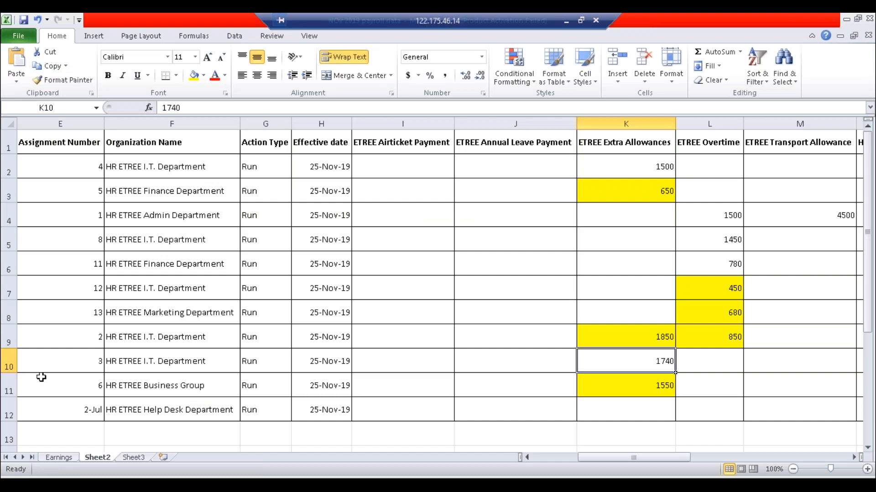
click(735, 319)
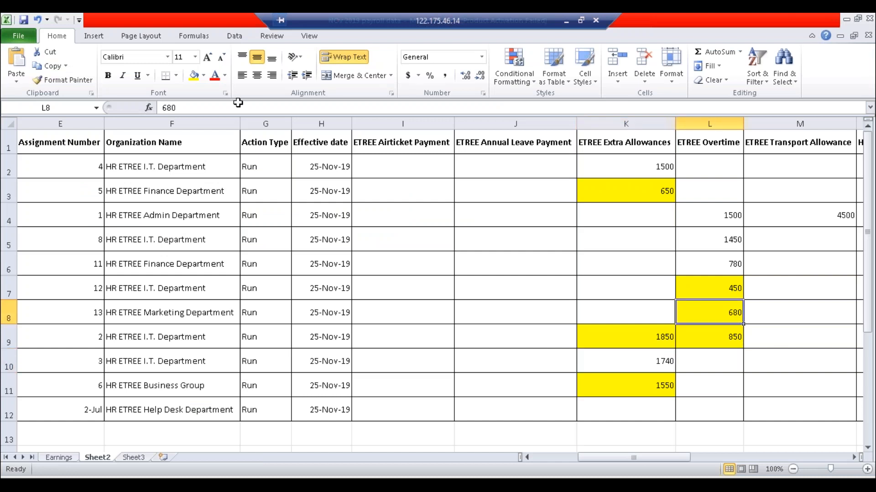
click(215, 75)
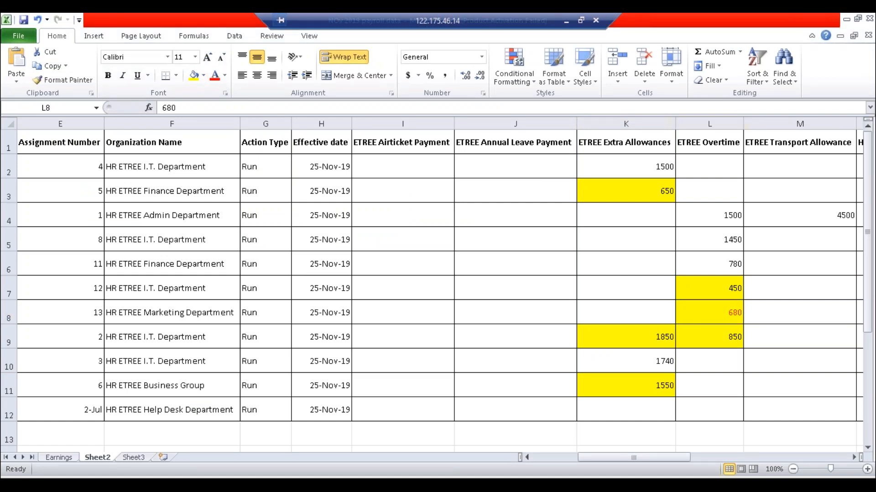
key(alt+Tab)
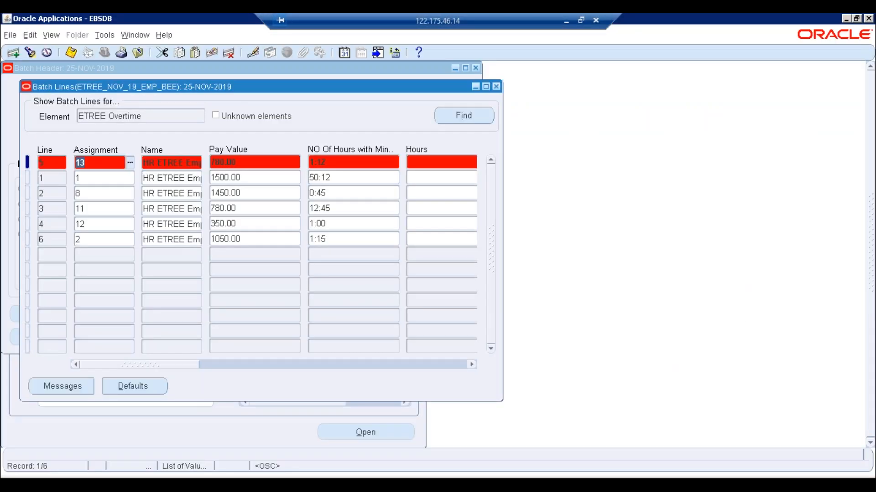
- Show the ETREE Extra Allowances lines and colour assignment 3's 1740 allowance red in Excel
click(165, 119)
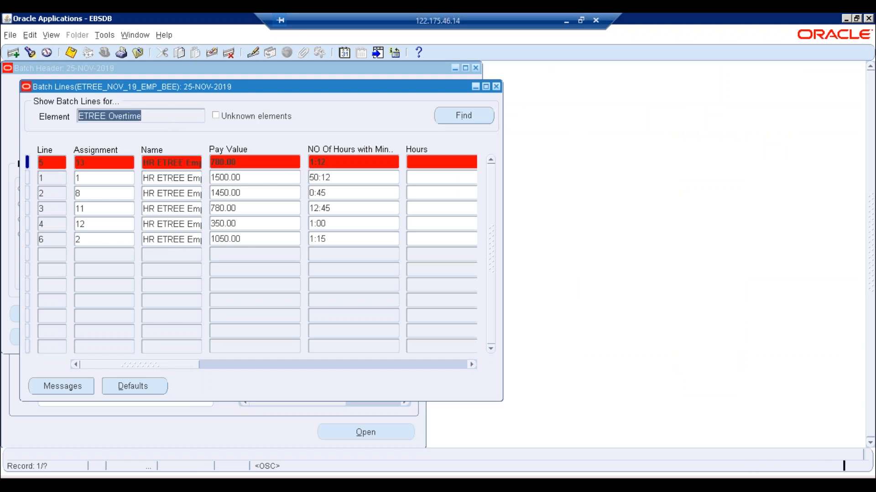
key(Down)
click(96, 167)
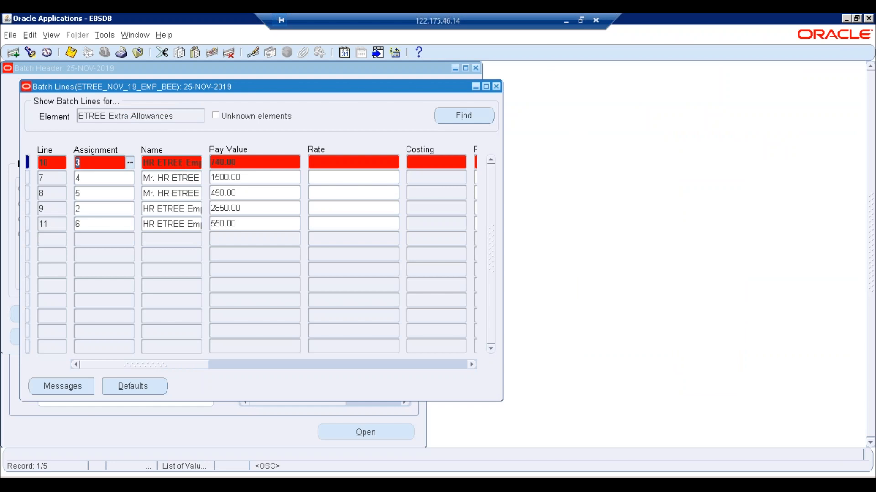
key(alt+Tab)
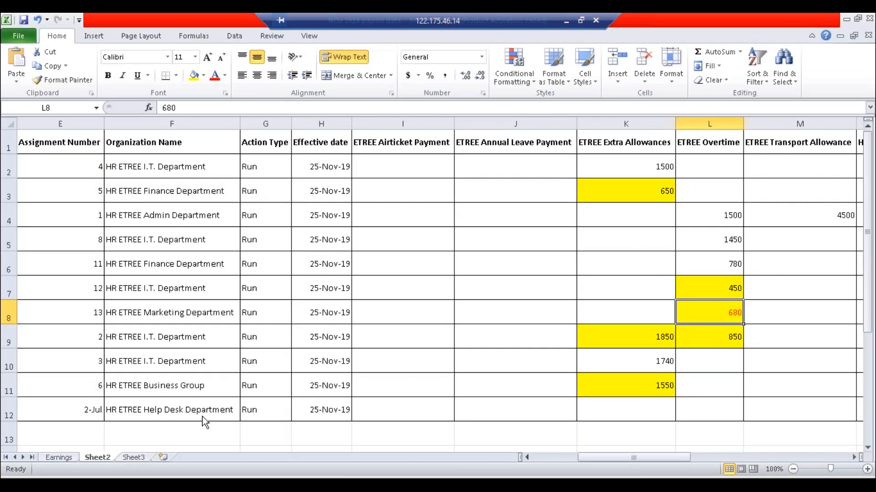
click(639, 363)
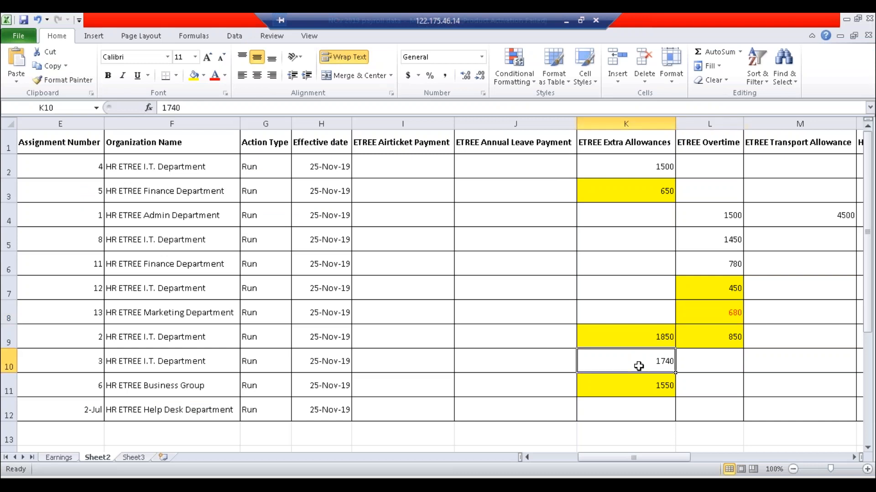
click(215, 76)
- Confirm line 10's 740.00 pay value, then close the batch lines and batch header
click(230, 474)
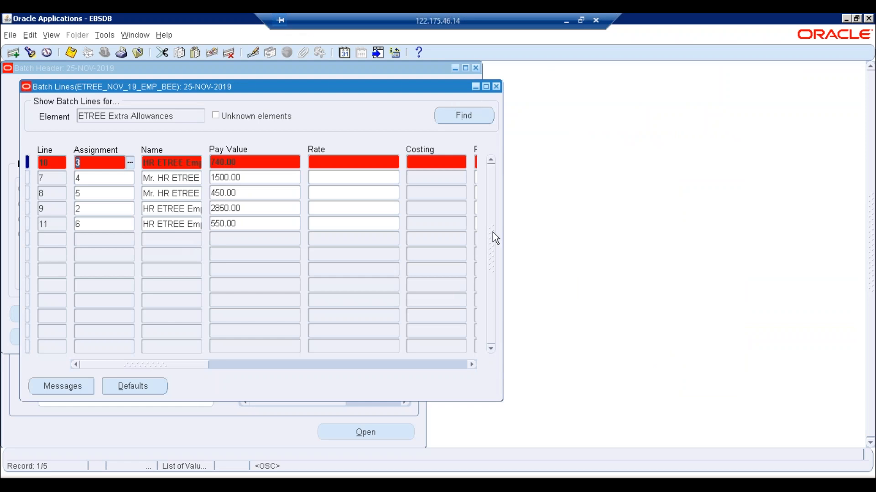
click(252, 476)
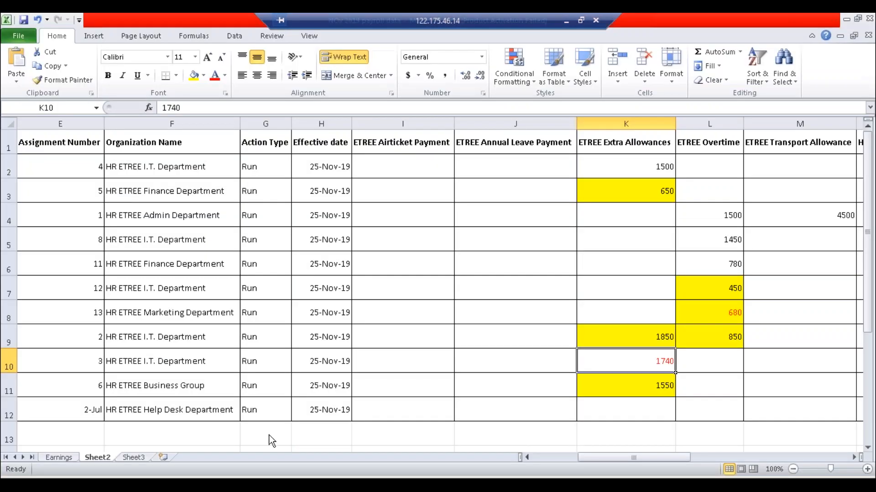
click(235, 474)
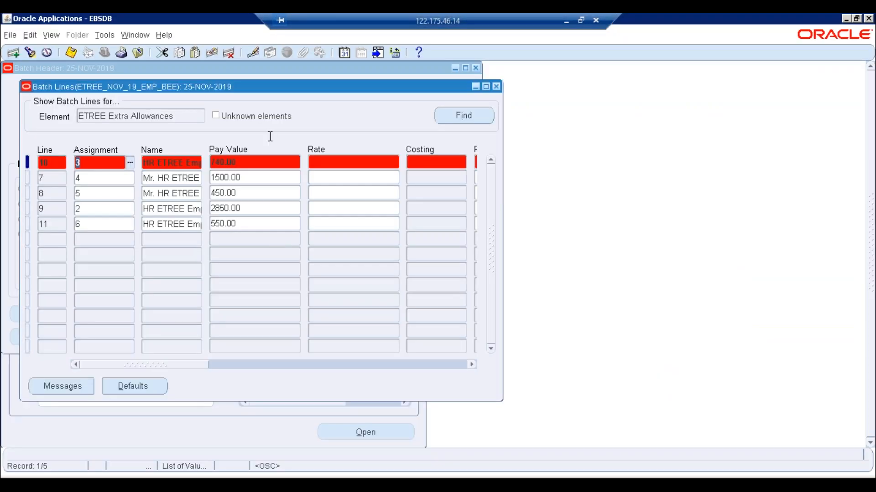
click(255, 162)
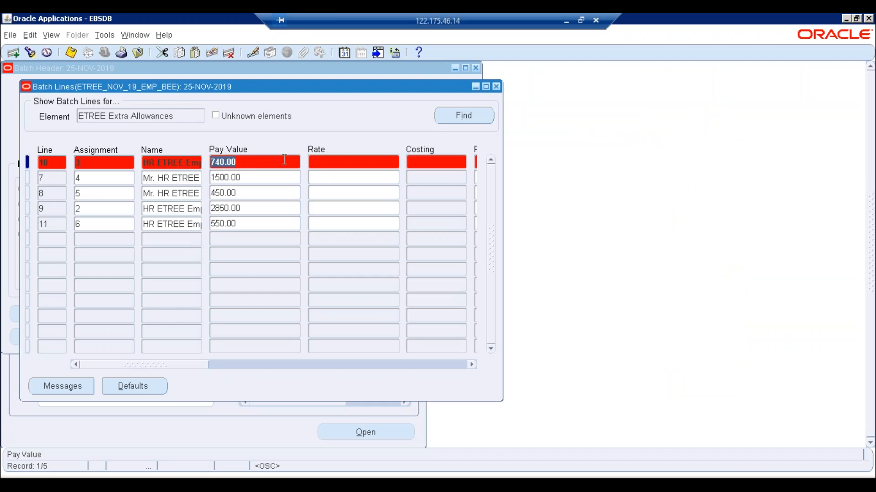
click(496, 86)
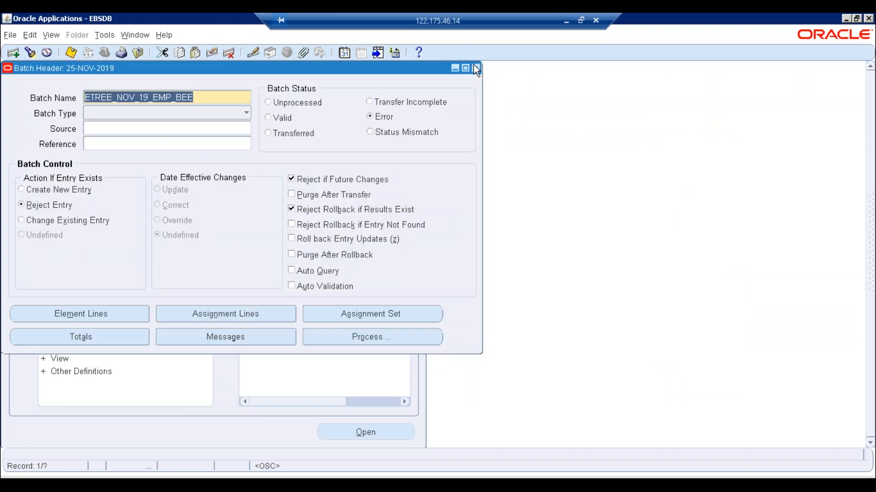
click(477, 68)
- Find employee 13 in the Combined Person & Assignment Form and view the overtime entry values
double_click(279, 154)
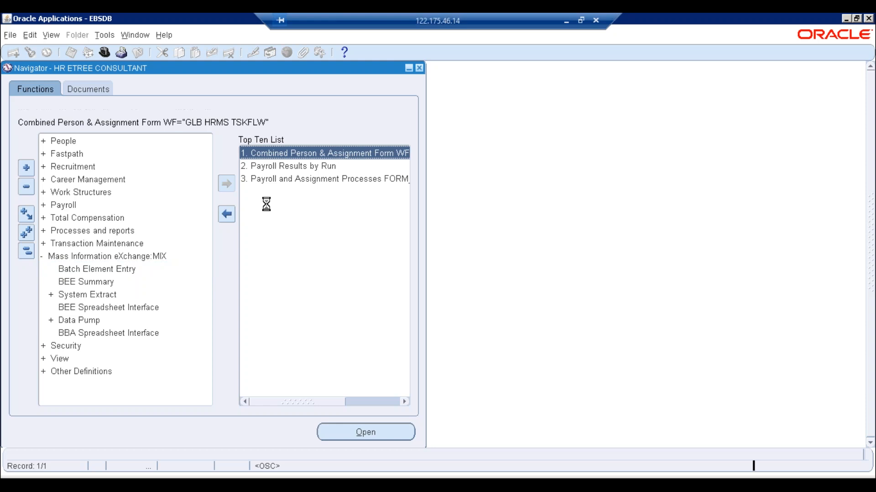
click(533, 278)
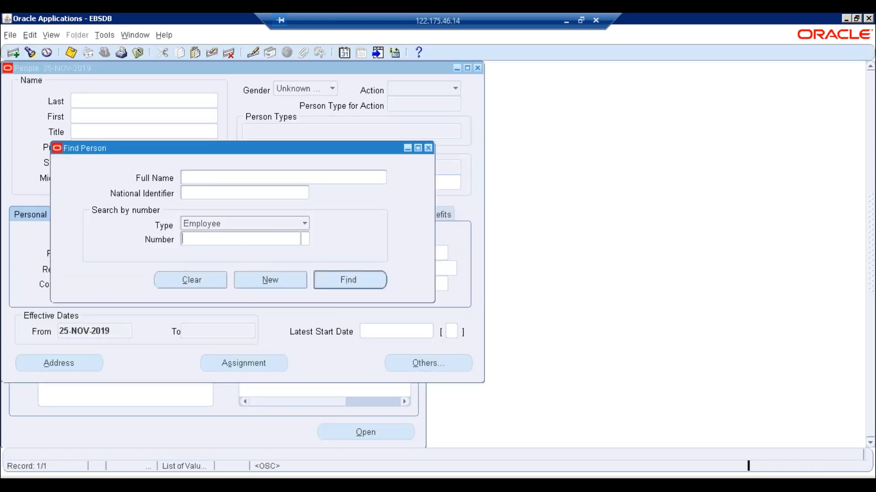
text(13)
key(Tab)
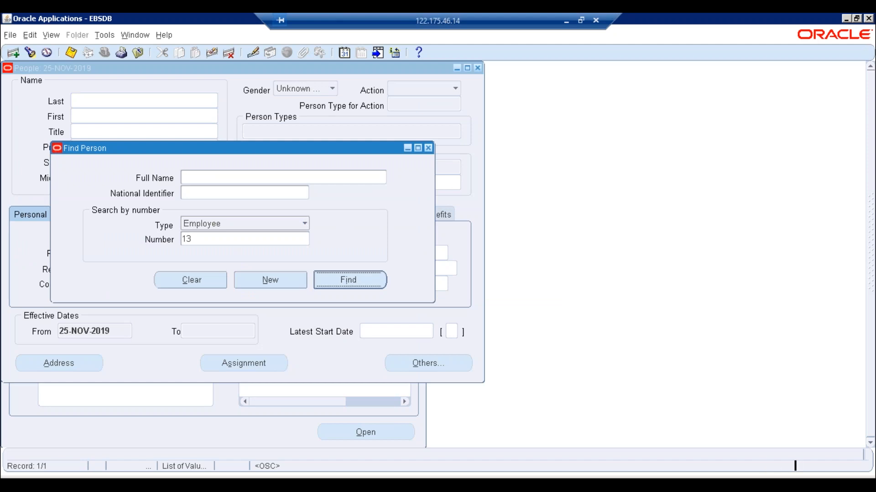
key(Return)
click(262, 363)
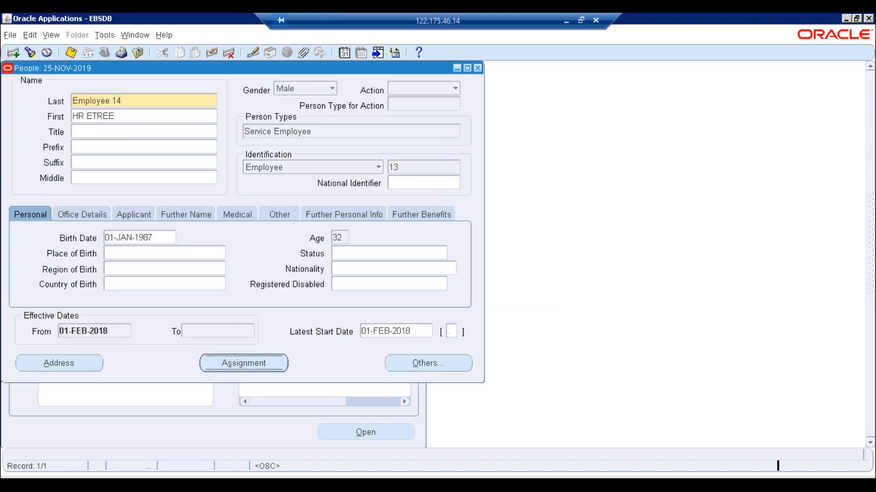
click(183, 383)
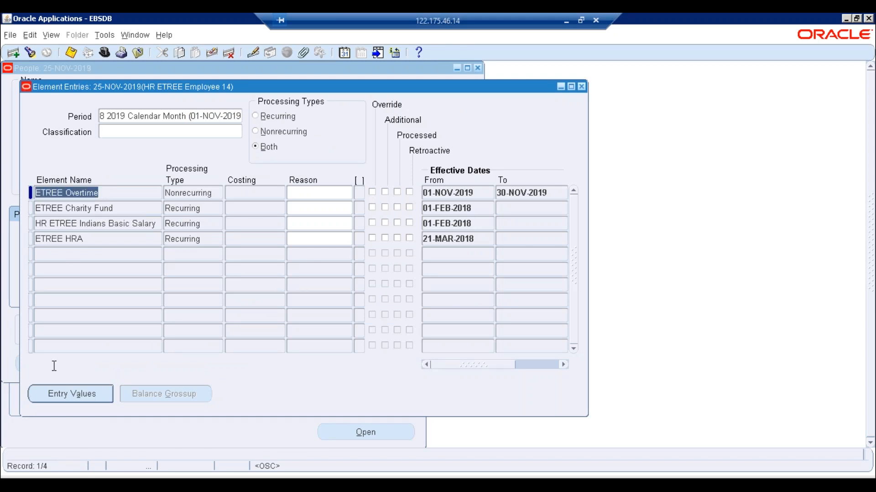
click(62, 393)
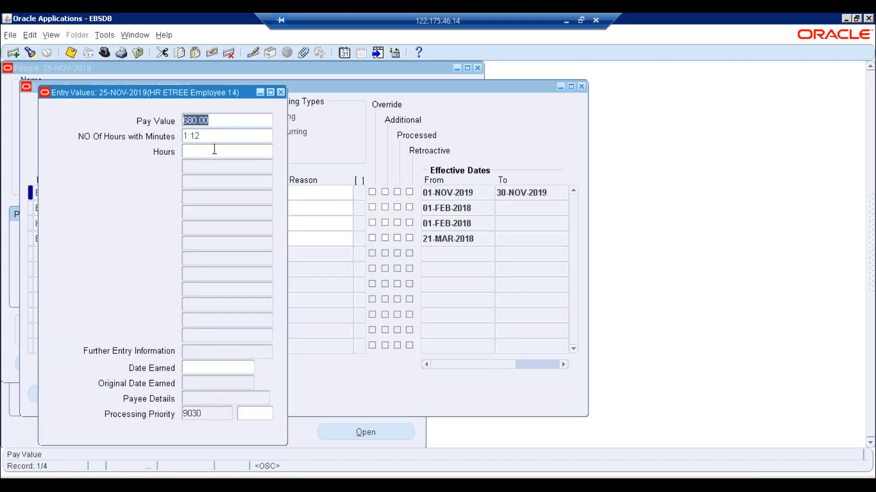
- Compare against the 680 overtime in Excel cell L8, then close entry values, entries and assignment
key(alt+Tab)
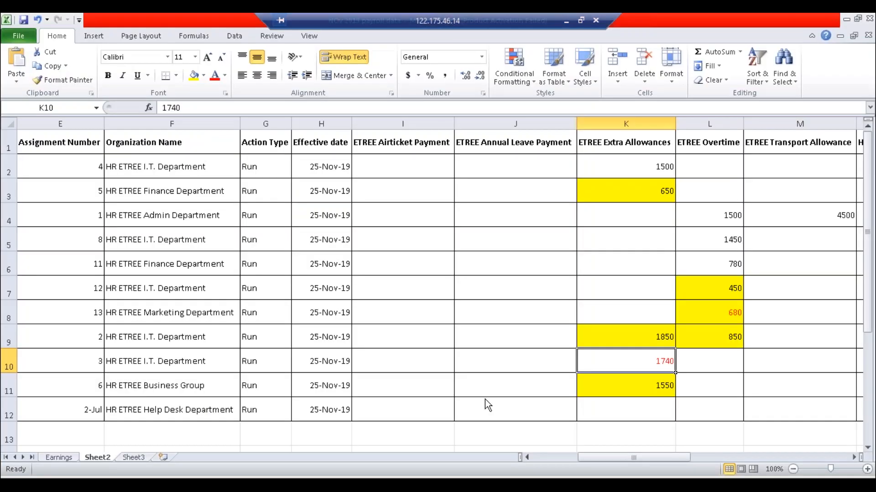
click(701, 312)
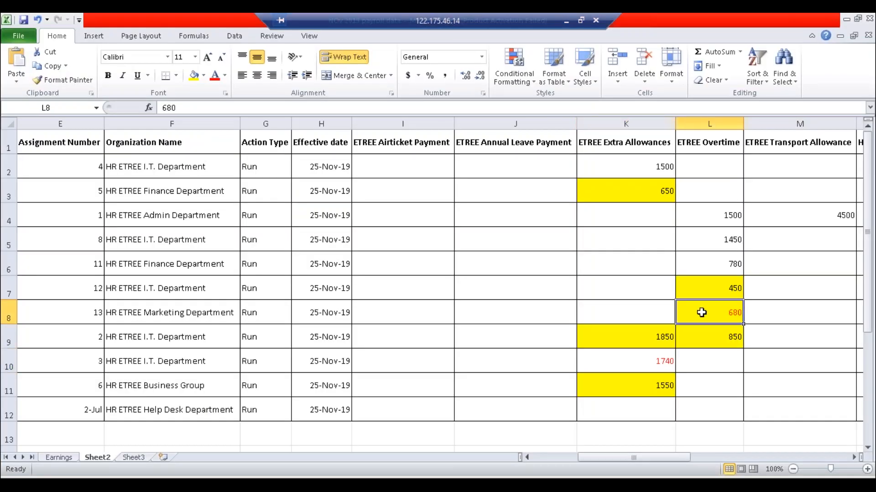
click(209, 485)
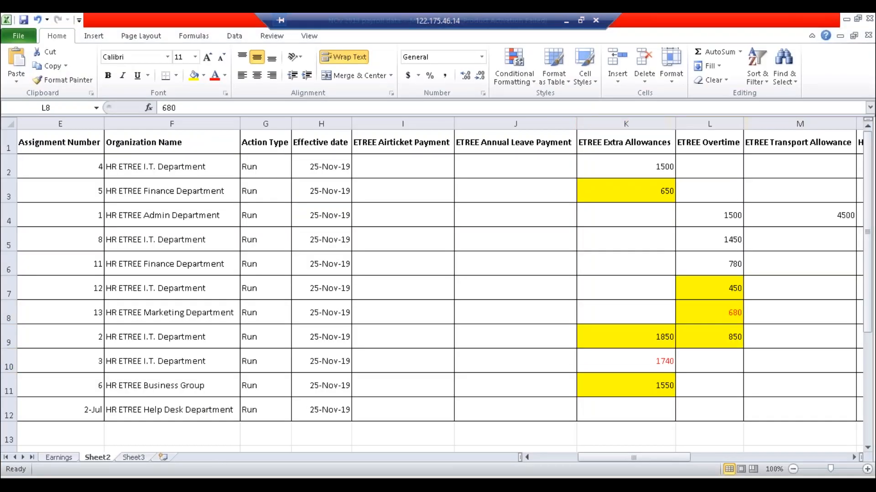
click(281, 90)
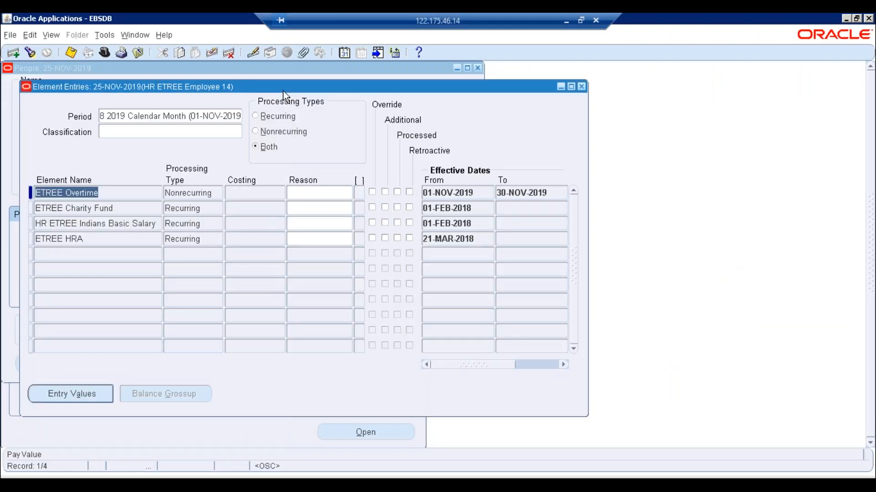
click(581, 88)
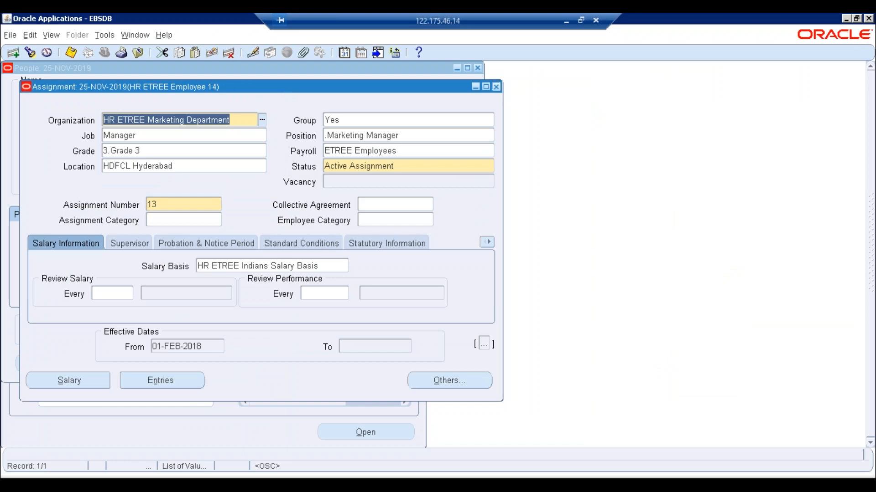
click(496, 87)
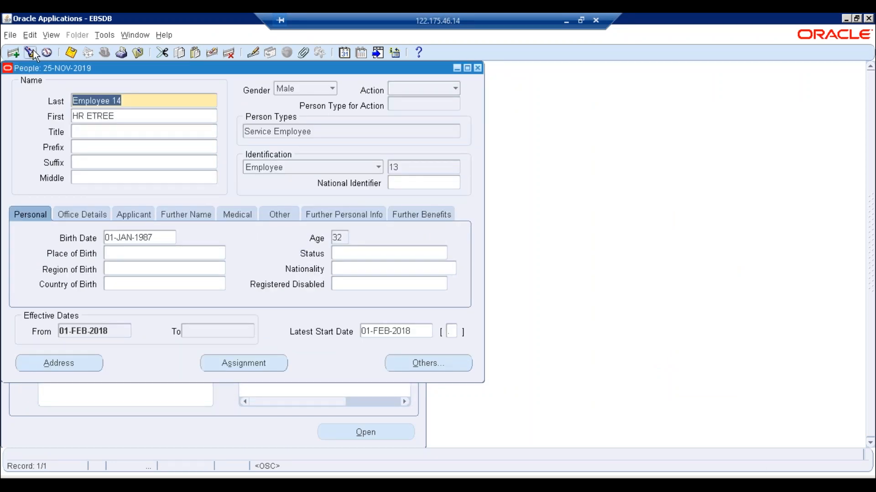
- Search employee 13 again and recheck the overtime entry's pay value, then close the entries
click(30, 52)
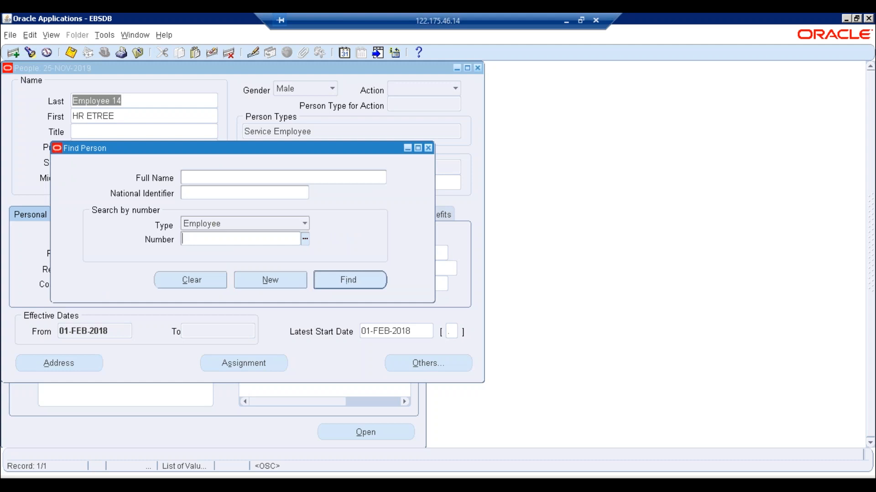
key(Return)
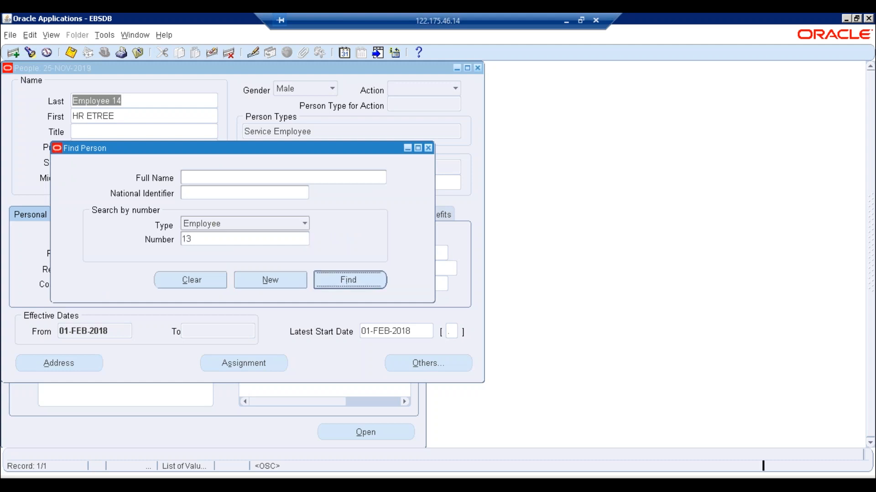
click(240, 366)
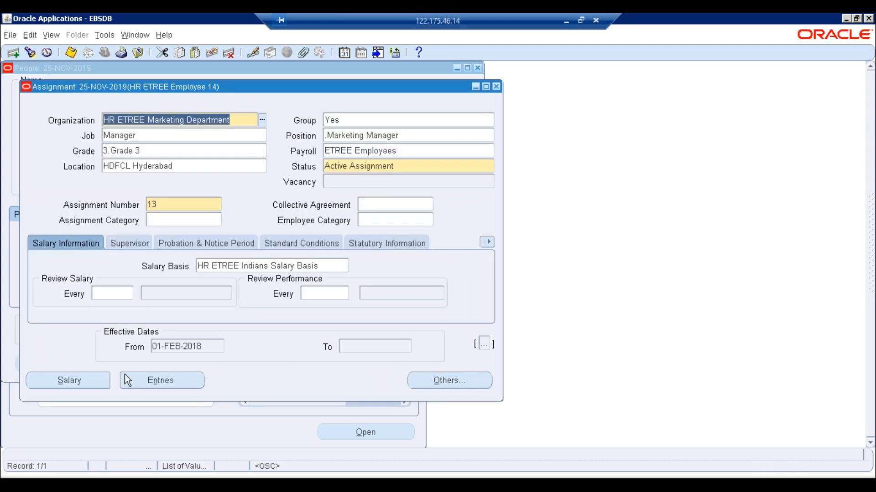
click(124, 375)
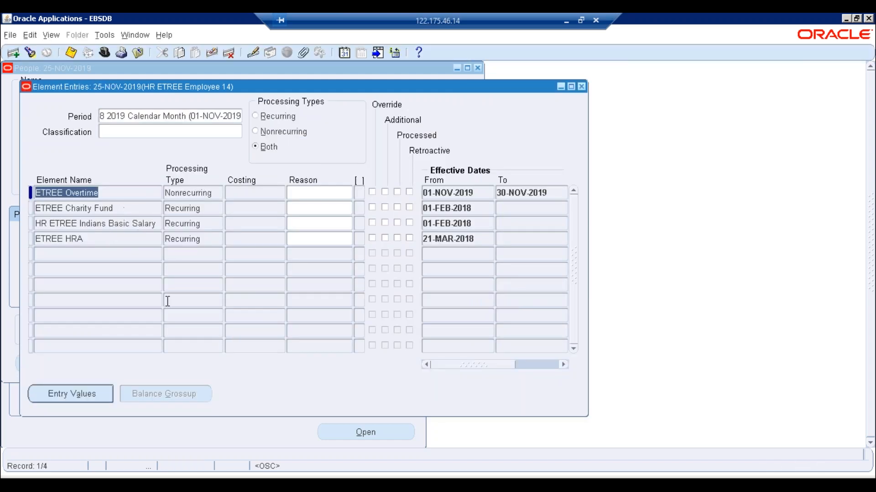
click(99, 390)
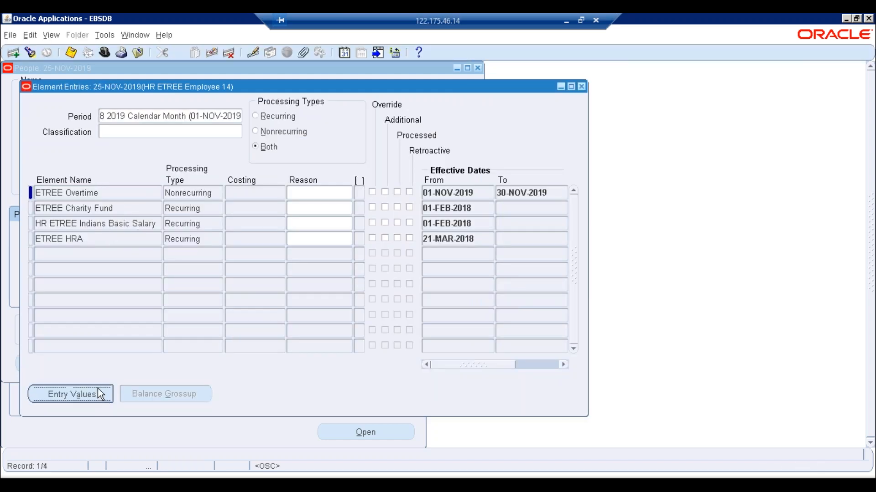
click(280, 92)
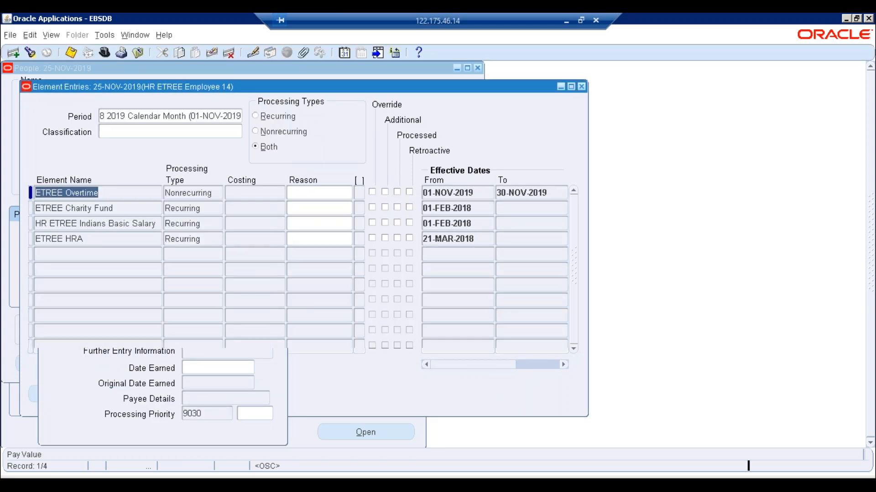
click(581, 87)
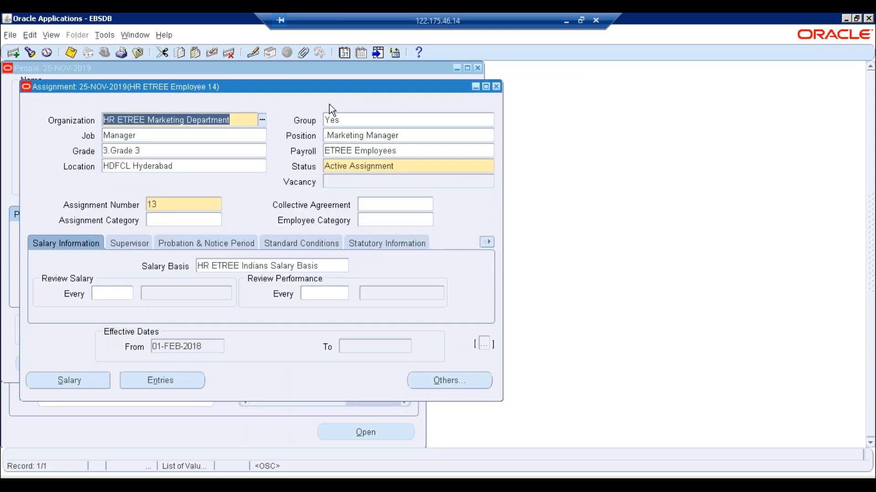
- Find employee 3 and view their ETREE Extra Allowances entry values
click(496, 86)
click(30, 53)
click(238, 237)
text(2)
key(BackSpace)
text(3)
key(Return)
click(243, 363)
click(163, 380)
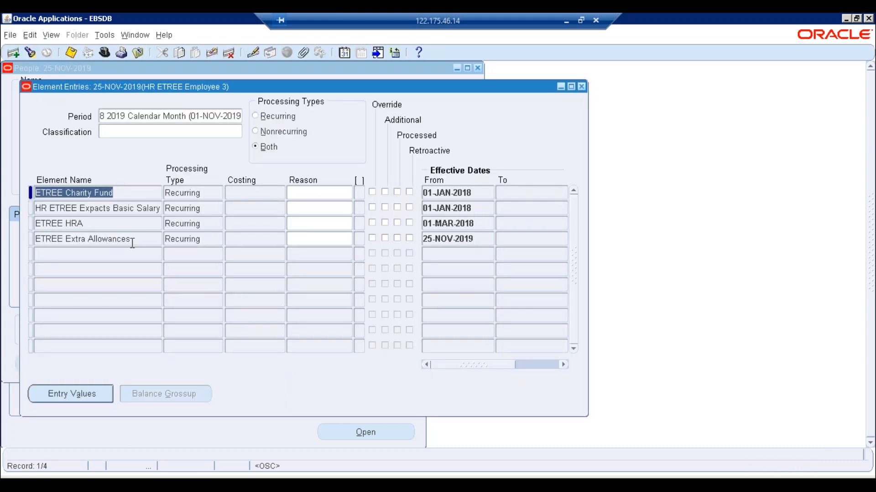
click(133, 239)
click(88, 400)
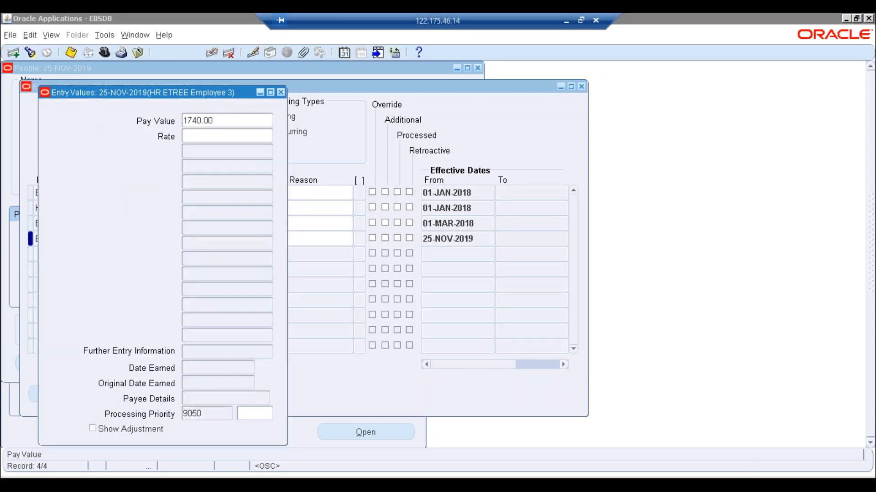
- Compare with Excel's 1740 in K10 and the department in F10, then close entries and assignment
key(alt+Tab)
click(636, 362)
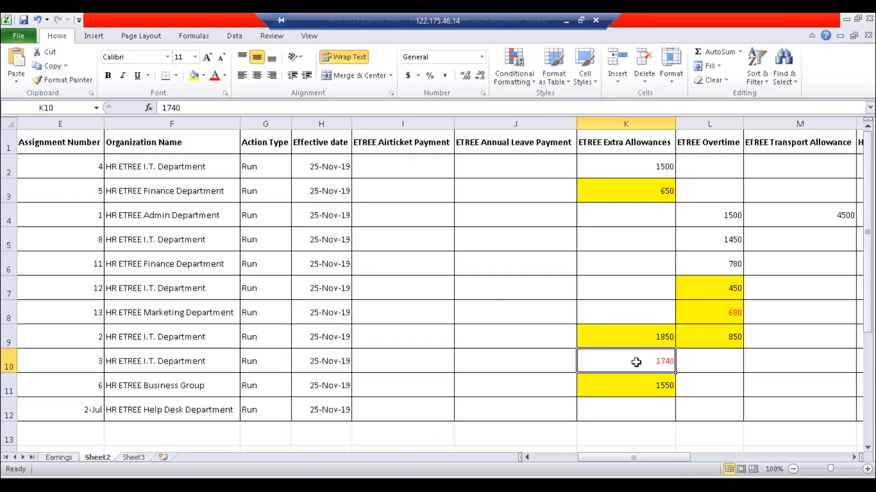
click(152, 365)
click(627, 356)
key(alt+Tab)
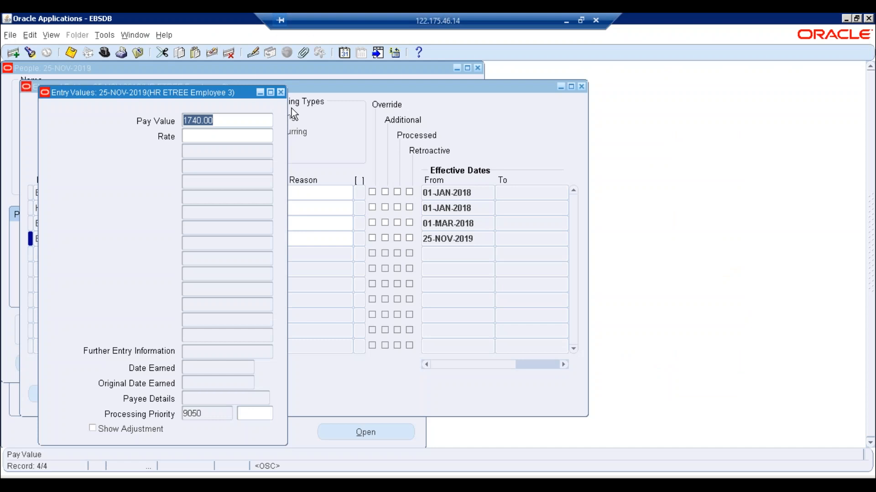
click(292, 108)
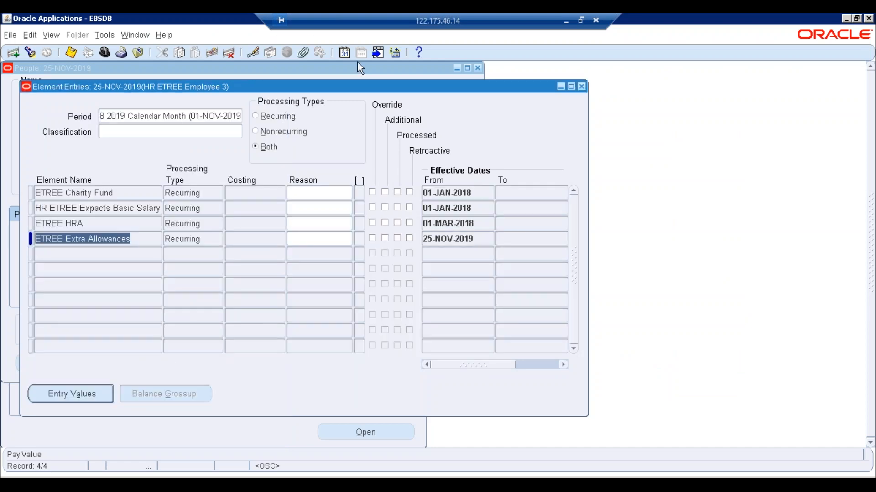
click(581, 86)
click(497, 85)
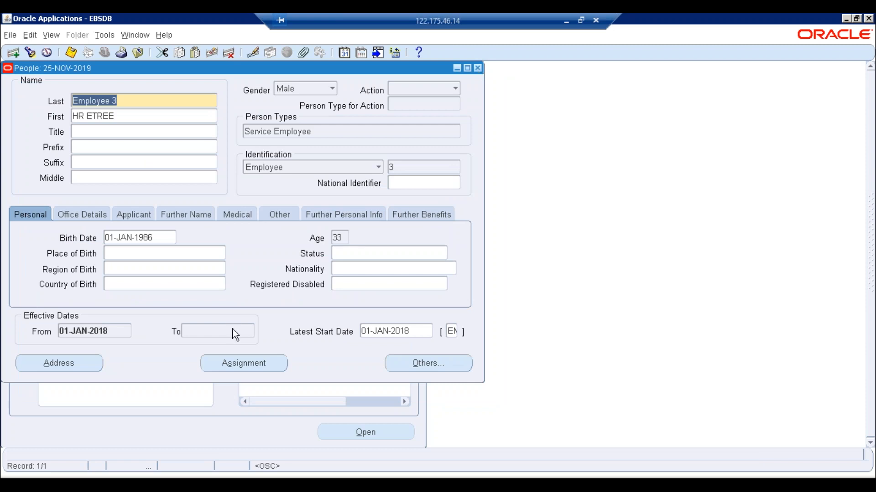
- Reopen employee 3's ETREE Extra Allowances entry to recheck the 1740.00 pay value, then close everything
click(241, 363)
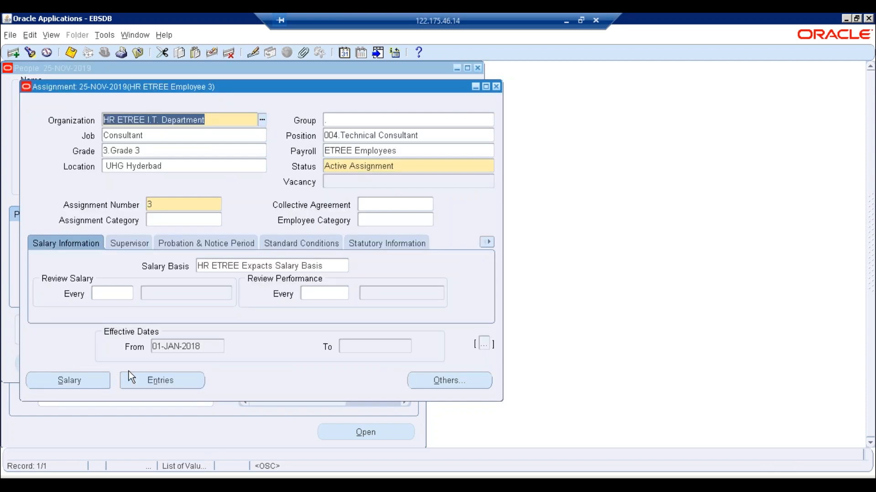
click(130, 374)
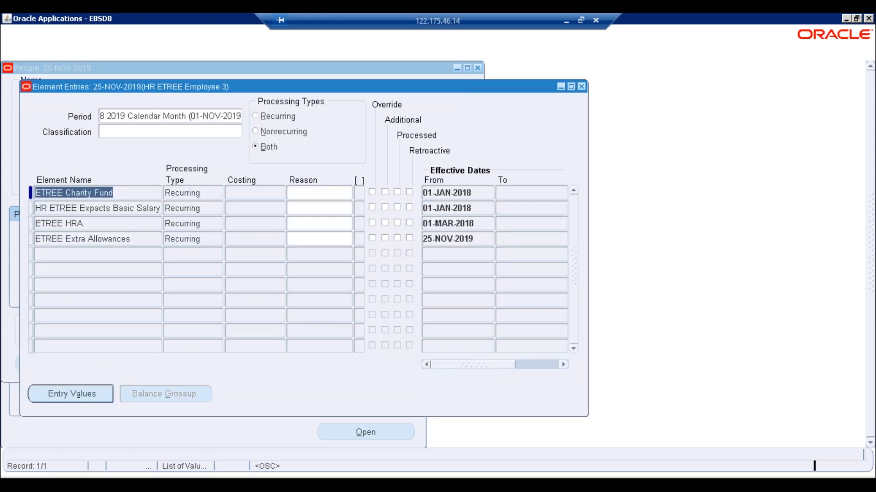
click(141, 244)
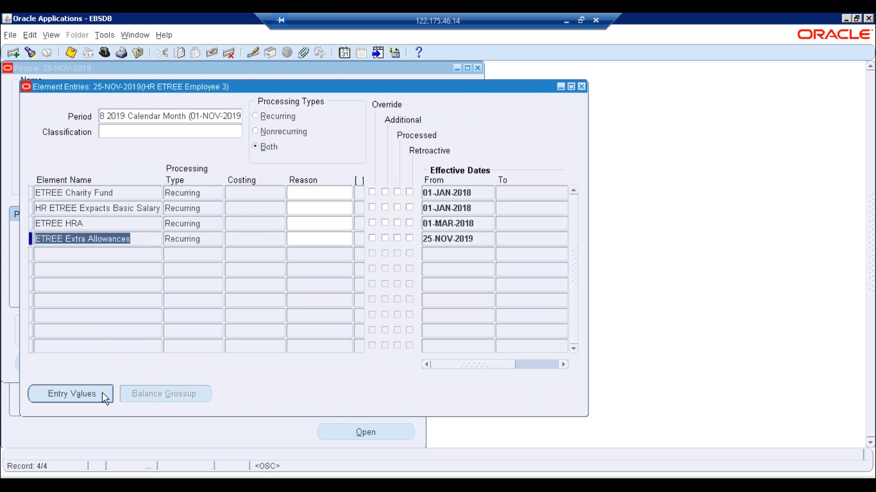
click(63, 396)
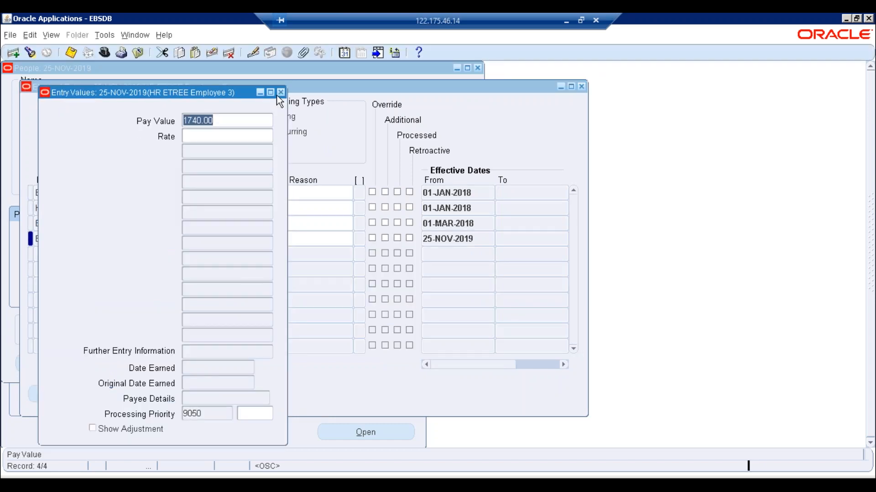
click(281, 93)
click(581, 87)
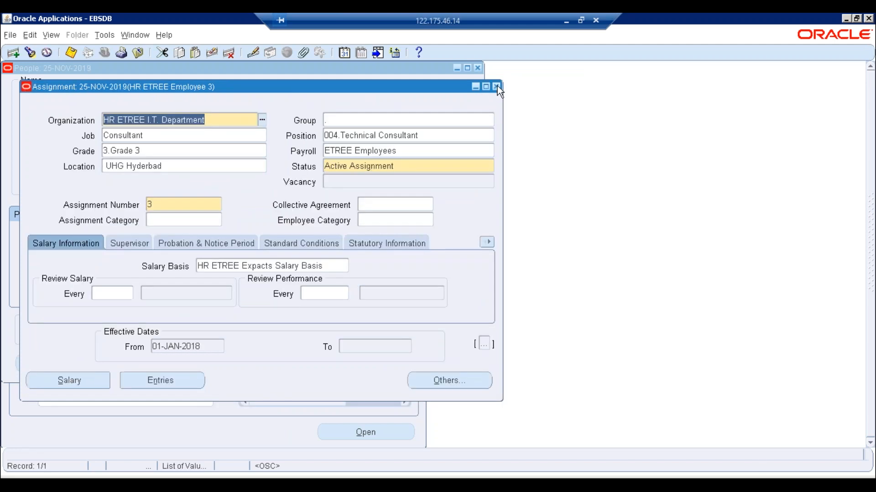
click(497, 86)
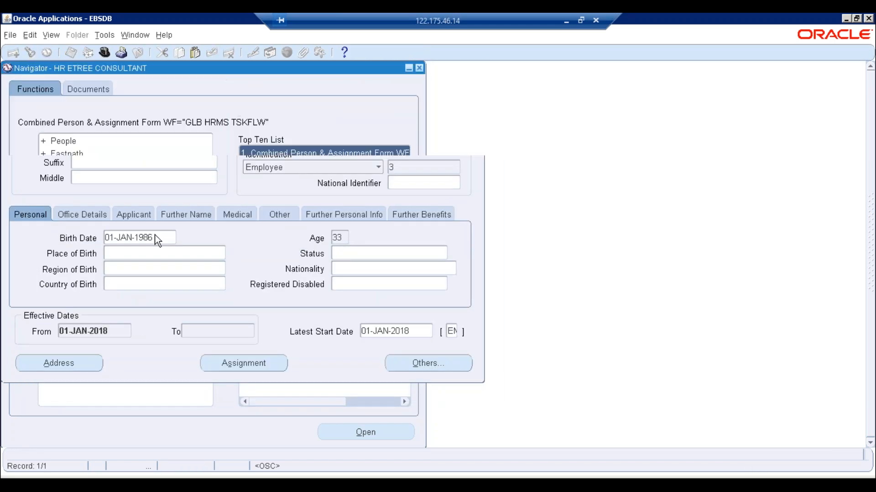
- Query batch %NOV%19% in Batch Element Entry and open its element lines
click(97, 269)
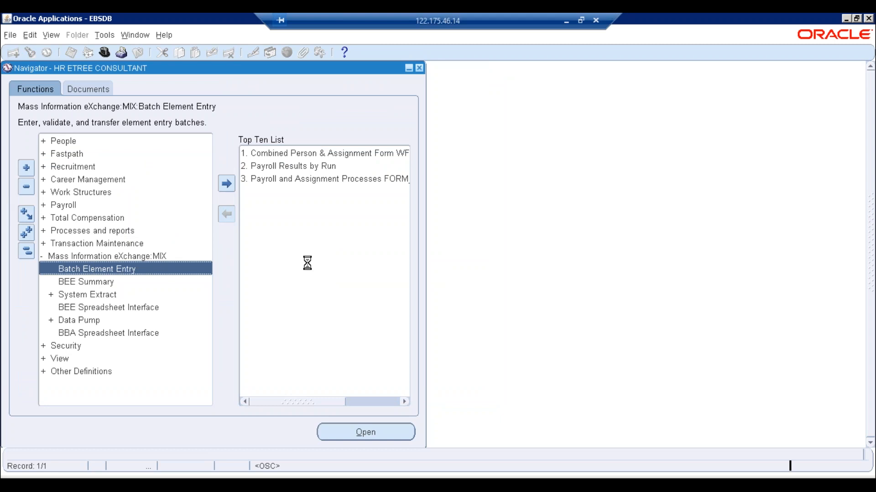
key(F11)
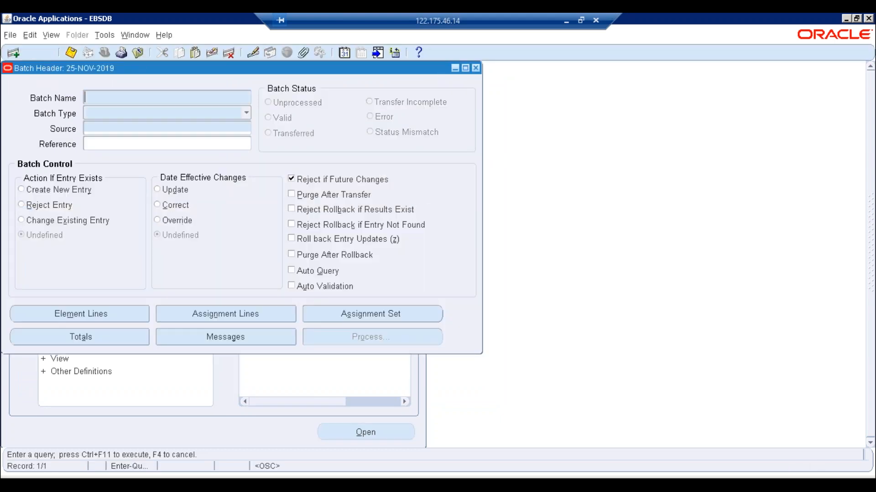
text(%)
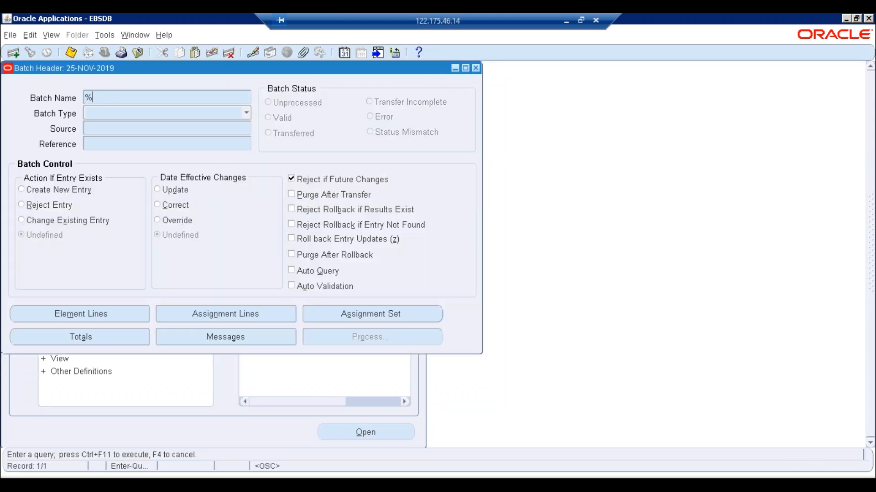
text(NOV%19%)
key(ctrl+F11)
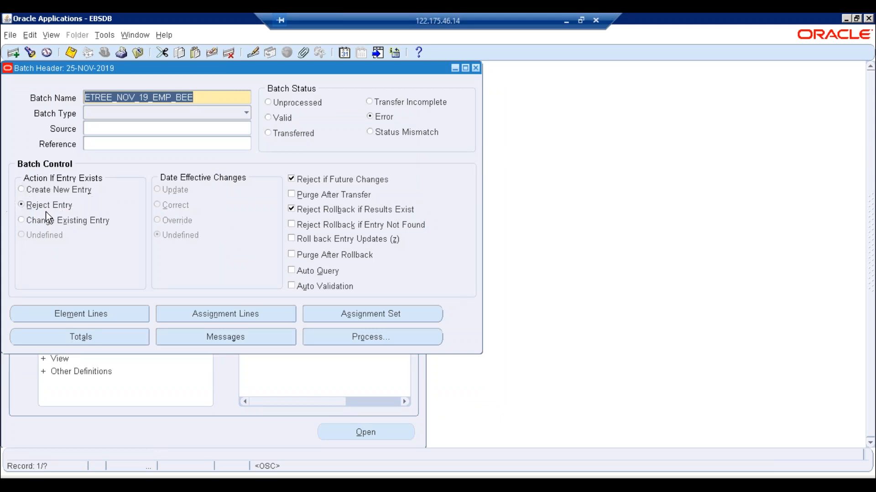
click(91, 316)
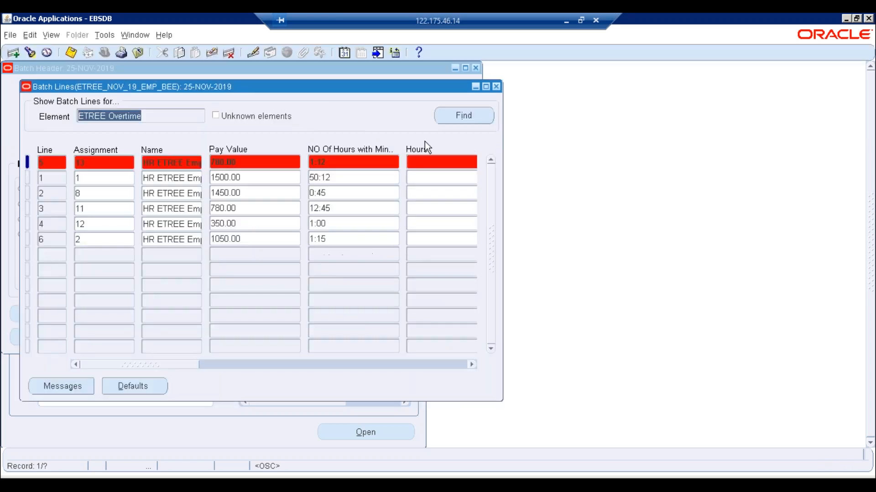
- Delete the errored overtime line and the errored extra allowance line, saving after each
click(228, 52)
key(Return)
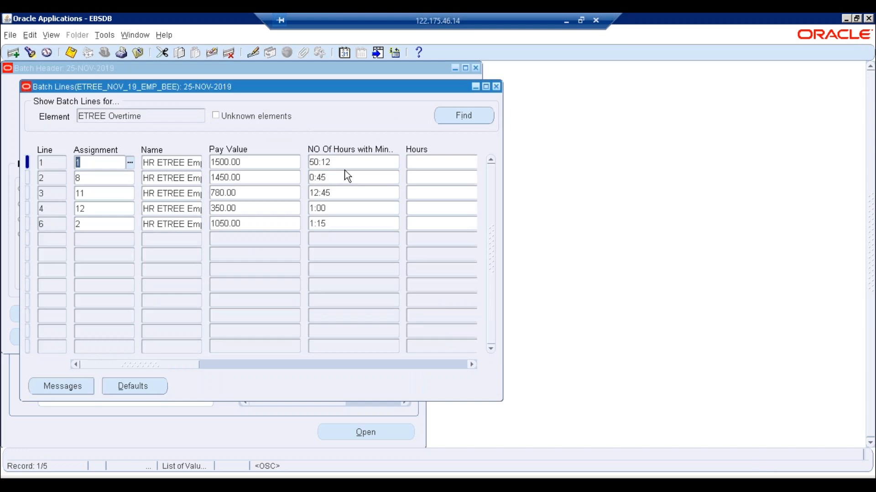
key(ctrl+s)
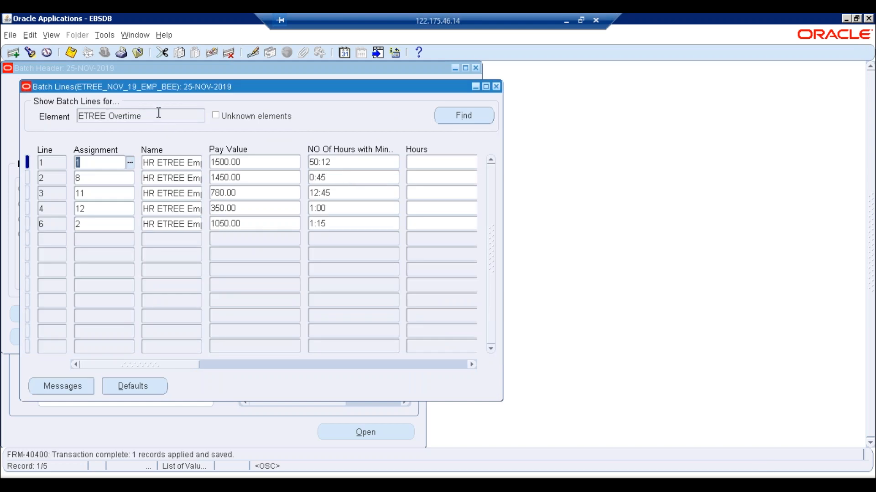
click(159, 114)
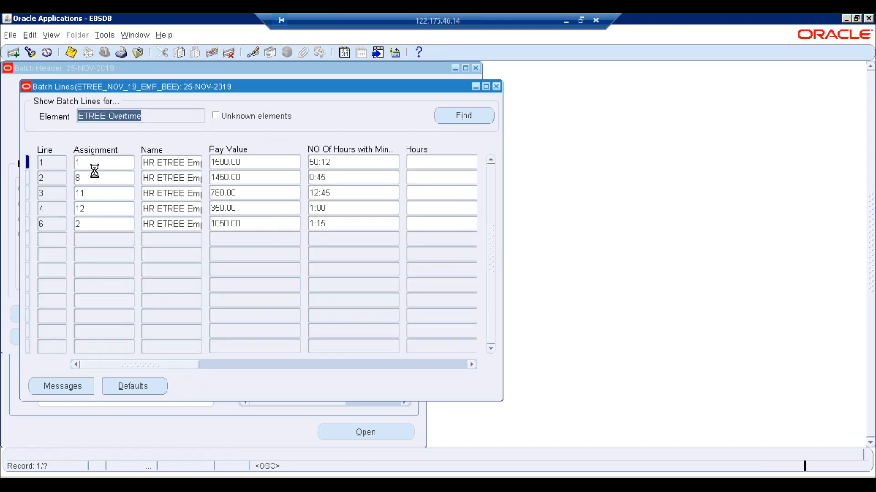
key(Tab)
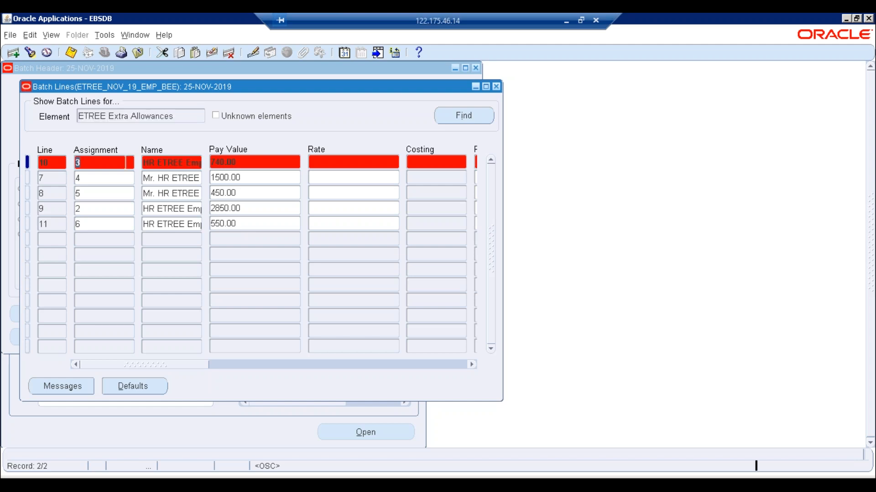
click(230, 54)
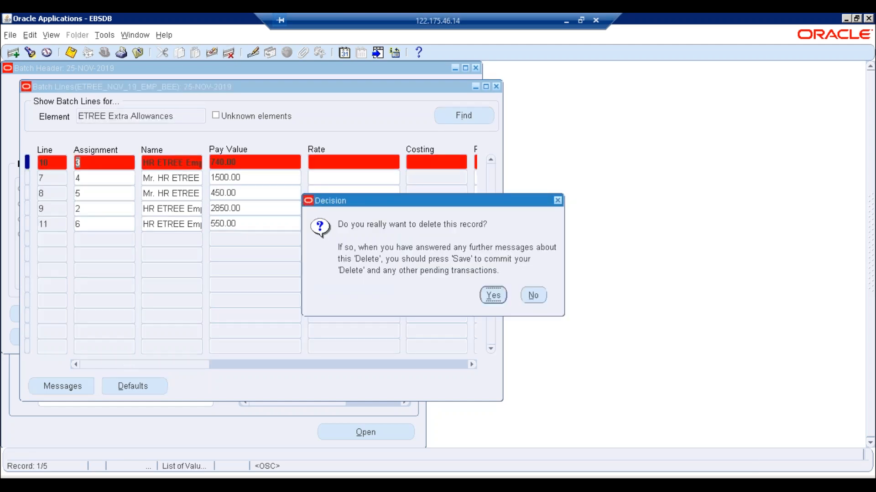
click(492, 295)
key(ctrl+s)
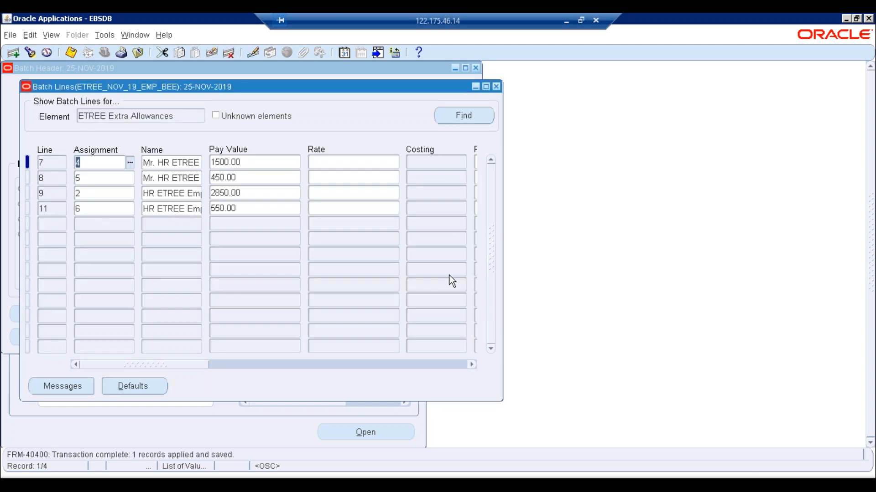
drag(196, 364, 428, 355)
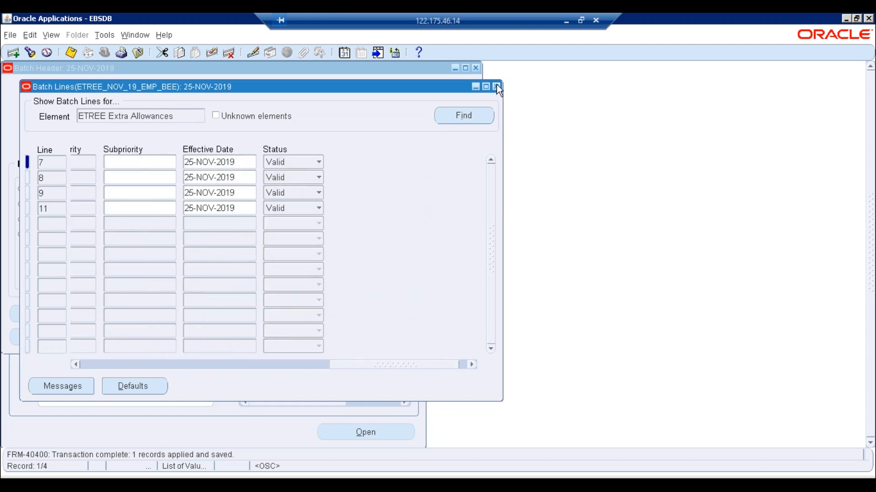
click(496, 87)
- Save the batch header and submit the batch for processing in Validate mode
key(ctrl+s)
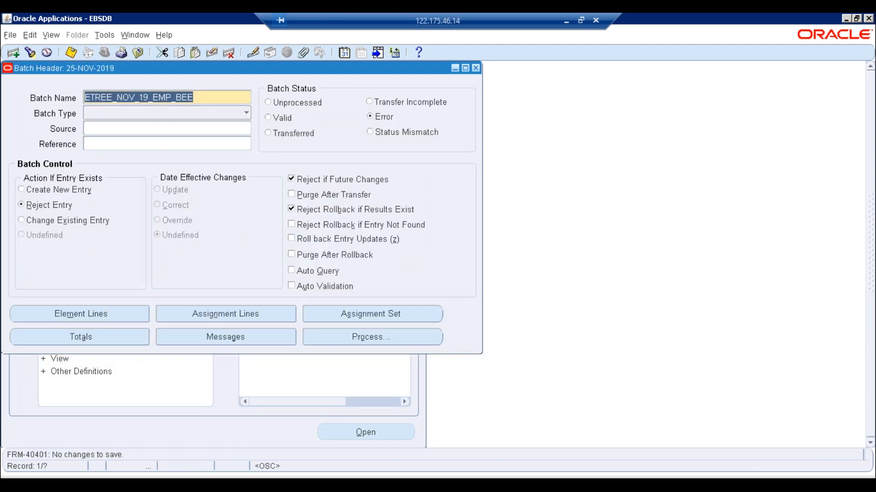
click(328, 336)
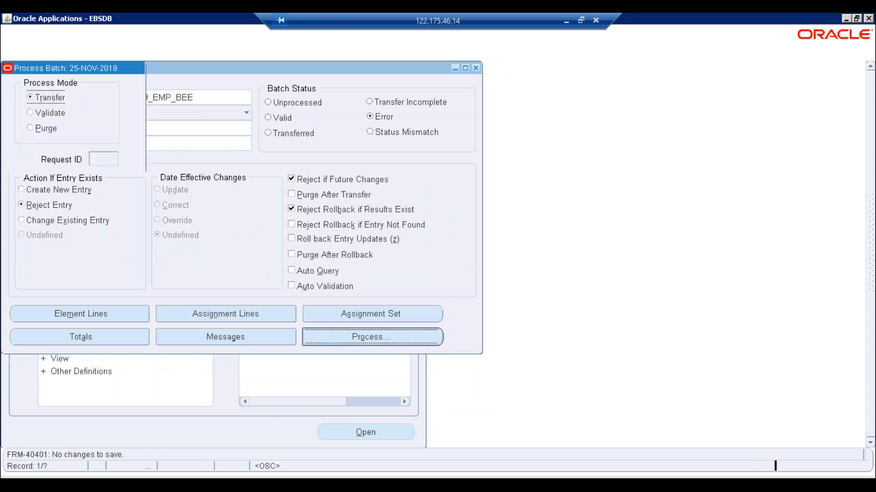
click(51, 116)
click(45, 178)
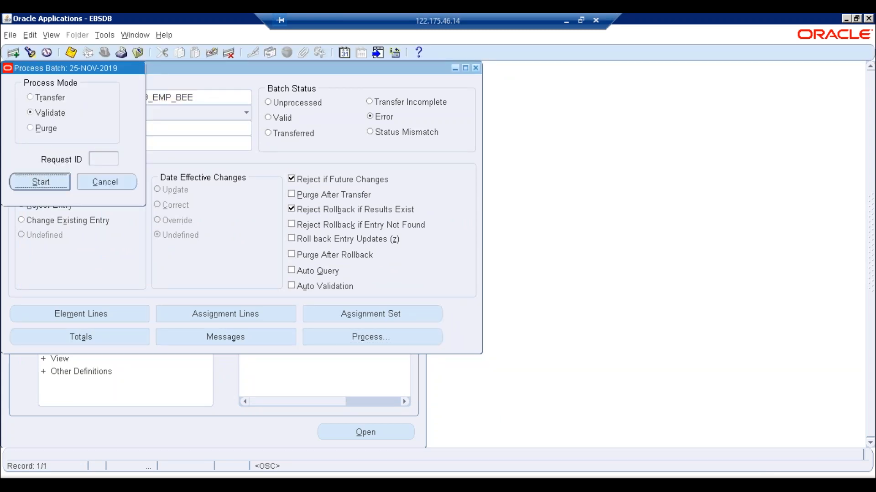
click(521, 286)
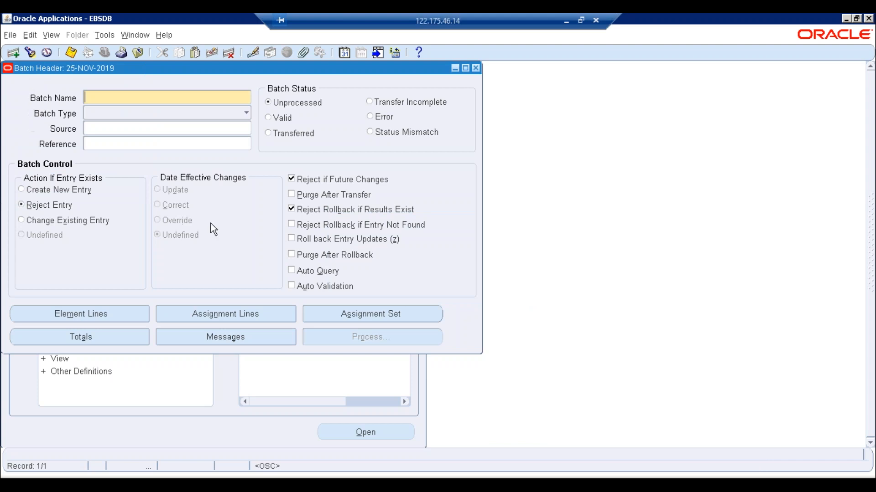
- List my requests and refresh until request 7746158's Payroll Worker Processes show Completed
click(46, 39)
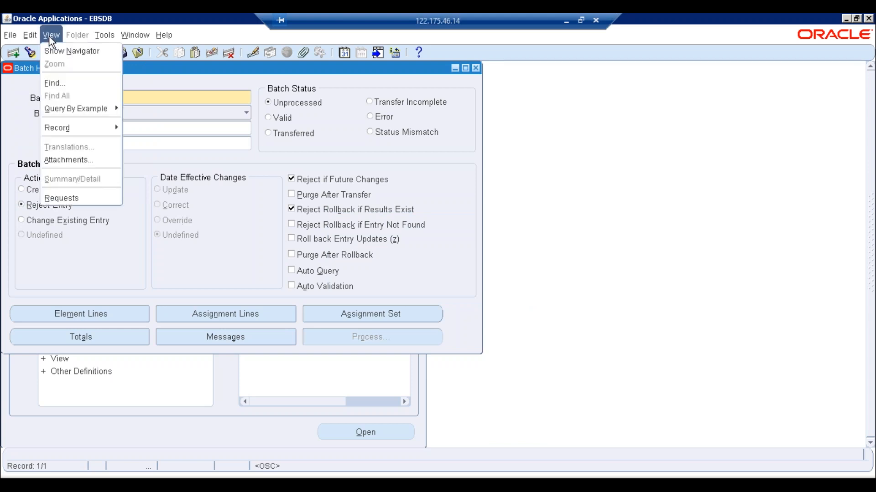
click(83, 201)
click(374, 345)
click(69, 94)
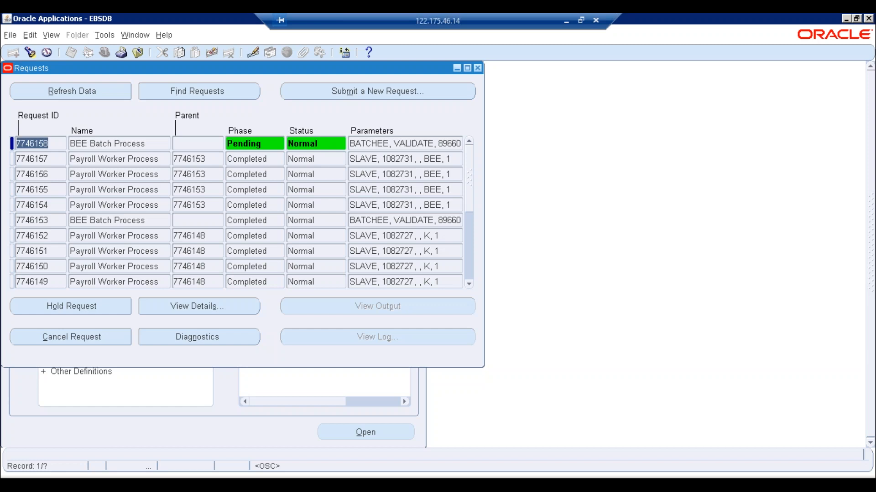
click(70, 94)
click(69, 94)
click(64, 94)
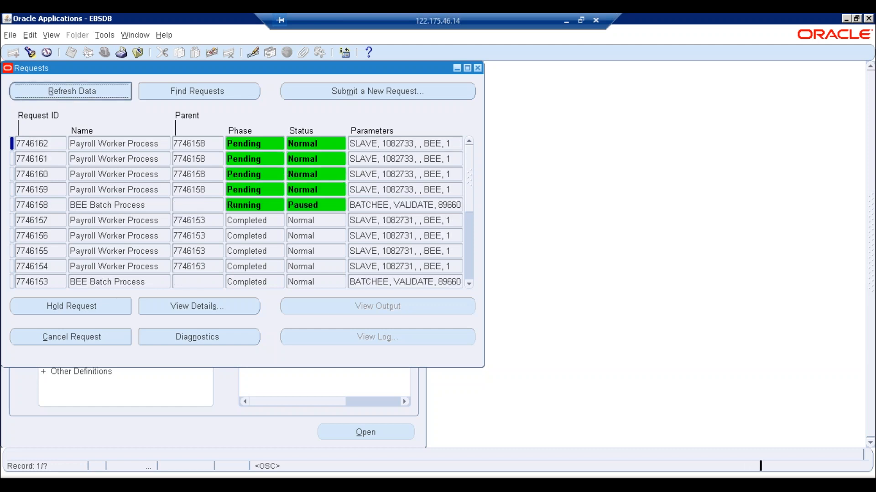
click(63, 94)
click(64, 95)
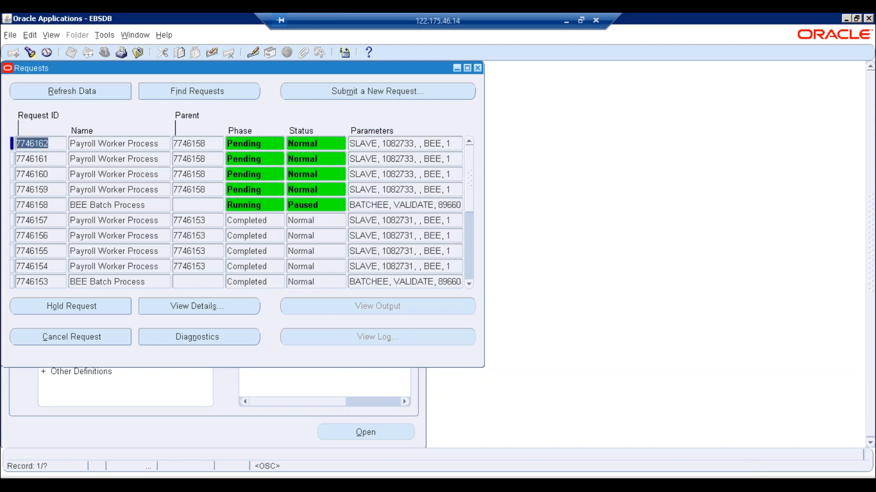
key(alt+r)
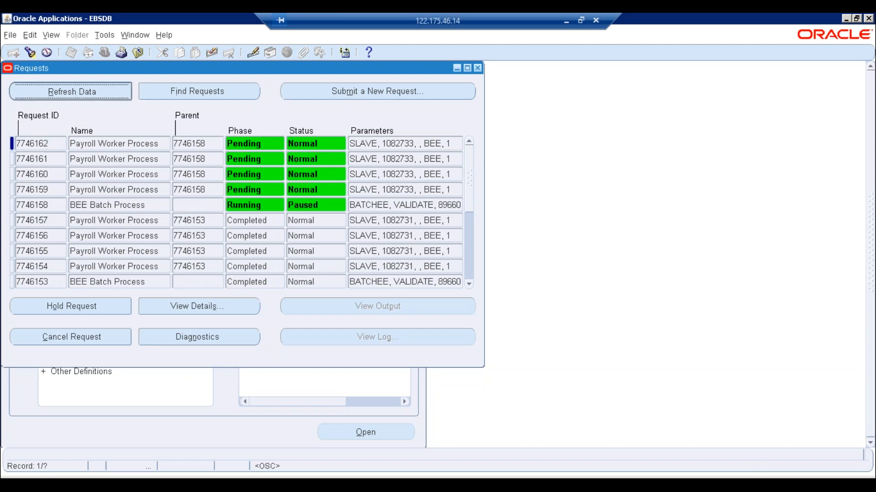
key(alt+r)
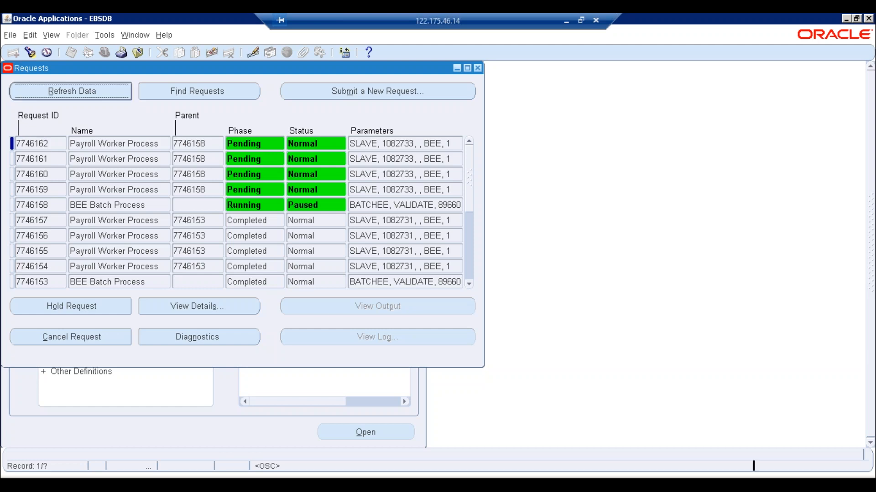
key(alt+r)
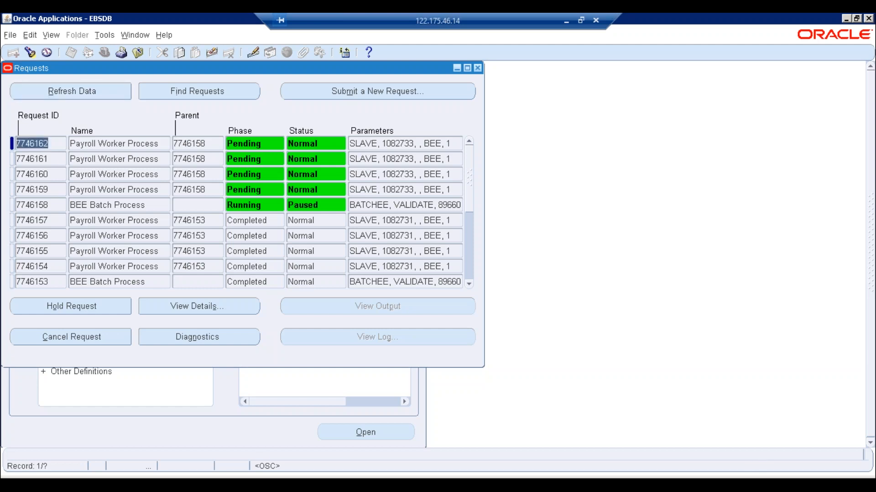
click(74, 91)
key(alt+r)
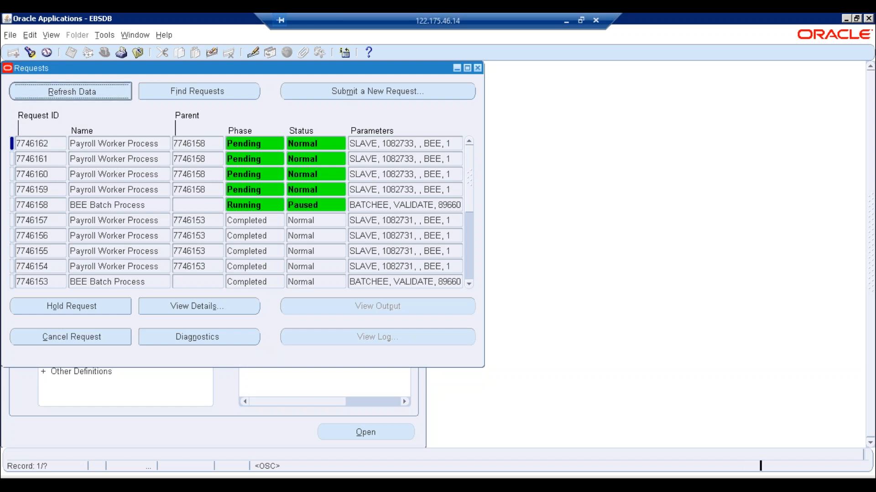
key(alt+r)
key(alt+r)
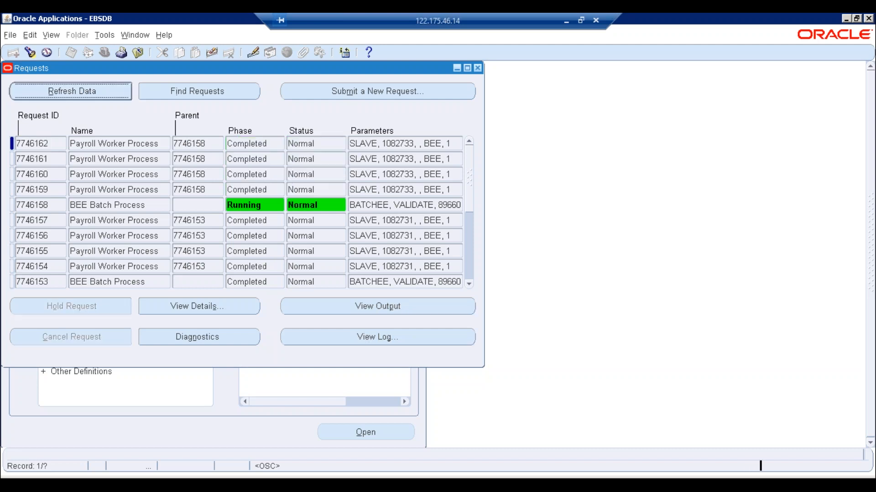
key(alt+r)
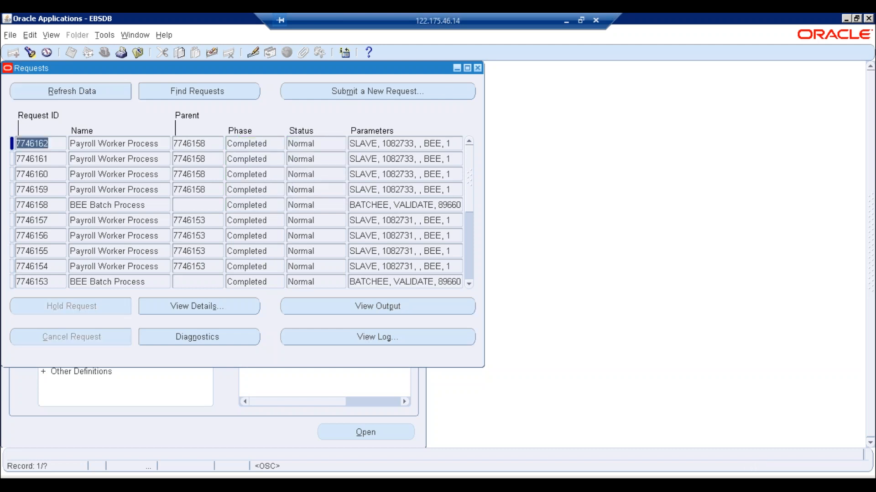
- Close the Requests window and query the batch matching %NOV%19%
click(478, 68)
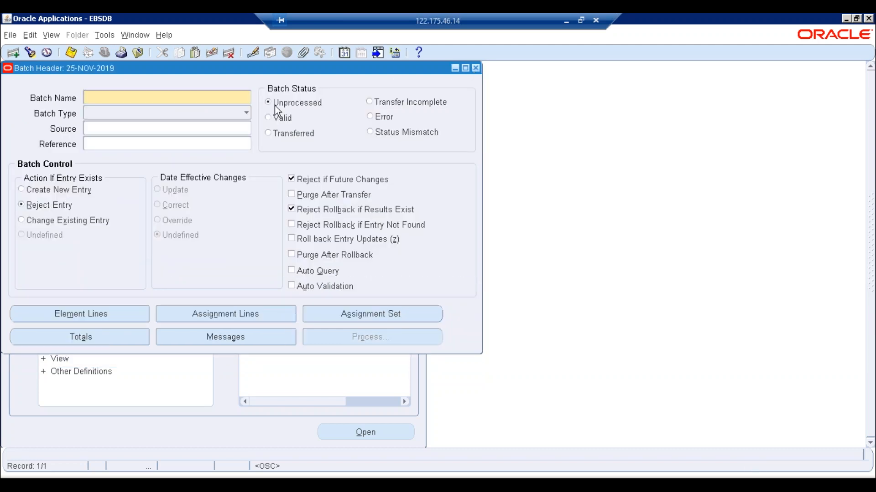
key(F11)
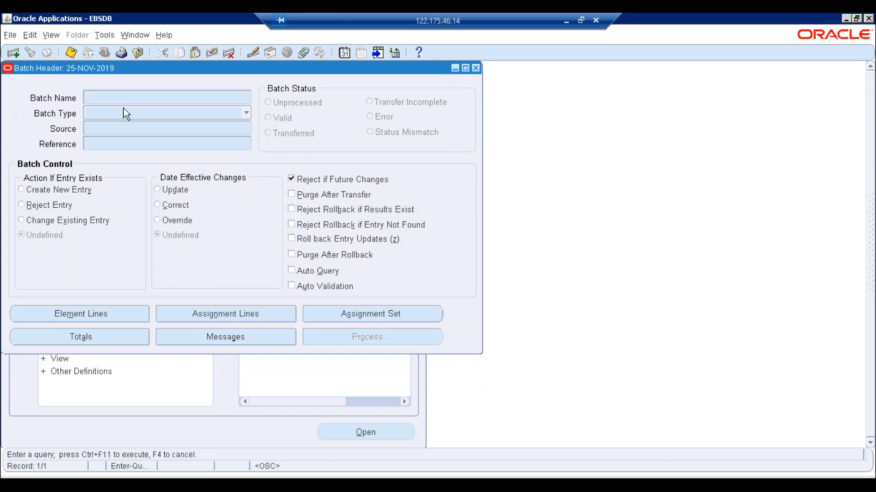
text(%NOV%19%)
key(ctrl+F11)
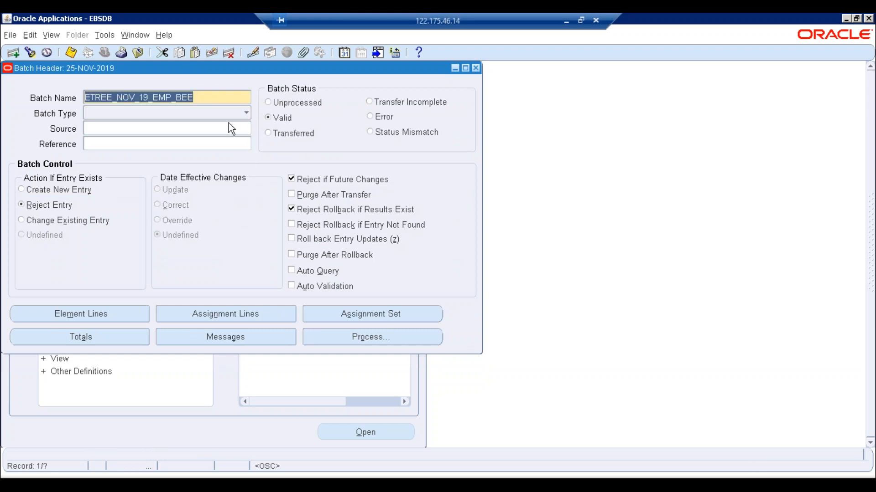
- Submit a Transfer process for the Valid ETREE_NOV_19_EMP_BEE batch
click(359, 340)
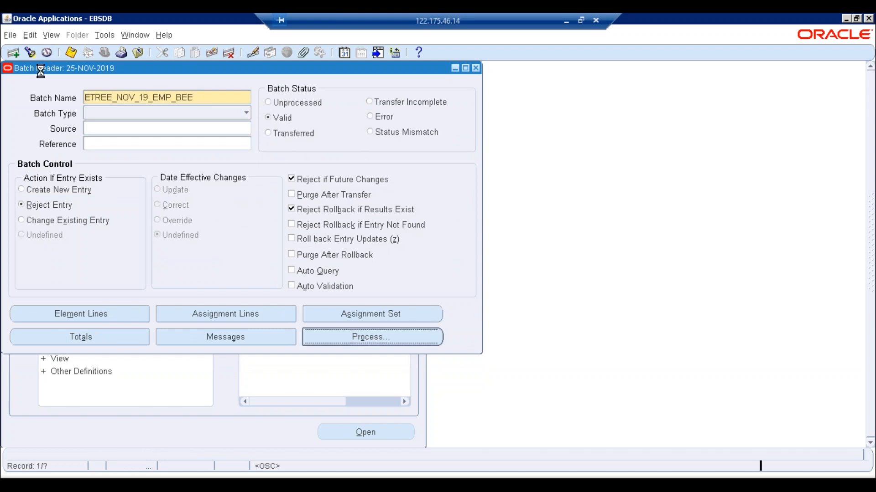
click(37, 94)
click(40, 181)
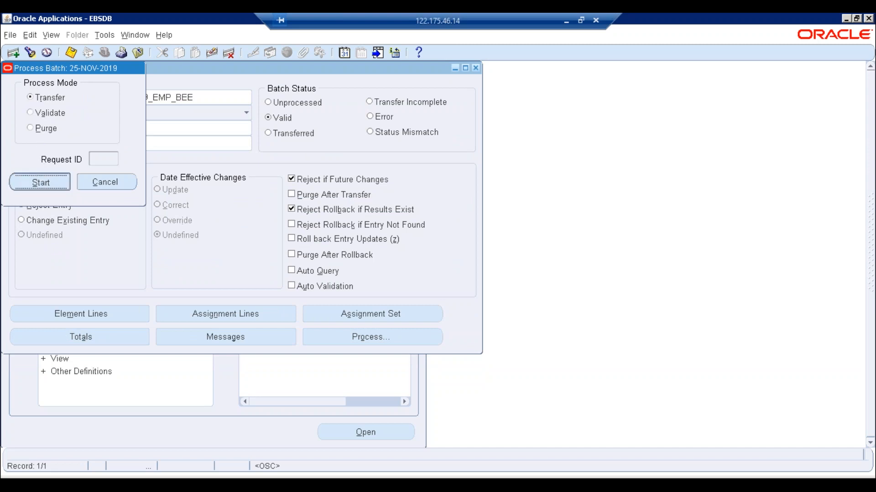
click(523, 288)
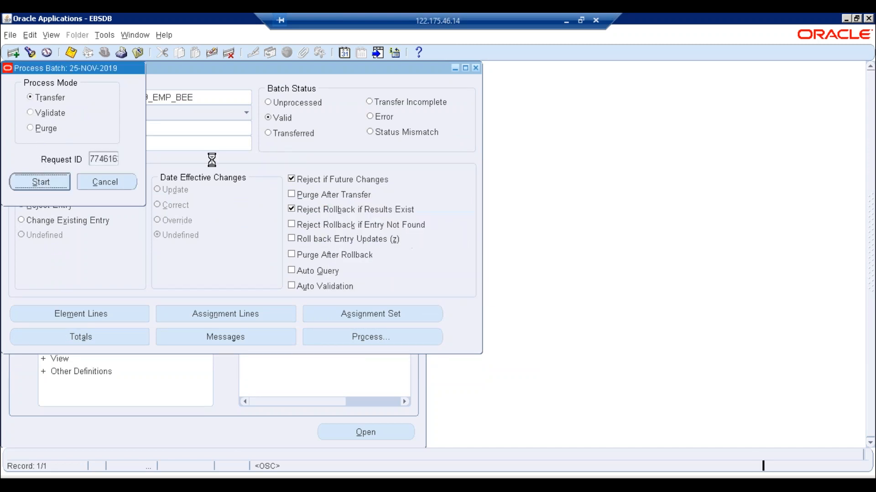
click(51, 36)
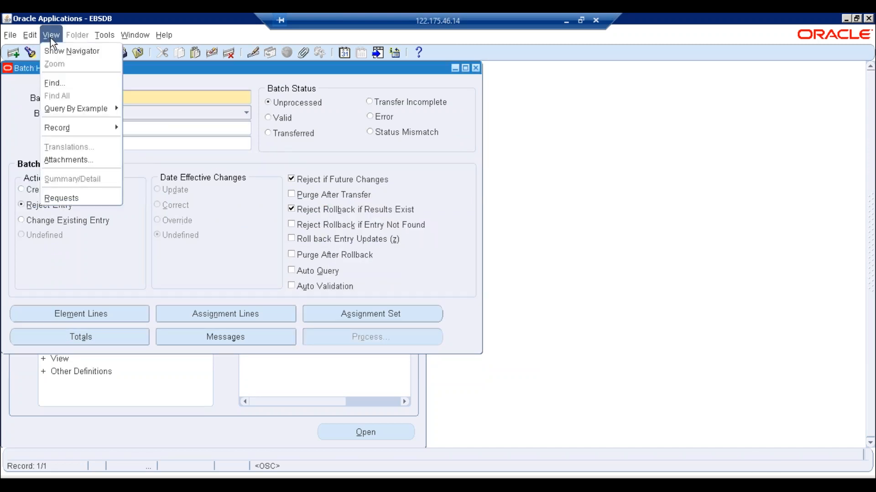
- List all requests and refresh until BEE Batch Process 7746163 and its four workers complete Normal
click(80, 195)
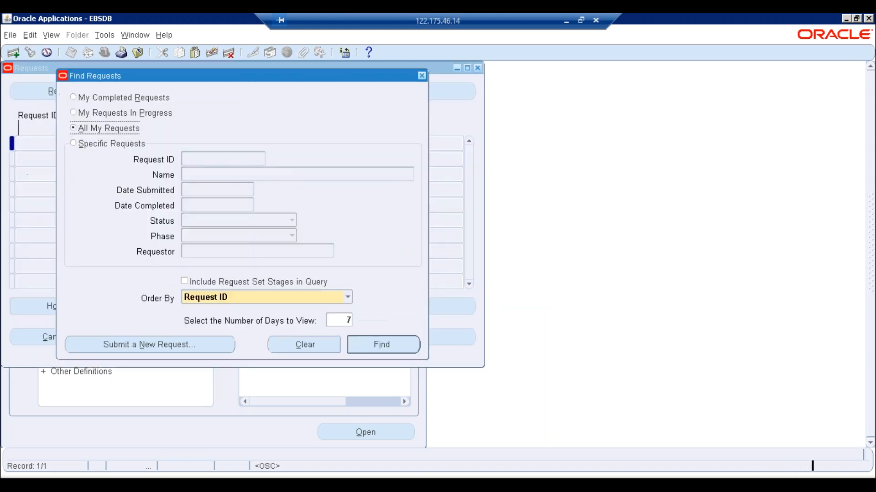
click(401, 345)
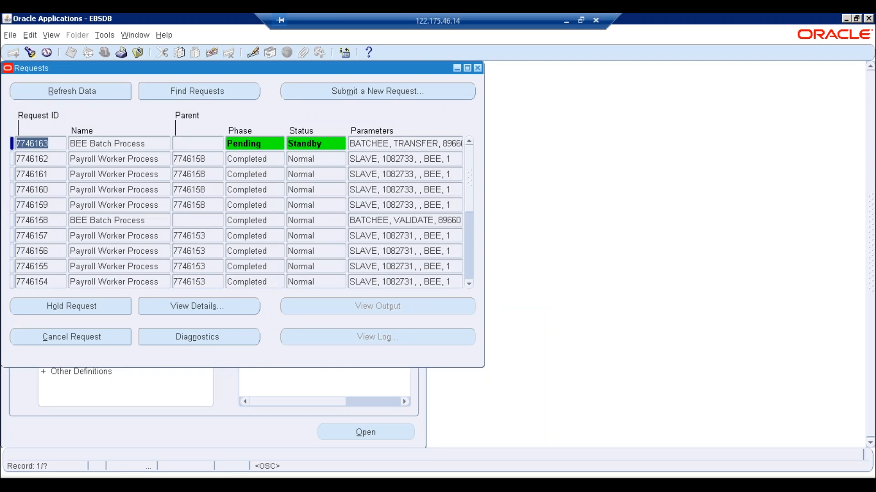
click(89, 94)
key(alt+r)
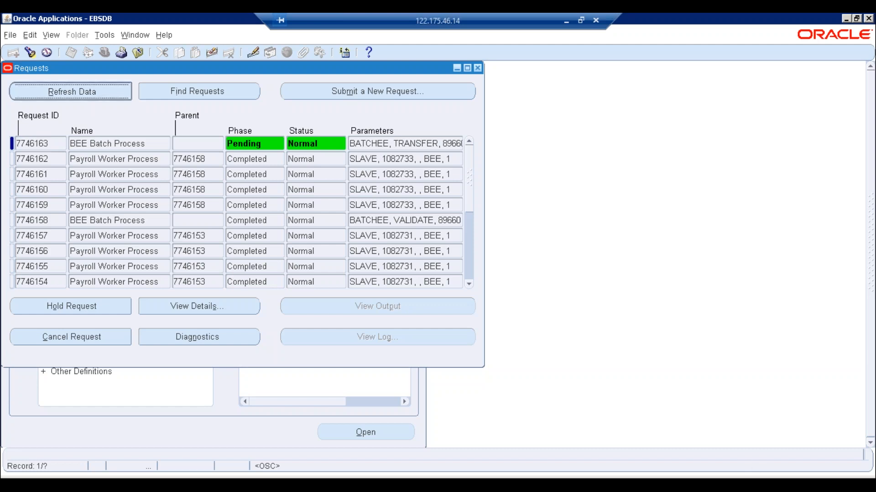
key(alt+r)
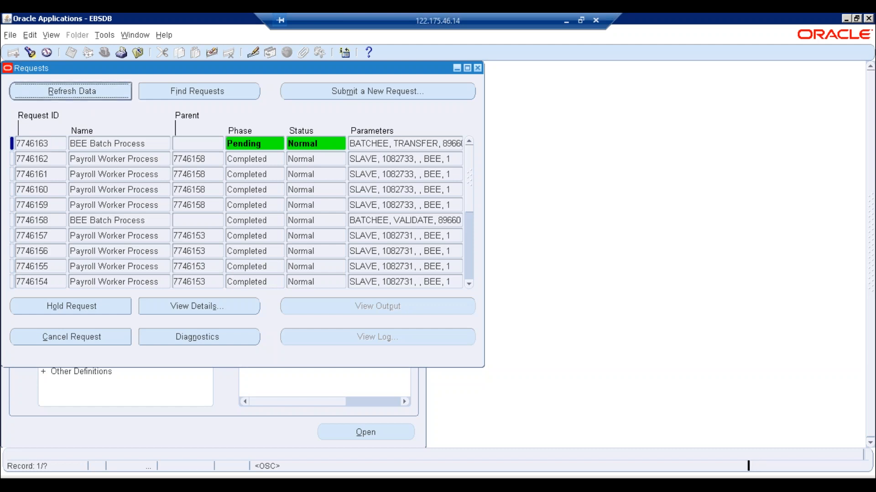
click(89, 94)
key(alt+r)
key(alt+r)
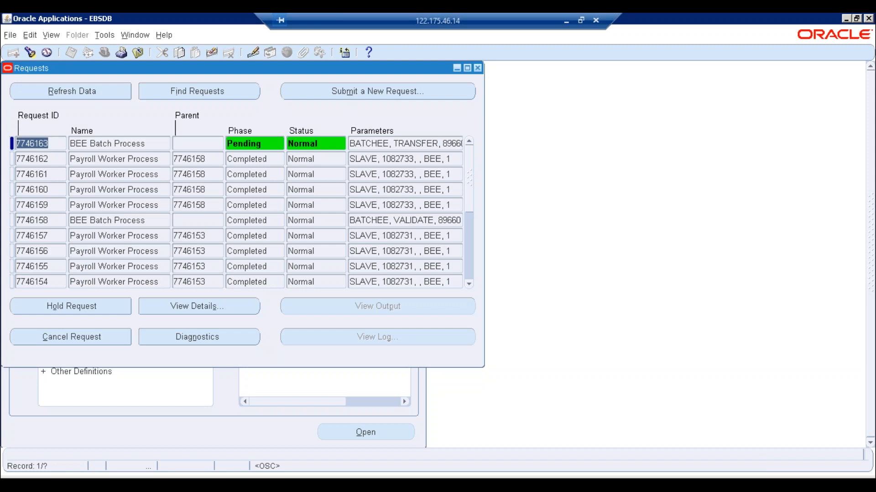
key(alt+r)
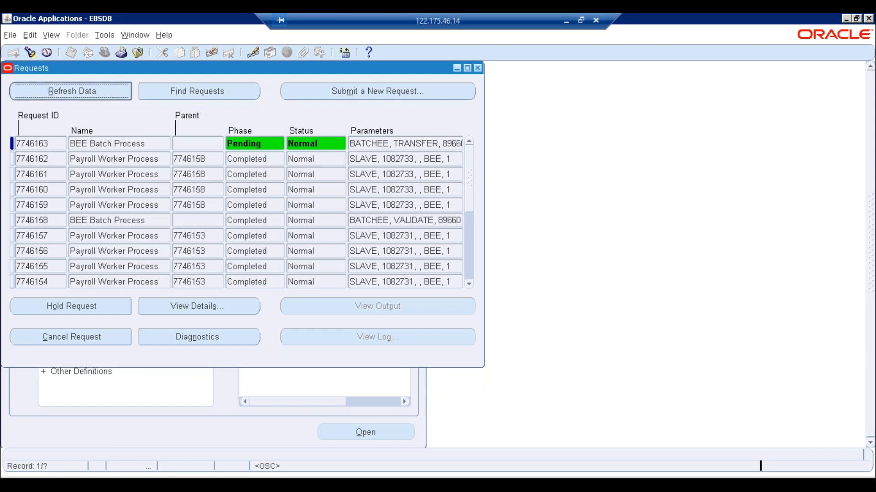
key(alt+r)
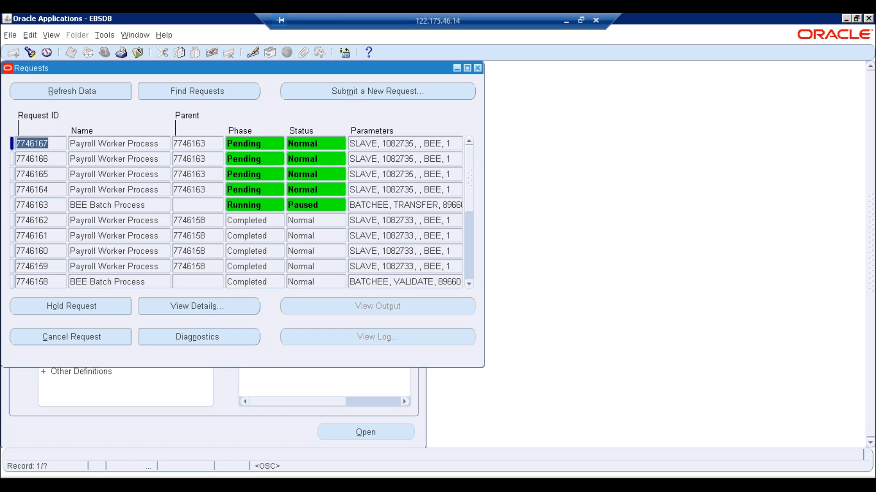
key(alt+r)
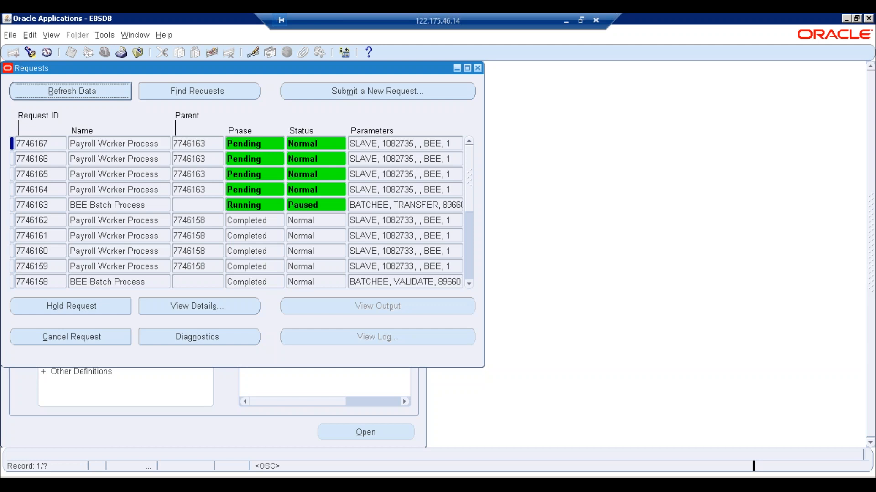
key(alt+r)
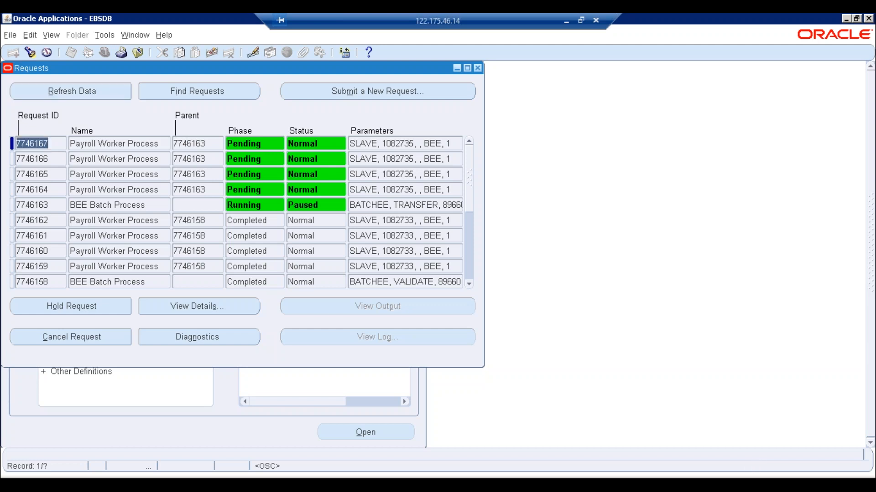
click(89, 94)
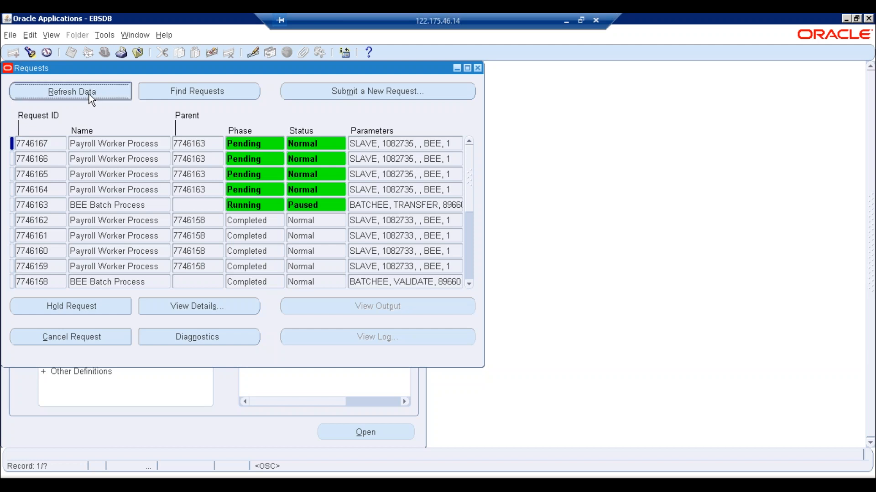
click(88, 94)
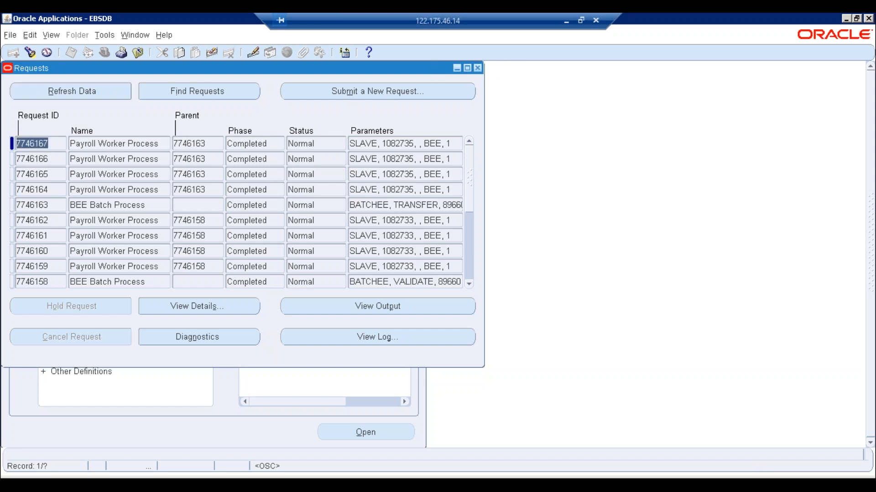
click(477, 68)
- Re-query the %NOV%19% batch to confirm it now shows Transferred
key(F11)
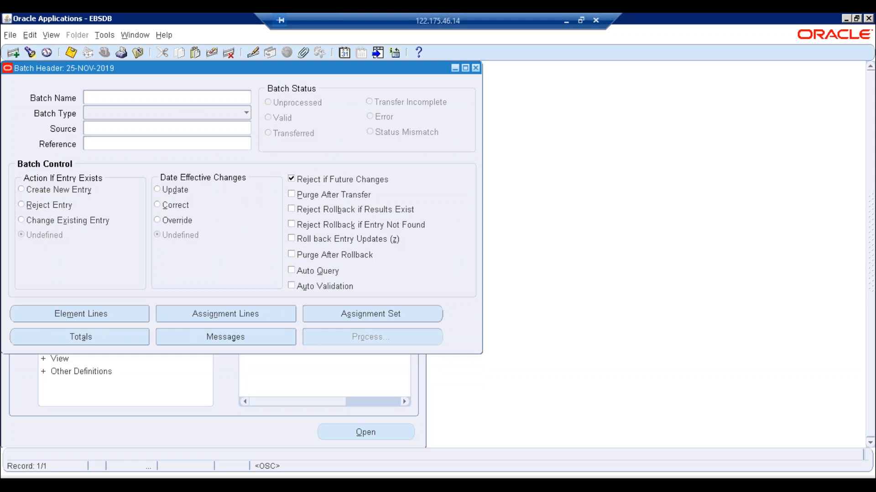
text(%)
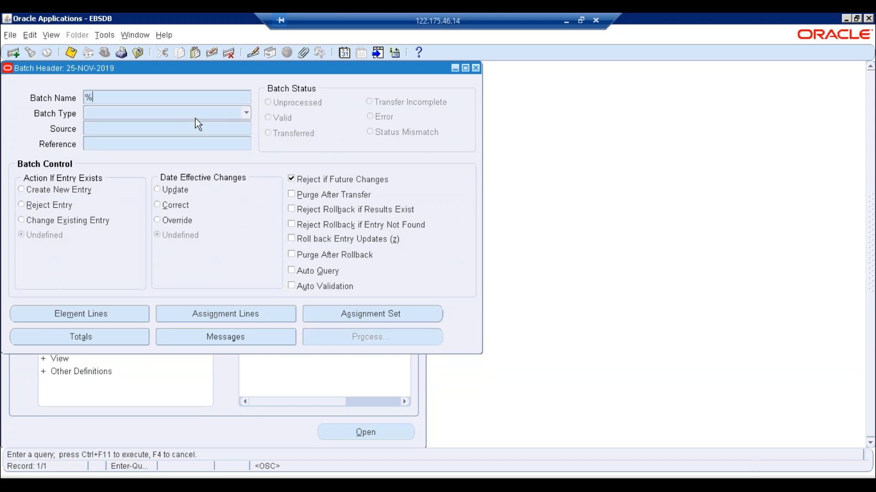
text(NOV%19%)
key(ctrl+F11)
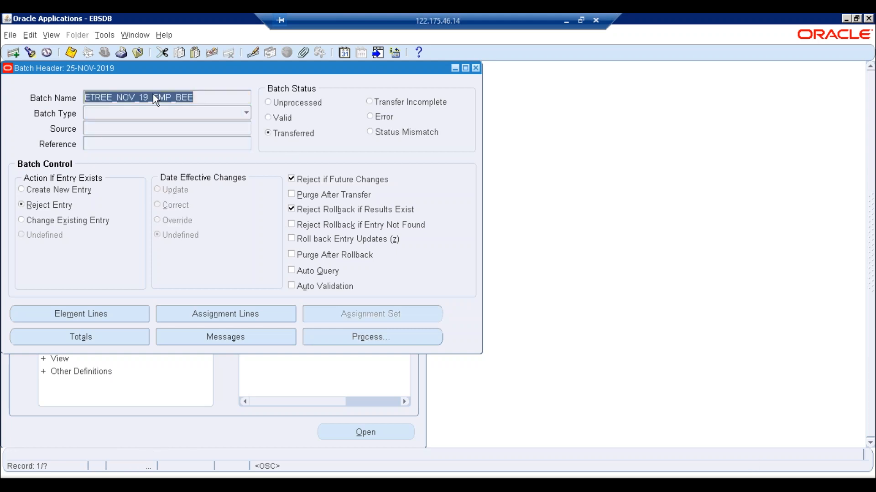
- Start a new single request and choose the Payroll Run program
key(alt+v)
key(r)
key(alt+n)
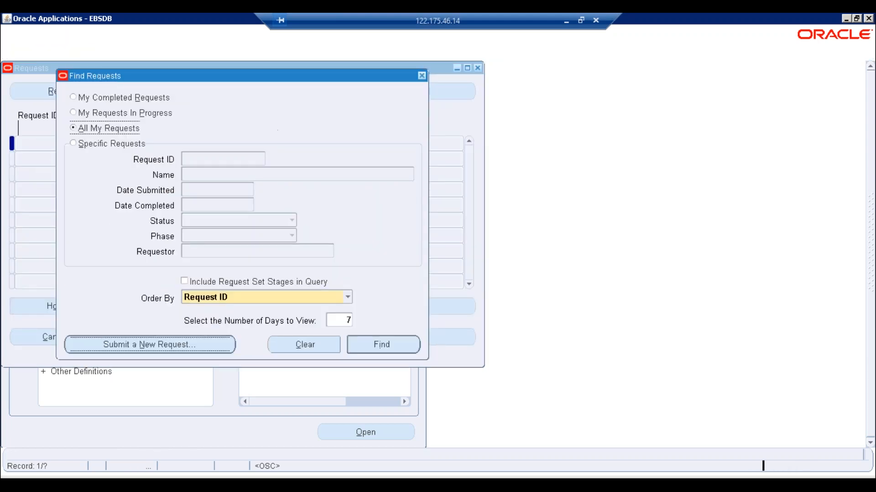
key(Return)
text(PAYR)
key(Tab)
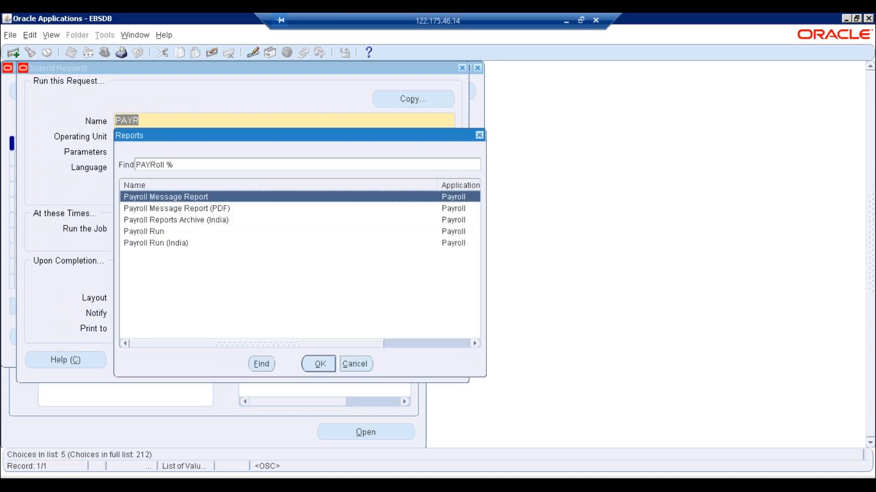
key(Down)
key(Down)
key(Down)
key(Down)
key(Up)
key(Up)
key(Down)
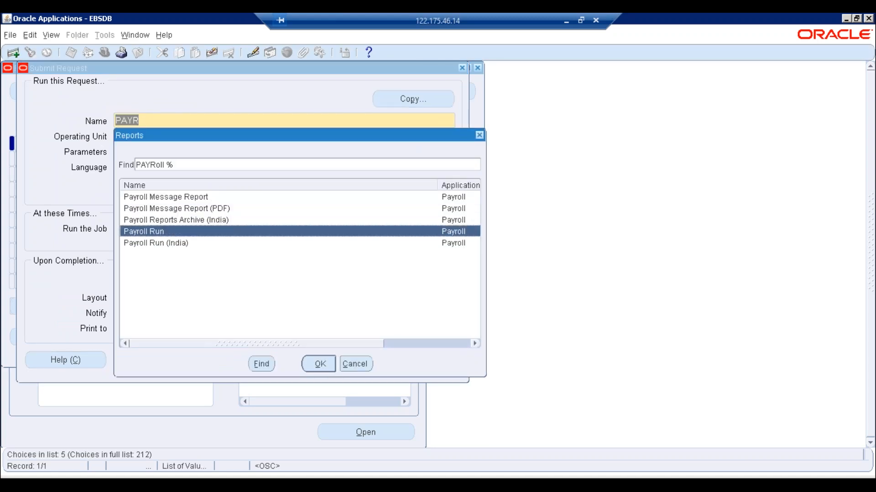
key(Return)
- Set payroll ETREE Employees for the 25-NOV-2019 period and submit, declining another request
key(Tab)
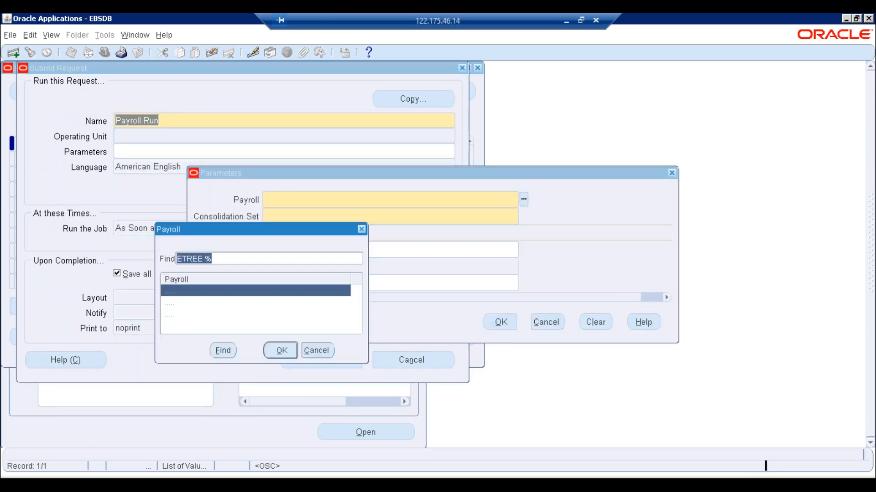
key(Return)
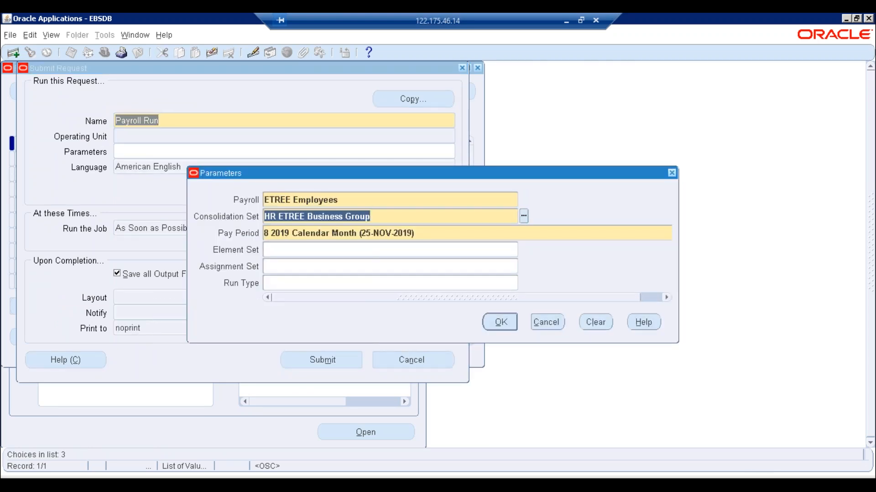
click(499, 321)
click(342, 361)
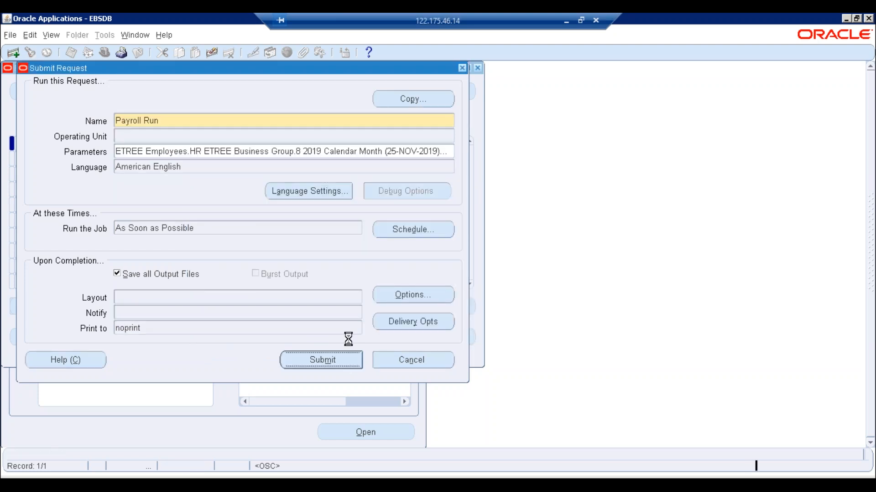
click(470, 290)
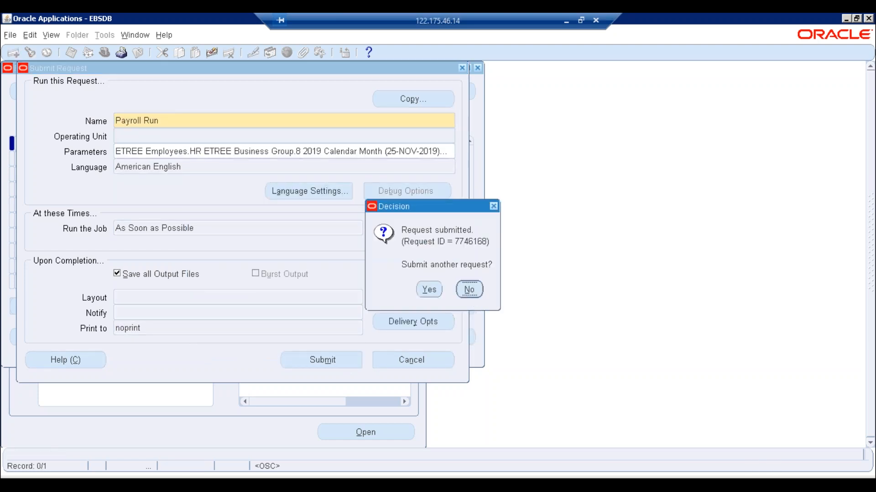
- List all requests to see Payroll Run 7746168 pending
click(390, 343)
click(77, 93)
key(alt+r)
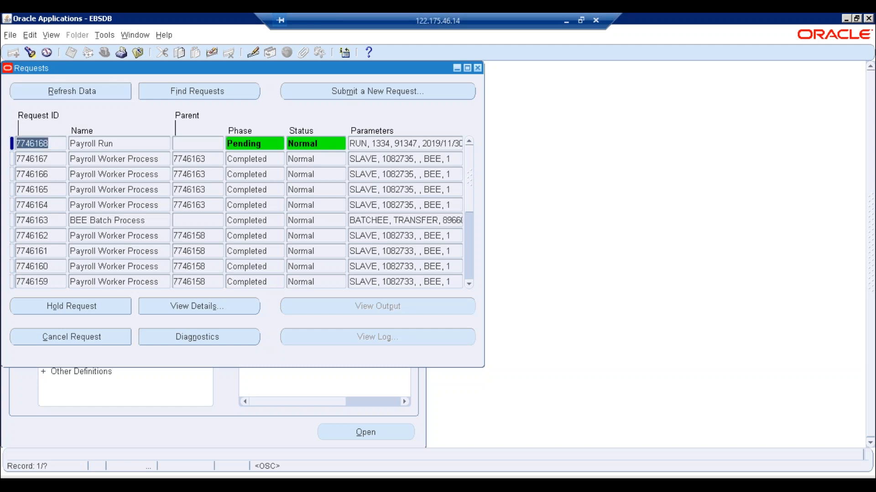
- Refresh until Payroll Run 7746168 and its workers complete Normal, then close the Requests window
key(alt+r)
key(alt+r)
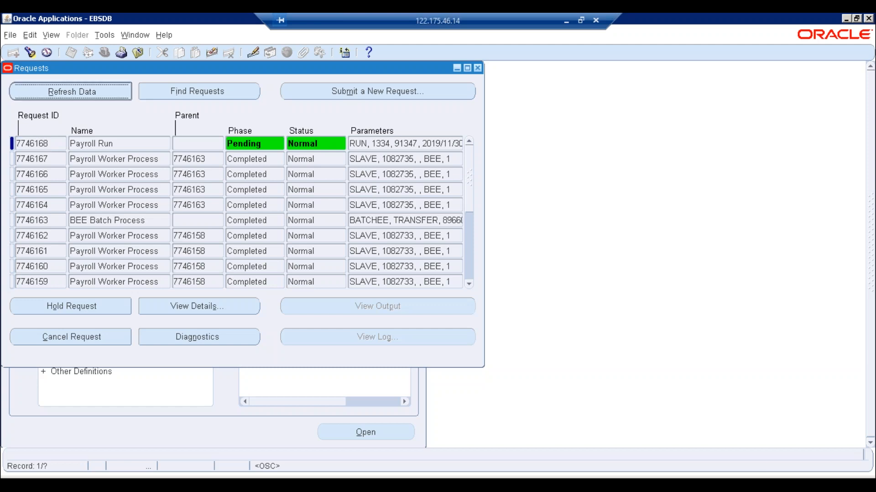
key(alt+r)
key(alt+r)
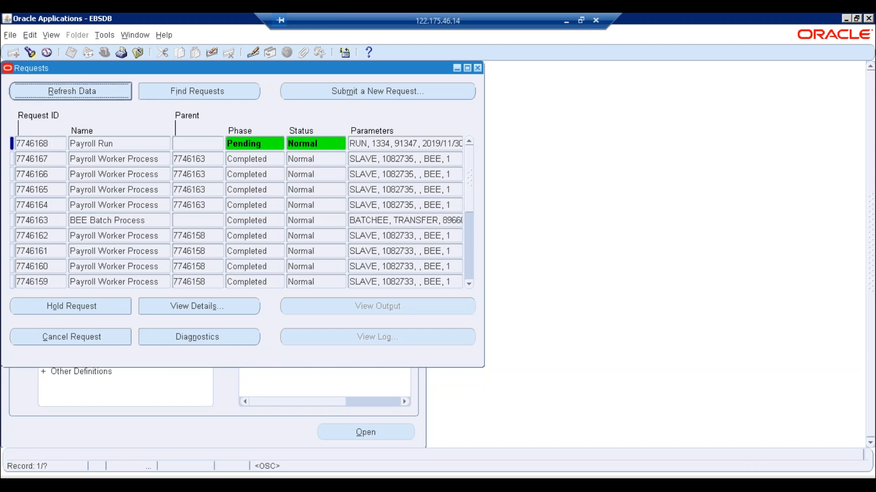
key(alt+r)
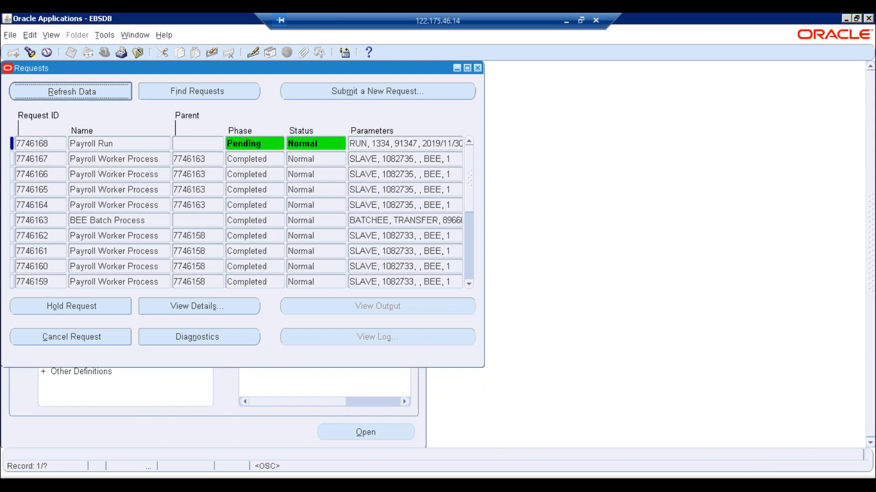
key(alt+r)
key(alt+r)
key(alt+r)
key(alt+r)
key(alt+r)
key(alt+r)
key(alt+r)
key(alt+r)
key(alt+r)
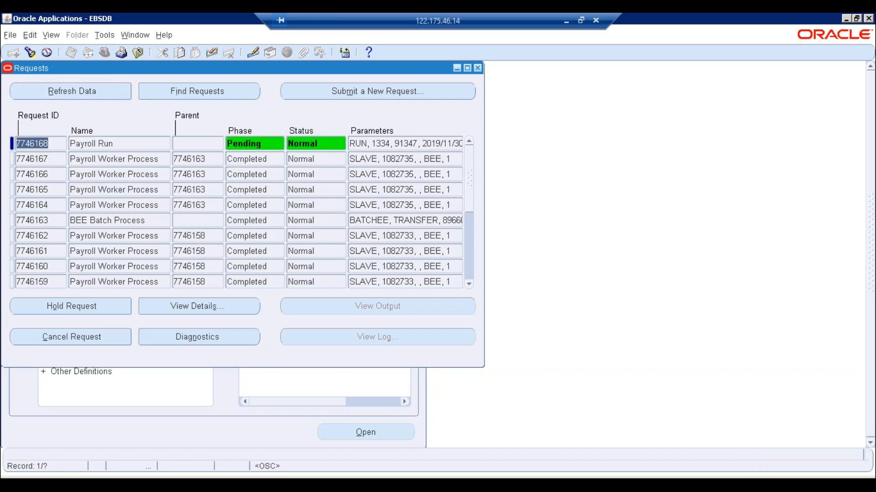
key(alt+r)
key(alt+r)
key(alt+r)
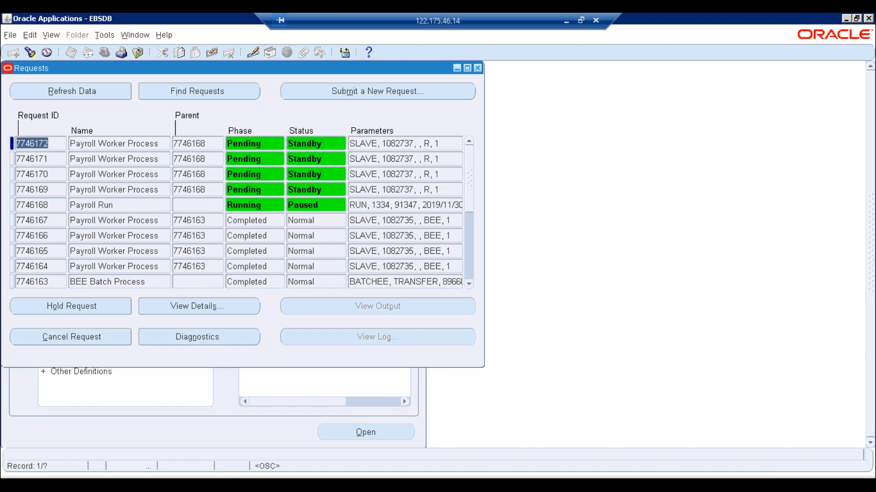
key(alt+r)
key(alt+r)
key(alt+r)
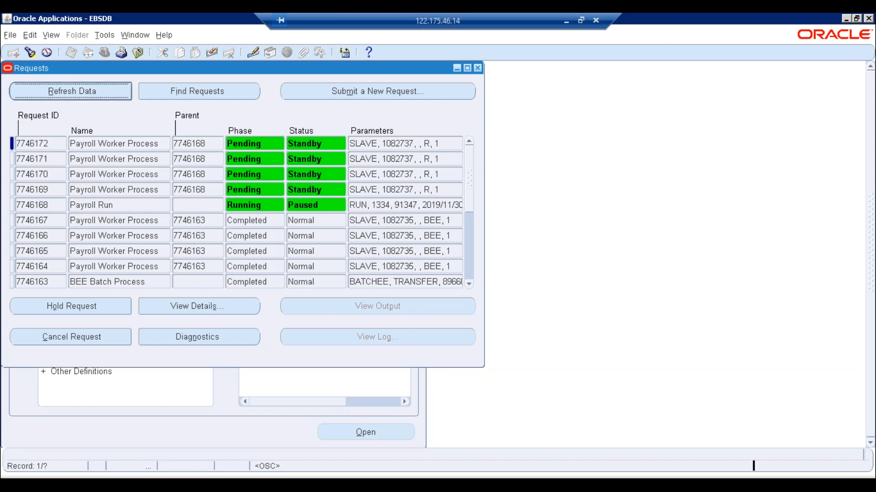
key(alt+r)
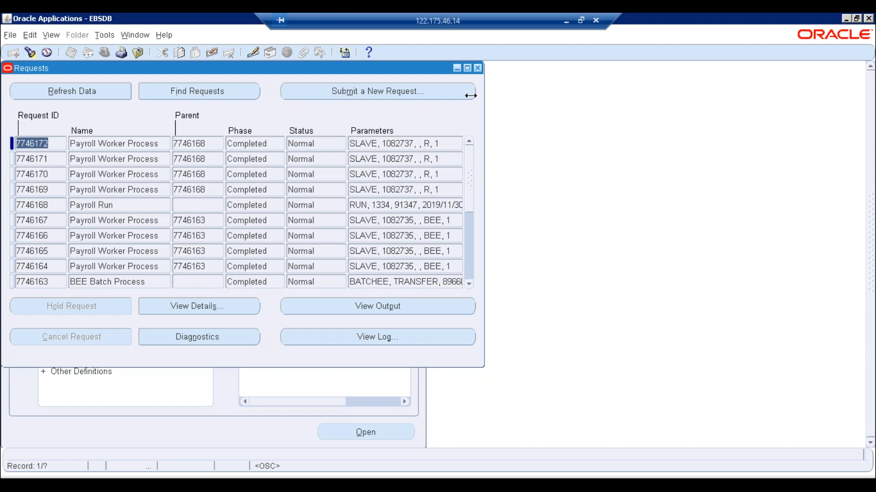
click(477, 68)
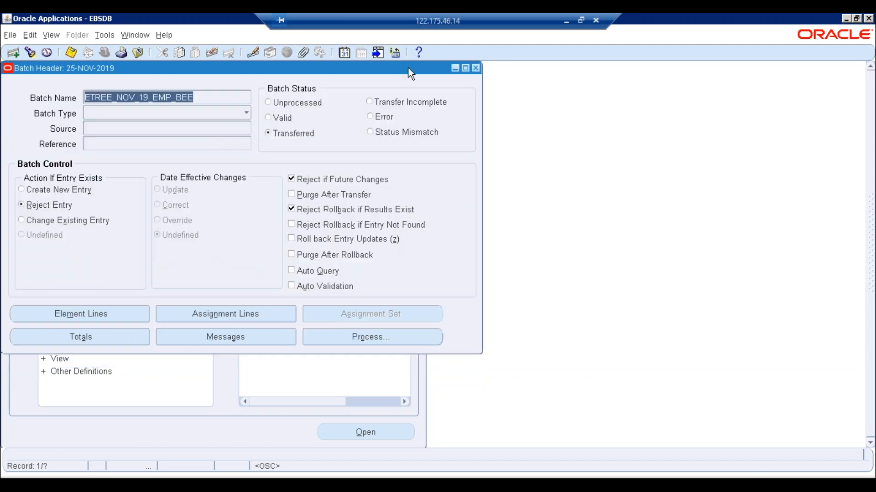
click(475, 67)
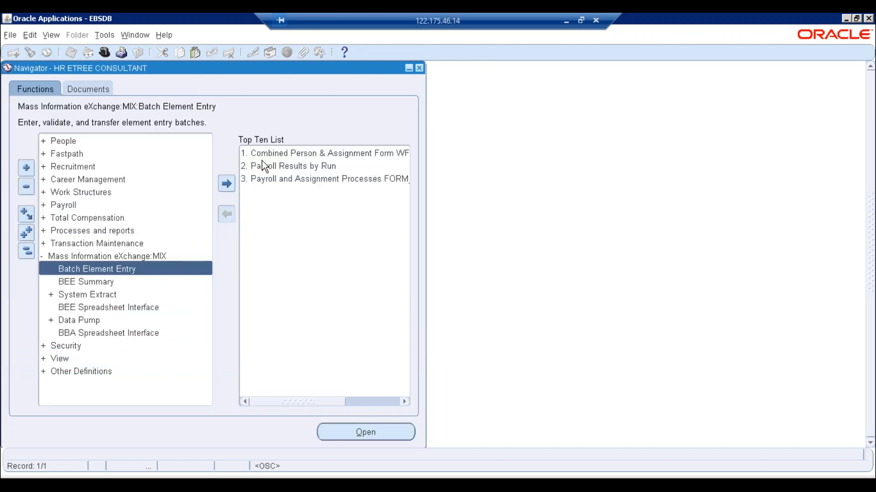
click(263, 166)
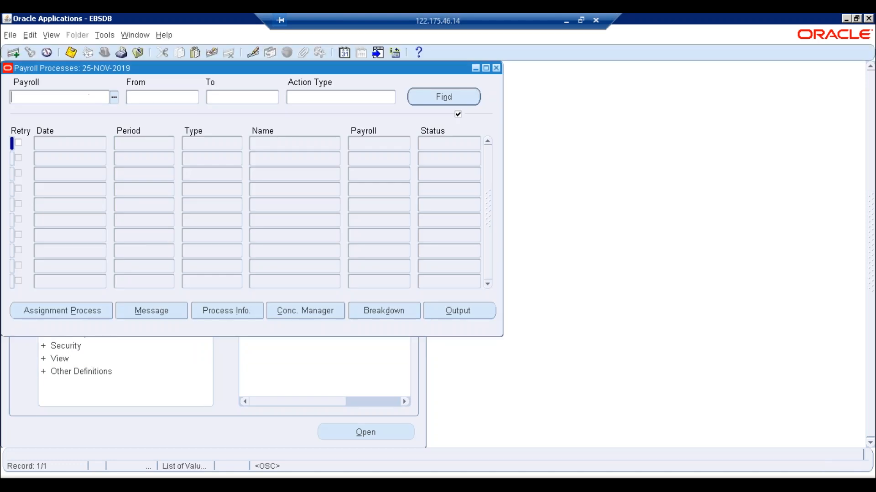
click(114, 98)
click(182, 223)
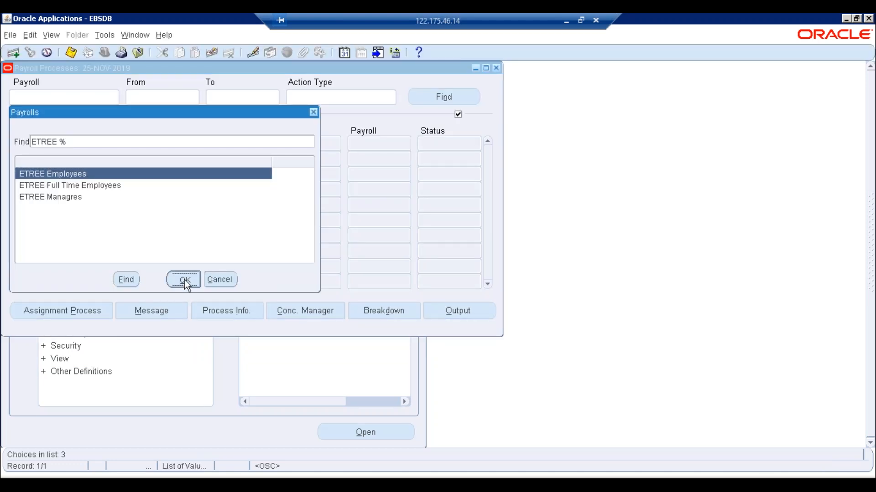
click(387, 98)
click(391, 97)
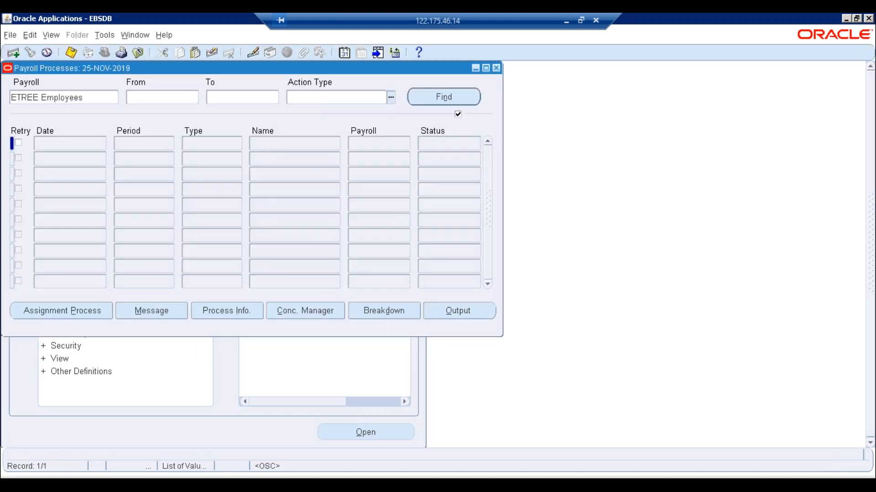
text(run%)
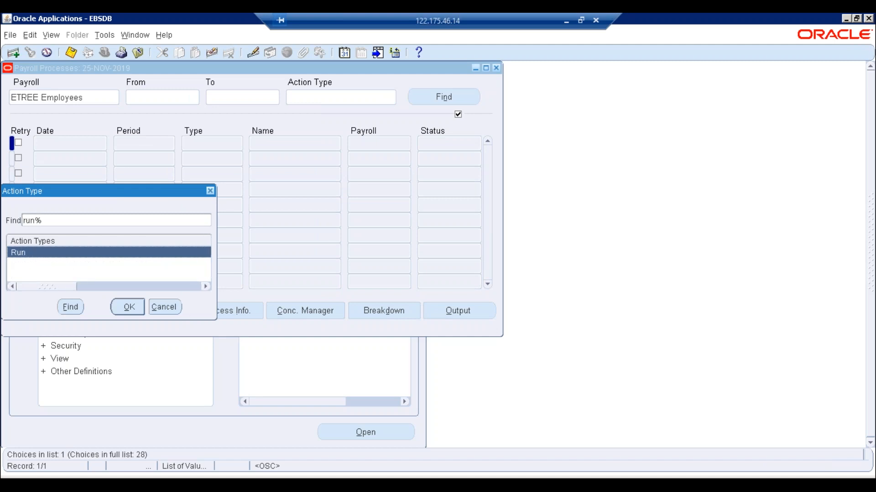
key(Return)
key(alt+i)
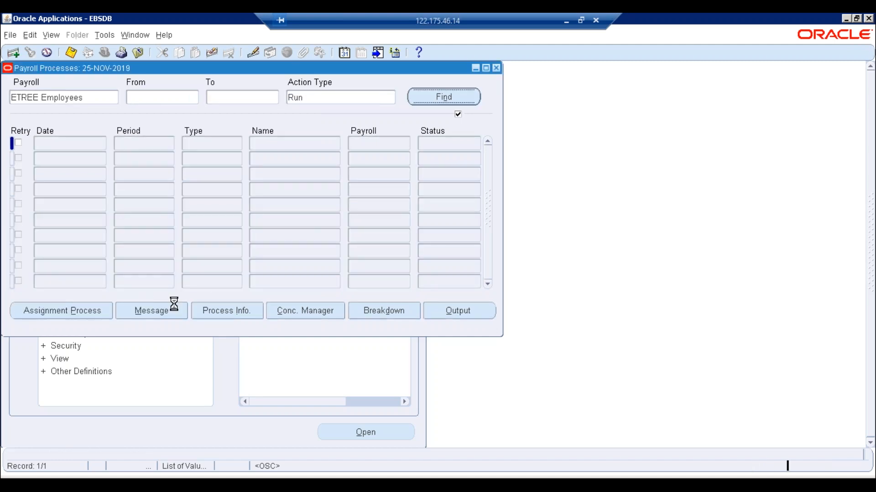
click(95, 141)
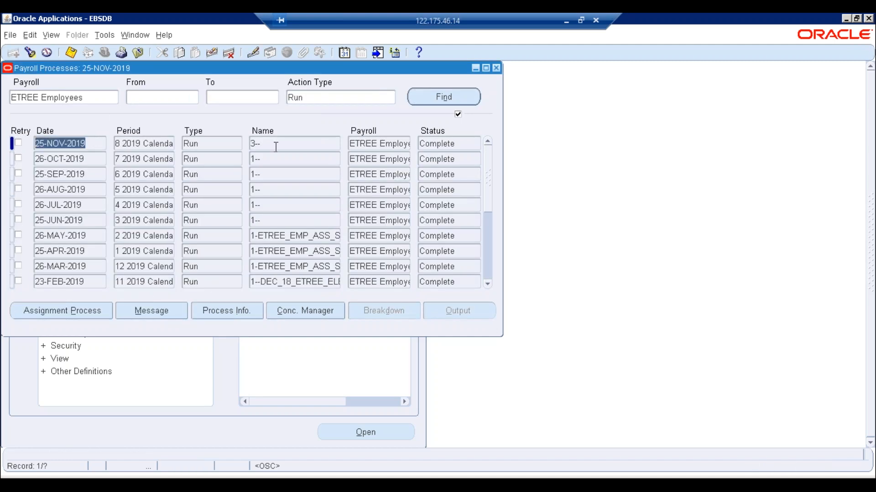
click(255, 143)
mouse_move(255, 143)
mouse_down()
mouse_move(240, 145)
mouse_move(250, 145)
mouse_up()
click(276, 142)
click(287, 146)
click(336, 149)
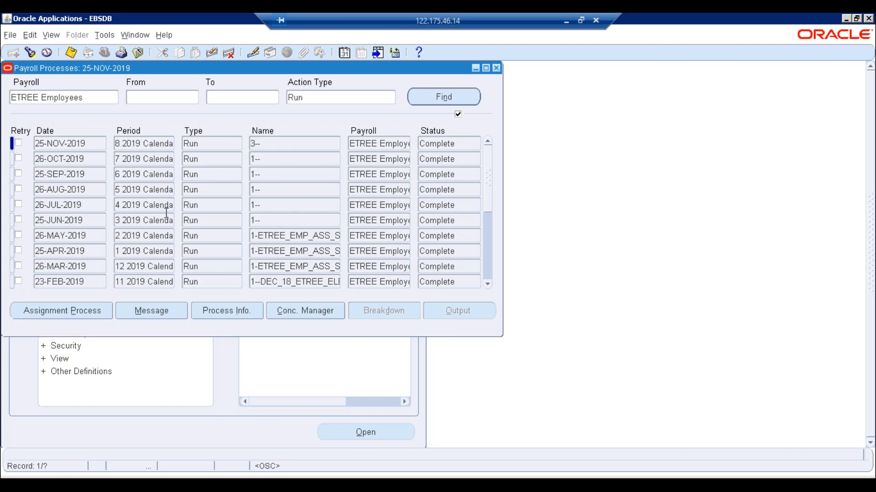
- Open the 25-NOV-2019 run's assignments and note Excel's 650 extra allowance for assignment 5
click(72, 310)
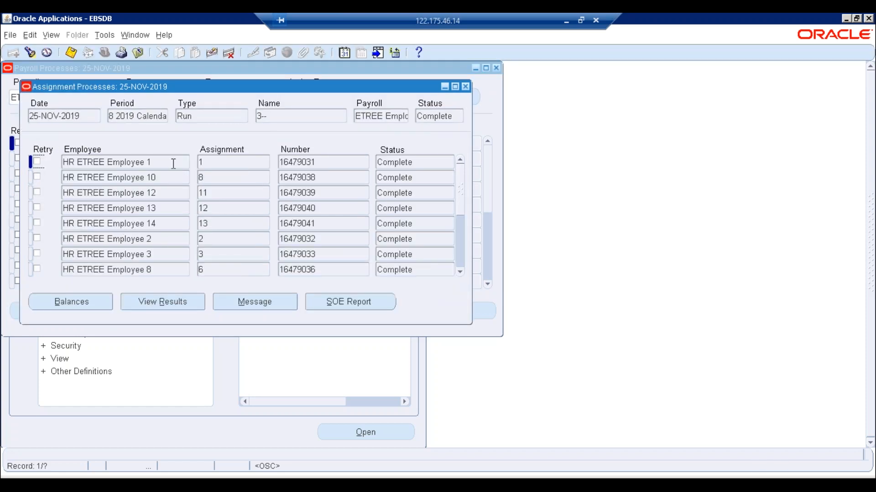
click(187, 239)
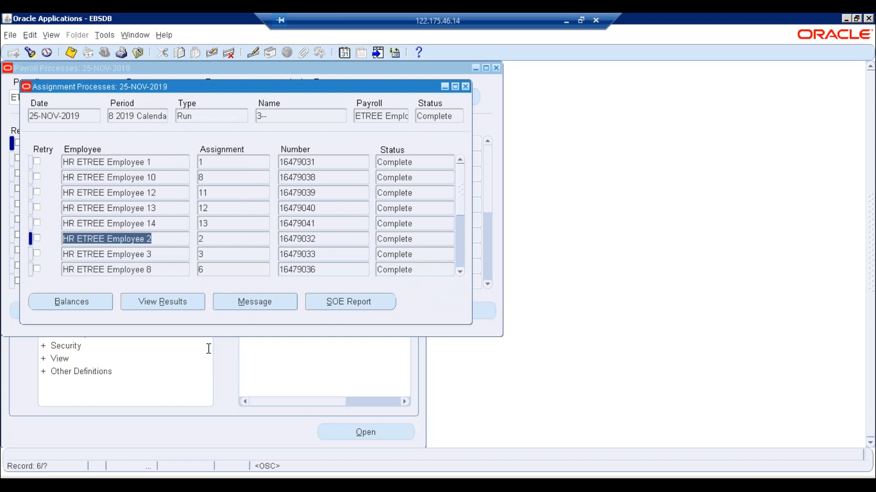
click(282, 463)
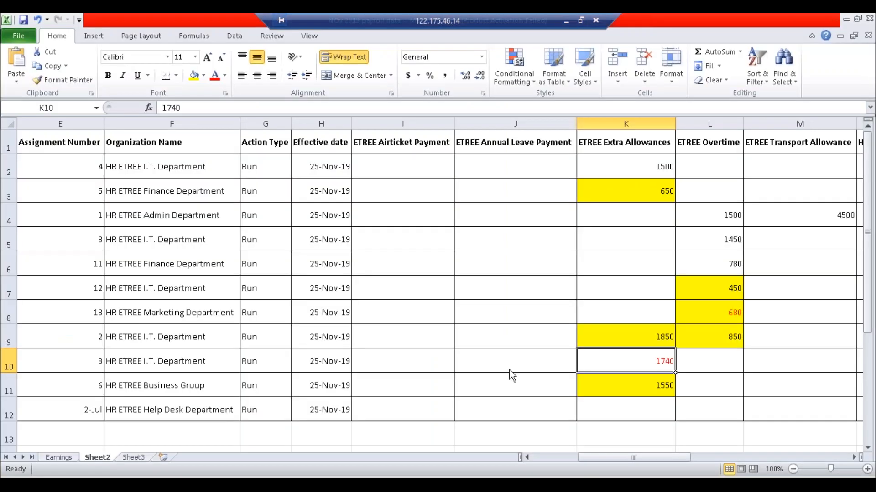
click(641, 197)
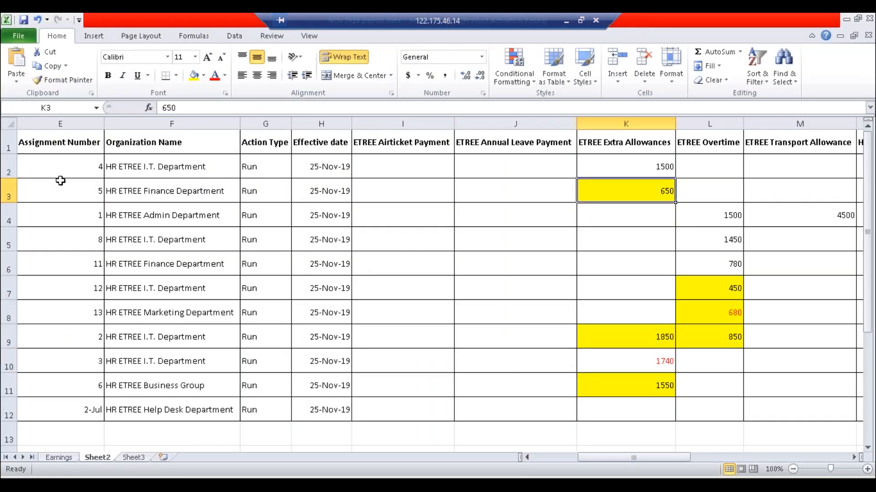
click(75, 189)
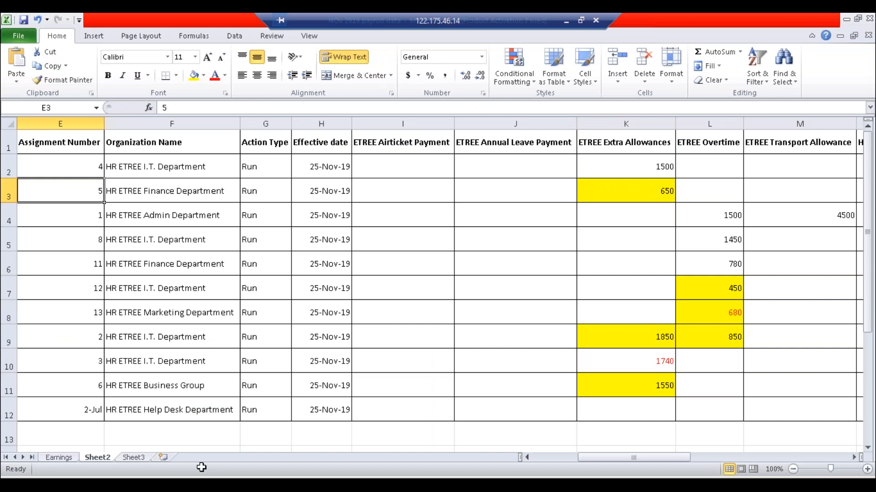
click(201, 482)
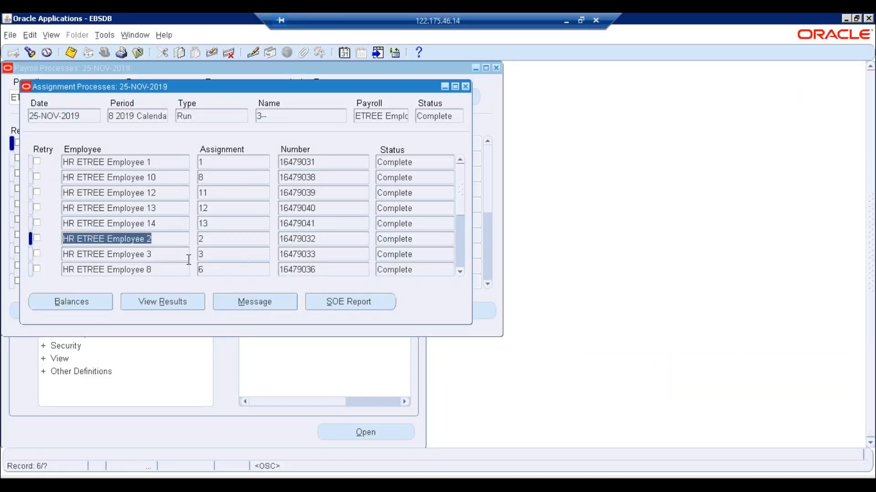
- View assignment 5's run results, showing an extra allowance of 450.00
click(226, 270)
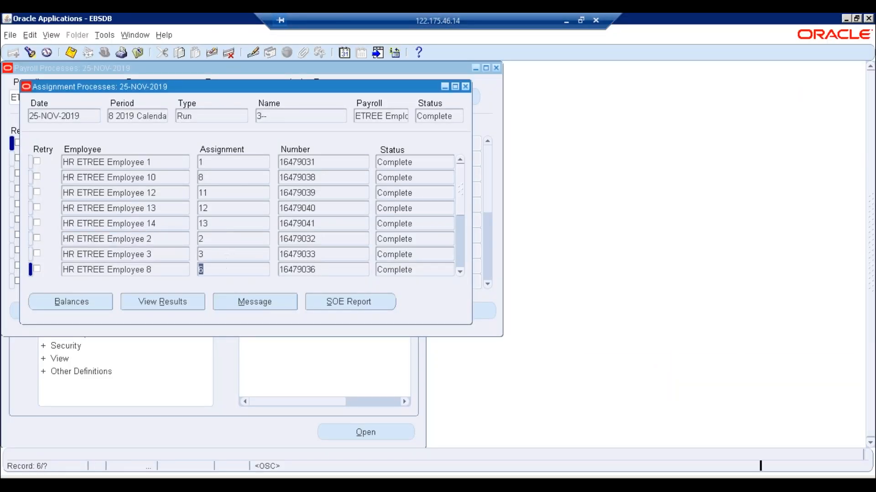
key(Down)
key(Down)
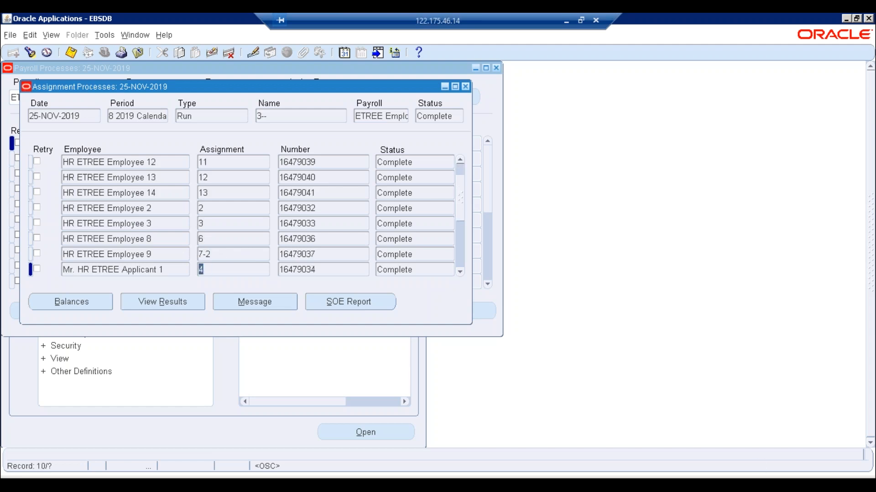
key(Down)
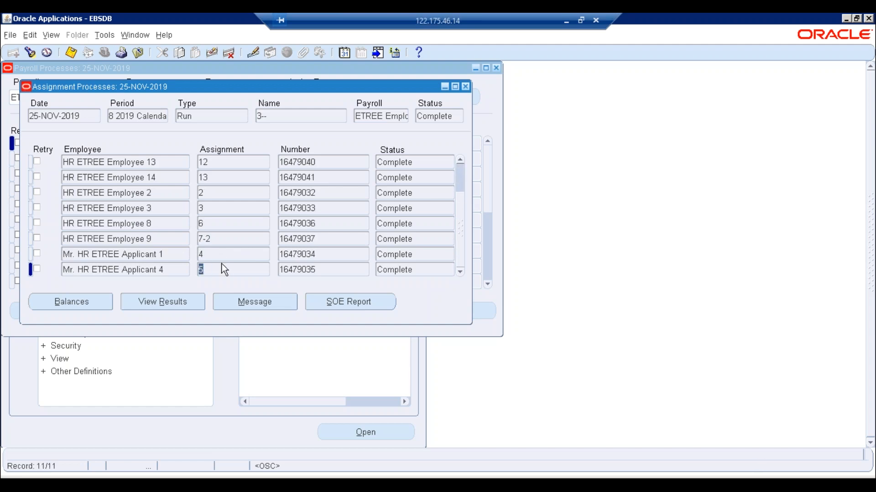
click(177, 305)
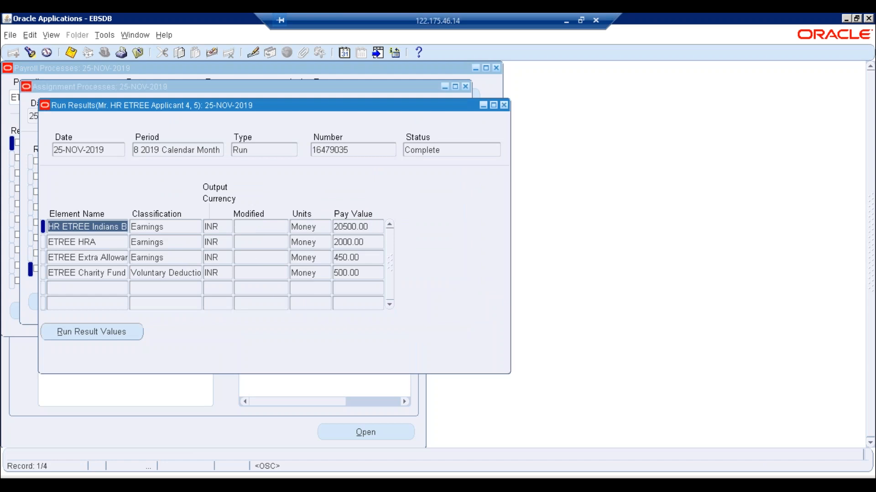
click(371, 257)
- Check Excel's K3 allowance 650 and assignment 12's L7 overtime of 450
key(alt+Tab)
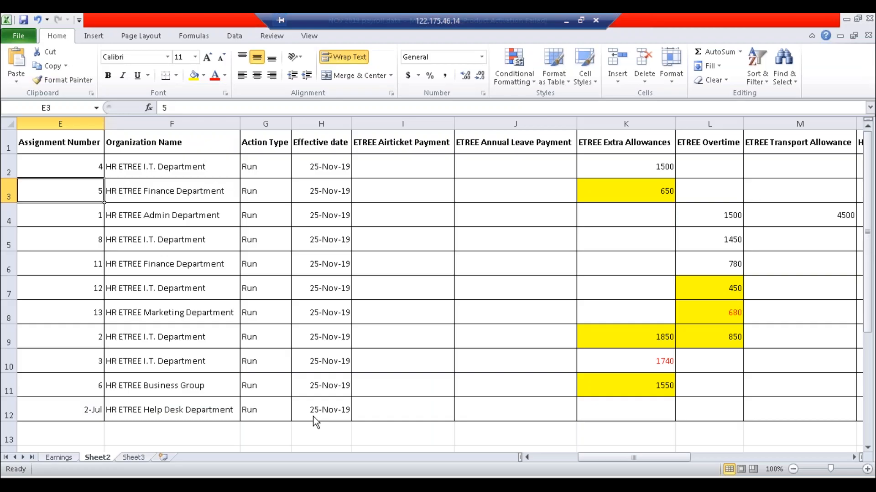
click(656, 189)
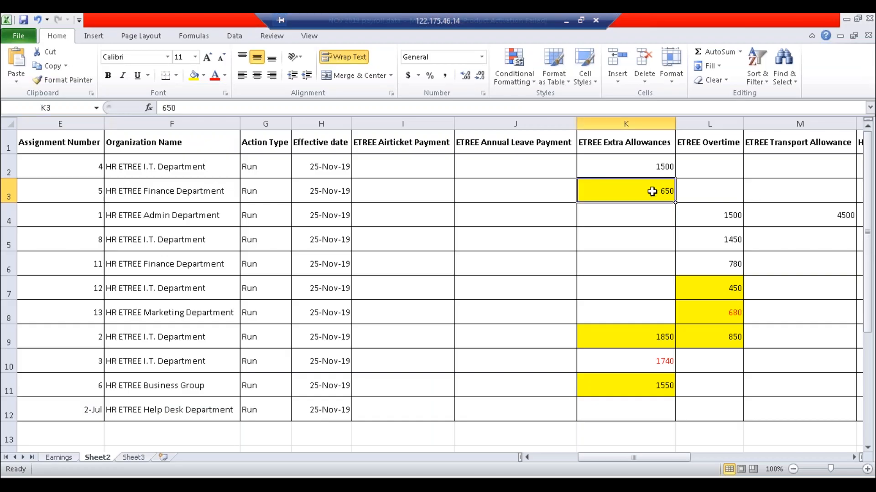
click(705, 292)
click(93, 289)
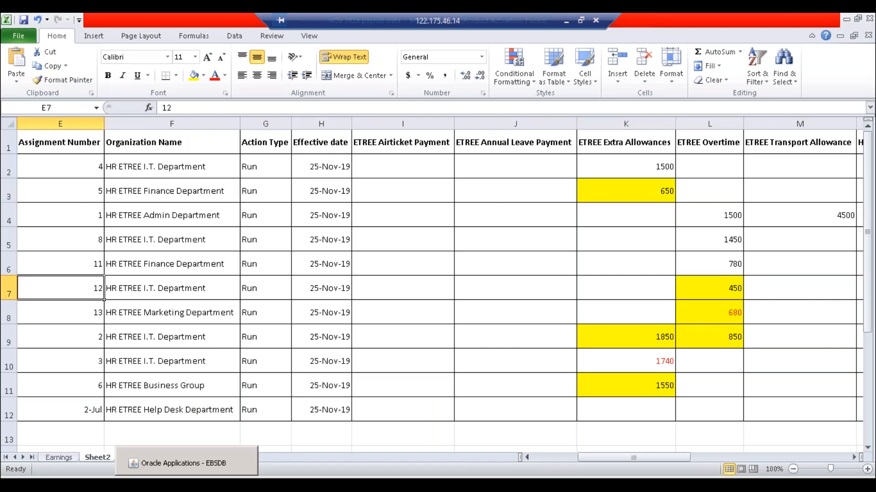
click(236, 476)
- Close assignment 5's results and view assignment 12's run results, showing overtime 350.00
click(504, 105)
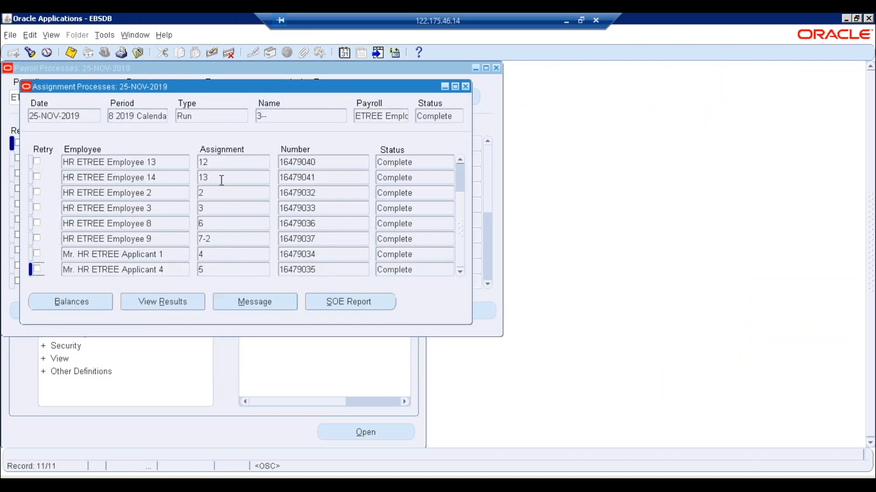
click(221, 162)
click(186, 311)
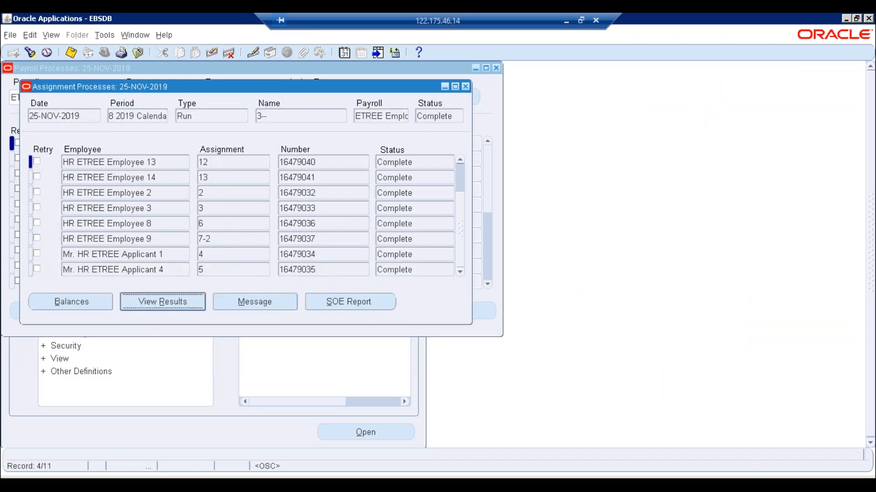
click(108, 246)
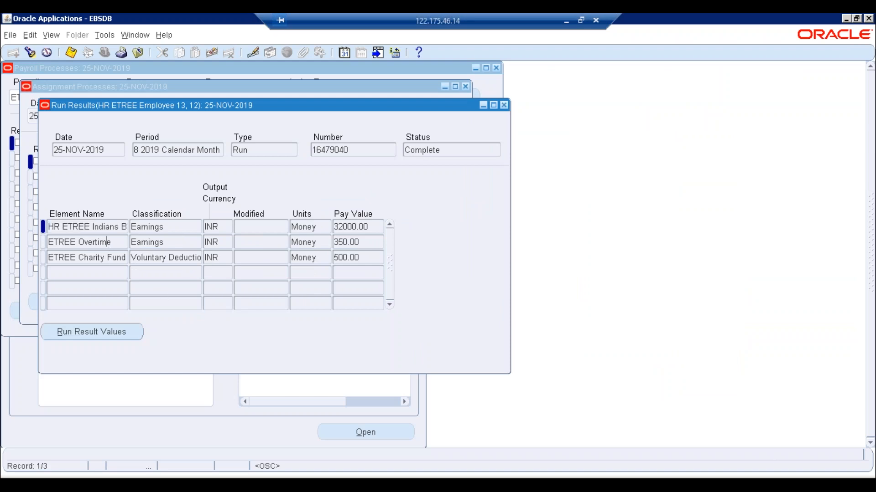
click(363, 242)
- Compare with Excel's overtime 450 in L7, then close the results and assignment list
click(263, 471)
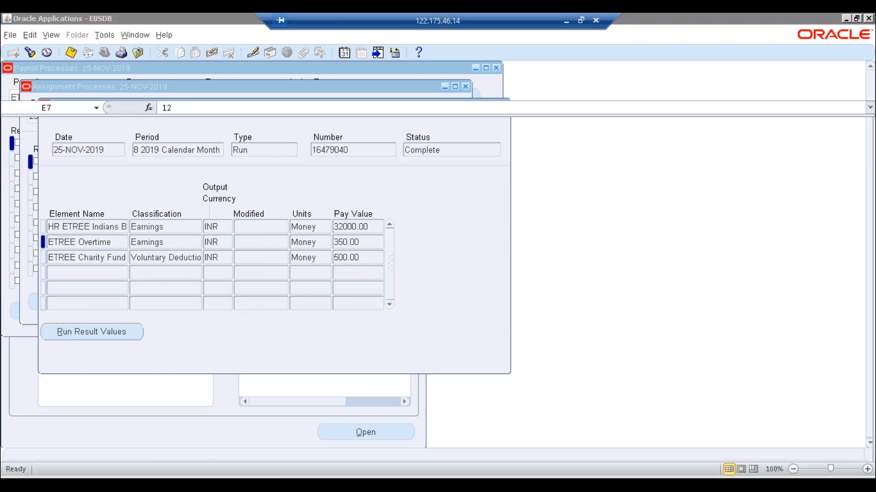
click(720, 294)
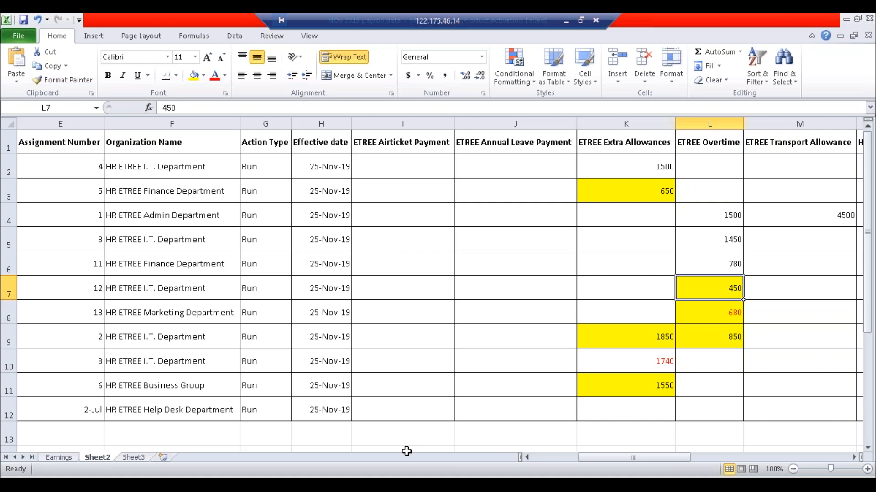
click(368, 471)
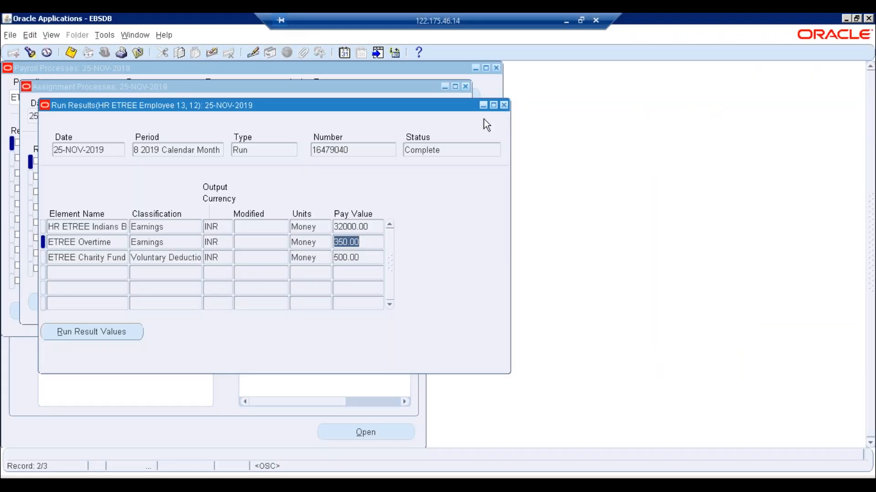
click(504, 104)
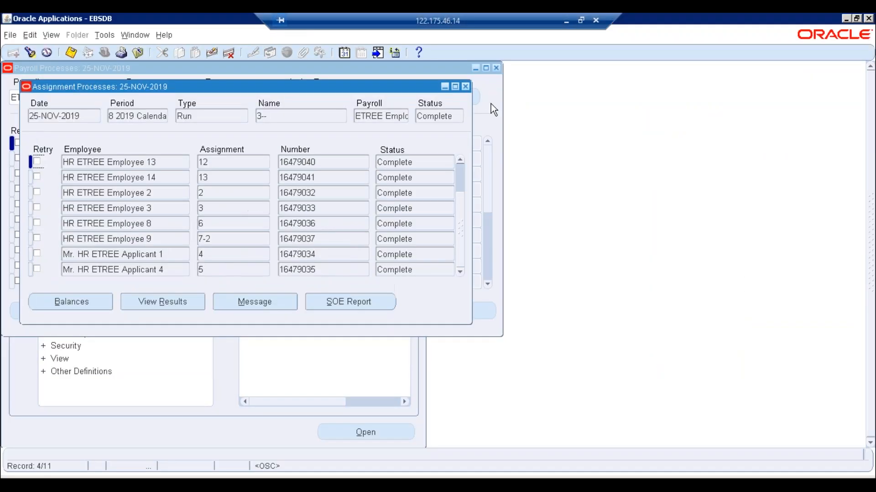
click(465, 86)
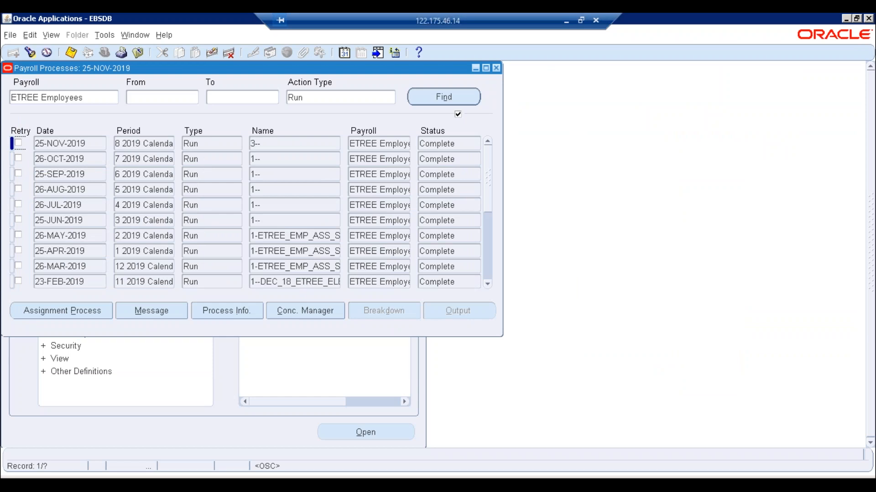
- Close Payroll Processes and collapse the Navigator's function tree
click(496, 68)
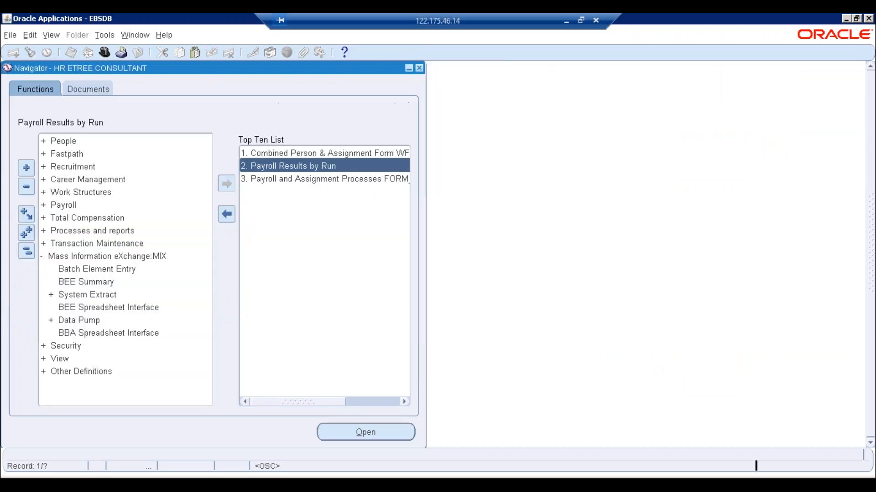
click(29, 255)
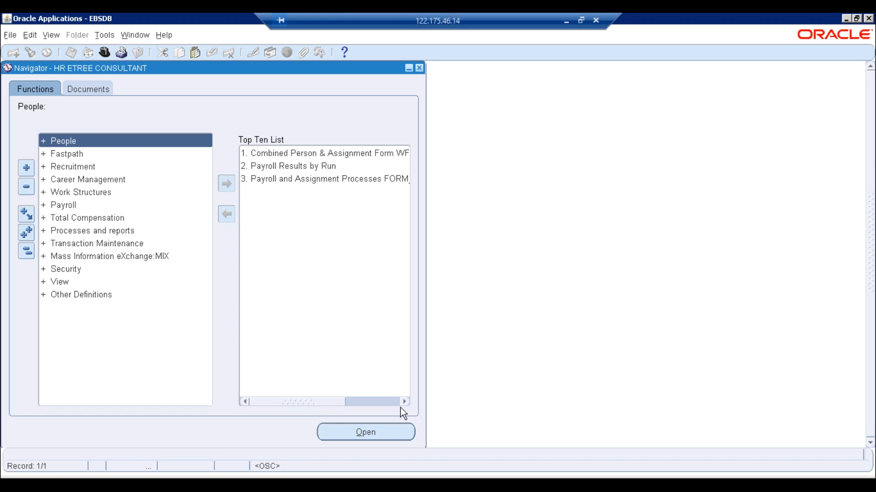
- Check the remote Excel payroll sheet and local ERP TREE.COM workbook, then restore the remote session
key(alt+Tab)
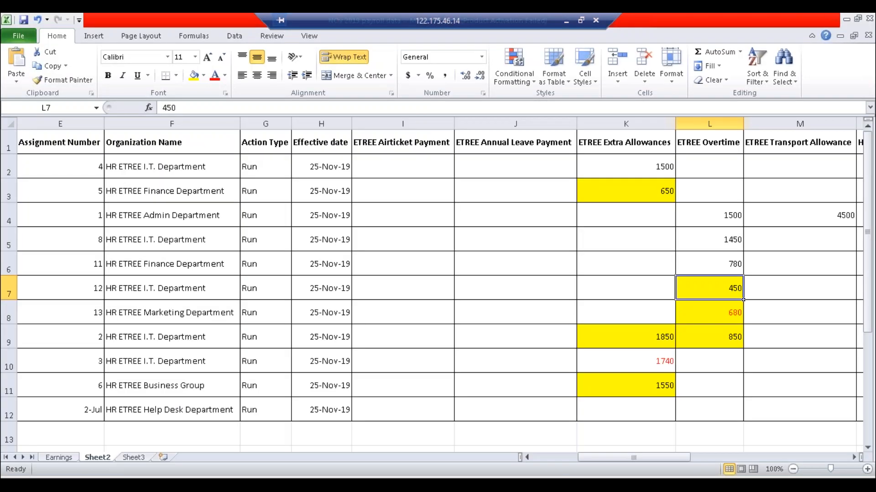
click(414, 259)
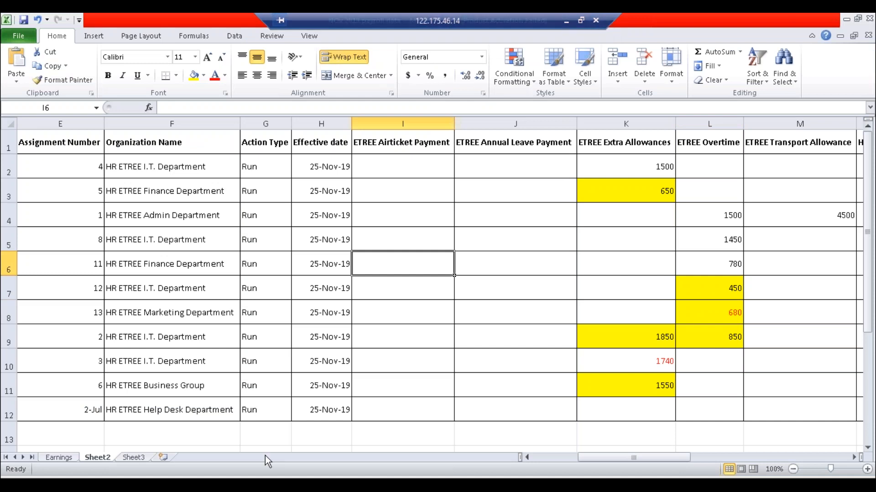
click(567, 23)
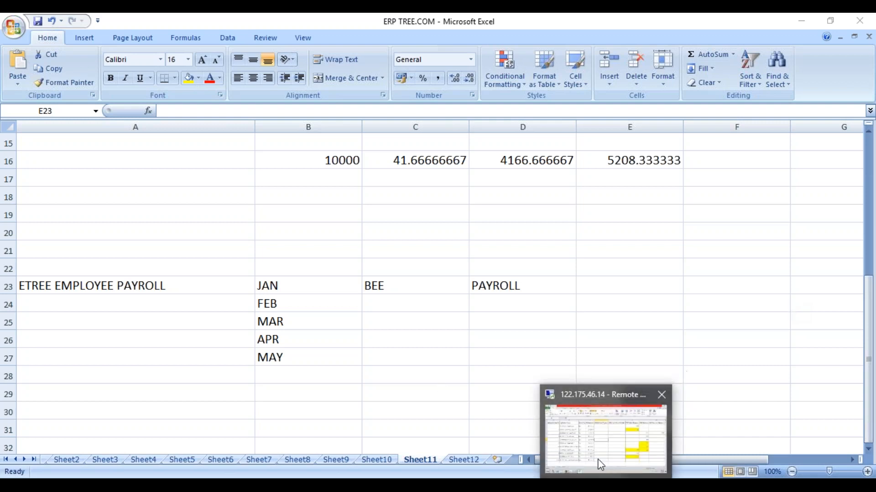
click(608, 438)
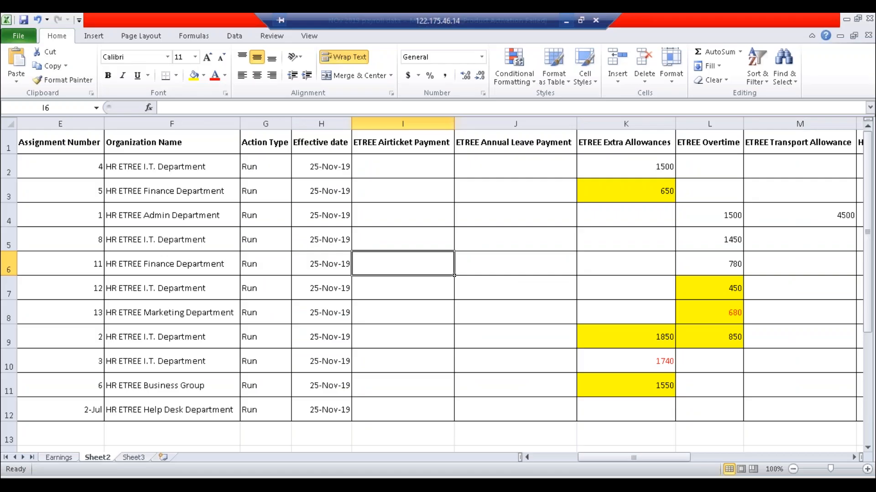
- Start a new single request for the Element Register Report
mouse_move(155, 483)
click(184, 484)
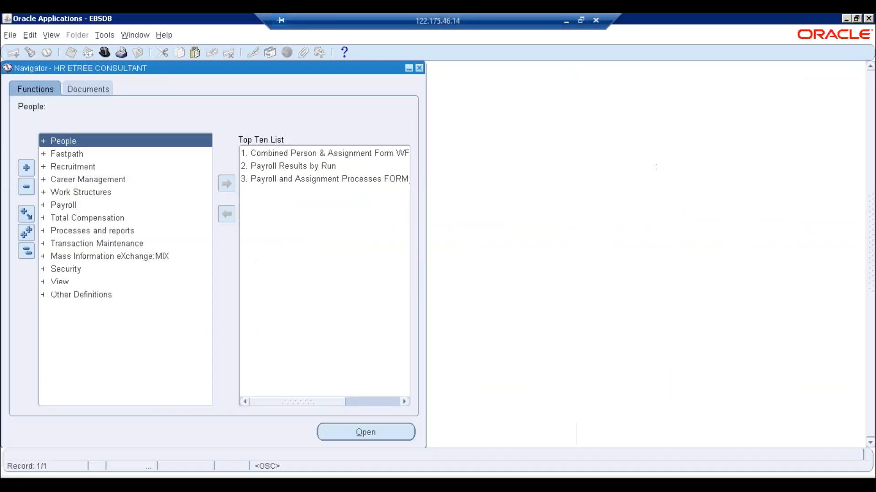
click(51, 35)
click(67, 198)
click(184, 345)
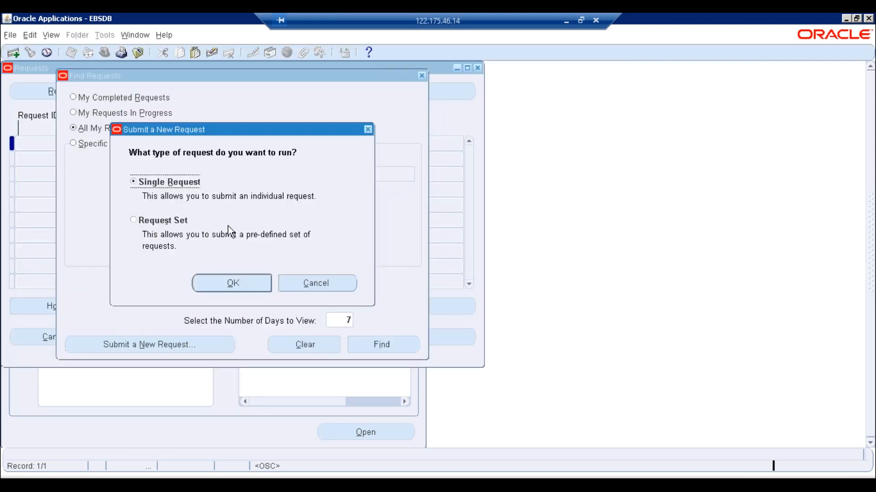
click(225, 283)
text(ele)
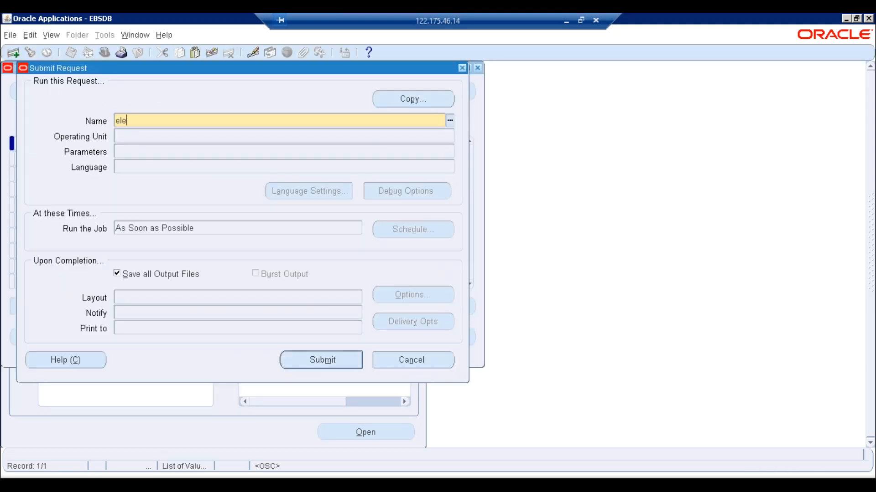
key(Tab)
double_click(144, 232)
- Set the report dates from 01-NOV-2019 to 30-NOV-2019
text(01nov20)
text(17)
key(BackSpace)
text(9)
key(Tab)
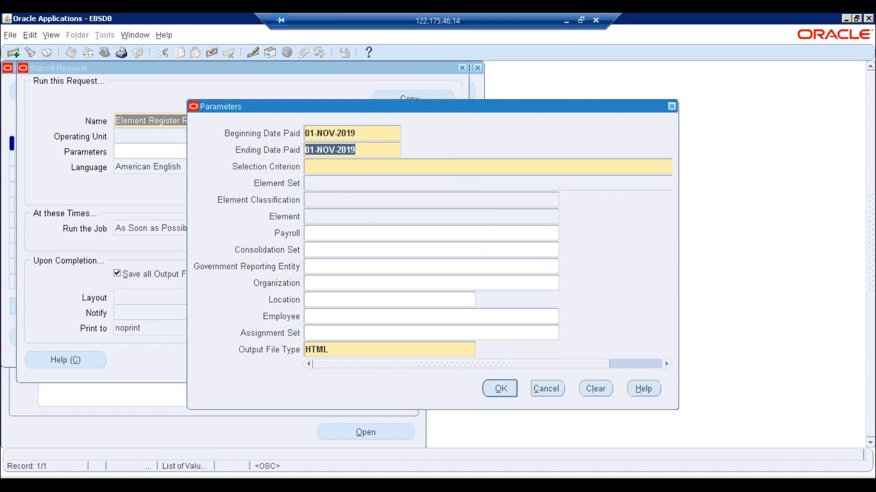
key(BackSpace)
text(30)
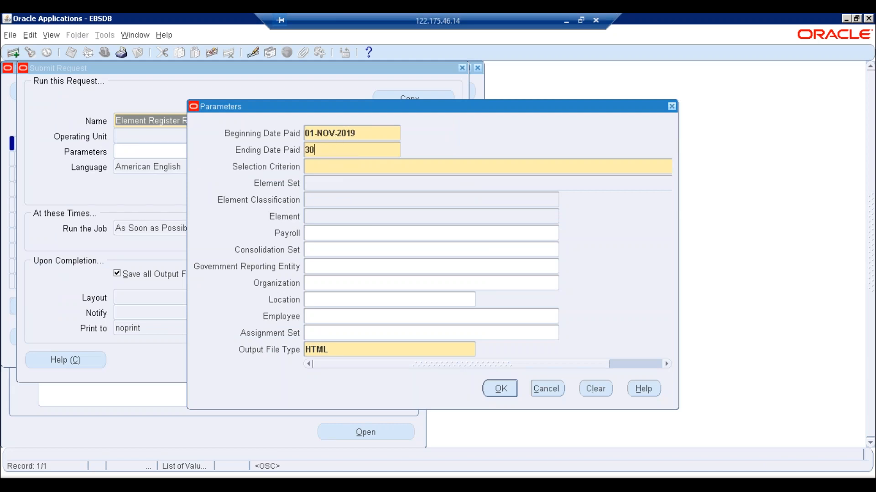
text(nov2019)
key(Tab)
- Select by Element Classification, set to Voluntary Deductions
text(e)
key(Tab)
key(Return)
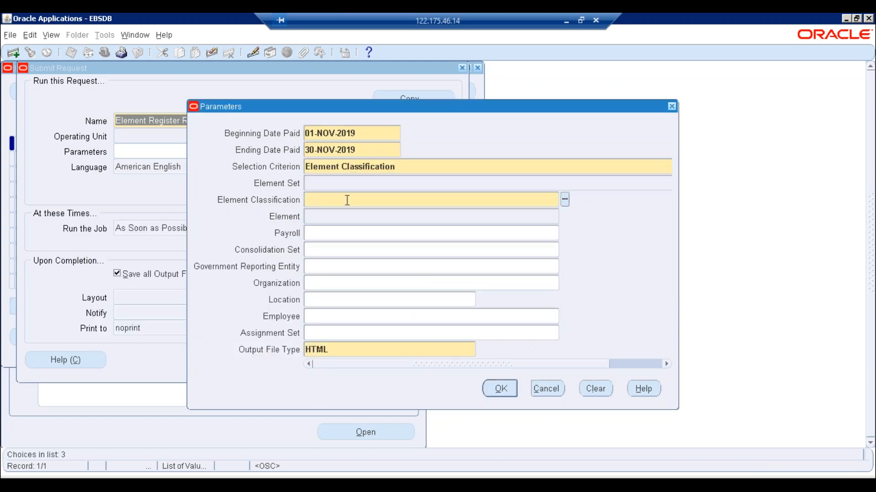
text(Inv)
key(Tab)
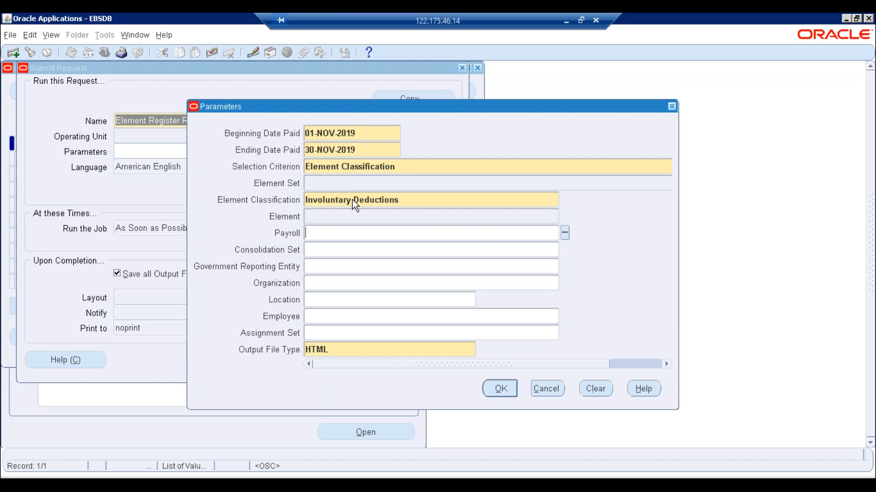
click(424, 199)
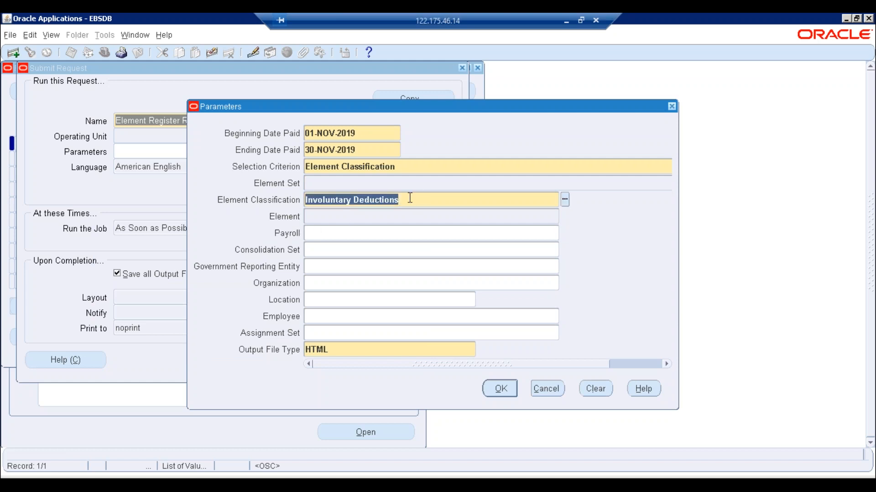
key(BackSpace)
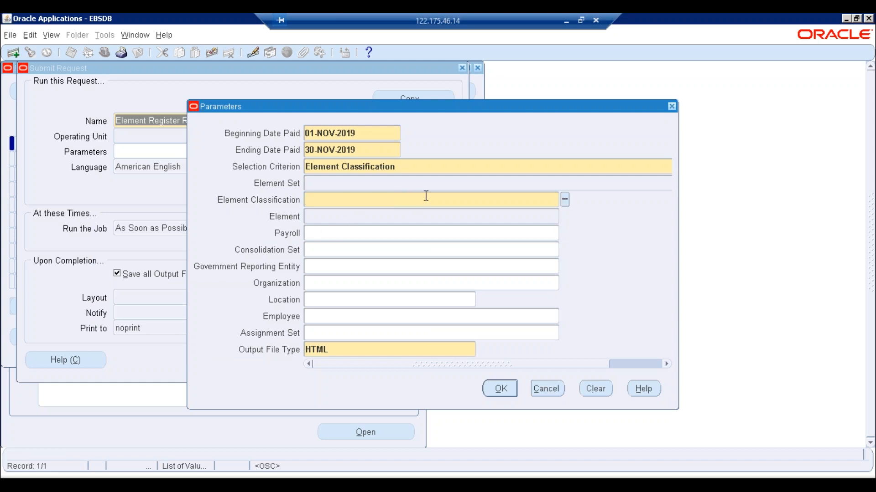
text(Vol)
key(Tab)
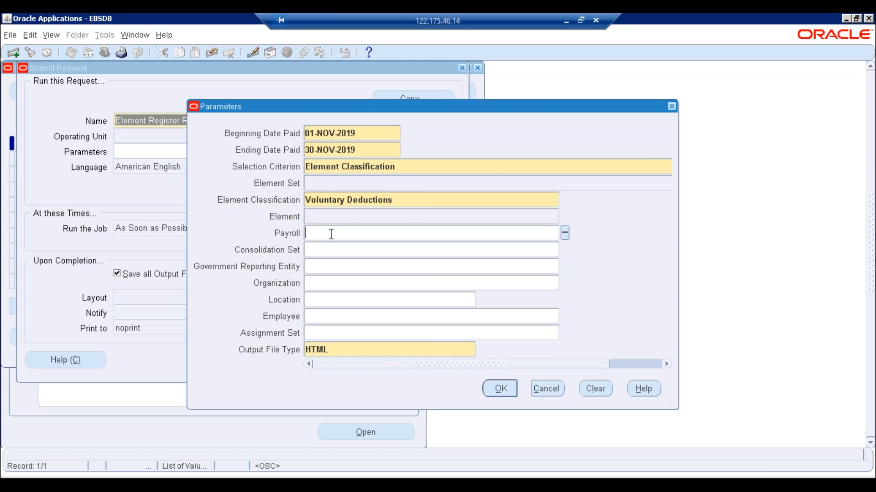
- Choose the ETREE Employees payroll and submit the report
text(e)
key(Tab)
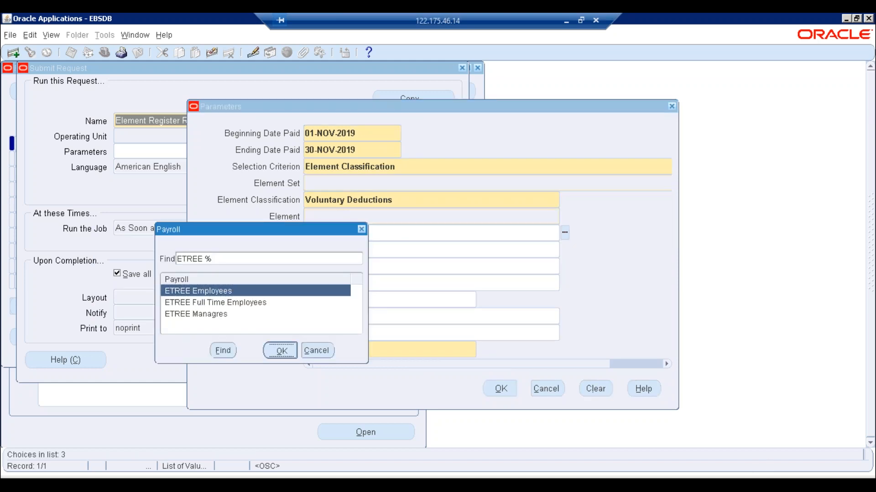
key(Return)
click(499, 388)
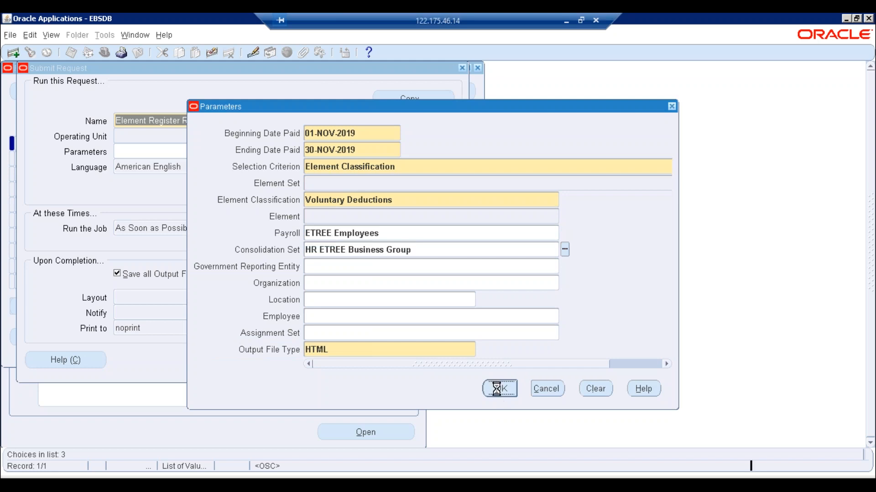
click(302, 360)
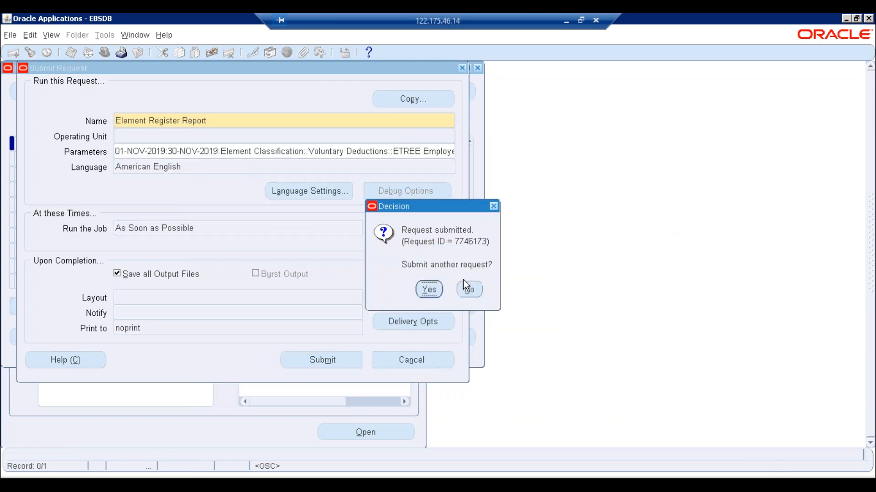
- Refresh requests until Element Register Report 7746173 completes, then view its output
click(466, 291)
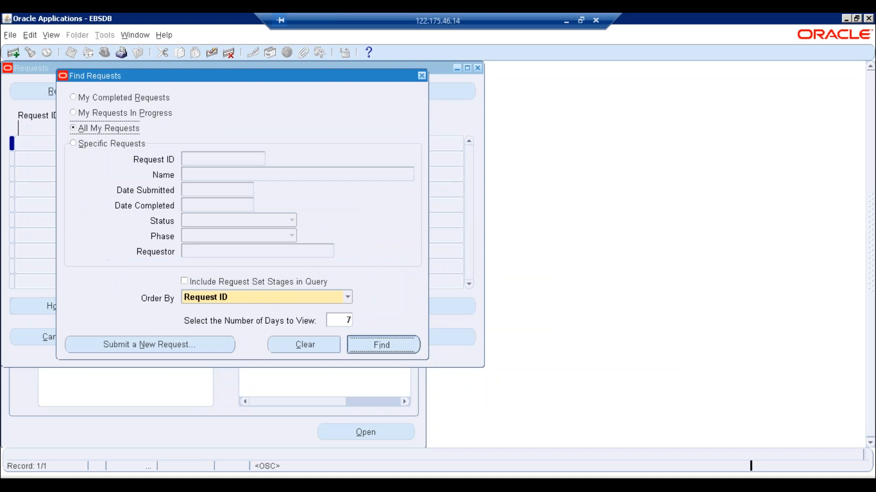
key(Return)
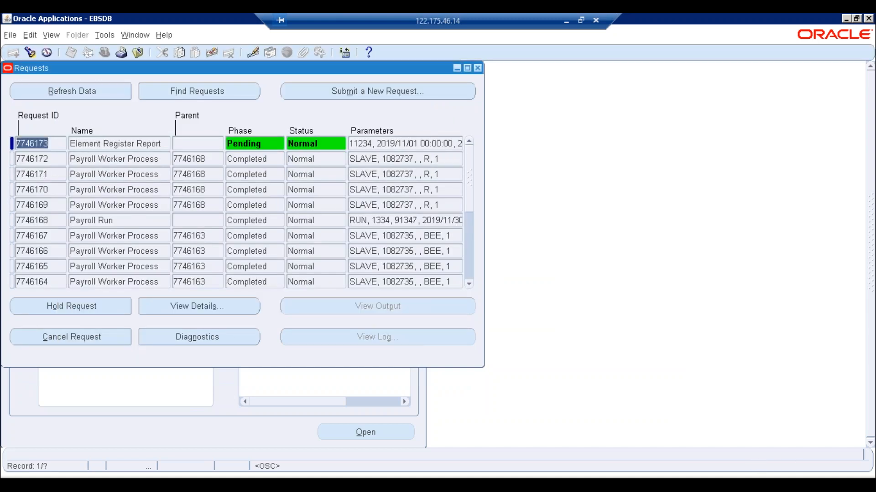
click(70, 86)
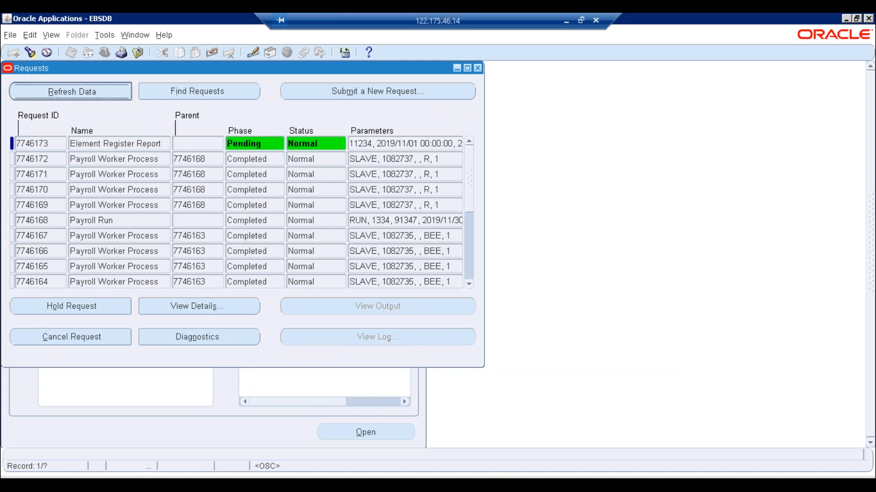
click(72, 94)
click(72, 94)
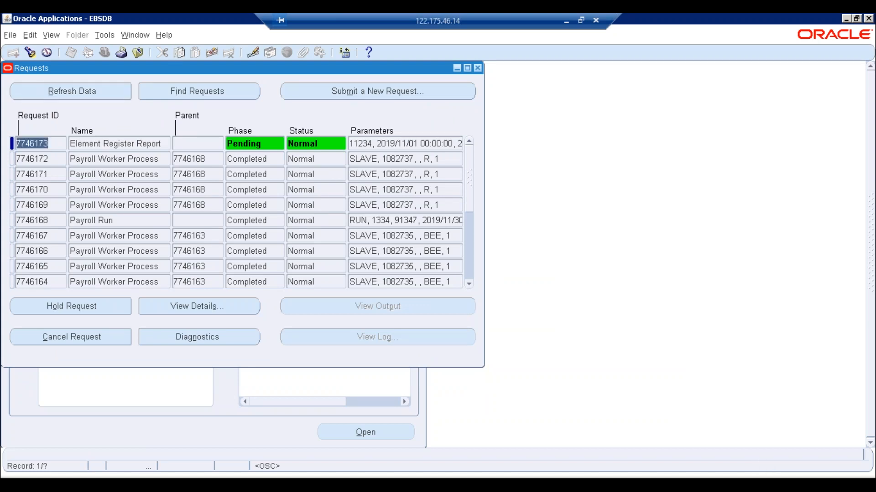
click(72, 94)
click(72, 94)
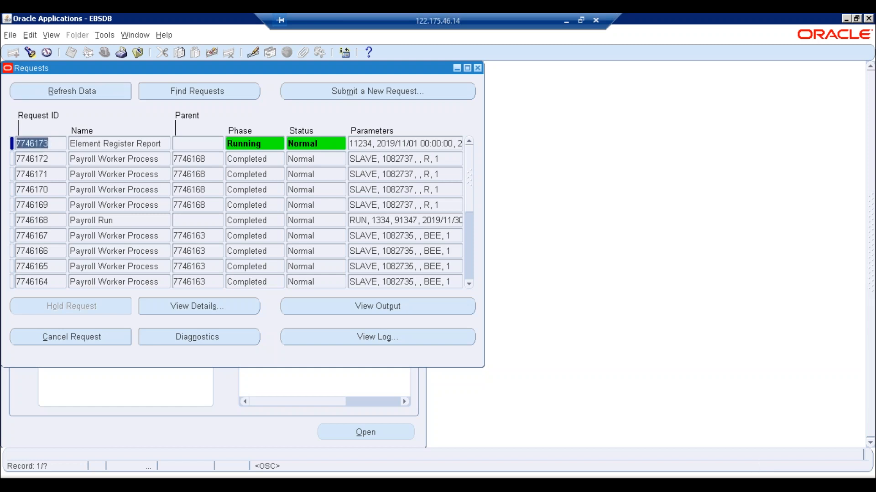
click(72, 94)
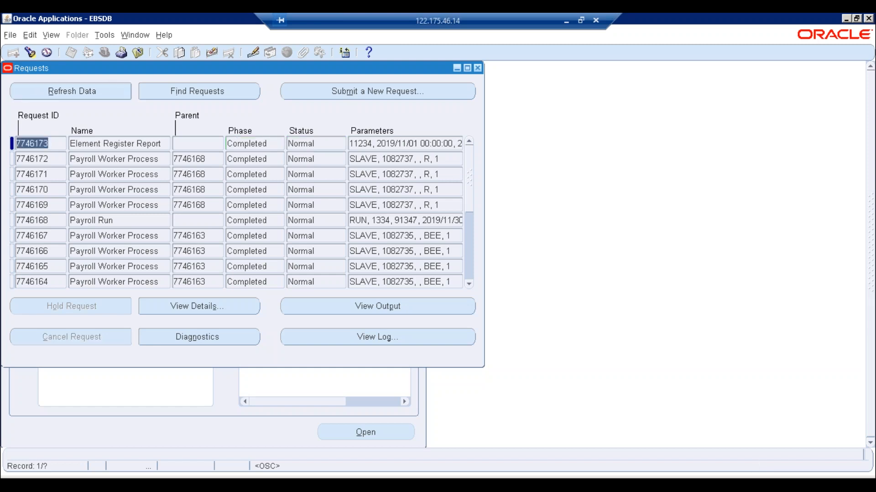
click(315, 305)
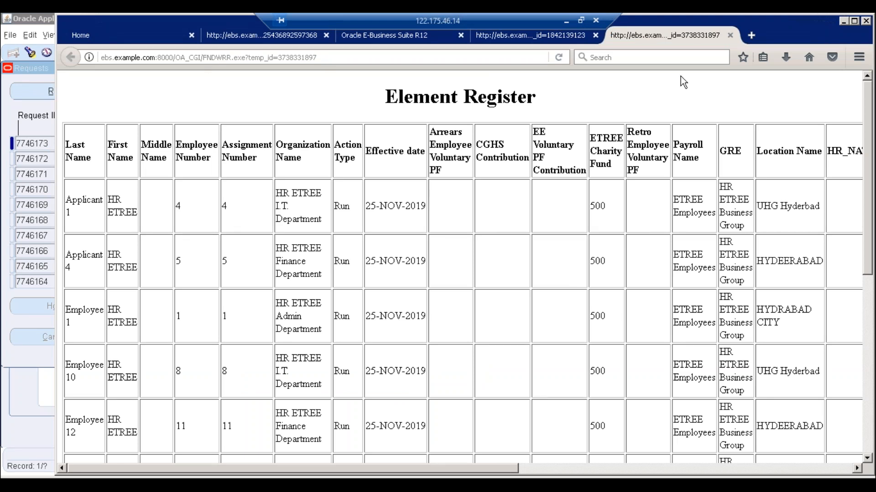
- Maximize the output and review each employee's 500 ETREE Charity Fund deduction dated 25-NOV-2019
click(851, 20)
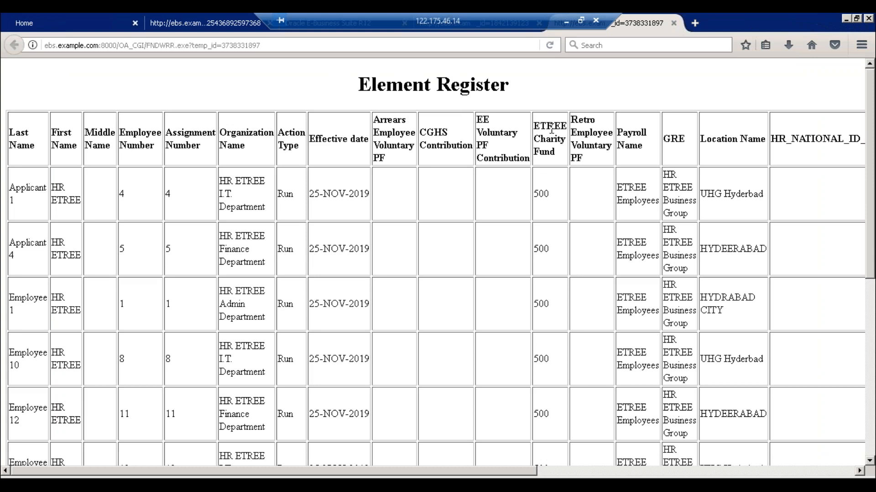
drag(549, 123, 552, 303)
click(549, 338)
scroll(869, 141, down, 5)
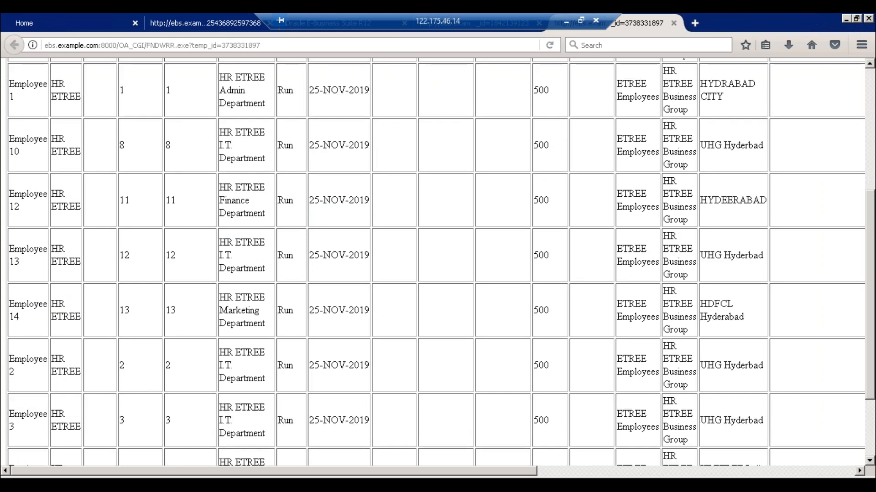
scroll(870, 142, down, 2)
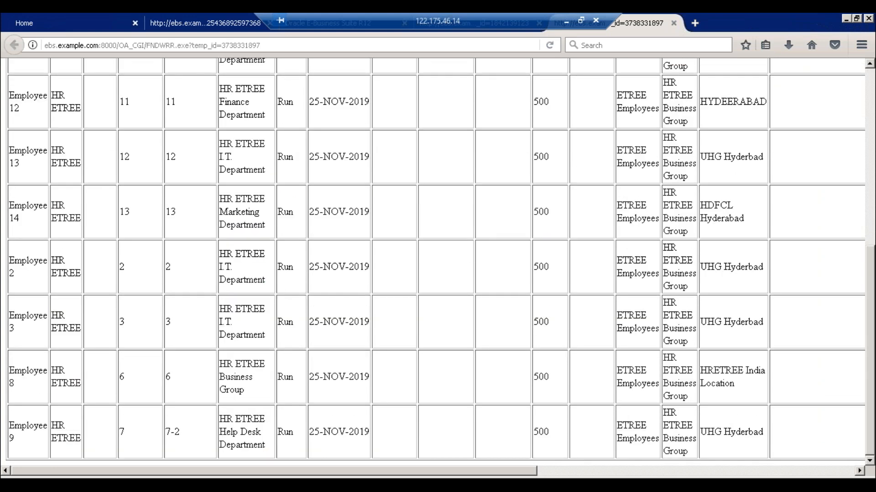
scroll(871, 96, up, 7)
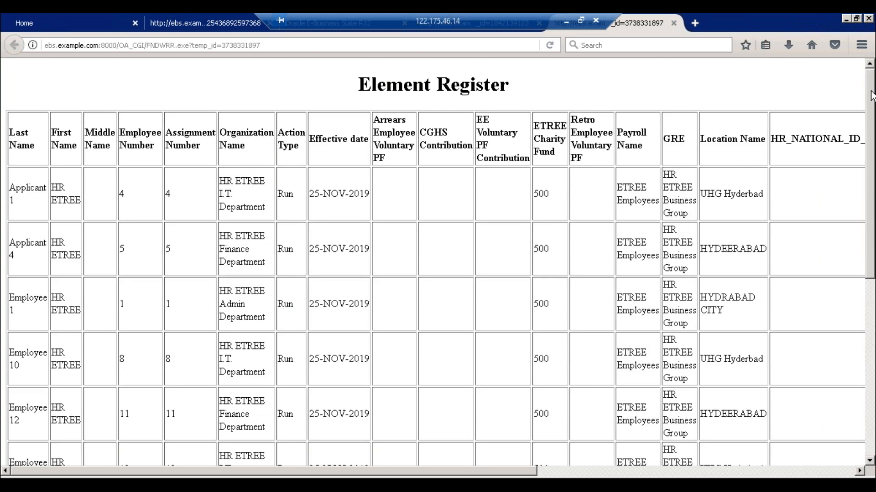